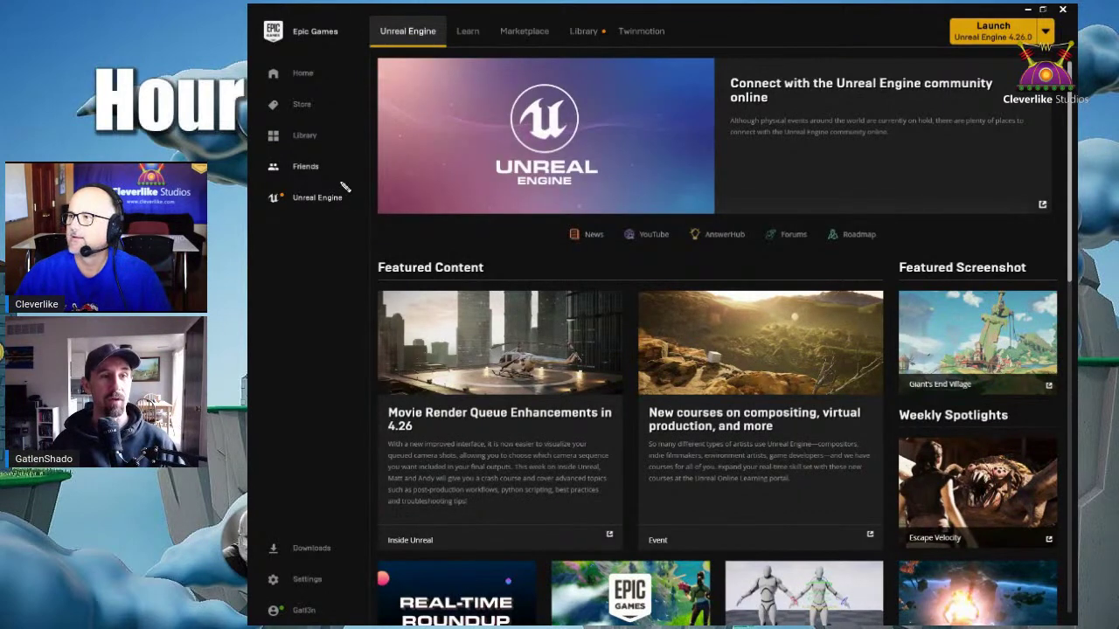
pyautogui.moveTo(345, 186)
pyautogui.mouseDown()
pyautogui.moveTo(258, 214)
pyautogui.moveTo(360, 219)
pyautogui.moveTo(351, 180)
pyautogui.mouseUp()
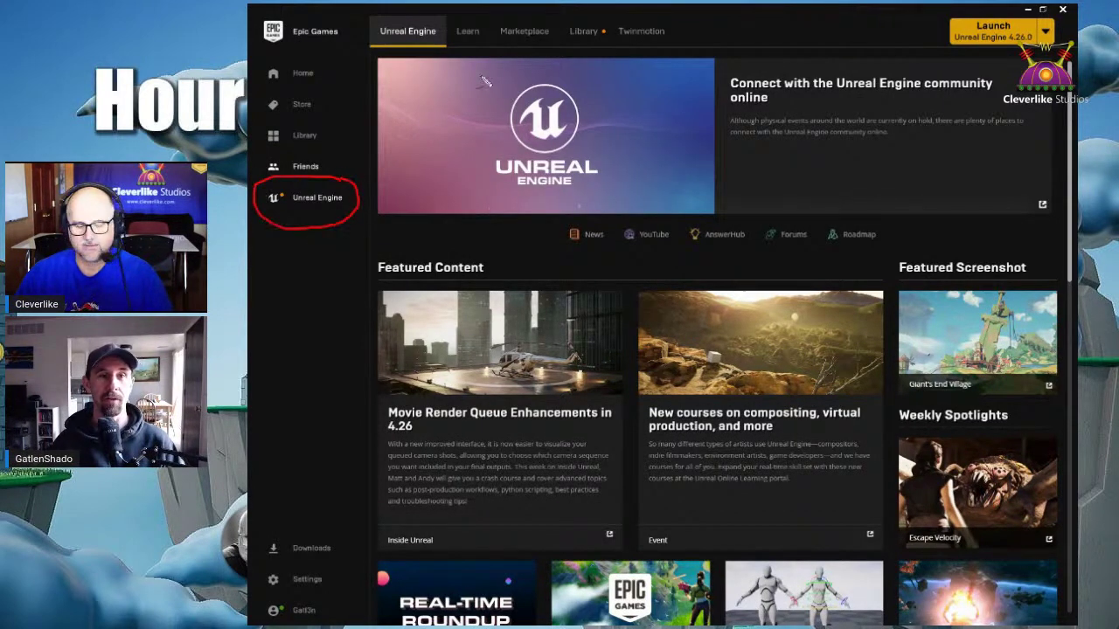
pyautogui.moveTo(560, 19)
pyautogui.mouseDown()
pyautogui.moveTo(497, 42)
pyautogui.moveTo(558, 30)
pyautogui.mouseUp()
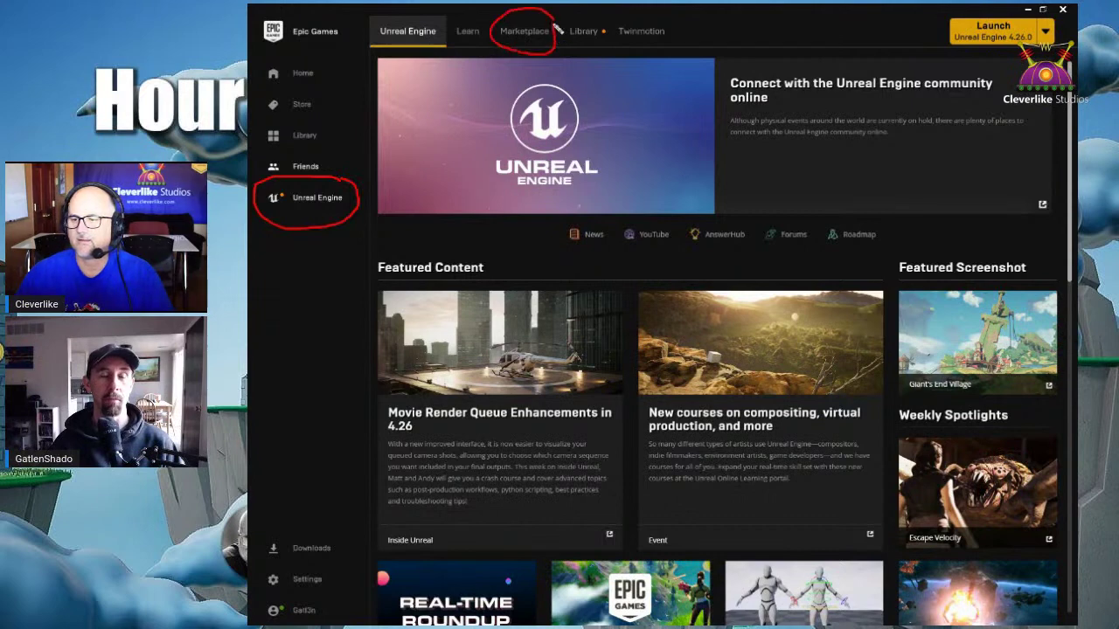
pyautogui.press('Escape')
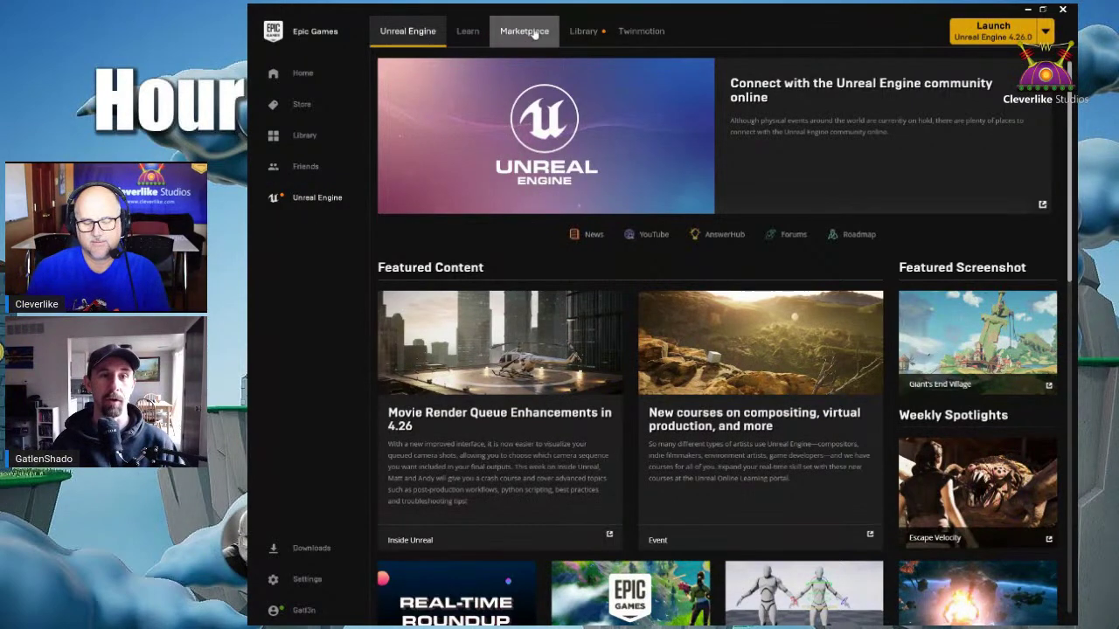
# - Open the Unreal Engine Marketplace and search its products for "hour of code"
pyautogui.click(529, 35)
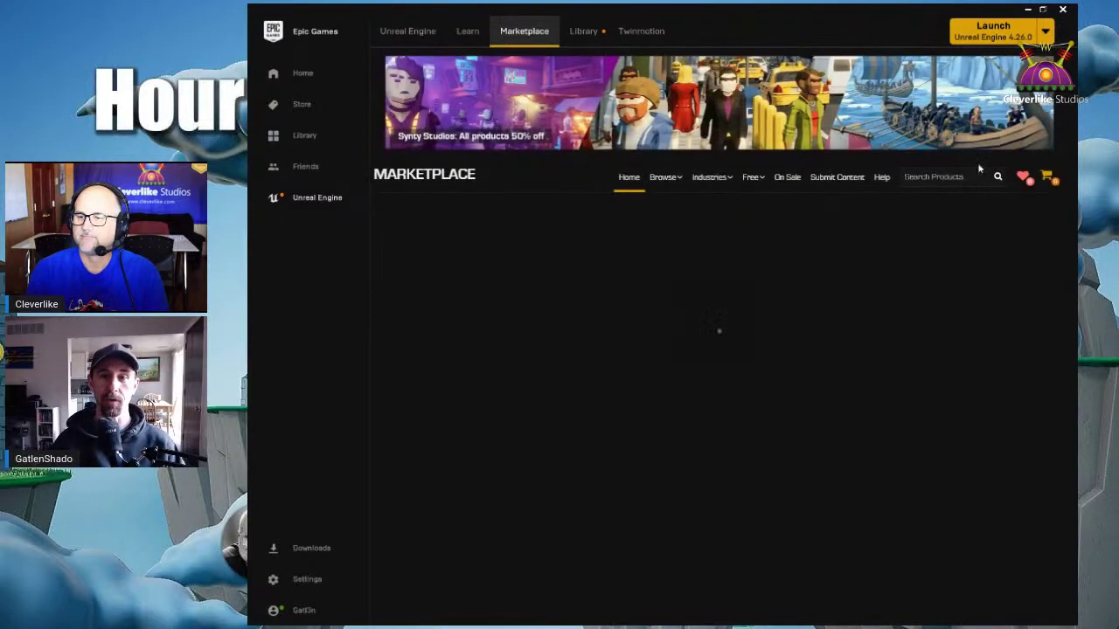
pyautogui.moveTo(975, 158)
pyautogui.mouseDown()
pyautogui.moveTo(887, 166)
pyautogui.moveTo(1018, 200)
pyautogui.moveTo(955, 141)
pyautogui.mouseUp()
pyautogui.press('Escape')
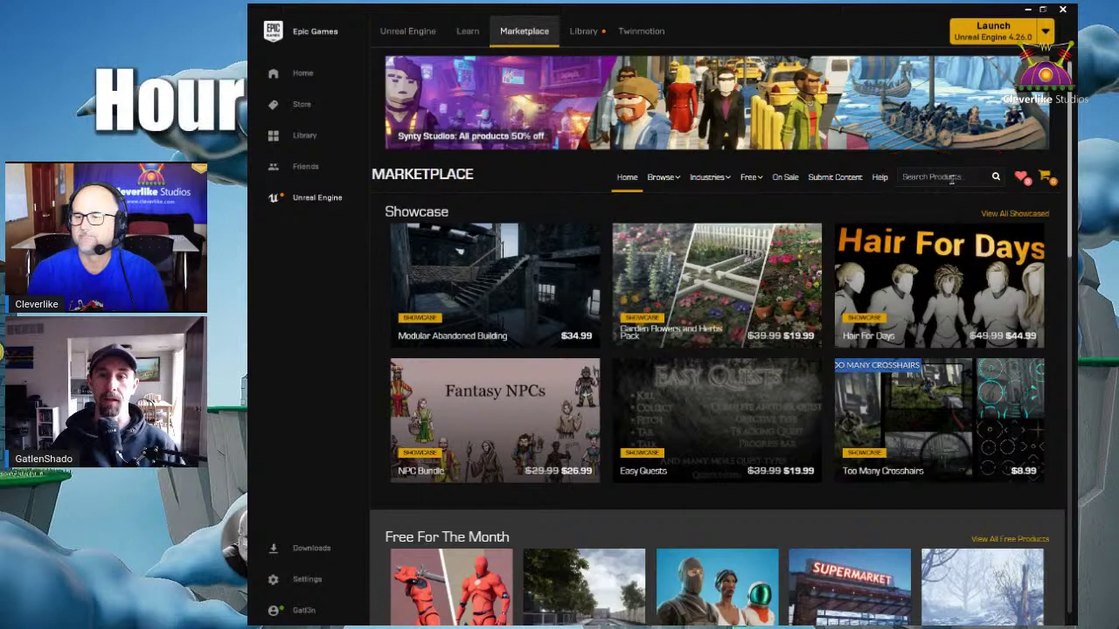
pyautogui.click(951, 178)
pyautogui.write('hour of code')
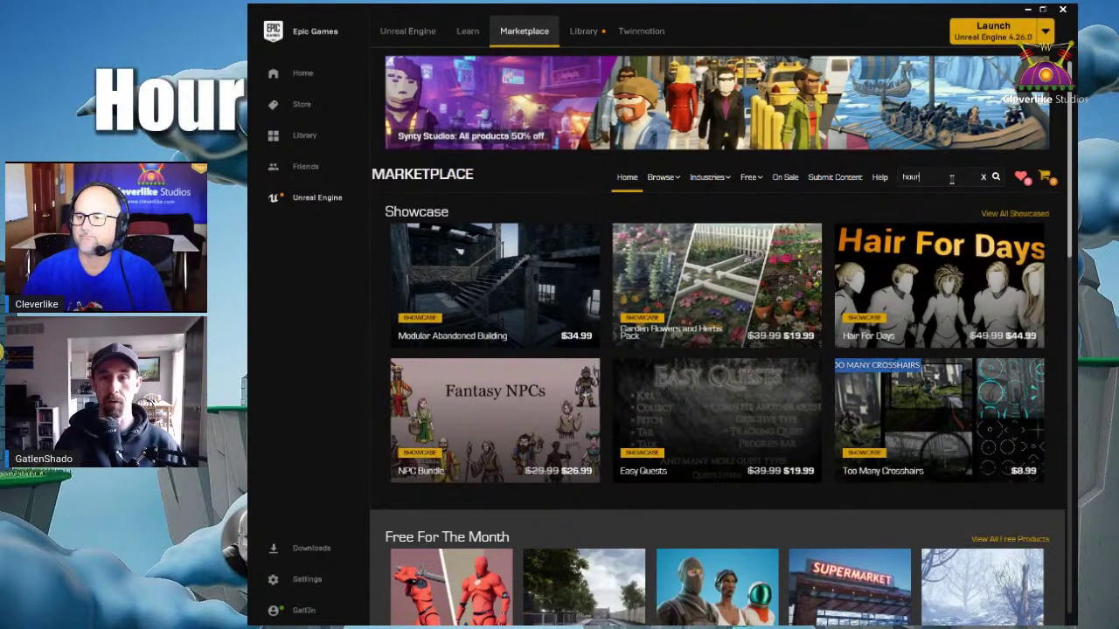
pyautogui.press('Return')
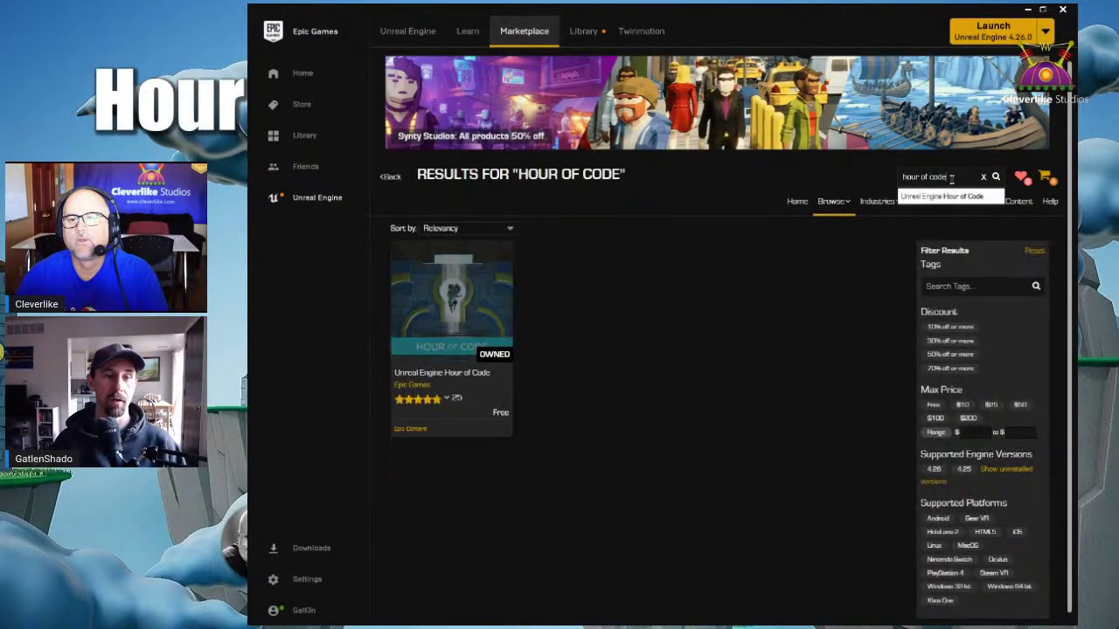
pyautogui.moveTo(551, 317); pyautogui.dragTo(666, 319)
pyautogui.moveTo(586, 302); pyautogui.dragTo(578, 341)
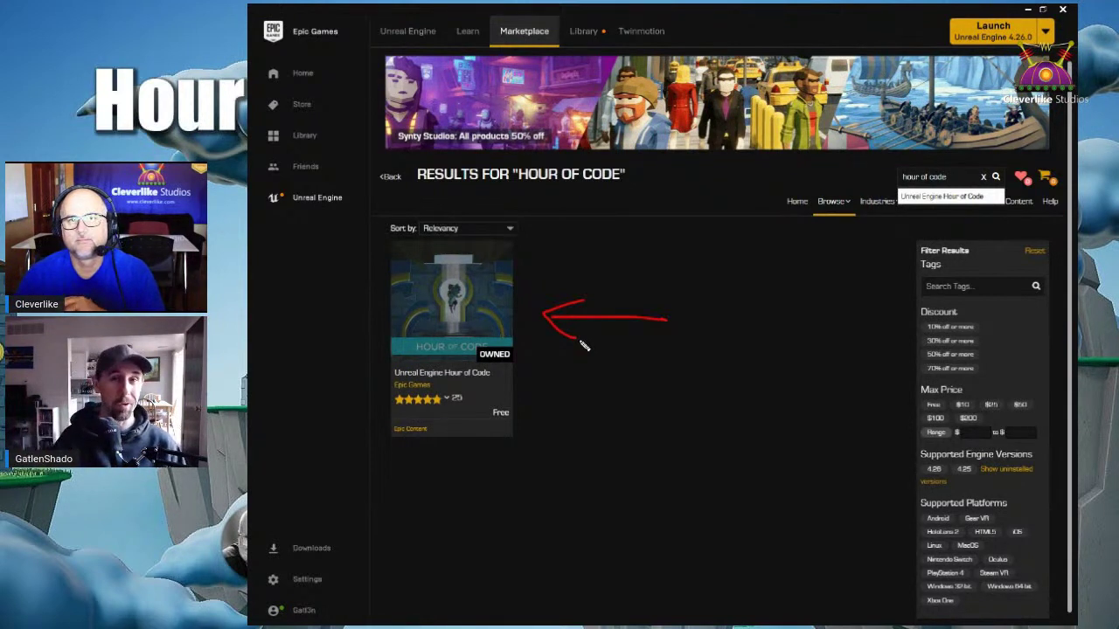
pyautogui.press('Escape')
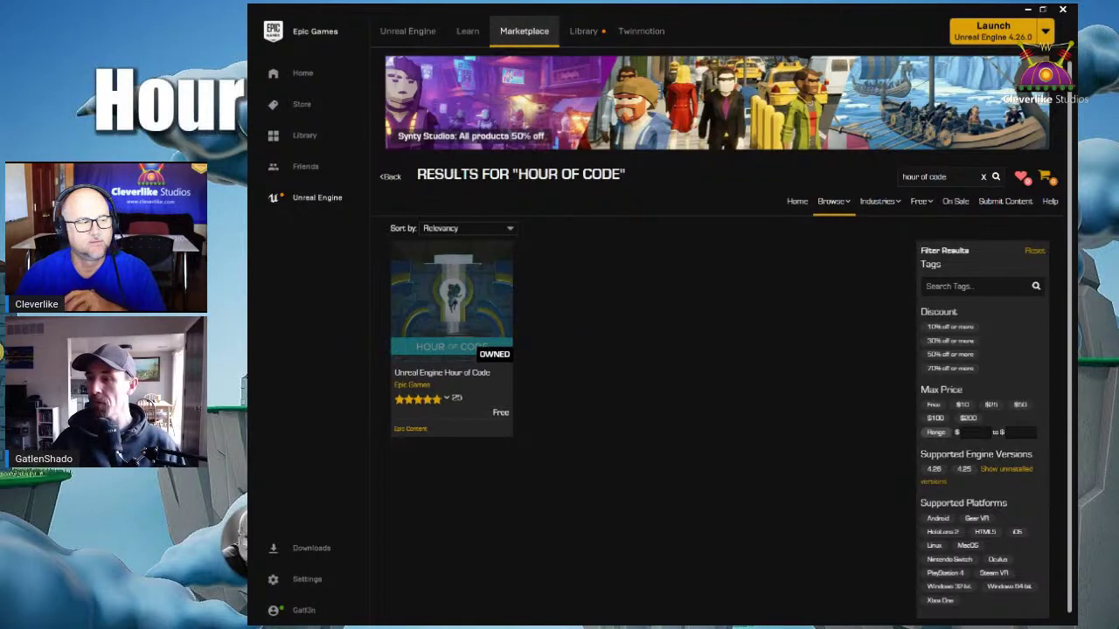
# - Switch to the browser and open the "Polish and Publish Your Game" lesson from the "Learn how to code with Unreal Engine" article
pyautogui.hotkey('alt', 'Tab')
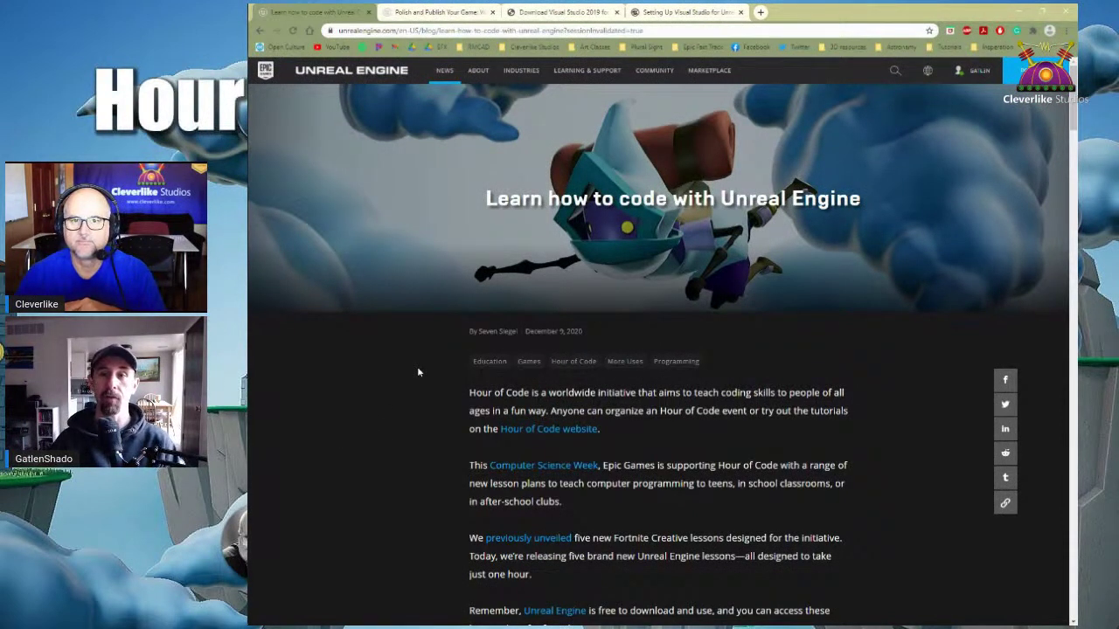
pyautogui.moveTo(1072, 122); pyautogui.dragTo(1072, 445)
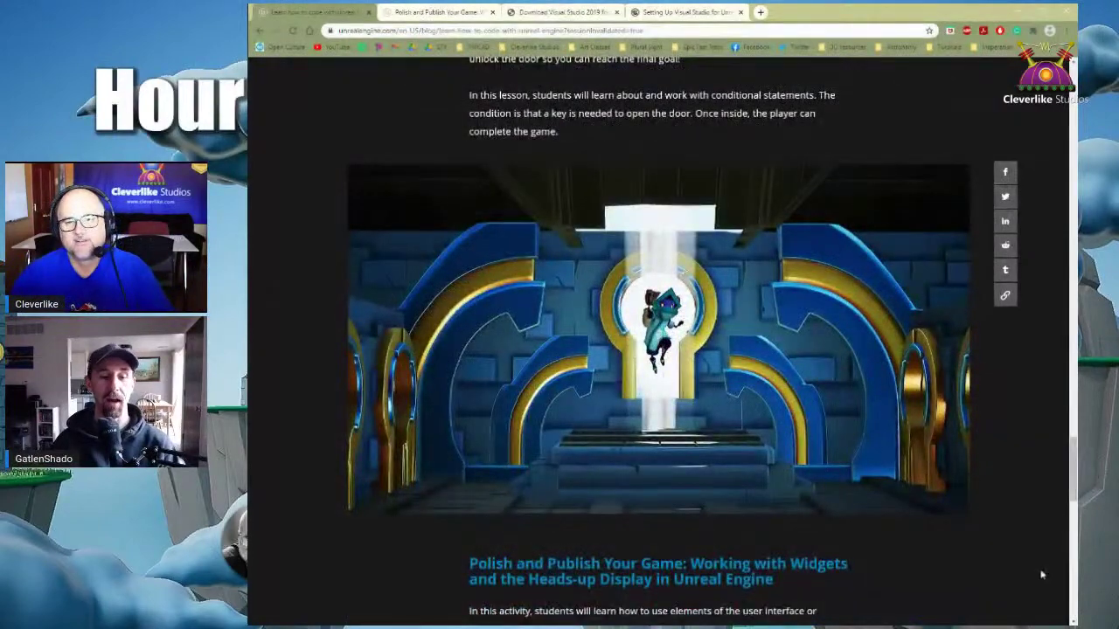
pyautogui.scroll(-1, 1031, 568)
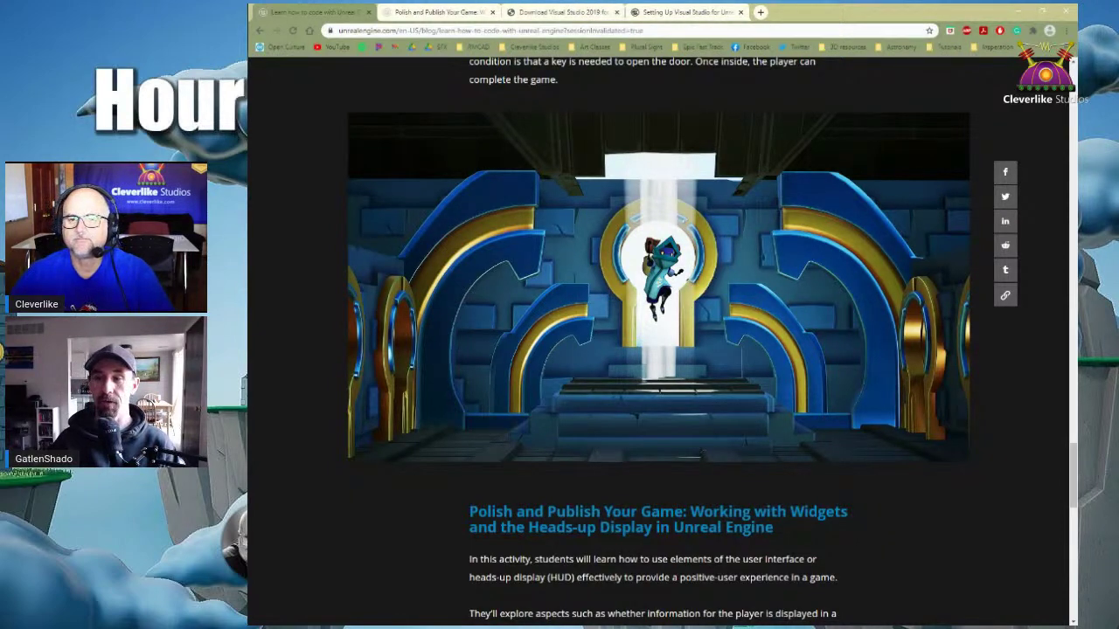
pyautogui.click(437, 12)
pyautogui.click(331, 8)
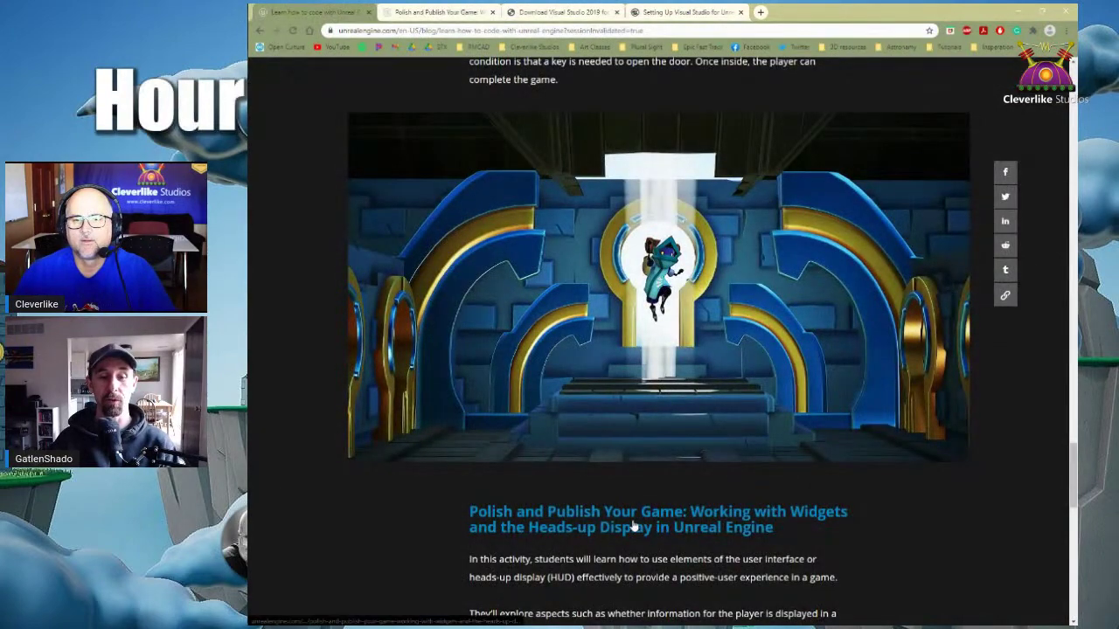
pyautogui.click(662, 524)
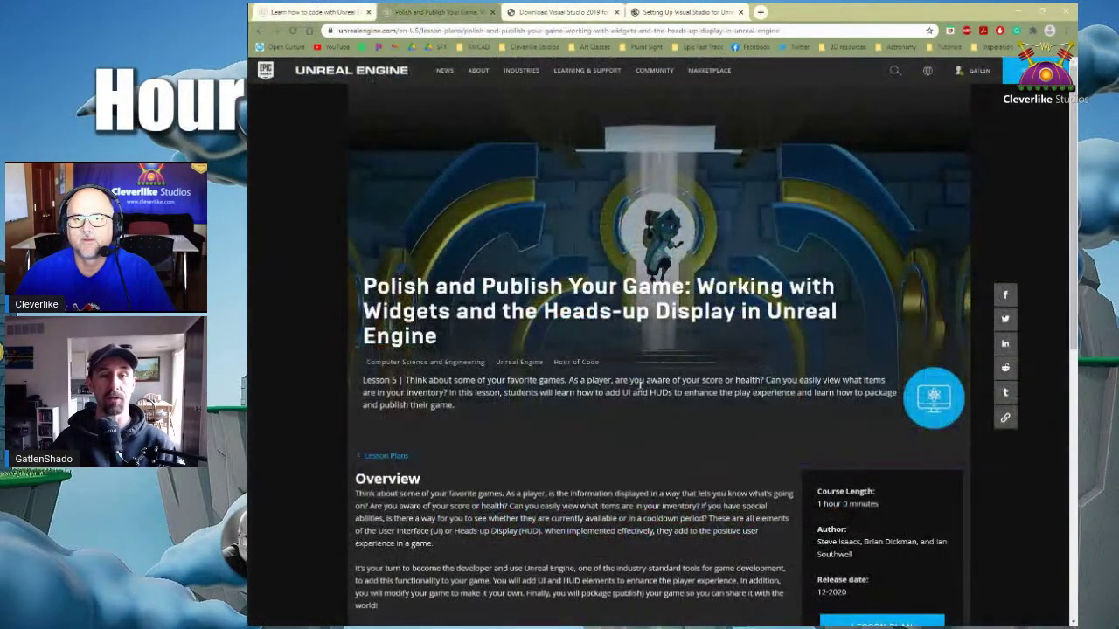
# - Open the lesson's student guide PDF and maximize its window
pyautogui.scroll(-4, 650, 384)
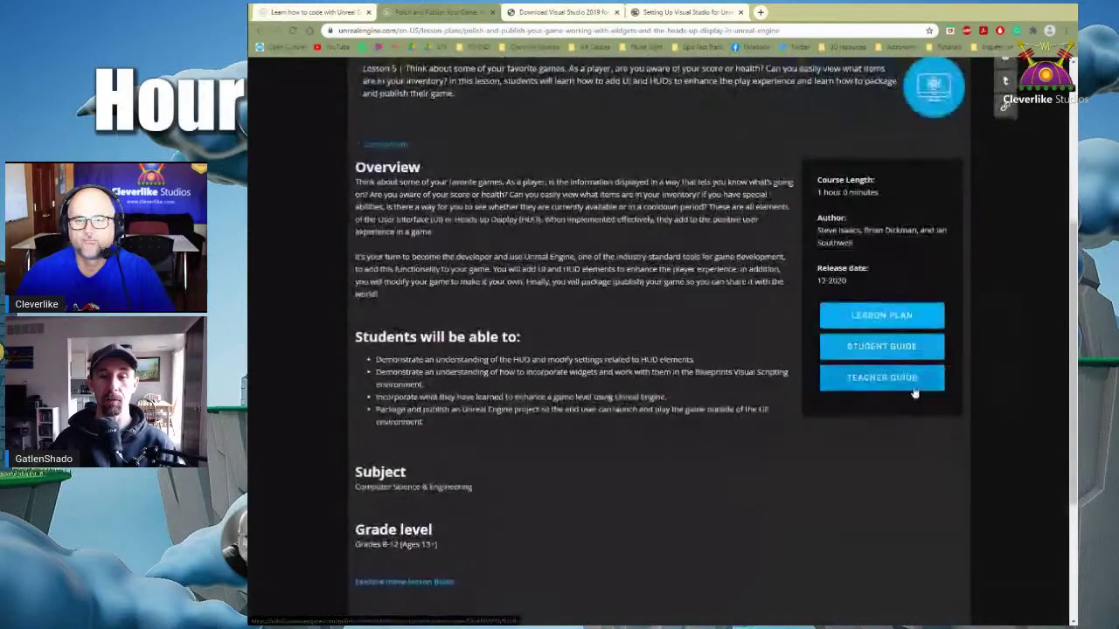
pyautogui.click(883, 347)
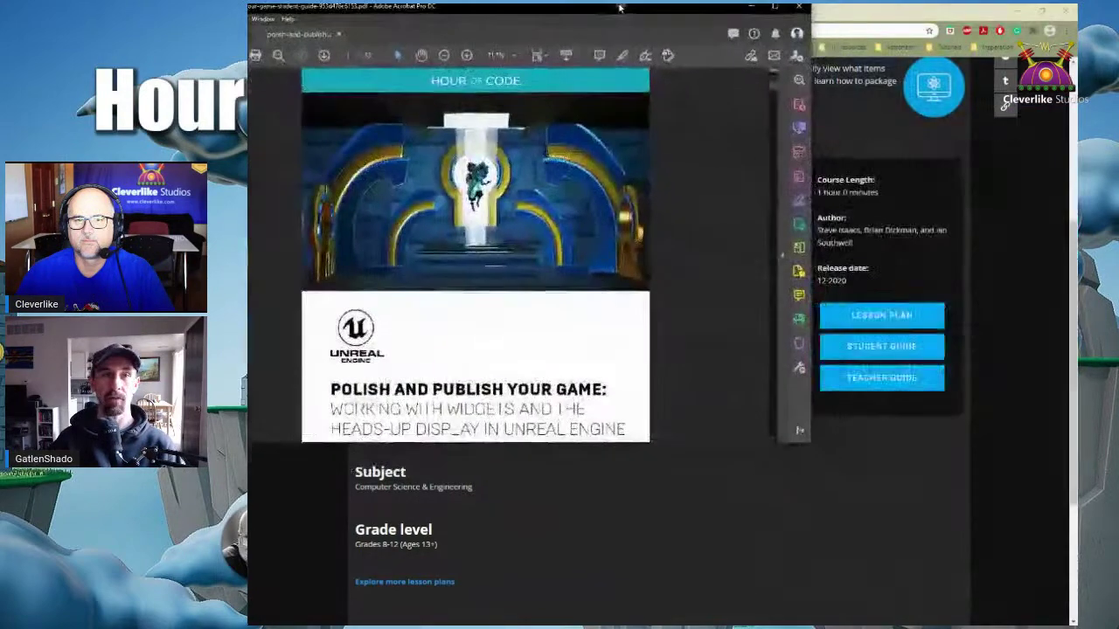
pyautogui.doubleClick(619, 8)
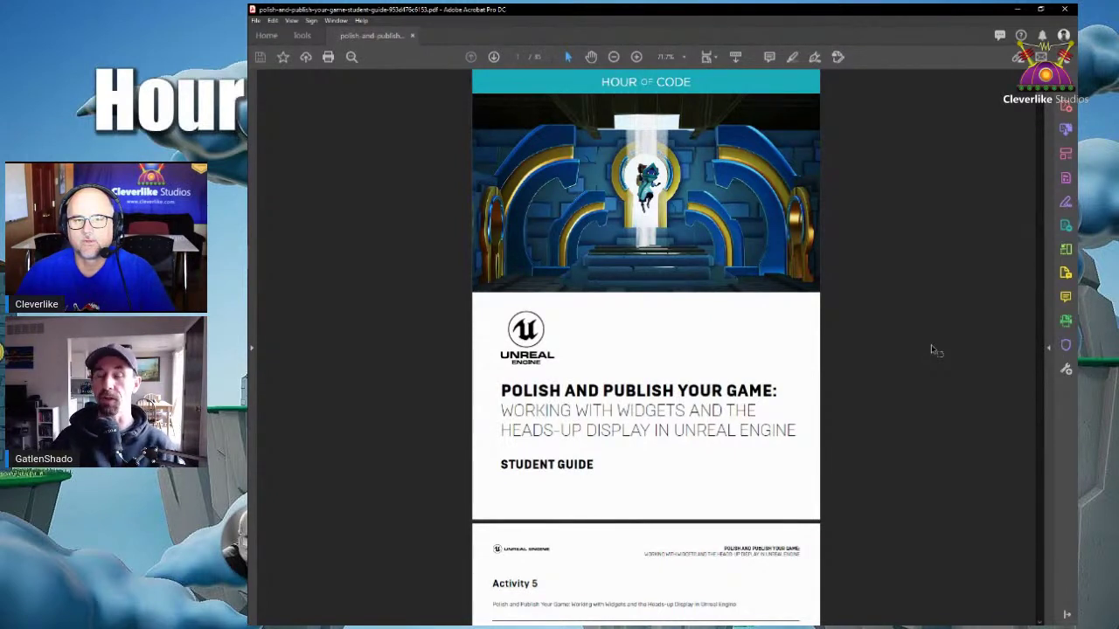
# - Read the Visual Studio installation and packaging instructions on page 34 of the student guide
pyautogui.moveTo(1040, 96); pyautogui.dragTo(1049, 597)
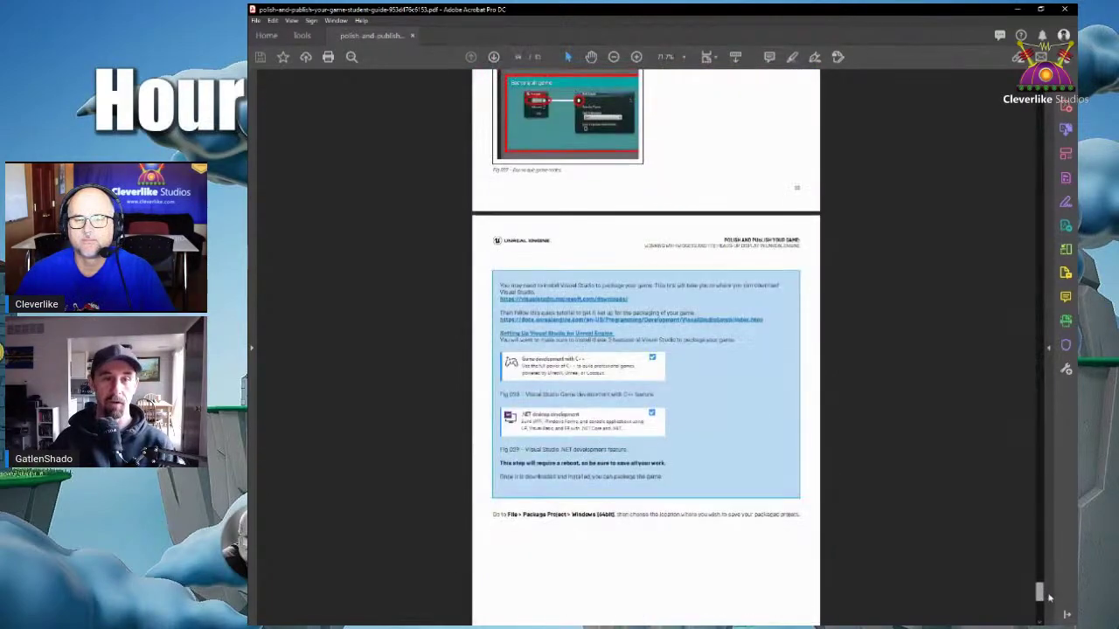
pyautogui.scroll(-2, 1011, 569)
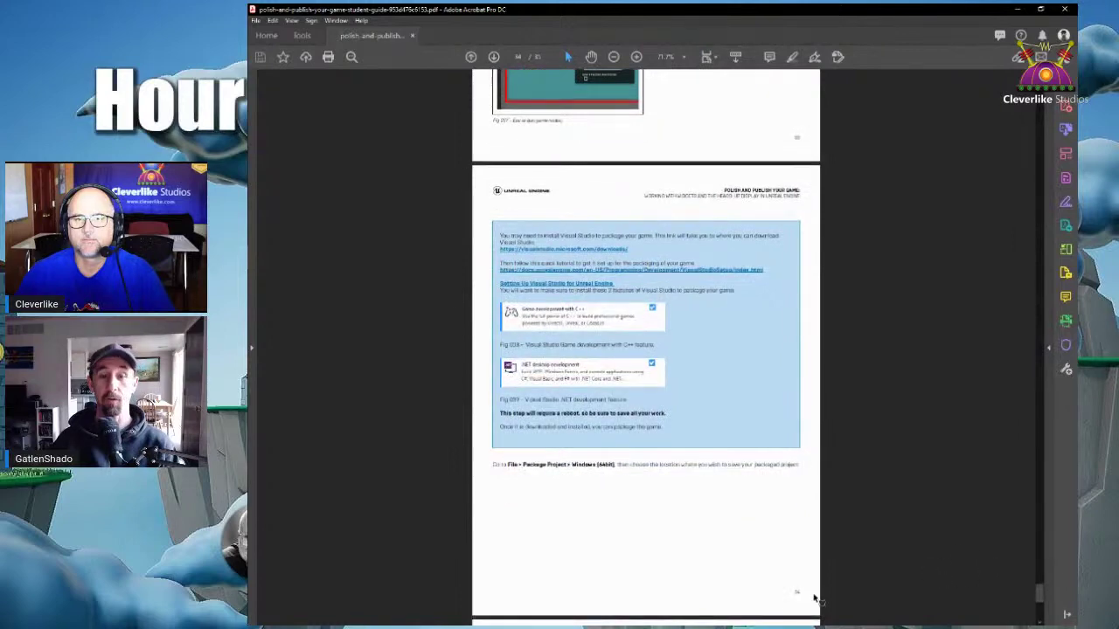
pyautogui.keyDown('ctrl'); pyautogui.scroll(2, 674, 309); pyautogui.keyUp('ctrl')
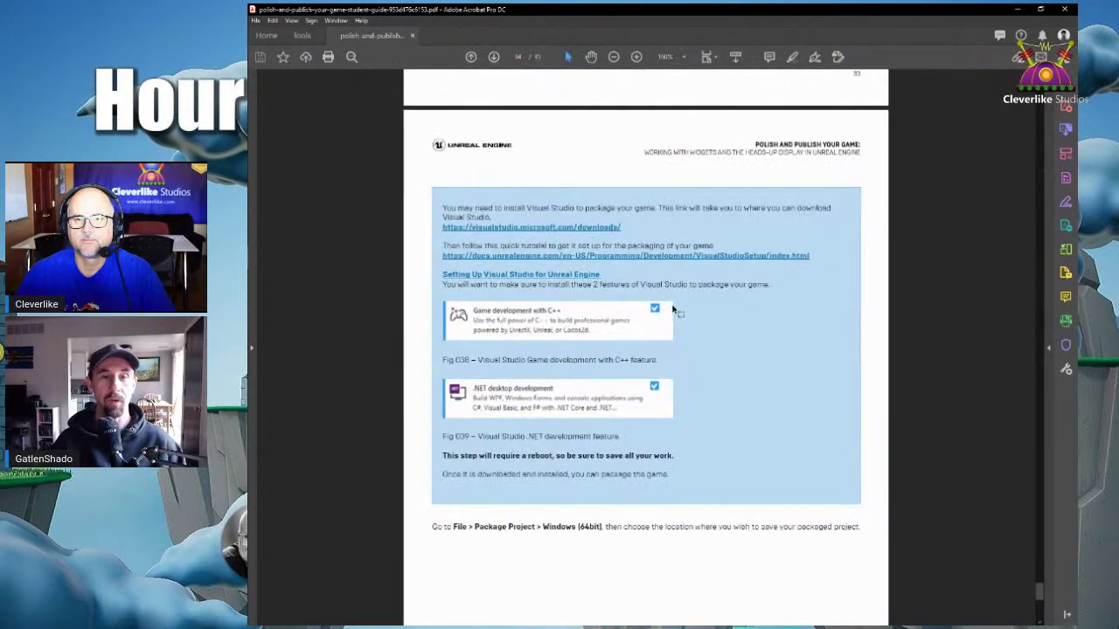
pyautogui.keyDown('ctrl'); pyautogui.scroll(2, 674, 309); pyautogui.keyUp('ctrl')
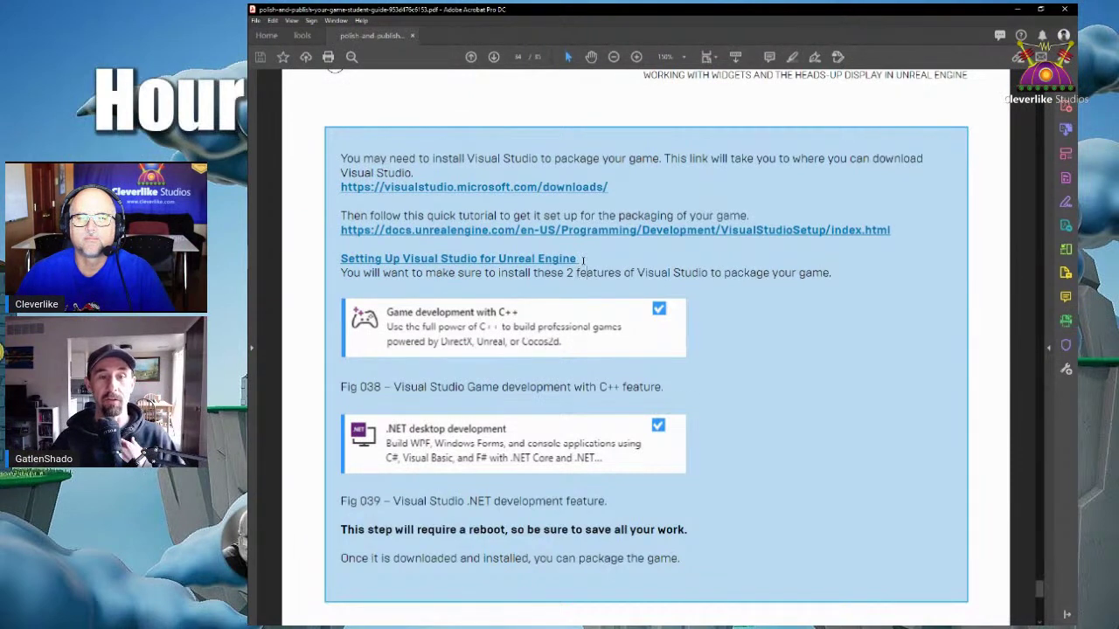
pyautogui.moveTo(587, 273); pyautogui.dragTo(377, 259)
pyautogui.click(624, 260)
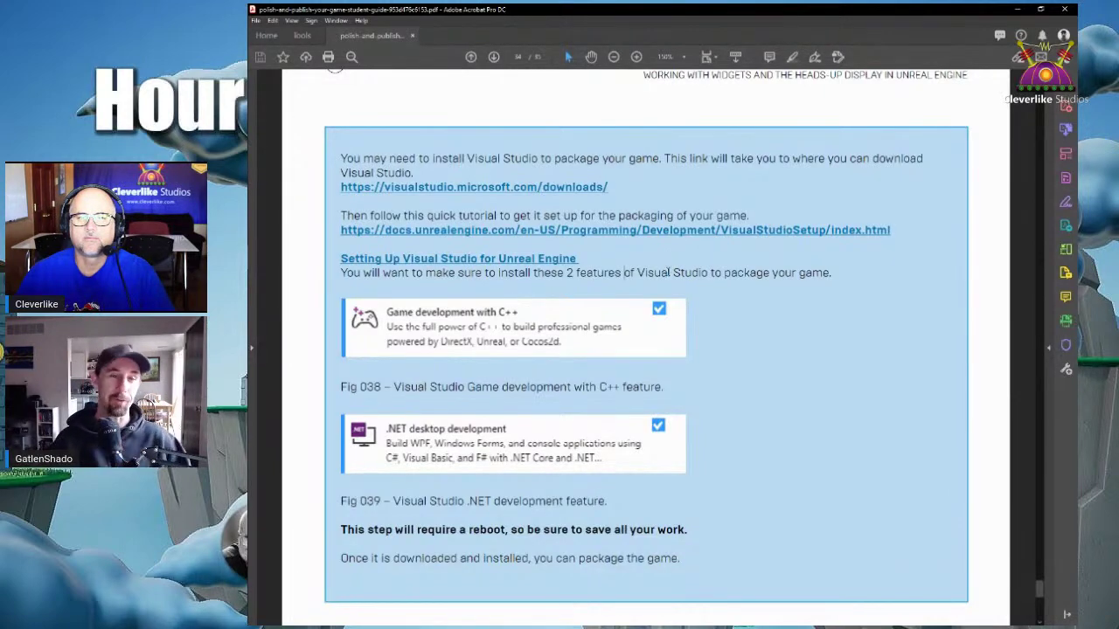
pyautogui.scroll(-1, 666, 266)
pyautogui.keyDown('ctrl'); pyautogui.scroll(-3, 690, 275); pyautogui.keyUp('ctrl')
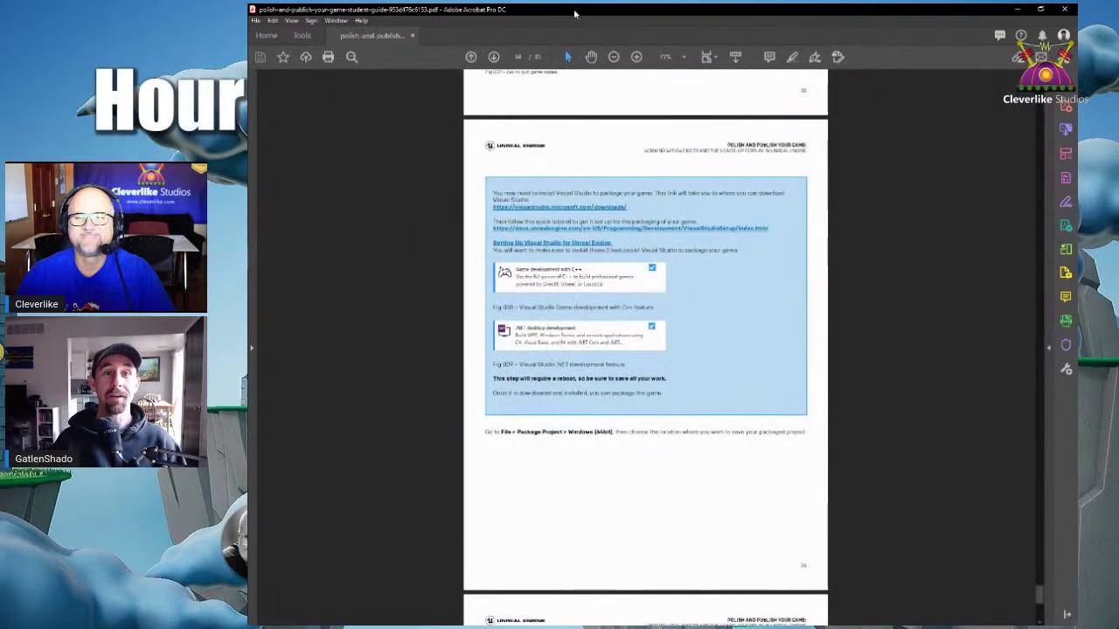
# - Minimize the student guide and review the Visual Studio downloads page and the "Setting Up Visual Studio for Unreal Engine" documentation in the browser
pyautogui.click(1016, 9)
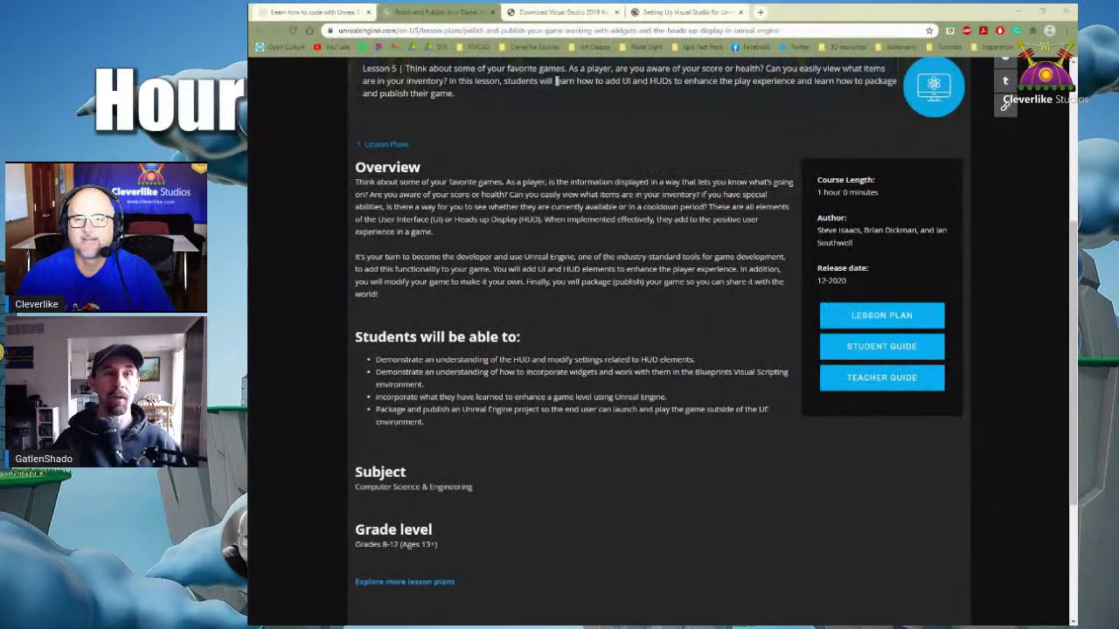
pyautogui.click(564, 11)
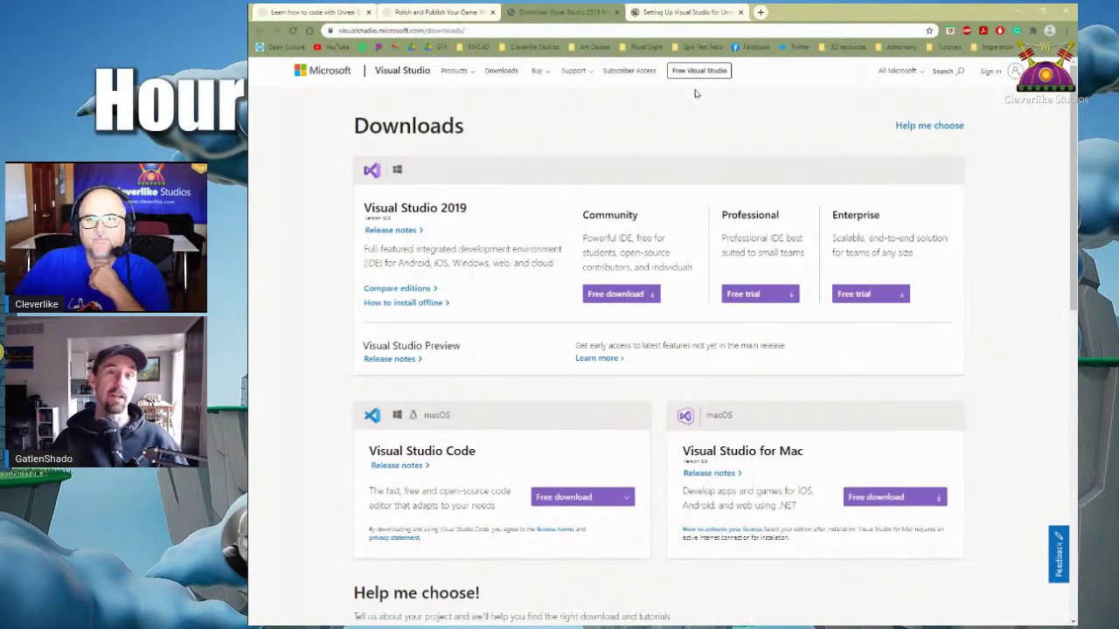
pyautogui.click(691, 12)
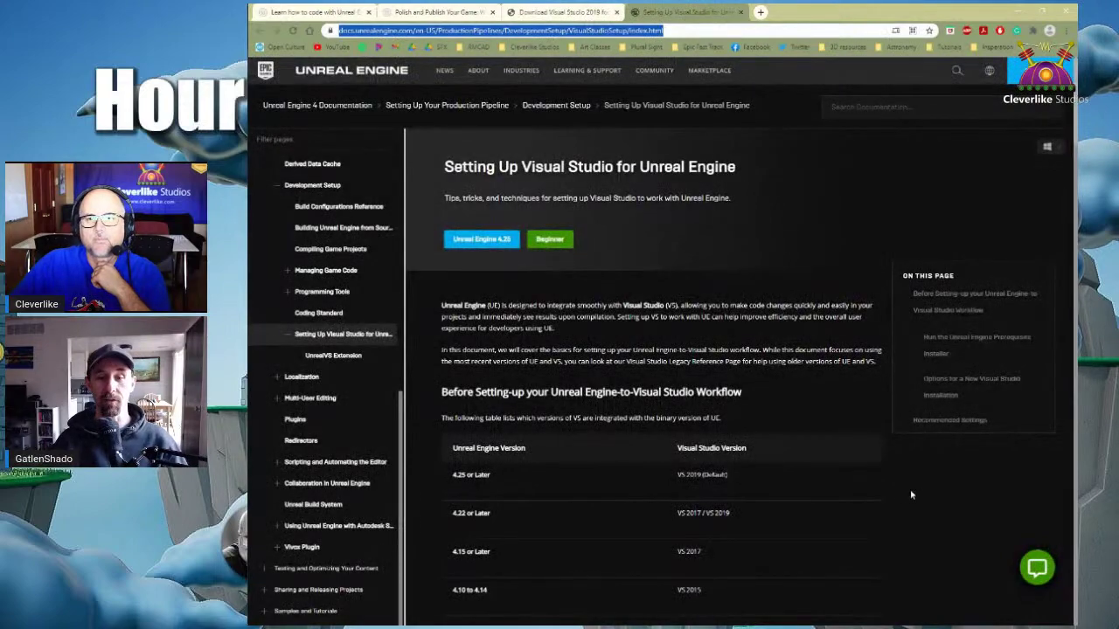
pyautogui.scroll(-7, 910, 494)
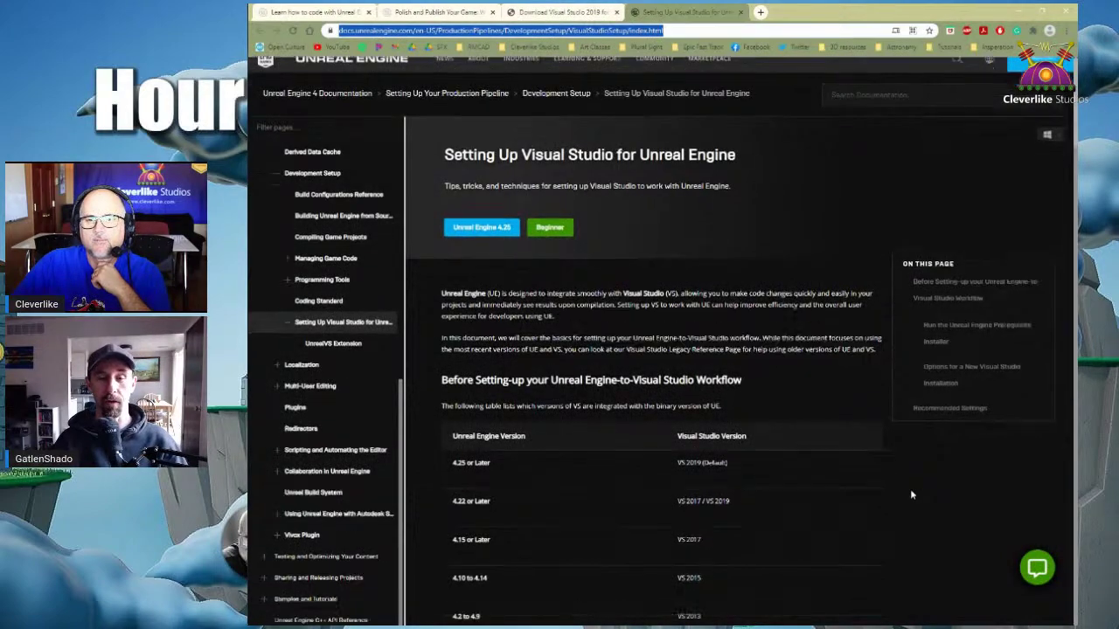
pyautogui.scroll(-5, 910, 494)
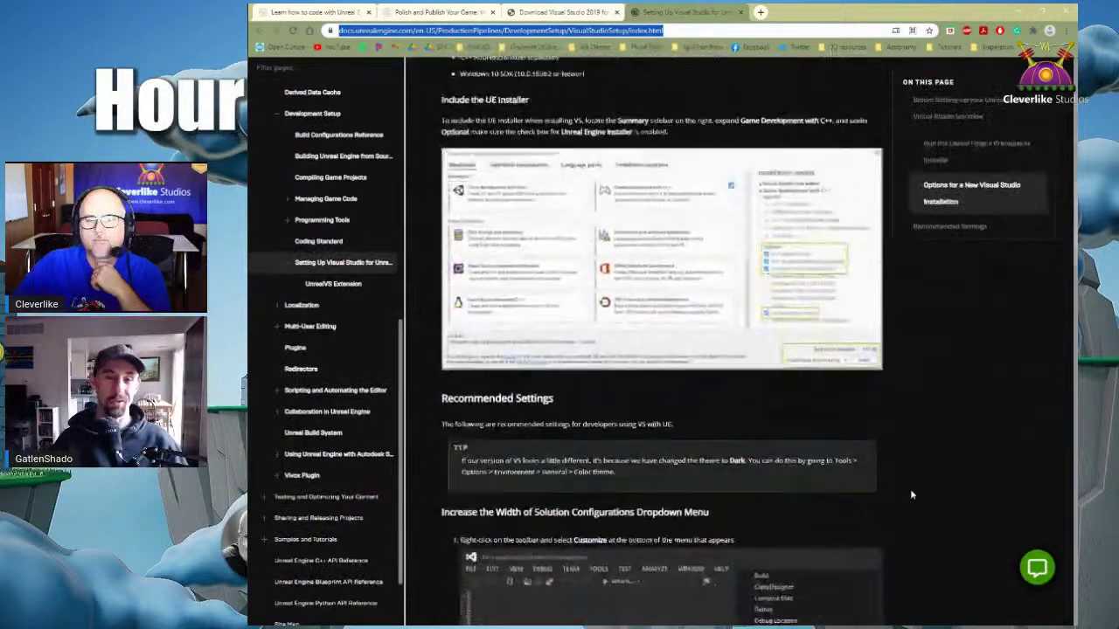
pyautogui.scroll(10, 912, 494)
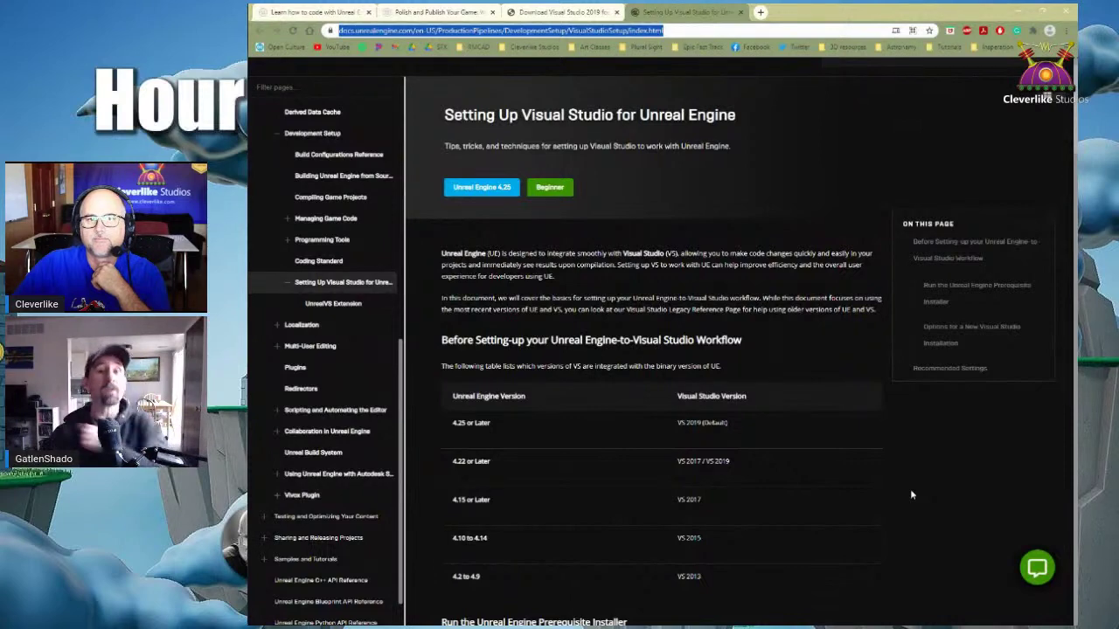
# - Minimize the browser and the Epic Games Launcher, and open the Levels window in the Unreal Editor
pyautogui.click(1015, 10)
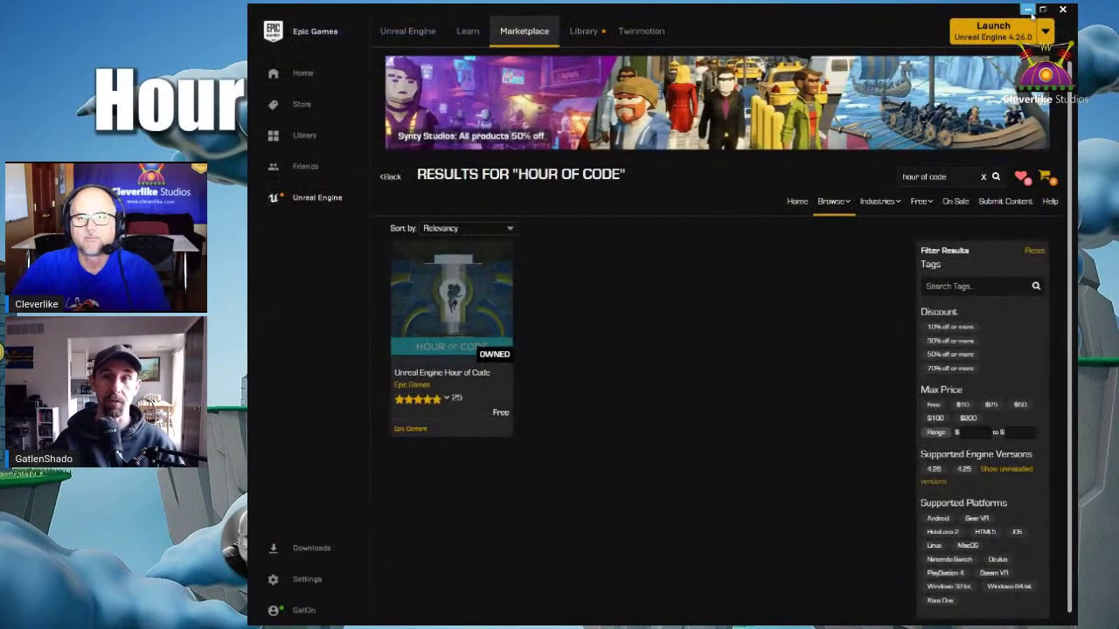
pyautogui.click(1028, 10)
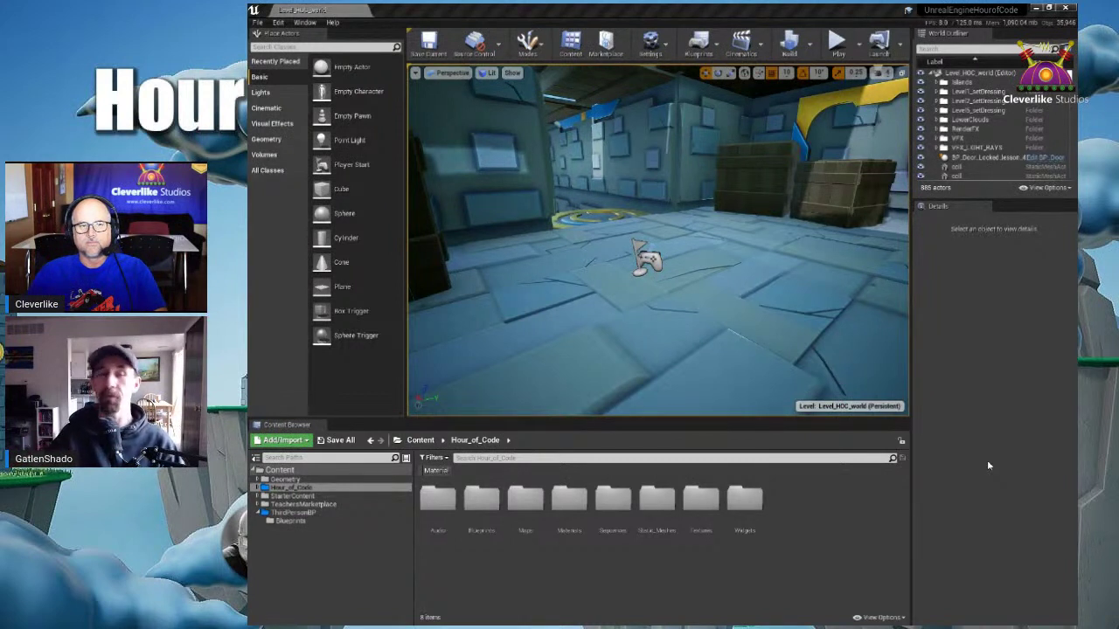
pyautogui.click(309, 23)
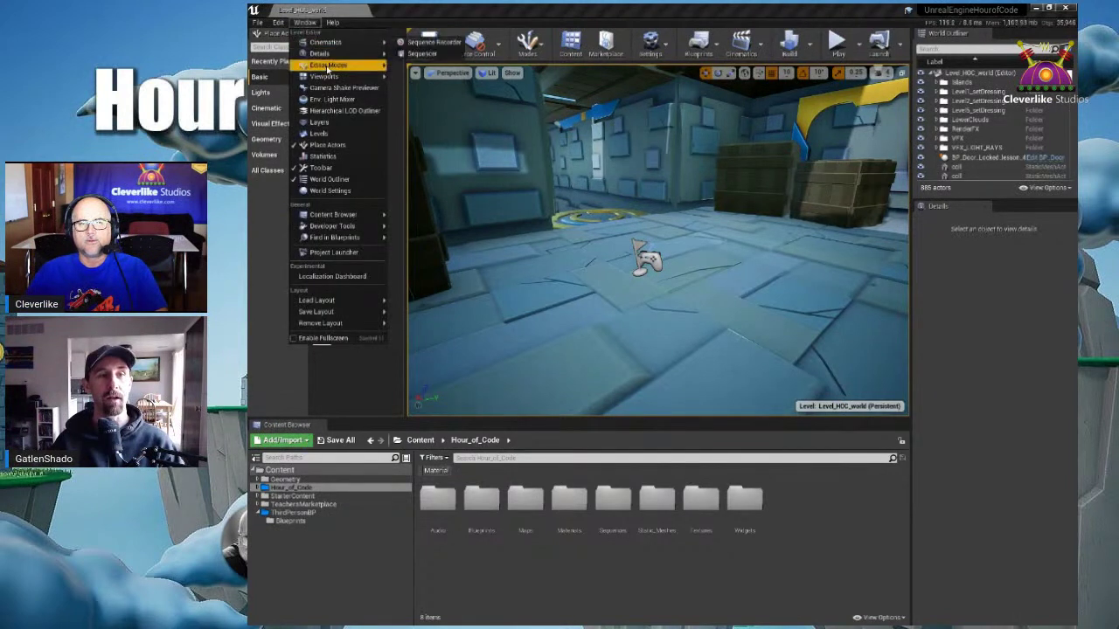
pyautogui.click(344, 134)
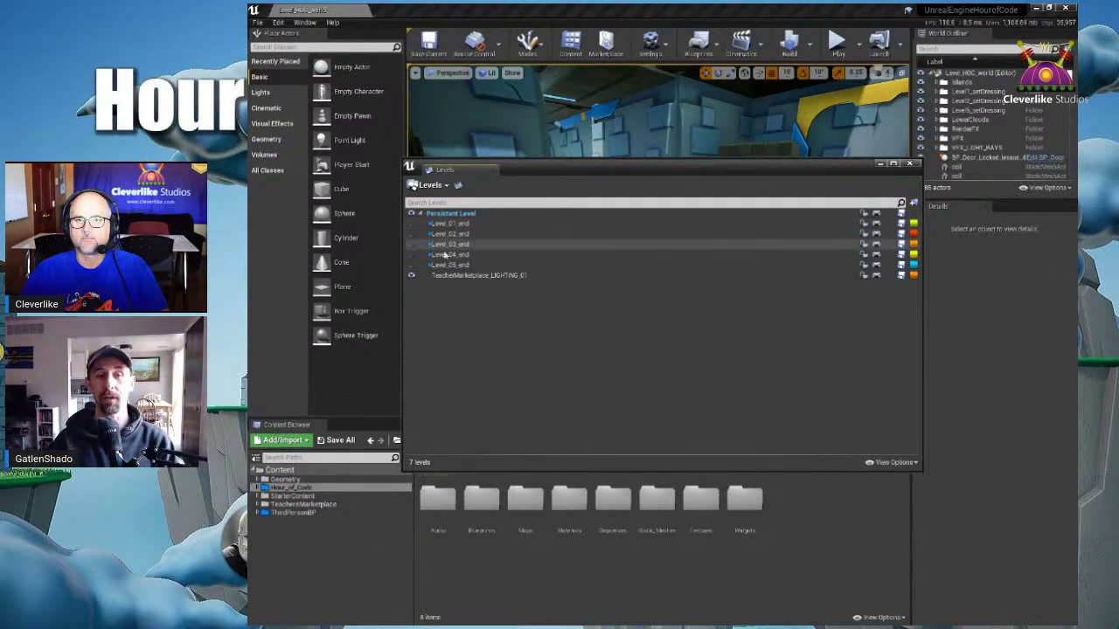
# - Make the sublevels Level_01_end, Level_02_end, Level_03_end, Level_04_end and Level_05_end visible
pyautogui.click(411, 224)
pyautogui.click(410, 235)
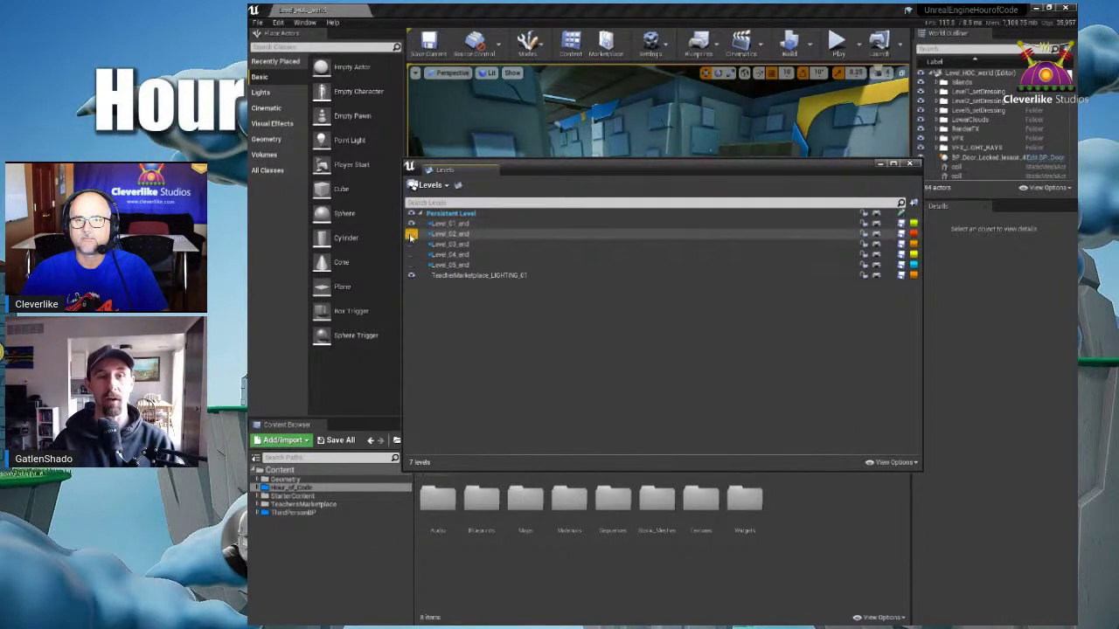
pyautogui.click(410, 244)
pyautogui.click(410, 254)
pyautogui.click(411, 264)
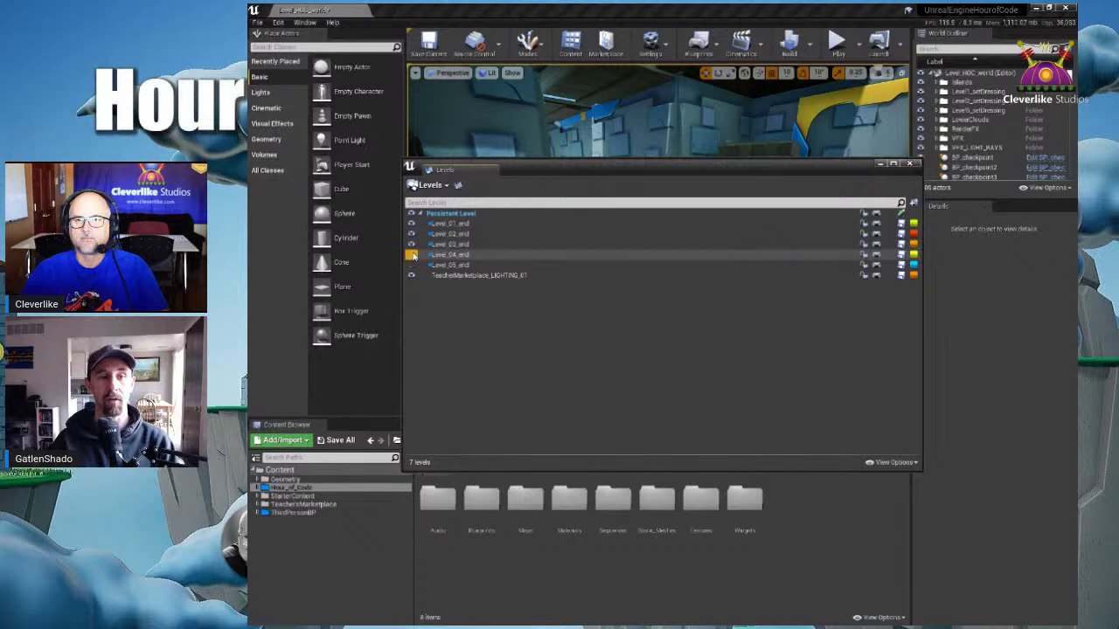
# - Set the streaming method of the sublevels Level_01_end and Level_02_end to Always Loaded
pyautogui.rightClick(423, 226)
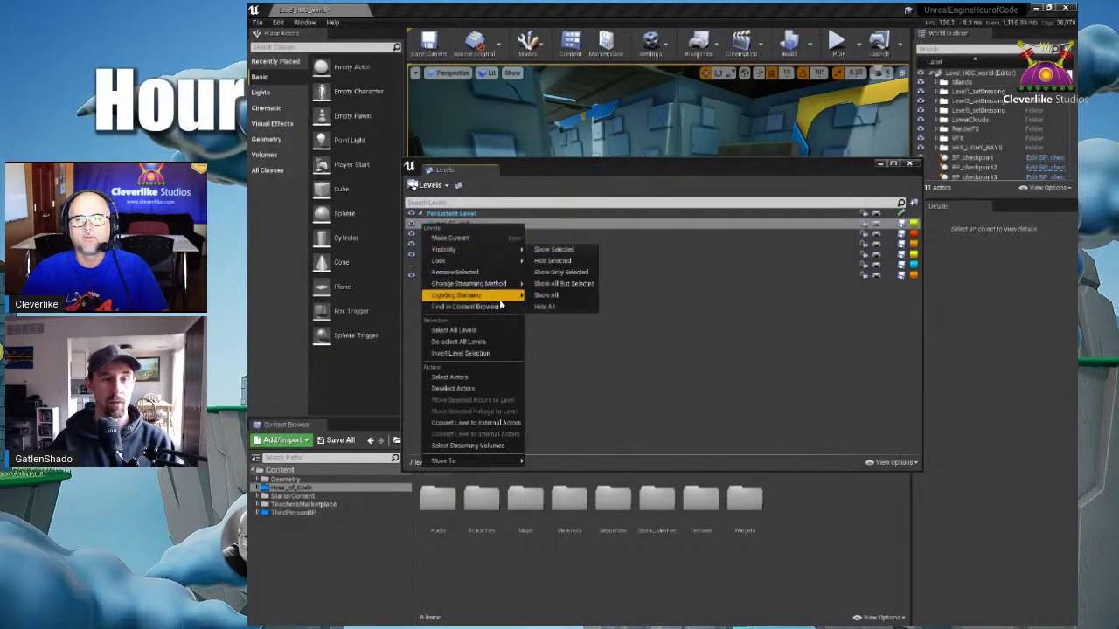
pyautogui.moveTo(501, 297)
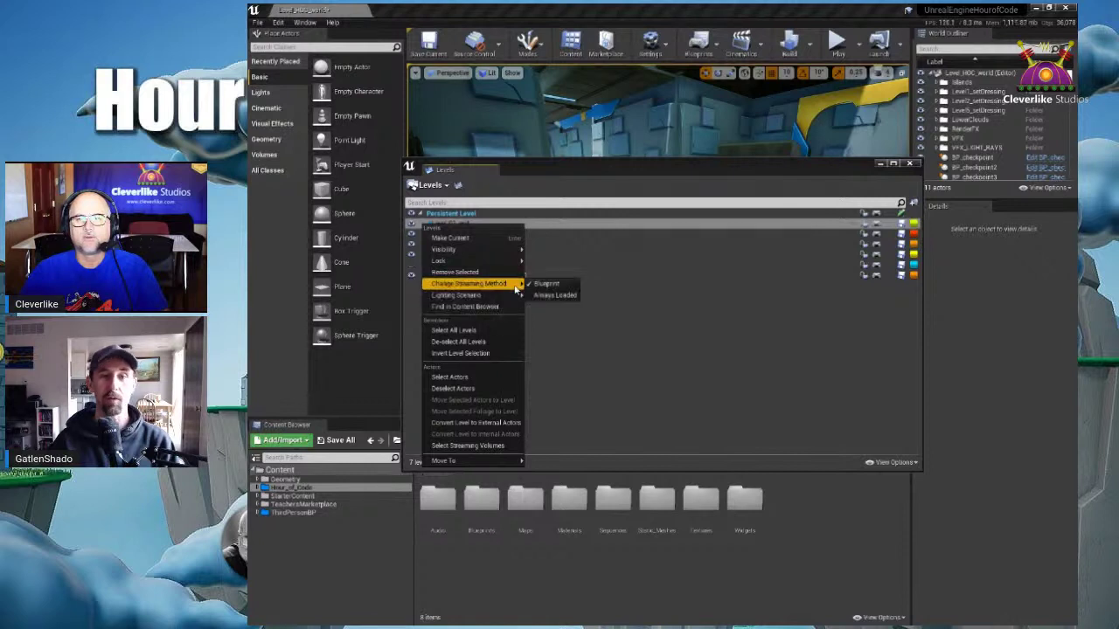
pyautogui.click(572, 295)
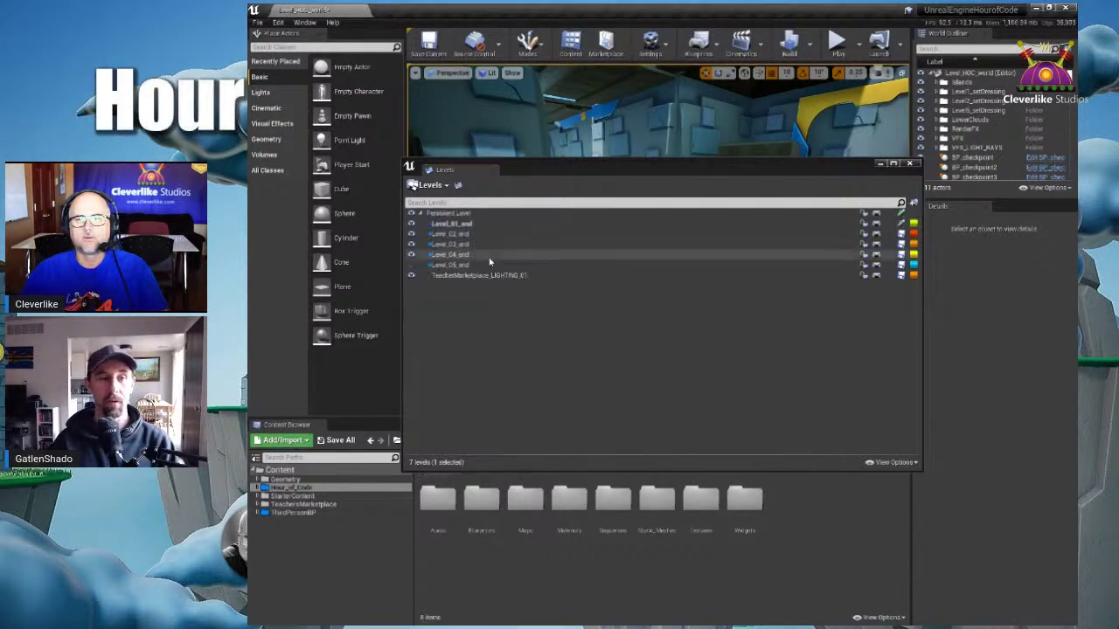
pyautogui.rightClick(424, 233)
pyautogui.moveTo(456, 260)
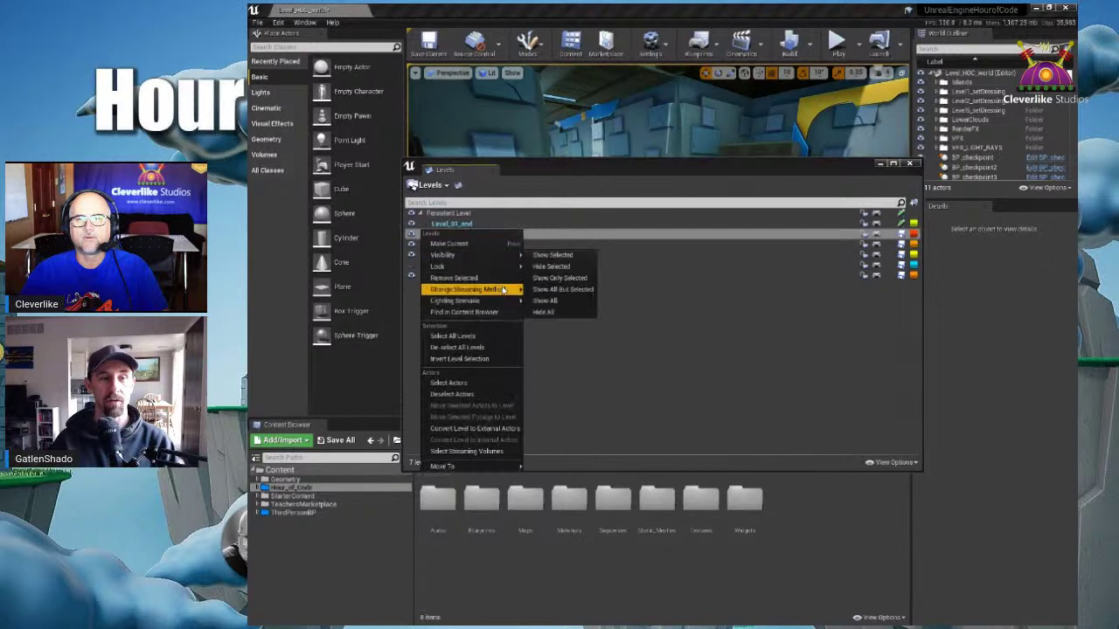
pyautogui.moveTo(477, 288)
pyautogui.click(552, 300)
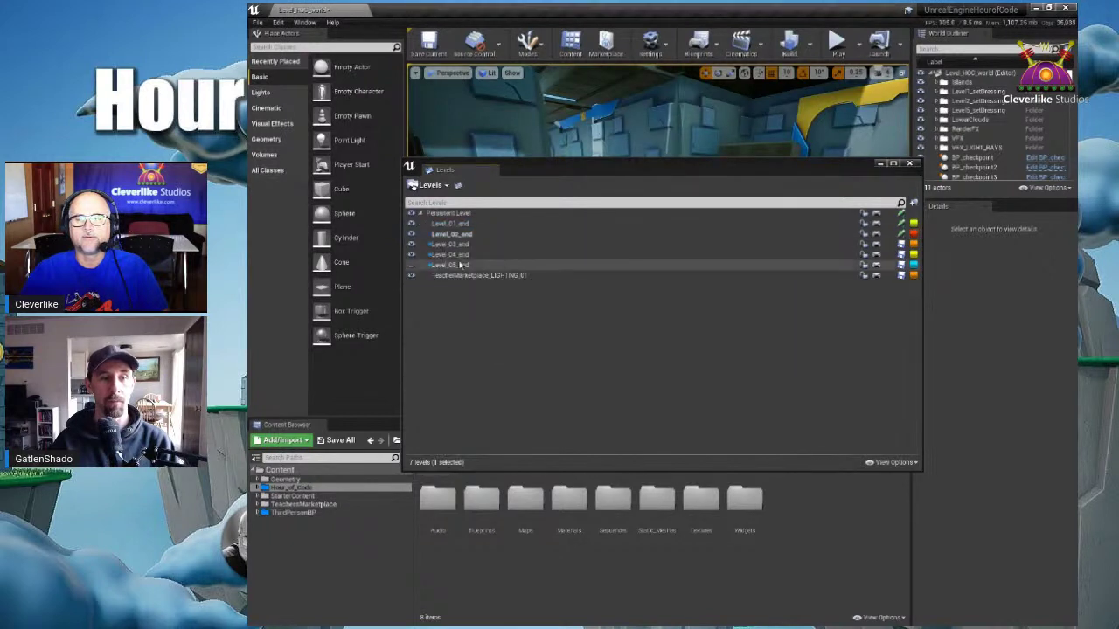
# - Set the streaming method of the sublevels Level_03_end and Level_04_end to Always Loaded
pyautogui.rightClick(427, 245)
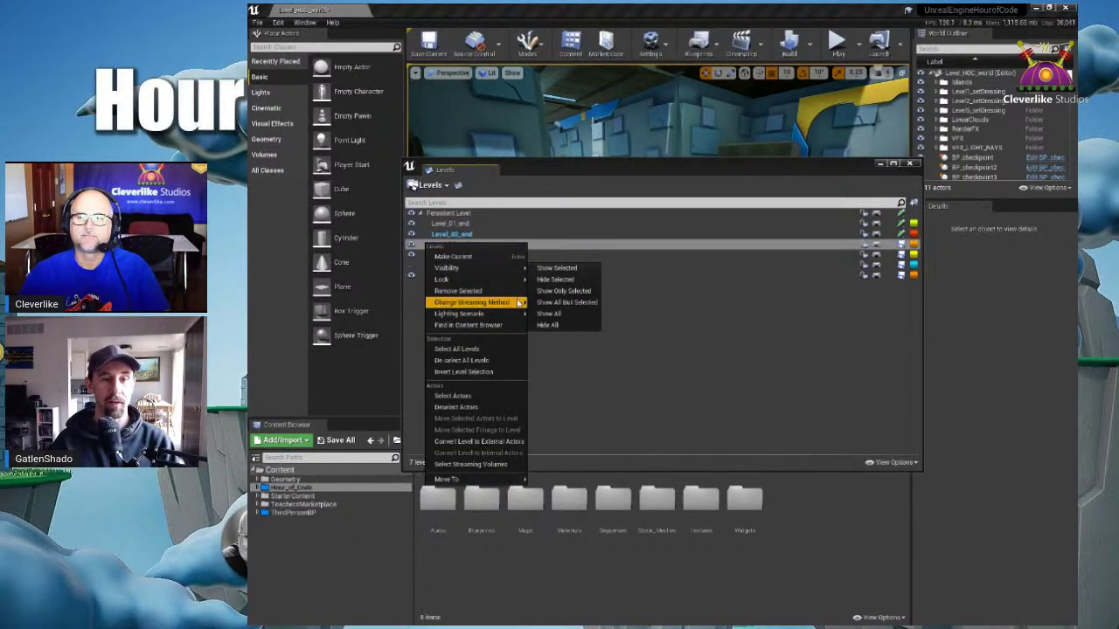
pyautogui.moveTo(517, 300)
pyautogui.click(552, 302)
pyautogui.rightClick(316, 252)
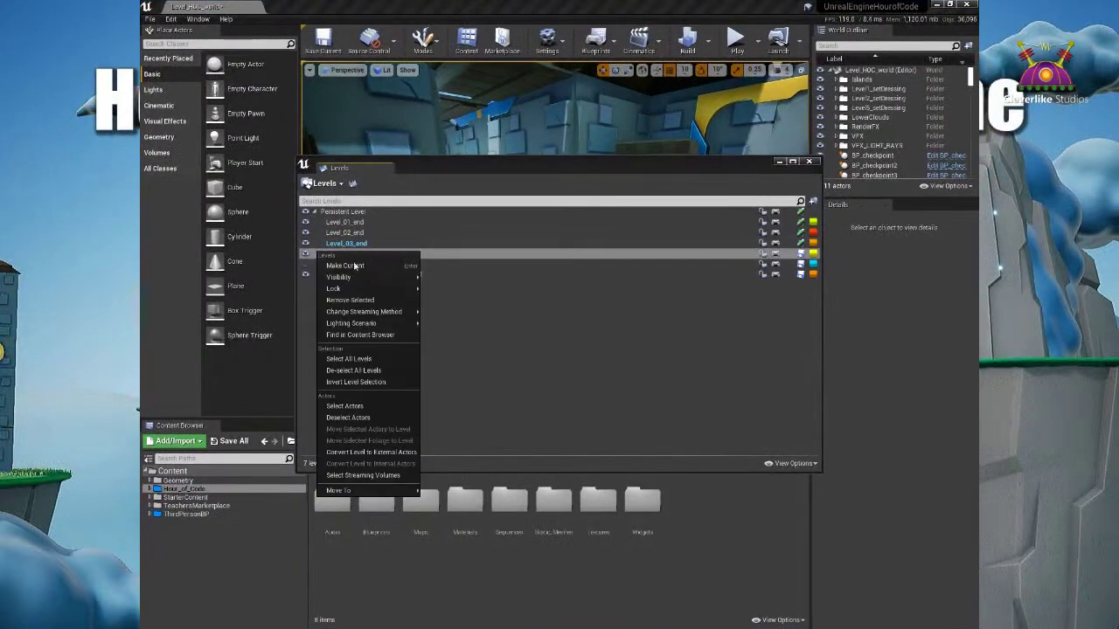
pyautogui.moveTo(385, 311)
pyautogui.click(447, 324)
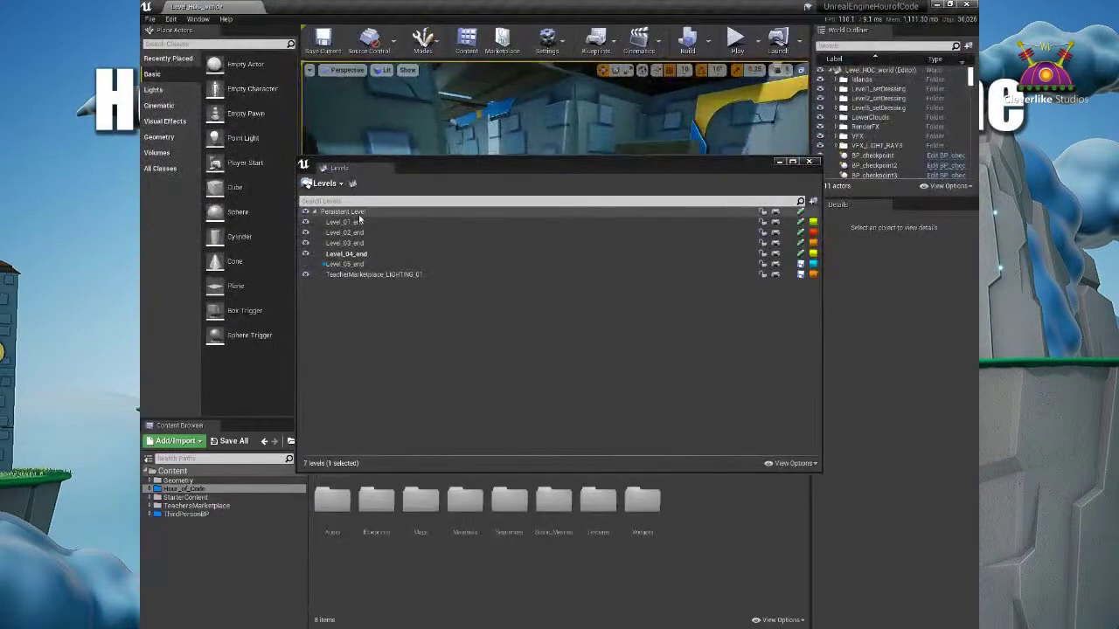
# - Make the Persistent Level current and dock the Levels window beside the World Outliner
pyautogui.doubleClick(351, 213)
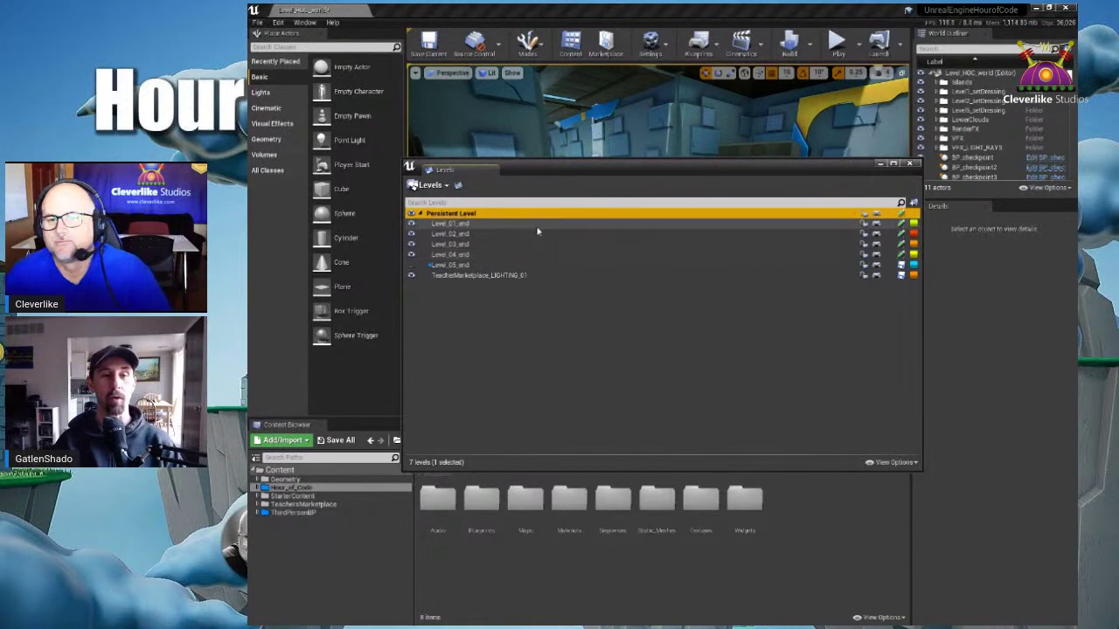
pyautogui.moveTo(477, 172); pyautogui.dragTo(996, 35)
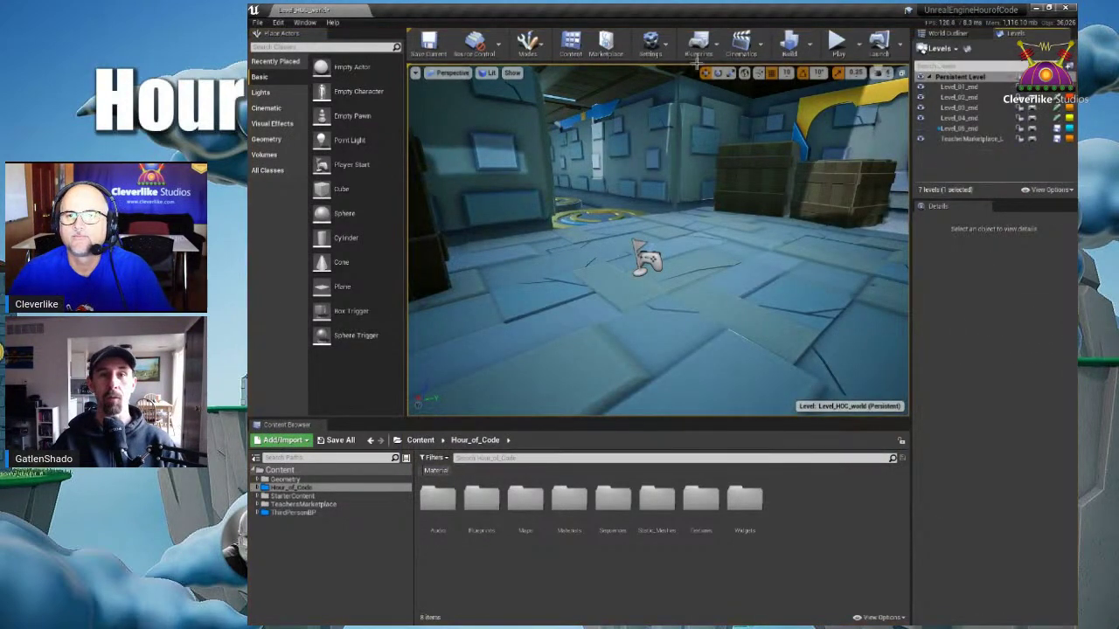
# - Open the World Settings for the persistent level and widen the property name column slightly
pyautogui.click(670, 44)
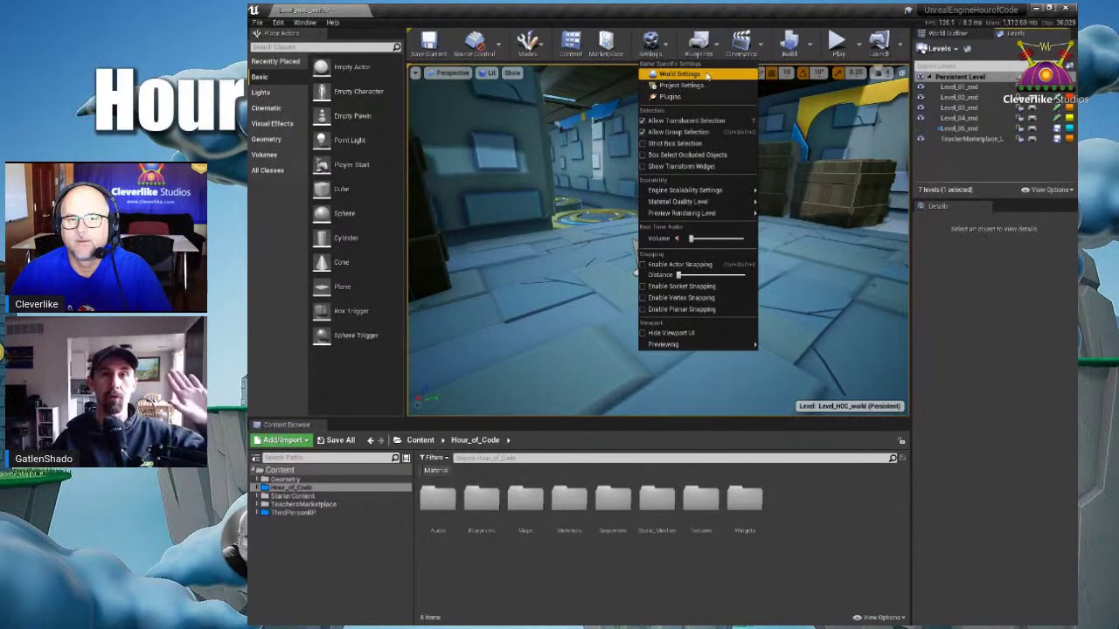
pyautogui.click(682, 75)
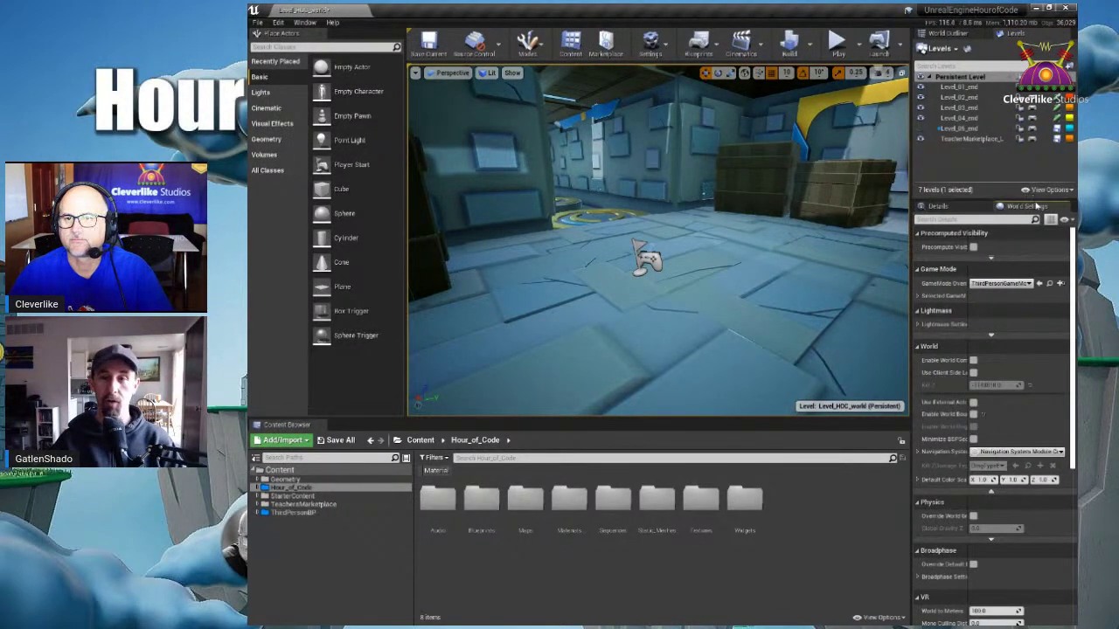
pyautogui.moveTo(1044, 203)
pyautogui.mouseDown()
pyautogui.moveTo(963, 231)
pyautogui.moveTo(1071, 268)
pyautogui.moveTo(996, 305)
pyautogui.moveTo(1024, 204)
pyautogui.mouseUp()
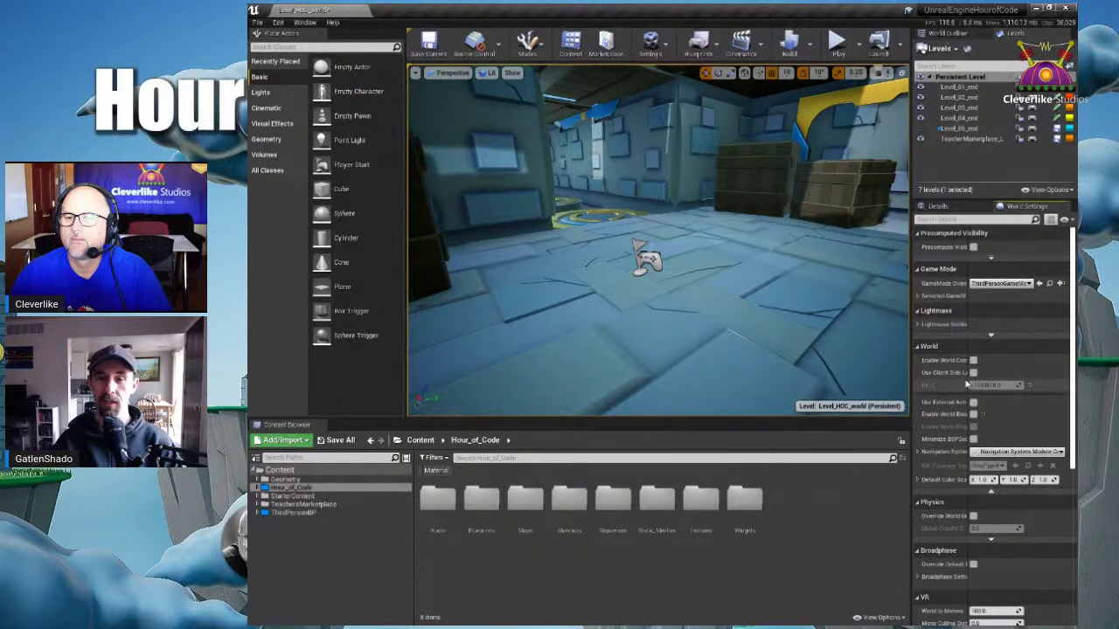
pyautogui.moveTo(970, 381); pyautogui.dragTo(985, 379)
pyautogui.moveTo(946, 339); pyautogui.dragTo(952, 353)
pyautogui.moveTo(980, 213)
pyautogui.mouseDown()
pyautogui.moveTo(907, 224)
pyautogui.moveTo(988, 246)
pyautogui.mouseUp()
pyautogui.moveTo(930, 381)
pyautogui.mouseDown()
pyautogui.moveTo(951, 395)
pyautogui.moveTo(928, 377)
pyautogui.mouseUp()
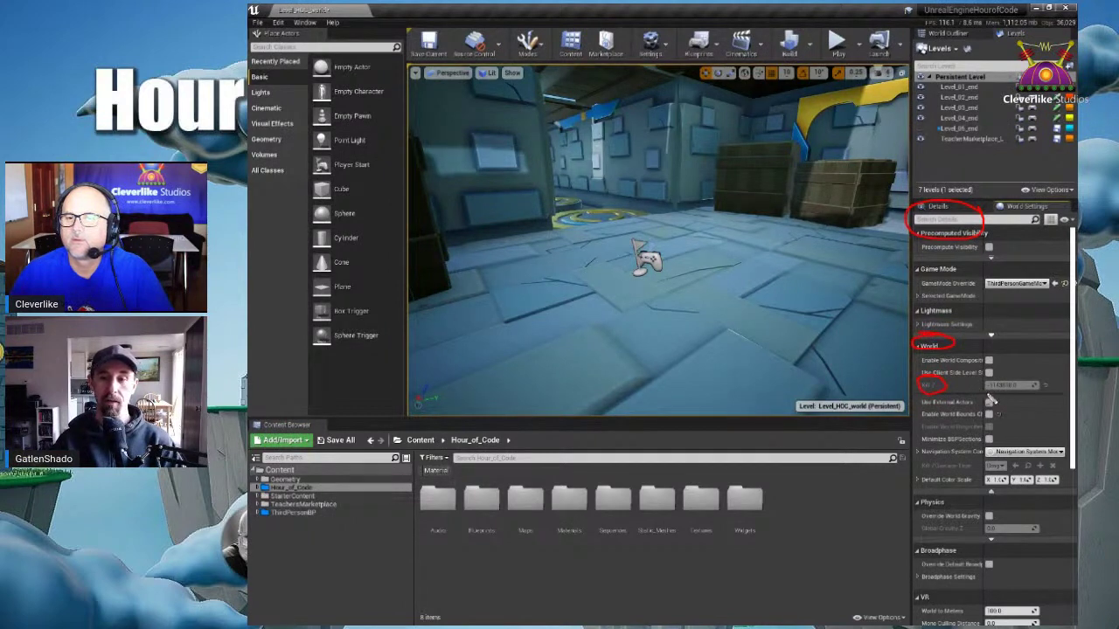
pyautogui.press('Escape')
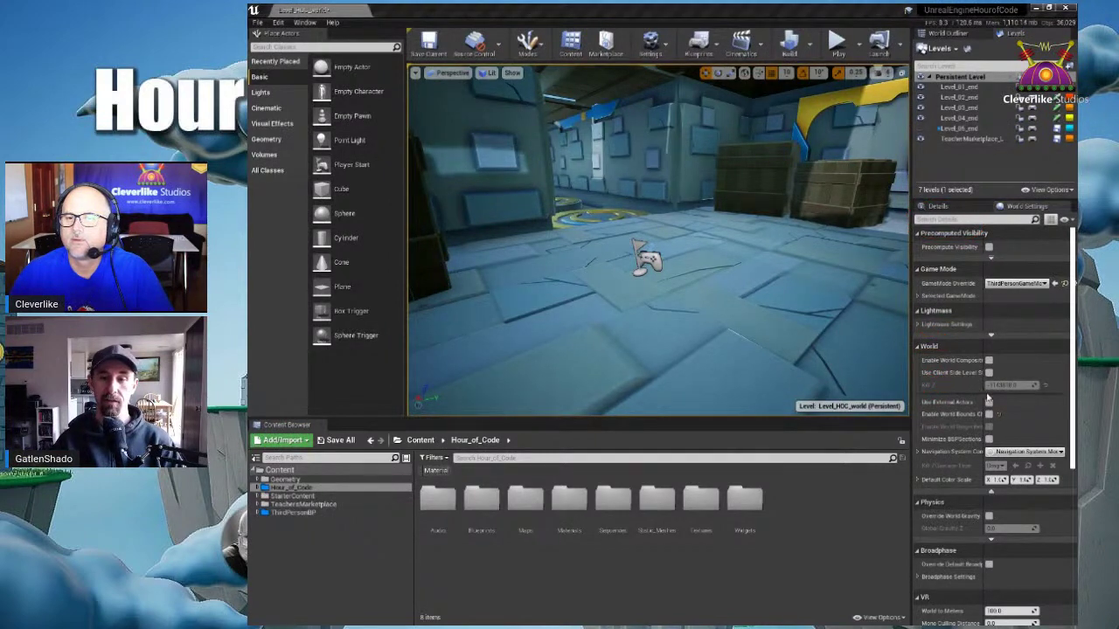
# - In the World section of the World Settings, enable World Bounds Checks and set Kill Z to -500
pyautogui.click(991, 493)
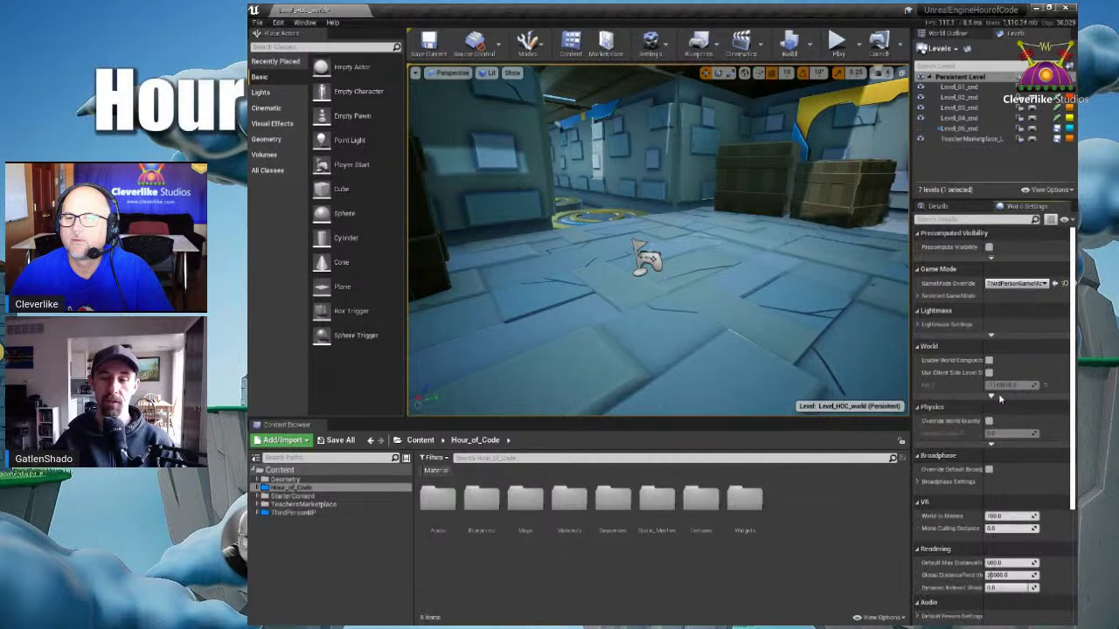
pyautogui.click(991, 397)
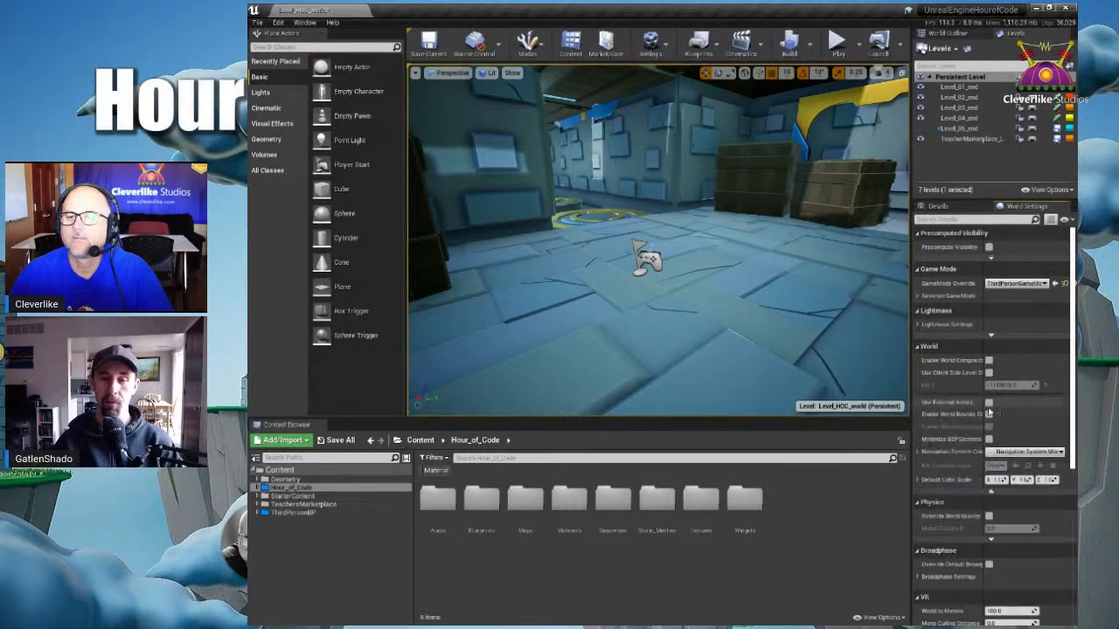
pyautogui.moveTo(982, 423); pyautogui.dragTo(1012, 418)
pyautogui.click(1009, 415)
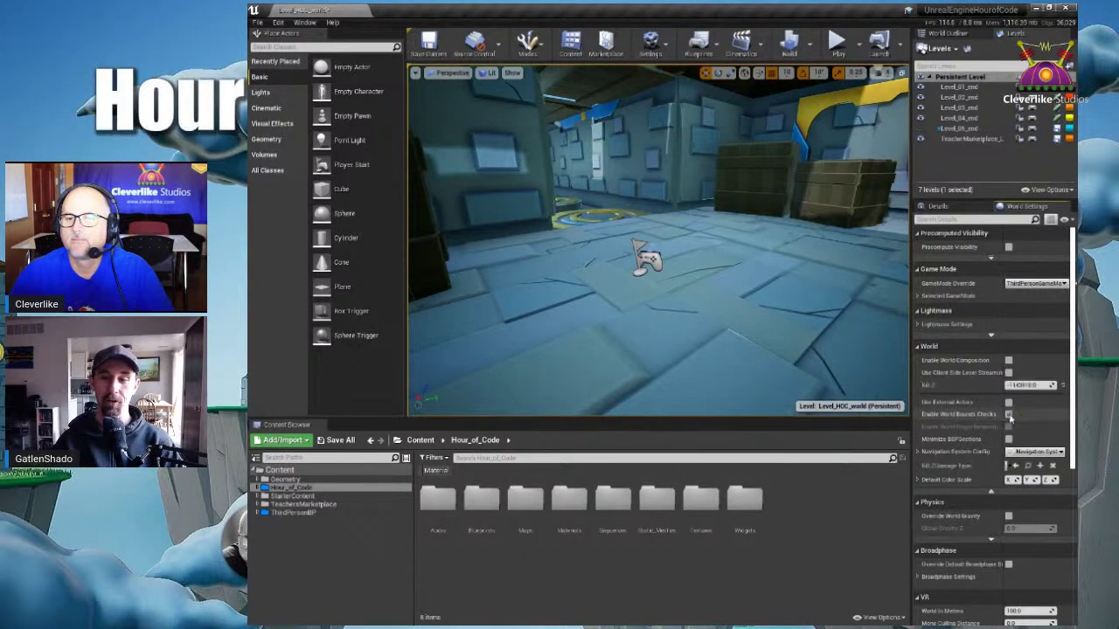
pyautogui.click(1027, 386)
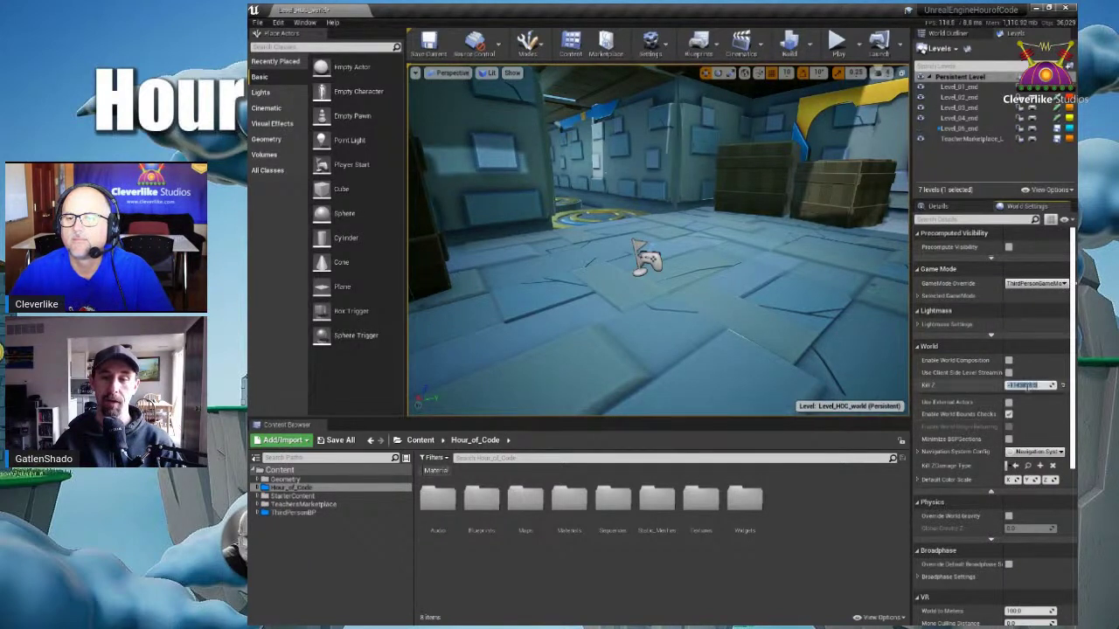
pyautogui.write('-500')
pyautogui.press('Return')
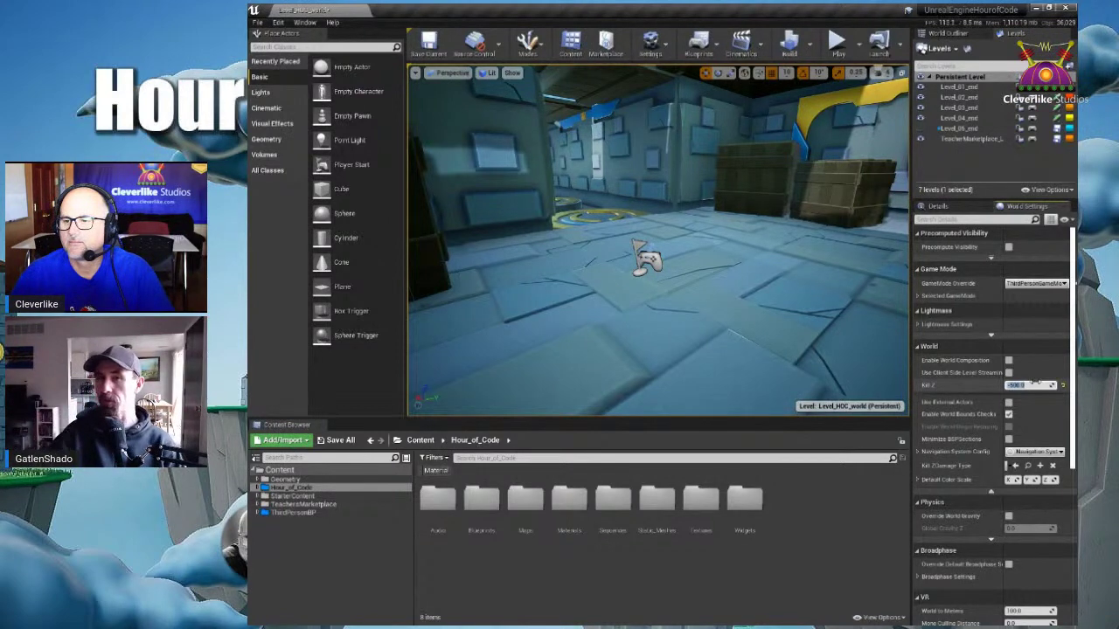
# - Select Level_01_end in the level list and bring the World Outliner back into view
pyautogui.click(952, 87)
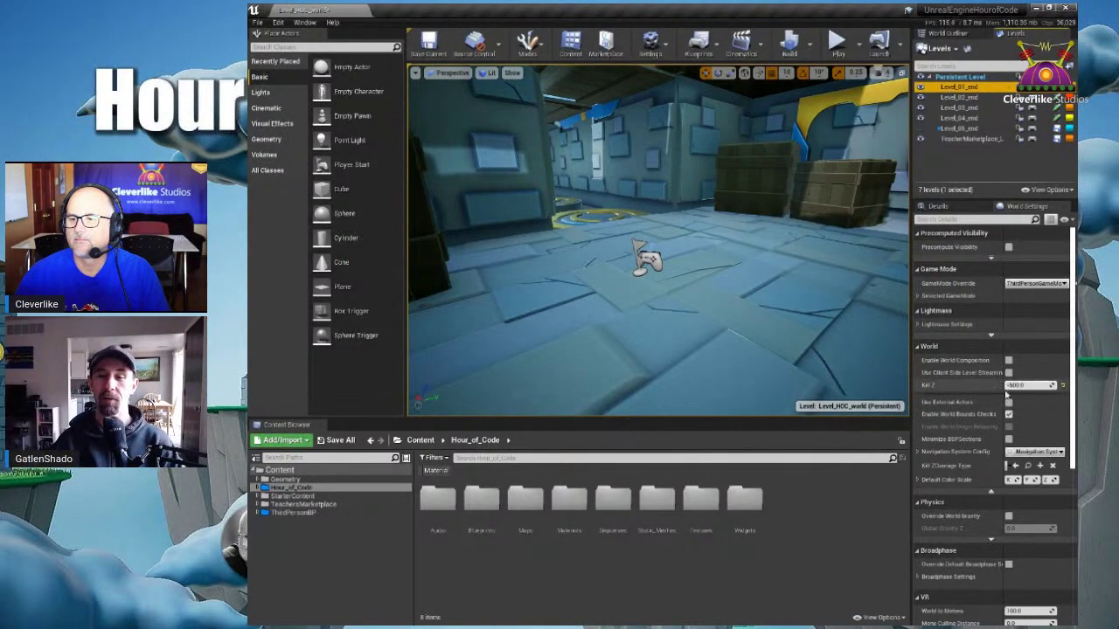
pyautogui.click(1014, 384)
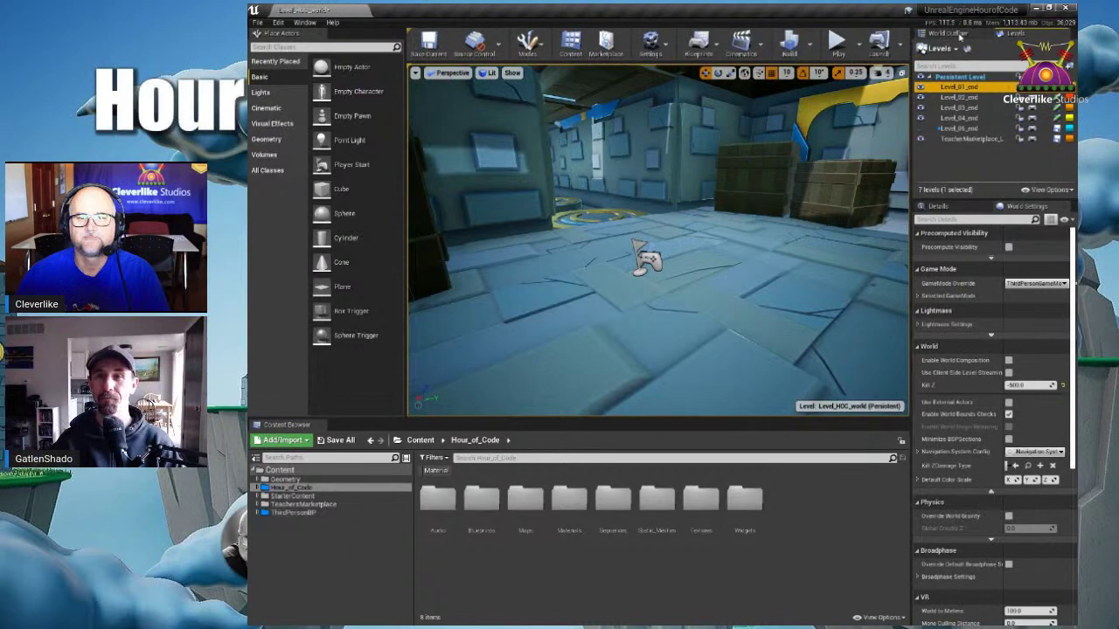
pyautogui.click(960, 34)
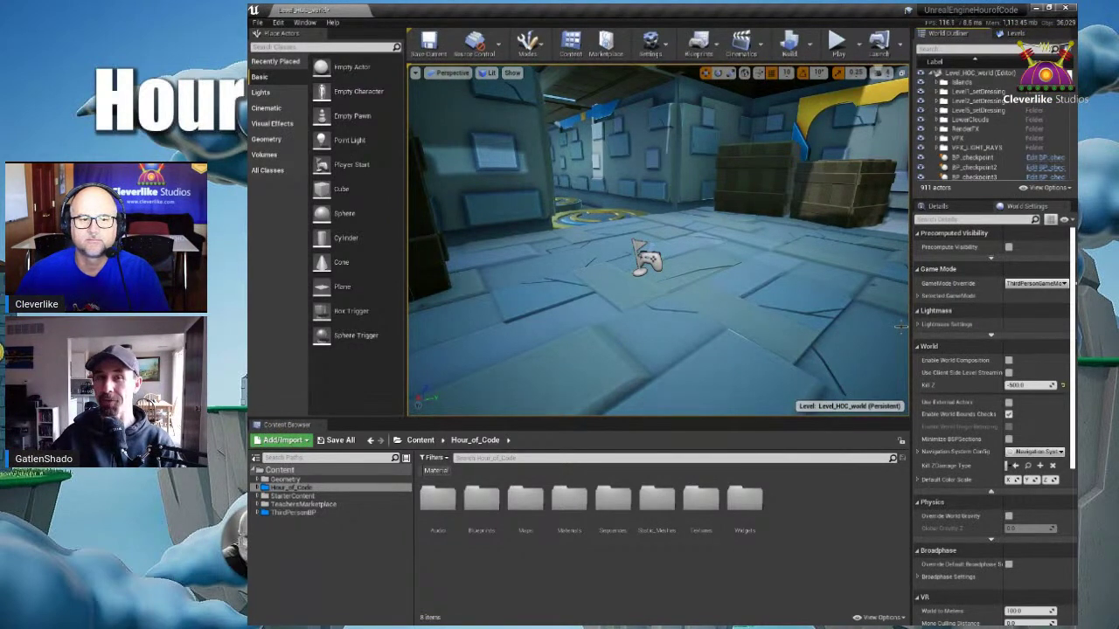
pyautogui.moveTo(358, 429)
pyautogui.mouseDown()
pyautogui.moveTo(310, 434)
pyautogui.moveTo(358, 431)
pyautogui.mouseUp()
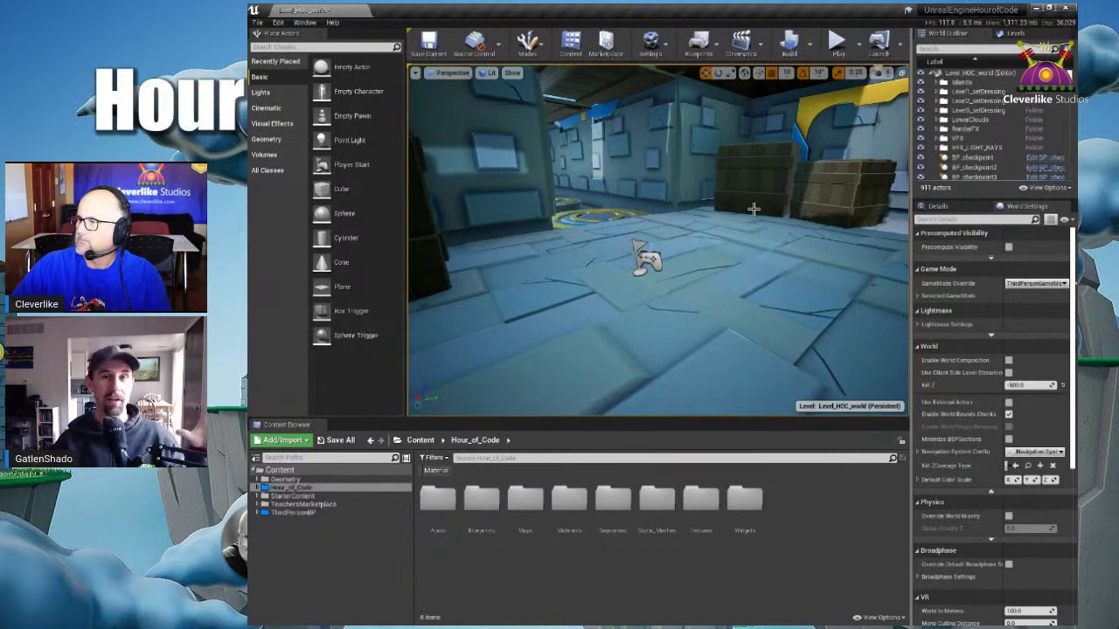
# - Play the game from the current camera location and run the character through the stone corridor towards the grassy islands
pyautogui.click(860, 43)
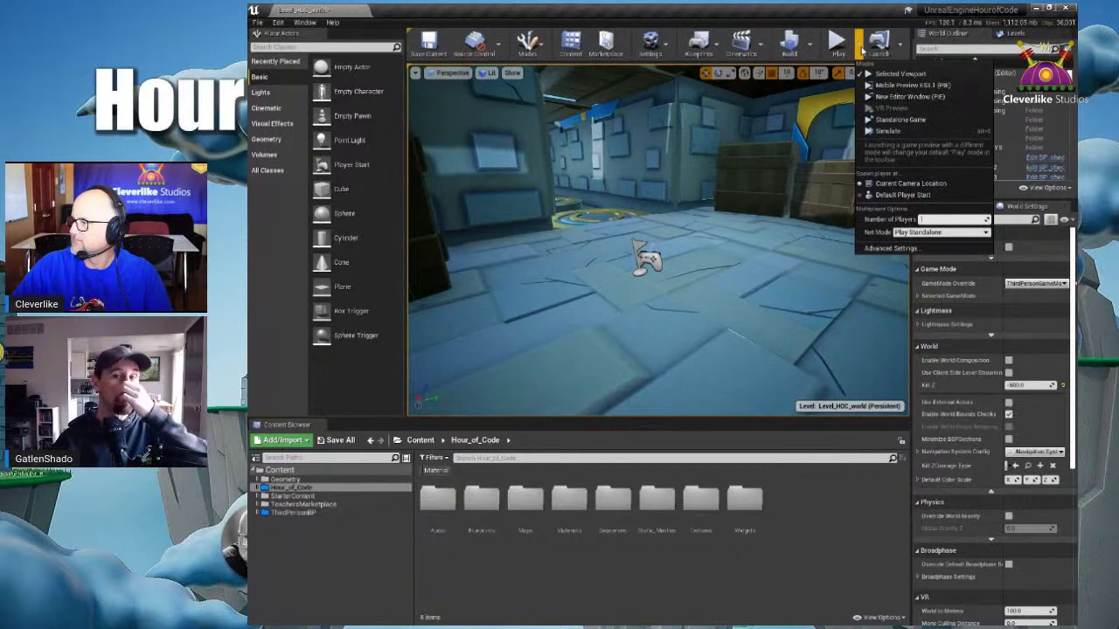
pyautogui.click(961, 185)
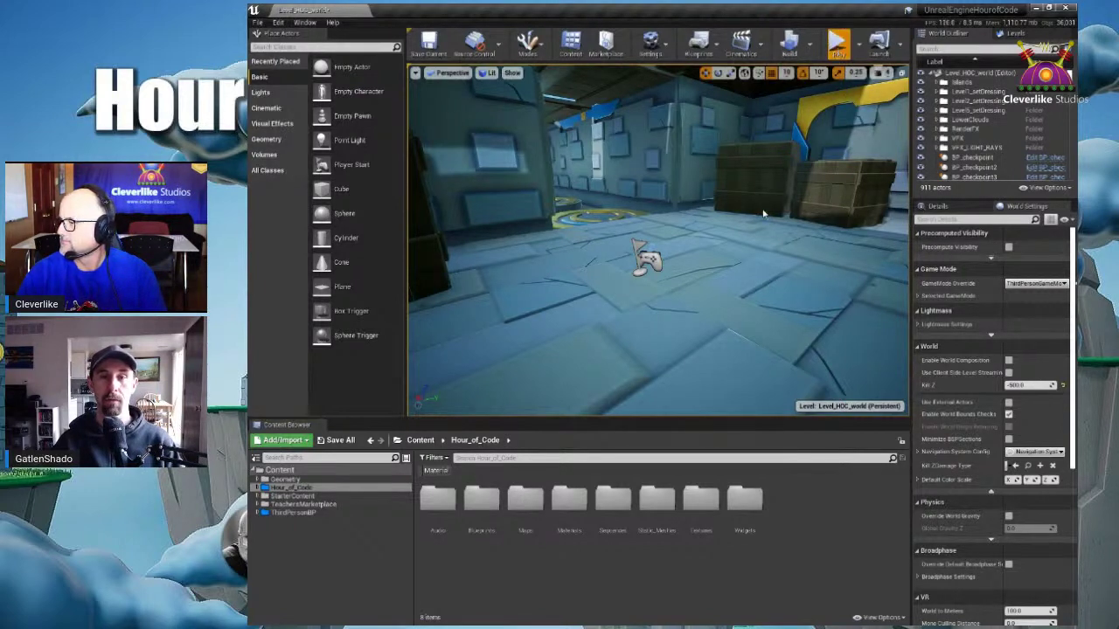
pyautogui.press('w')
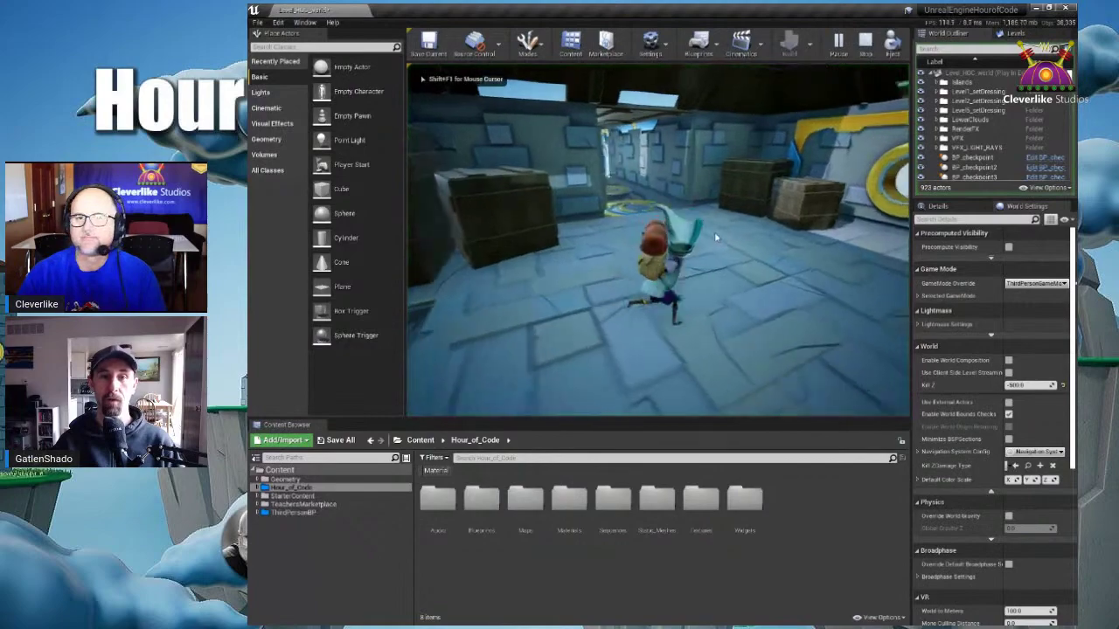
pyautogui.press('space')
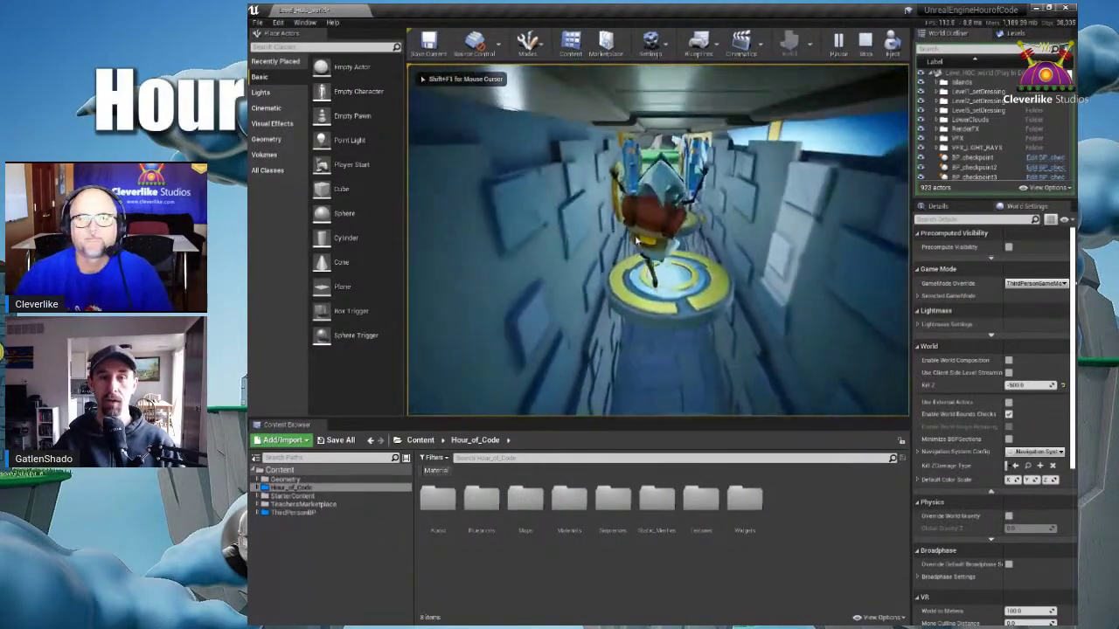
pyautogui.press('w')
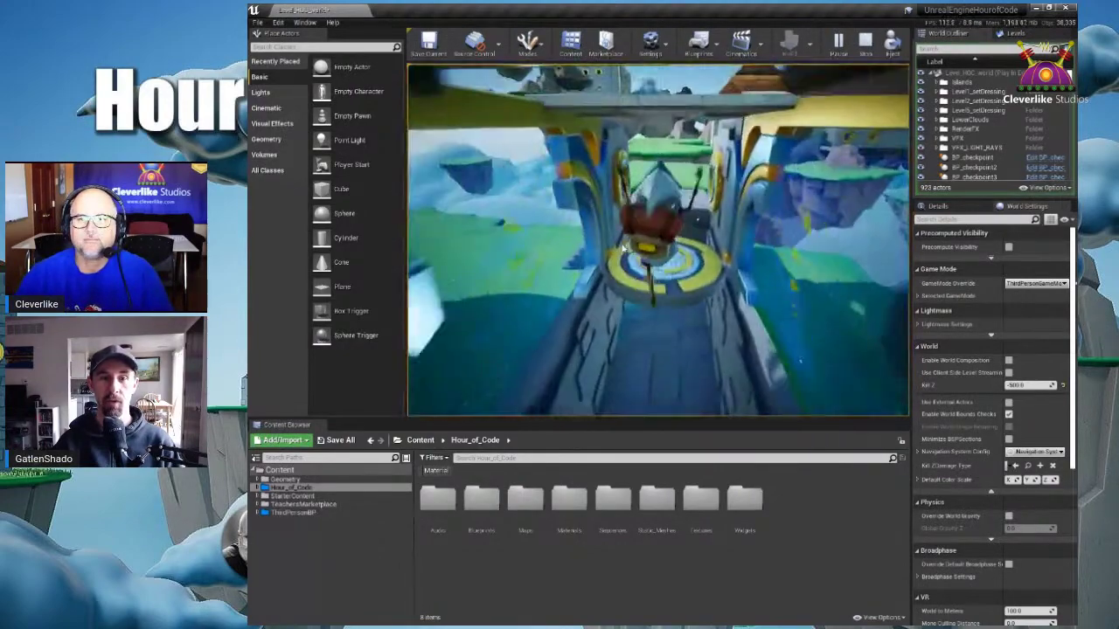
pyautogui.press('w')
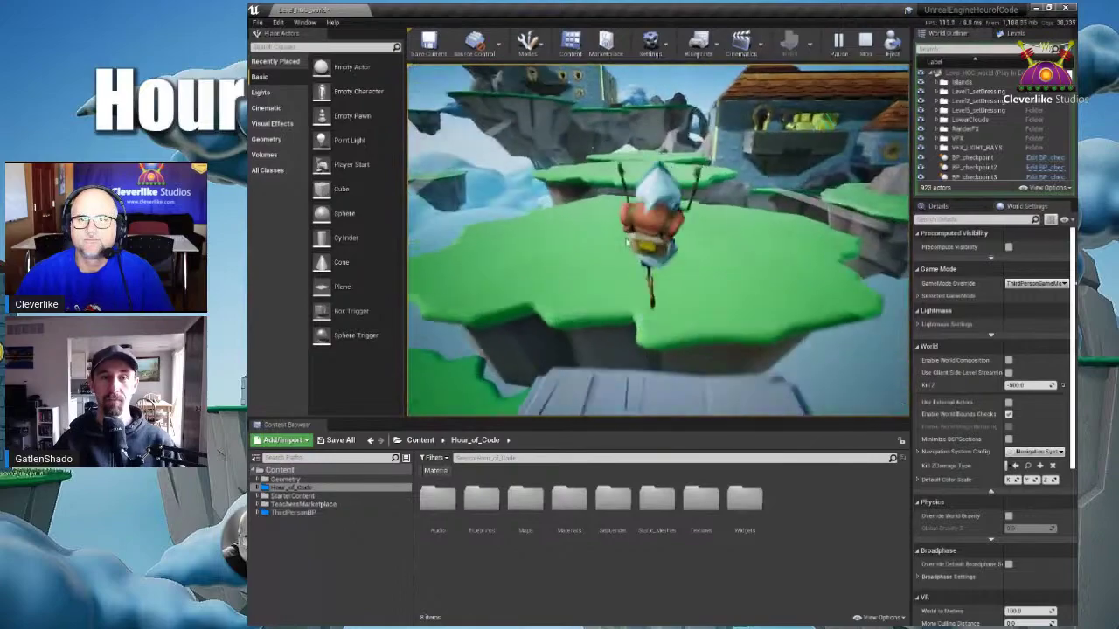
# - Run the character across the grassy islands and through the castle gateway to the blue checkpoint pad
pyautogui.press('space')
pyautogui.press('w')
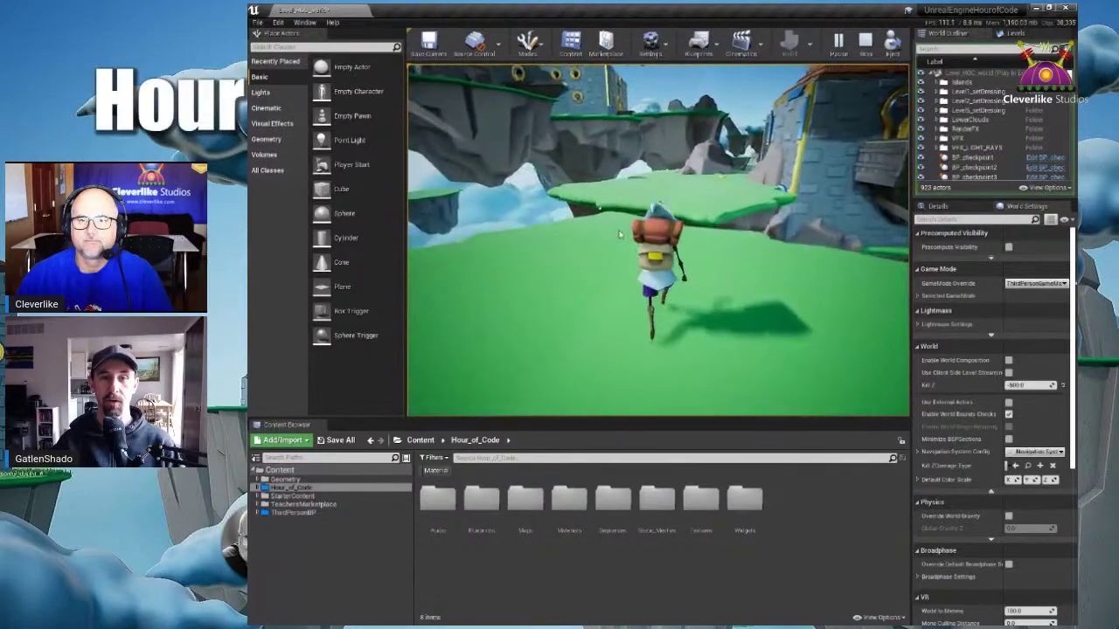
pyautogui.press('w')
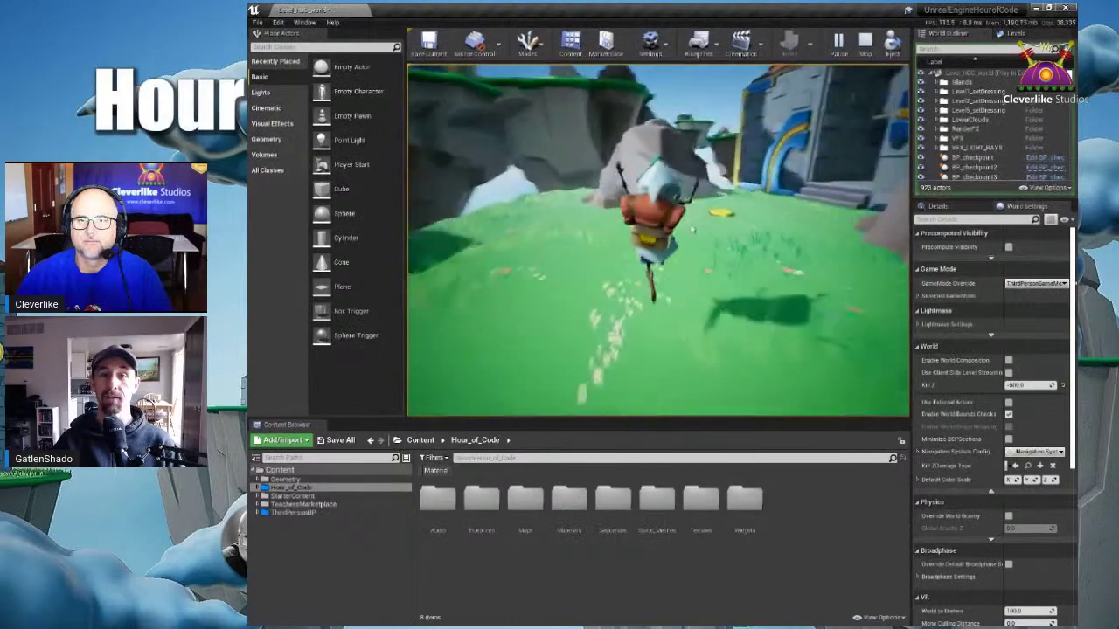
pyautogui.press('w')
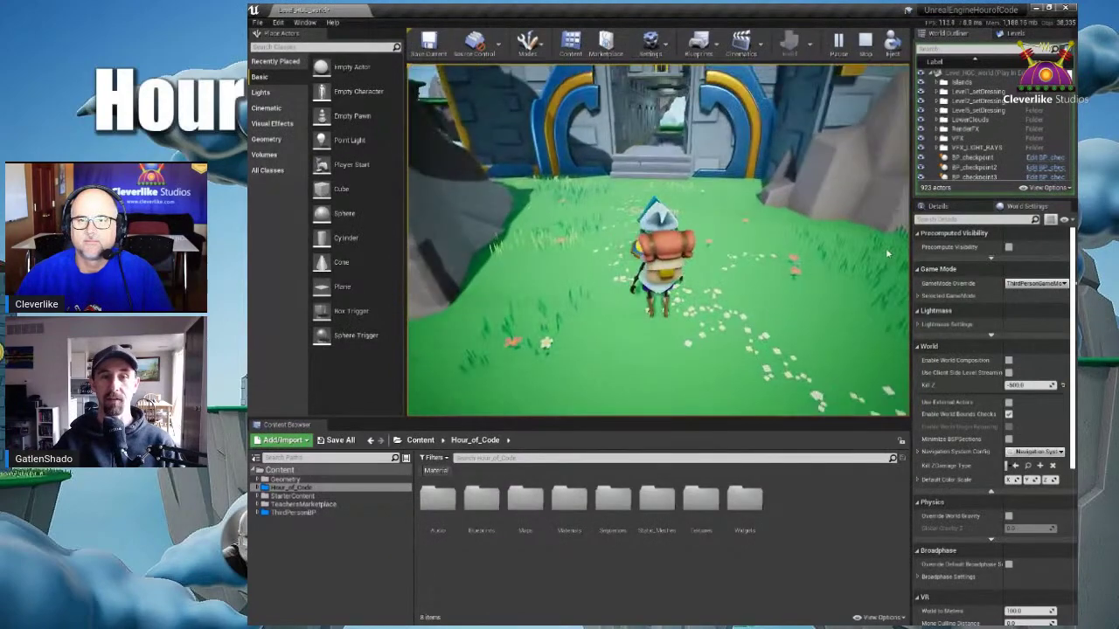
pyautogui.press('w')
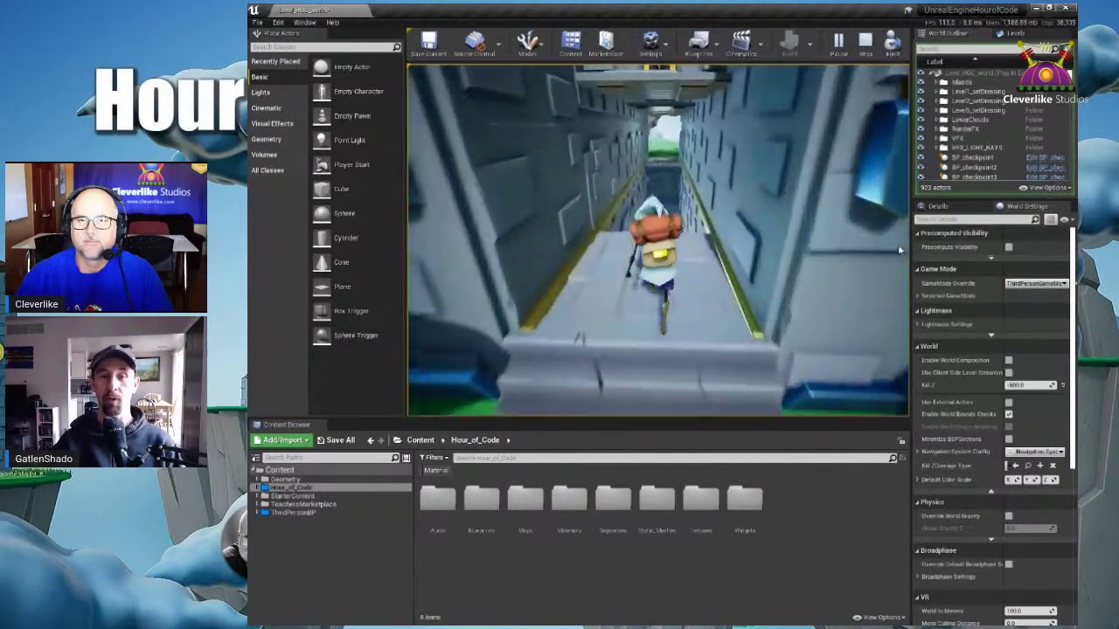
pyautogui.press('w')
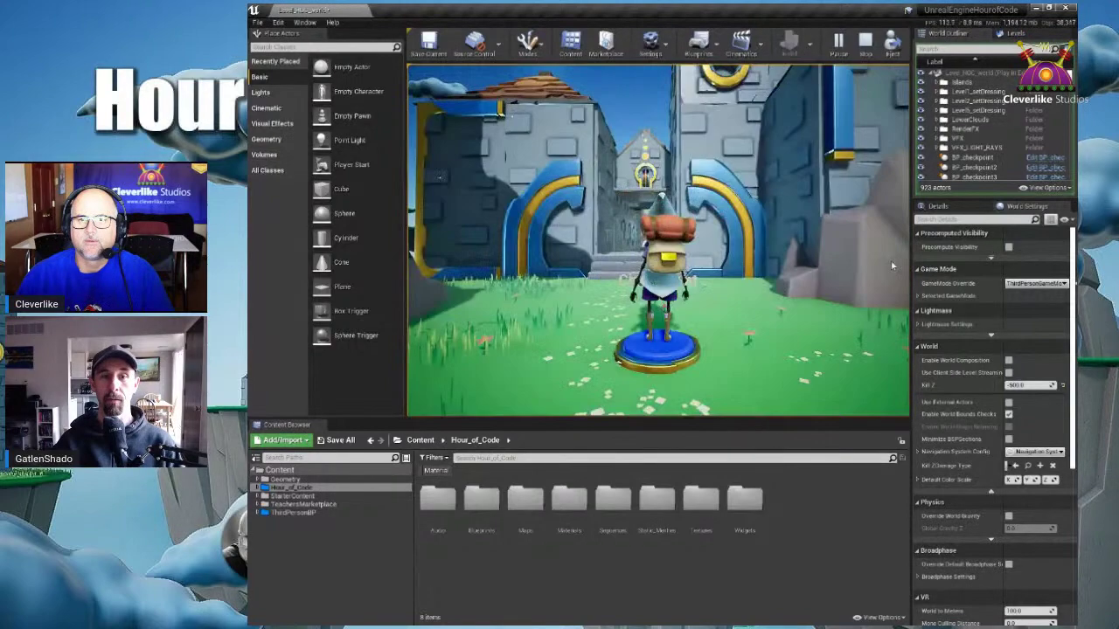
# - Run the character through the stone corridor and jump across the floating grassy islands to the one with the large grey rock
pyautogui.press('w')
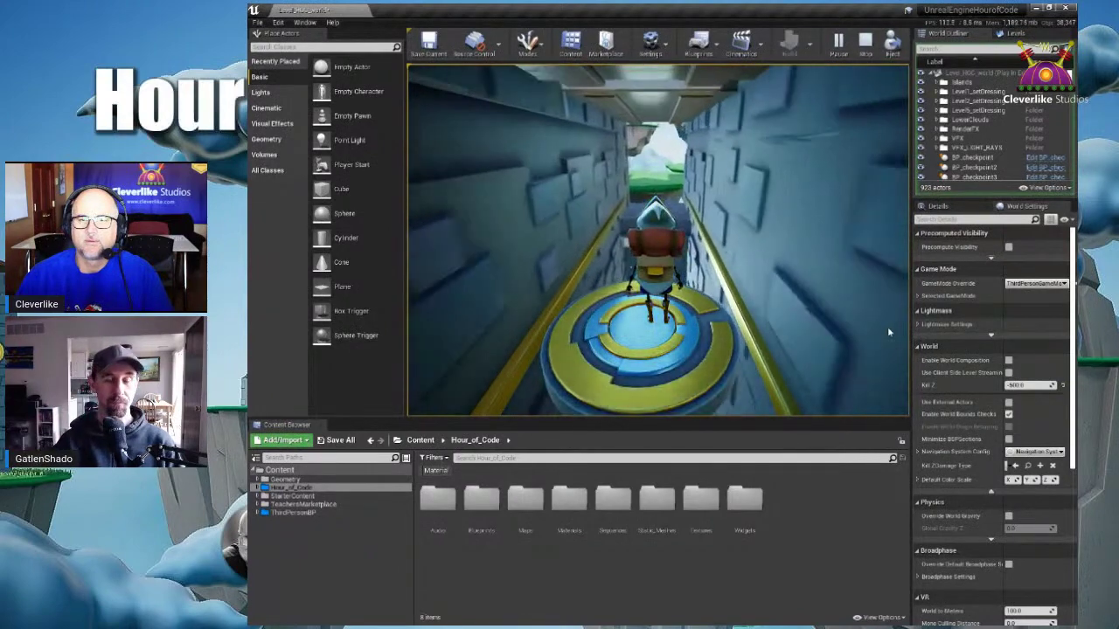
pyautogui.press('w')
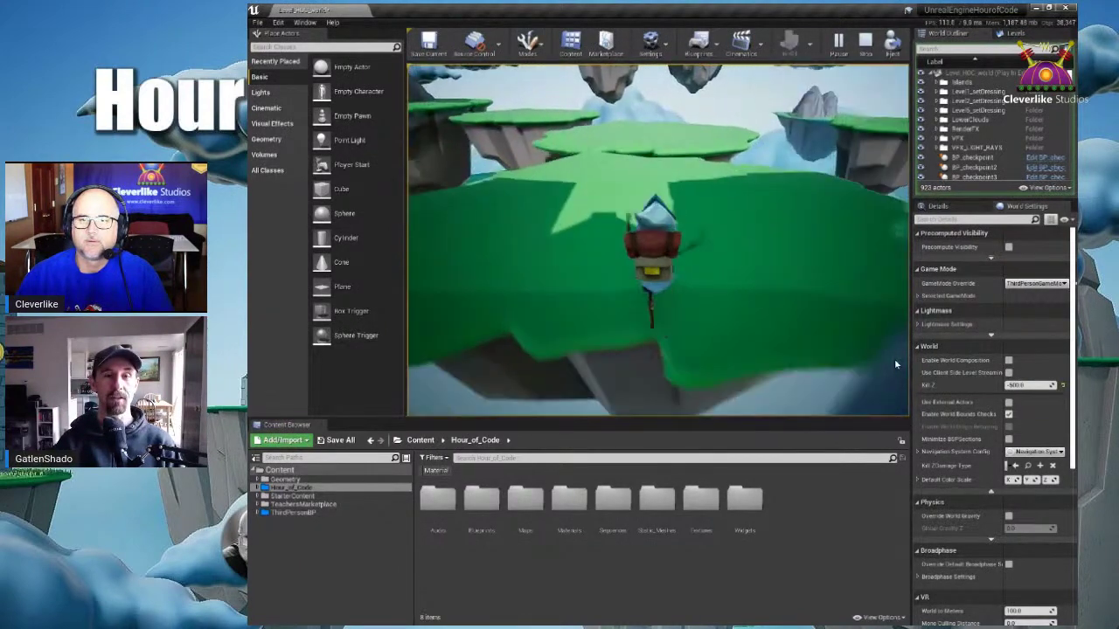
pyautogui.press('w')
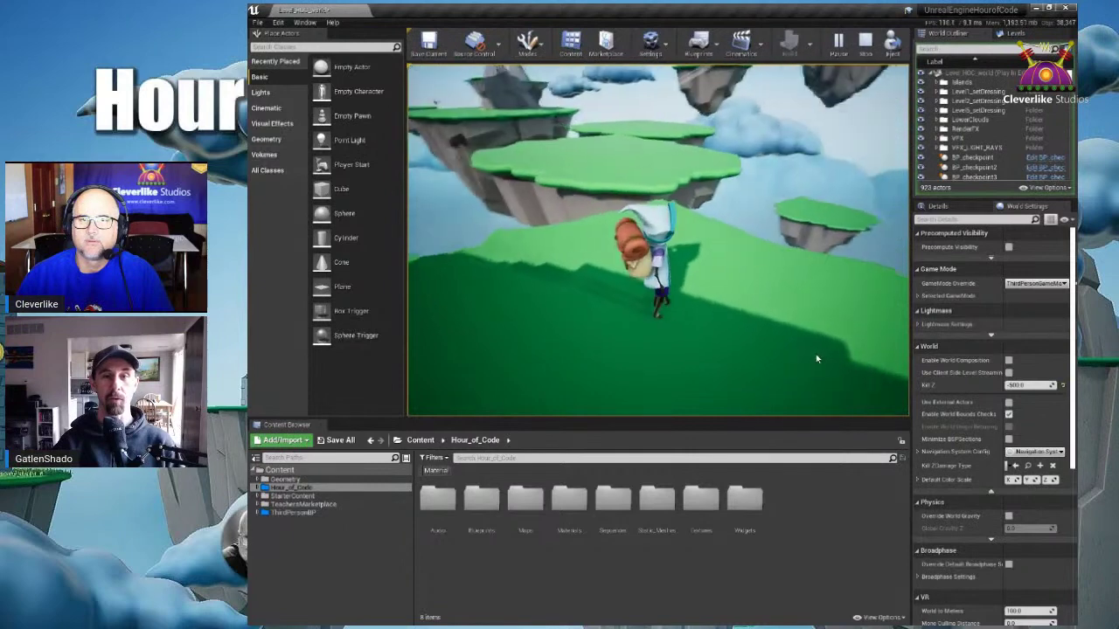
pyautogui.press('w')
pyautogui.press('space')
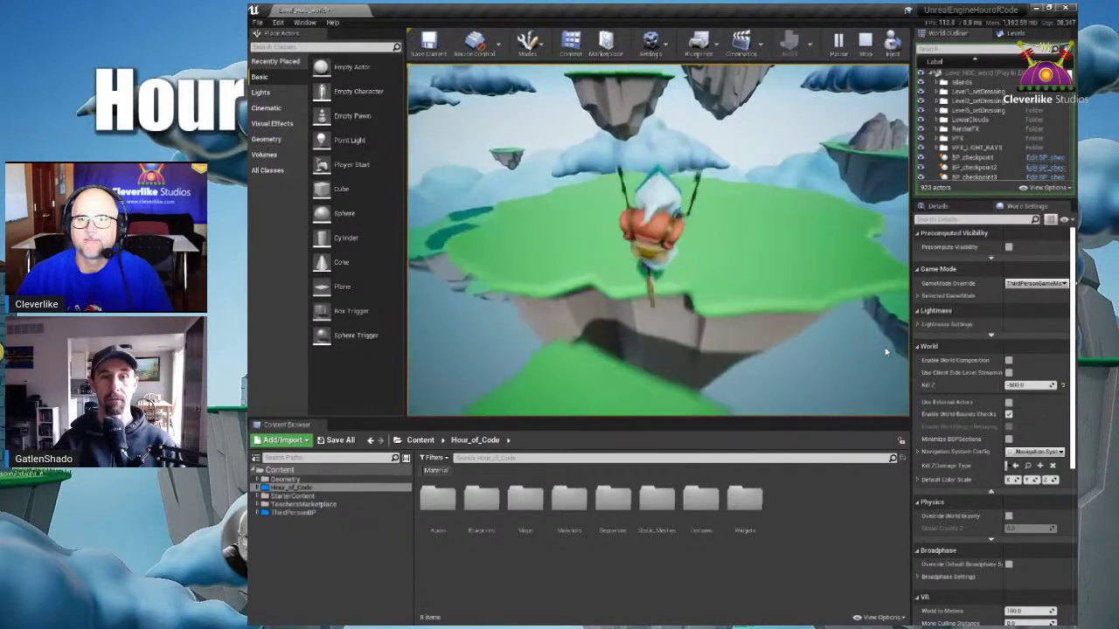
pyautogui.press('w')
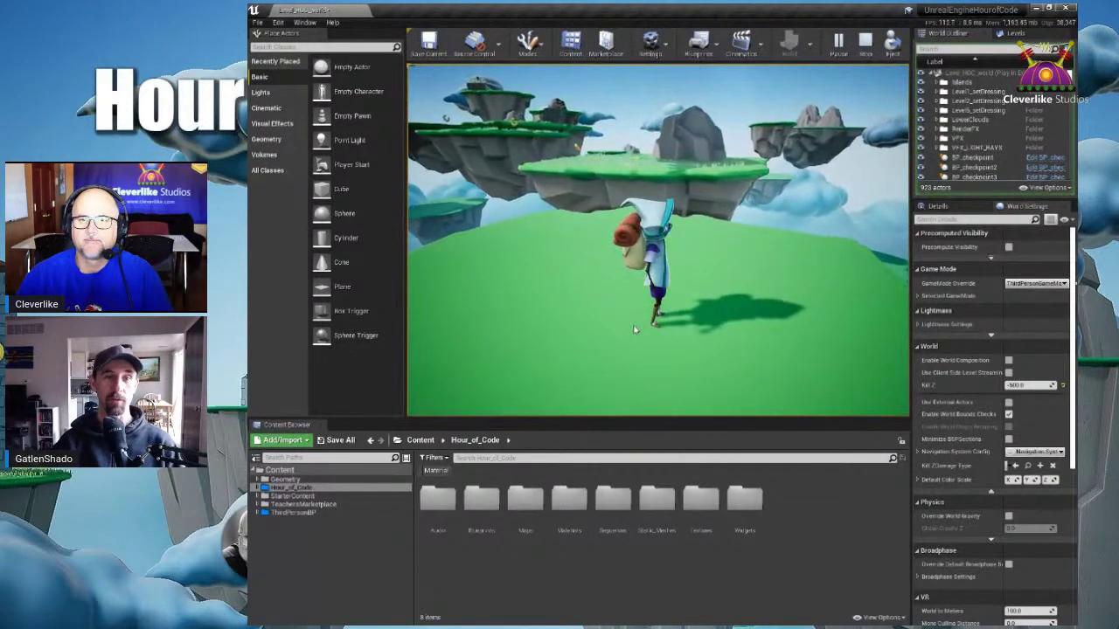
pyautogui.press('w')
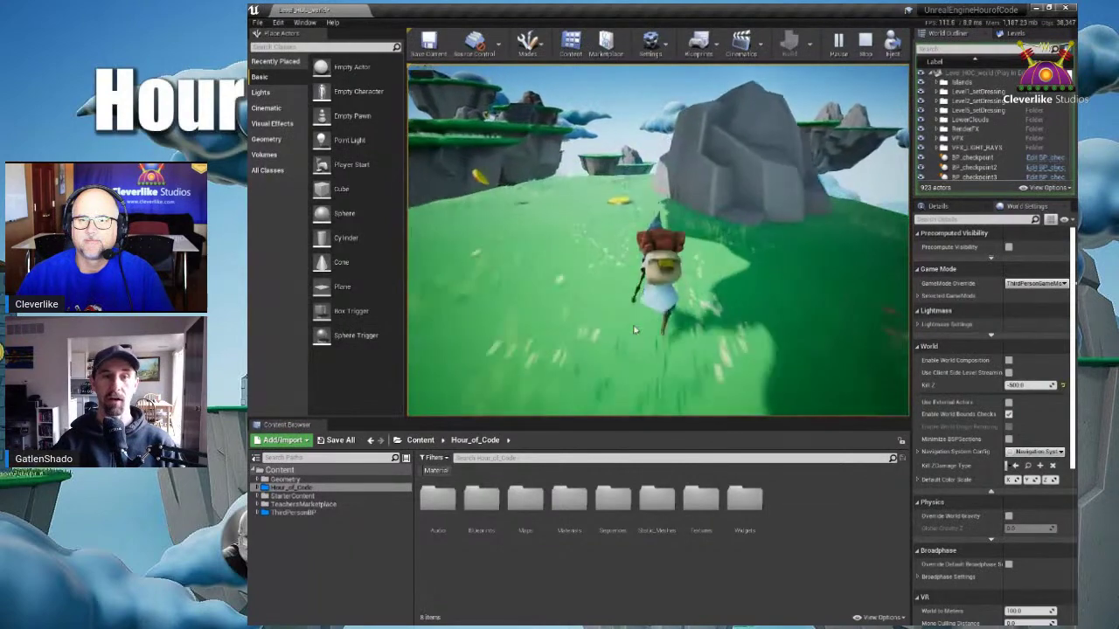
# - Run the character over the checkpoint pad near the rock and jump up to the neighbouring island, collecting the coins along the way
pyautogui.press('w')
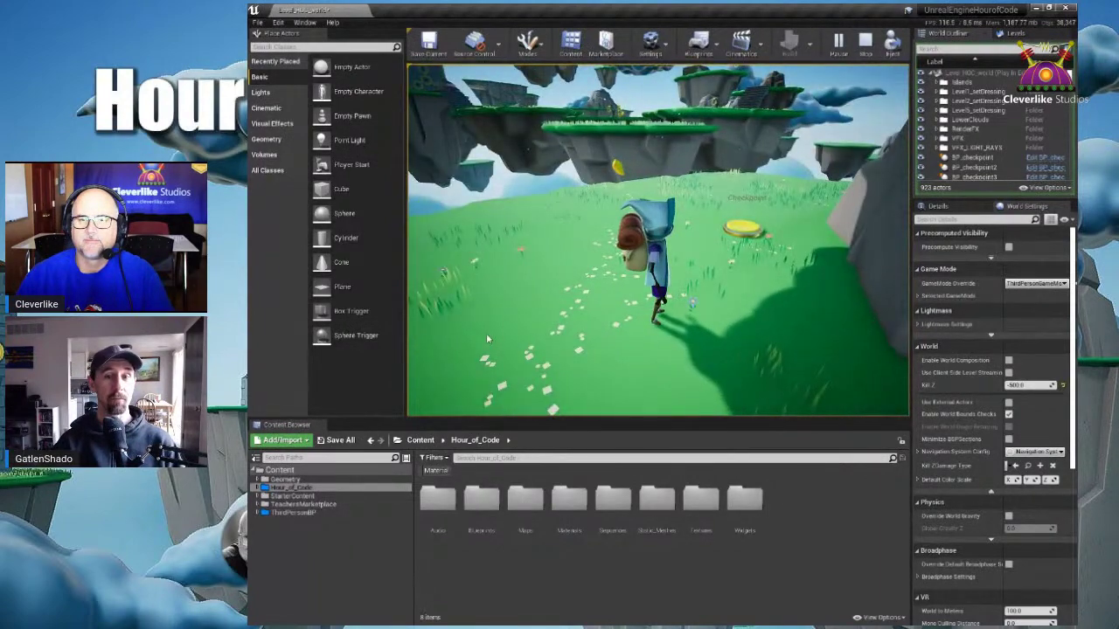
pyautogui.press('w')
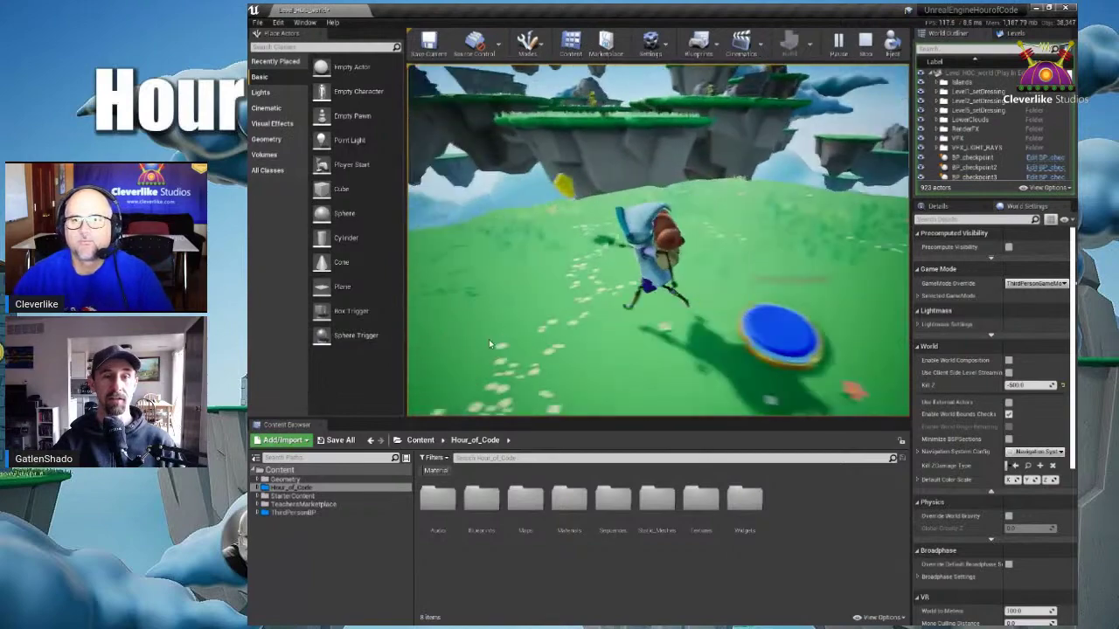
pyautogui.press('w')
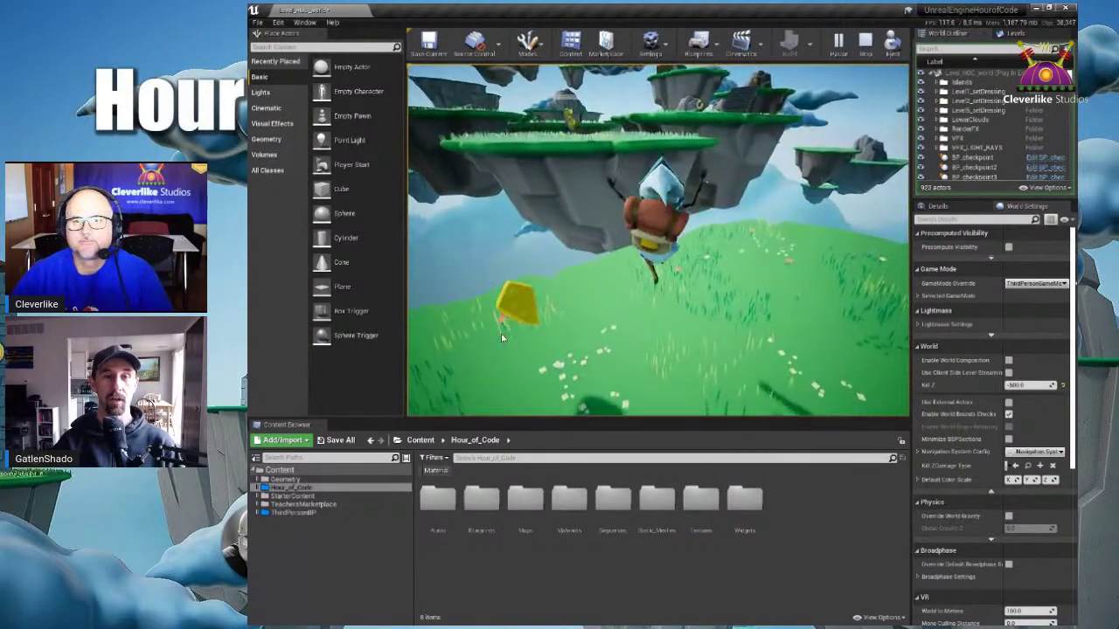
pyautogui.press('w')
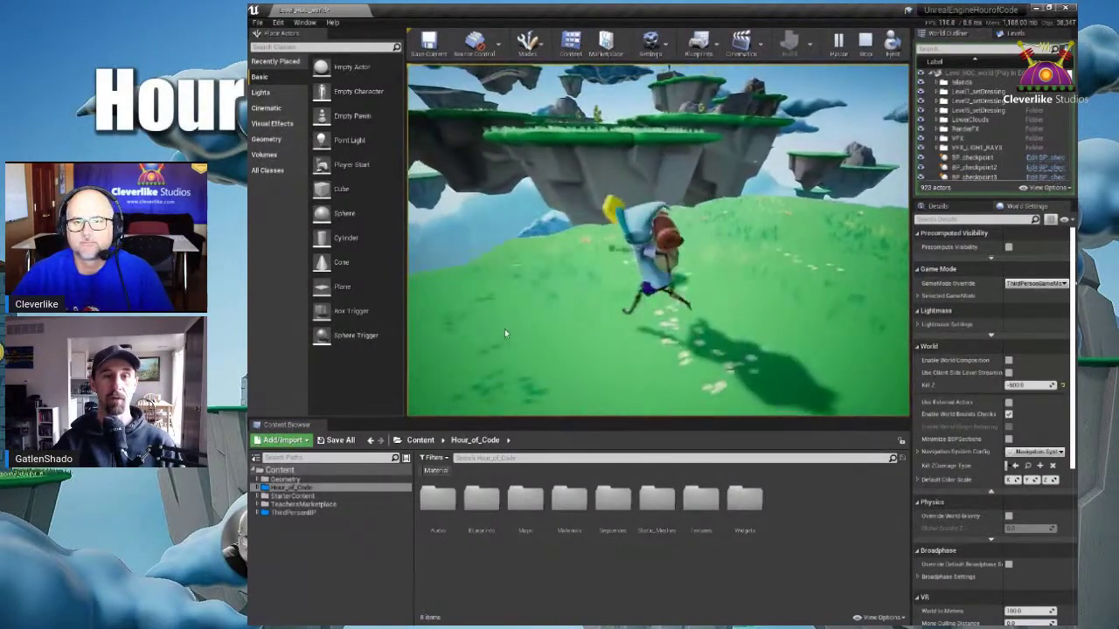
pyautogui.press('w')
pyautogui.press('space')
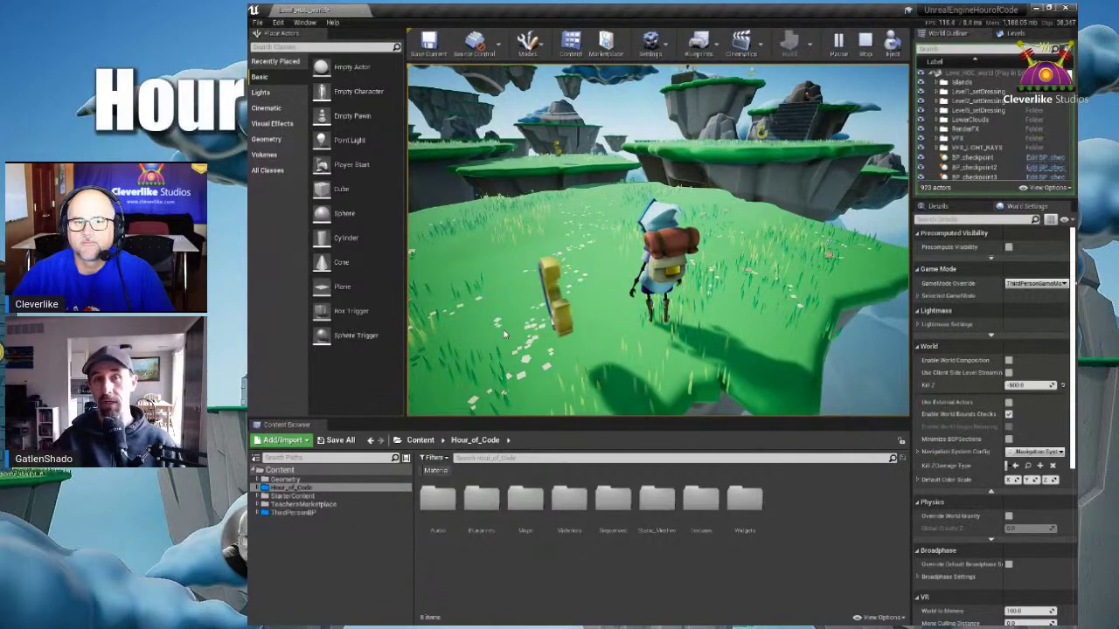
pyautogui.press('a')
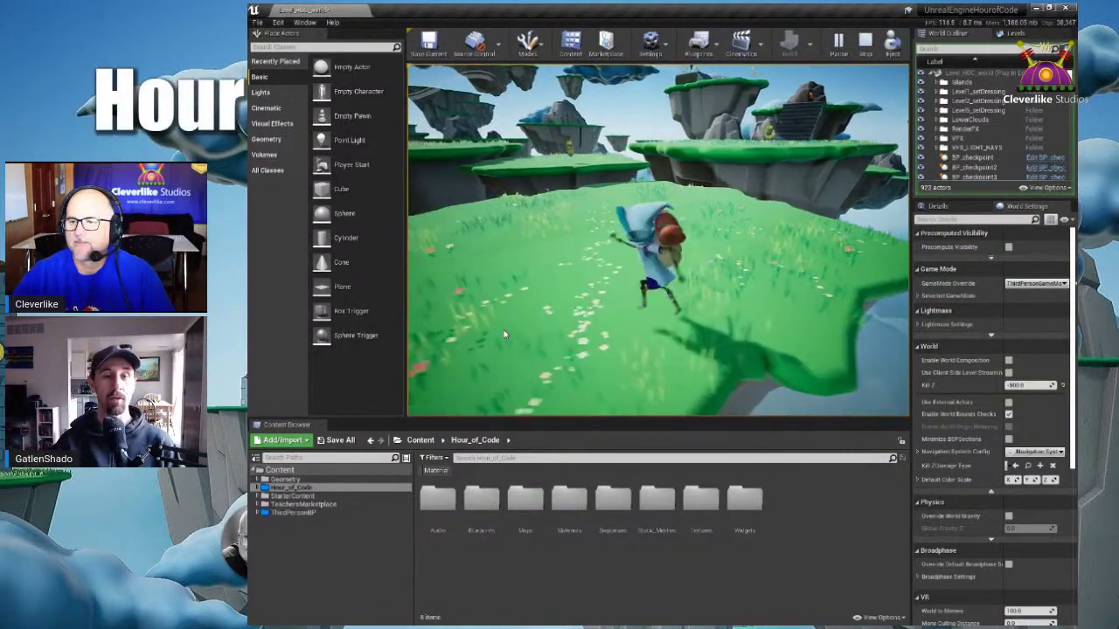
# - Collect the coins on the grassy islands around the dark staircase with the character
pyautogui.press('w')
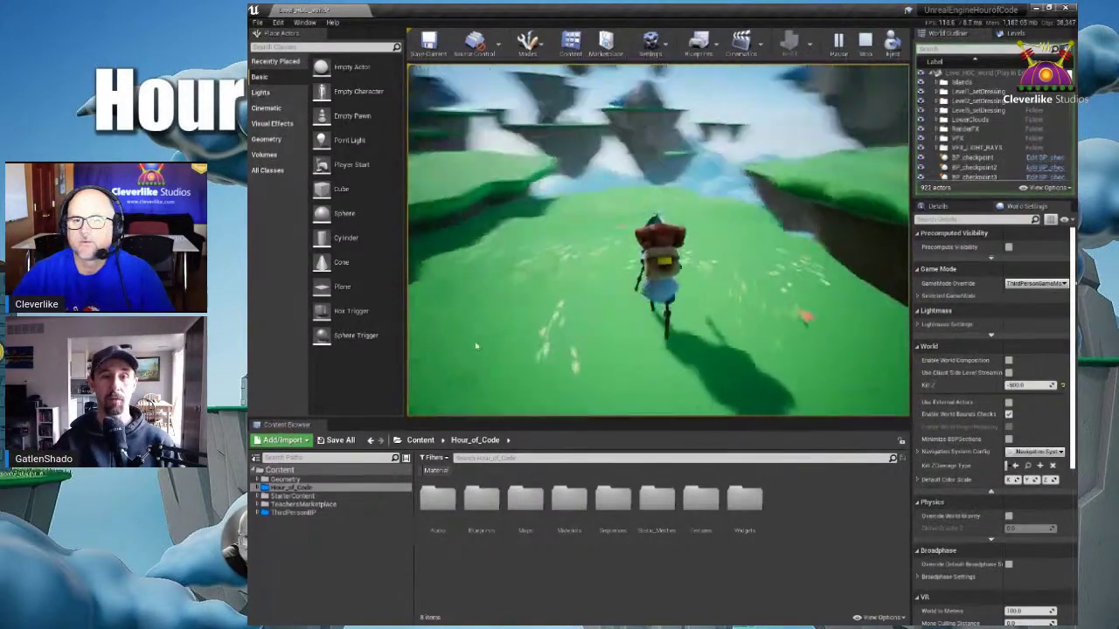
pyautogui.press('w')
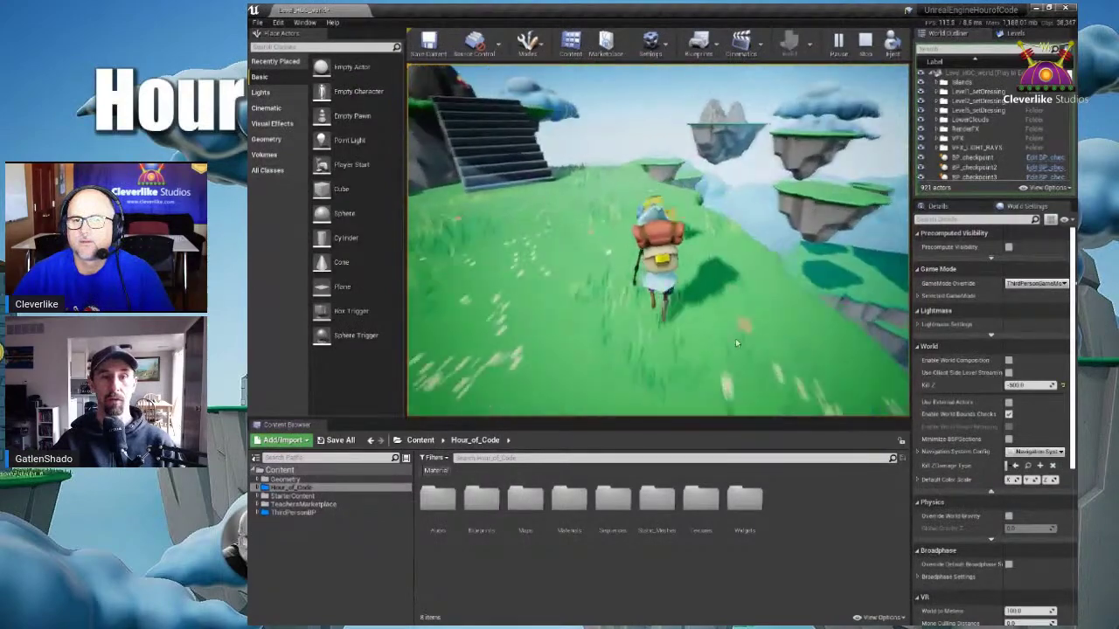
pyautogui.press('w')
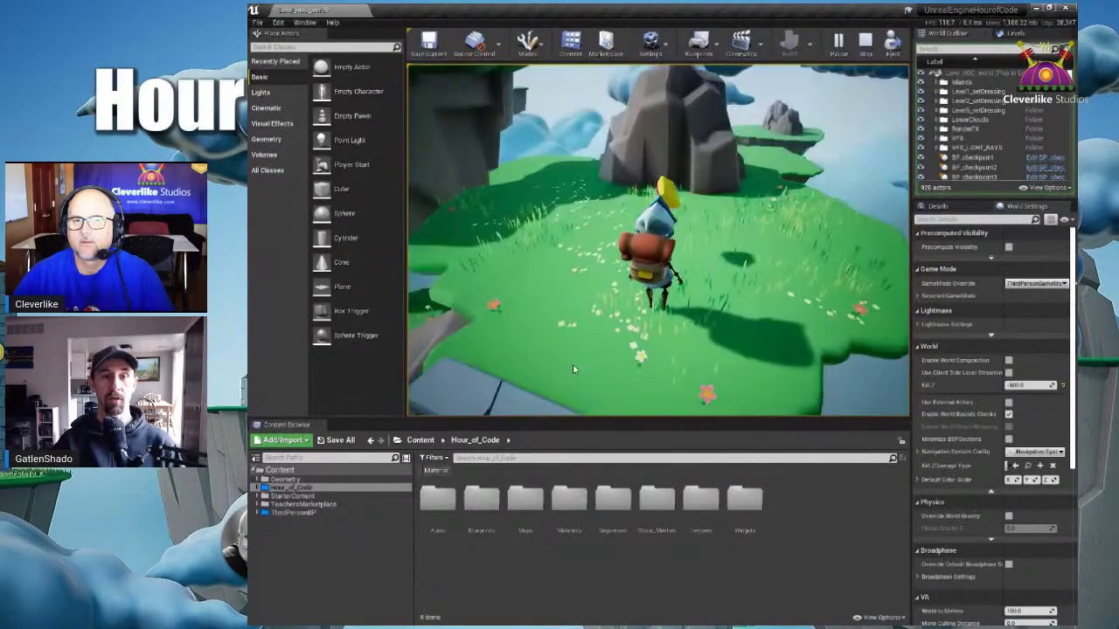
# - Jump the character to the island with the blue stepped block and climb onto its wooden platform
pyautogui.press('w')
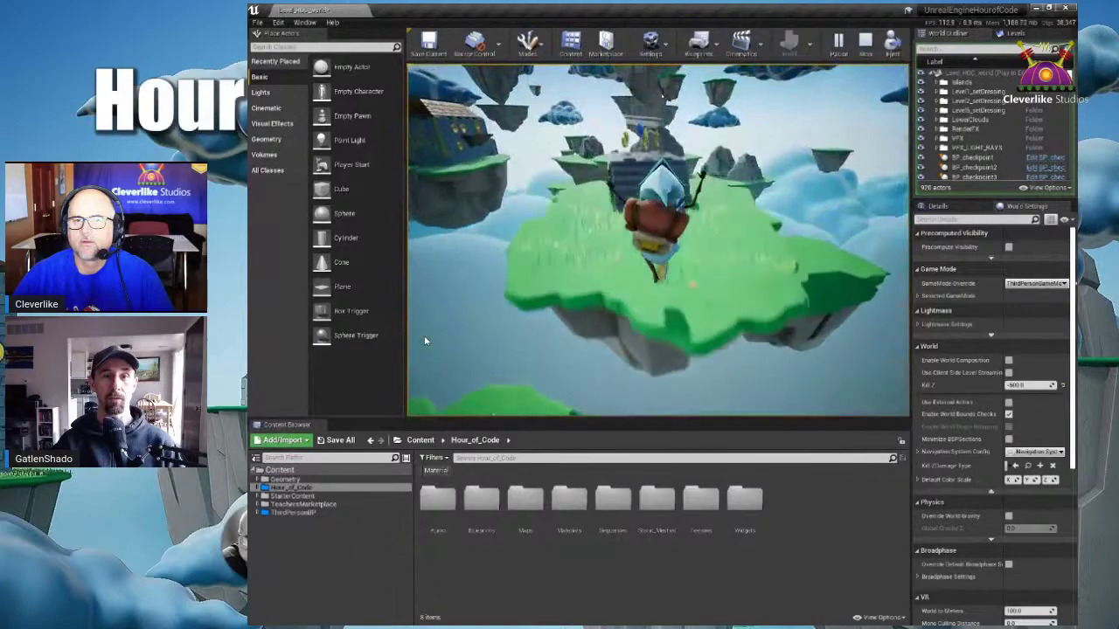
pyautogui.press('w')
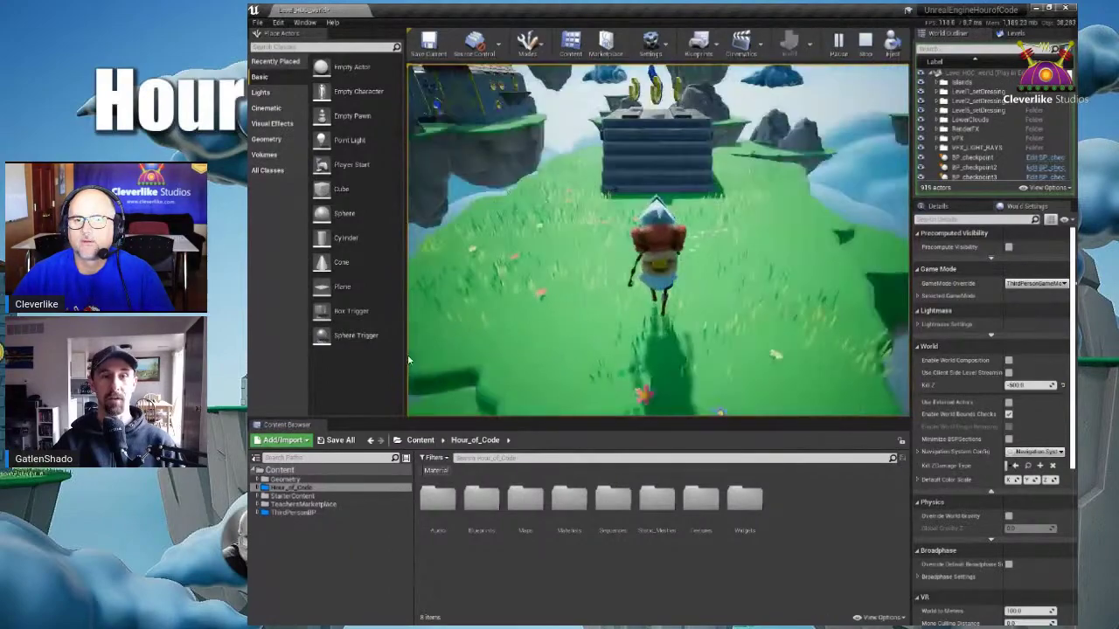
pyautogui.press('w')
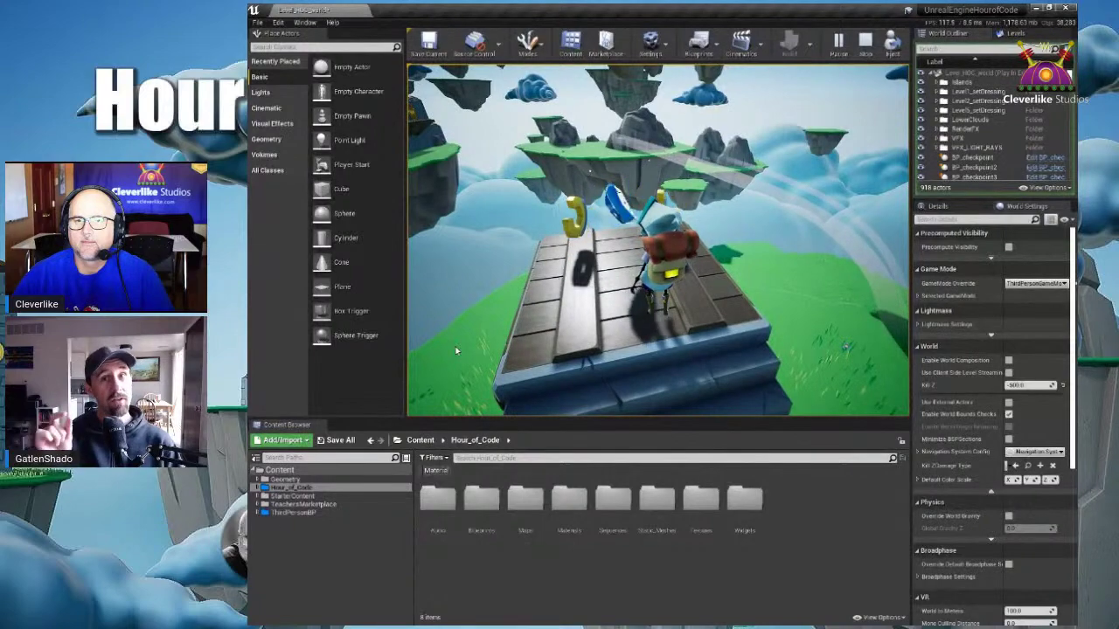
pyautogui.press('w')
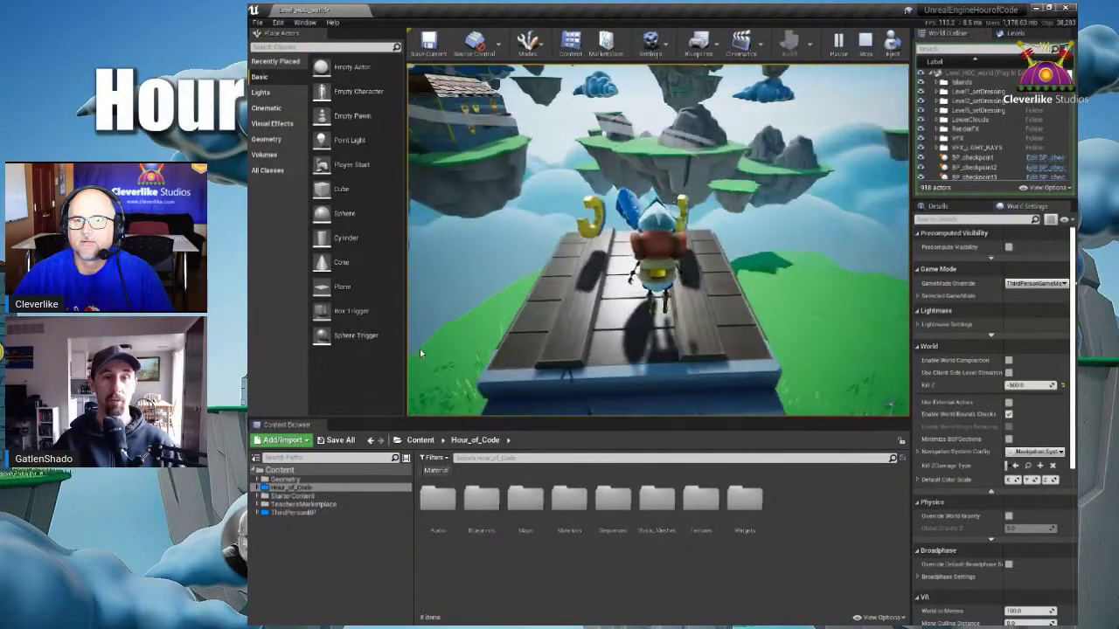
pyautogui.press('w')
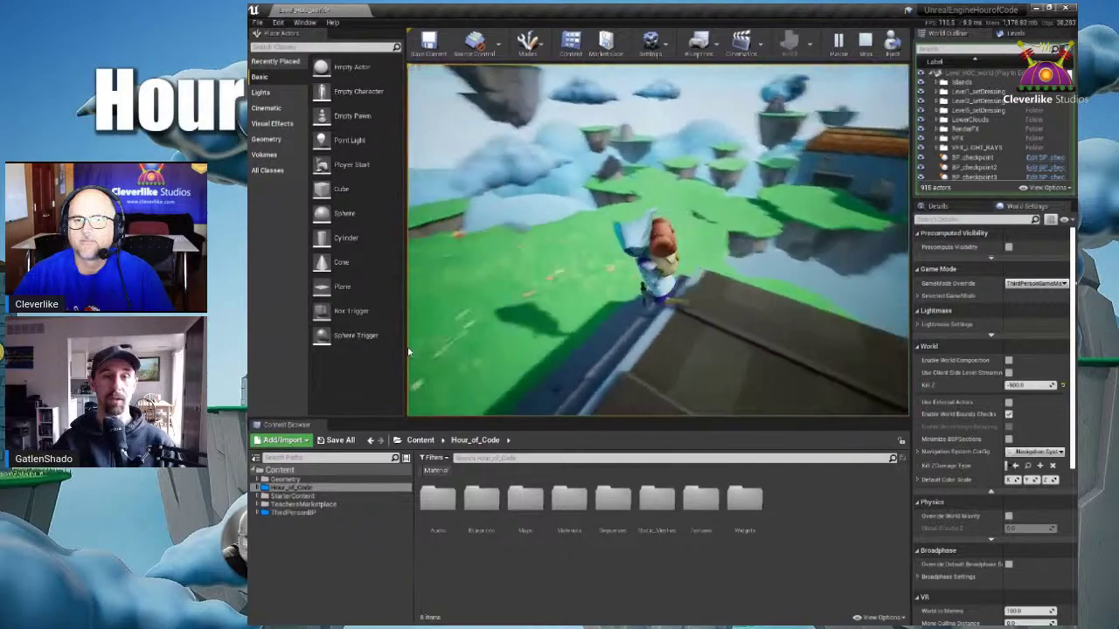
# - Jump the character down from the platform, cross the islands and climb the blue stairs to the castle with the keyhole doorway
pyautogui.press('w')
pyautogui.press('space')
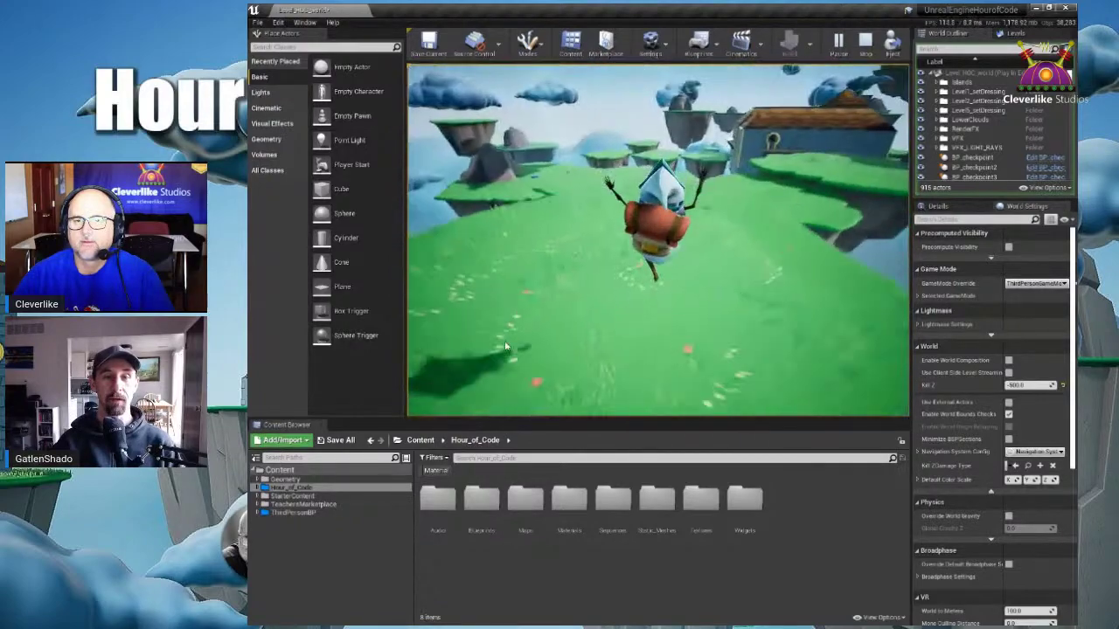
pyautogui.press('w')
pyautogui.press('space')
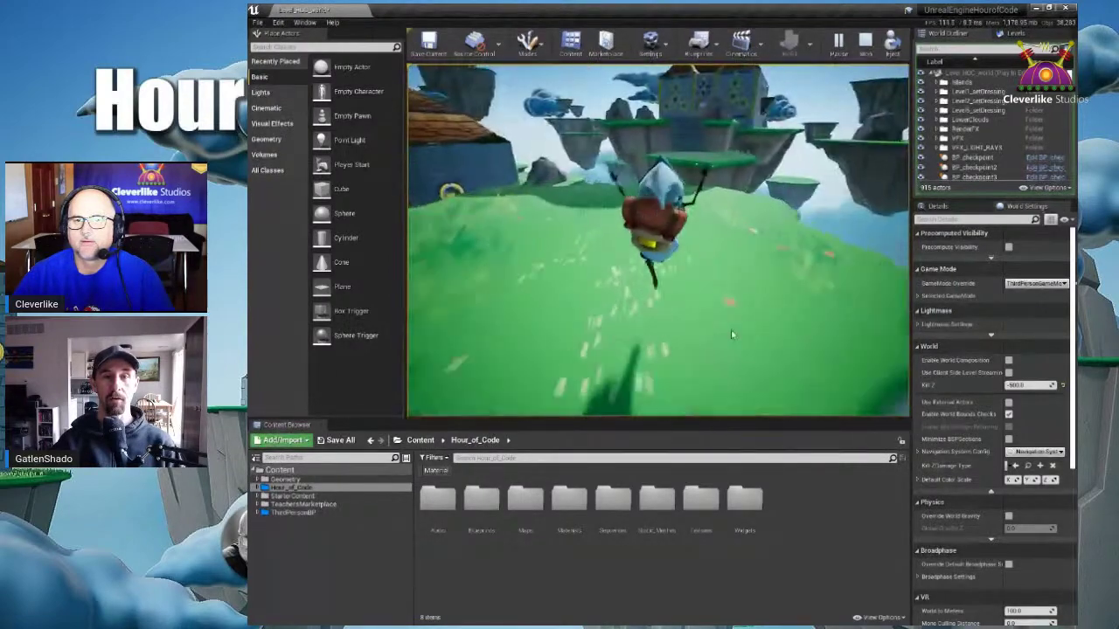
pyautogui.press('w')
pyautogui.press('space')
pyautogui.press('space')
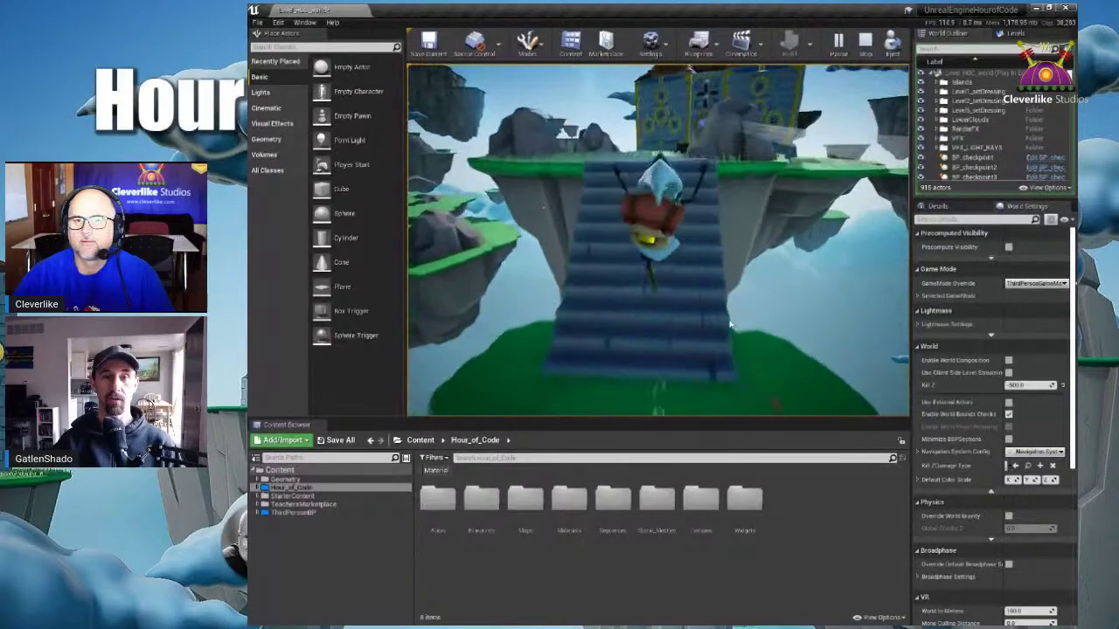
pyautogui.press('w')
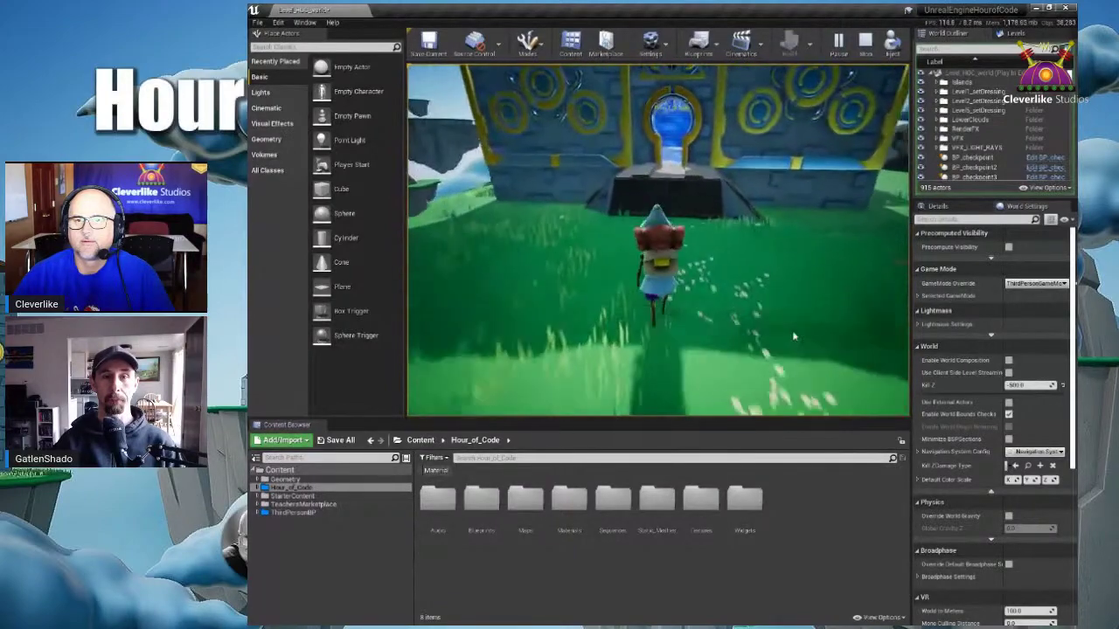
# - Take the character up the ramp, look around the keyhole doorway and run through it into the castle hall
pyautogui.press('w')
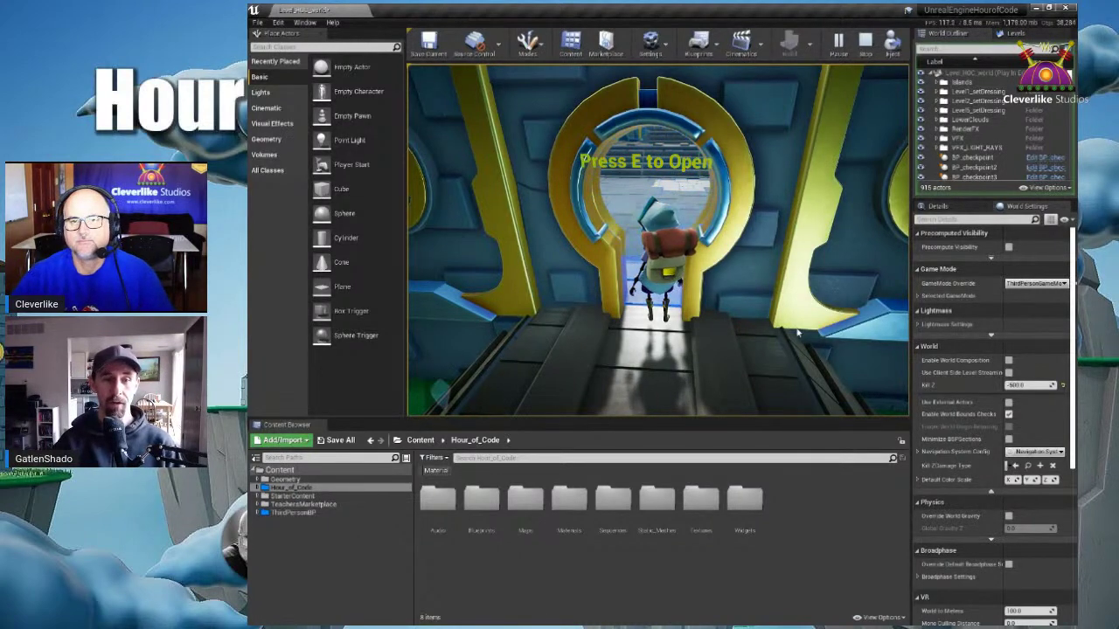
pyautogui.press('s')
pyautogui.press('a')
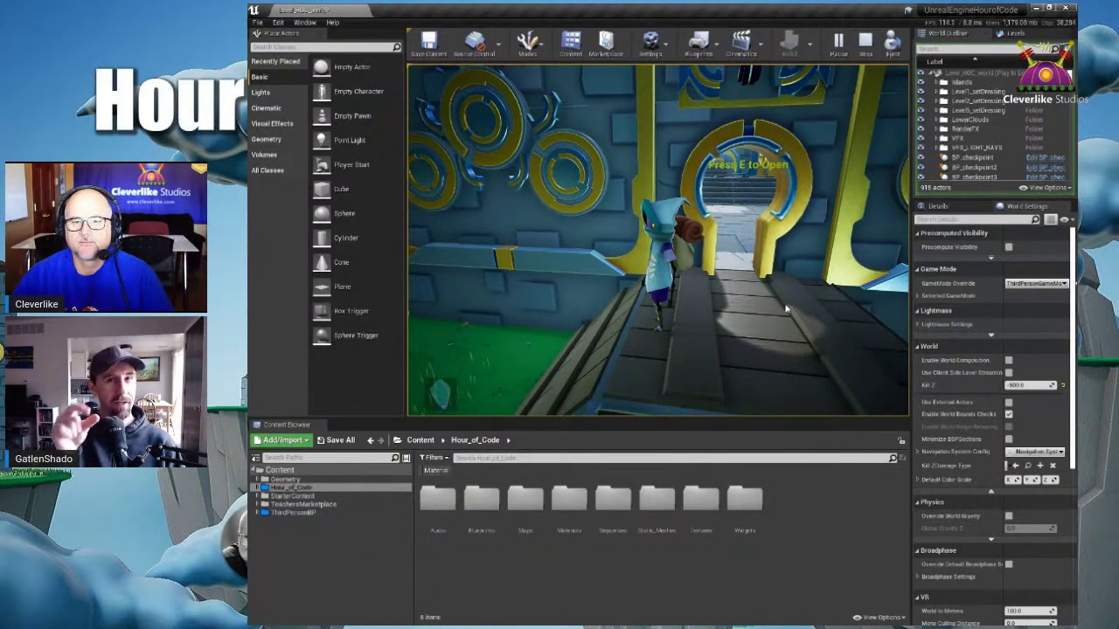
pyautogui.press('d')
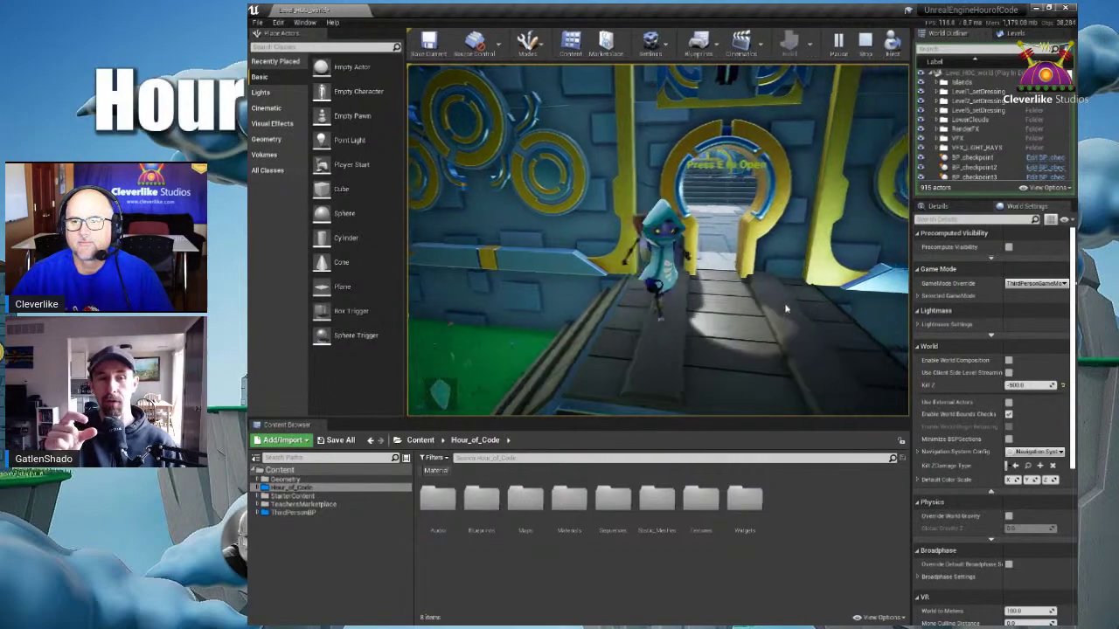
pyautogui.press('w')
pyautogui.press('w')
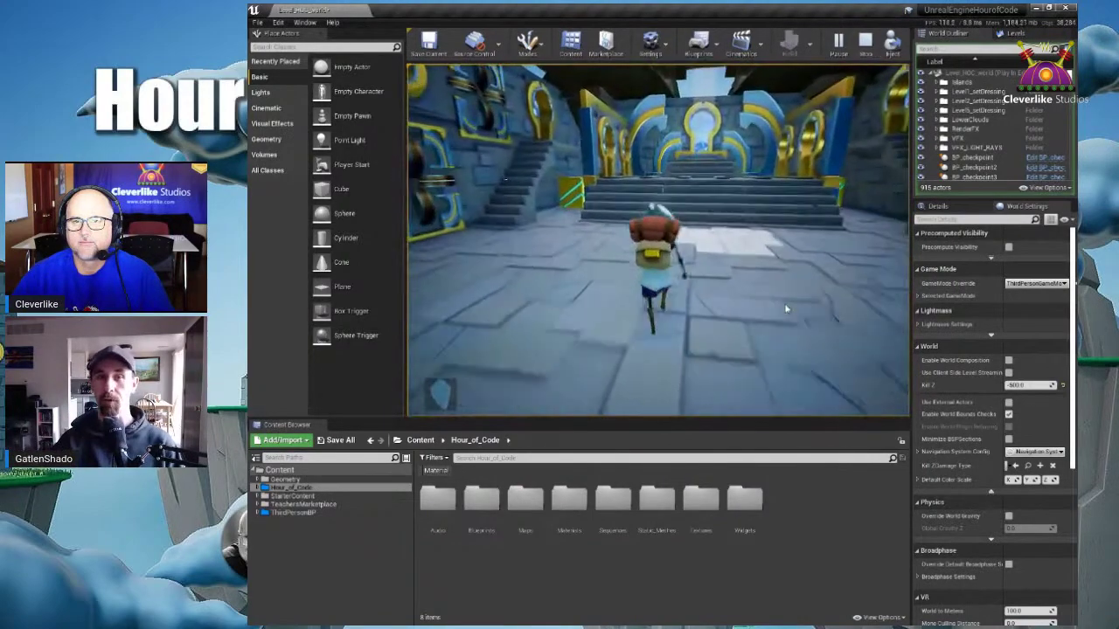
# - Run the character up to the crystal on the raised stone platform to finish the level, and quit the play session
pyautogui.press('w')
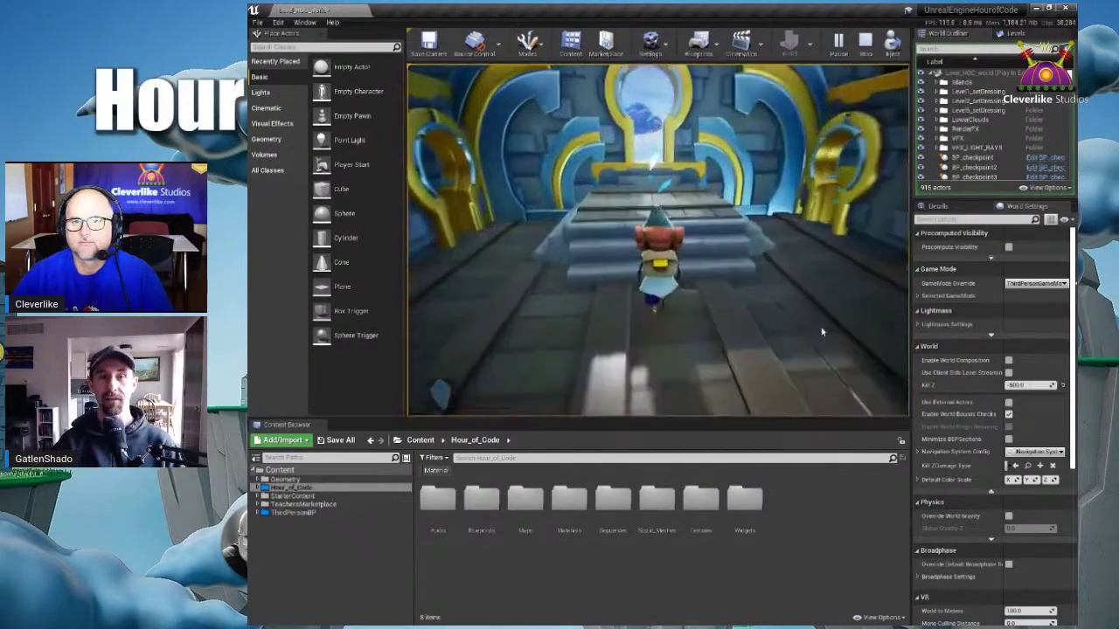
pyautogui.press('w')
pyautogui.press('a')
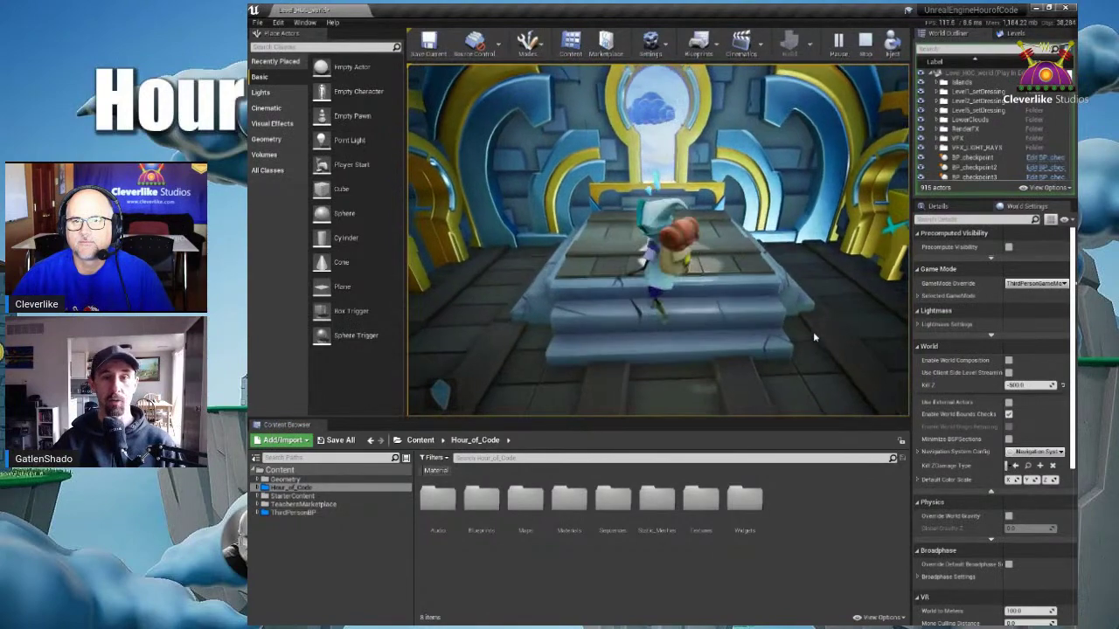
pyautogui.press('w')
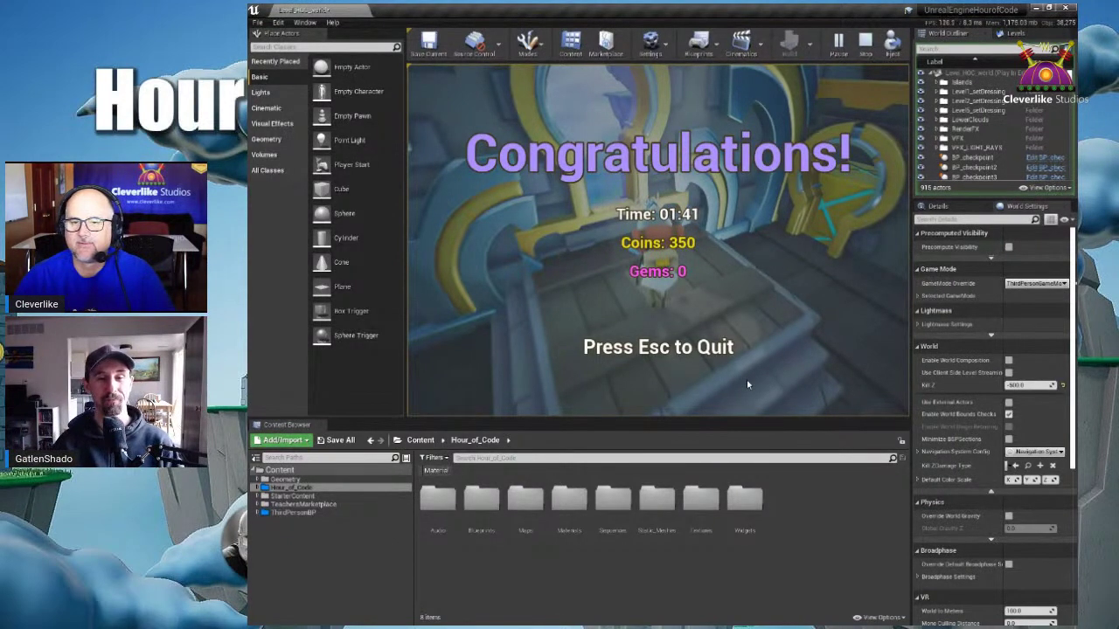
pyautogui.press('Escape')
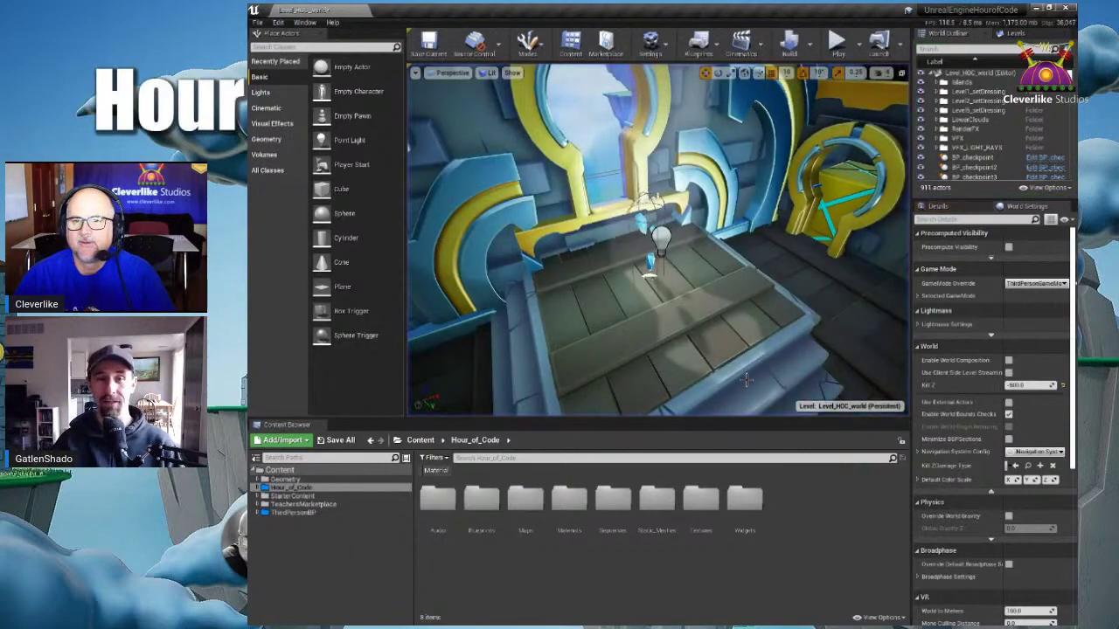
# - Select the BP_coin actor on the grass outside and show its details
pyautogui.moveTo(715, 297); pyautogui.dragTo(892, 279, button='right')
pyautogui.press('w')
pyautogui.moveTo(1073, 234); pyautogui.dragTo(1036, 262, button='right')
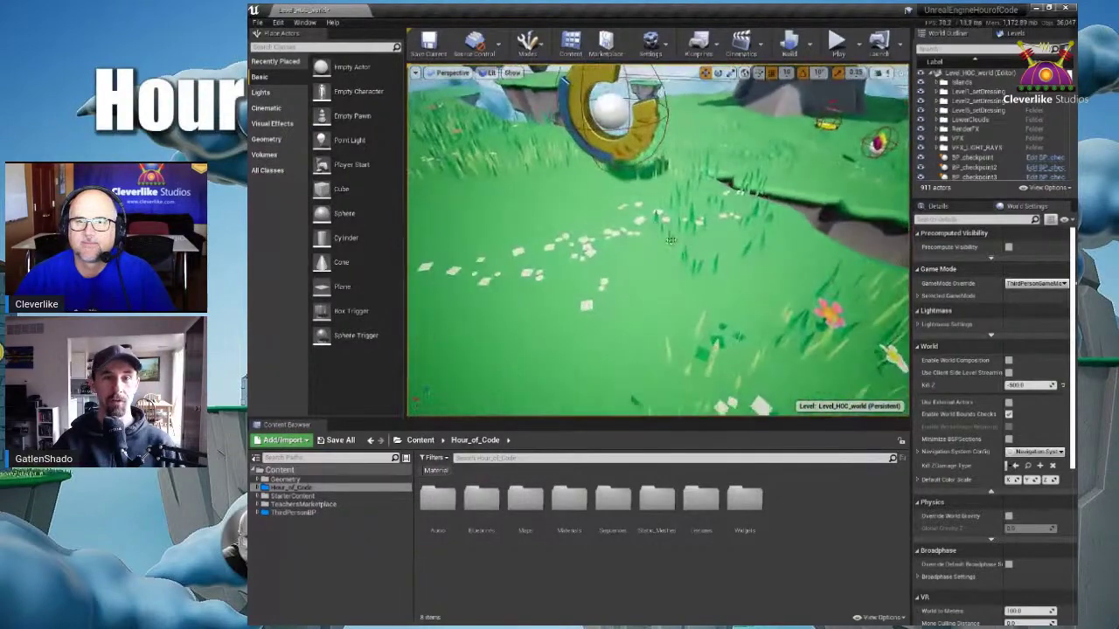
pyautogui.click(628, 147)
pyautogui.click(945, 208)
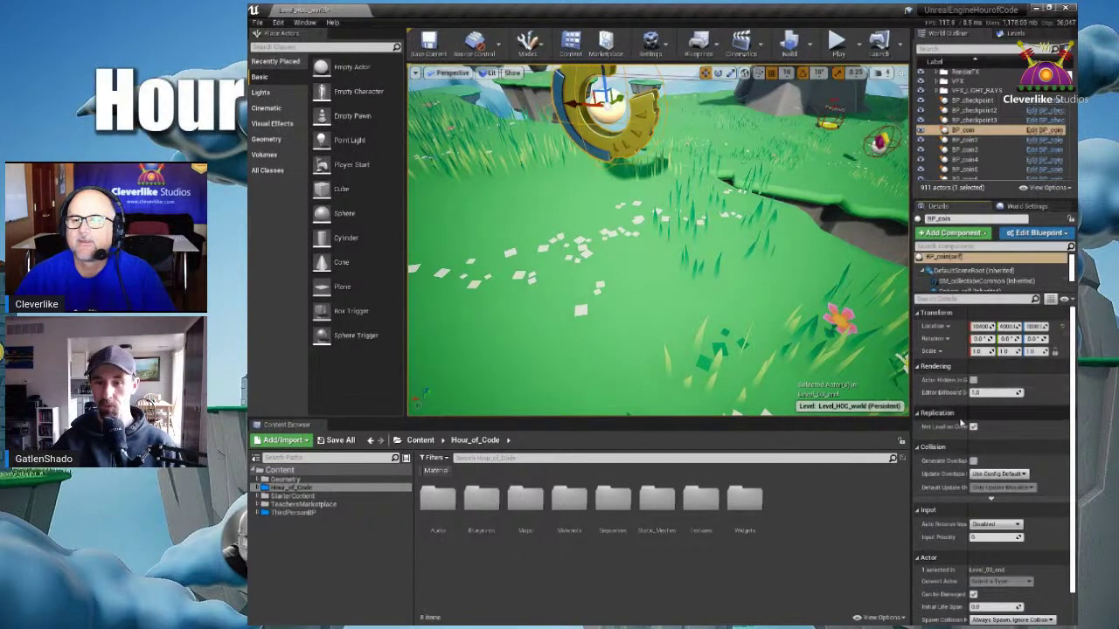
pyautogui.moveTo(713, 279); pyautogui.dragTo(699, 297, button='right')
pyautogui.scroll(-5, 699, 296)
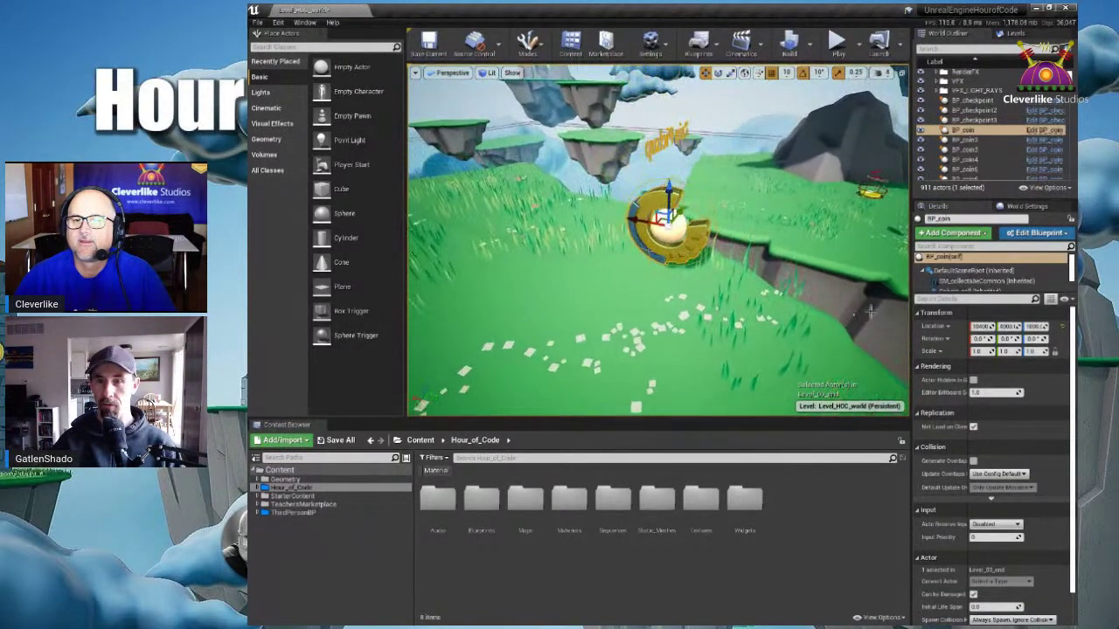
# - Select the BP_coin2 actor on the neighbouring grass island and show its details
pyautogui.scroll(-1, 994, 395)
pyautogui.scroll(1, 994, 396)
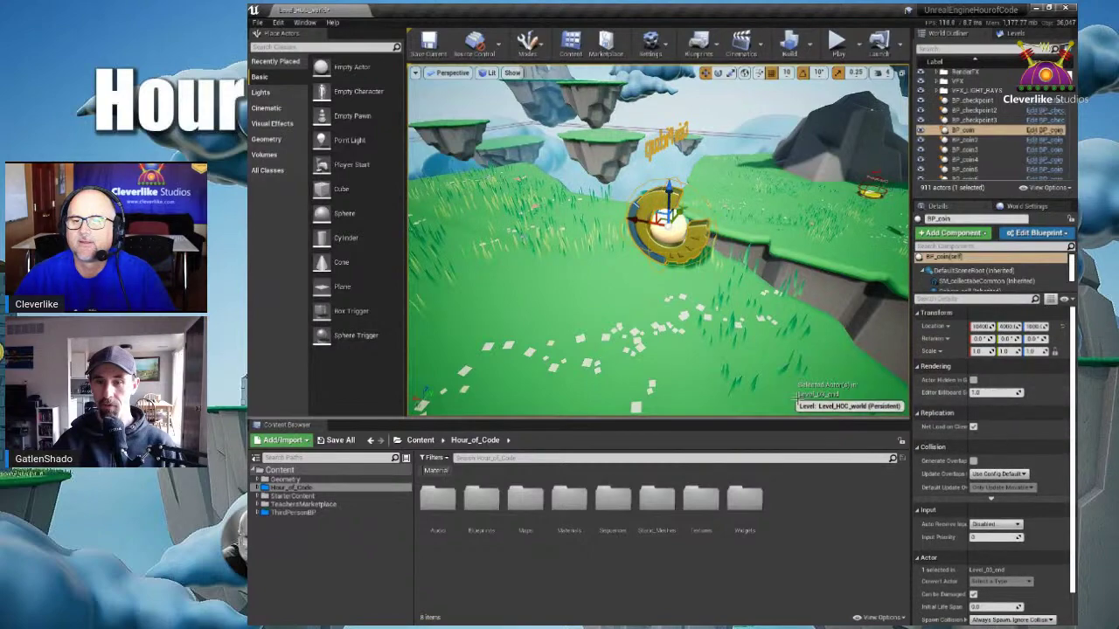
pyautogui.moveTo(806, 330); pyautogui.dragTo(699, 331, button='right')
pyautogui.scroll(2, 705, 311)
pyautogui.click(657, 283)
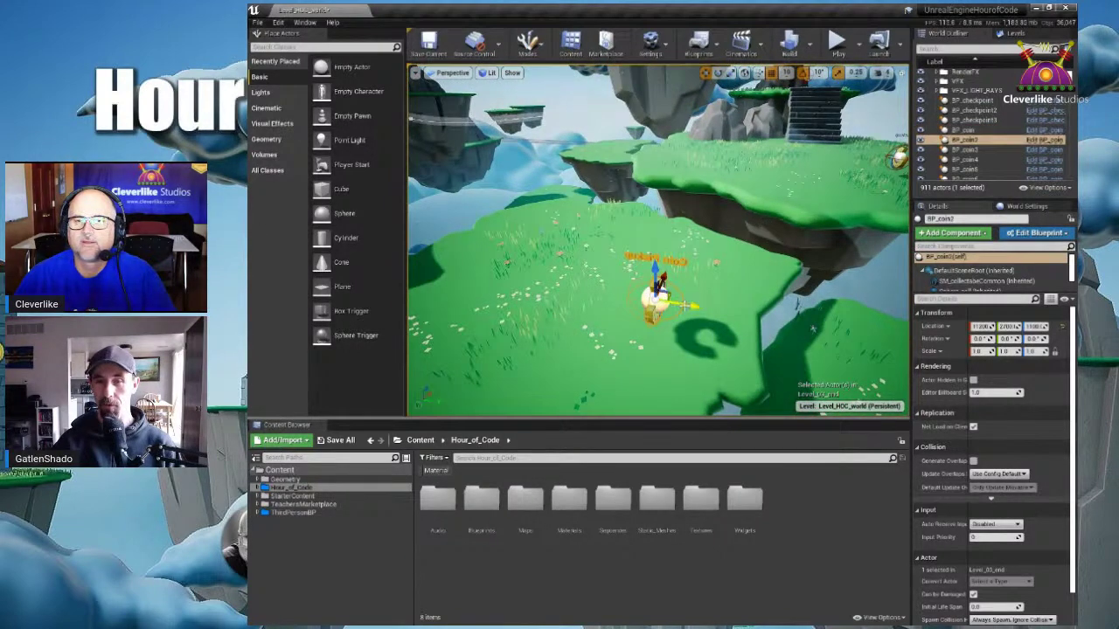
# - Examine the castle's keyhole door and ramp and the hall behind it
pyautogui.moveTo(751, 266); pyautogui.dragTo(991, 286, button='right')
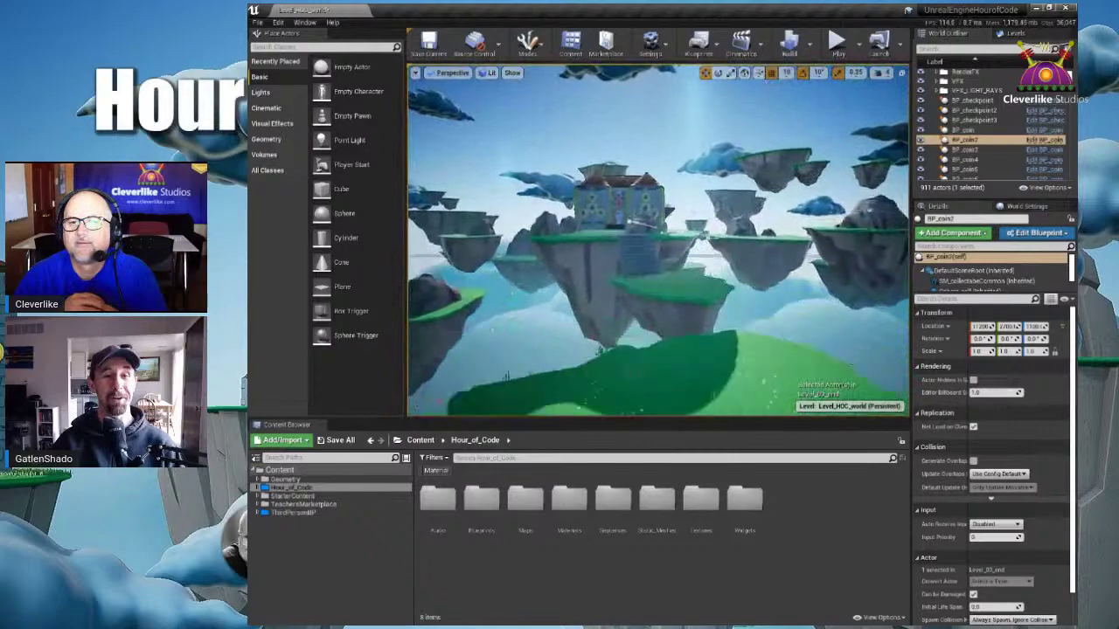
pyautogui.press('w')
pyautogui.moveTo(770, 265); pyautogui.dragTo(730, 271, button='right')
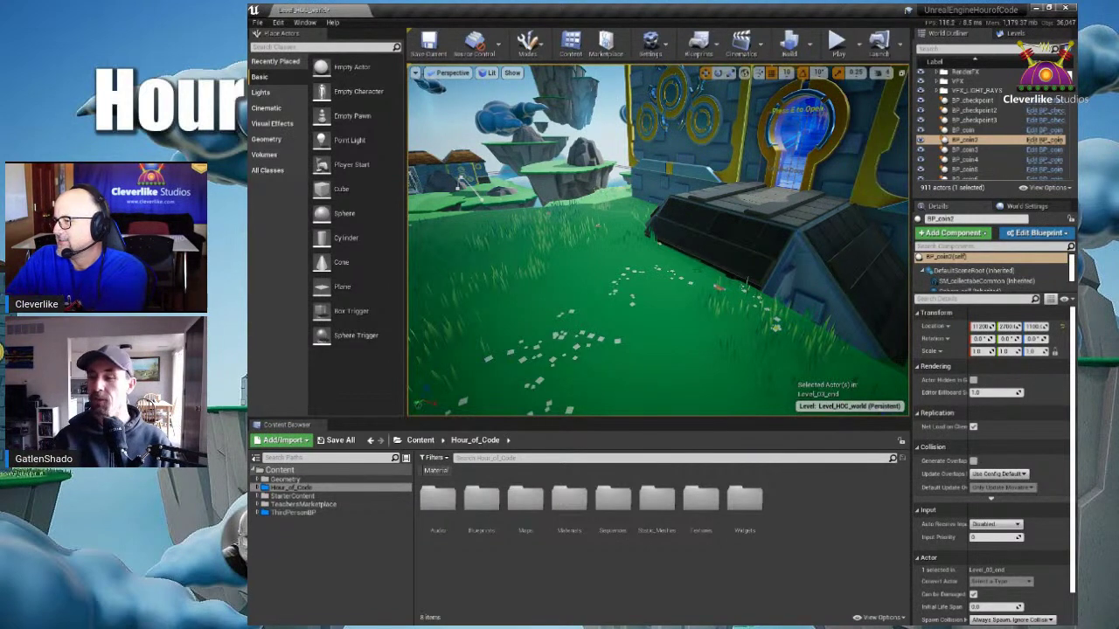
pyautogui.moveTo(700, 217); pyautogui.dragTo(671, 194, button='right')
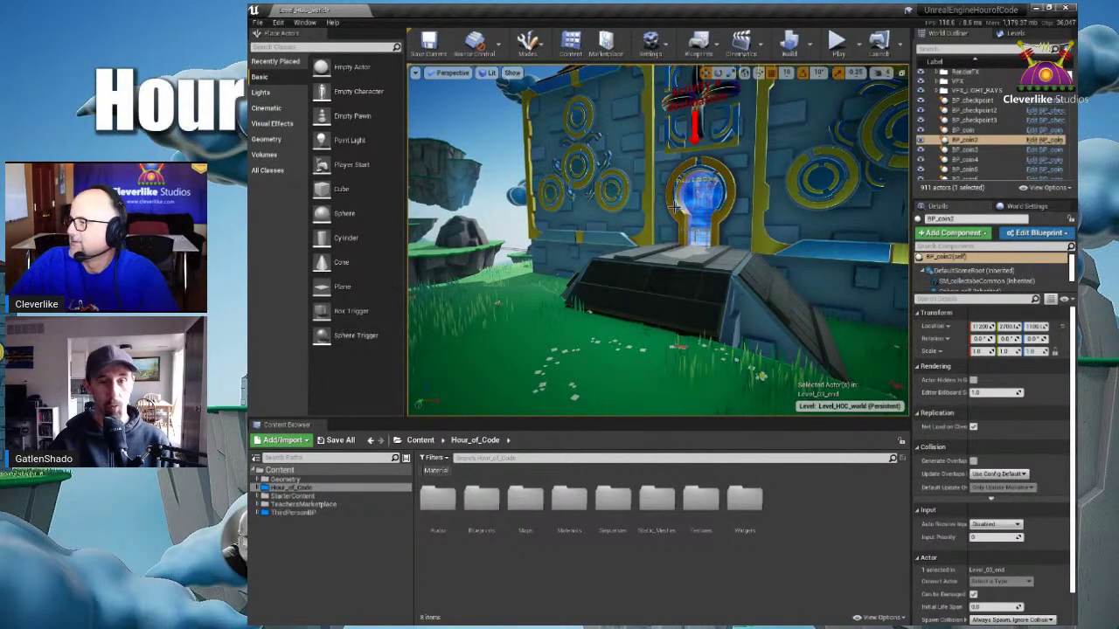
pyautogui.scroll(4, 675, 207)
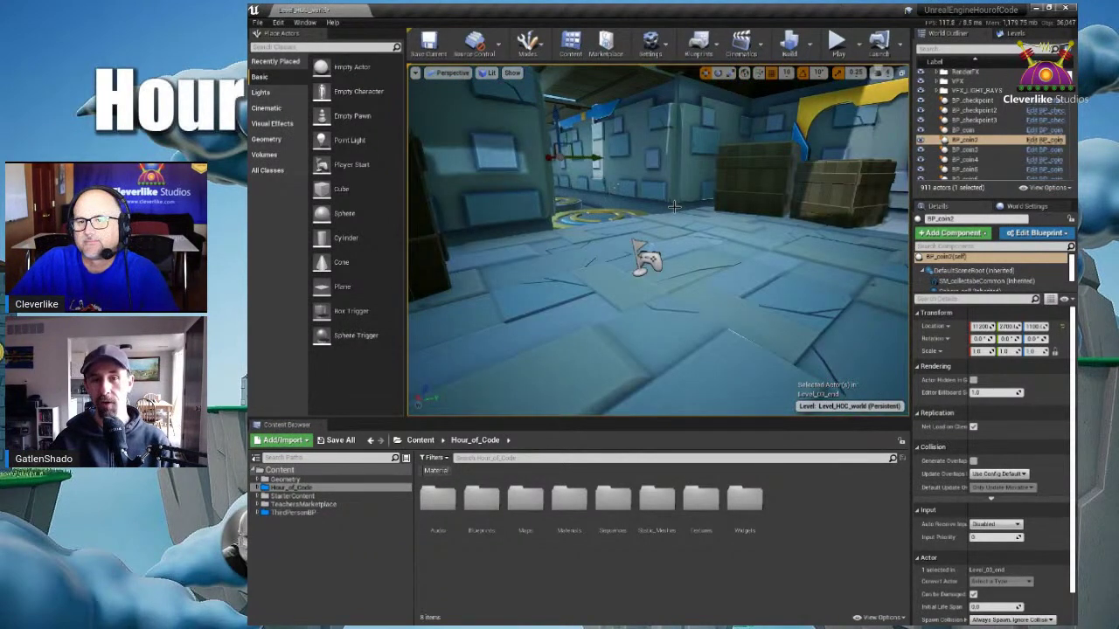
pyautogui.scroll(-4, 673, 207)
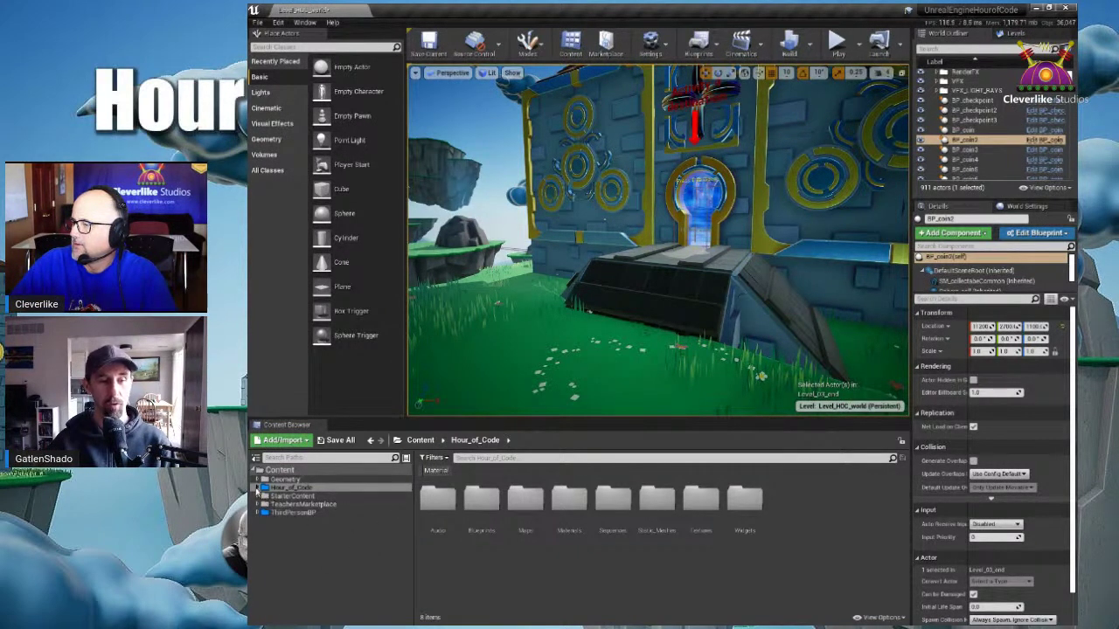
# - Place the BP_Key_activity_4_end blueprint from Hour_of_Code/Blueprints on the grass beside the castle ramp
pyautogui.doubleClick(282, 488)
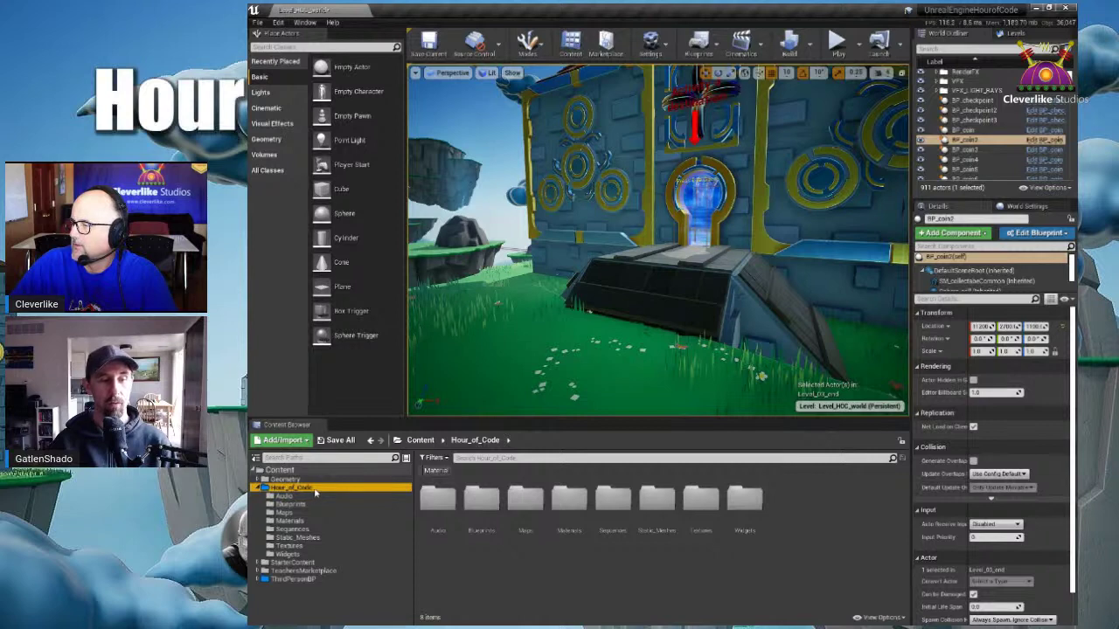
pyautogui.click(314, 503)
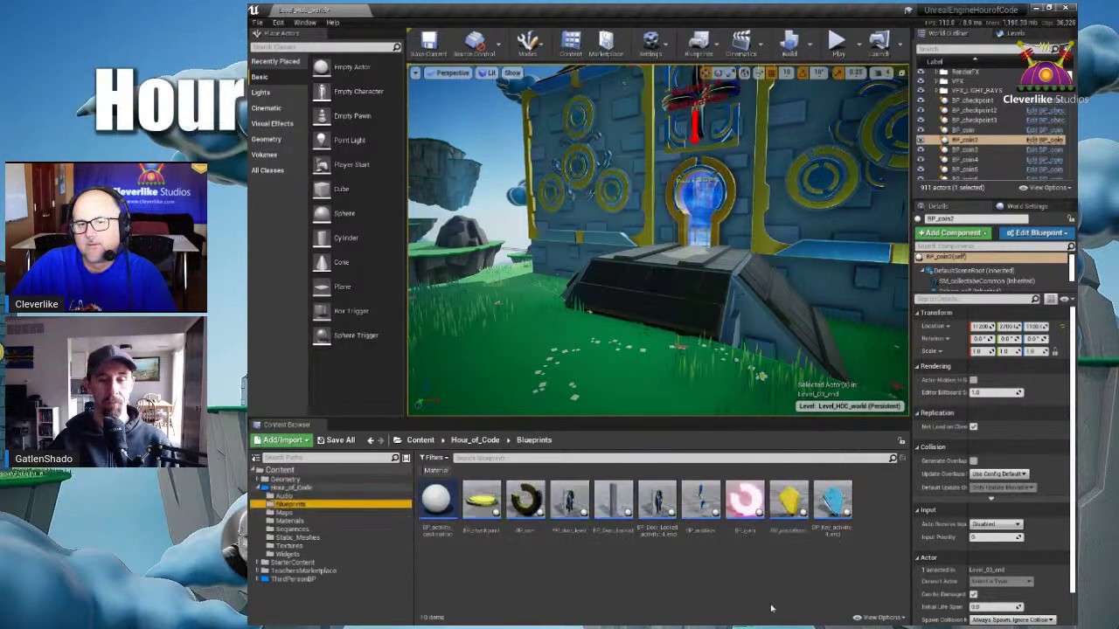
pyautogui.click(832, 505)
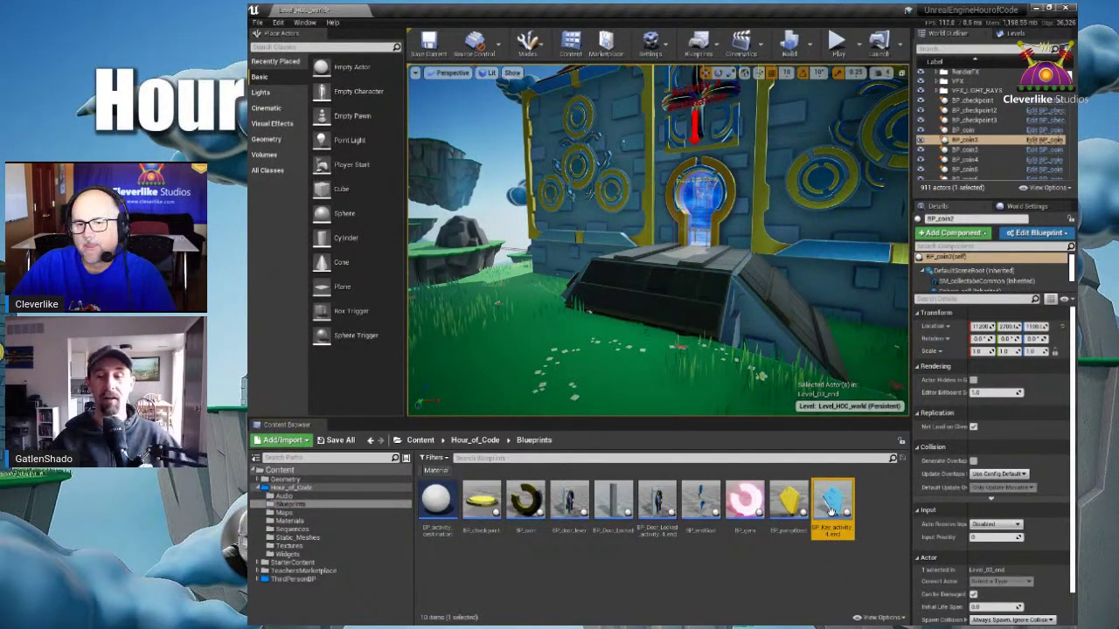
pyautogui.moveTo(832, 505); pyautogui.dragTo(605, 275)
pyautogui.press('s')
pyautogui.moveTo(677, 281)
pyautogui.mouseDown(button='right')
pyautogui.moveTo(662, 281)
pyautogui.moveTo(677, 281)
pyautogui.mouseUp(button='right')
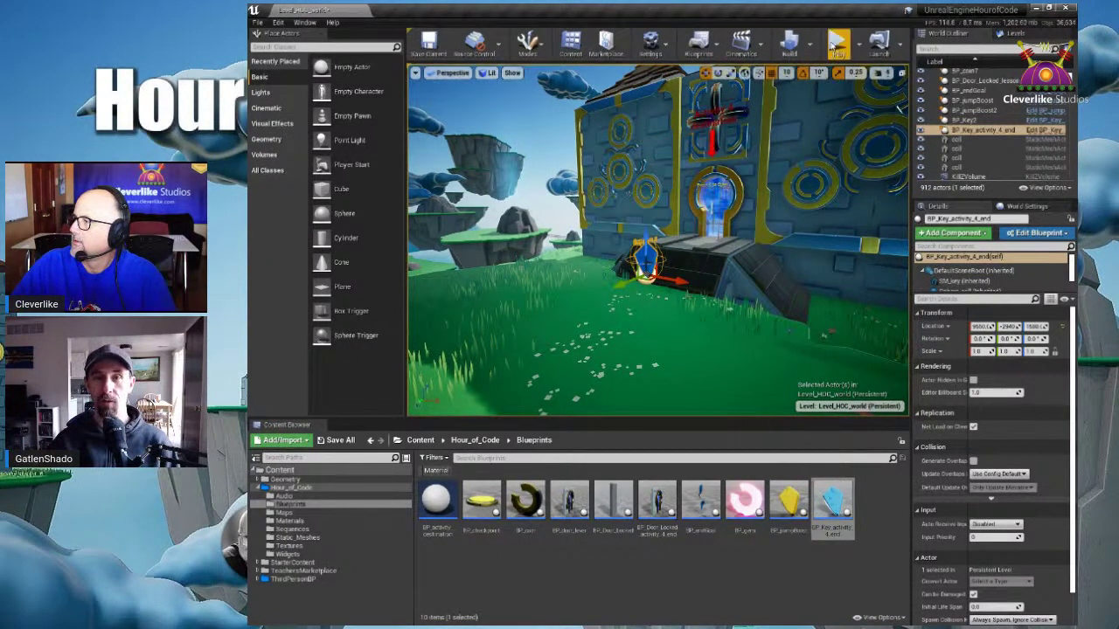
# - Play-test the level by running the character towards the key beside the castle ramp, and quit the session
pyautogui.click(763, 265)
pyautogui.press('w')
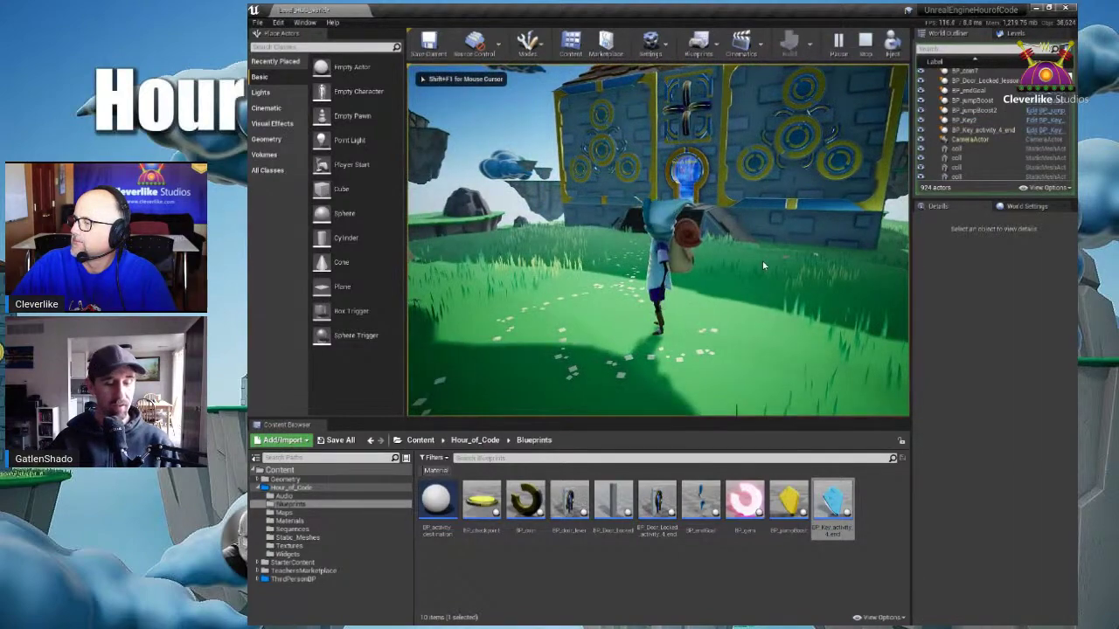
pyautogui.moveTo(406, 363)
pyautogui.mouseDown()
pyautogui.moveTo(511, 411)
pyautogui.moveTo(415, 354)
pyautogui.moveTo(515, 389)
pyautogui.mouseUp()
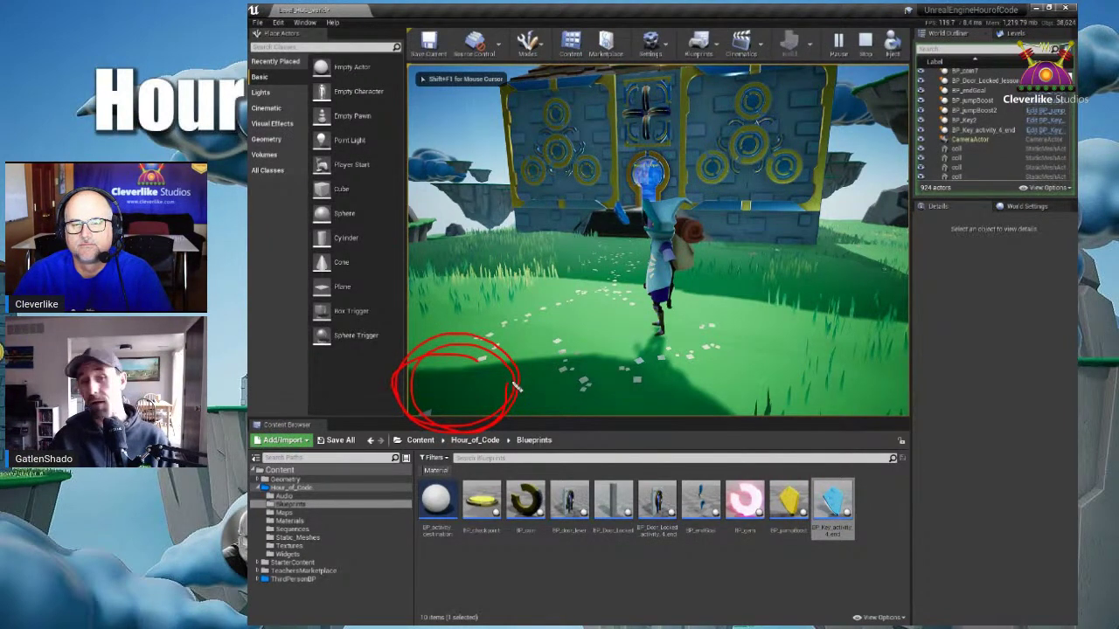
pyautogui.press('Escape')
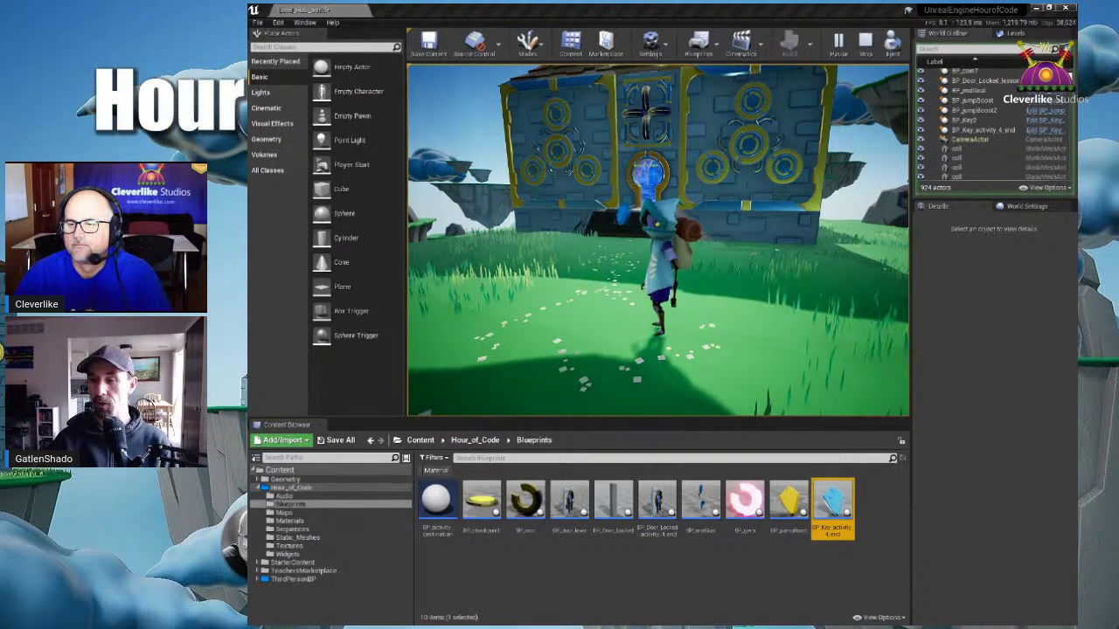
pyautogui.click(691, 305)
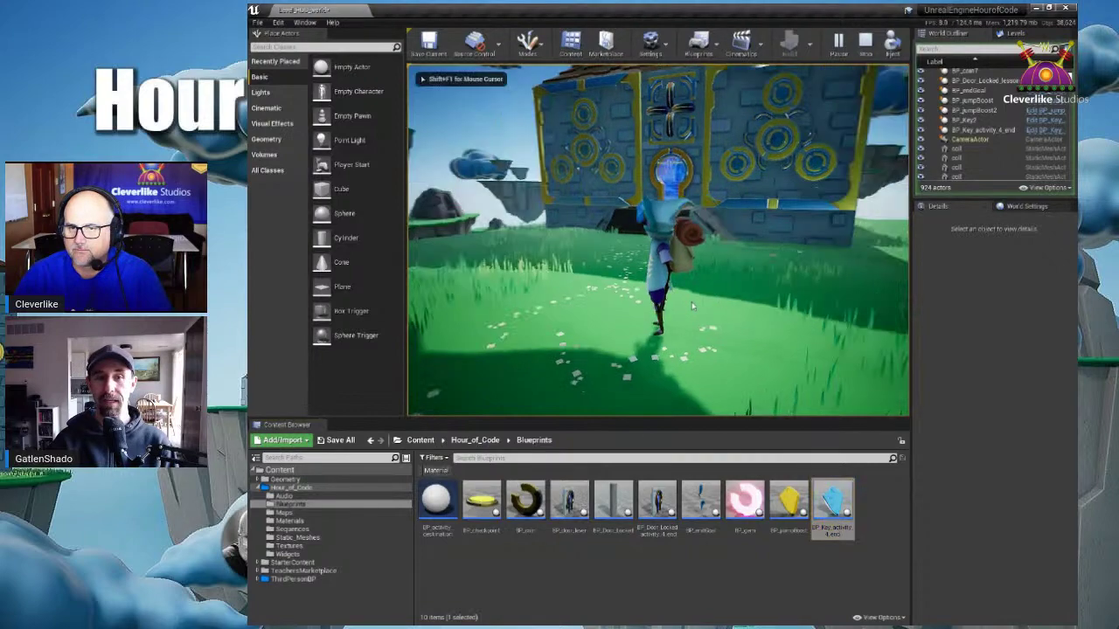
pyautogui.press('w')
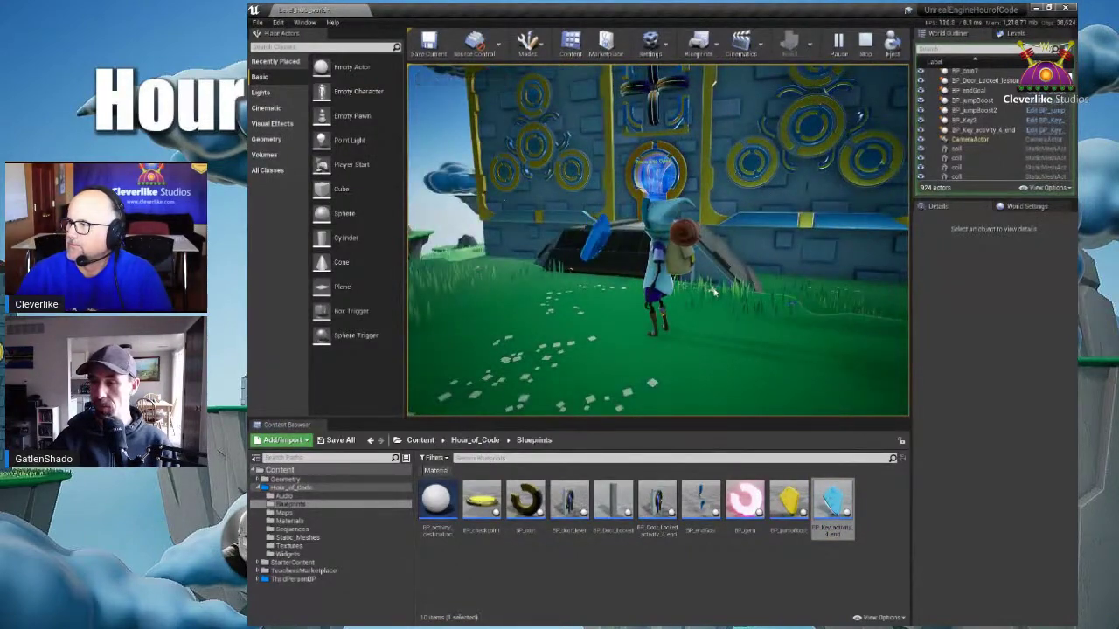
pyautogui.press('Escape')
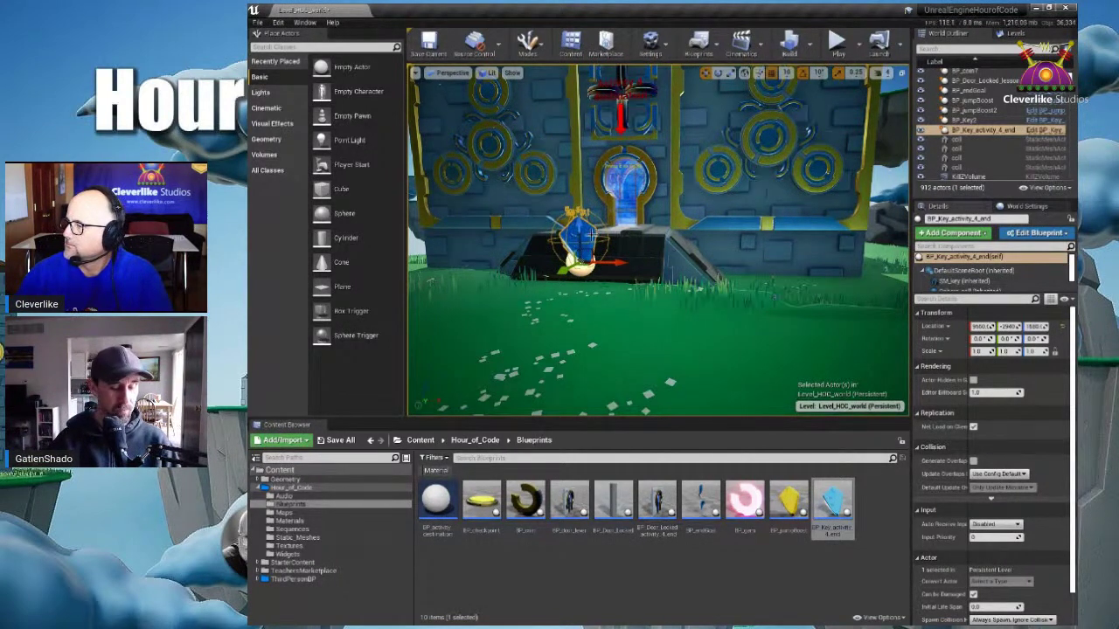
# - In the placed key's Event Graph, shift the "Tell game player has a key" group up and connect its SET node's execution output to Set Color and Opacity
pyautogui.doubleClick(591, 234)
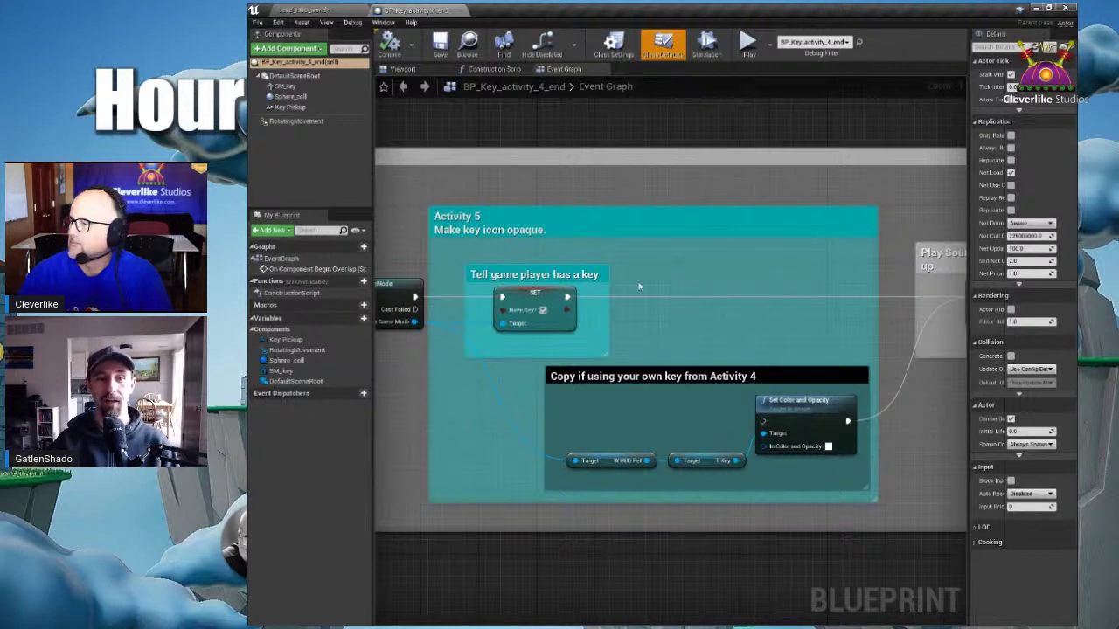
pyautogui.moveTo(561, 278); pyautogui.dragTo(568, 256)
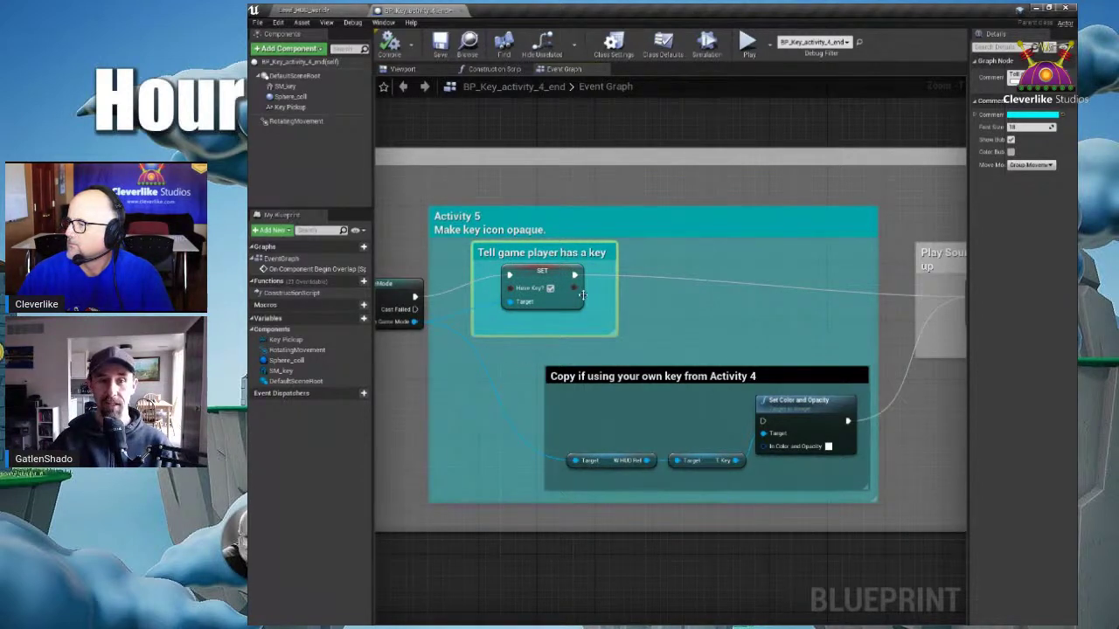
pyautogui.moveTo(574, 275)
pyautogui.mouseDown()
pyautogui.moveTo(603, 271)
pyautogui.moveTo(627, 230)
pyautogui.moveTo(639, 232)
pyautogui.moveTo(669, 331)
pyautogui.moveTo(752, 425)
pyautogui.moveTo(764, 422)
pyautogui.mouseUp()
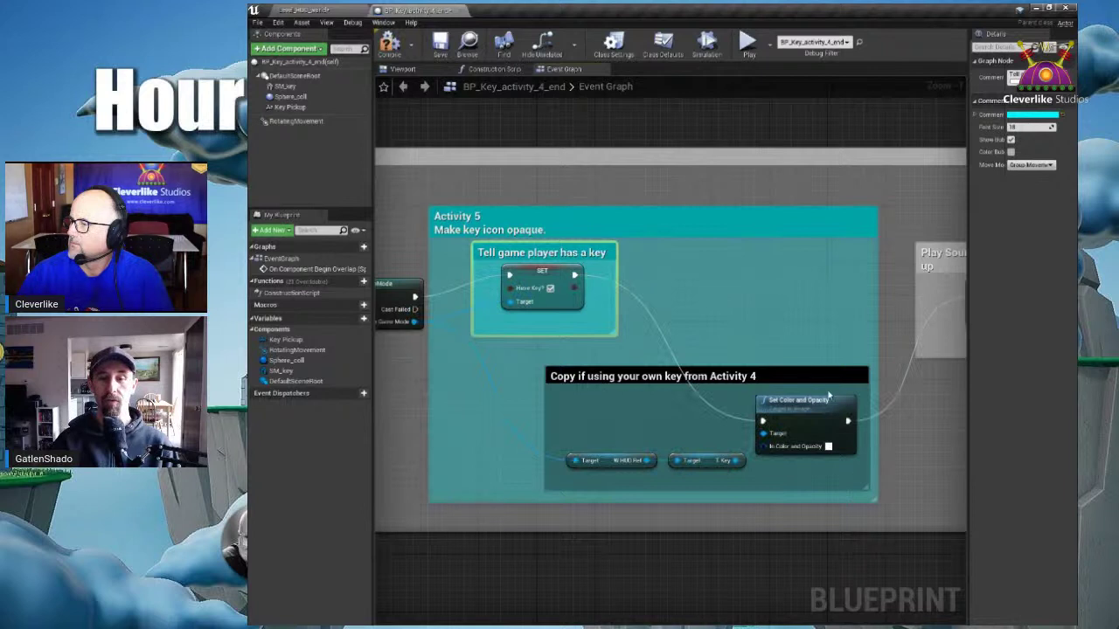
pyautogui.moveTo(853, 356)
pyautogui.mouseDown()
pyautogui.moveTo(519, 415)
pyautogui.moveTo(873, 467)
pyautogui.moveTo(846, 382)
pyautogui.mouseUp()
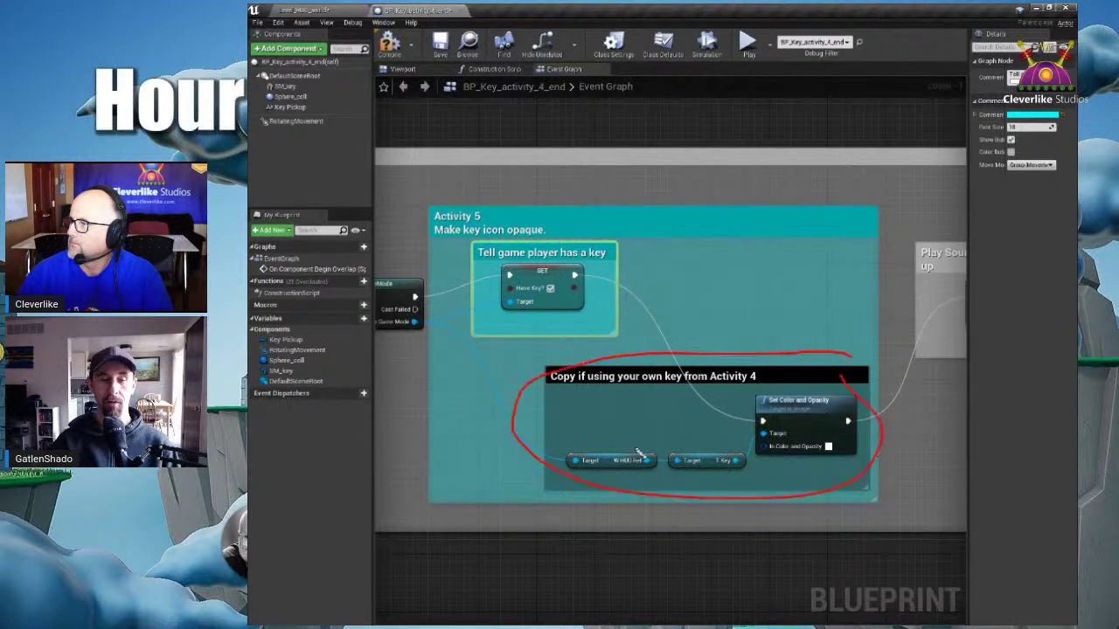
# - Examine the W HUD Ref and T Key nodes in the "Copy if using your own key from Activity 4" group
pyautogui.scroll(1, 651, 453)
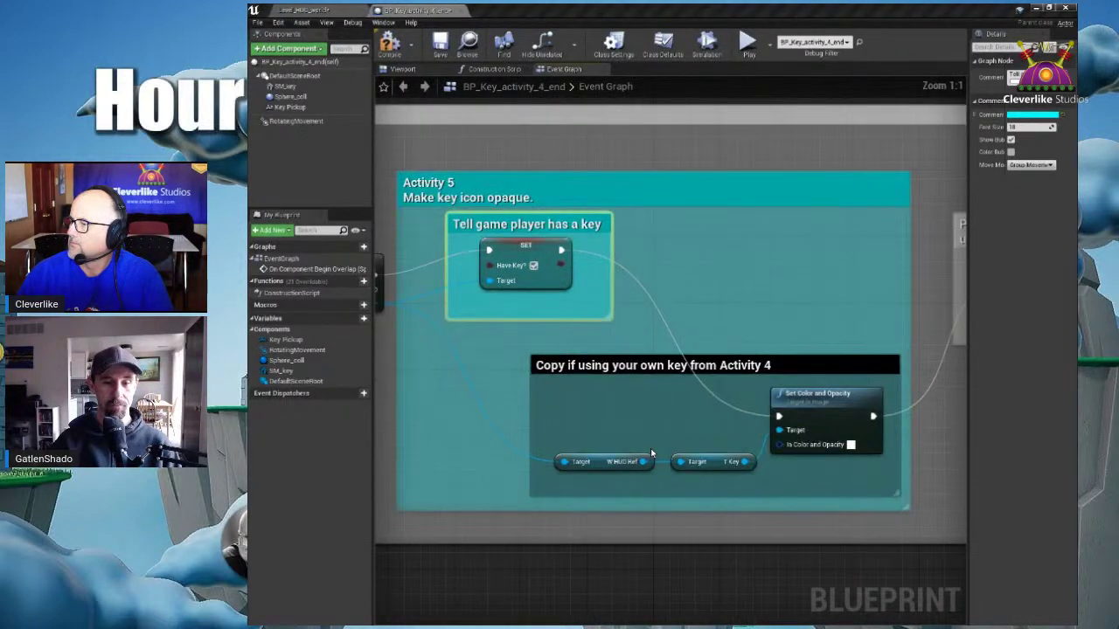
pyautogui.moveTo(662, 426); pyautogui.dragTo(672, 373, button='right')
pyautogui.scroll(5, 672, 374)
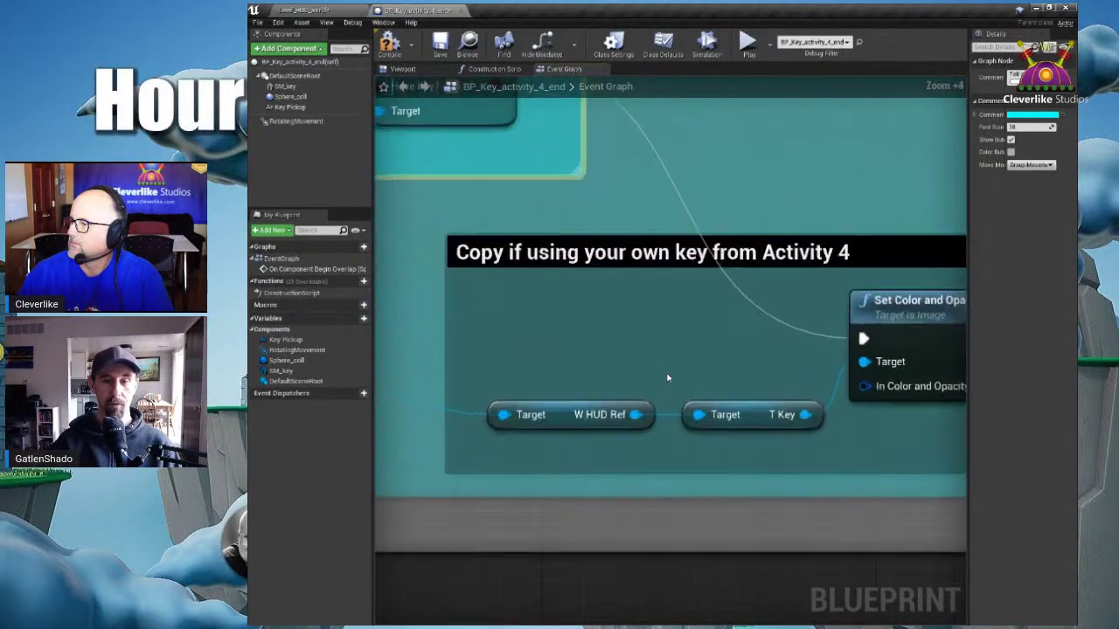
pyautogui.moveTo(616, 376)
pyautogui.mouseDown()
pyautogui.moveTo(457, 421)
pyautogui.moveTo(635, 483)
pyautogui.moveTo(668, 419)
pyautogui.moveTo(594, 372)
pyautogui.mouseUp()
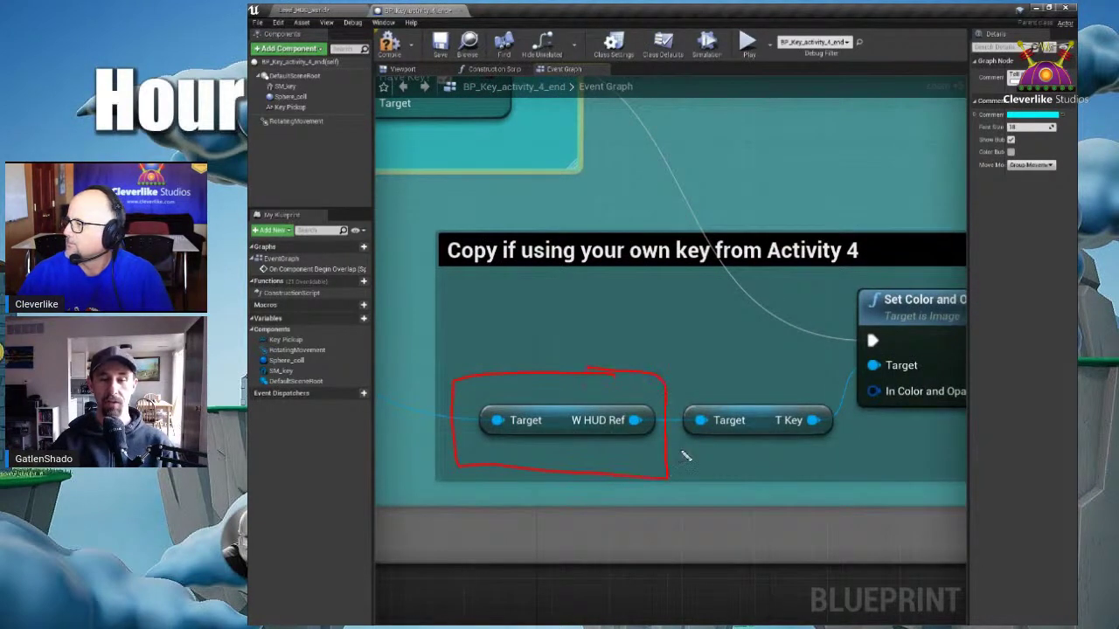
pyautogui.moveTo(683, 392)
pyautogui.mouseDown()
pyautogui.moveTo(689, 446)
pyautogui.moveTo(800, 458)
pyautogui.moveTo(849, 399)
pyautogui.moveTo(671, 383)
pyautogui.mouseUp()
pyautogui.press('Escape')
pyautogui.moveTo(890, 434); pyautogui.dragTo(775, 425, button='right')
pyautogui.rightClick(775, 426)
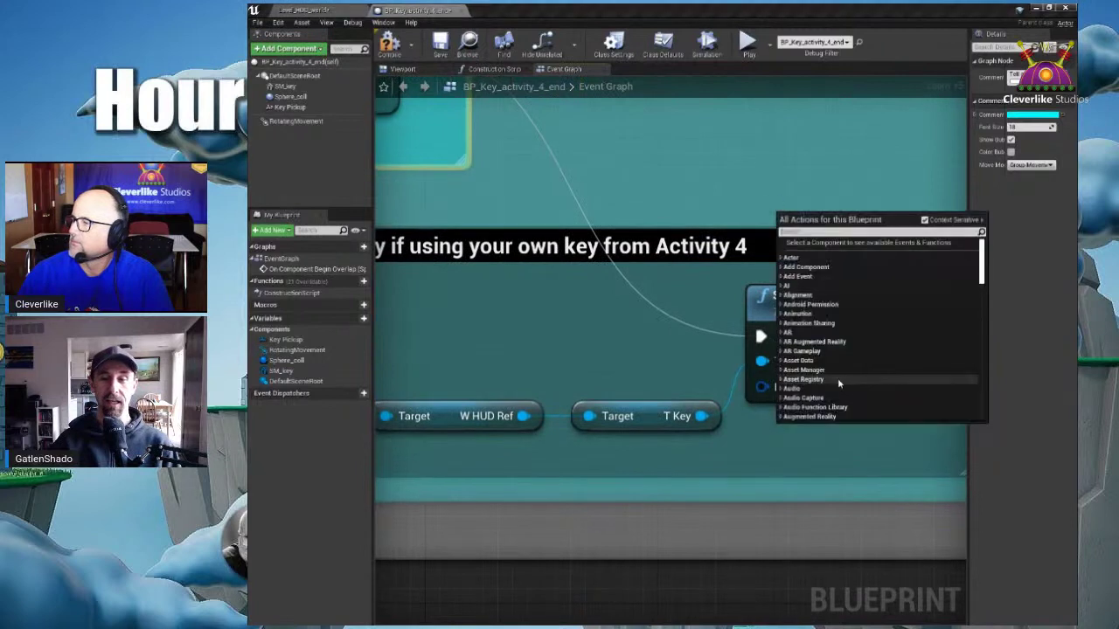
pyautogui.click(726, 434)
# - Check the alpha of the In Color and Opacity colour on the Set Color and Opacity node and accept the colour
pyautogui.click(886, 387)
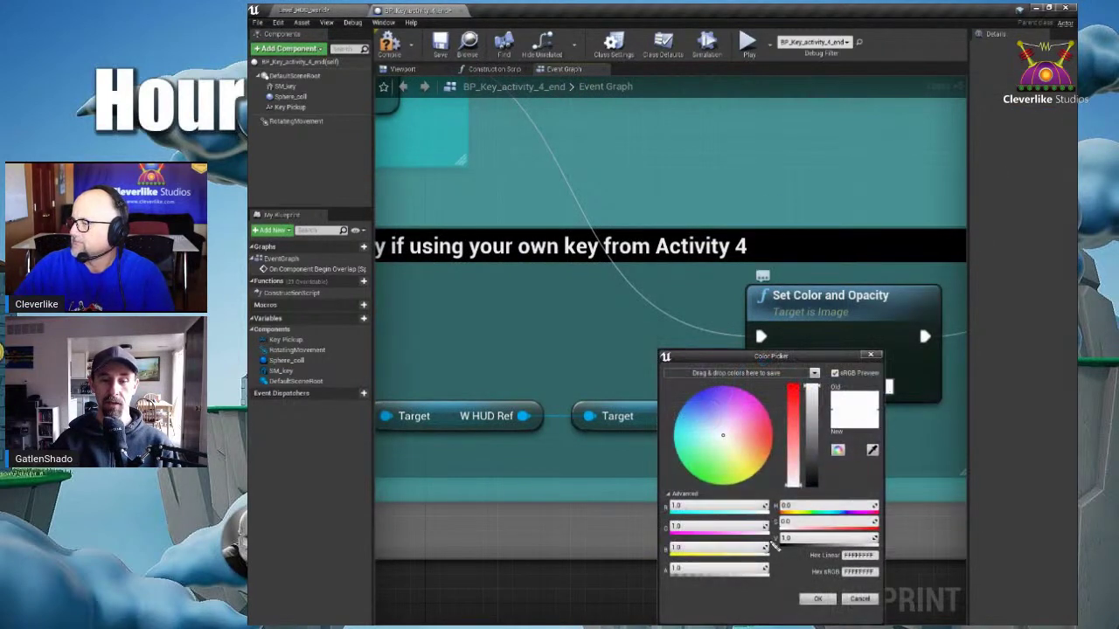
pyautogui.moveTo(772, 551)
pyautogui.mouseDown()
pyautogui.moveTo(666, 564)
pyautogui.moveTo(673, 595)
pyautogui.moveTo(769, 600)
pyautogui.moveTo(777, 552)
pyautogui.mouseUp()
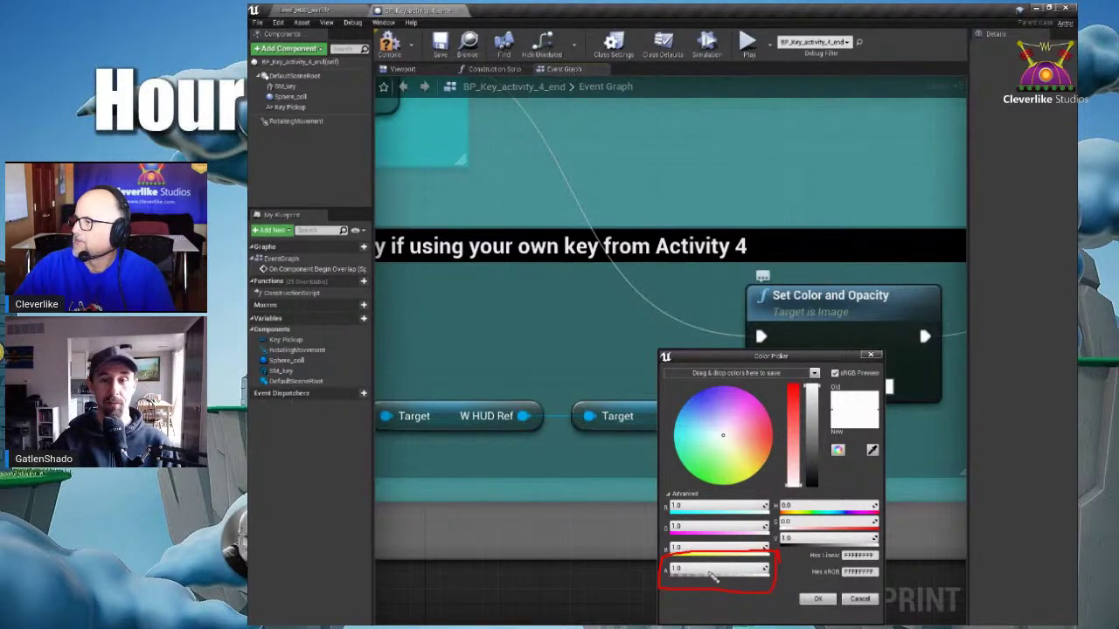
pyautogui.click(817, 598)
pyautogui.scroll(-2, 701, 388)
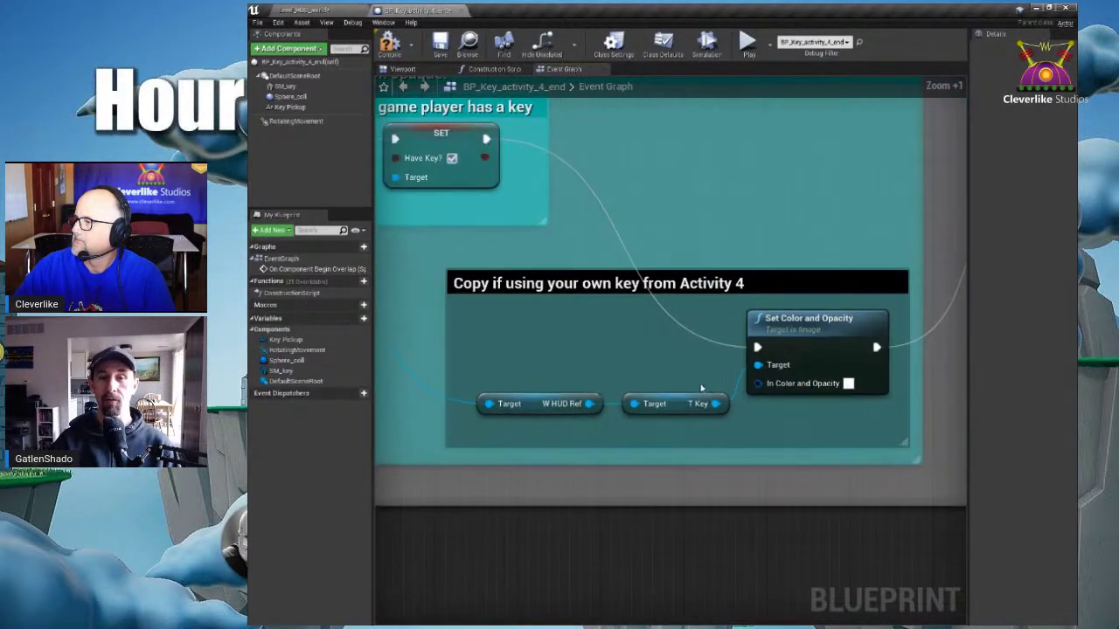
pyautogui.scroll(-2, 673, 388)
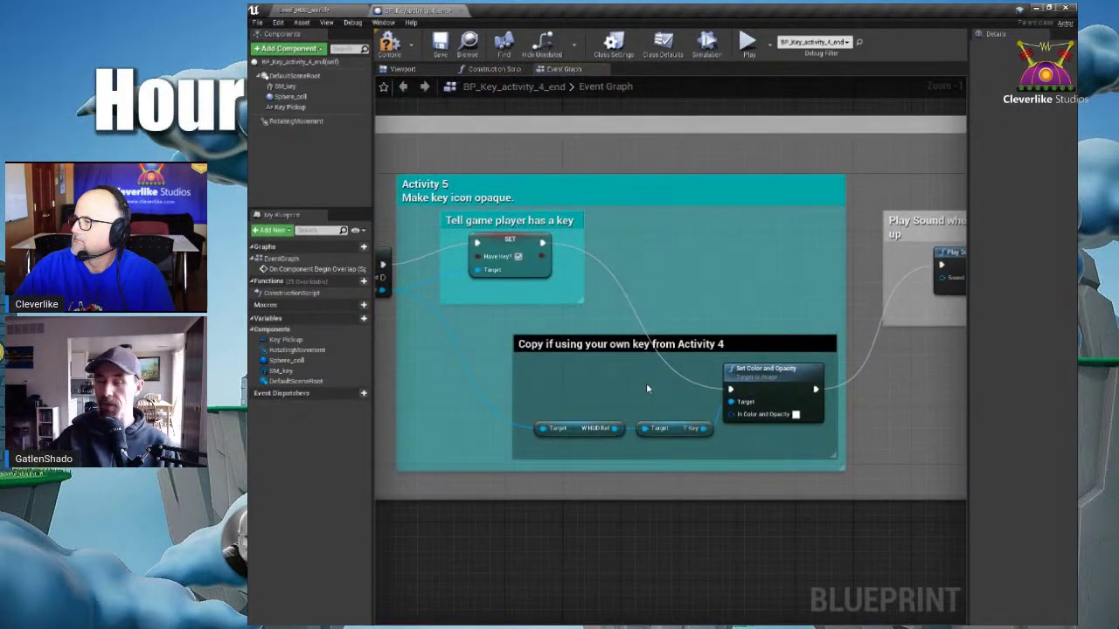
# - Select the W HUD Ref, T Key and Set Color and Opacity nodes together and review them within the whole "Talk to the game" section
pyautogui.moveTo(533, 357); pyautogui.dragTo(802, 436)
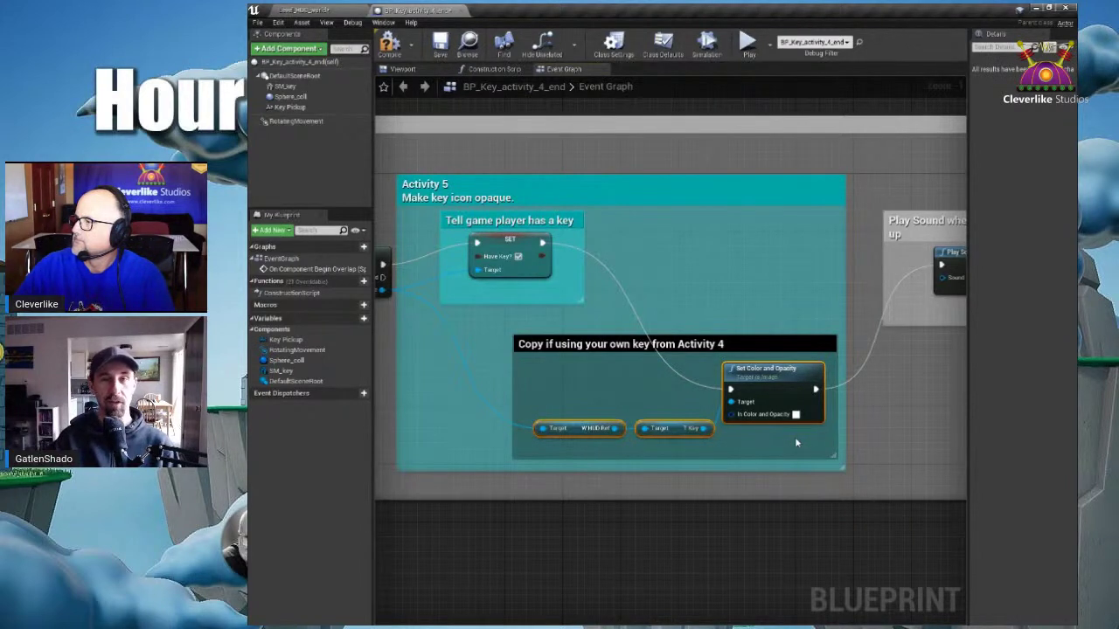
pyautogui.scroll(-6, 874, 406)
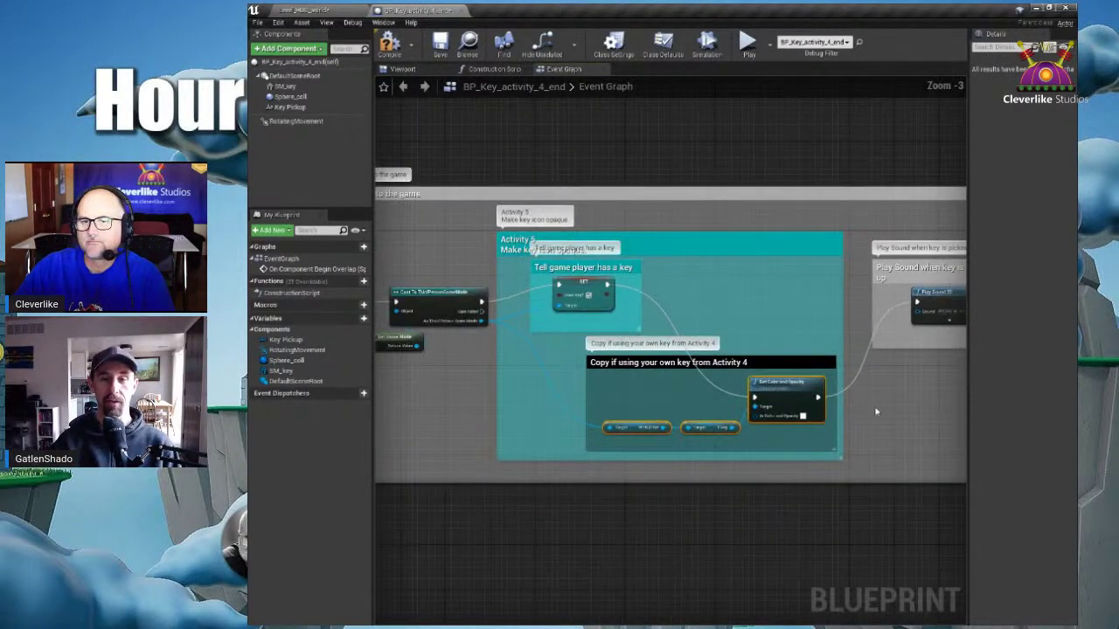
pyautogui.scroll(4, 734, 384)
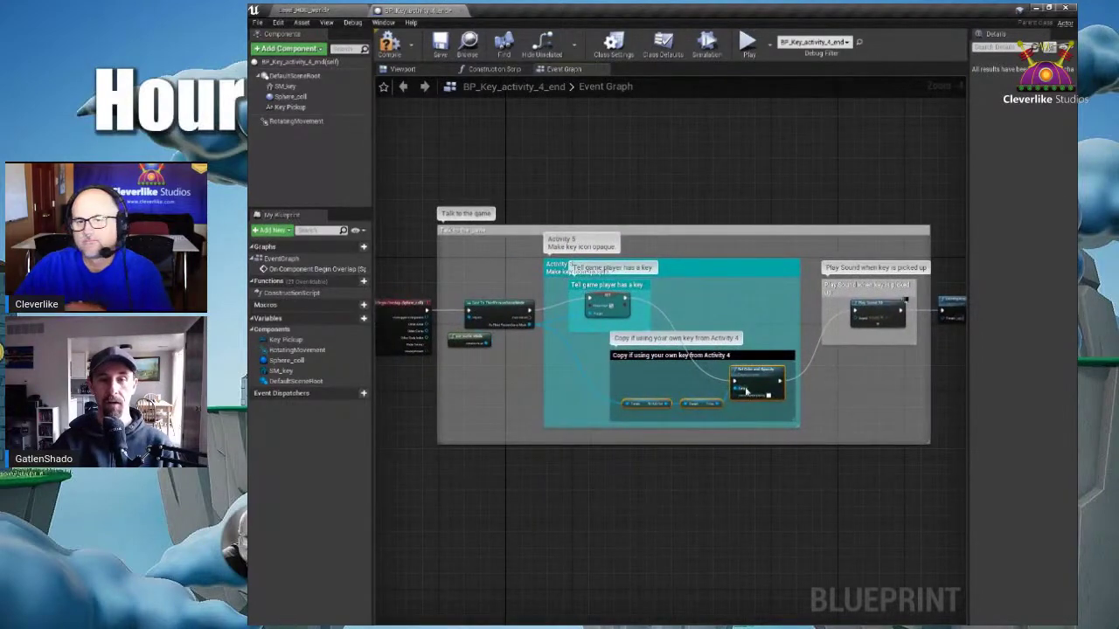
pyautogui.click(805, 432)
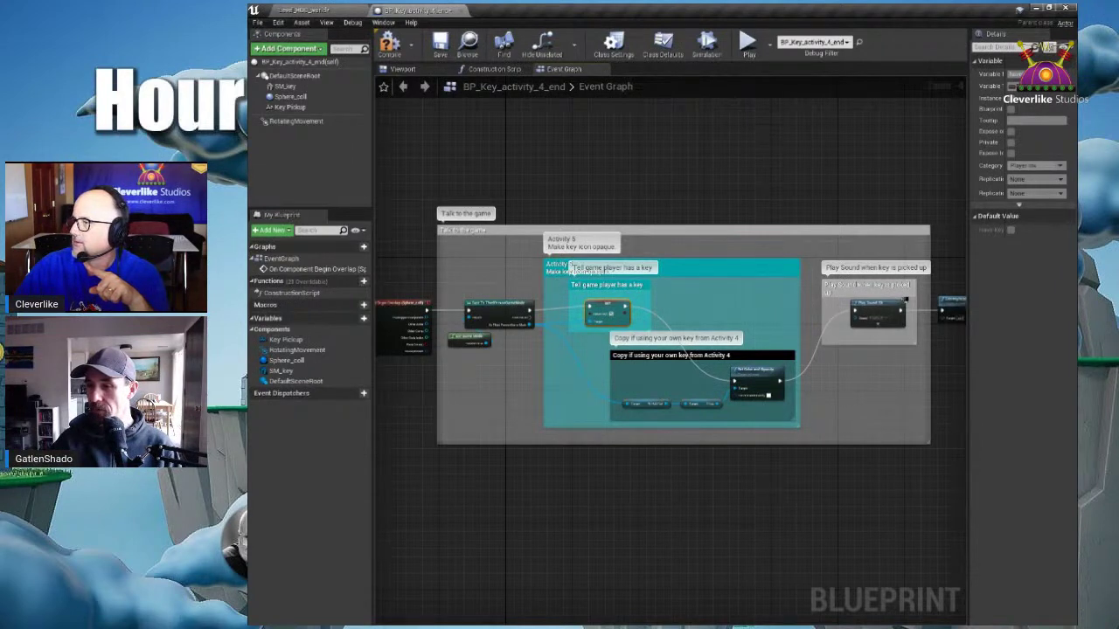
# - Return to the level, select the BP_Door_Locked_lesson_4_end actor at the castle and focus the view on it
pyautogui.click(339, 9)
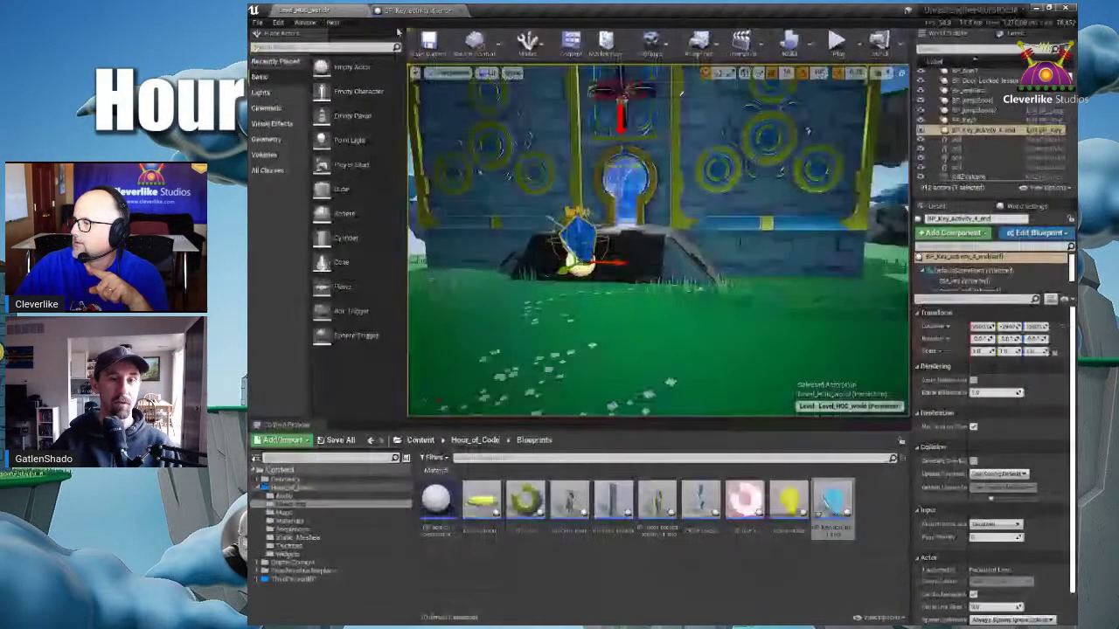
pyautogui.click(664, 205)
pyautogui.press('f')
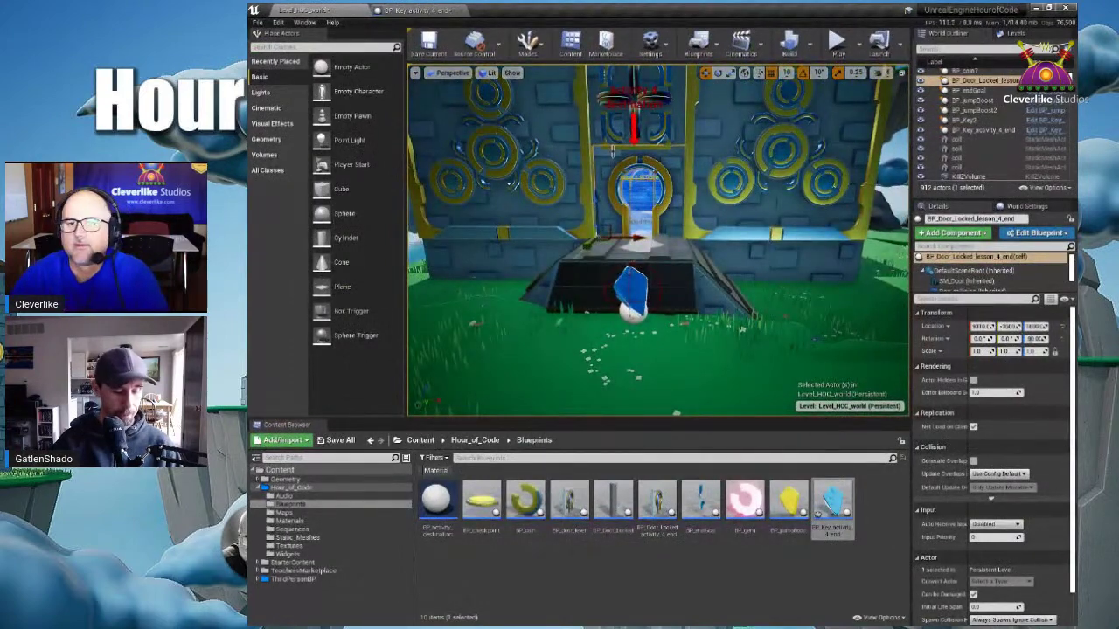
# - Undo the last actor move in the level and open the selected locked door's blueprint for editing
pyautogui.scroll(2, 611, 150)
pyautogui.scroll(3, 611, 150)
pyautogui.hotkey('ctrl', 'z')
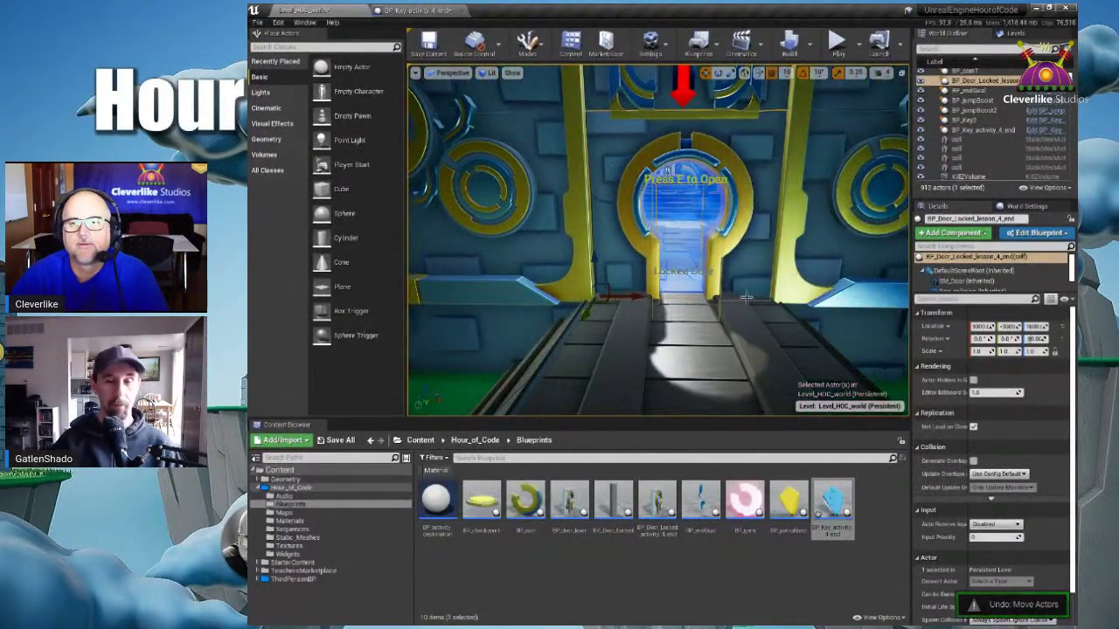
pyautogui.moveTo(784, 122)
pyautogui.mouseDown()
pyautogui.moveTo(611, 120)
pyautogui.moveTo(587, 203)
pyautogui.moveTo(600, 302)
pyautogui.moveTo(777, 314)
pyautogui.moveTo(785, 112)
pyautogui.mouseUp()
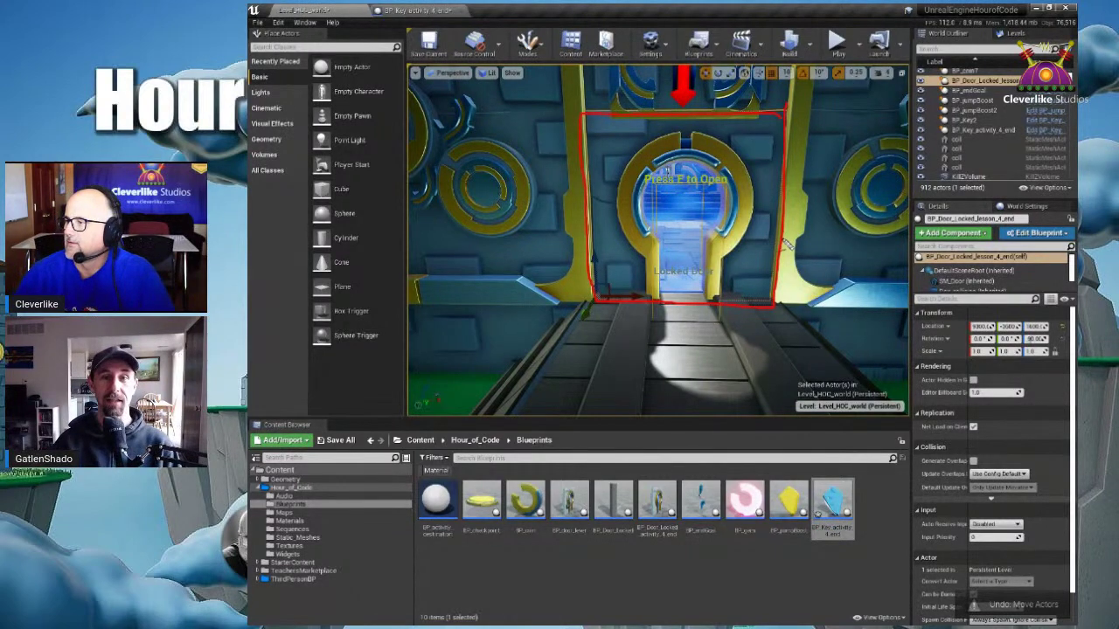
pyautogui.press('Escape')
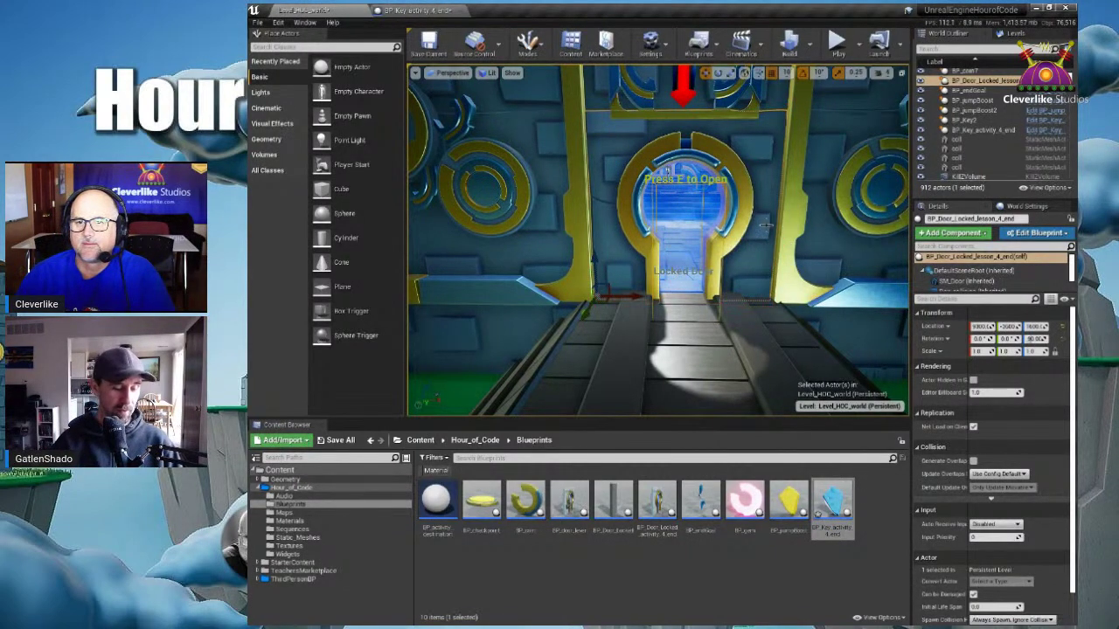
pyautogui.hotkey('ctrl', 'e')
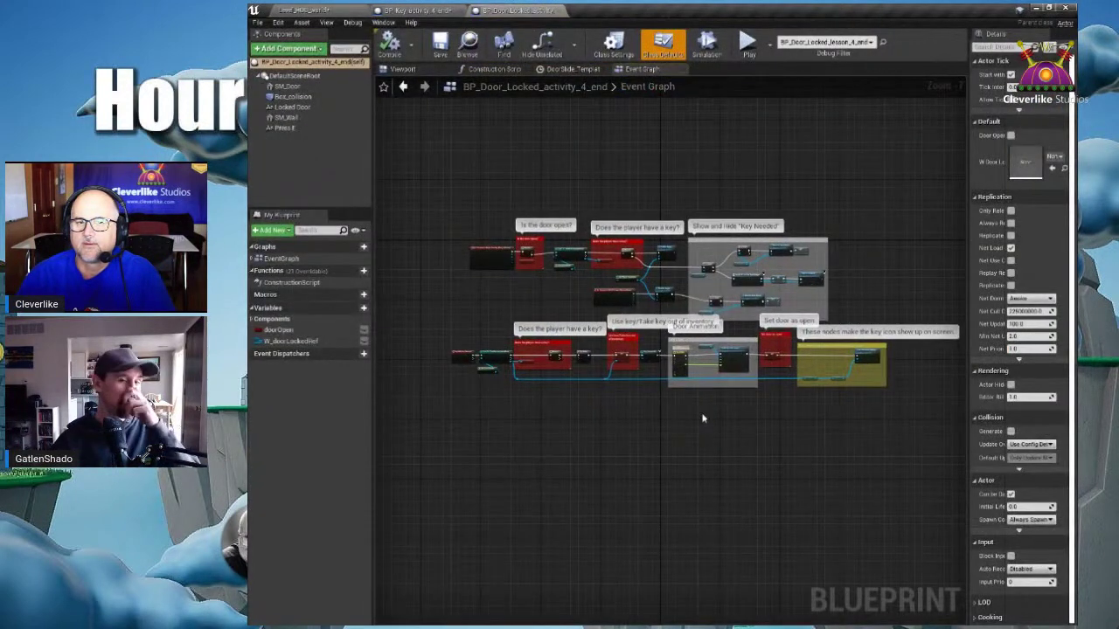
# - Examine the W HUD Ref and T Key nodes in the group "These nodes make the key icon show up on screen."
pyautogui.moveTo(723, 425); pyautogui.dragTo(713, 435, button='right')
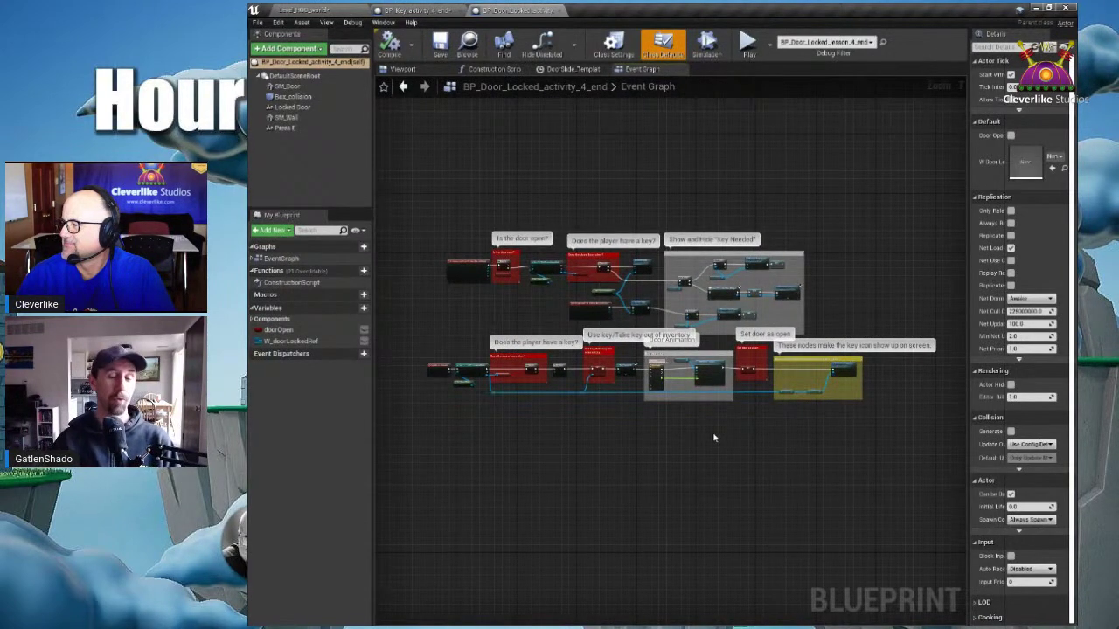
pyautogui.moveTo(796, 430); pyautogui.dragTo(732, 505, button='right')
pyautogui.scroll(5, 693, 414)
pyautogui.scroll(1, 696, 470)
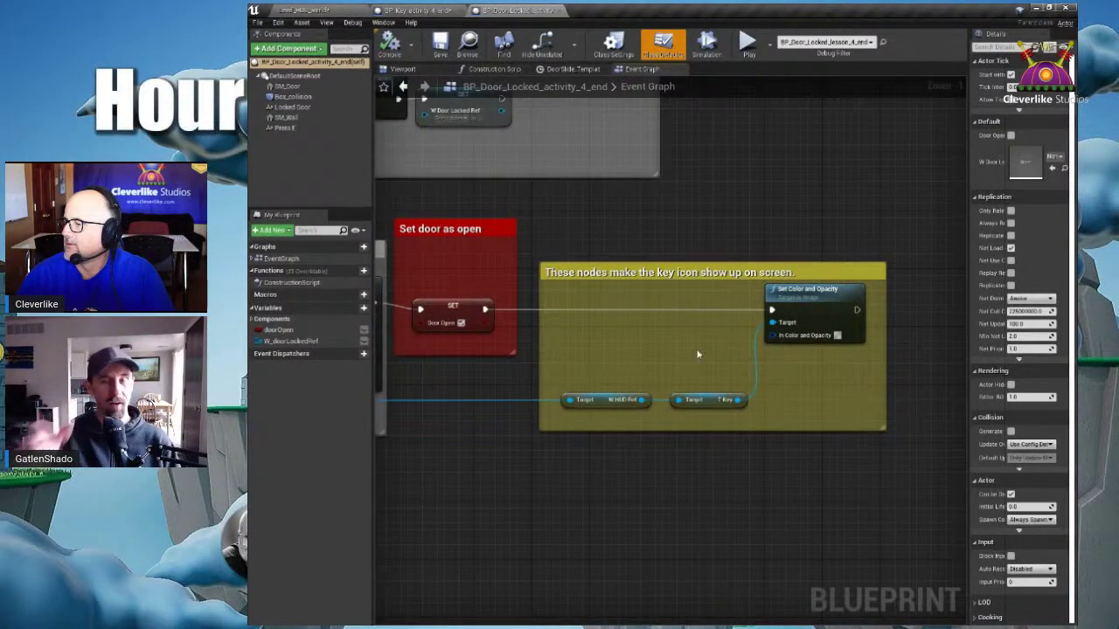
pyautogui.scroll(2, 762, 349)
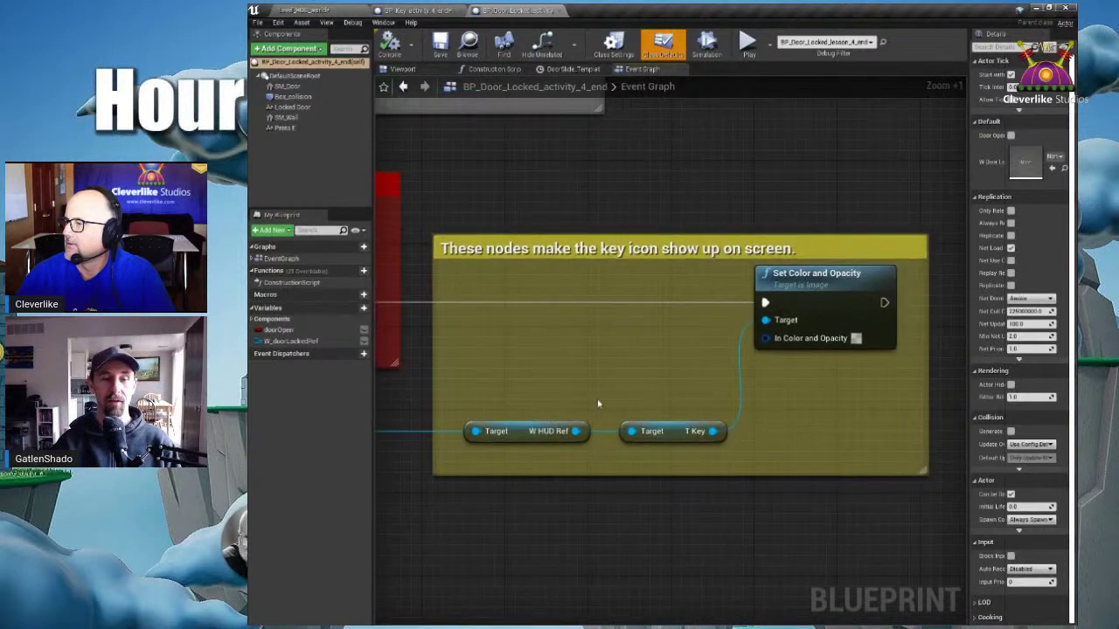
pyautogui.click(522, 430)
pyautogui.click(677, 431)
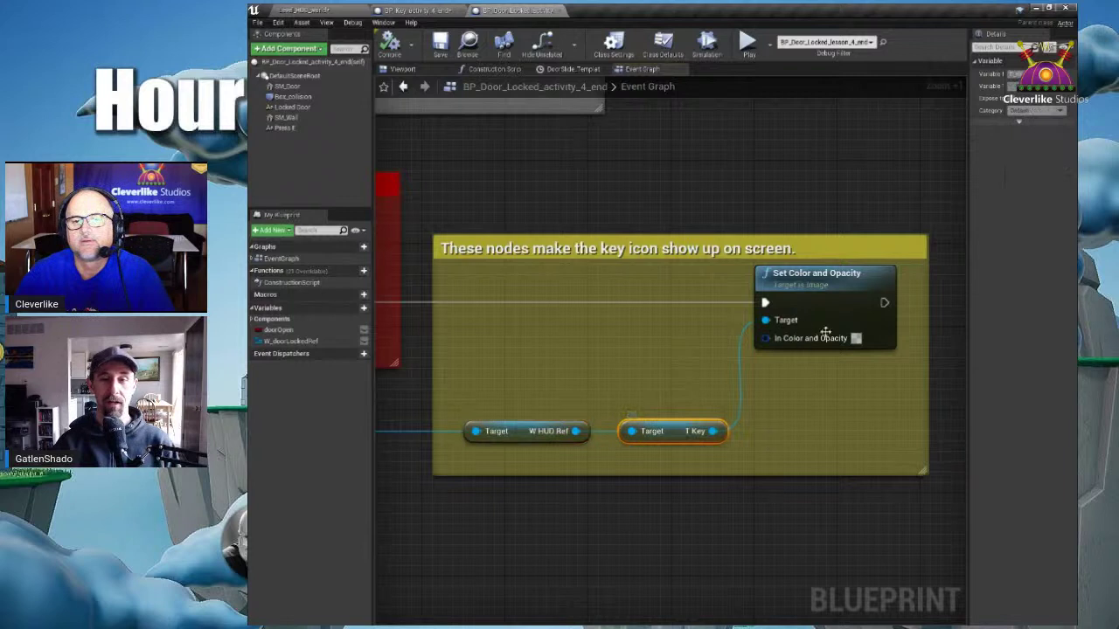
# - Check the alpha of the In Color and Opacity colour on the door's Set Color and Opacity node
pyautogui.click(857, 339)
pyautogui.moveTo(755, 551)
pyautogui.mouseDown()
pyautogui.moveTo(633, 554)
pyautogui.moveTo(667, 584)
pyautogui.mouseUp()
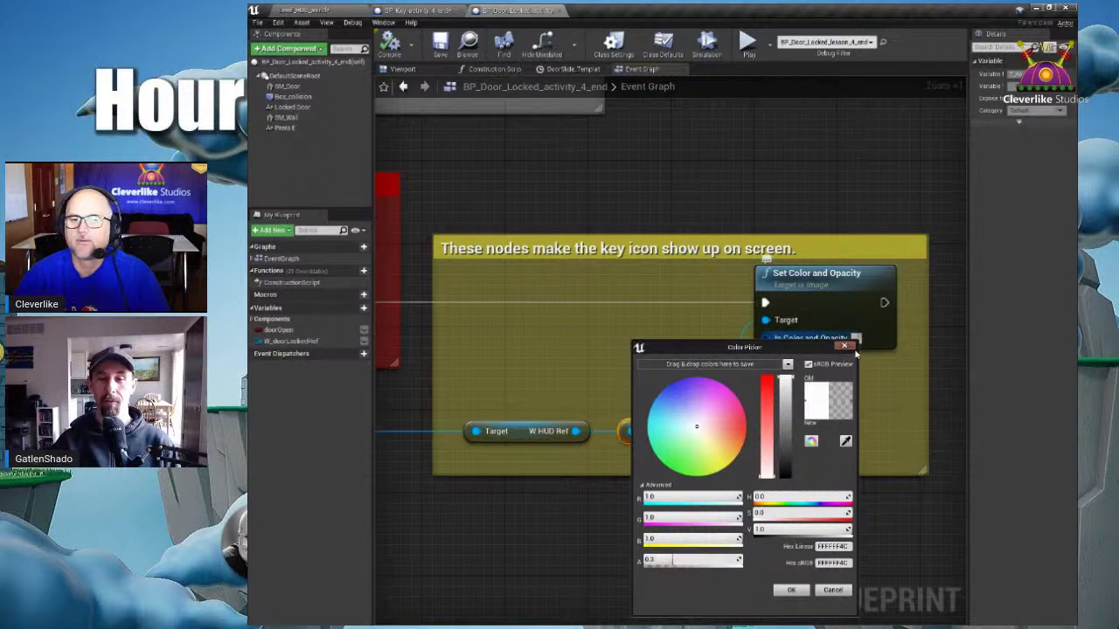
pyautogui.click(844, 346)
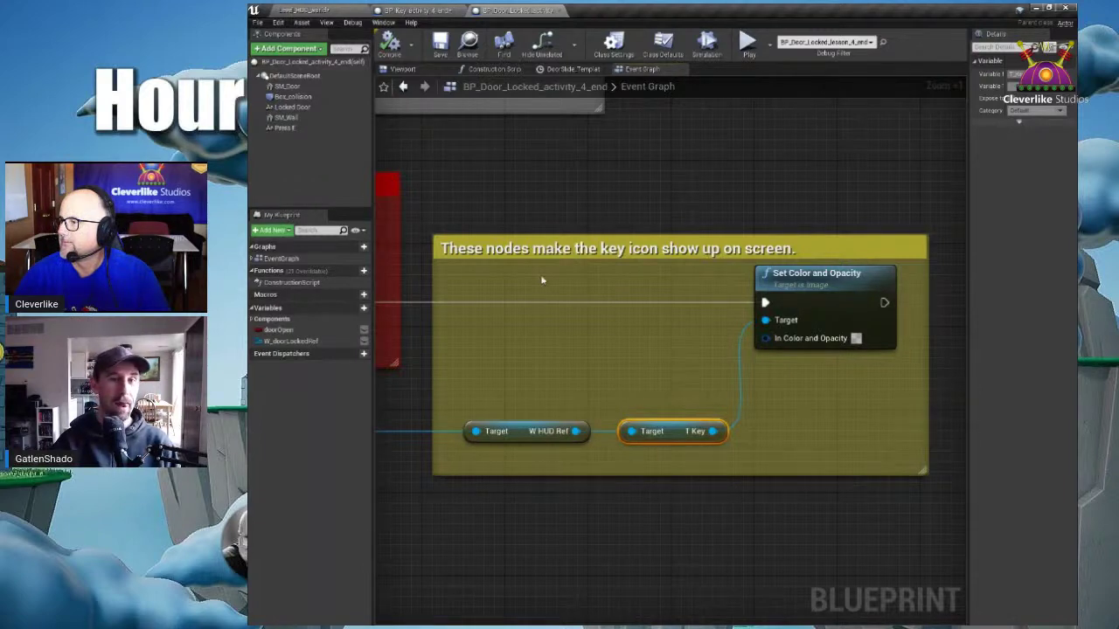
# - Widen the graph area and trace the wire feeding W HUD Ref back to its source before the "Does the player have a key?" group
pyautogui.moveTo(542, 184); pyautogui.dragTo(722, 180, button='right')
pyautogui.scroll(-5, 747, 184)
pyautogui.moveTo(652, 271); pyautogui.dragTo(721, 329, button='right')
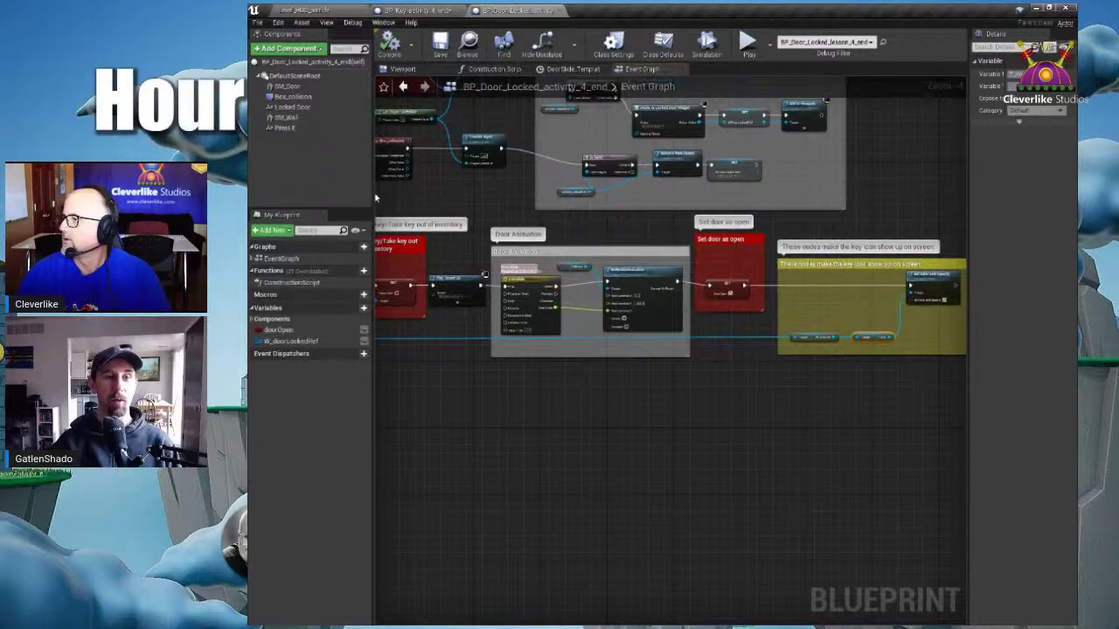
pyautogui.moveTo(374, 196); pyautogui.dragTo(324, 195)
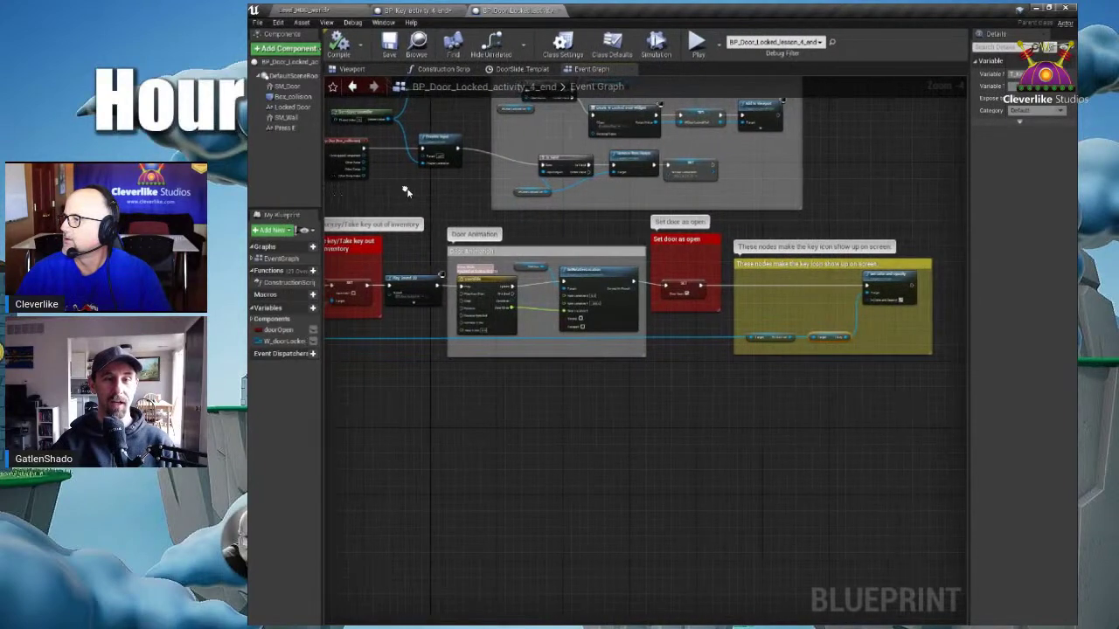
pyautogui.moveTo(447, 190); pyautogui.dragTo(629, 258, button='right')
pyautogui.scroll(-2, 477, 187)
pyautogui.scroll(1, 630, 257)
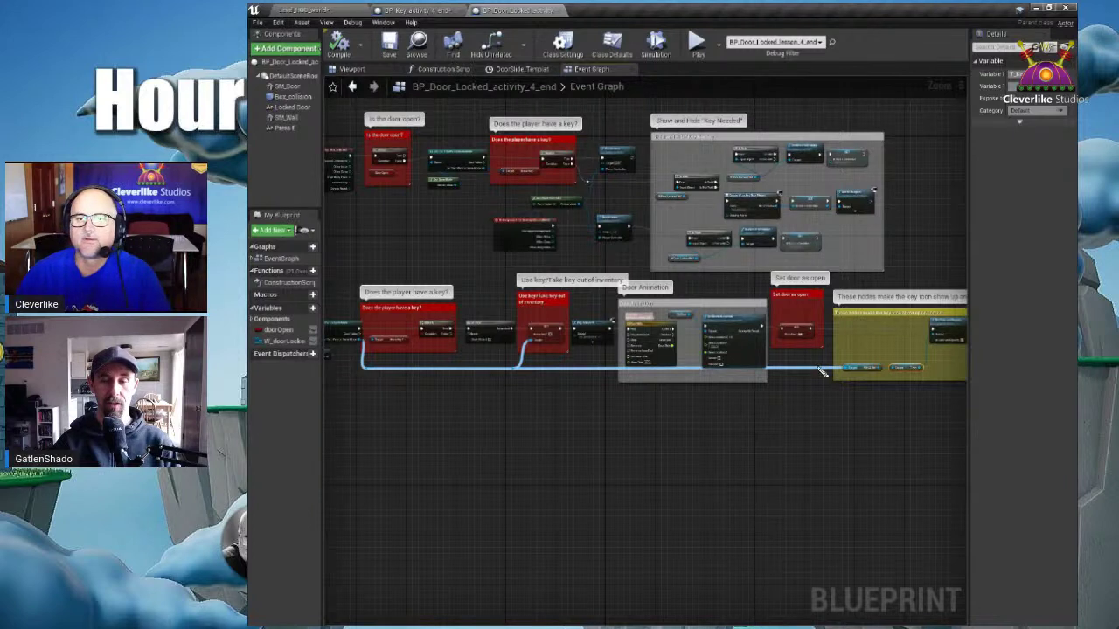
pyautogui.moveTo(839, 374)
pyautogui.mouseDown()
pyautogui.moveTo(395, 374)
pyautogui.moveTo(345, 362)
pyautogui.moveTo(365, 353)
pyautogui.mouseUp()
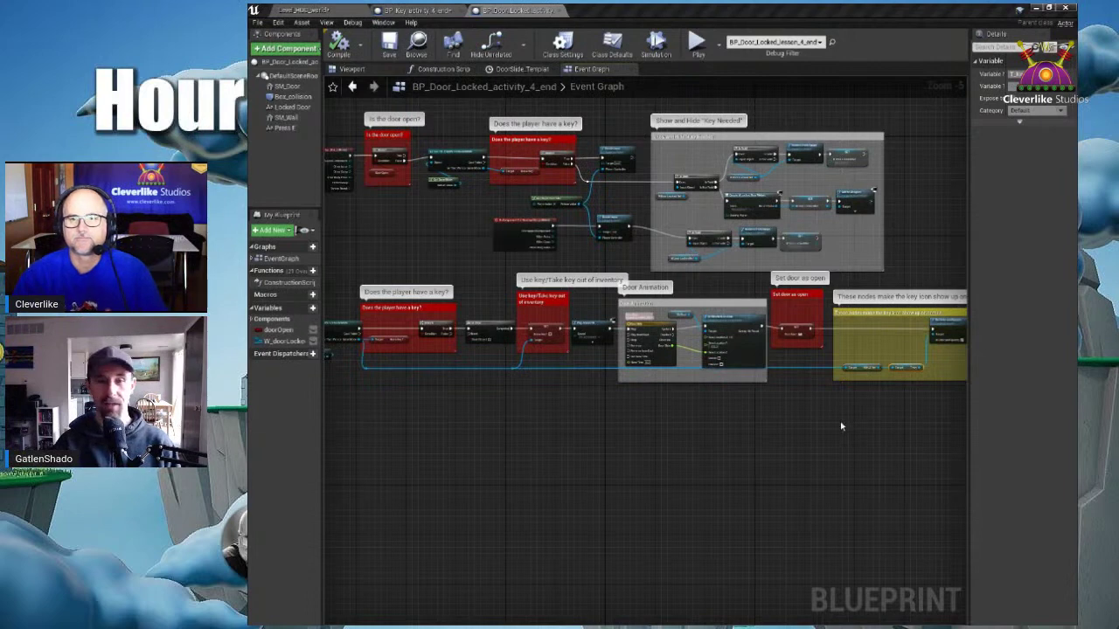
# - Switch to the Player_Controller_Game reference board and pick out the Character, Player Controller and Game images in turn
pyautogui.hotkey('alt', 'Tab')
pyautogui.click(739, 382)
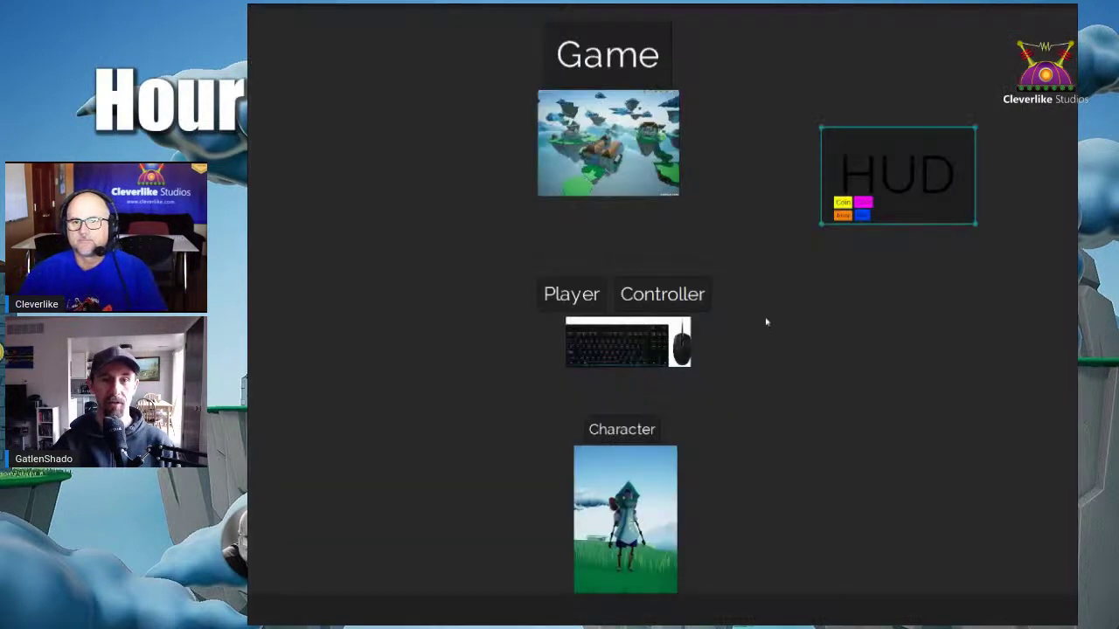
pyautogui.click(659, 510)
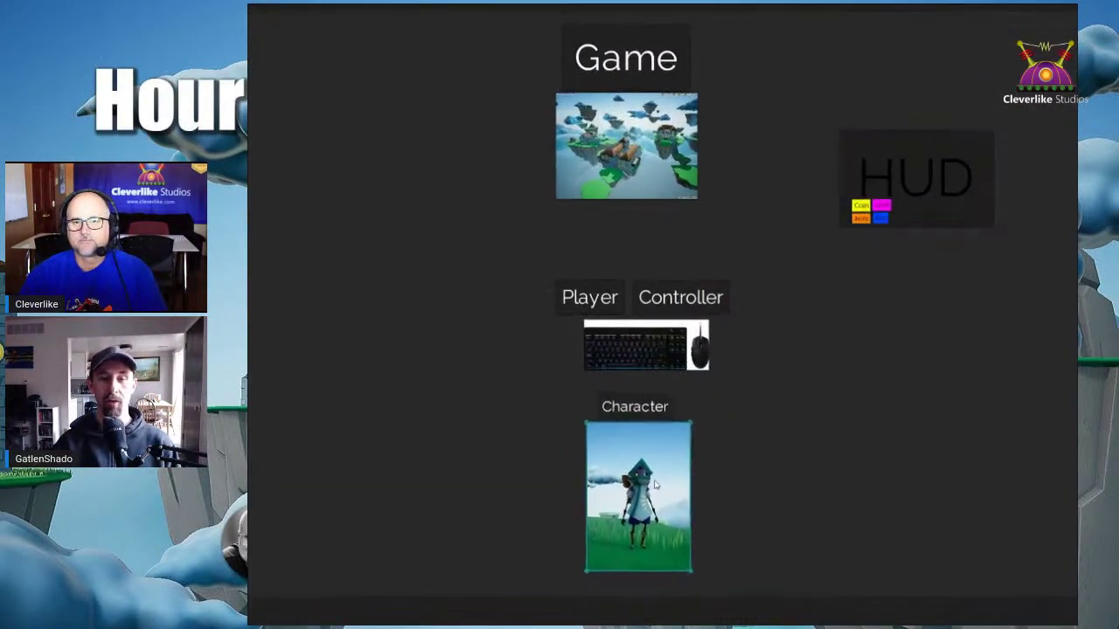
pyautogui.click(665, 348)
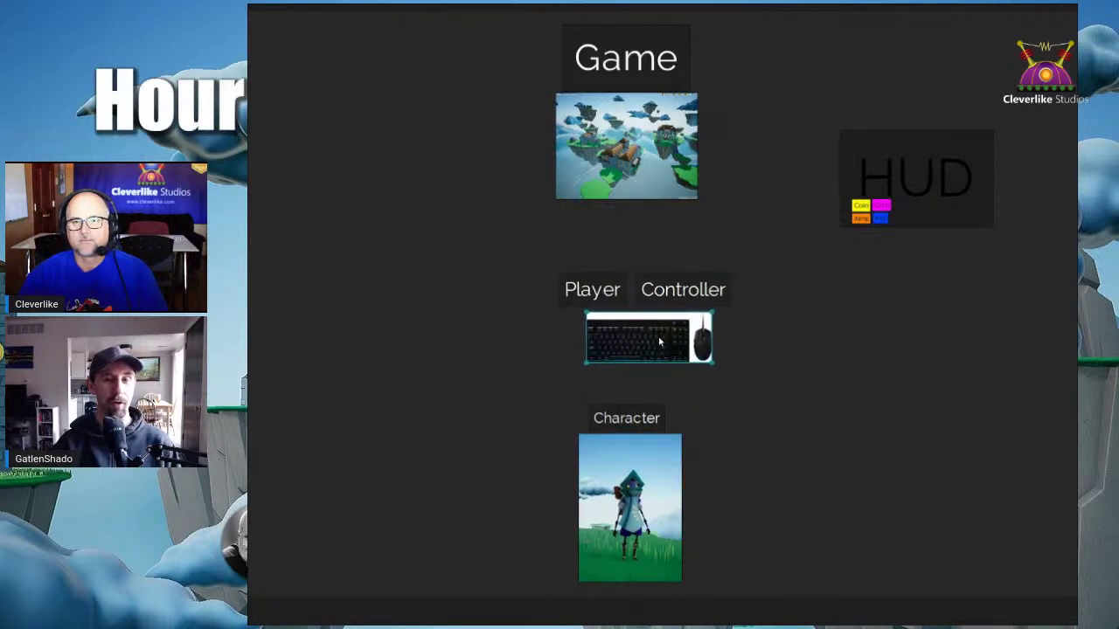
pyautogui.click(649, 189)
pyautogui.moveTo(648, 189); pyautogui.dragTo(653, 184)
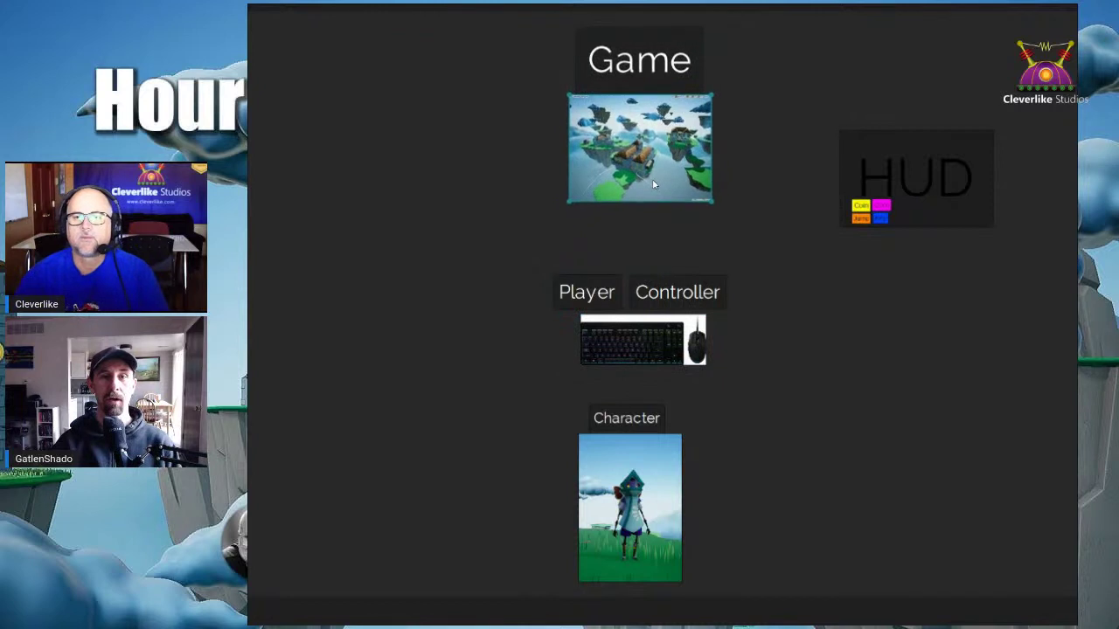
# - Lay the HUD card over the Game image and rearrange its Coin, Gem, Jump and Key labels
pyautogui.moveTo(979, 220); pyautogui.dragTo(700, 191)
pyautogui.scroll(5, 652, 184)
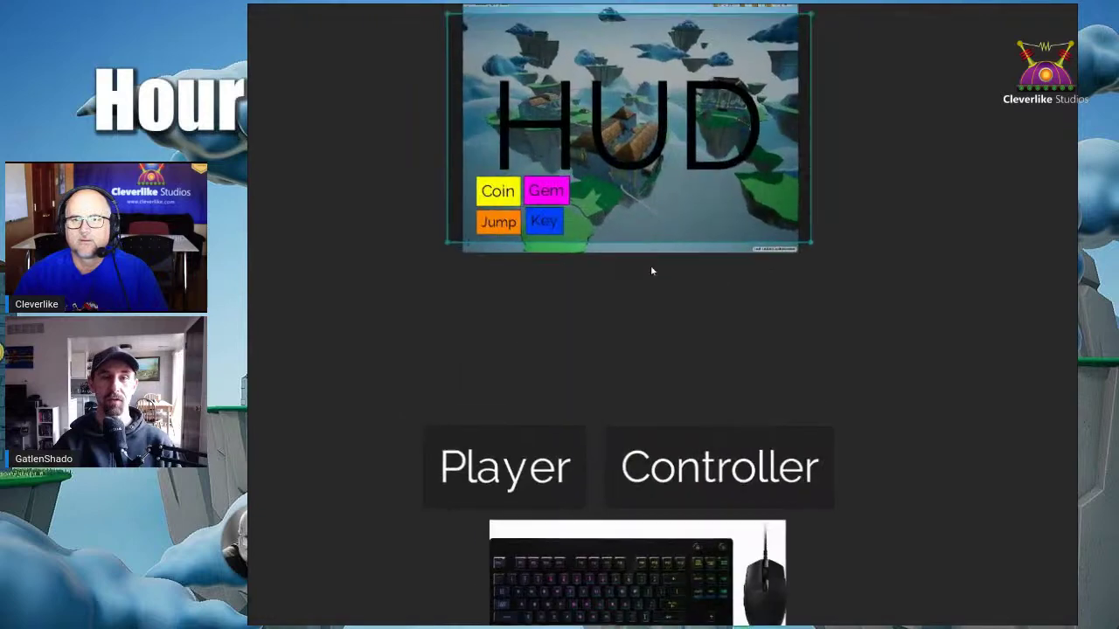
pyautogui.moveTo(687, 433); pyautogui.dragTo(690, 453, button='middle')
pyautogui.moveTo(678, 369)
pyautogui.mouseDown()
pyautogui.moveTo(706, 360)
pyautogui.moveTo(683, 380)
pyautogui.mouseUp()
pyautogui.moveTo(500, 374); pyautogui.dragTo(552, 366)
pyautogui.moveTo(518, 416); pyautogui.dragTo(685, 375)
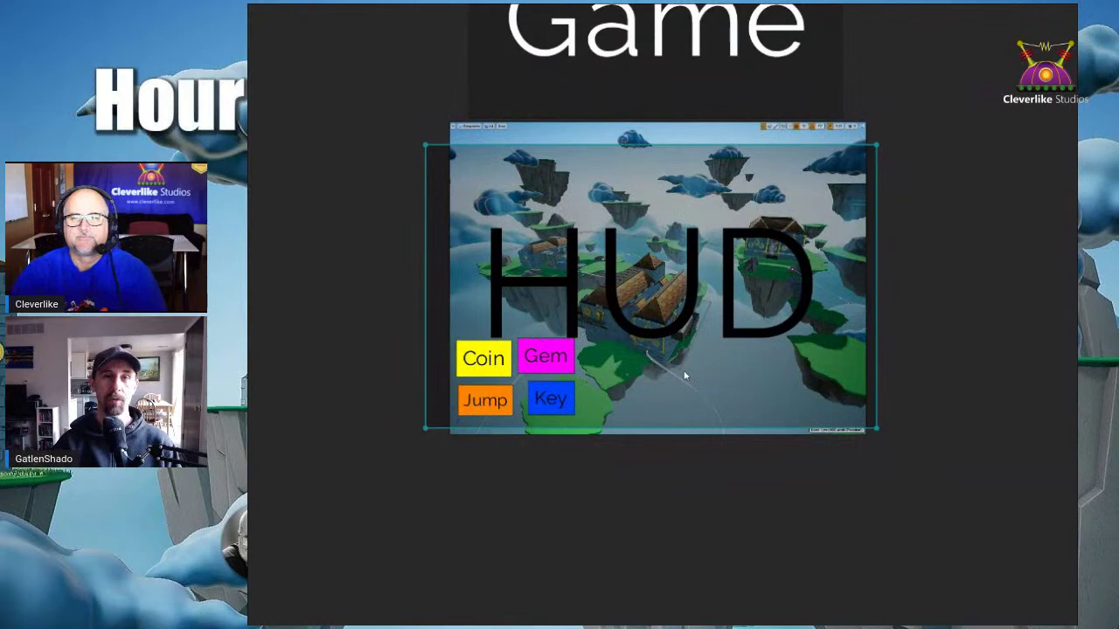
pyautogui.scroll(-5, 722, 356)
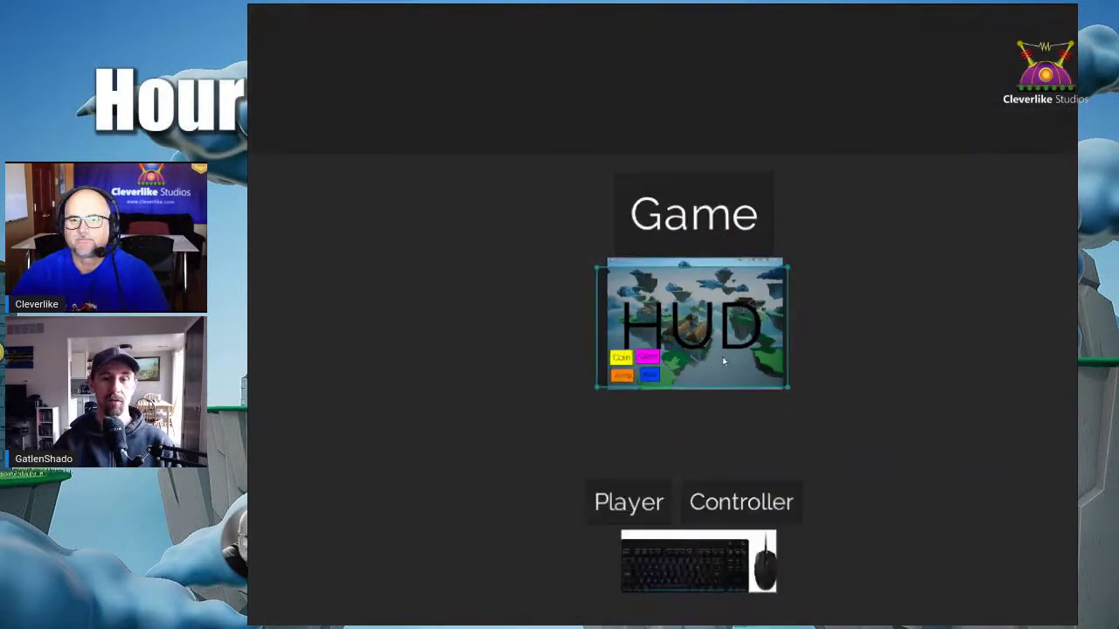
pyautogui.moveTo(734, 367)
pyautogui.mouseDown()
pyautogui.moveTo(736, 456)
pyautogui.moveTo(737, 357)
pyautogui.mouseUp()
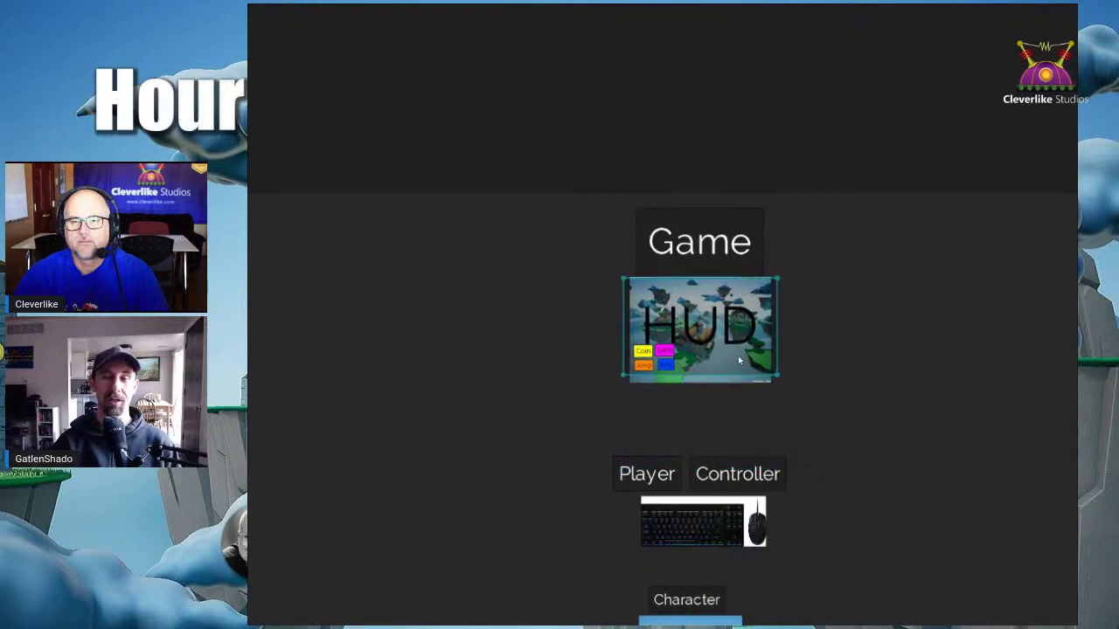
# - Switch back to the Unreal Editor level and select the ThirdPersonGameMode asset in the ThirdPersonBP Blueprints folder
pyautogui.hotkey('alt', 'Tab')
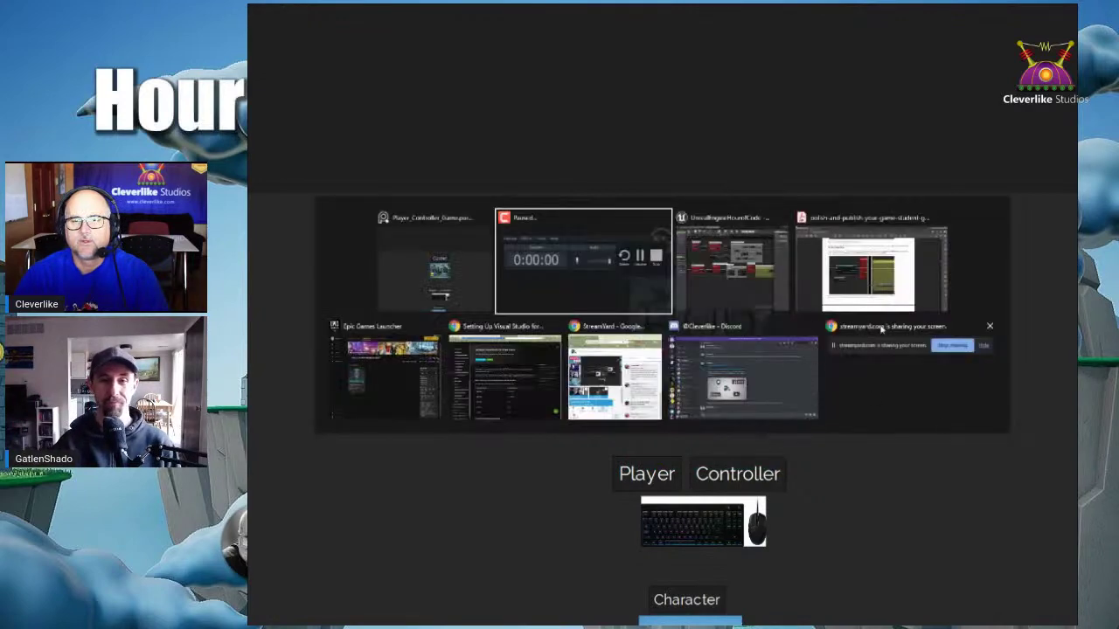
pyautogui.click(720, 293)
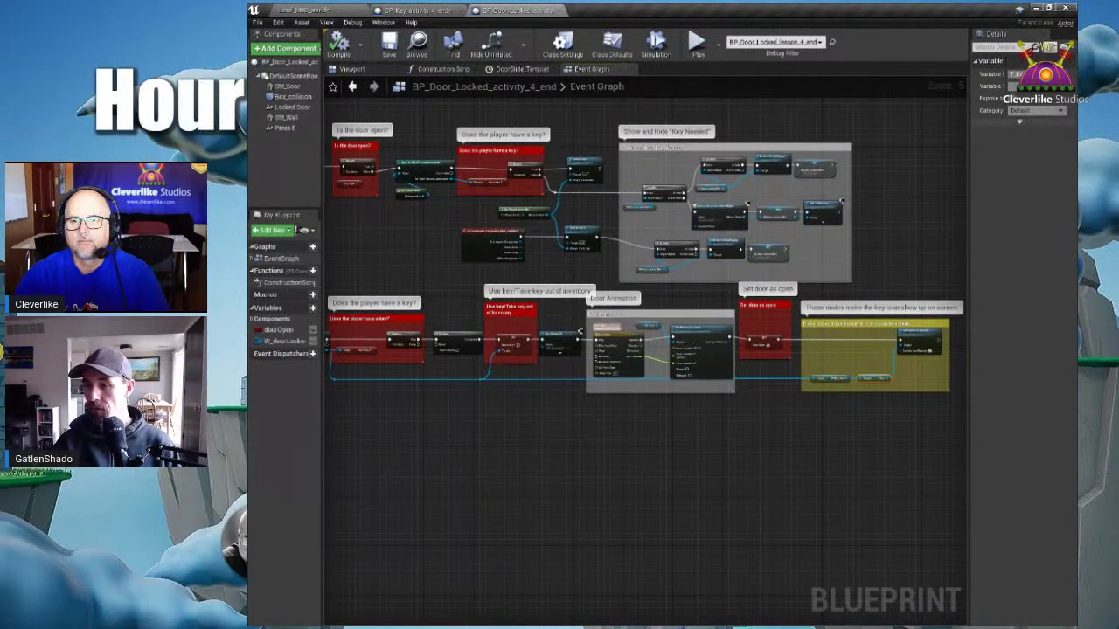
pyautogui.click(322, 8)
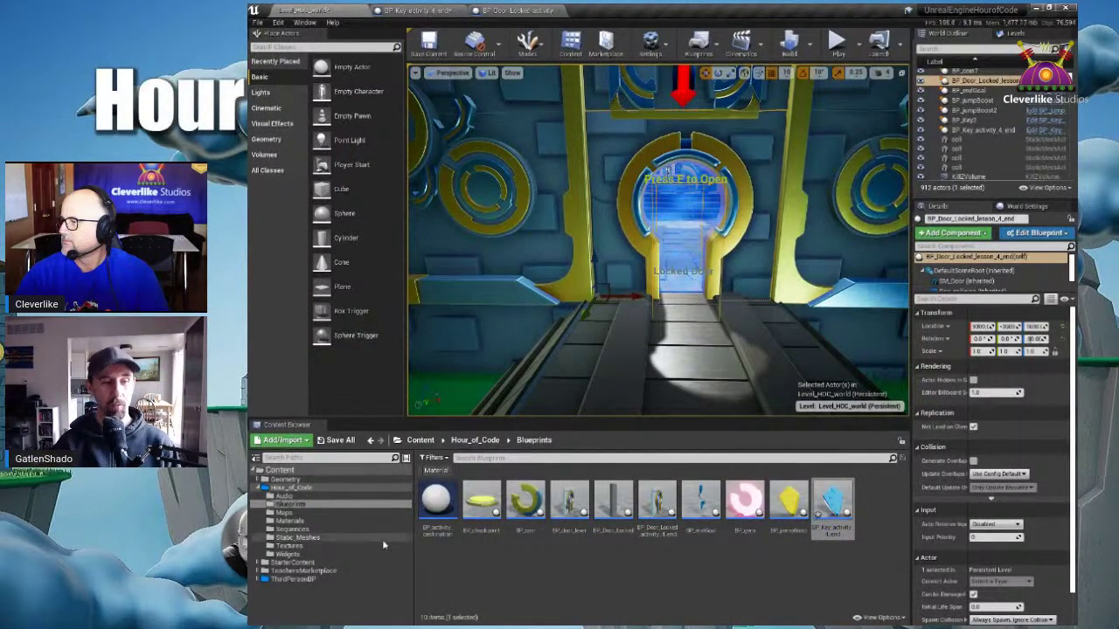
pyautogui.doubleClick(300, 581)
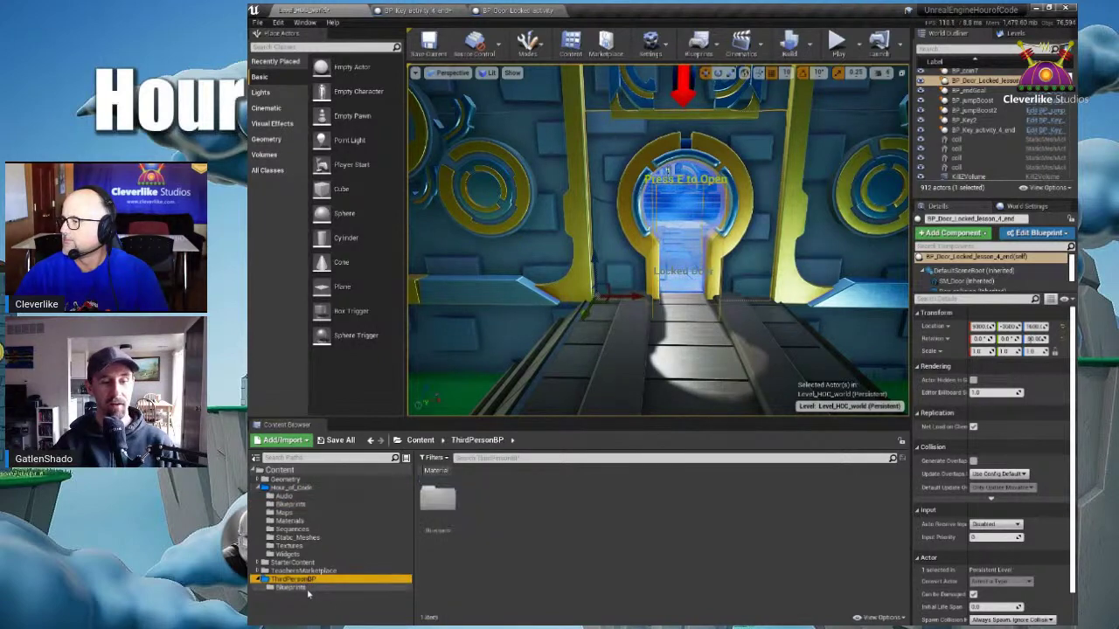
pyautogui.click(305, 588)
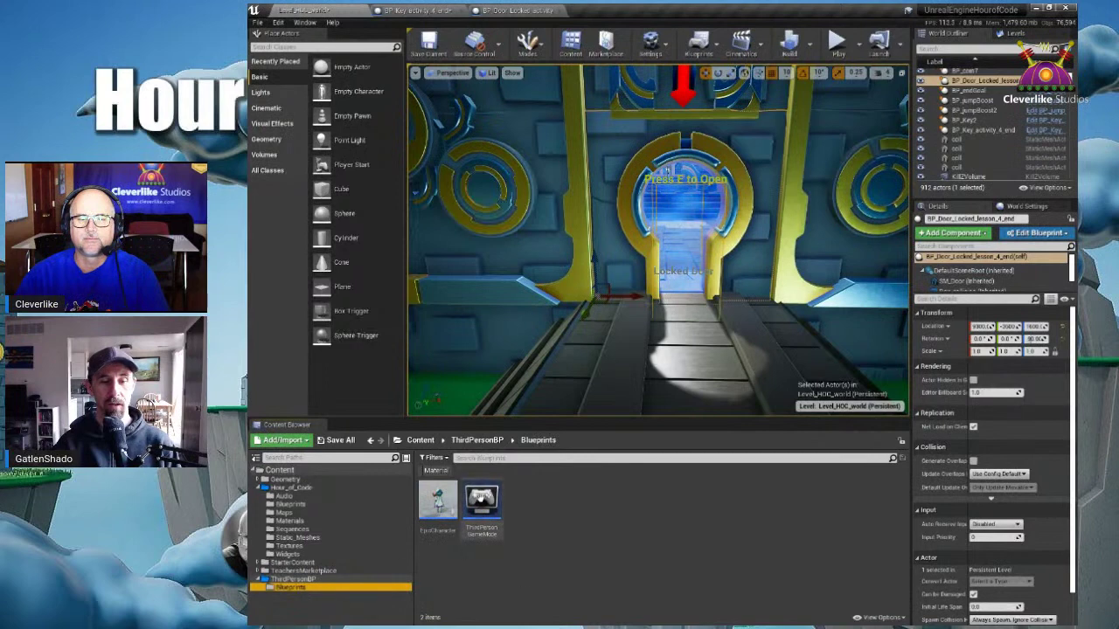
pyautogui.click(483, 504)
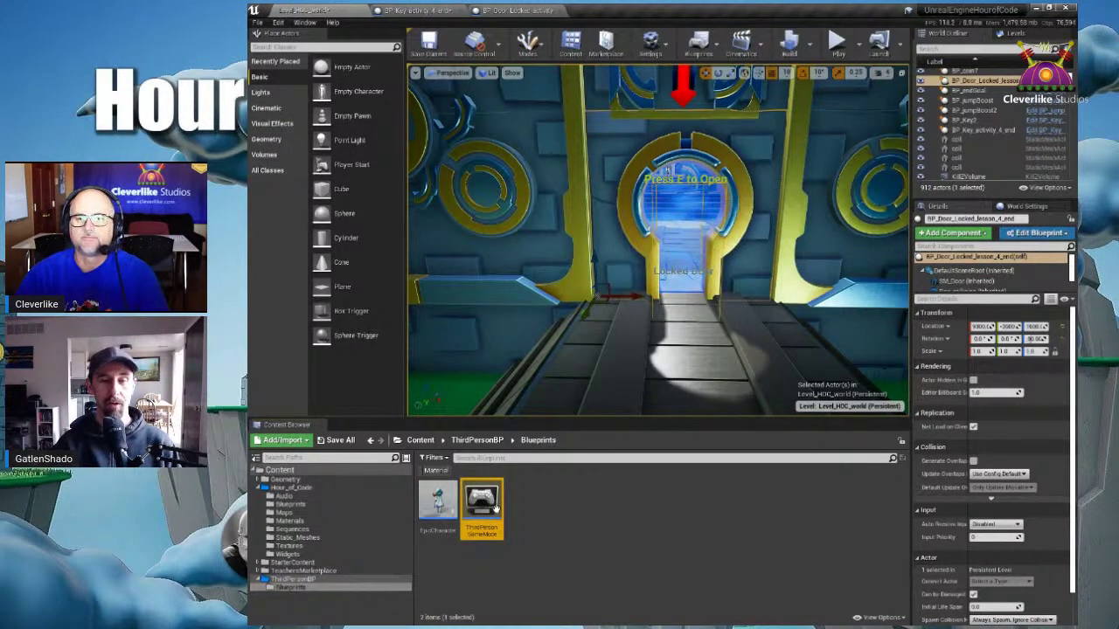
# - Switch to the reference board and move the HUD card off the Game image to the empty space beside it
pyautogui.hotkey('alt', 'Tab')
pyautogui.click(588, 281)
pyautogui.moveTo(667, 329); pyautogui.dragTo(912, 330)
pyautogui.moveTo(708, 327)
pyautogui.mouseDown()
pyautogui.moveTo(658, 323)
pyautogui.moveTo(677, 325)
pyautogui.moveTo(646, 349)
pyautogui.moveTo(659, 333)
pyautogui.moveTo(701, 334)
pyautogui.mouseUp()
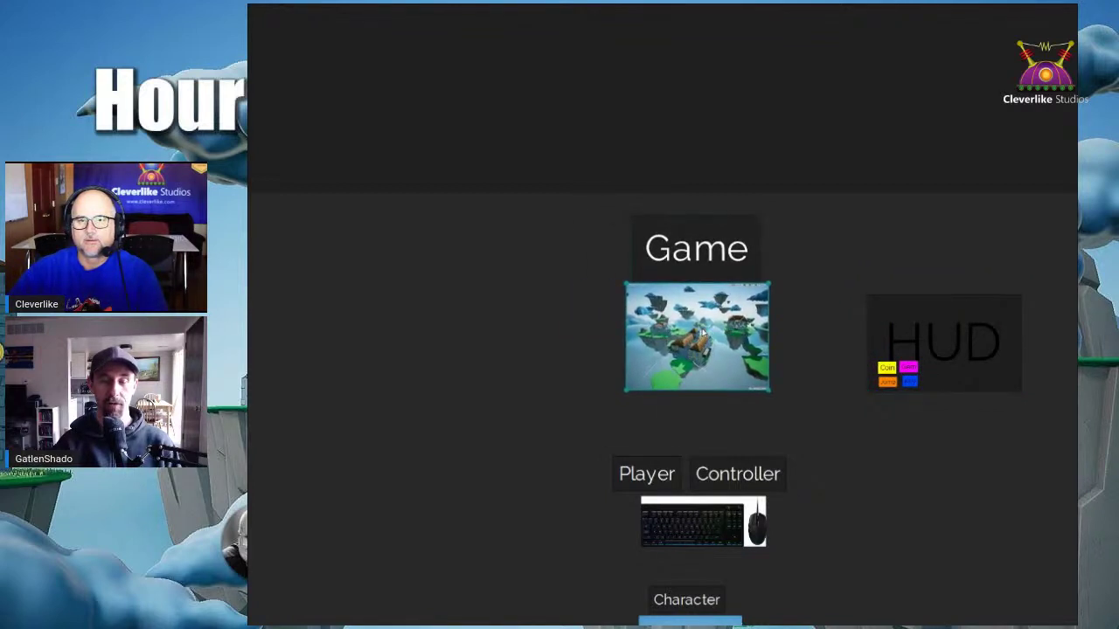
# - Return to the Unreal Editor and open the ThirdPersonGameMode blueprint at its Display HUD group
pyautogui.hotkey('alt', 'Tab')
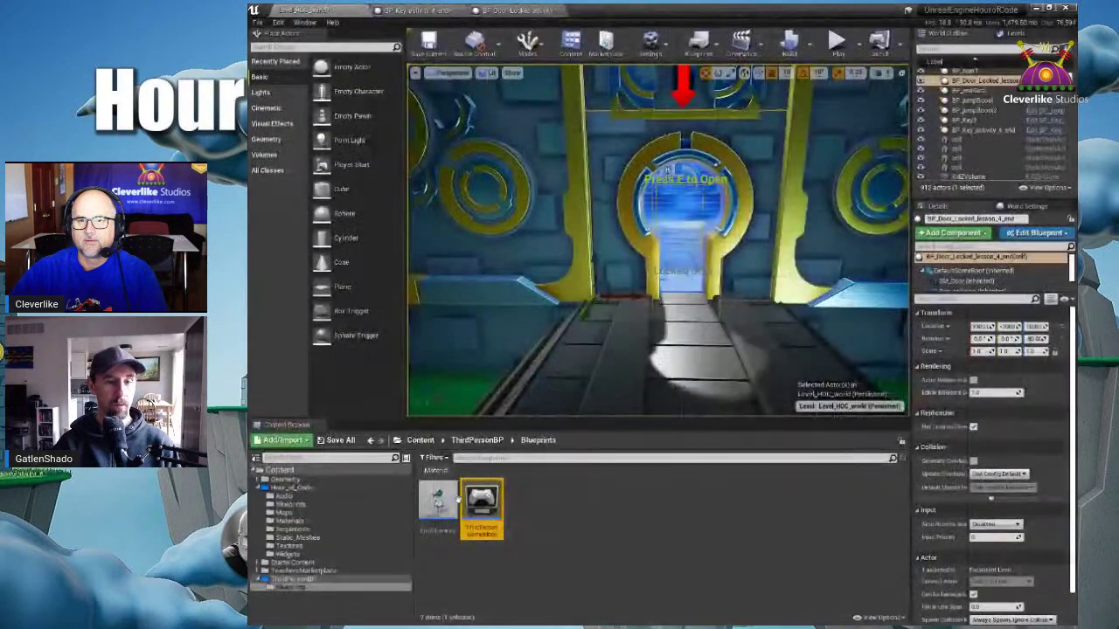
pyautogui.doubleClick(483, 498)
pyautogui.moveTo(462, 503); pyautogui.dragTo(498, 246, button='right')
pyautogui.scroll(5, 529, 315)
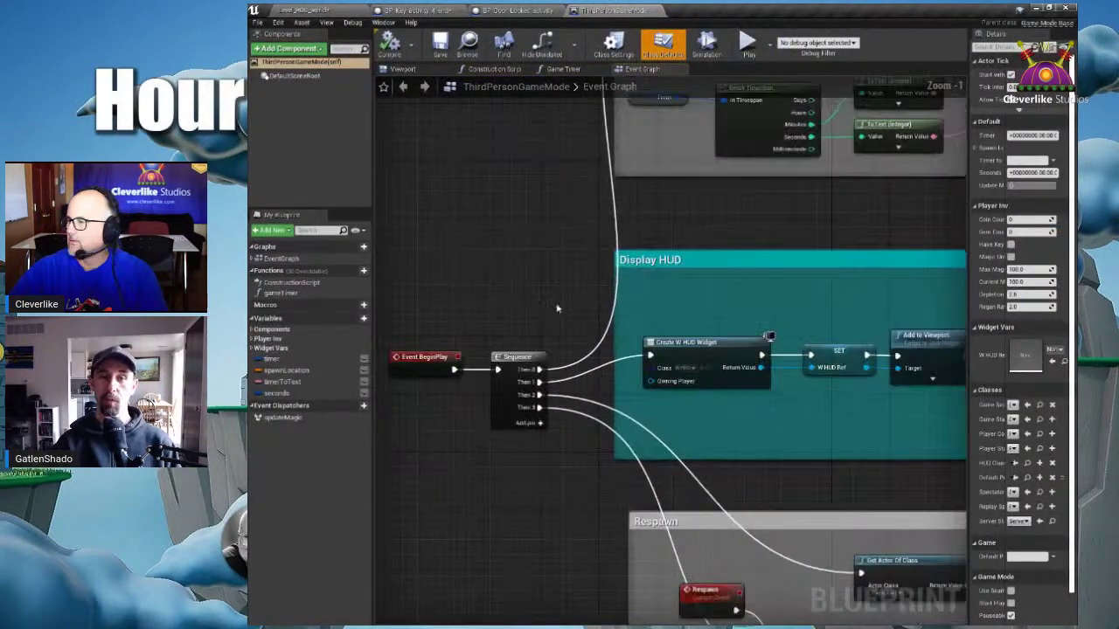
# - Examine the Create W HUD Widget, Set W HUD Ref and Add to Viewport nodes in the Display HUD group
pyautogui.moveTo(513, 239); pyautogui.dragTo(517, 240, button='right')
pyautogui.moveTo(591, 299); pyautogui.dragTo(594, 281)
pyautogui.moveTo(624, 278); pyautogui.dragTo(624, 288)
pyautogui.moveTo(732, 300); pyautogui.dragTo(715, 303)
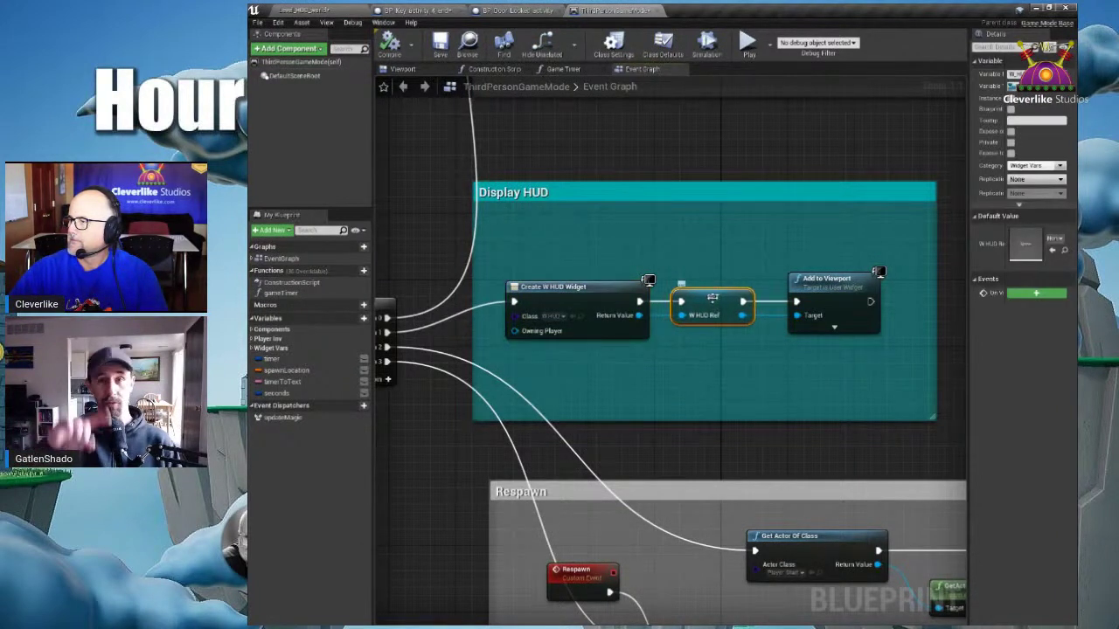
pyautogui.click(815, 294)
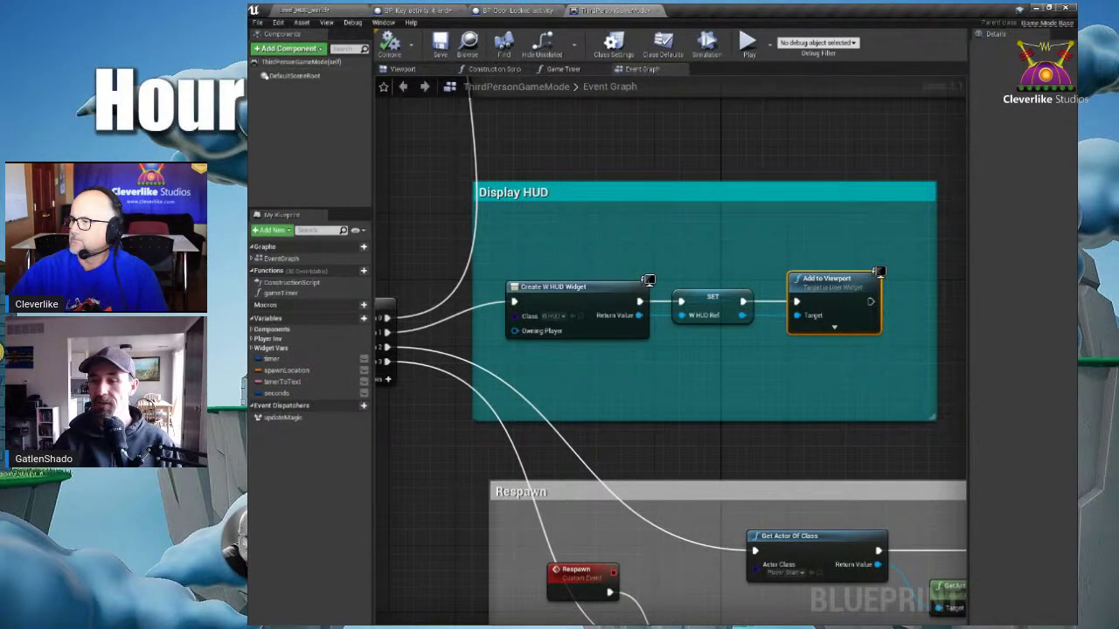
# - Reposition the HUD card beside the Game image on the reference board and switch back to the Unreal Editor
pyautogui.hotkey('alt', 'Tab')
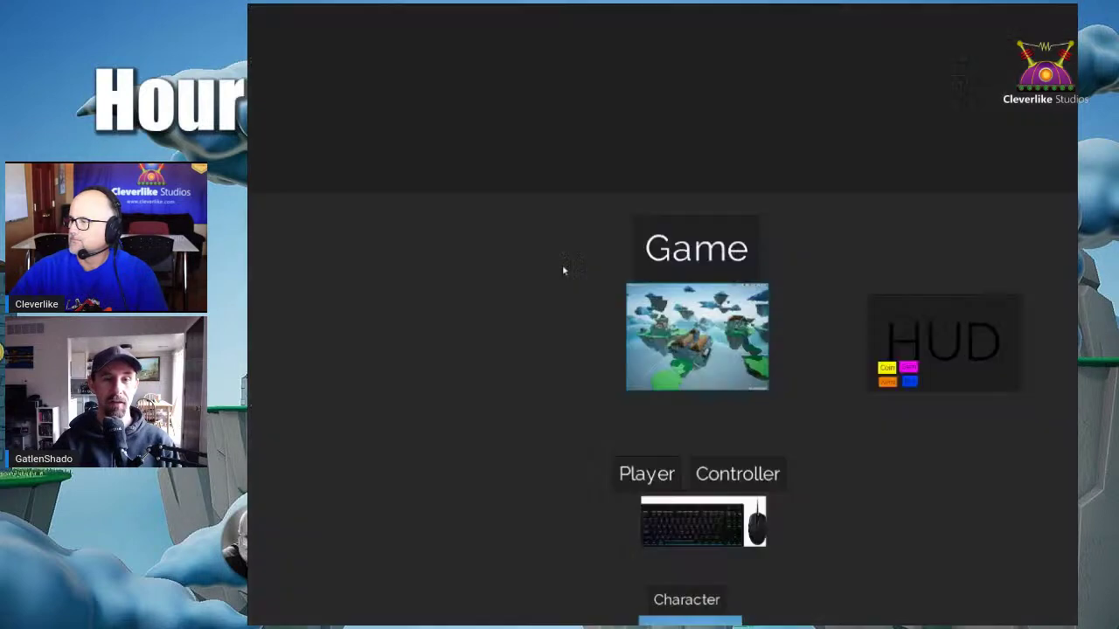
pyautogui.moveTo(935, 297); pyautogui.dragTo(926, 313)
pyautogui.hotkey('alt', 'Tab')
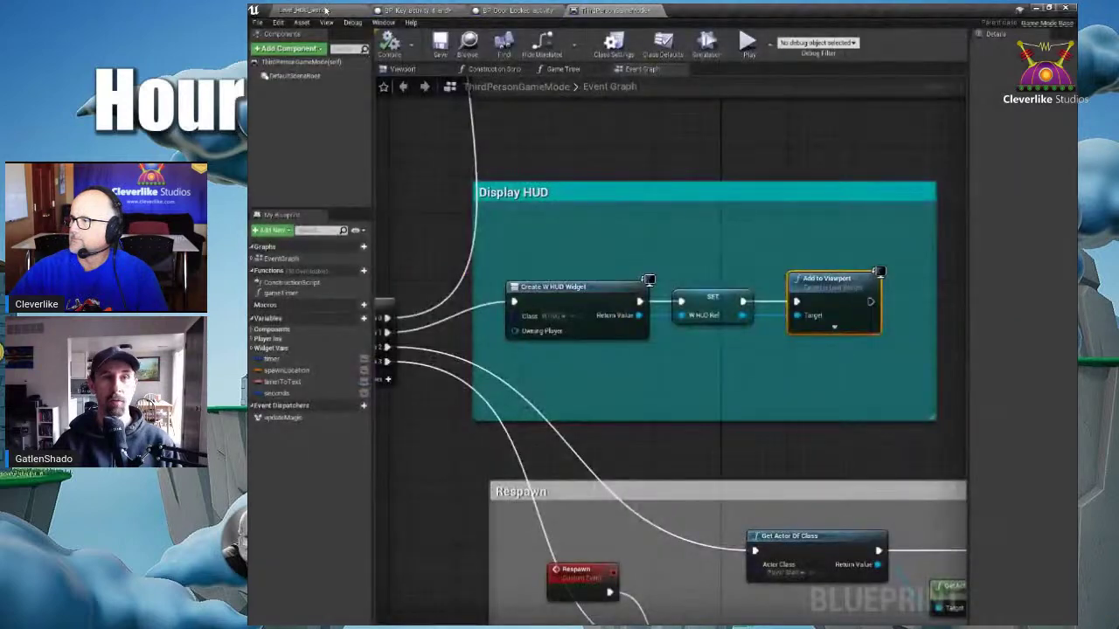
# - Return to the level editor and select the W_HUD asset in Hour_of_Code's Widgets folder, with the asset thumbnails enlarged
pyautogui.click(324, 10)
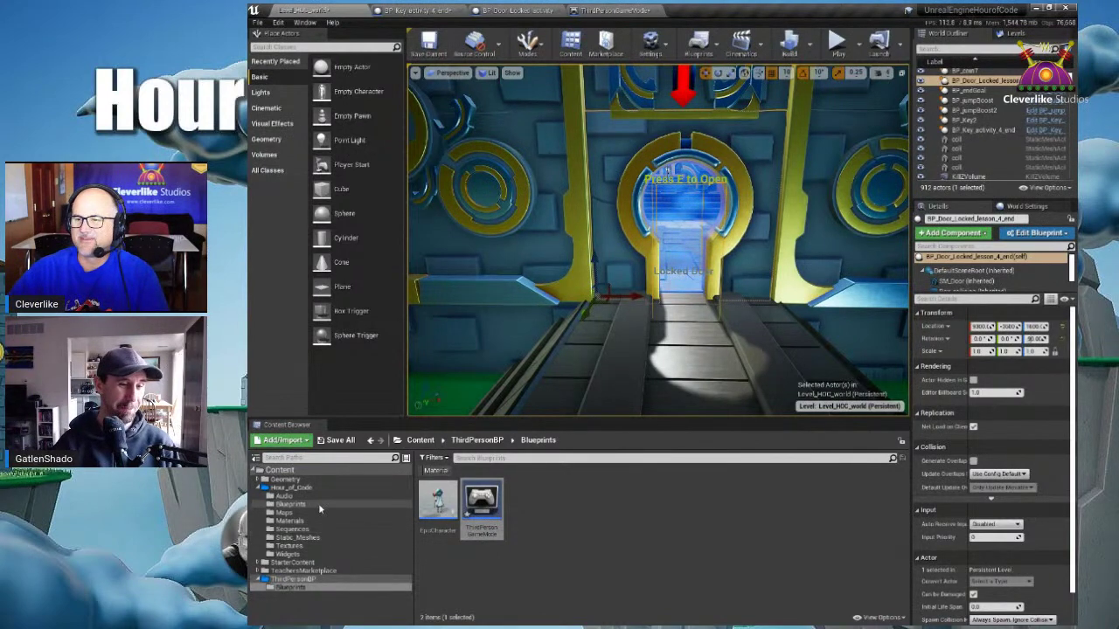
pyautogui.click(337, 553)
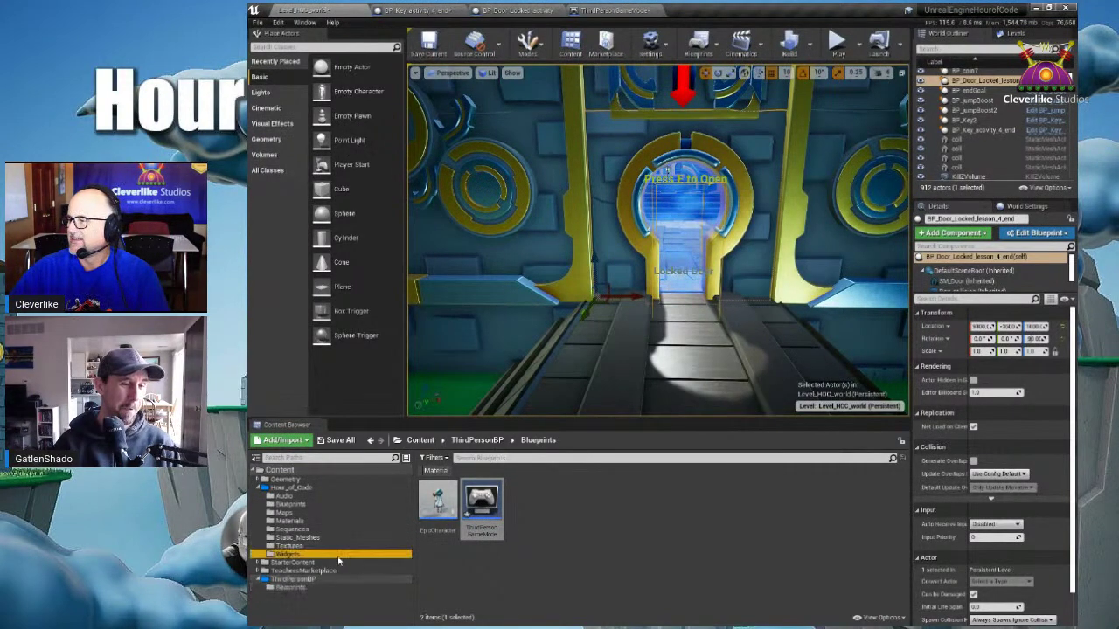
pyautogui.click(323, 488)
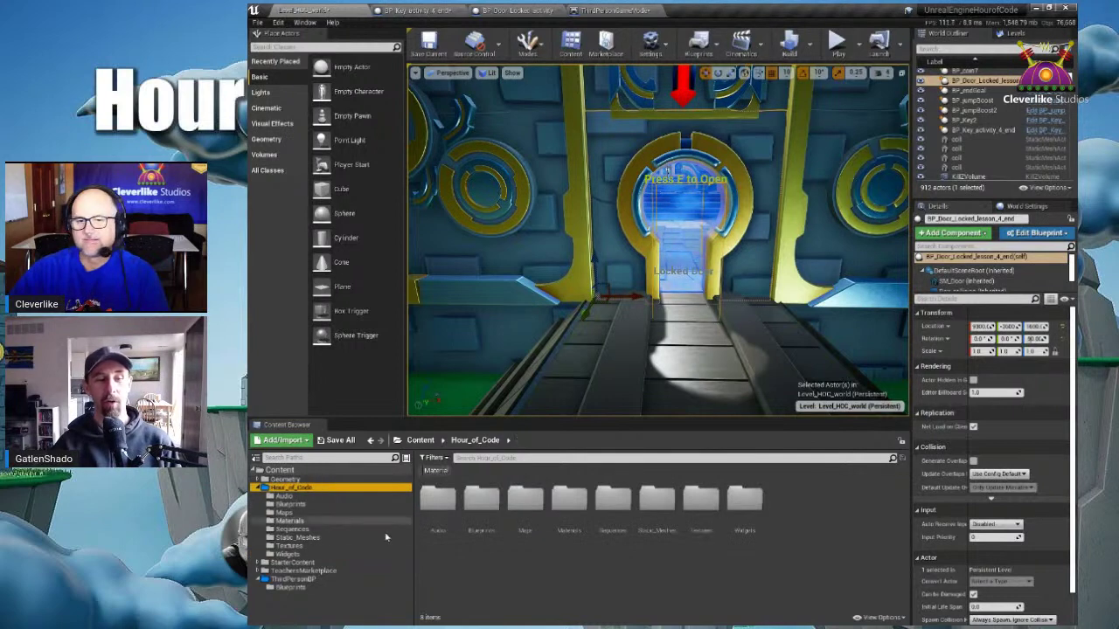
pyautogui.click(296, 554)
pyautogui.keyDown('ctrl'); pyautogui.scroll(3, 524, 583); pyautogui.keyUp('ctrl')
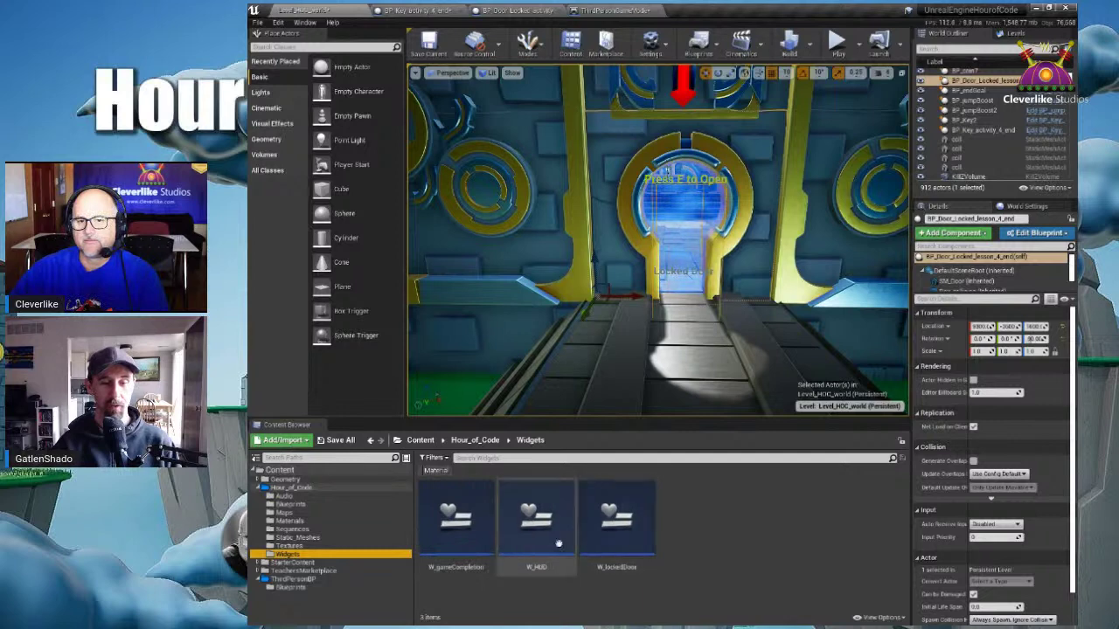
pyautogui.click(537, 524)
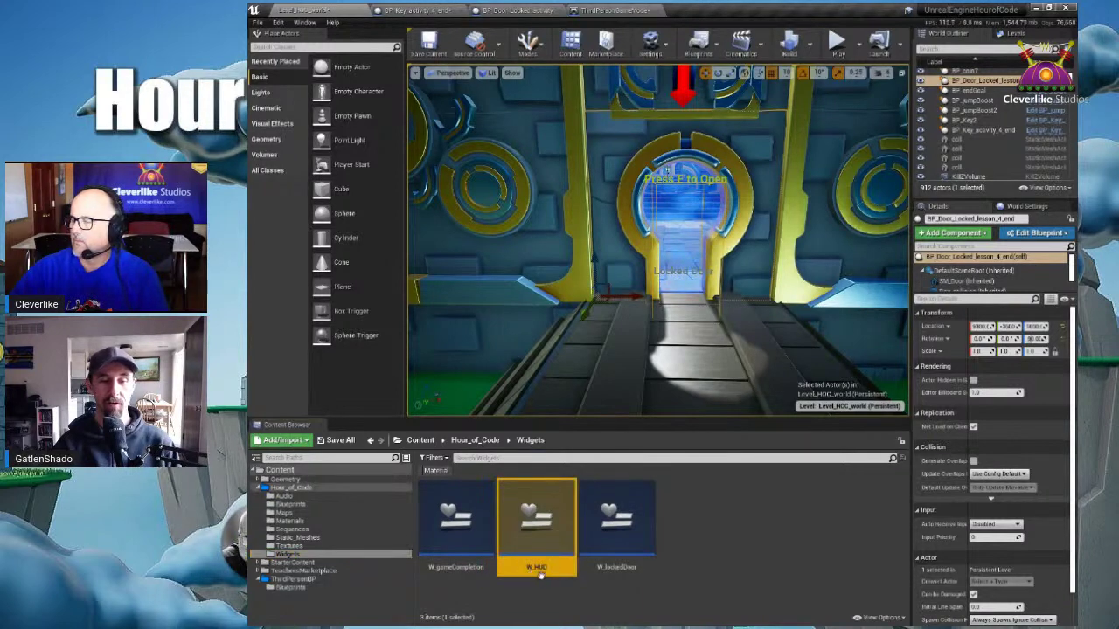
# - Revisit the Create W HUD Widget node in ThirdPersonGameMode, and open the W_HUD widget blueprint from the Widgets folder
pyautogui.click(611, 9)
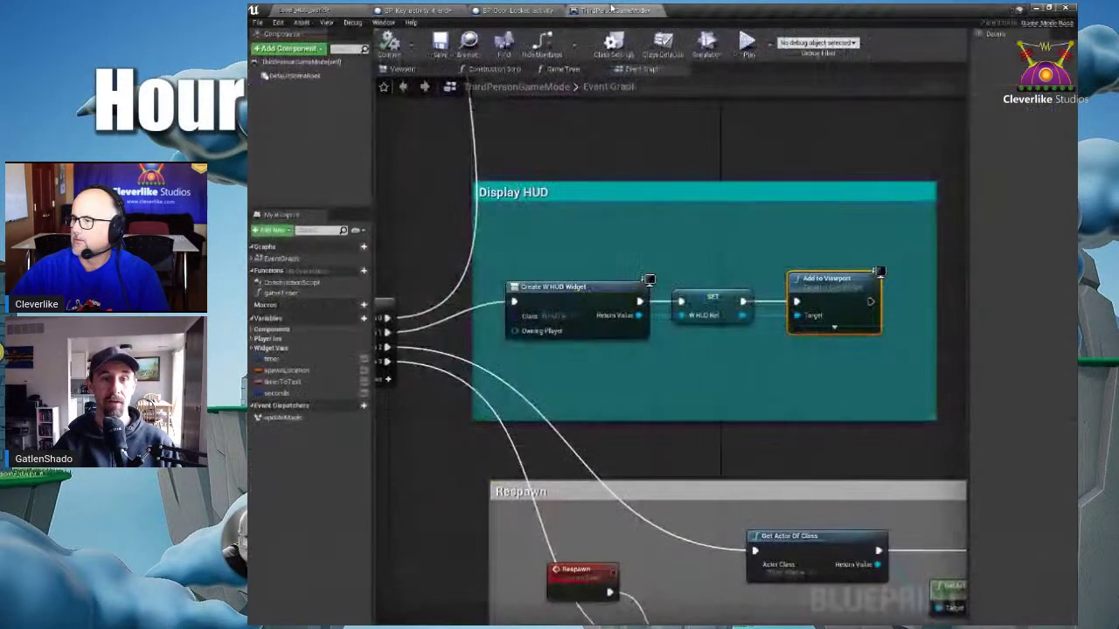
pyautogui.moveTo(591, 300)
pyautogui.mouseDown()
pyautogui.moveTo(587, 273)
pyautogui.moveTo(589, 333)
pyautogui.moveTo(589, 271)
pyautogui.moveTo(588, 307)
pyautogui.mouseUp()
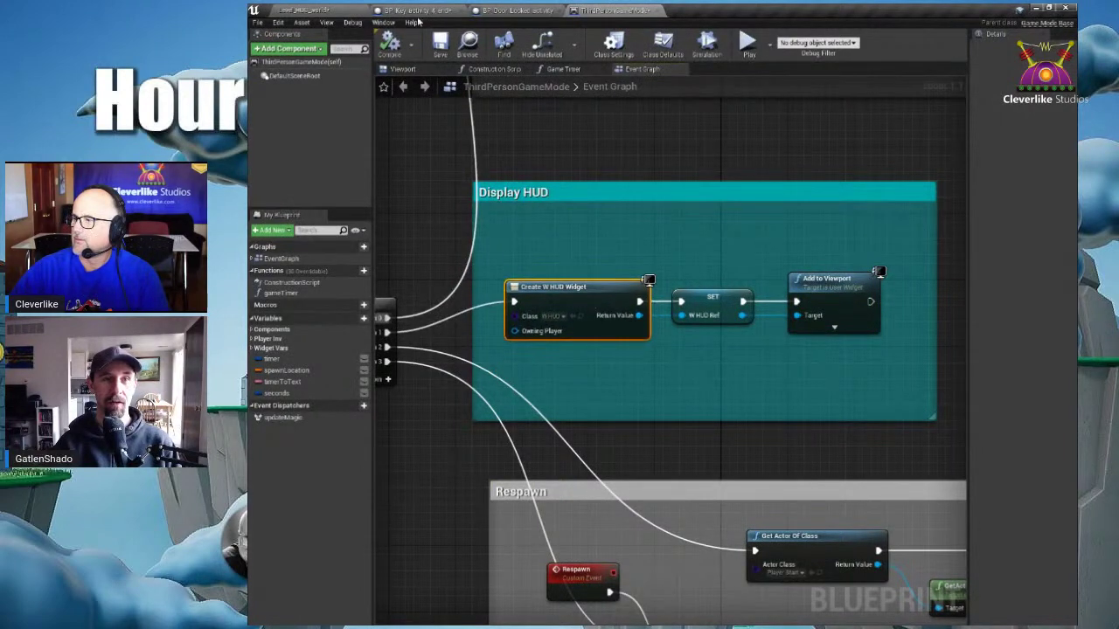
pyautogui.click(308, 10)
pyautogui.doubleClick(537, 518)
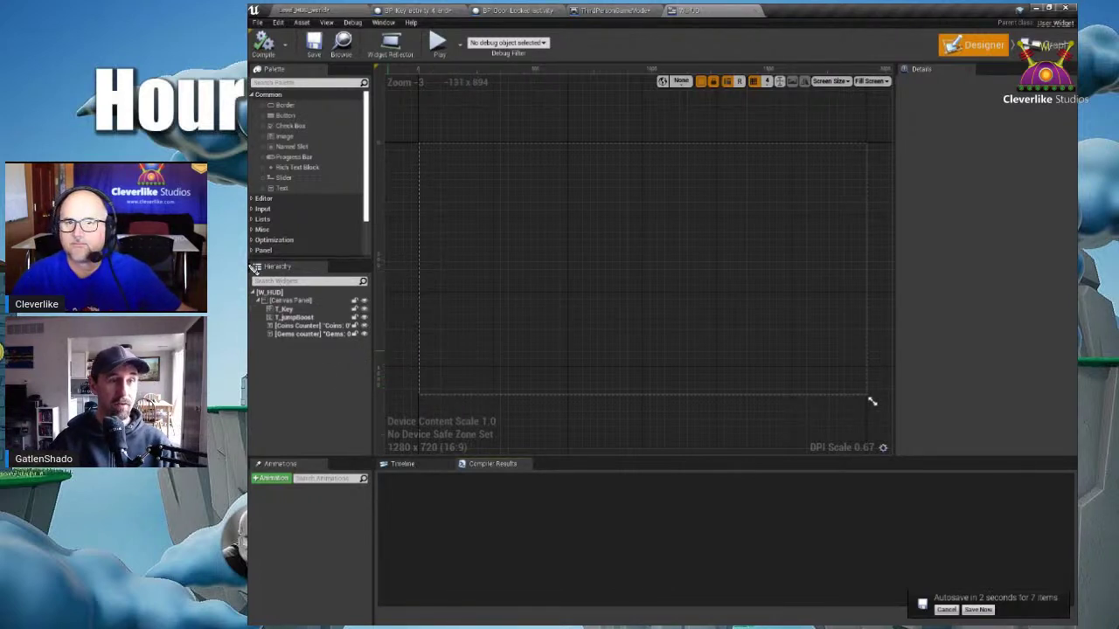
# - Outline the W_HUD widget hierarchy, the canvas boundary and the canvas's lower-left corner in red, and clear the markings
pyautogui.moveTo(250, 261)
pyautogui.mouseDown()
pyautogui.moveTo(346, 387)
pyautogui.moveTo(374, 459)
pyautogui.mouseUp()
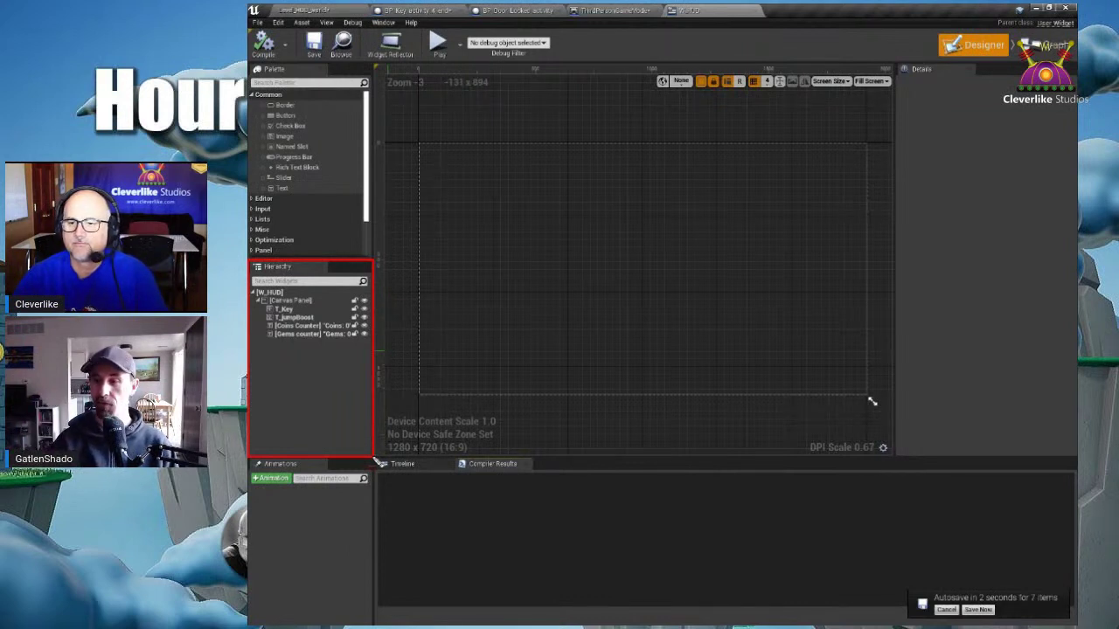
pyautogui.moveTo(385, 77)
pyautogui.mouseDown()
pyautogui.moveTo(474, 218)
pyautogui.moveTo(770, 409)
pyautogui.moveTo(892, 456)
pyautogui.mouseUp()
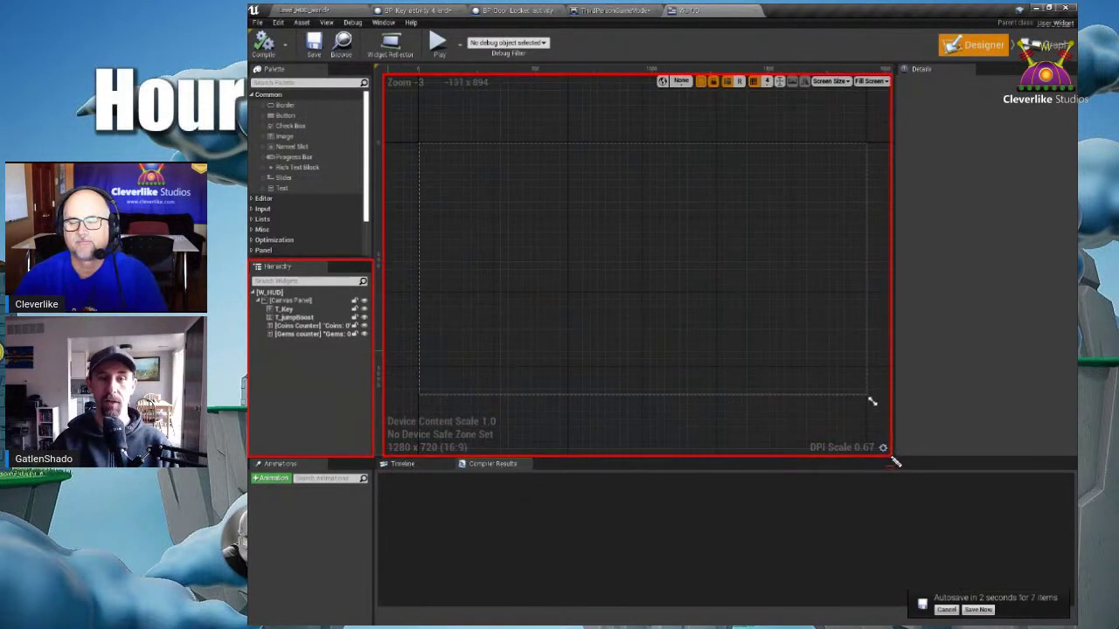
pyautogui.moveTo(420, 143)
pyautogui.mouseDown()
pyautogui.moveTo(633, 285)
pyautogui.moveTo(871, 403)
pyautogui.mouseUp()
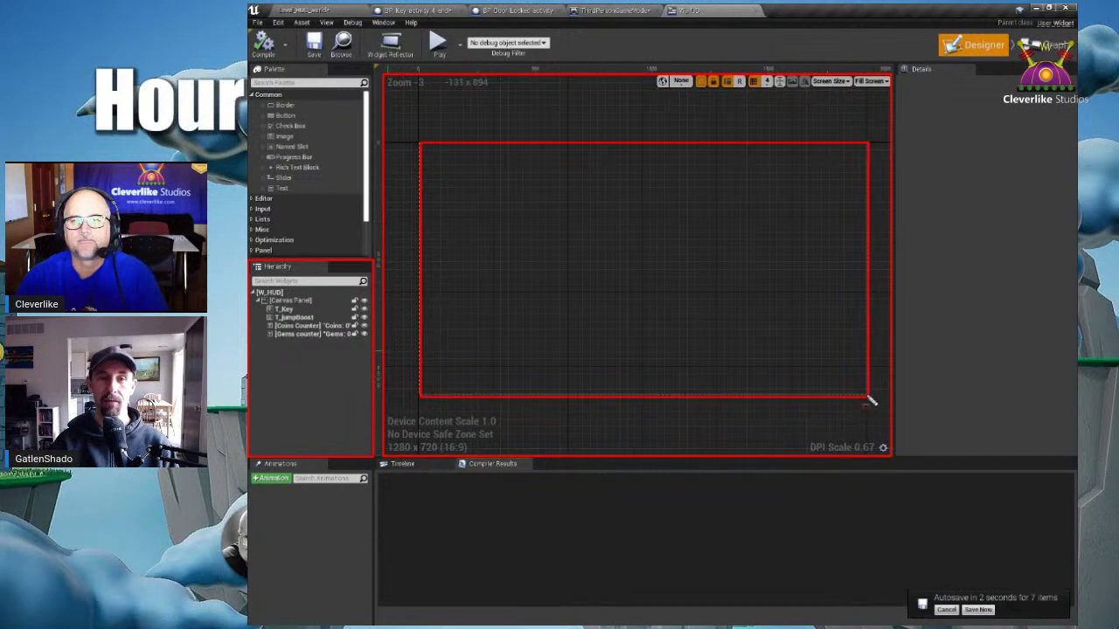
pyautogui.hotkey('ctrl', 'z')
pyautogui.hotkey('ctrl', 'z')
pyautogui.hotkey('ctrl', 'z')
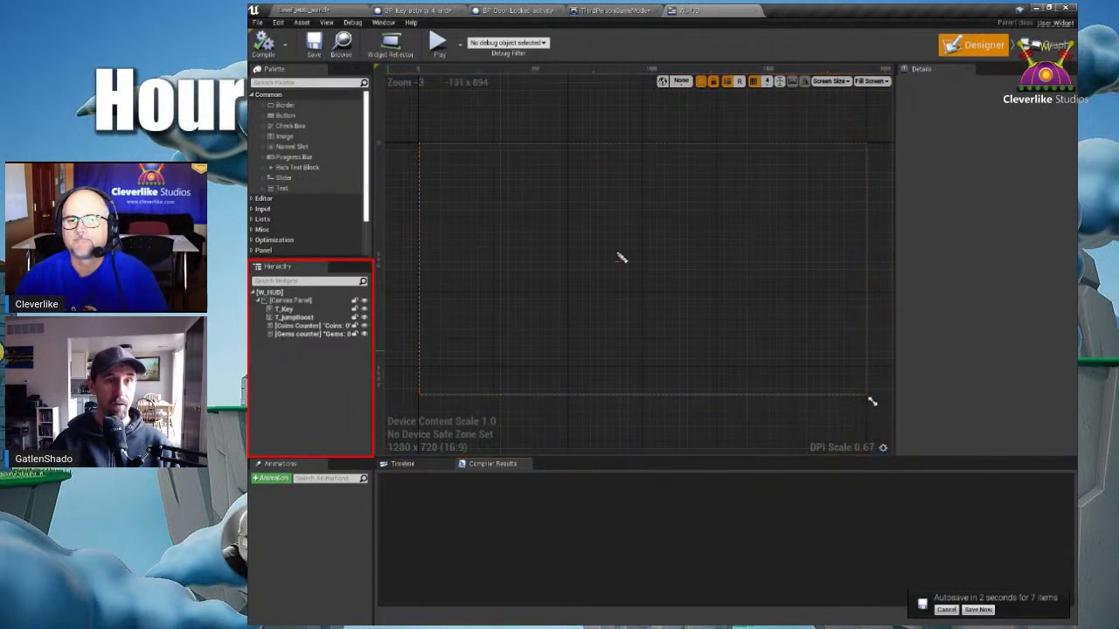
pyautogui.moveTo(418, 143)
pyautogui.mouseDown()
pyautogui.moveTo(589, 267)
pyautogui.moveTo(876, 403)
pyautogui.mouseUp()
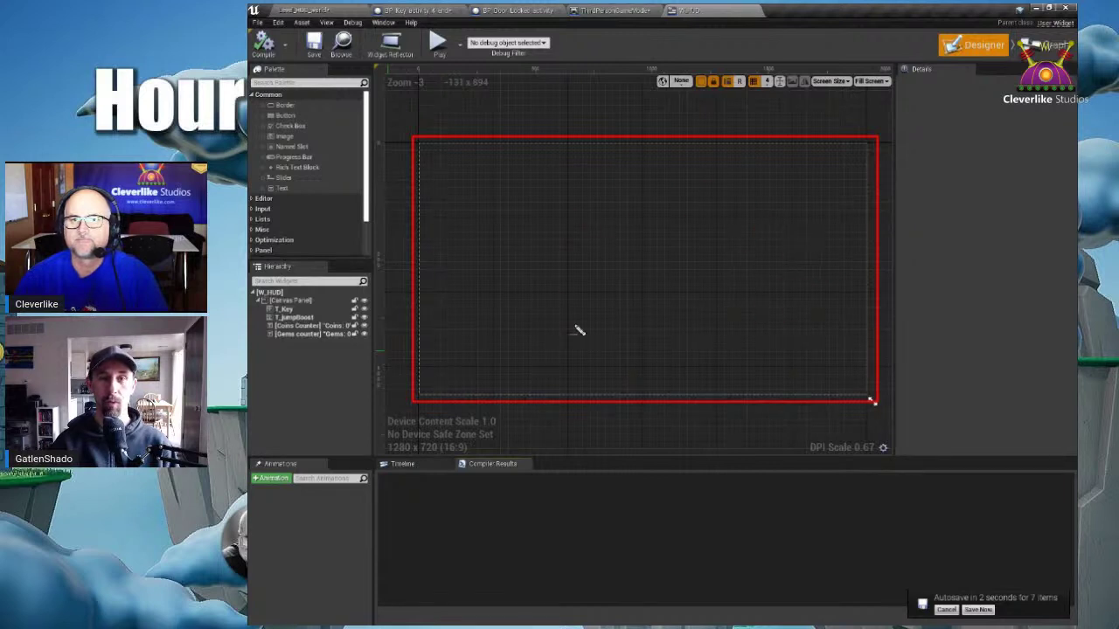
pyautogui.moveTo(418, 336); pyautogui.dragTo(566, 400)
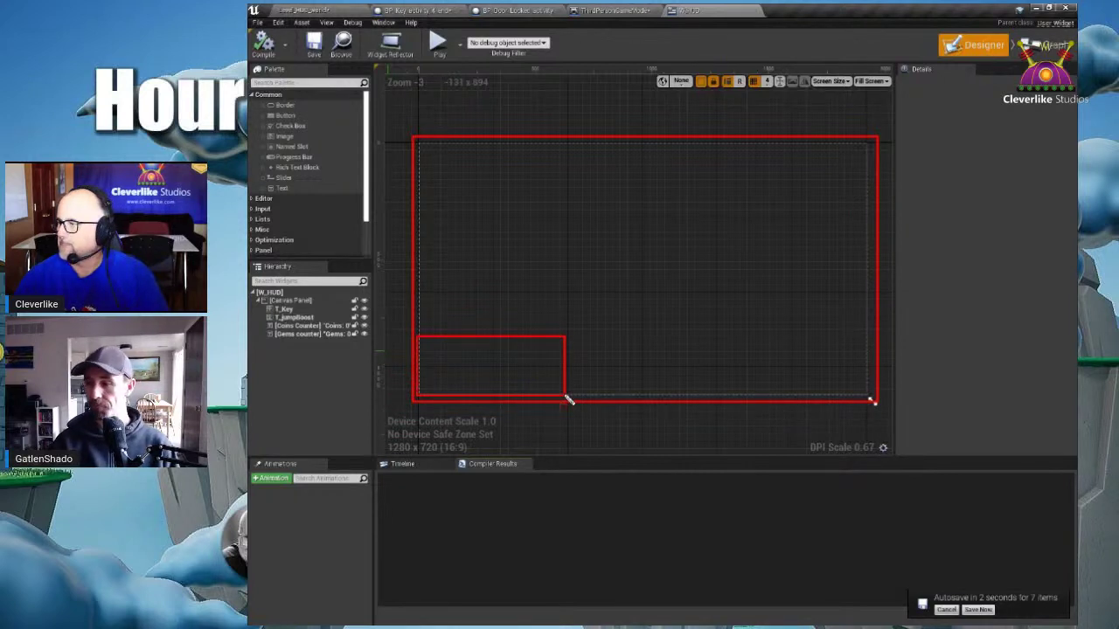
pyautogui.press('Escape')
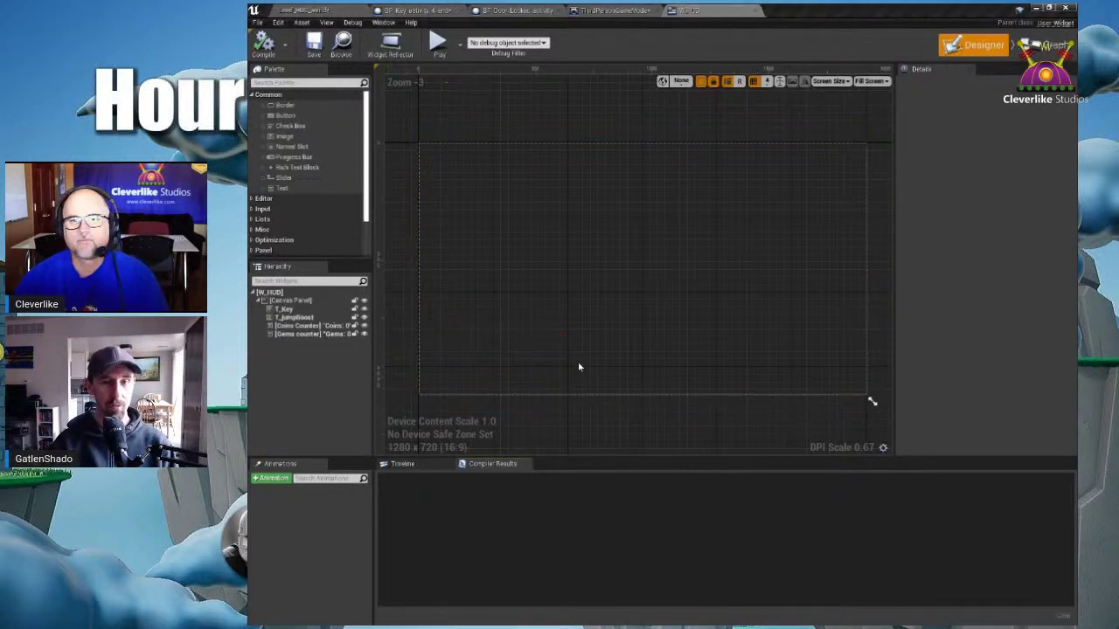
# - Outline the widget's details area and the Designer and Graph mode switch in red, and clear the markings
pyautogui.moveTo(894, 60)
pyautogui.mouseDown()
pyautogui.moveTo(967, 192)
pyautogui.moveTo(1076, 455)
pyautogui.mouseUp()
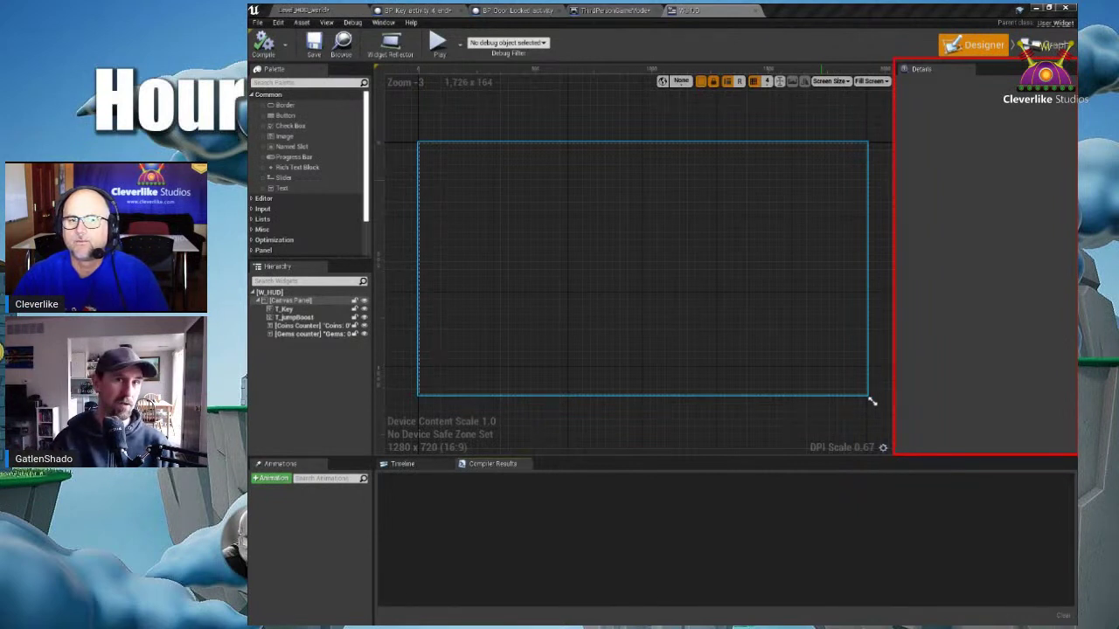
pyautogui.moveTo(926, 28); pyautogui.dragTo(1076, 61)
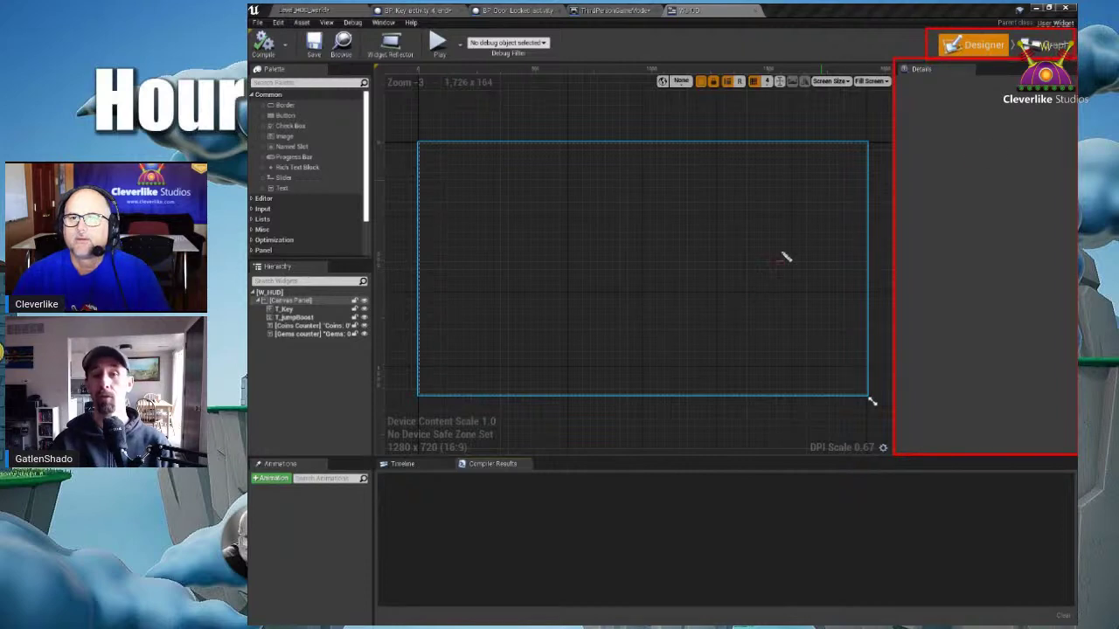
pyautogui.press('Escape')
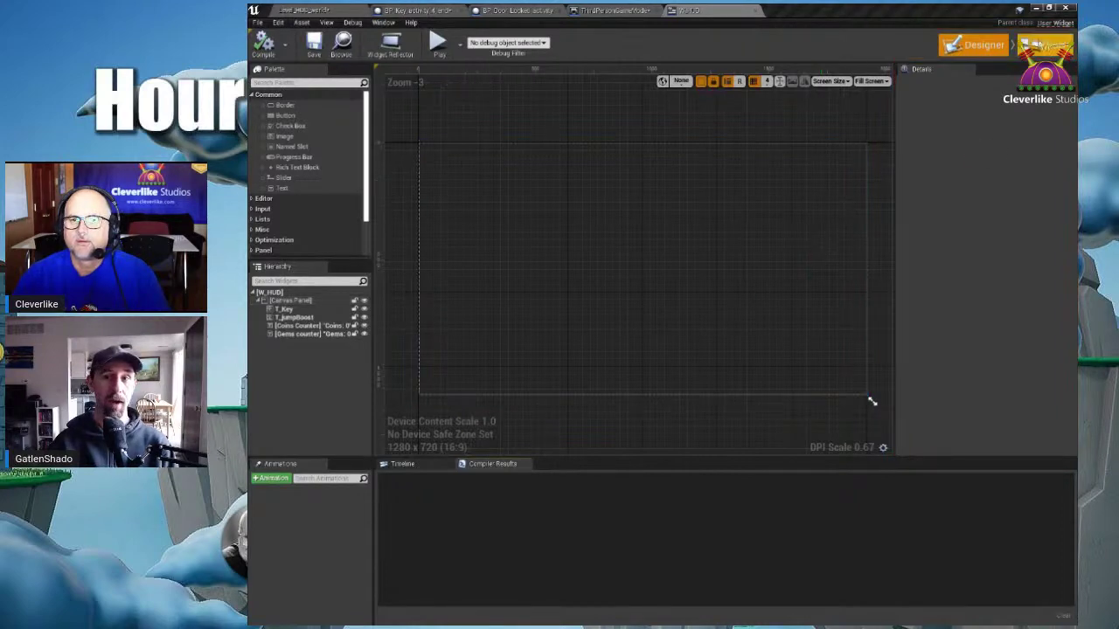
# - Examine the Update Coin Count and Update Gem Count groups in W_HUD's event graph
pyautogui.click(1047, 45)
pyautogui.scroll(-2, 678, 319)
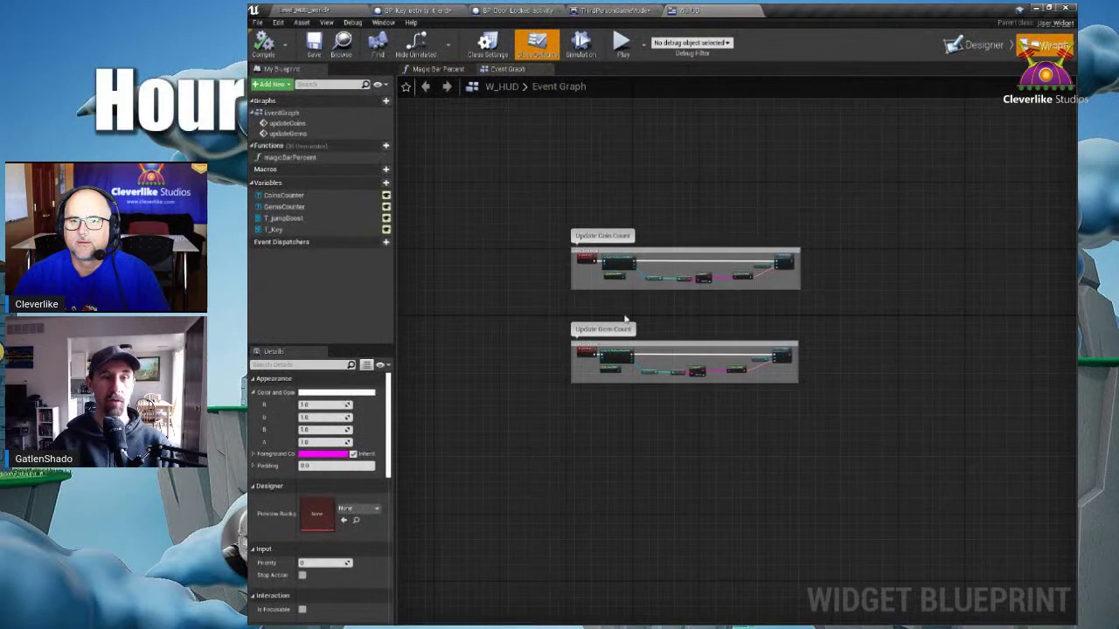
pyautogui.scroll(2, 725, 321)
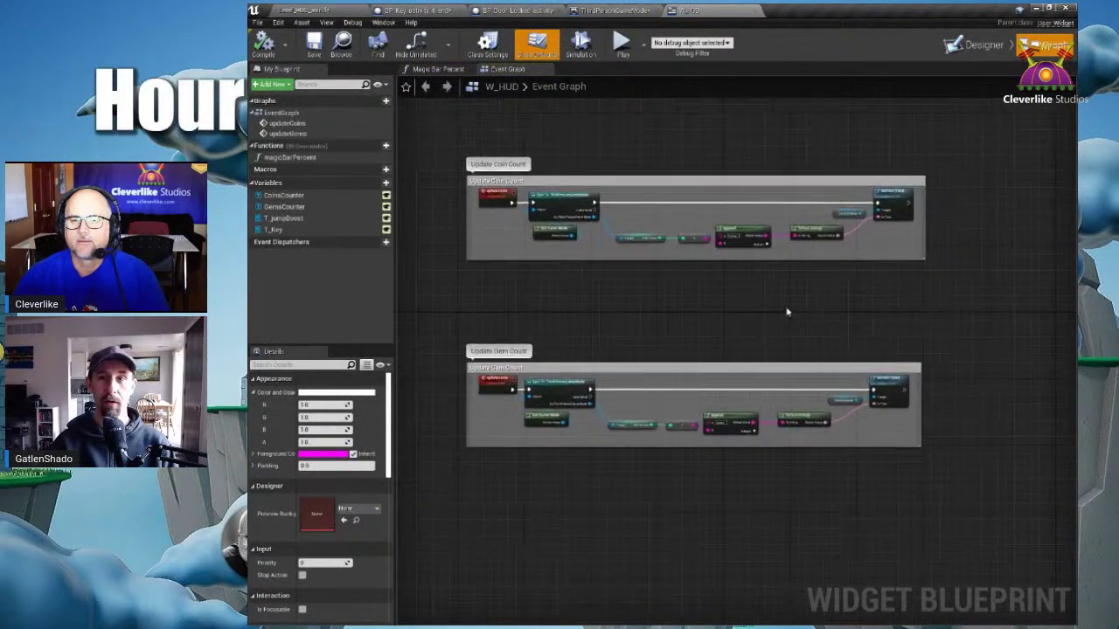
# - Return to the widget's visual layout, select T_Key, and mark its Color and Opacity, alpha value and canvas location
pyautogui.click(973, 45)
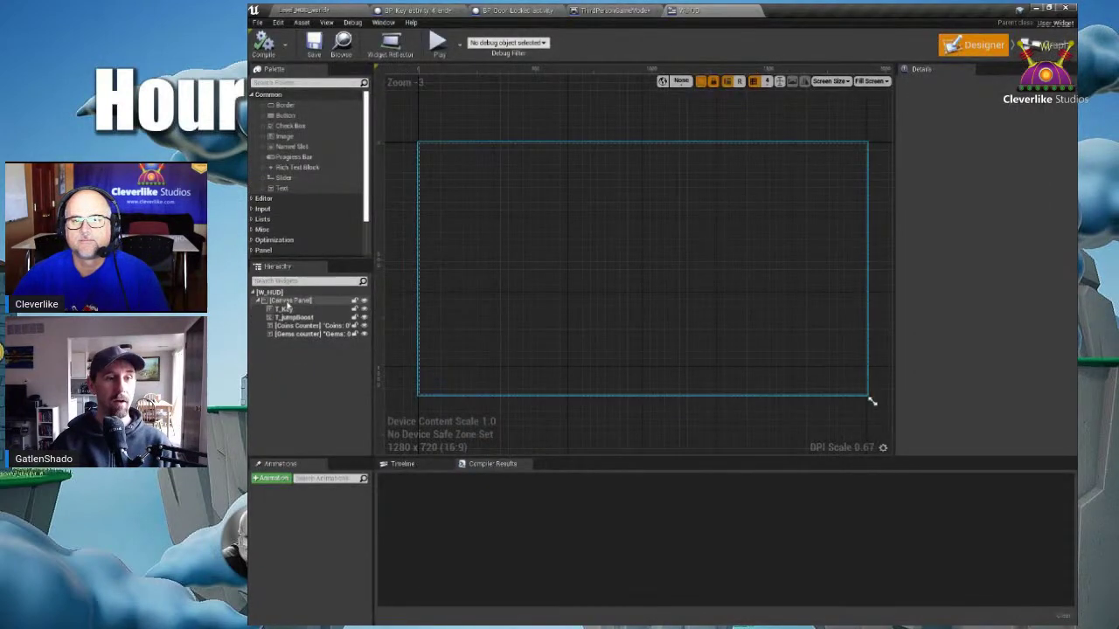
pyautogui.click(359, 315)
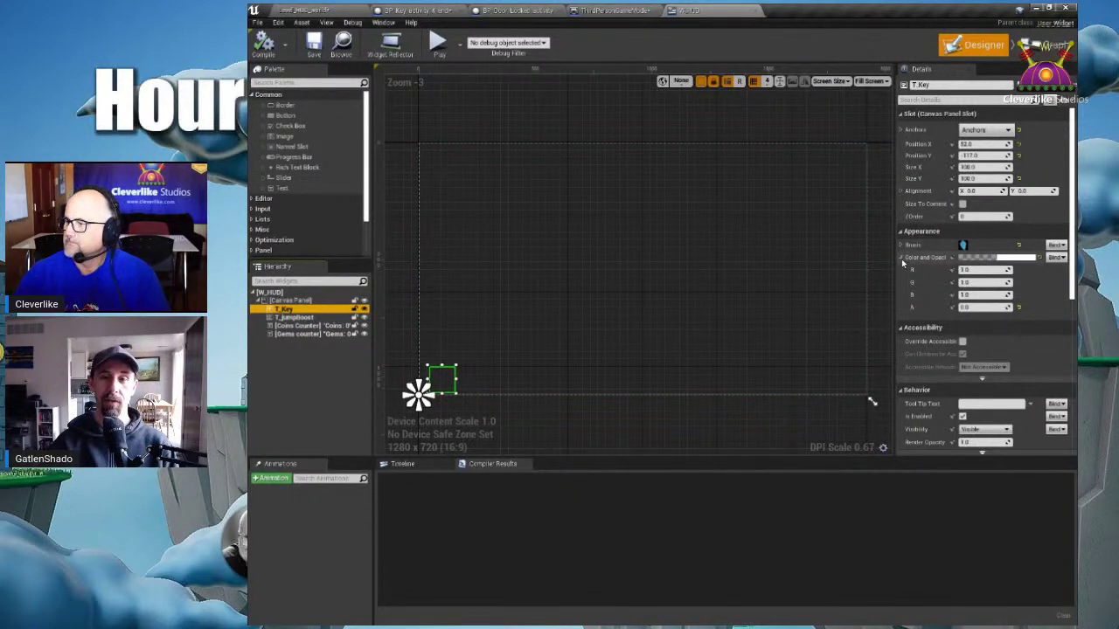
pyautogui.moveTo(897, 252); pyautogui.dragTo(1047, 264)
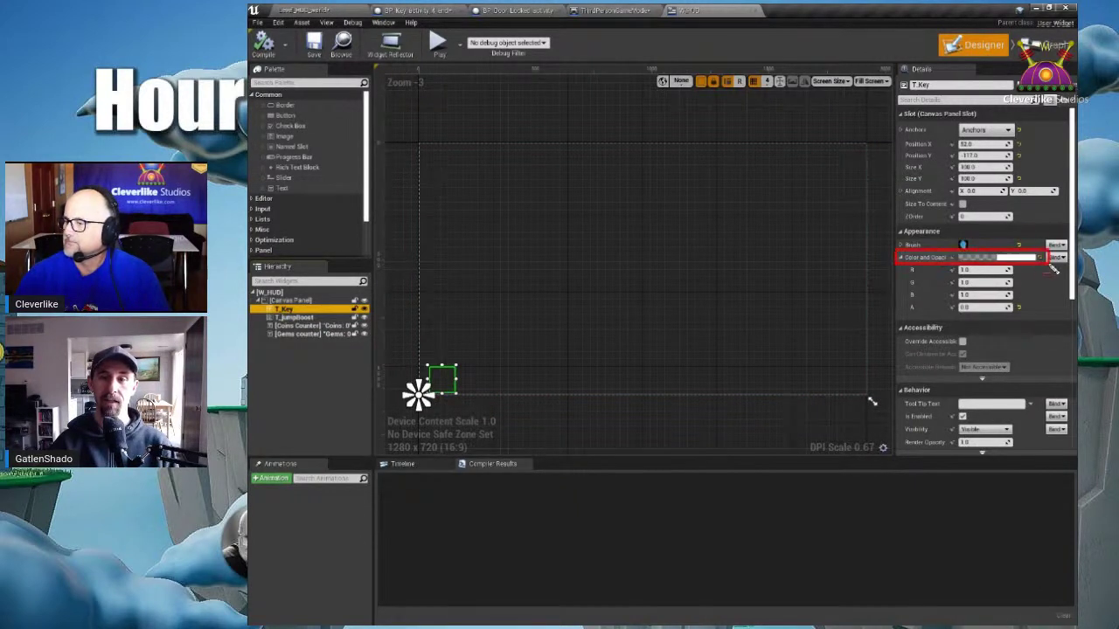
pyautogui.moveTo(902, 302); pyautogui.dragTo(1024, 315)
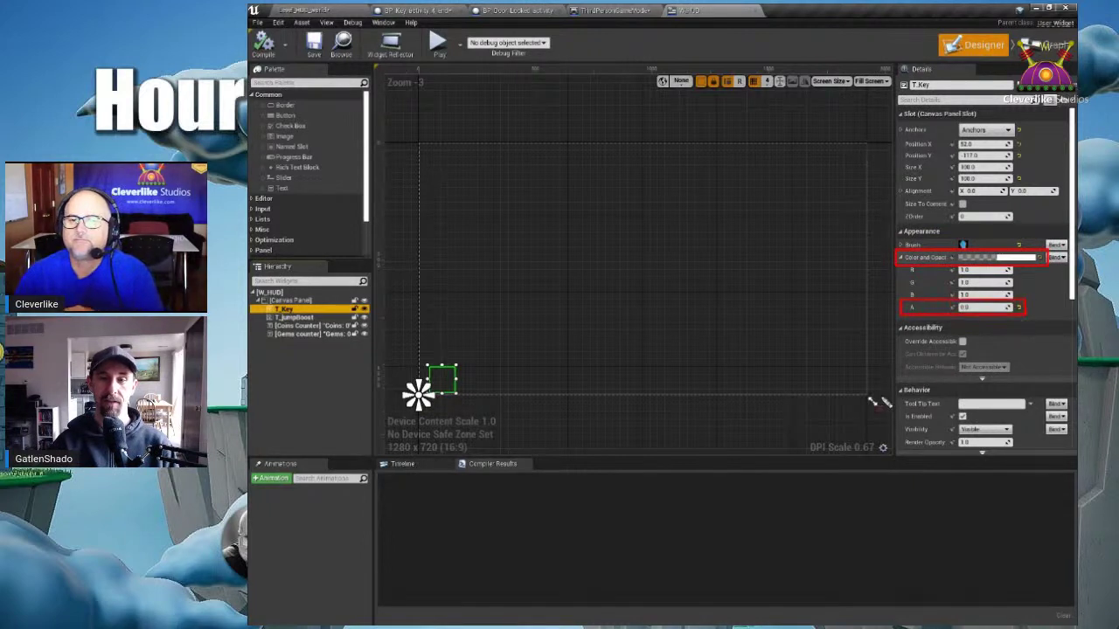
pyautogui.moveTo(468, 348); pyautogui.dragTo(420, 400)
pyautogui.press('Escape')
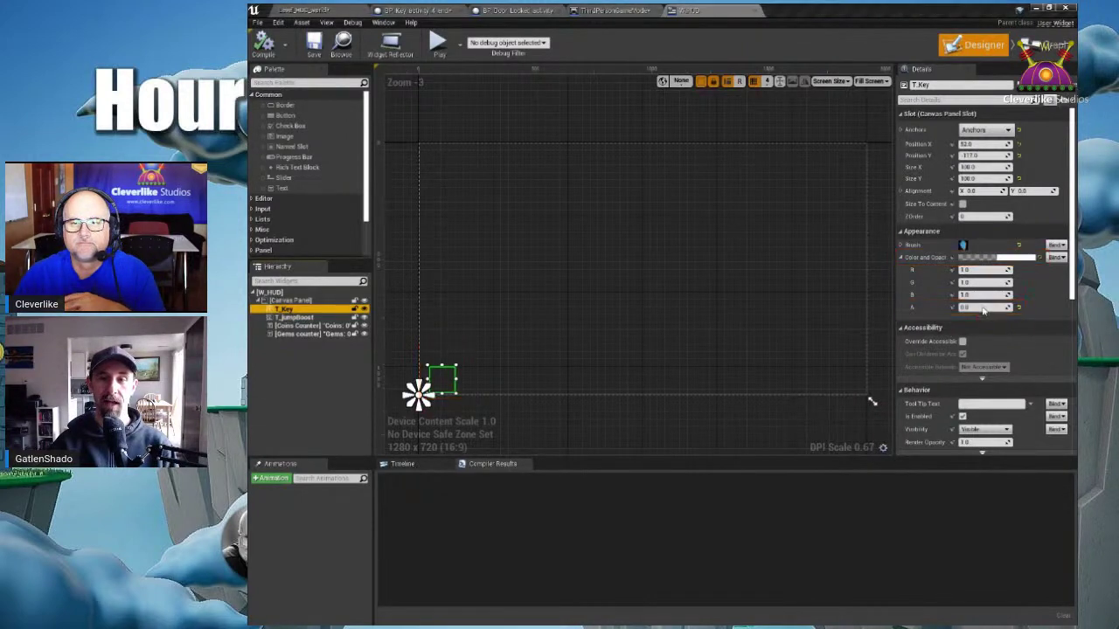
# - Raise T_Key's alpha above zero so the key image shows semi-transparently, mark it briefly, and compile W_HUD
pyautogui.click(982, 307)
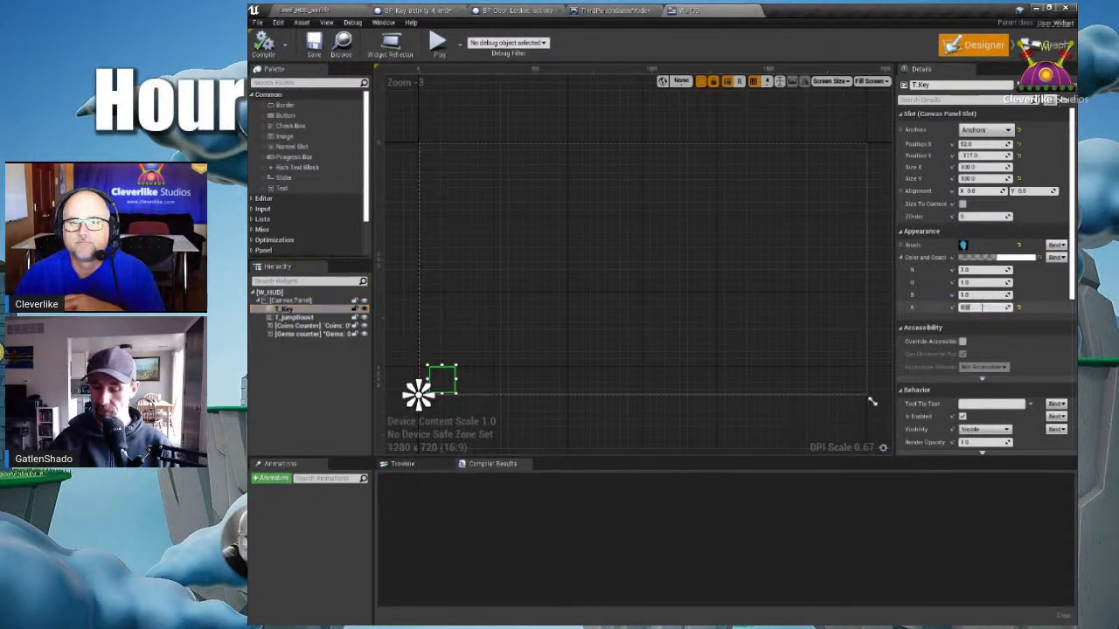
pyautogui.write('1')
pyautogui.press('Return')
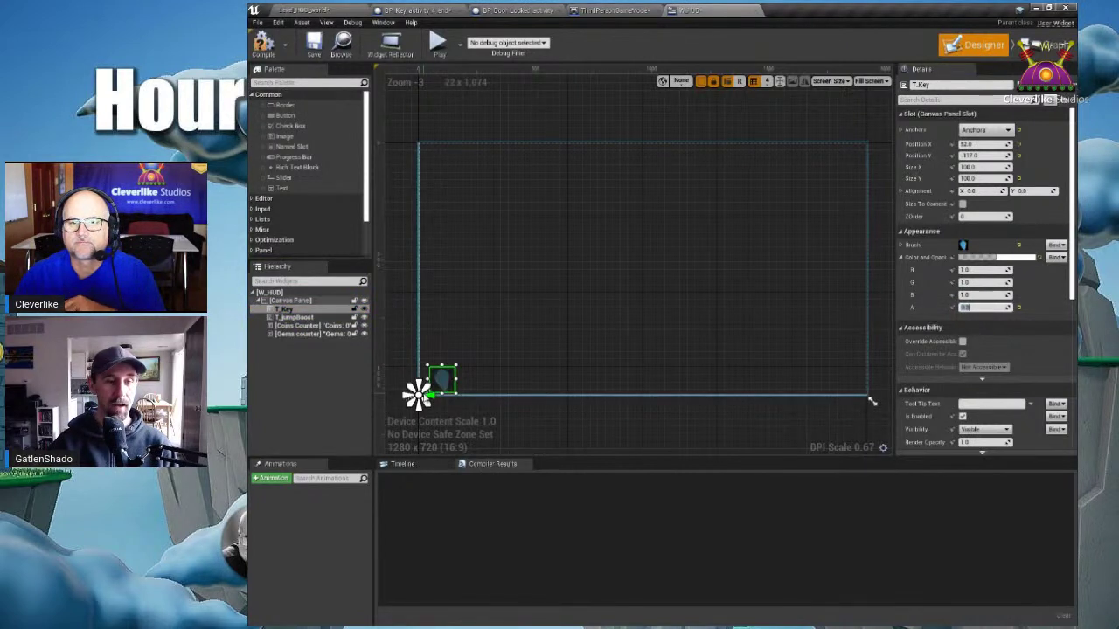
pyautogui.moveTo(457, 361); pyautogui.dragTo(421, 403)
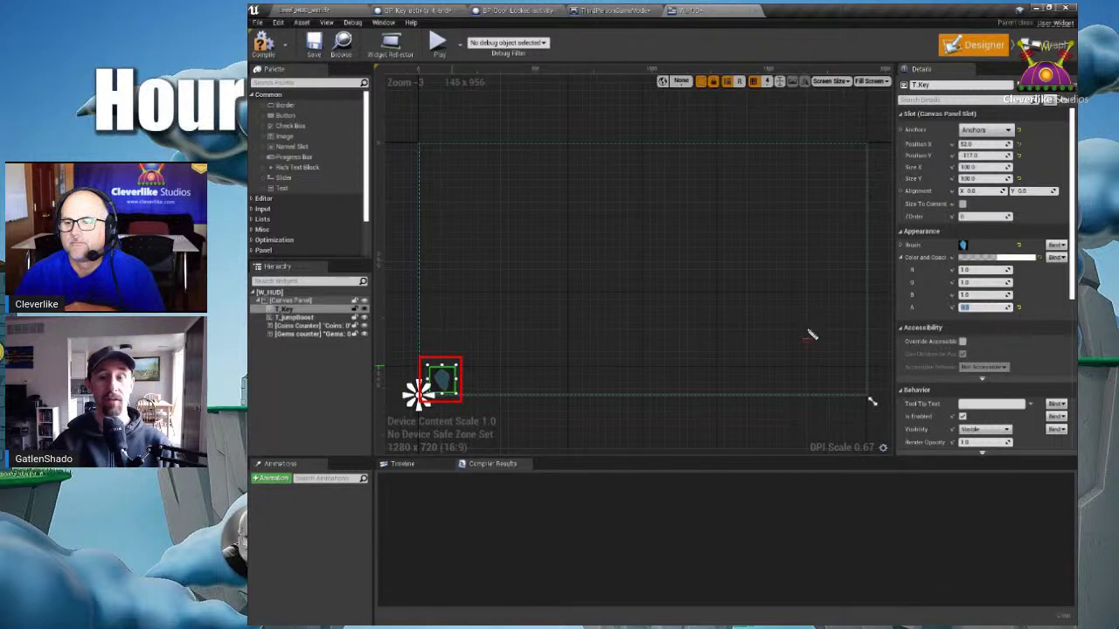
pyautogui.press('Escape')
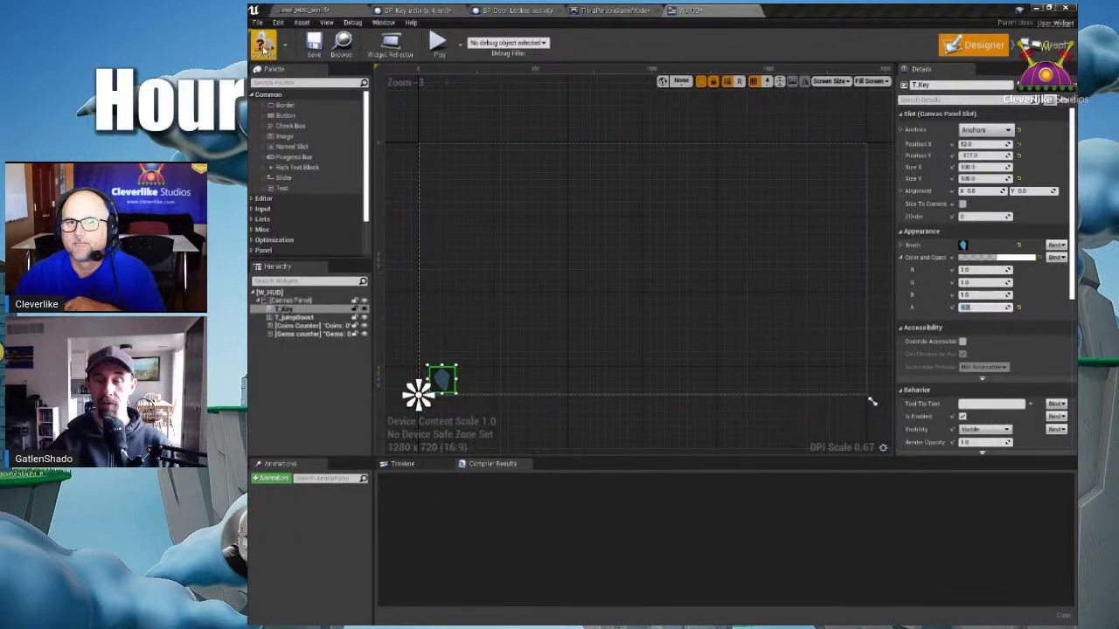
pyautogui.click(264, 45)
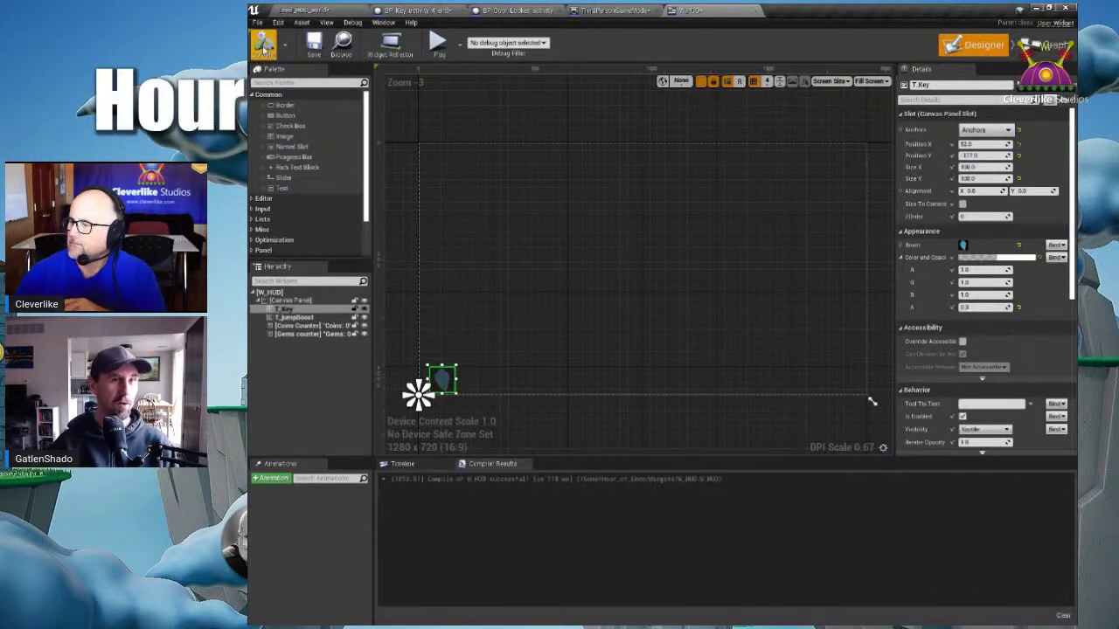
# - Play the level in the editor and move the character to check the key icon on the HUD
pyautogui.click(307, 10)
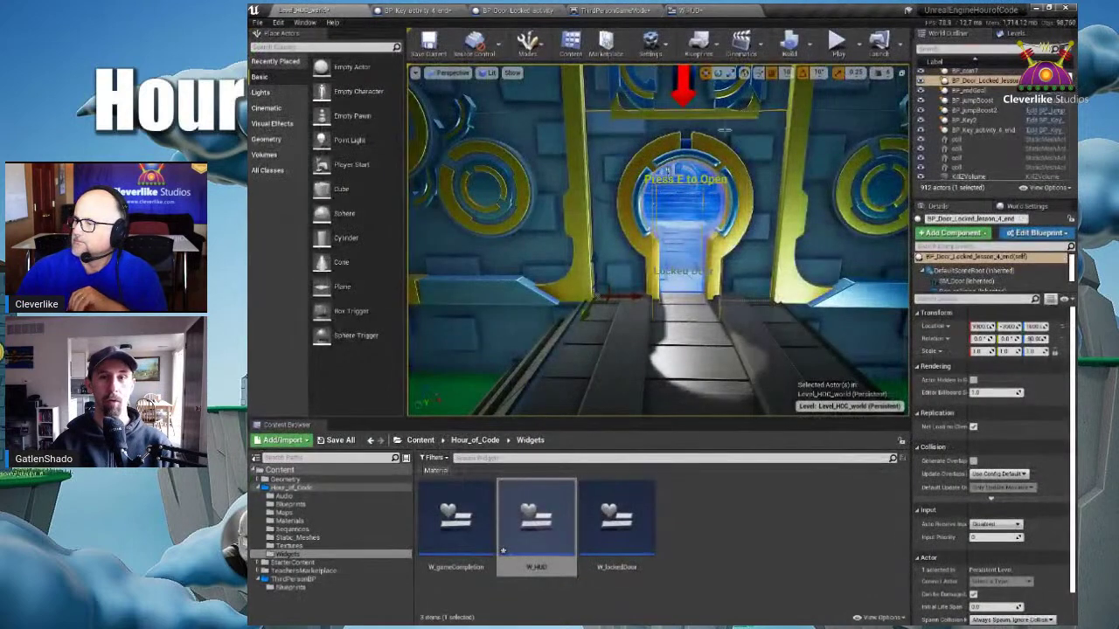
pyautogui.moveTo(732, 217); pyautogui.dragTo(741, 236, button='right')
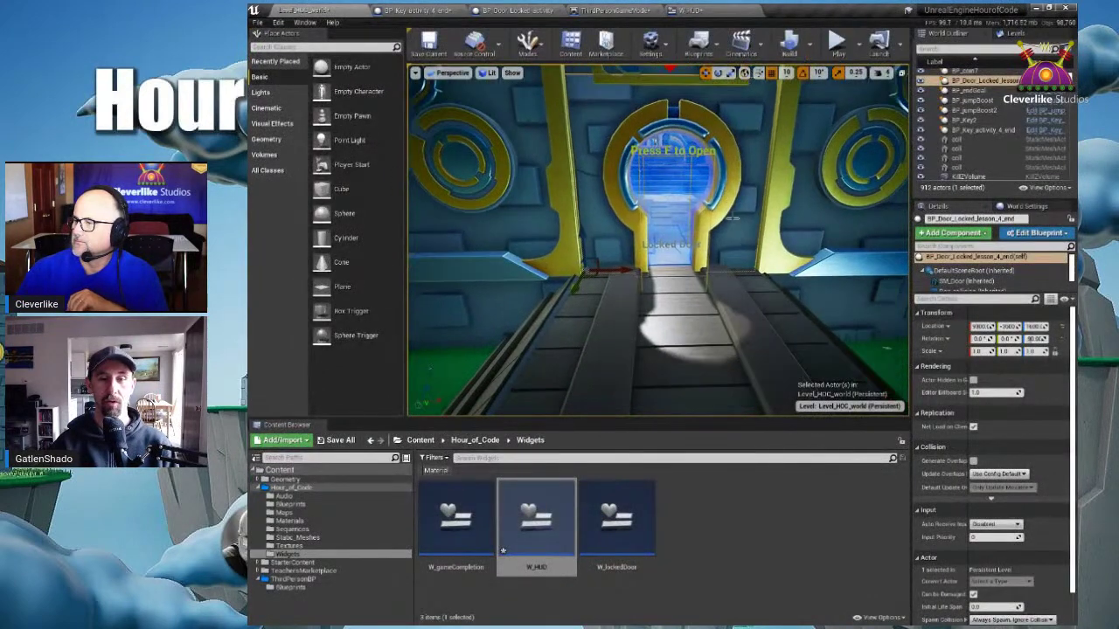
pyautogui.scroll(-10, 732, 217)
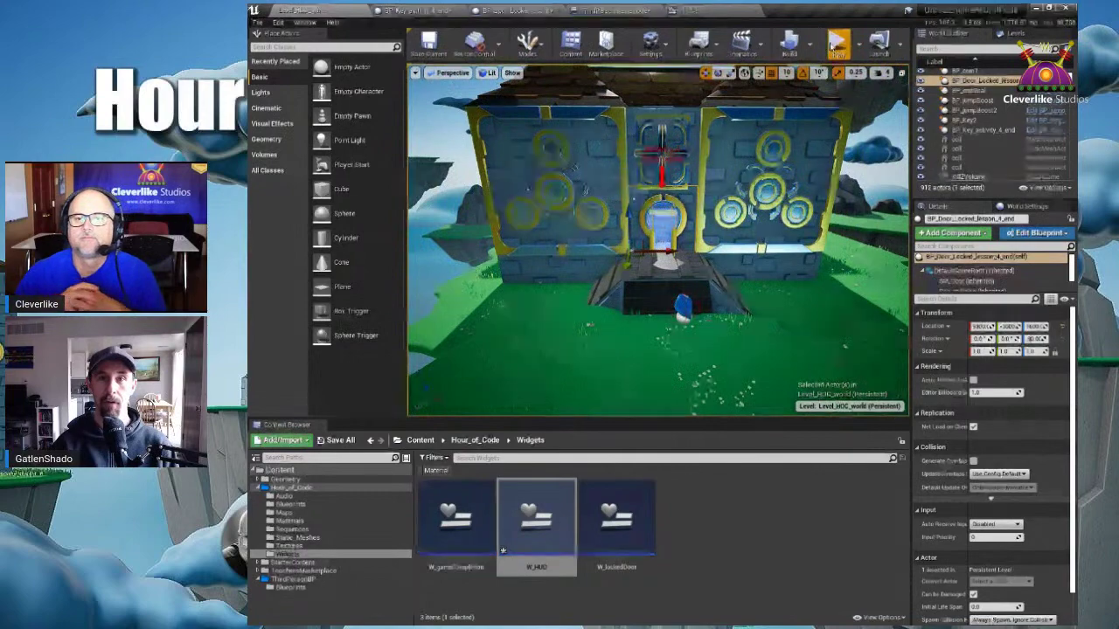
pyautogui.hotkey('alt', 'p')
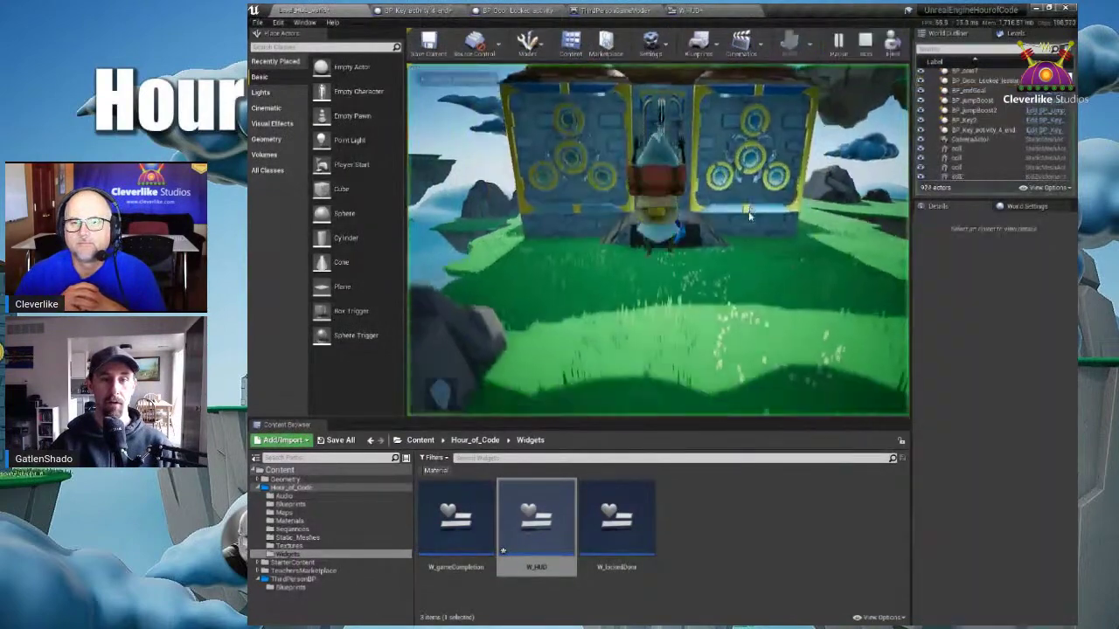
pyautogui.press('w')
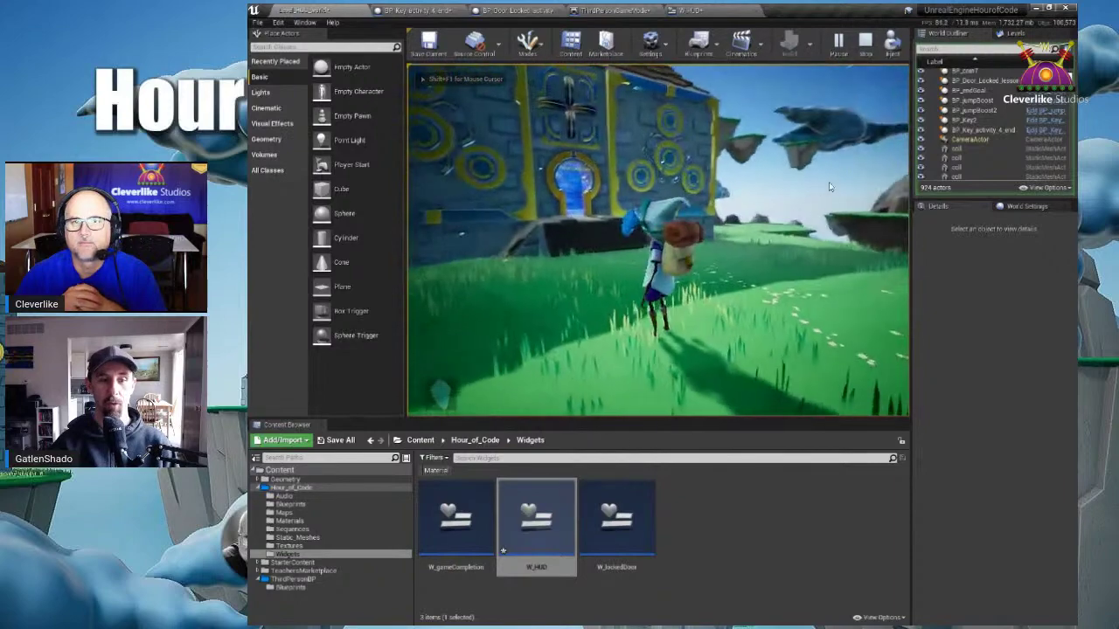
# - Move the character across the grass to the blue key in front of the locked door and collect it
pyautogui.press('w')
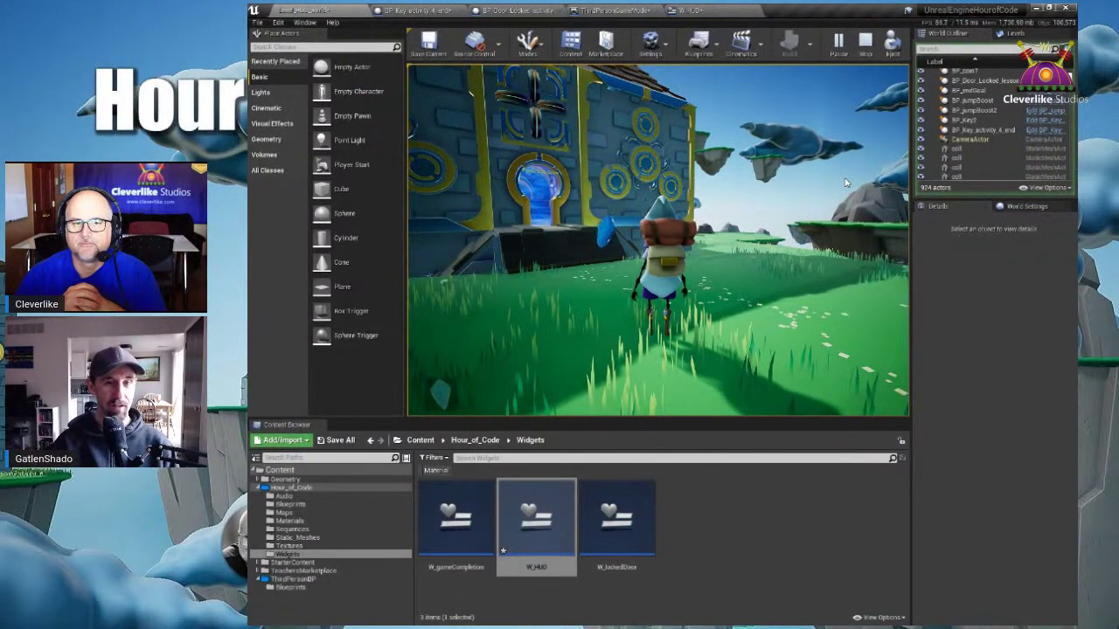
pyautogui.press('a')
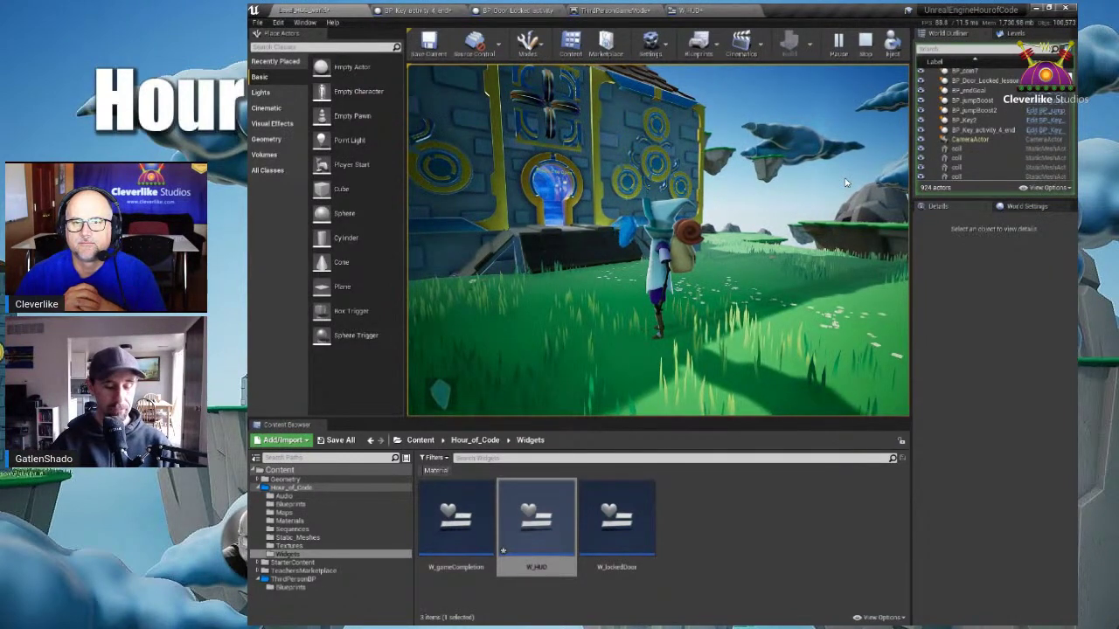
pyautogui.press('a')
pyautogui.press('d')
pyautogui.press('w')
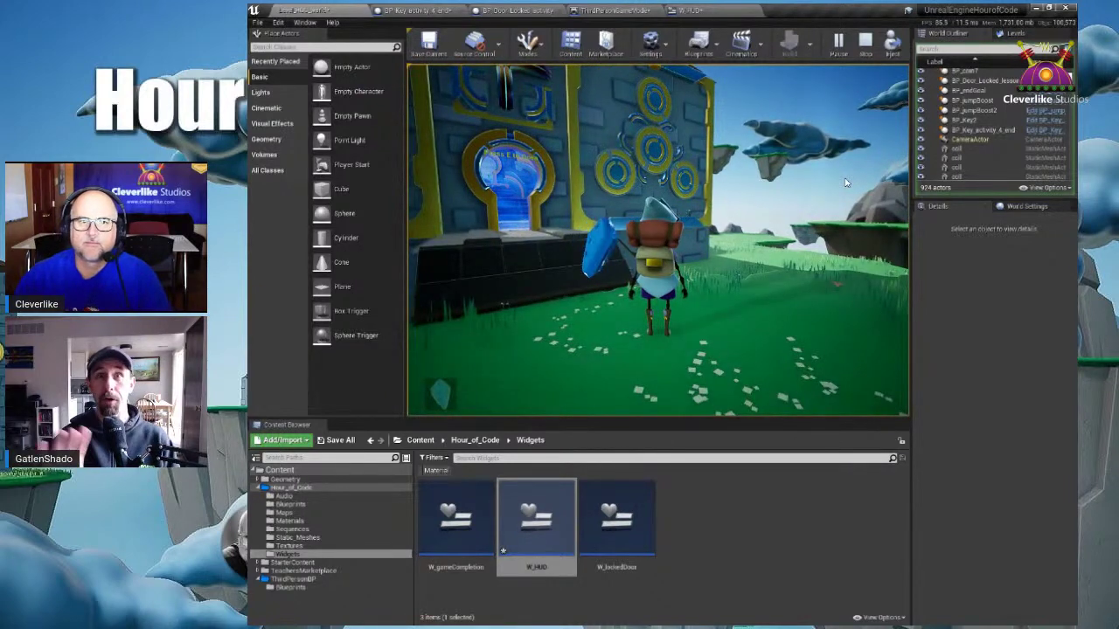
pyautogui.press('a')
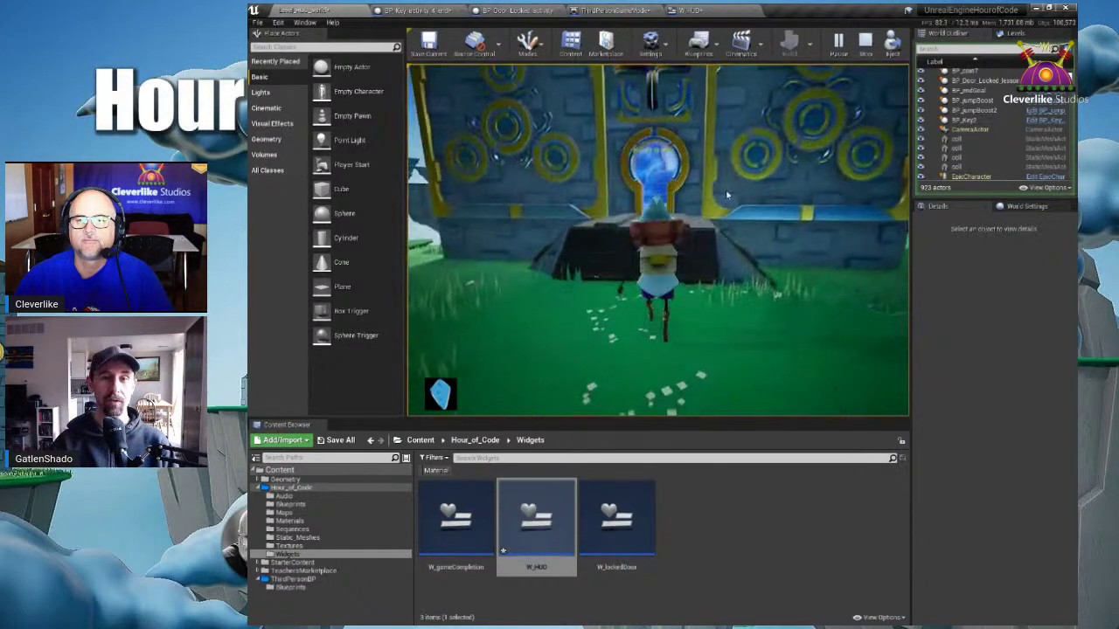
# - Walk up to the locked door, open it with the key, back away to check the HUD icon, and stop playing
pyautogui.press('w')
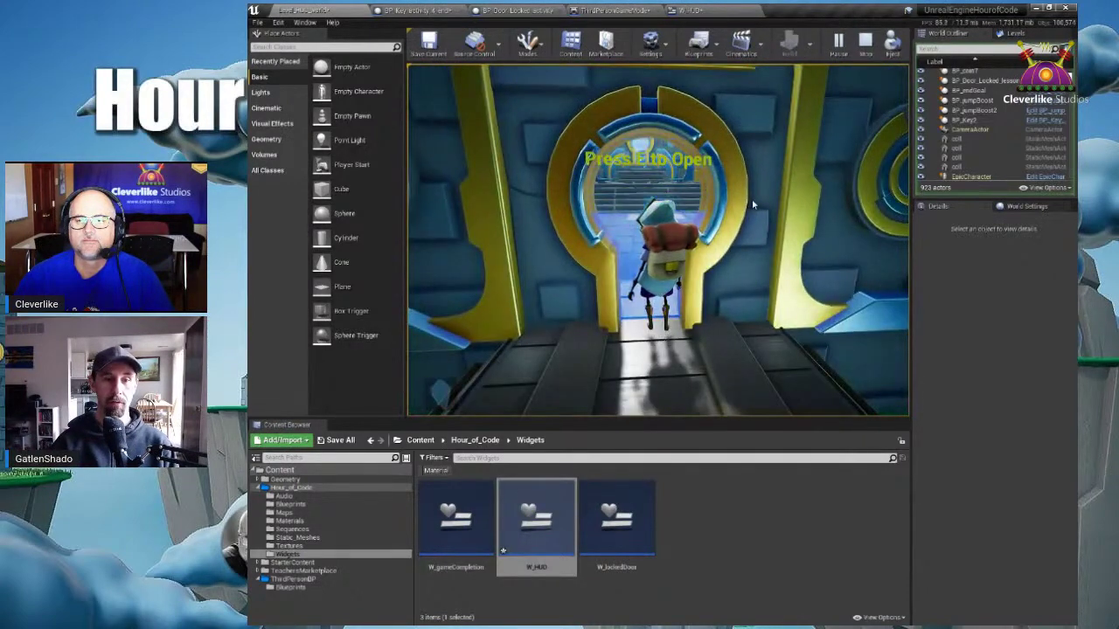
pyautogui.press('a')
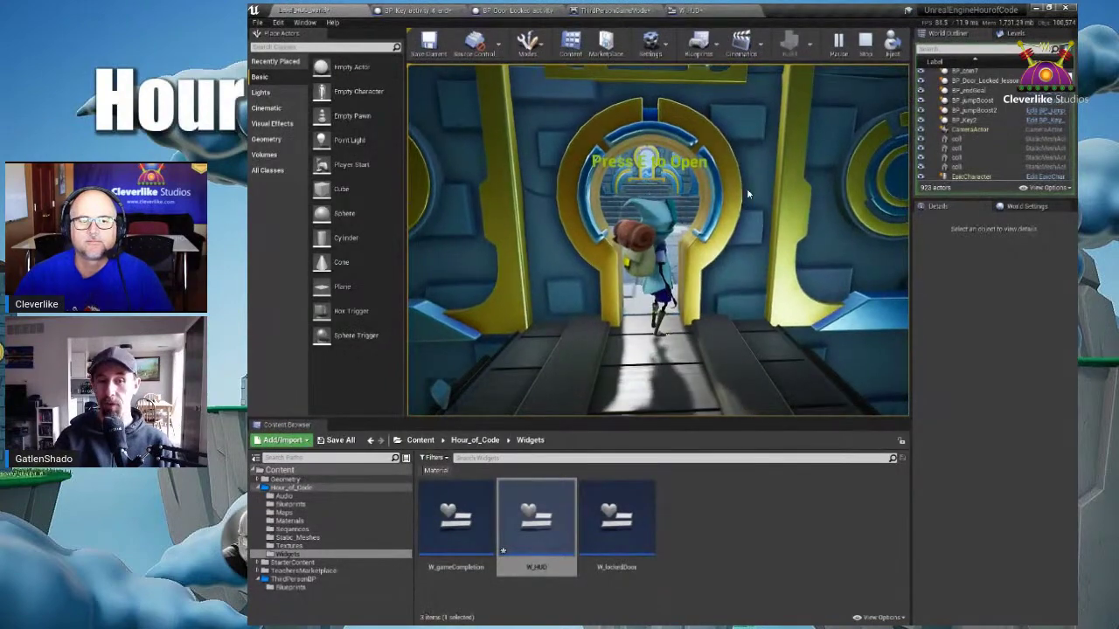
pyautogui.press('s')
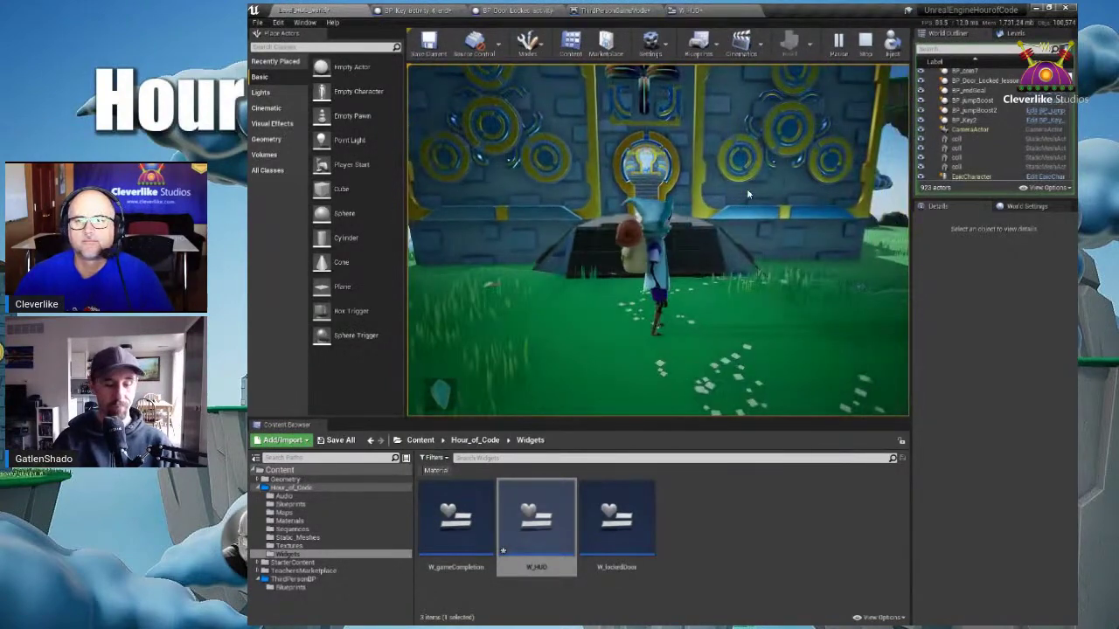
pyautogui.press('w')
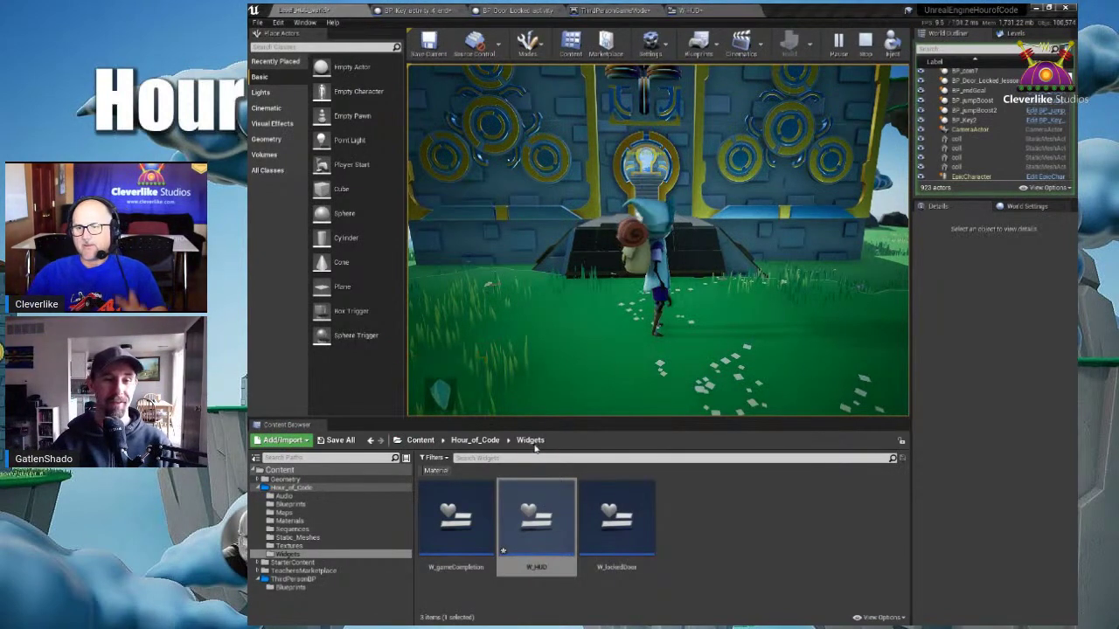
pyautogui.click(591, 382)
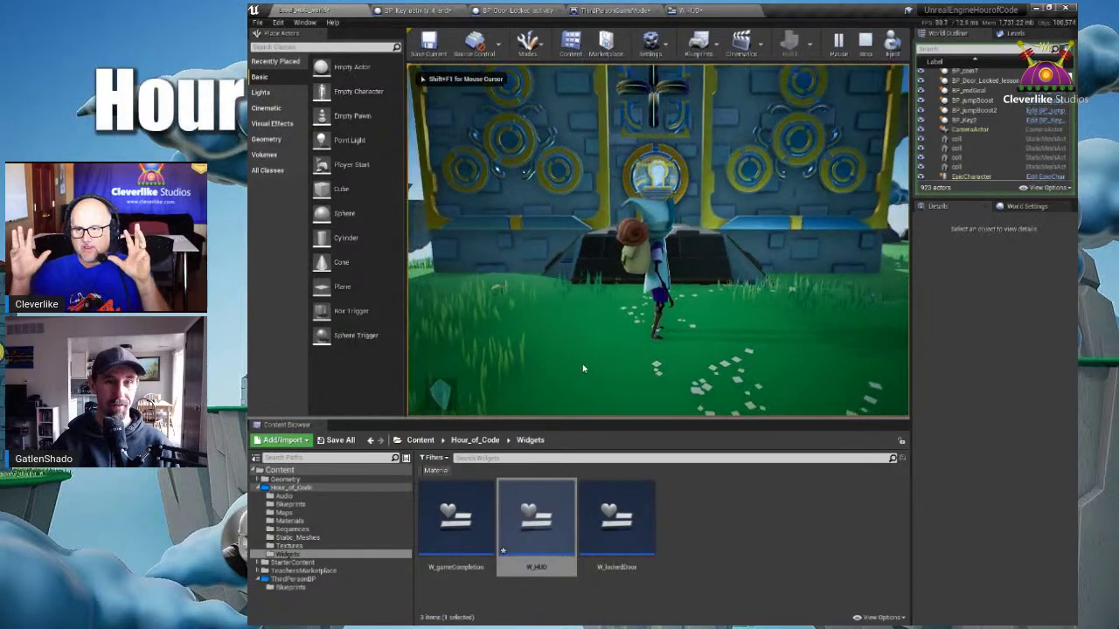
pyautogui.press('Escape')
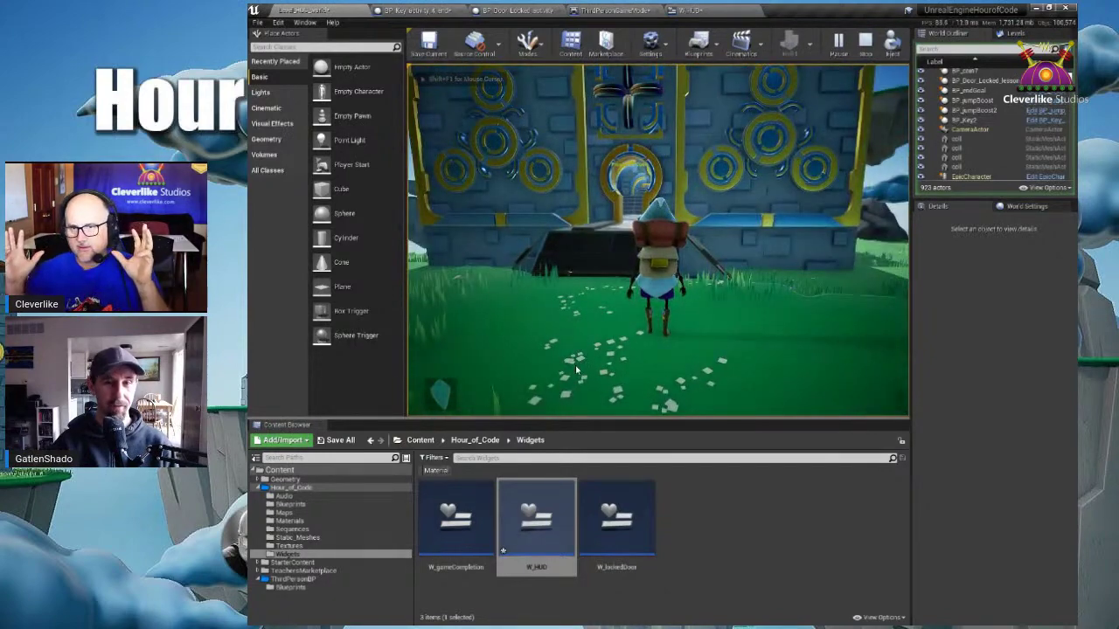
# - Select BP_Key_activity_4_end in front of the door and move it sideways, away from the ramp
pyautogui.scroll(-2, 604, 335)
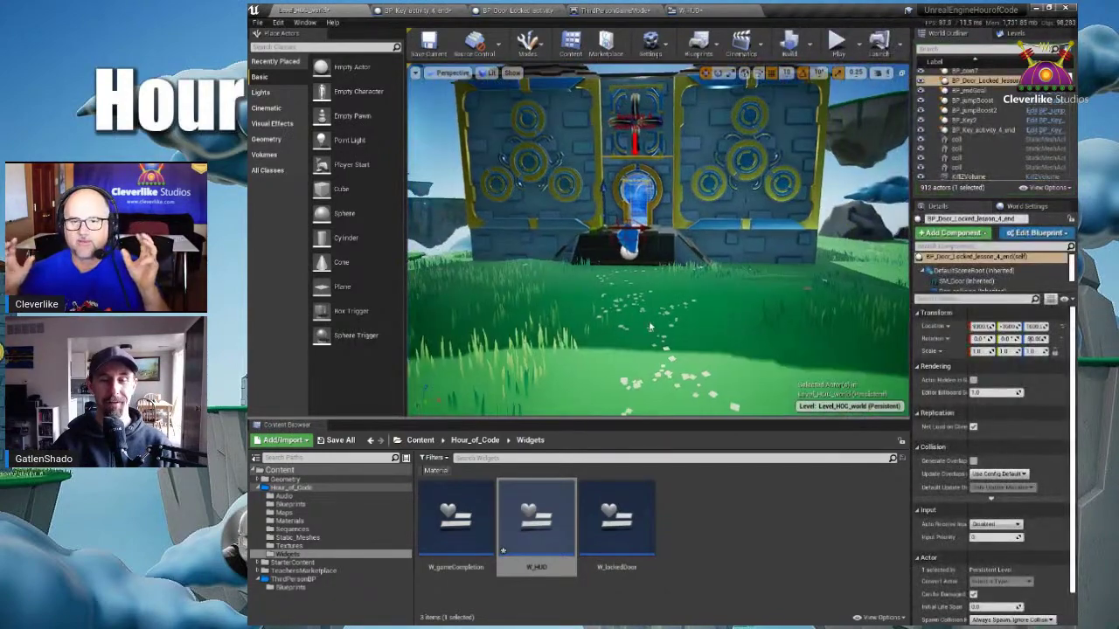
pyautogui.scroll(-3, 650, 327)
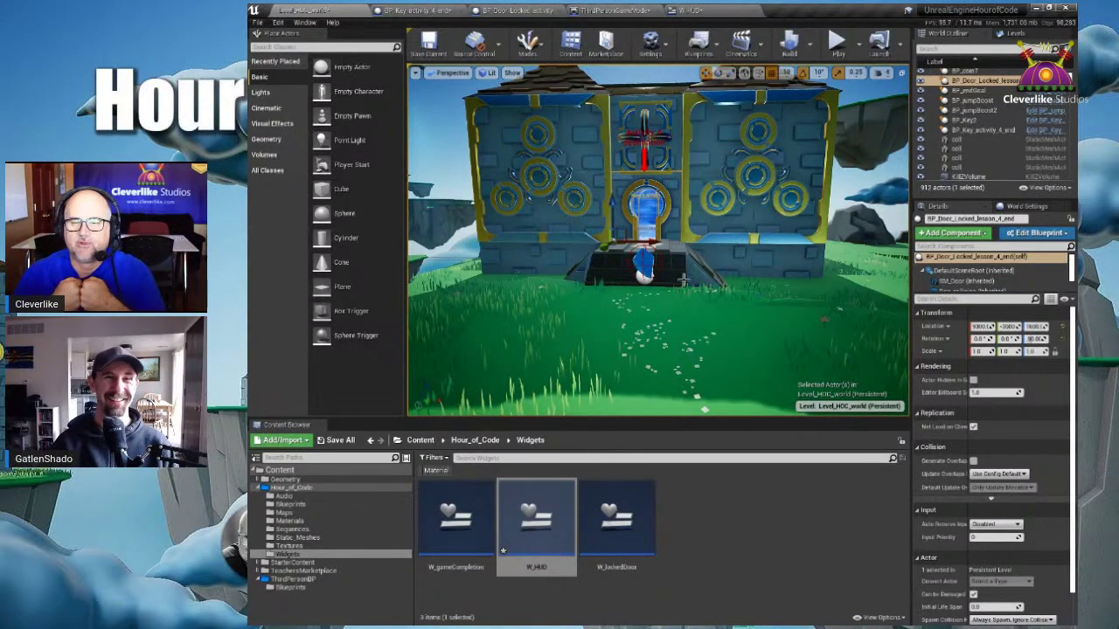
pyautogui.moveTo(687, 279); pyautogui.dragTo(697, 276, button='right')
pyautogui.scroll(2, 696, 276)
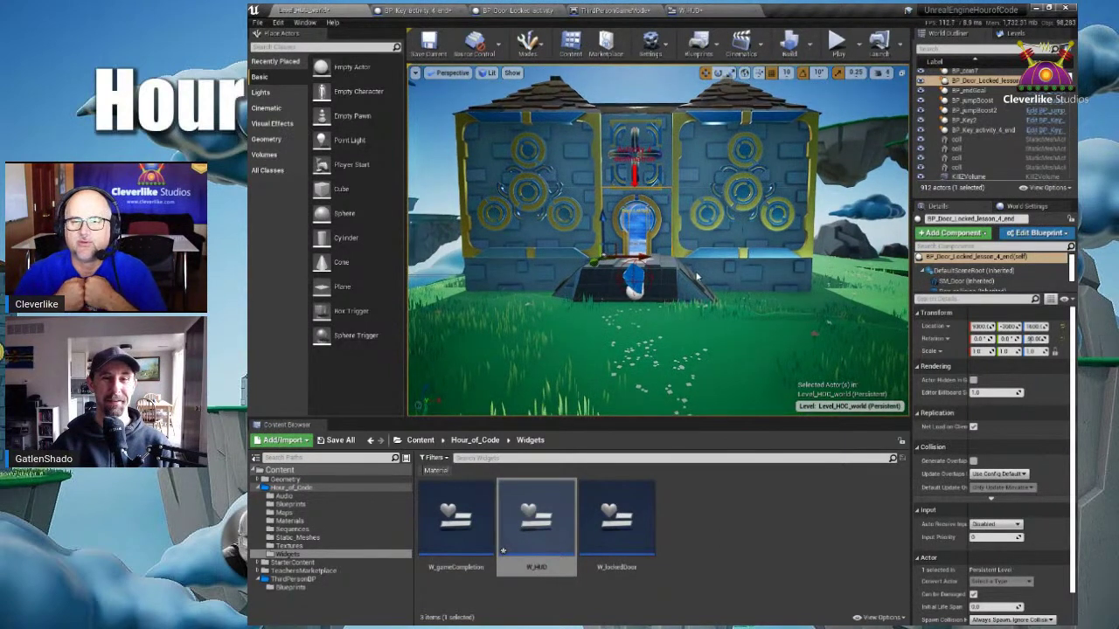
pyautogui.press('a')
pyautogui.moveTo(697, 280); pyautogui.dragTo(717, 266, button='right')
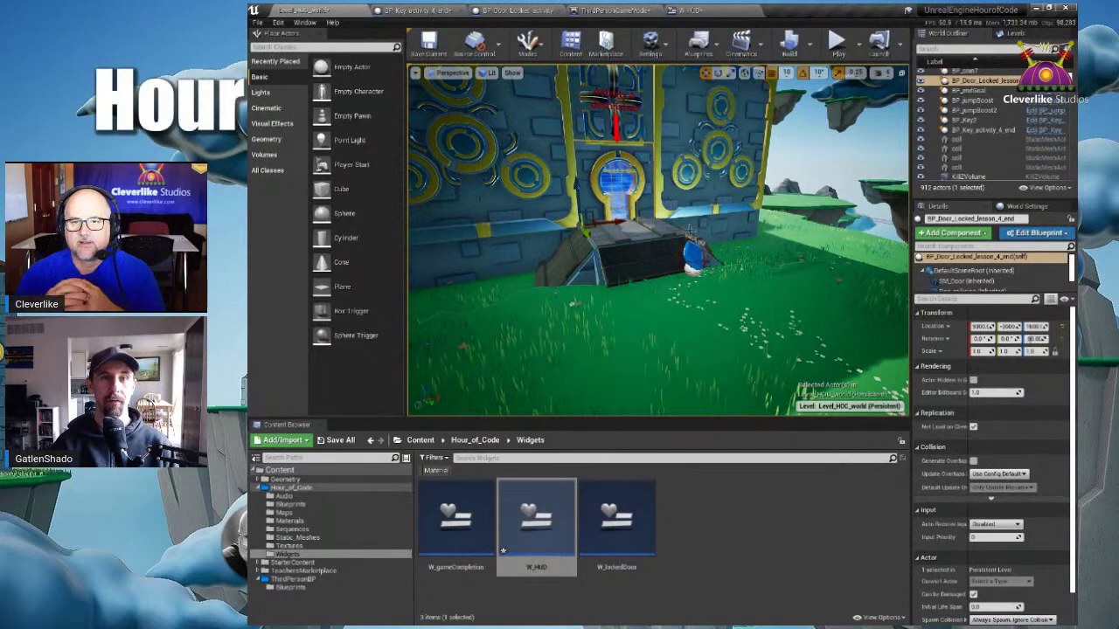
pyautogui.click(692, 252)
pyautogui.moveTo(696, 226)
pyautogui.mouseDown()
pyautogui.moveTo(701, 184)
pyautogui.moveTo(695, 233)
pyautogui.mouseUp()
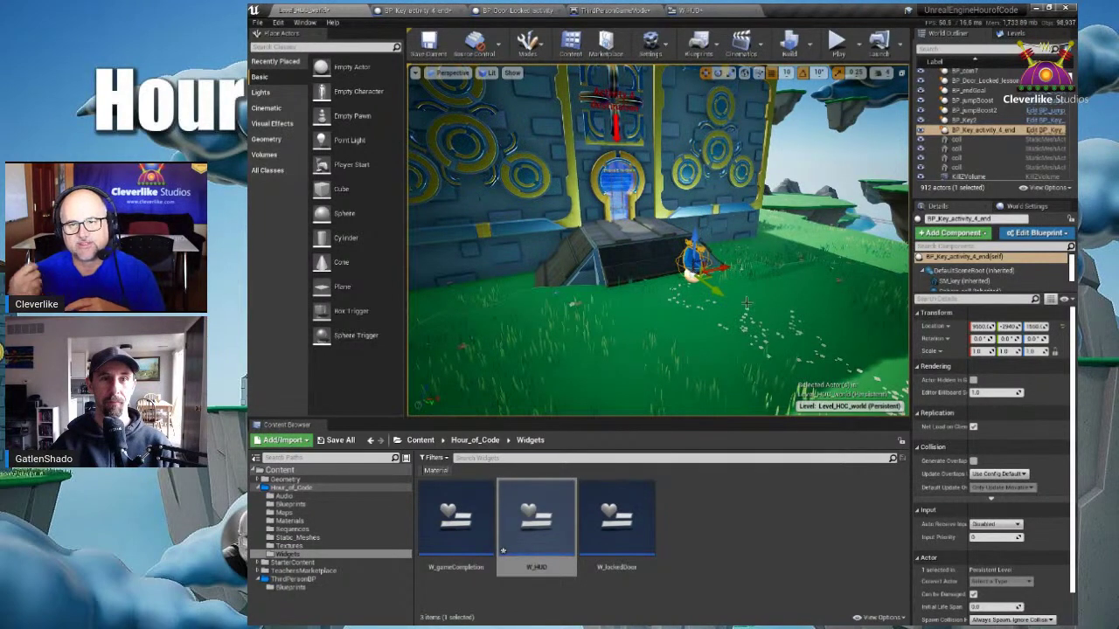
# - Review T_Key on the W_HUD canvas and the Set Color and Opacity nodes in the key and locked door event graphs
pyautogui.click(705, 10)
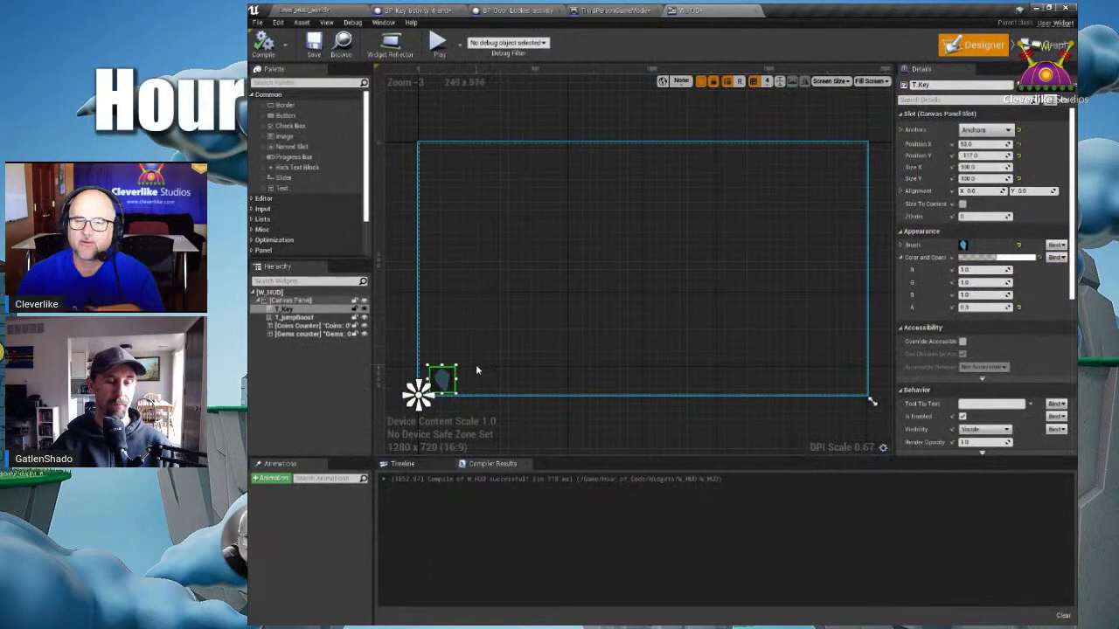
pyautogui.scroll(4, 476, 370)
pyautogui.moveTo(495, 374); pyautogui.dragTo(586, 315, button='right')
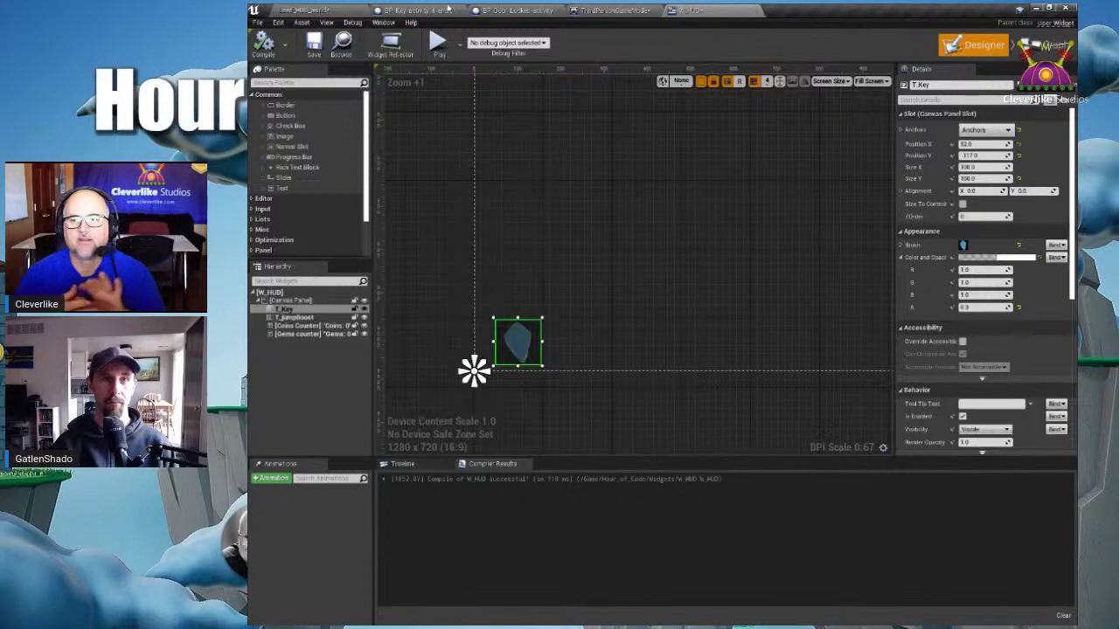
pyautogui.click(433, 9)
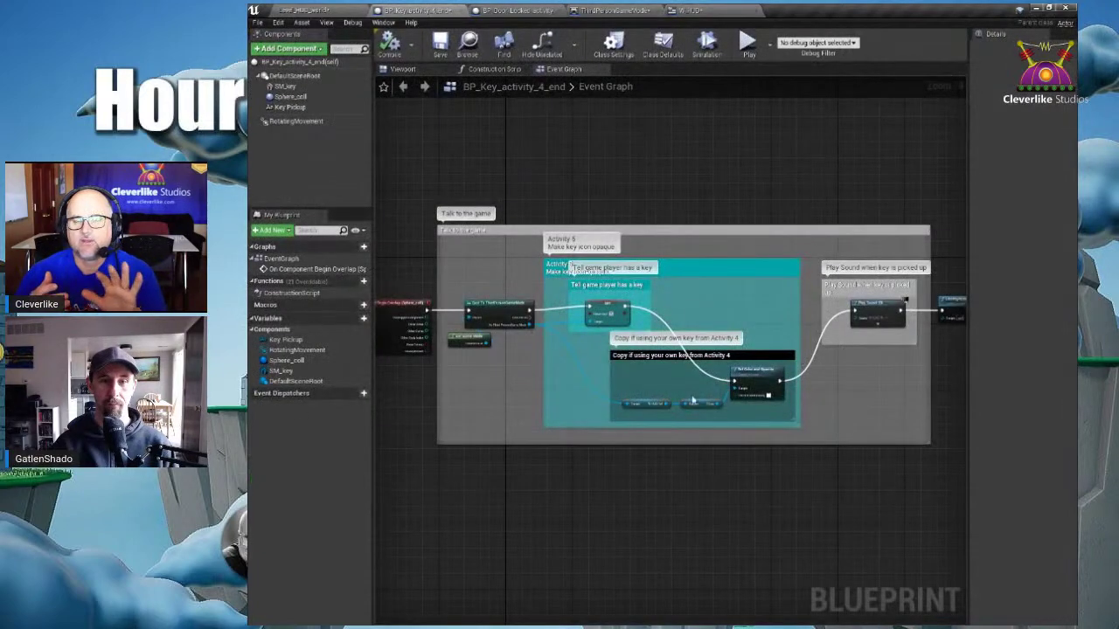
pyautogui.scroll(5, 692, 400)
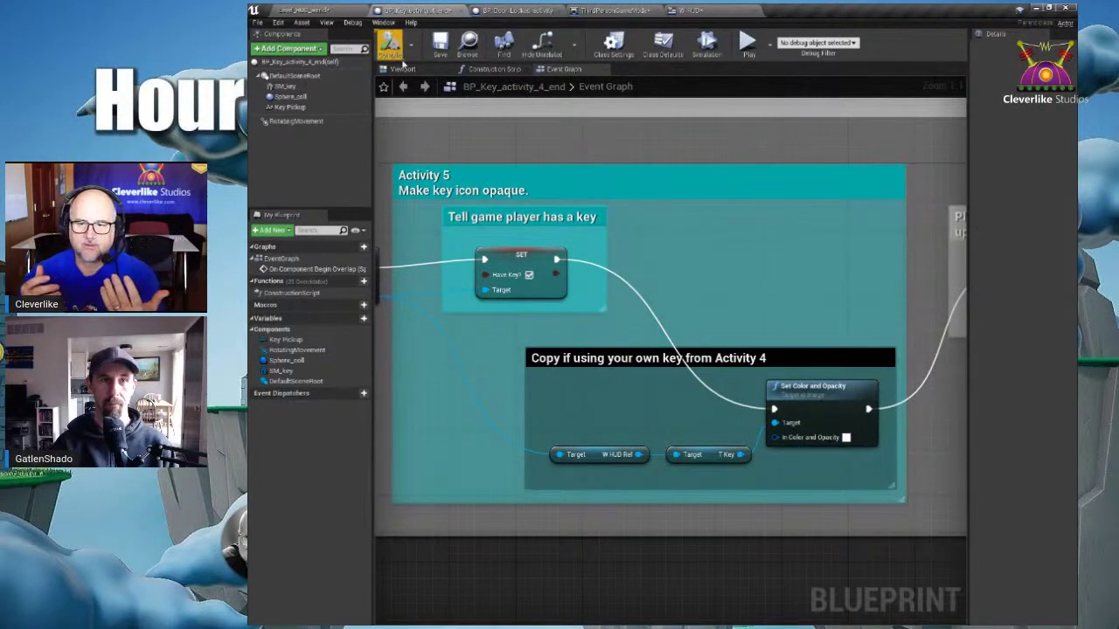
pyautogui.click(495, 10)
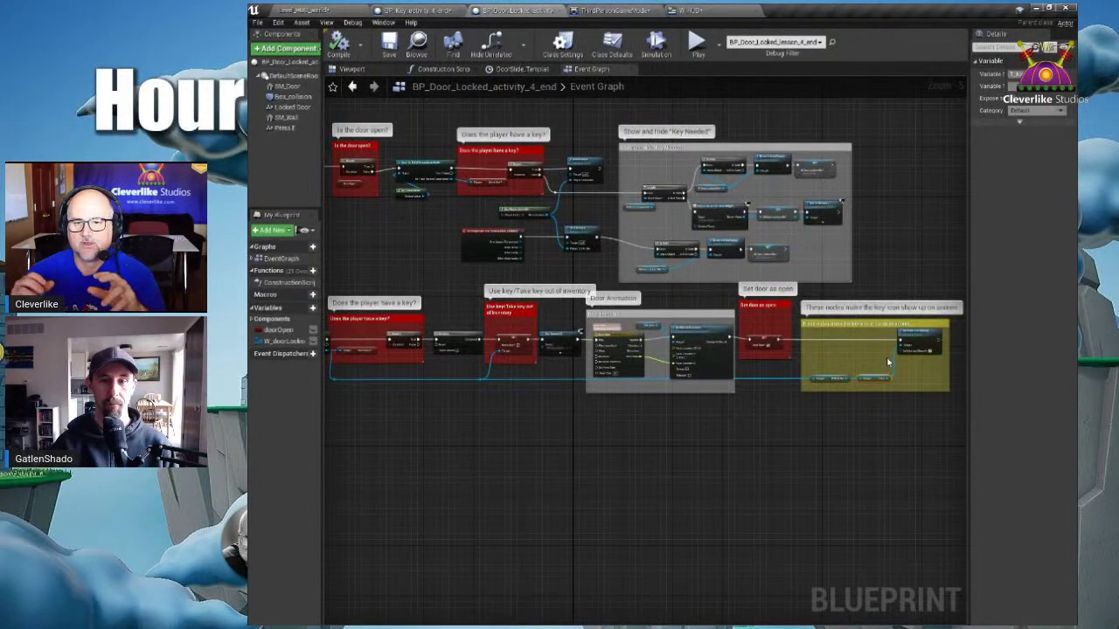
pyautogui.moveTo(888, 361); pyautogui.dragTo(662, 356, button='right')
pyautogui.scroll(4, 662, 356)
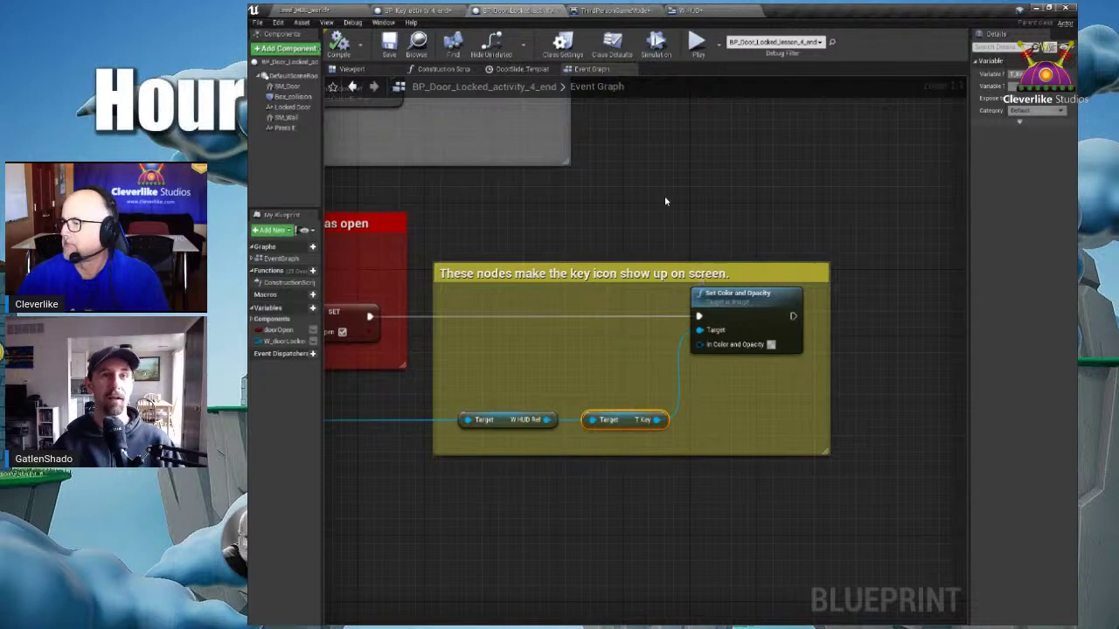
# - Place a BP_jumpBoost from the Hour_of_Code Blueprints folder in the level, in front of the door's ramp
pyautogui.click(424, 9)
pyautogui.click(346, 8)
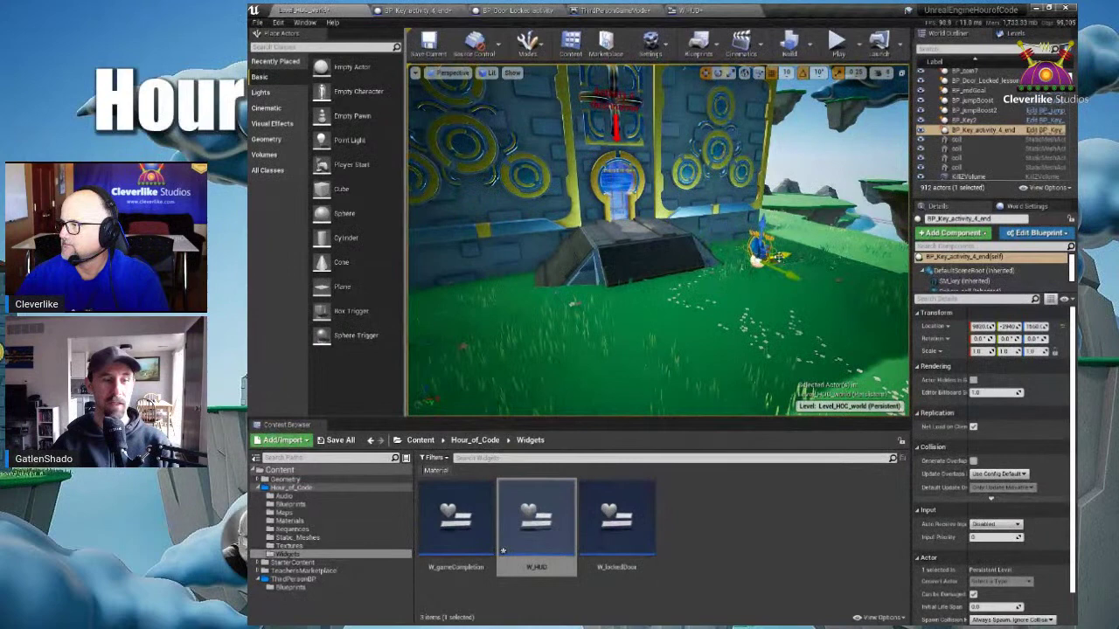
pyautogui.click(310, 504)
pyautogui.scroll(-3, 612, 541)
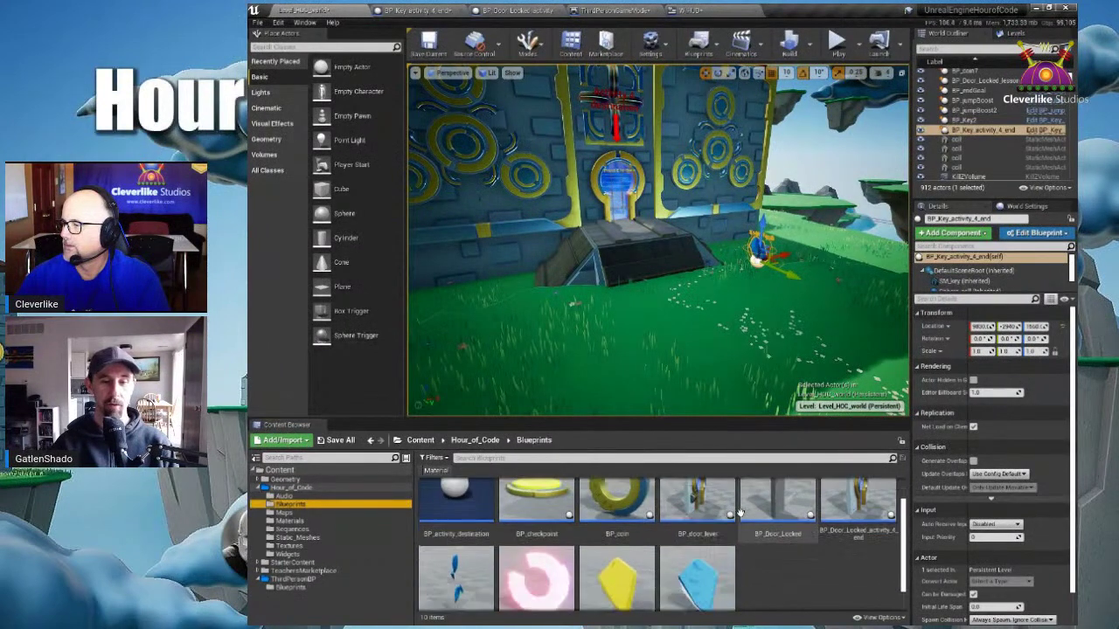
pyautogui.click(625, 568)
pyautogui.moveTo(625, 569); pyautogui.dragTo(671, 241)
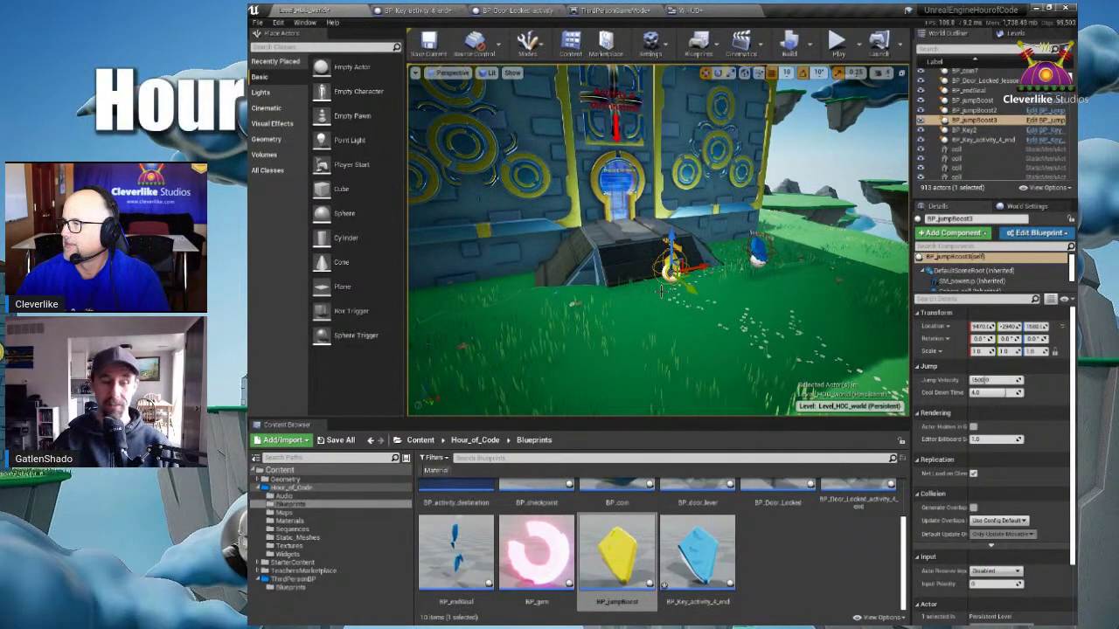
# - Switch to the game structure diagram, examine the Coin, Gem, Jump and Key markers in the HUD box, and return to Unreal Editor
pyautogui.hotkey('alt', 'Tab')
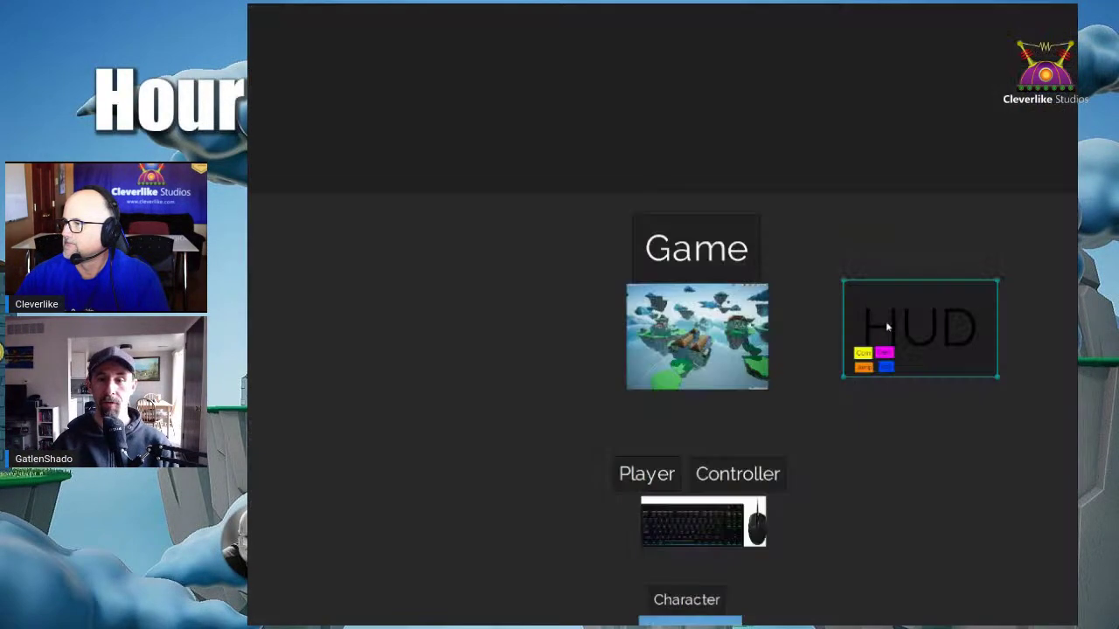
pyautogui.scroll(5, 853, 324)
pyautogui.moveTo(877, 336); pyautogui.dragTo(787, 275)
pyautogui.scroll(-3, 786, 274)
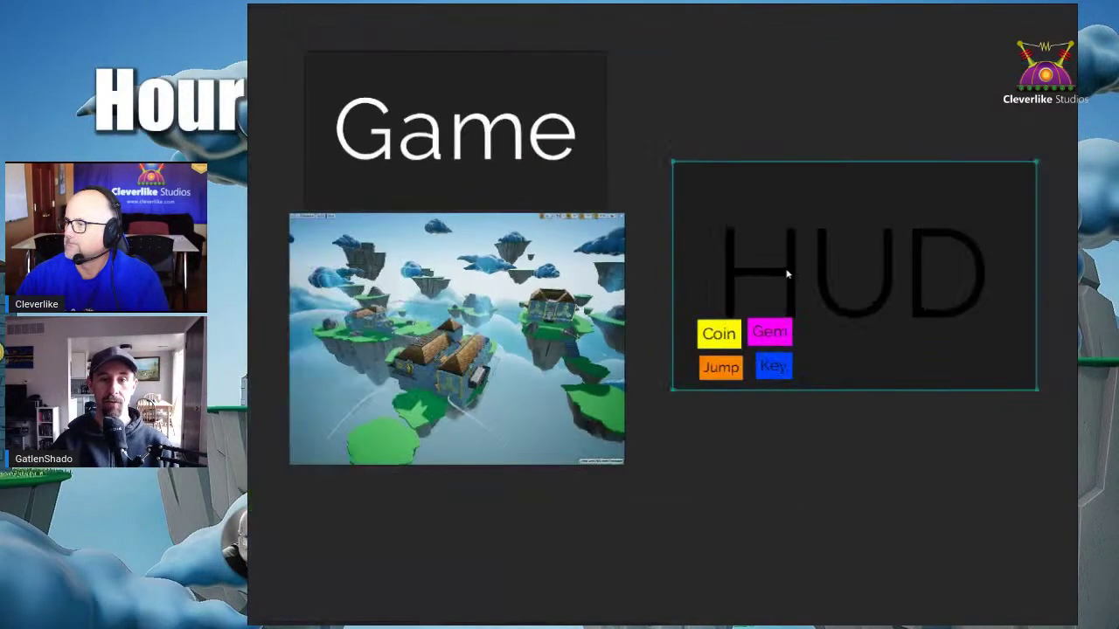
pyautogui.hotkey('alt', 'Tab')
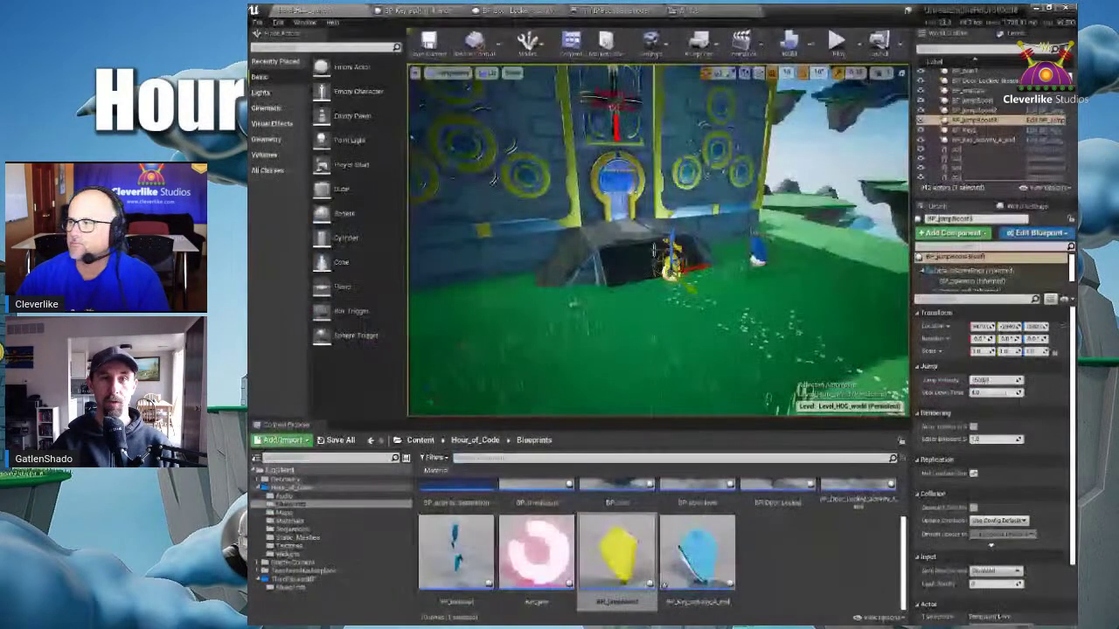
# - In W_HUD, raise T_jumpBoost's alpha above zero so its icon shows semi-transparently, and compile the widget
pyautogui.click(726, 13)
pyautogui.scroll(-2, 699, 225)
pyautogui.moveTo(699, 224); pyautogui.dragTo(630, 260, button='right')
pyautogui.scroll(-2, 645, 250)
pyautogui.click(301, 317)
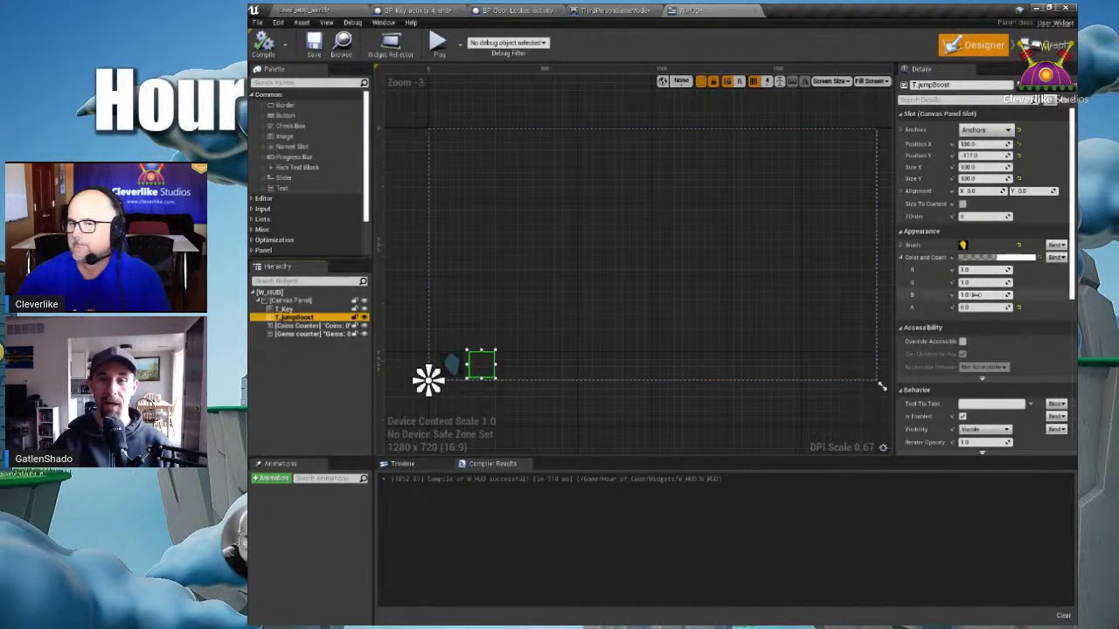
pyautogui.click(985, 308)
pyautogui.write('1')
pyautogui.press('Return')
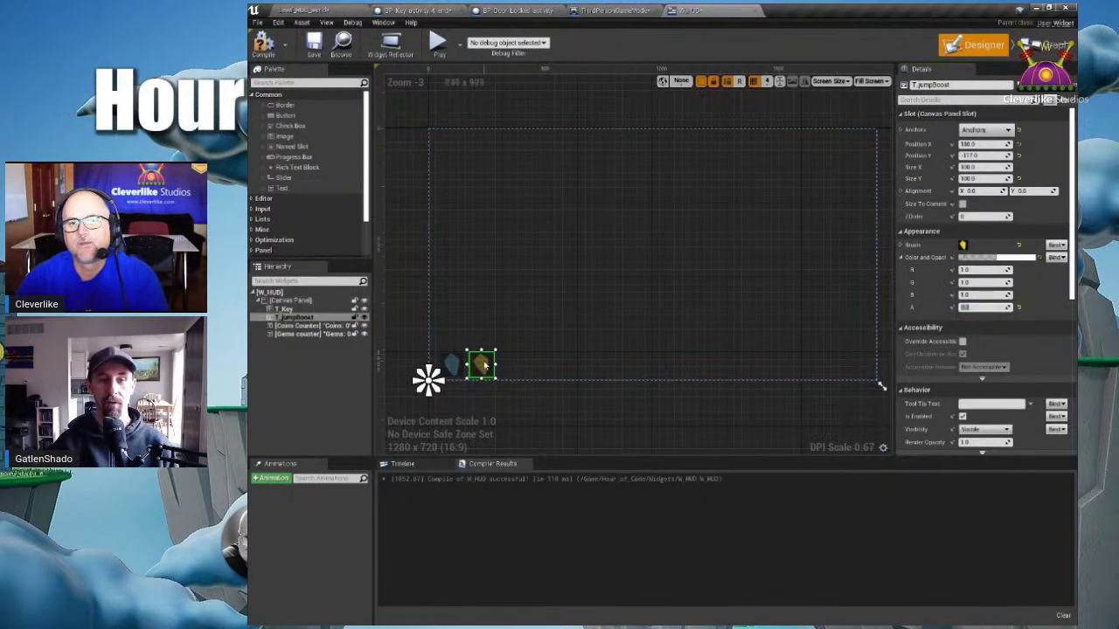
pyautogui.click(263, 44)
# - Play the level, move the character around the door ramp to check the key and jump boost icons, and stop playing
pyautogui.click(301, 9)
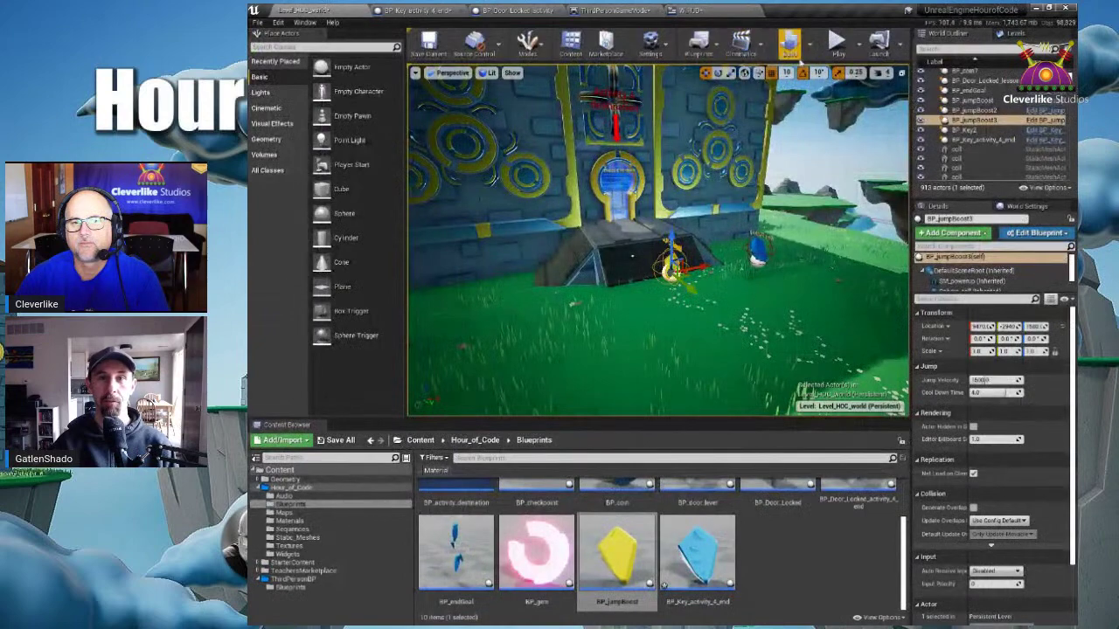
pyautogui.click(704, 284)
pyautogui.press('w')
pyautogui.press('s')
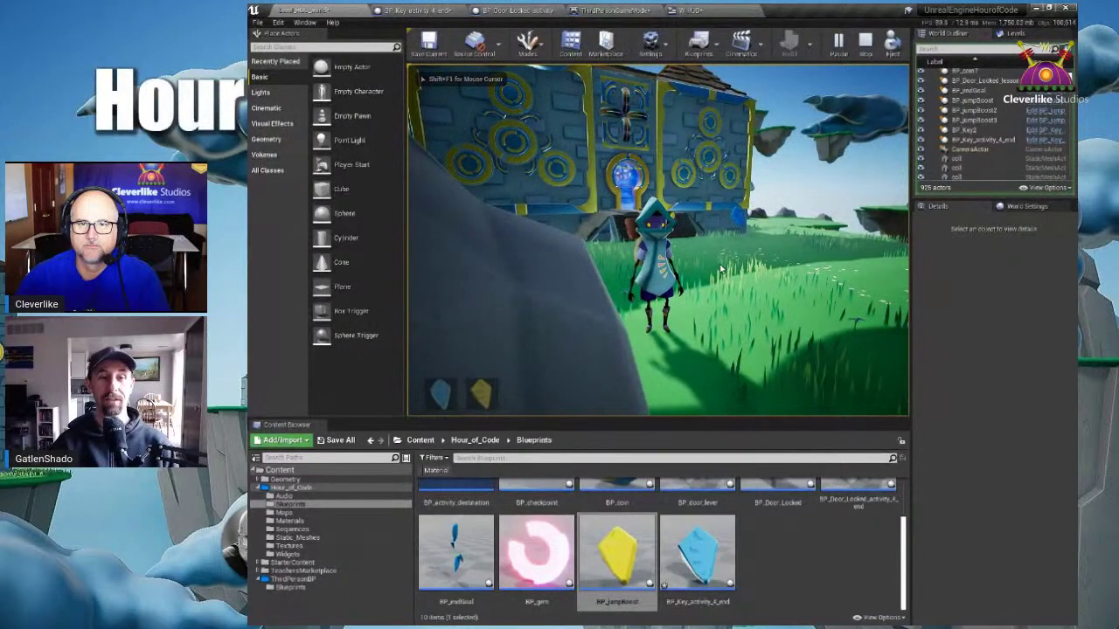
pyautogui.press('w')
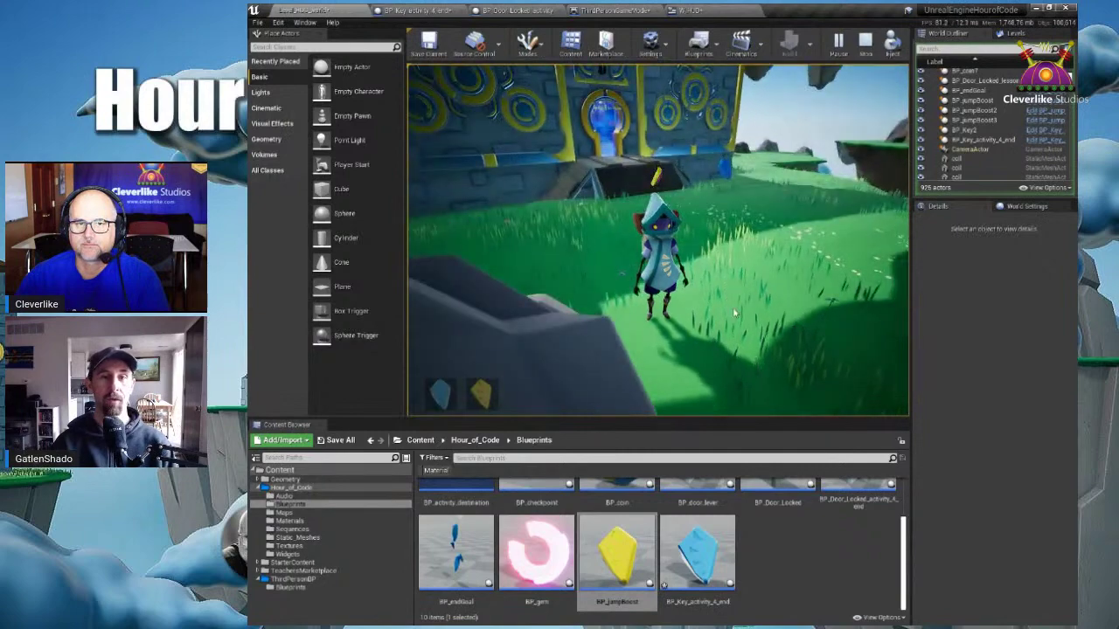
pyautogui.press('w')
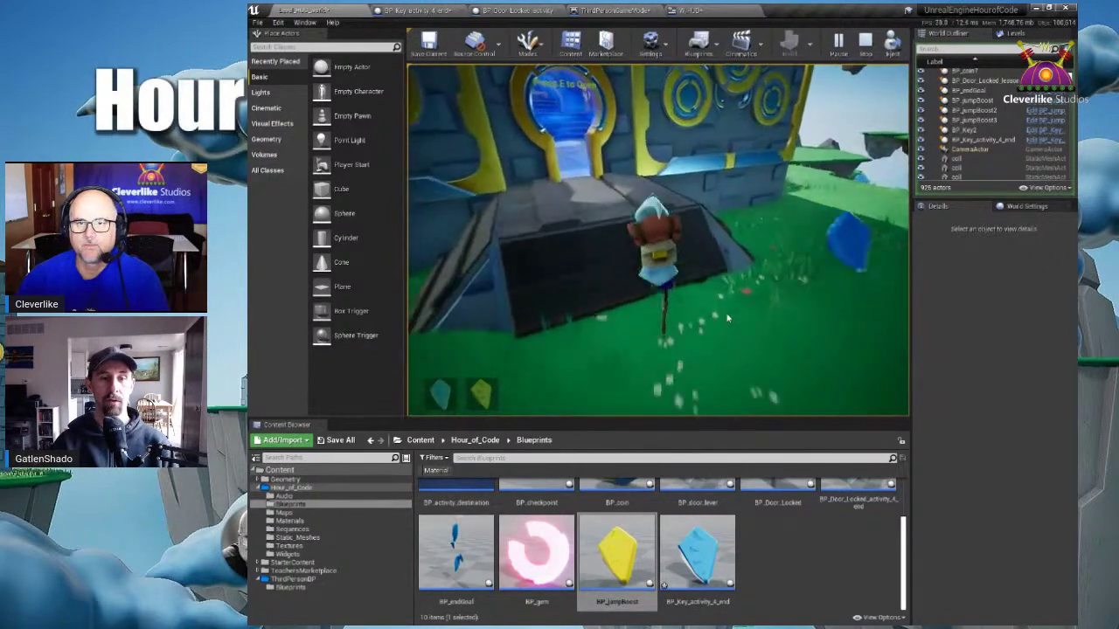
pyautogui.press('s')
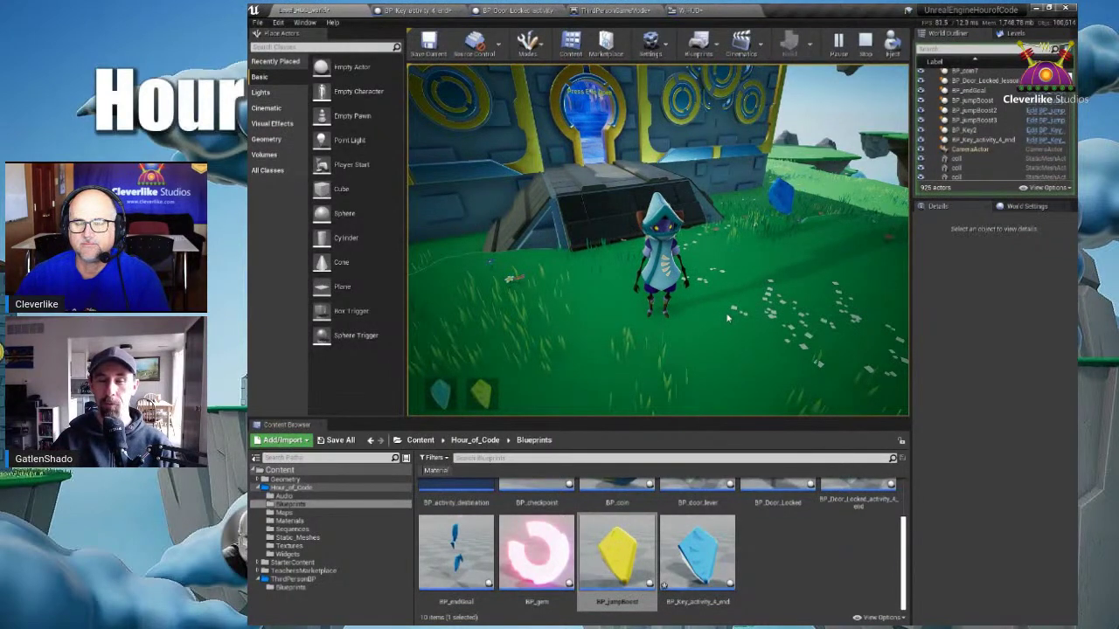
pyautogui.press('Escape')
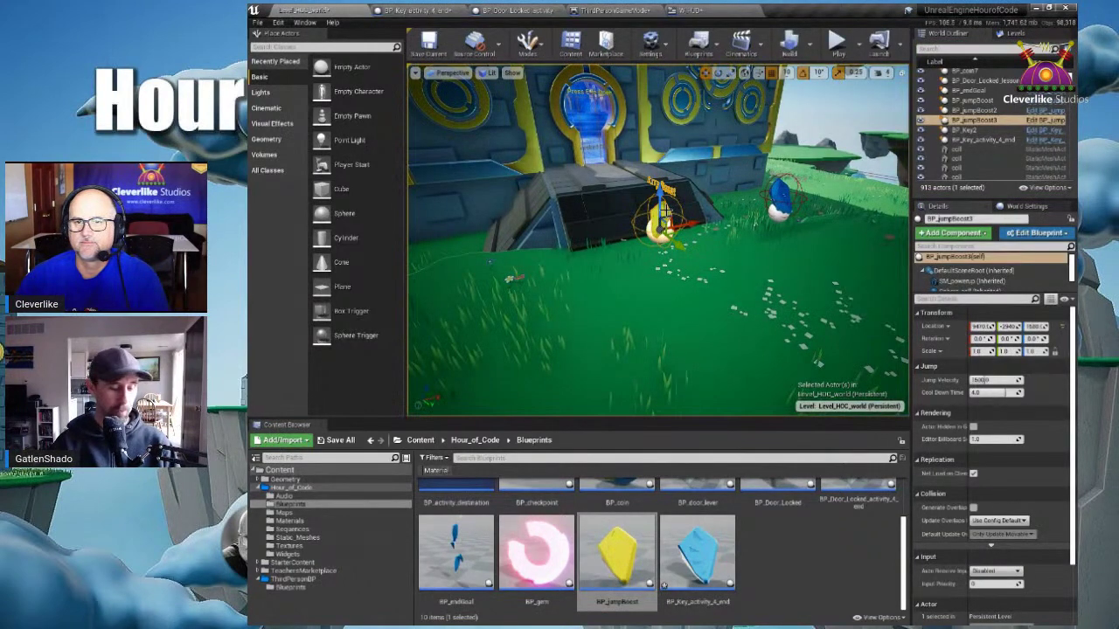
# - In BP_jumpBoost's event graph, move Play Sound at Location's output connection from Activity 3's Delay to the Activity 5 connection node
pyautogui.hotkey('ctrl', 'e')
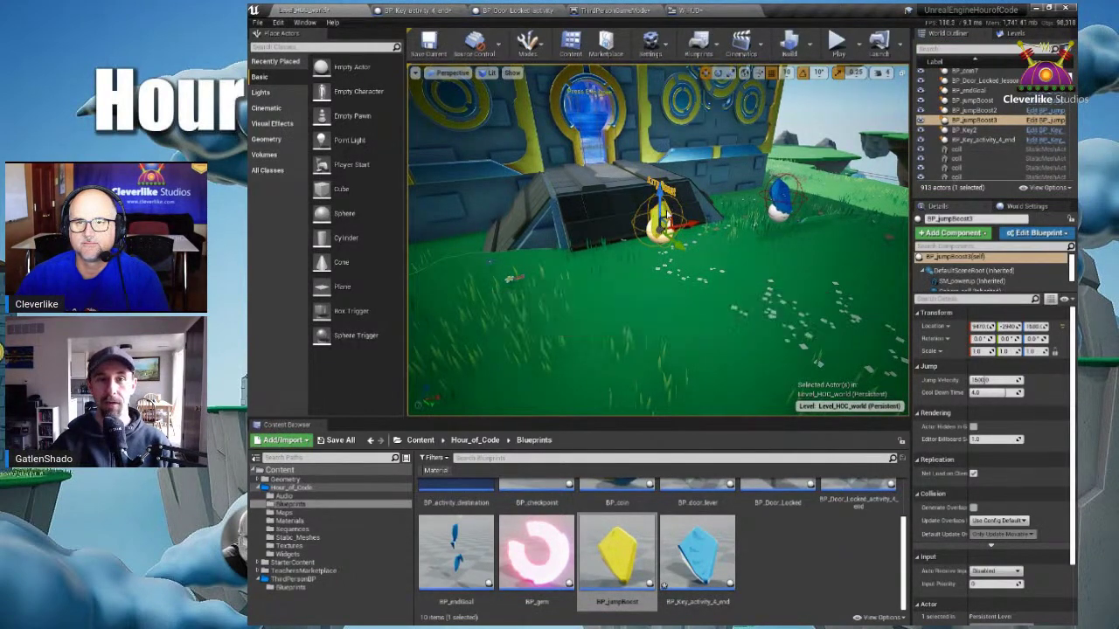
pyautogui.moveTo(677, 399); pyautogui.dragTo(647, 375, button='right')
pyautogui.scroll(-3, 647, 379)
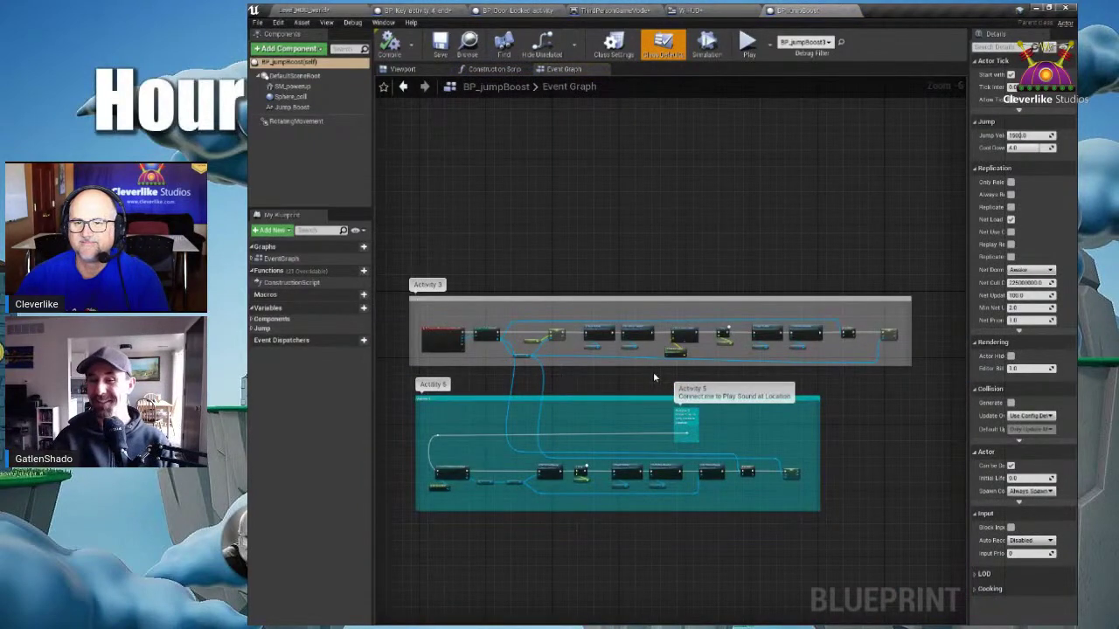
pyautogui.scroll(5, 741, 363)
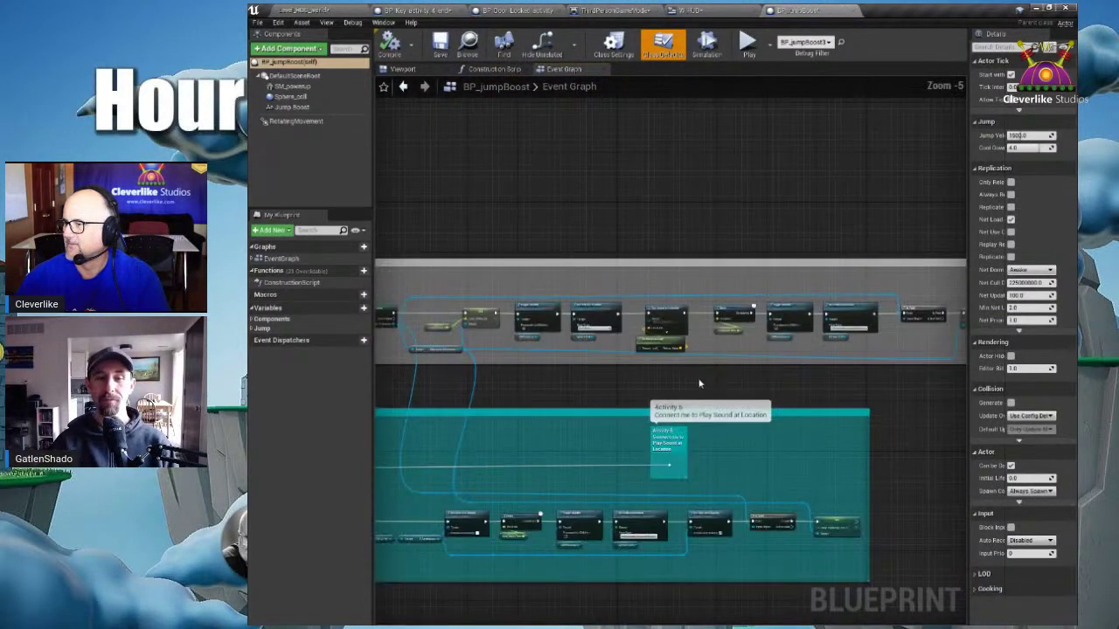
pyautogui.moveTo(690, 322); pyautogui.dragTo(674, 253, button='right')
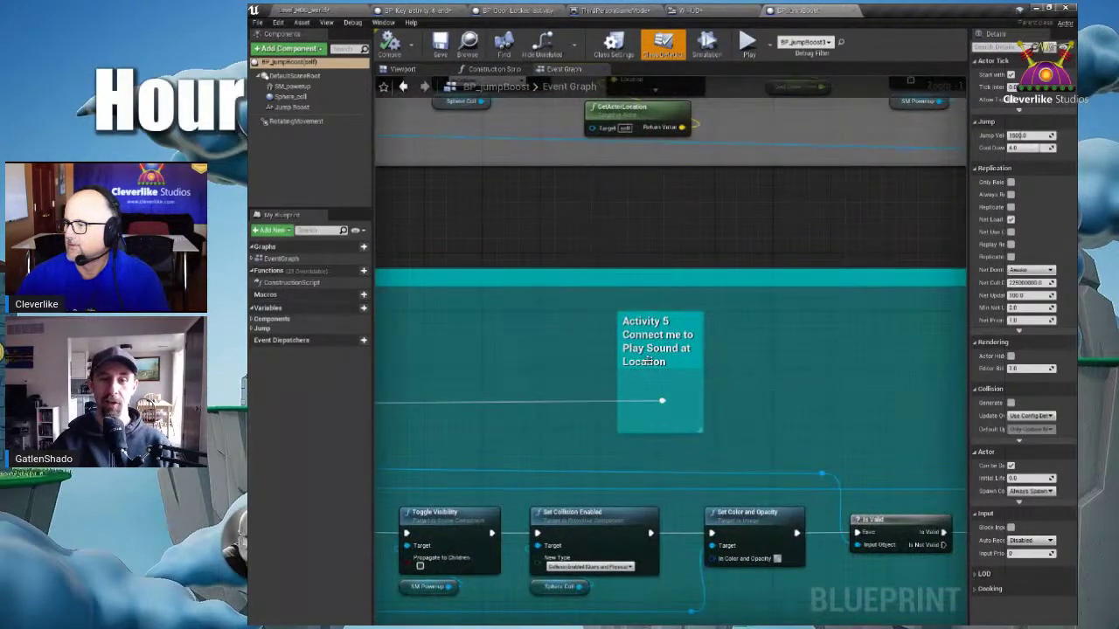
pyautogui.moveTo(731, 241); pyautogui.dragTo(691, 235, button='right')
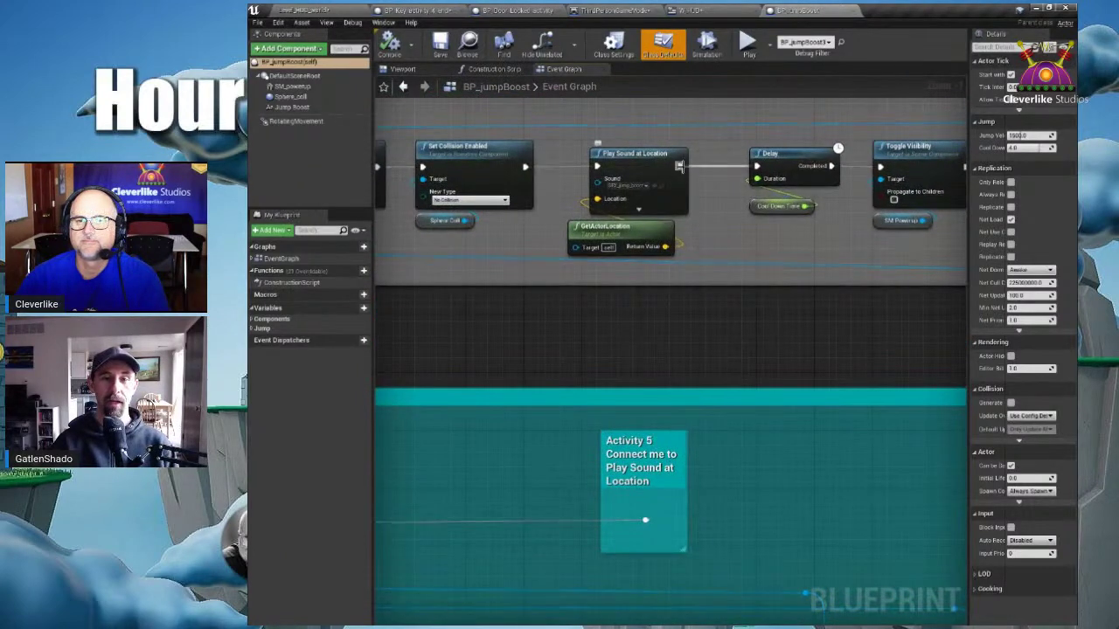
pyautogui.keyDown('ctrl'); pyautogui.moveTo(679, 166); pyautogui.dragTo(646, 519); pyautogui.keyUp('ctrl')
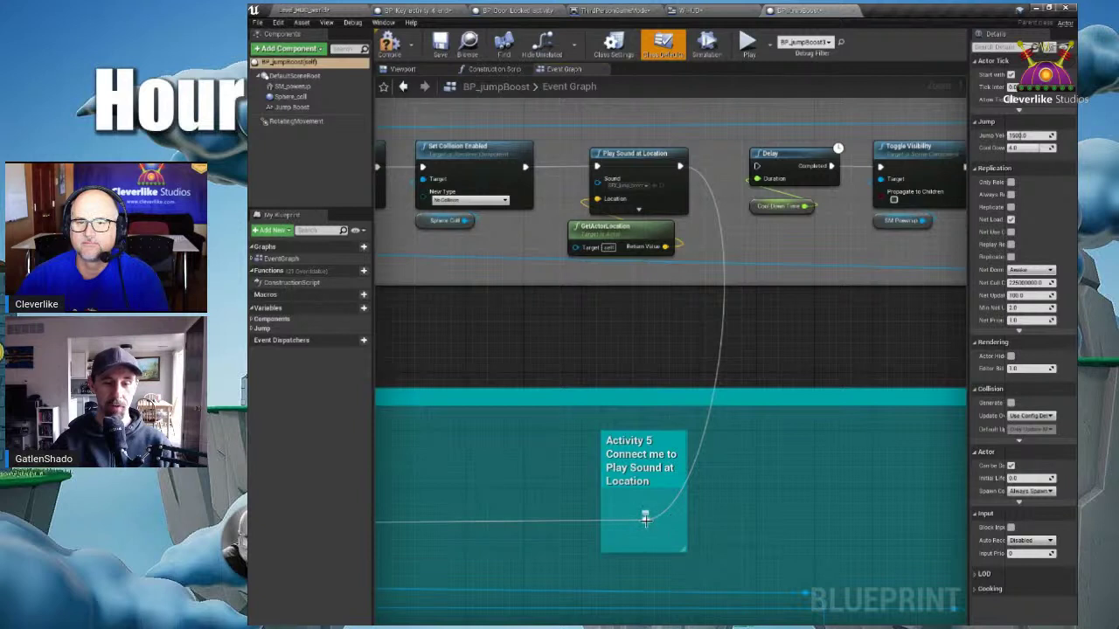
pyautogui.click(646, 522)
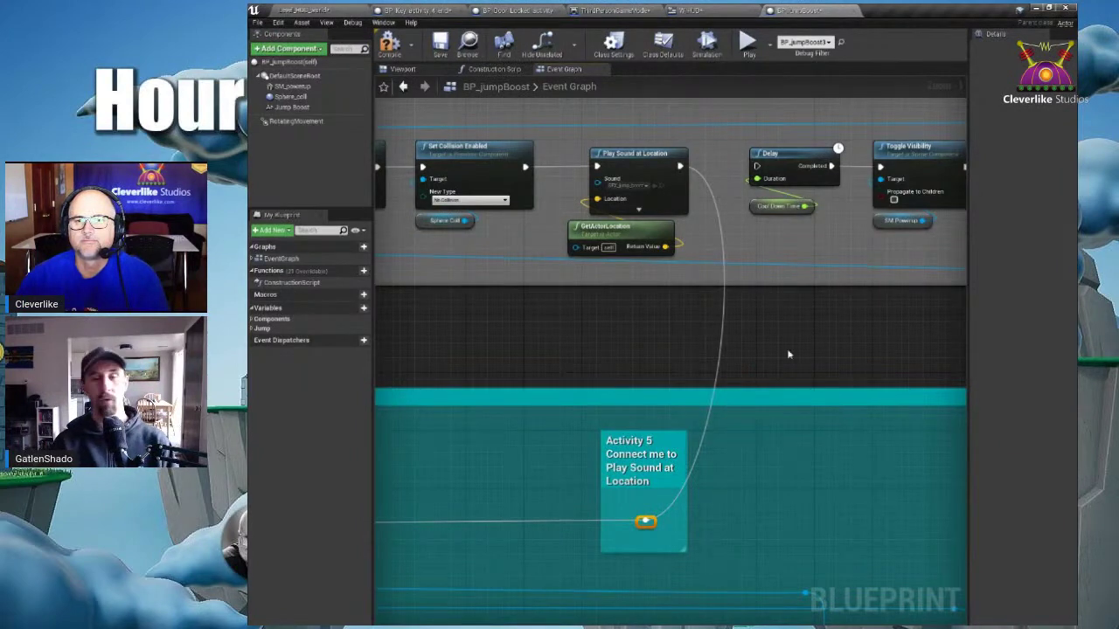
# - Examine the bypassed Activity 3 nodes from Delay to Set and the Activity 5 chain that replaces them
pyautogui.scroll(-1, 789, 354)
pyautogui.moveTo(843, 346); pyautogui.dragTo(574, 357, button='right')
pyautogui.scroll(-2, 673, 345)
pyautogui.moveTo(472, 214); pyautogui.dragTo(848, 304)
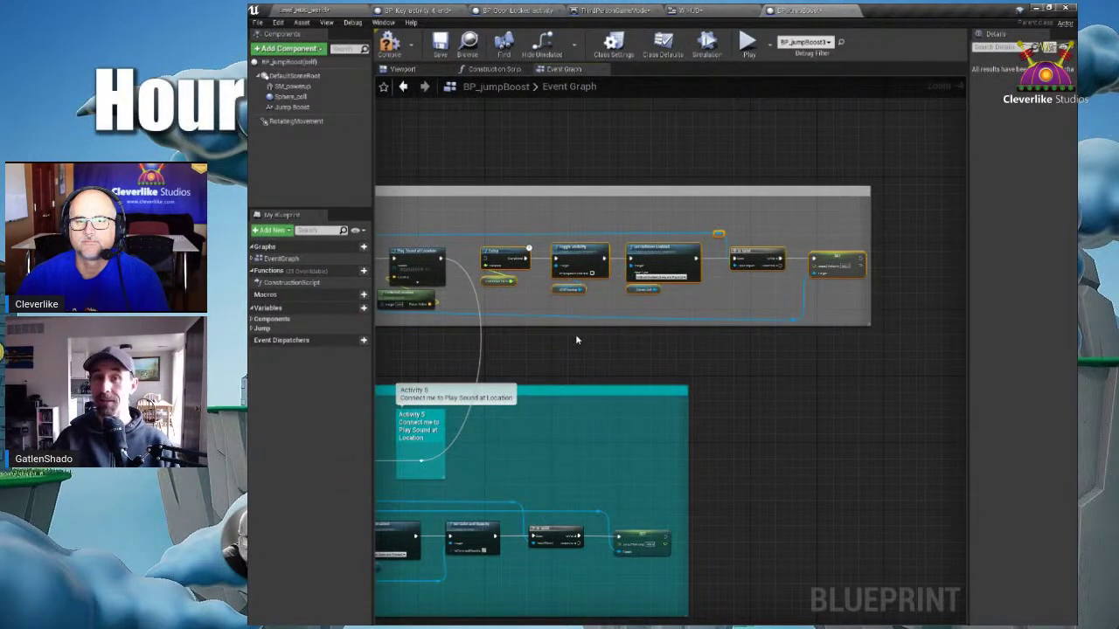
pyautogui.moveTo(558, 357); pyautogui.dragTo(860, 246, button='right')
pyautogui.scroll(-1, 861, 246)
pyautogui.scroll(-1, 755, 308)
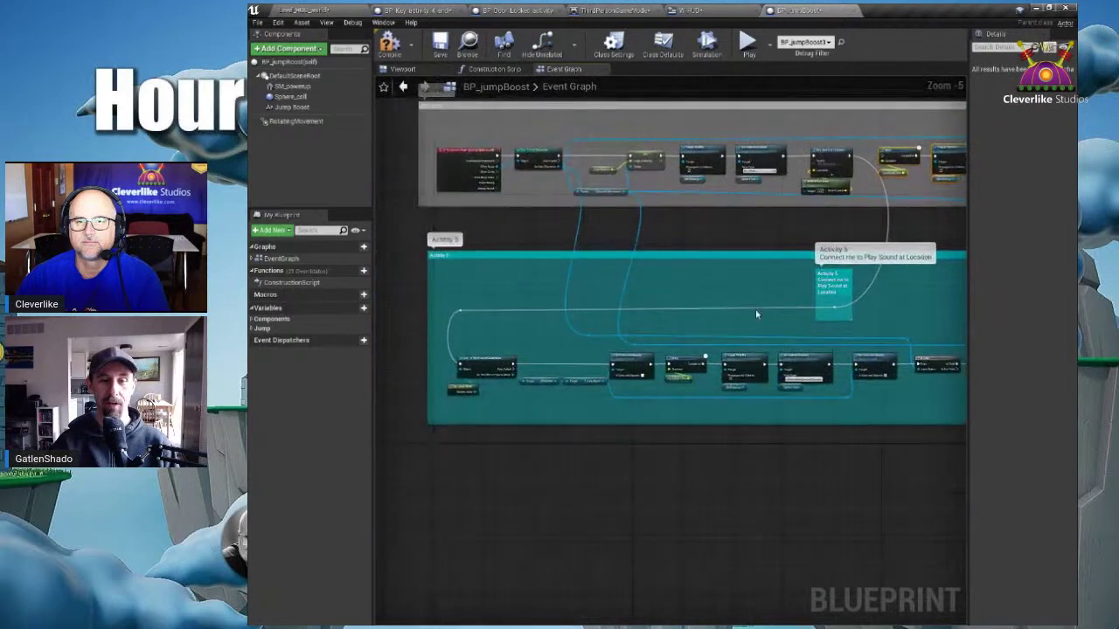
pyautogui.moveTo(782, 395); pyautogui.dragTo(841, 386)
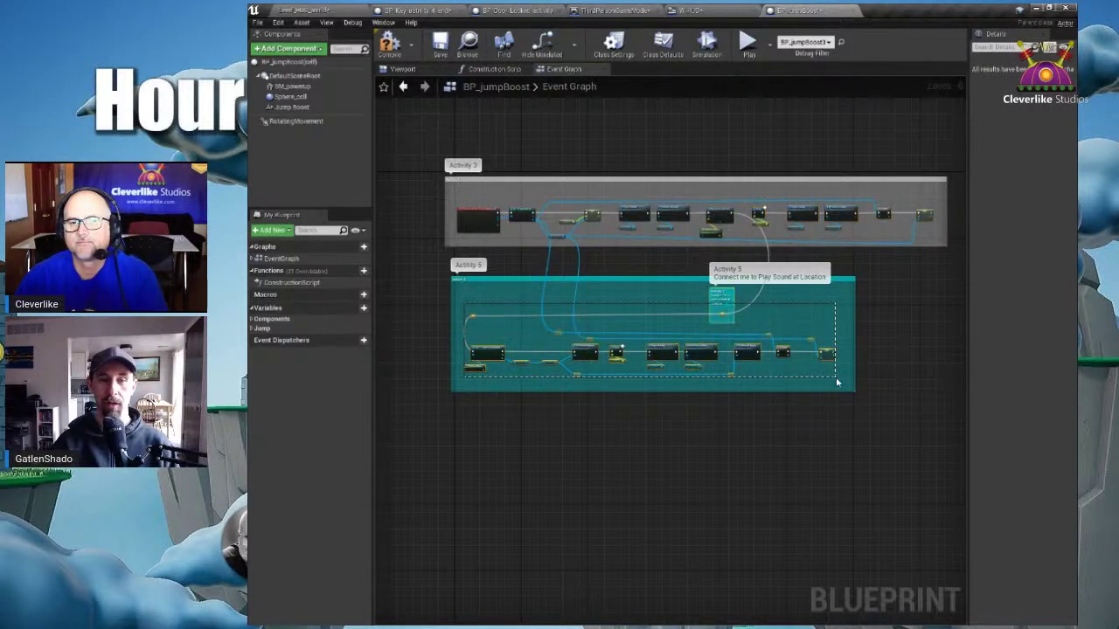
# - Examine how Activity 5 reaches T Jump Boost through the game mode and W HUD Ref, and inspect the first Set Color and Opacity node's colour
pyautogui.scroll(2, 594, 320)
pyautogui.scroll(4, 593, 320)
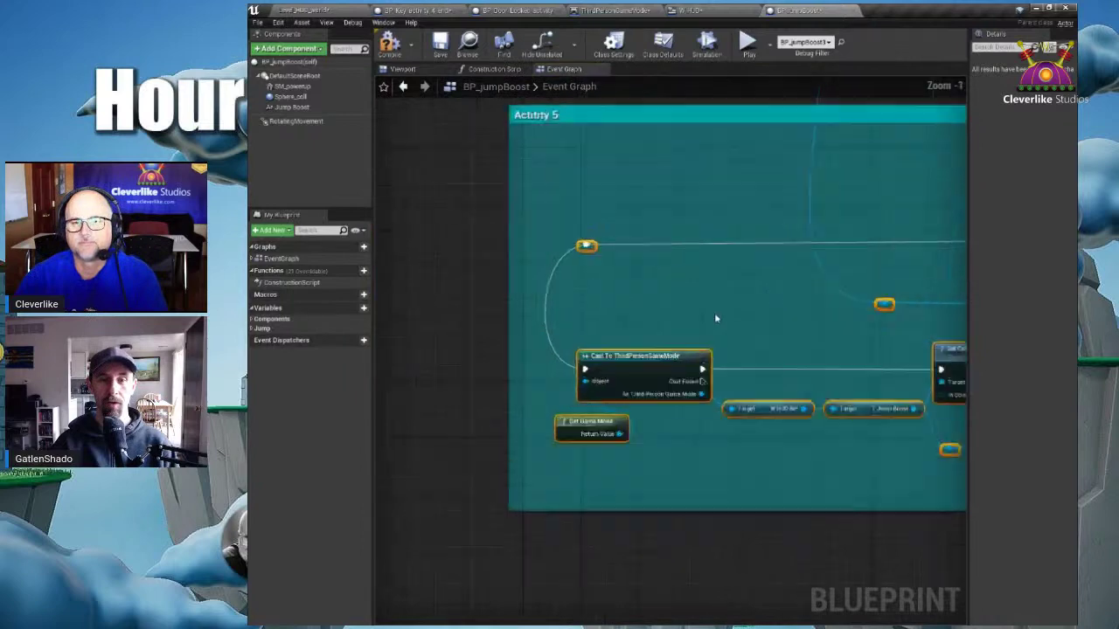
pyautogui.moveTo(614, 314); pyautogui.dragTo(464, 285, button='right')
pyautogui.click(601, 329)
pyautogui.click(718, 333)
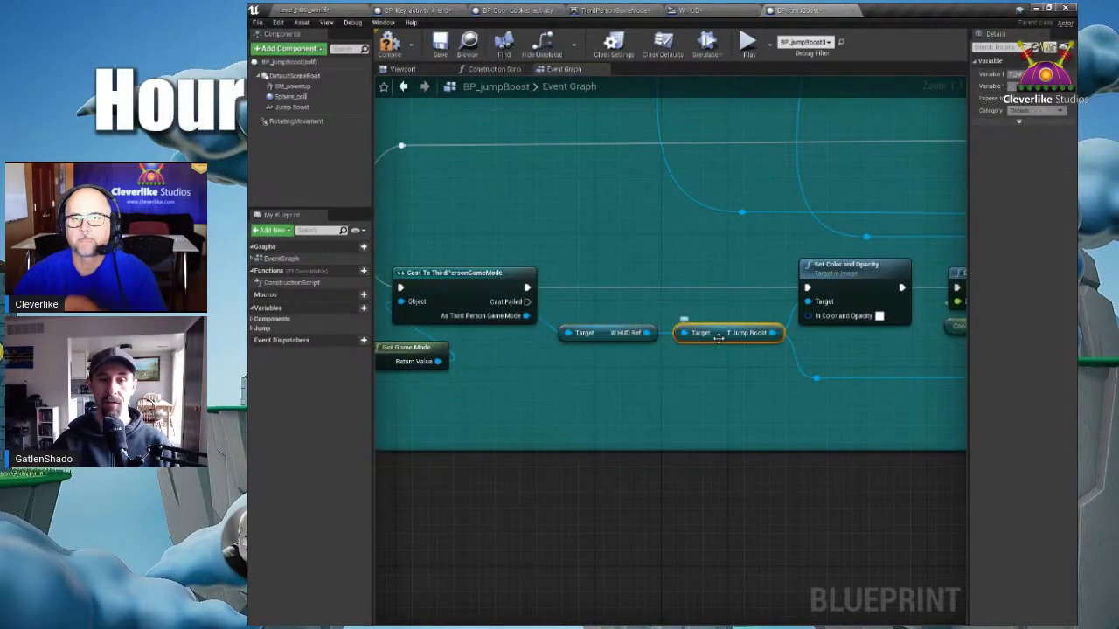
pyautogui.moveTo(719, 336); pyautogui.dragTo(584, 338, button='right')
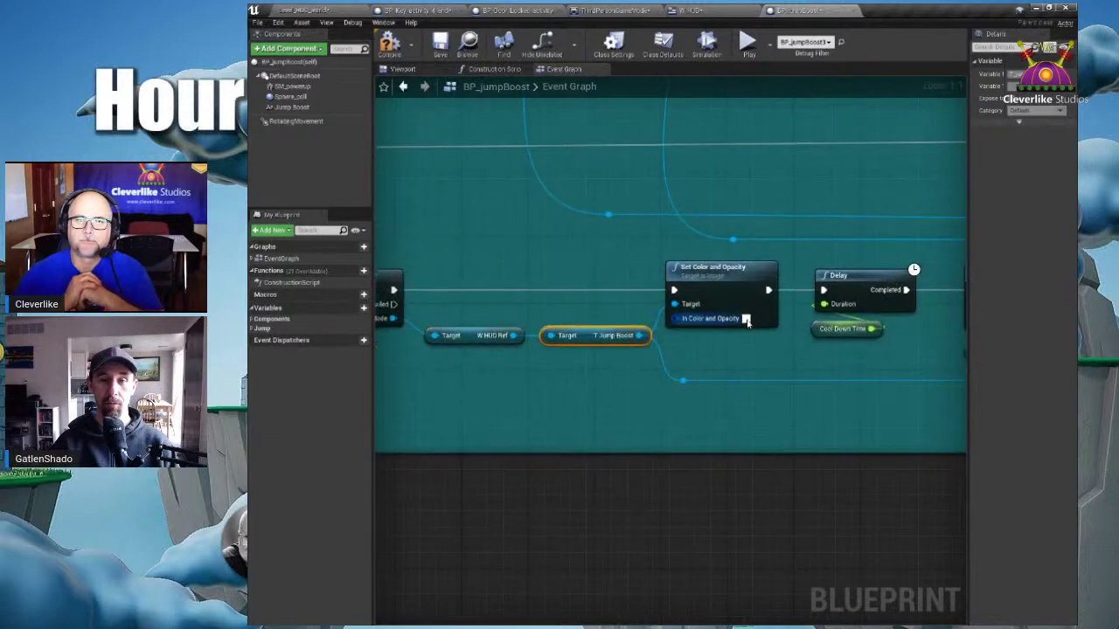
pyautogui.click(745, 319)
pyautogui.click(799, 540)
pyautogui.click(961, 327)
# - Examine the rest of Activity 5: Delay, Toggle Visibility, Set Collision Enabled, the second Set Color and Opacity, Is Valid and the Jump Z Velocity setter
pyautogui.moveTo(844, 361); pyautogui.dragTo(596, 399, button='right')
pyautogui.click(620, 313)
pyautogui.moveTo(670, 395); pyautogui.dragTo(545, 386, button='right')
pyautogui.click(653, 307)
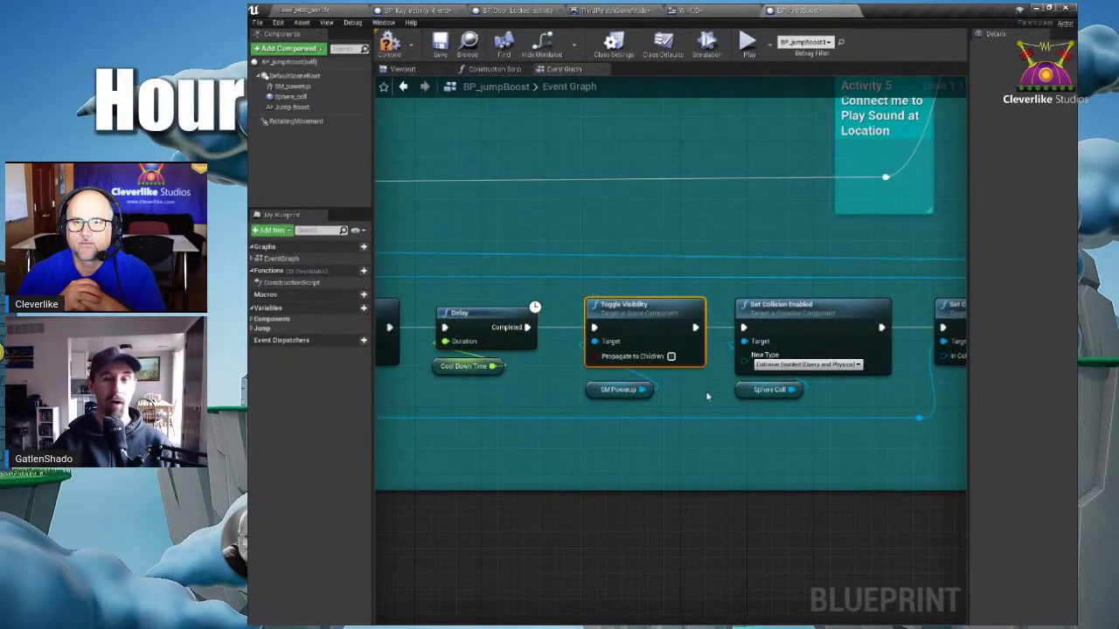
pyautogui.moveTo(858, 399); pyautogui.dragTo(731, 404, button='right')
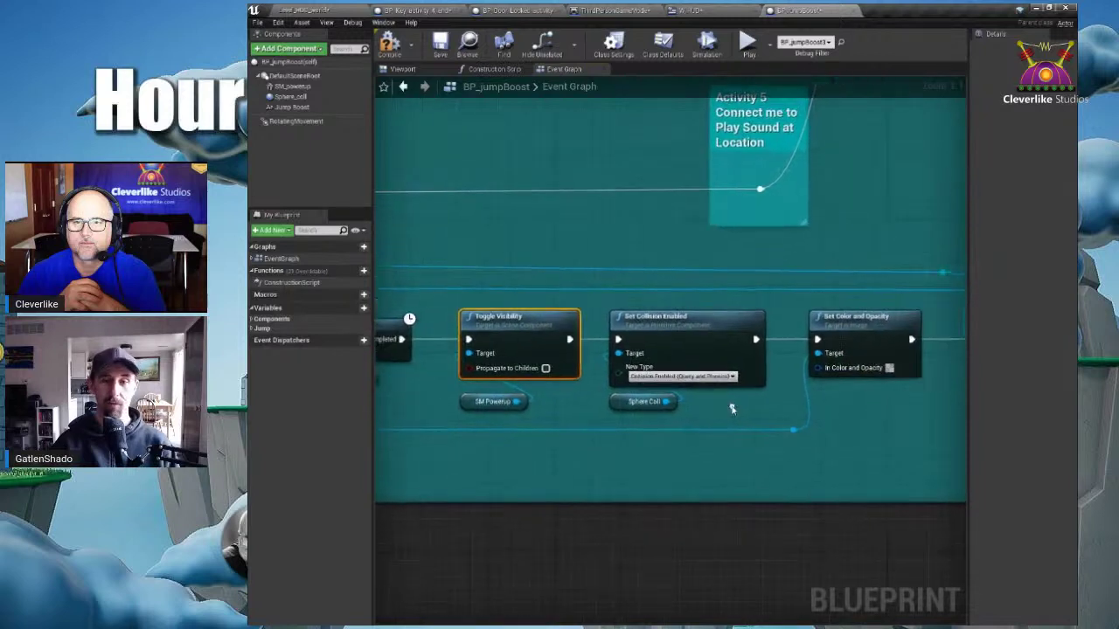
pyautogui.click(696, 323)
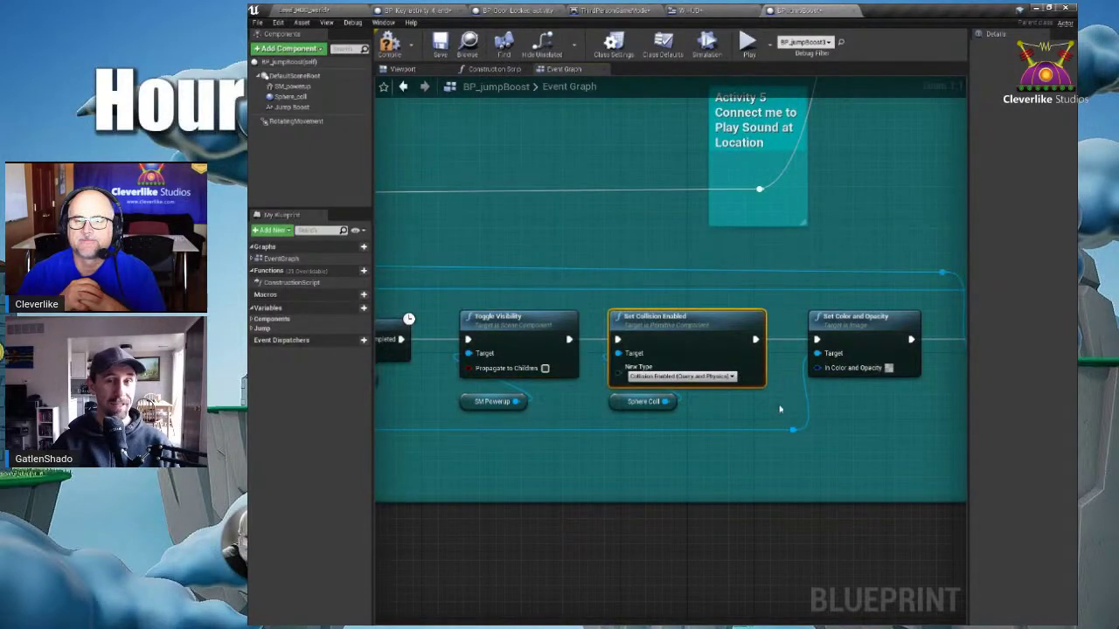
pyautogui.moveTo(847, 415); pyautogui.dragTo(655, 409, button='right')
pyautogui.click(684, 347)
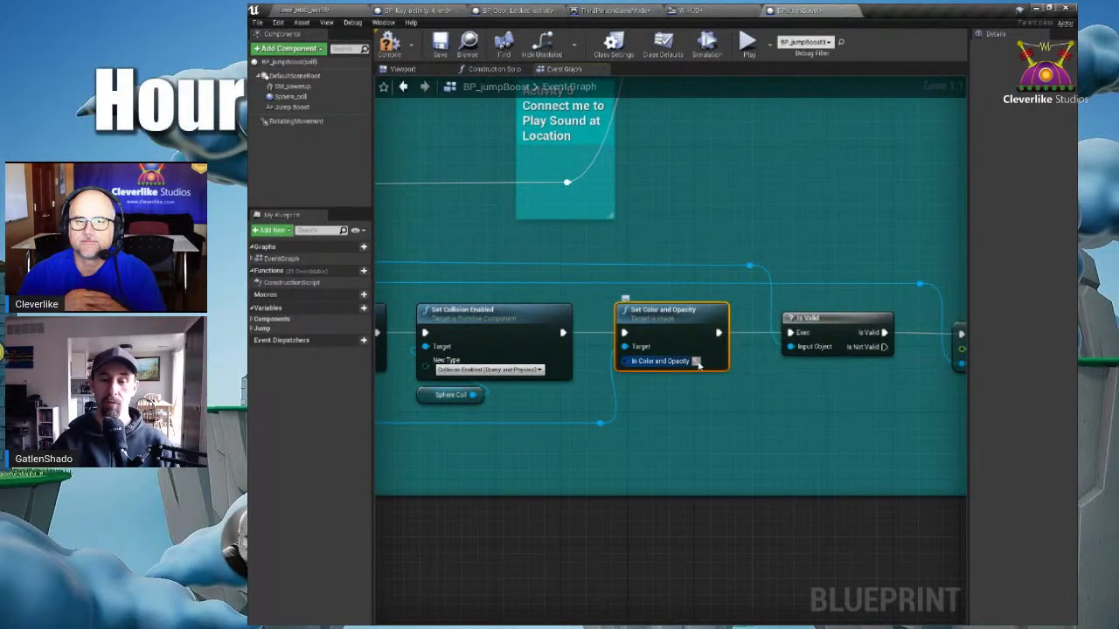
pyautogui.moveTo(698, 365); pyautogui.dragTo(495, 363, button='right')
pyautogui.scroll(-1, 612, 345)
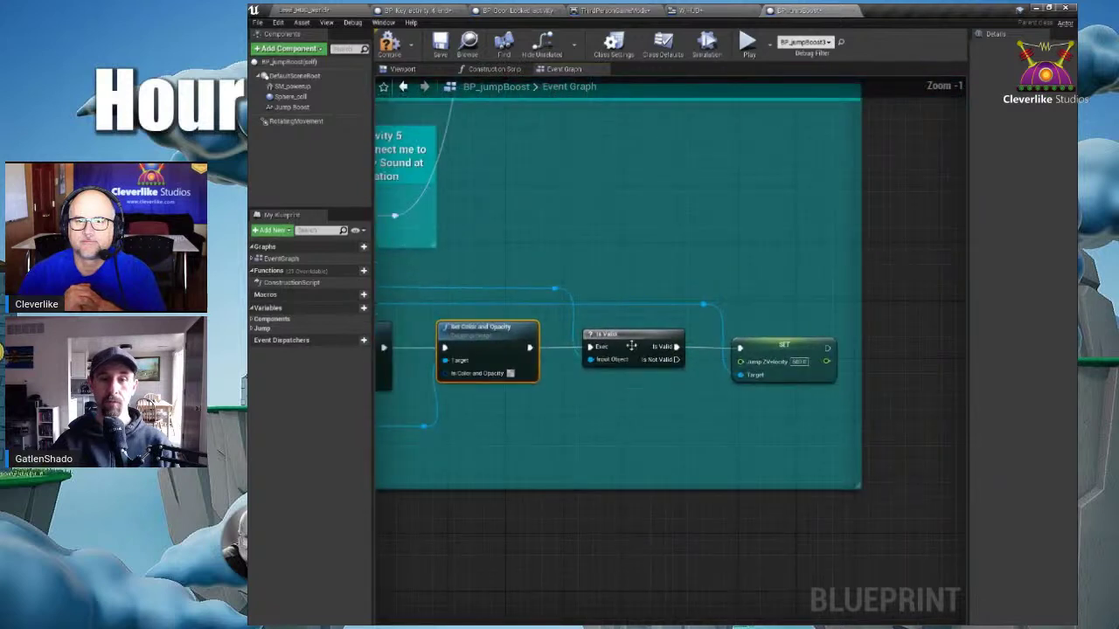
pyautogui.click(638, 333)
pyautogui.click(762, 346)
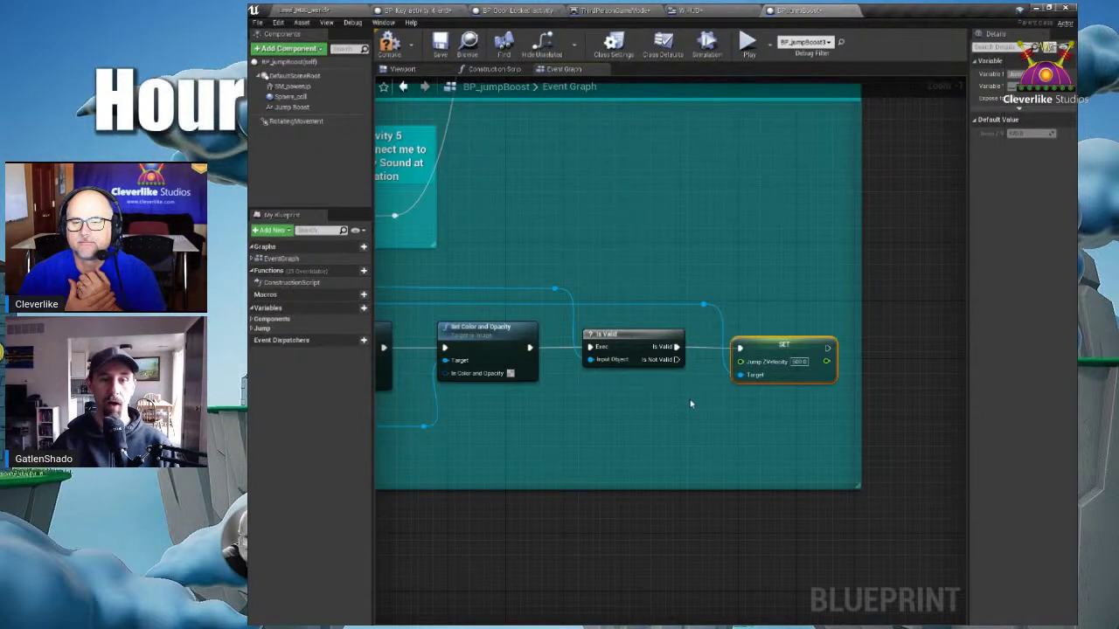
pyautogui.scroll(-8, 690, 404)
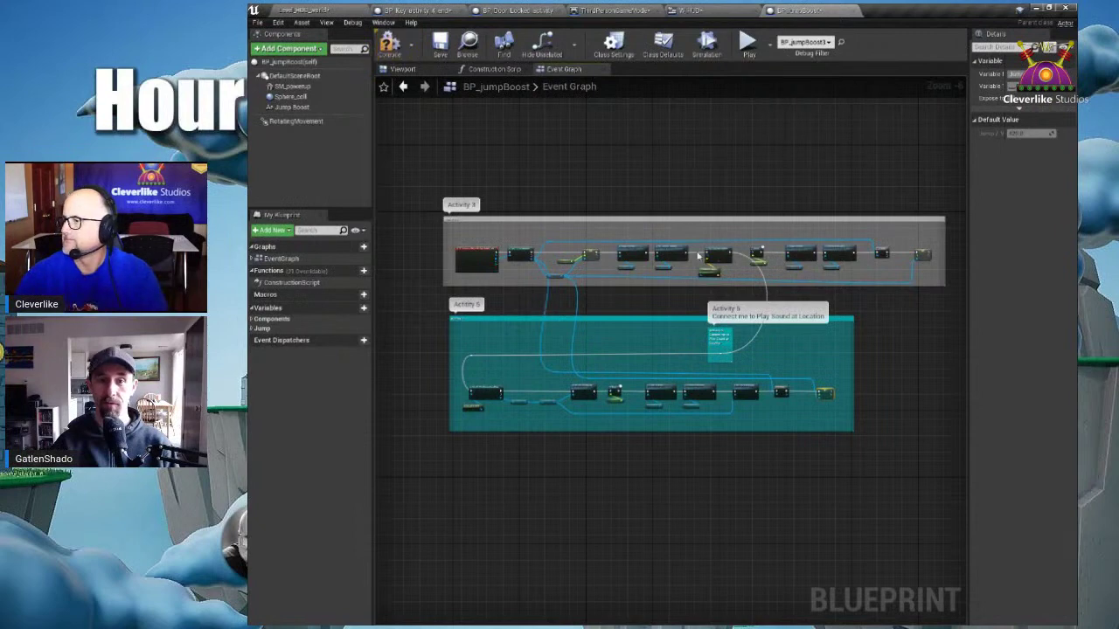
pyautogui.scroll(3, 733, 289)
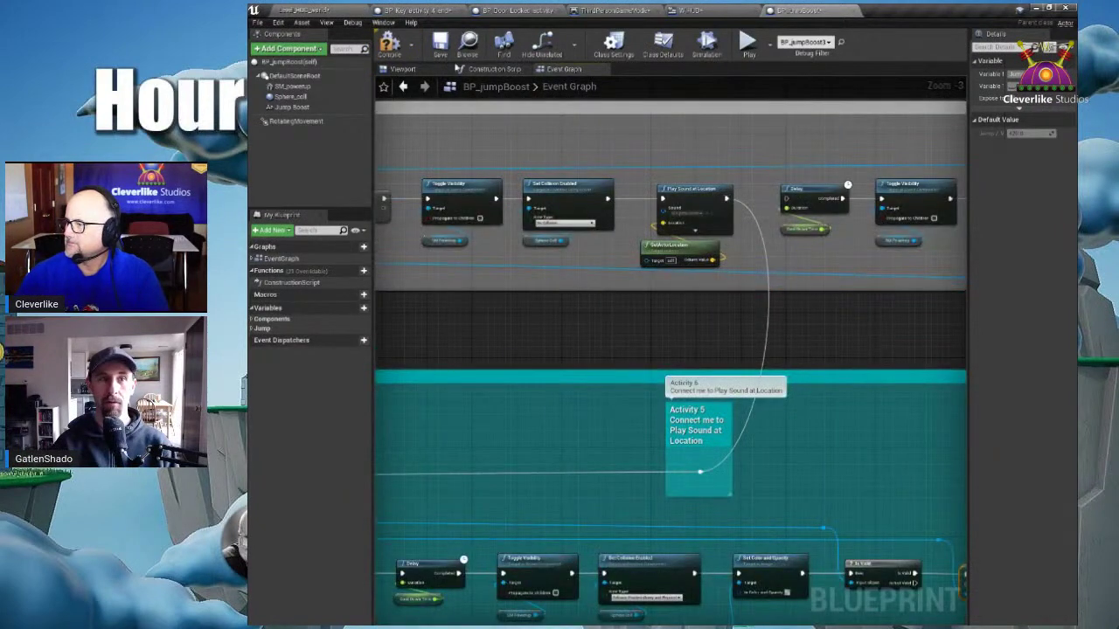
# - Play the level, run the character into the jump boost at the ramp, test jumping while watching its HUD icon, and stop playing
pyautogui.click(328, 8)
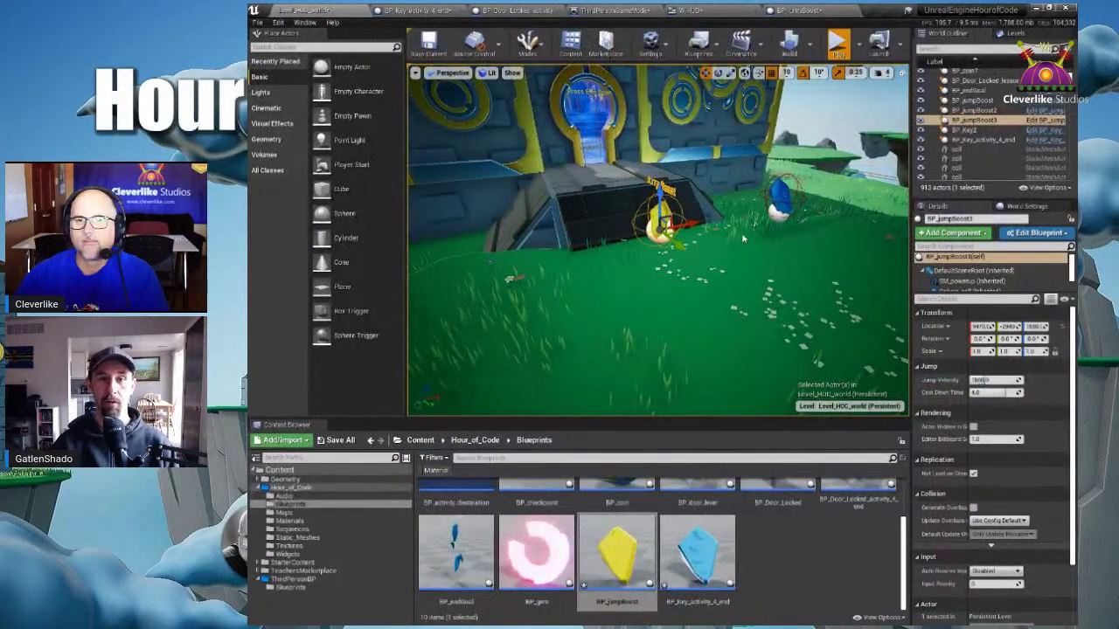
pyautogui.hotkey('alt', 'p')
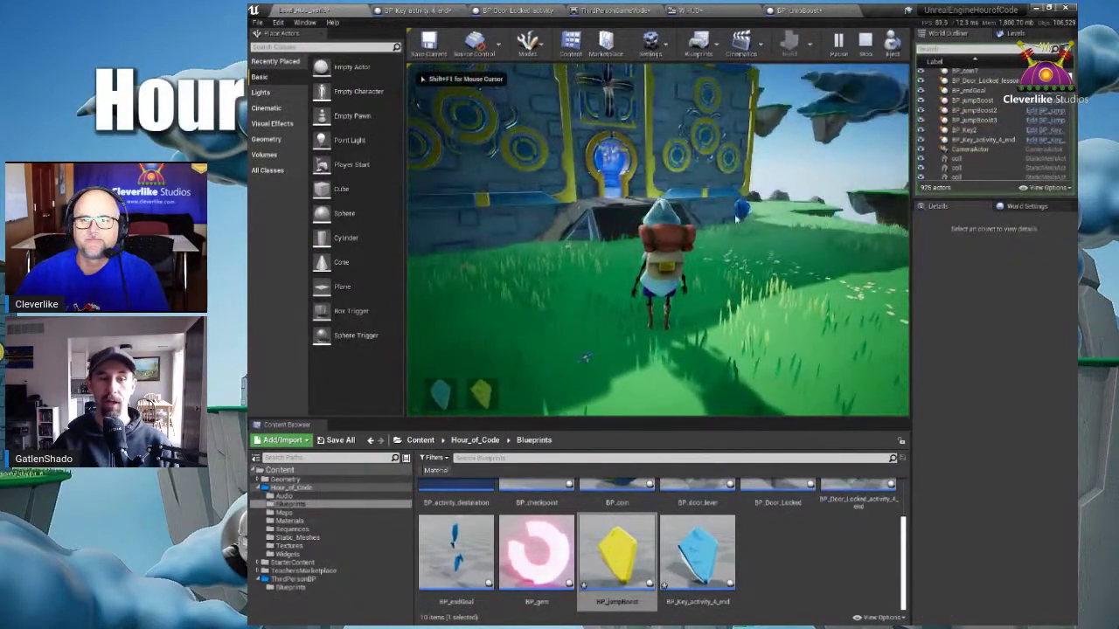
pyautogui.press('w')
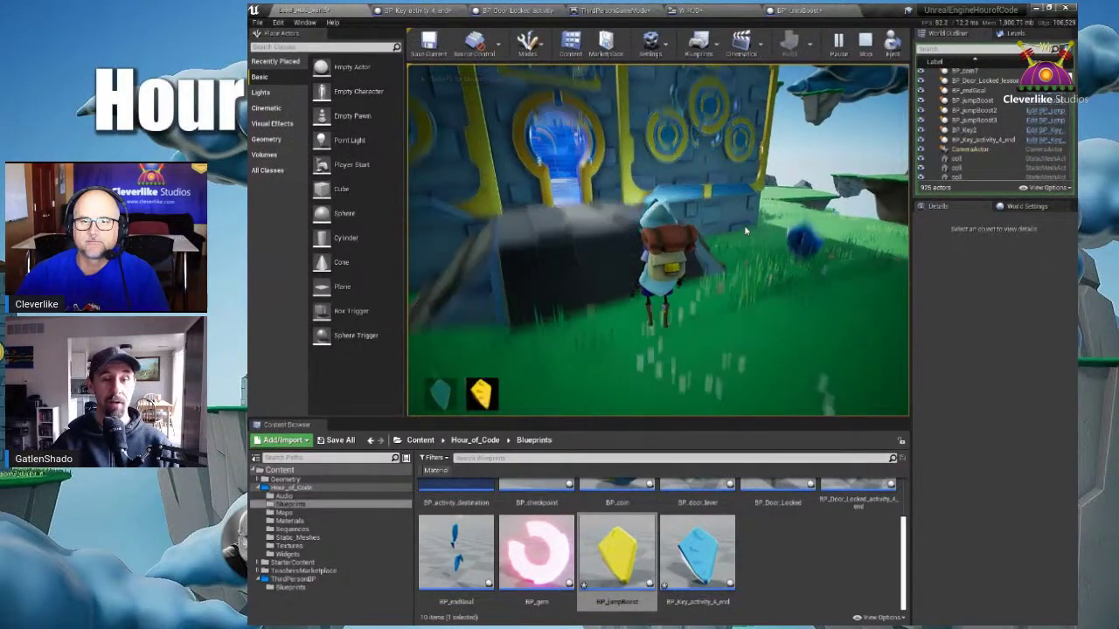
pyautogui.press('space')
pyautogui.press('s')
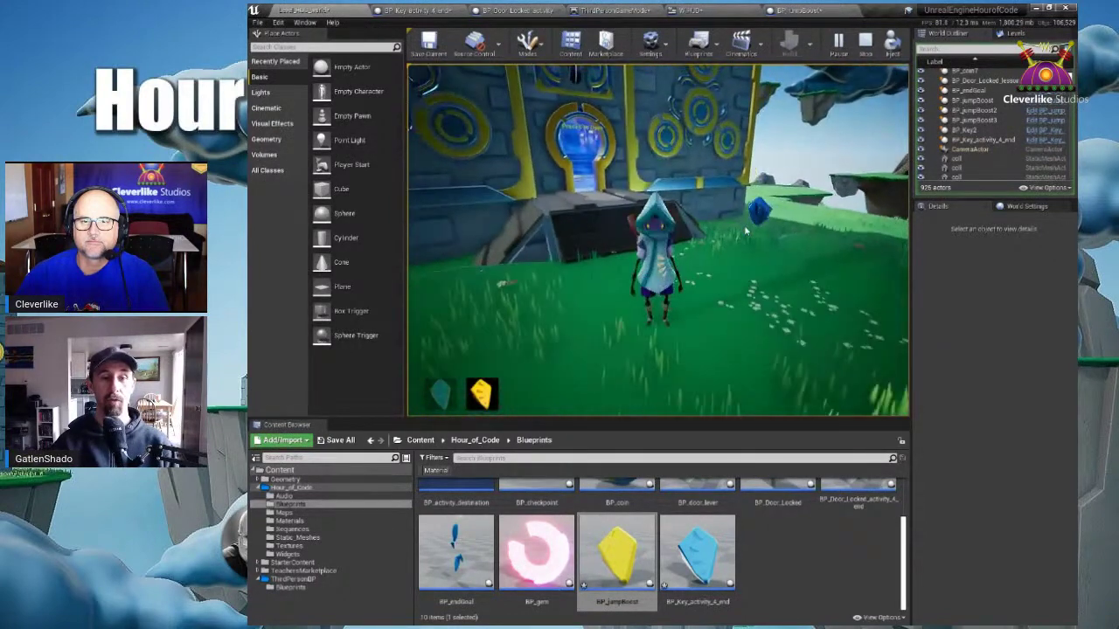
pyautogui.press('space')
pyautogui.press('s')
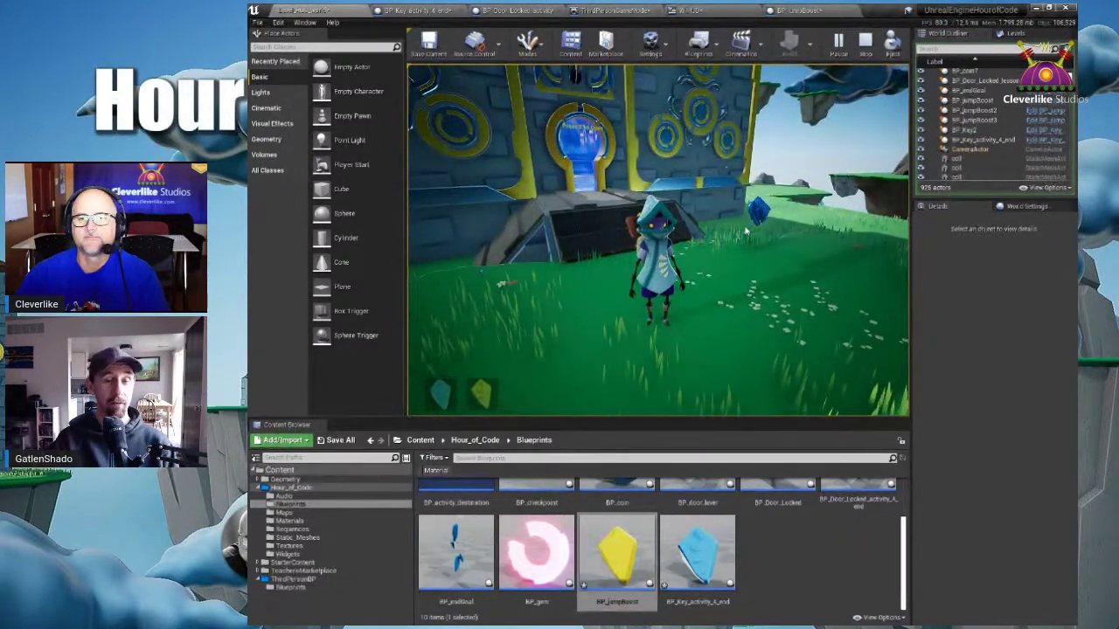
pyautogui.press('w')
pyautogui.press('s')
pyautogui.press('space')
pyautogui.press('w')
pyautogui.press('space')
pyautogui.press('s')
pyautogui.press('w')
pyautogui.press('s')
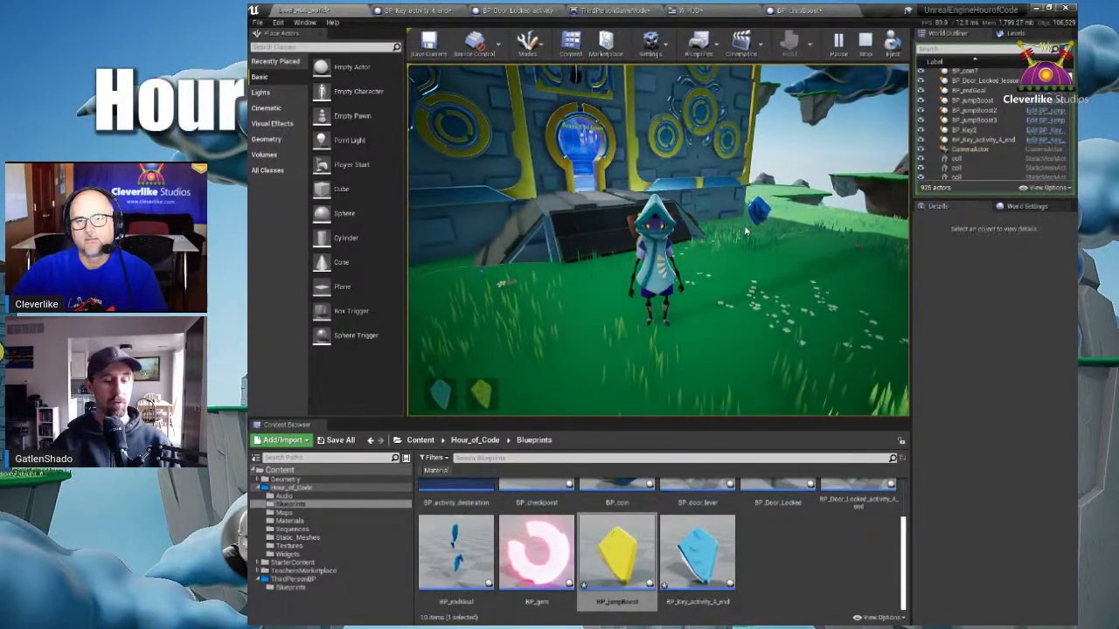
pyautogui.press('Escape')
# - Replay the level, run the character into the jump boost, make several jumps until the effect ends, and stop playing
pyautogui.click(743, 225)
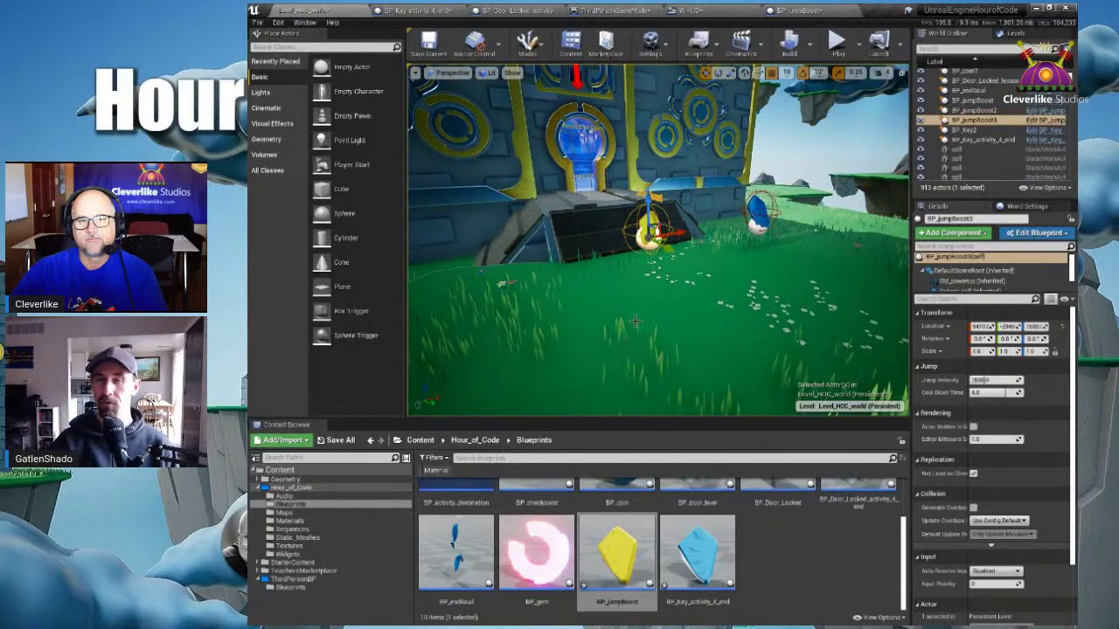
pyautogui.moveTo(697, 274); pyautogui.dragTo(699, 270)
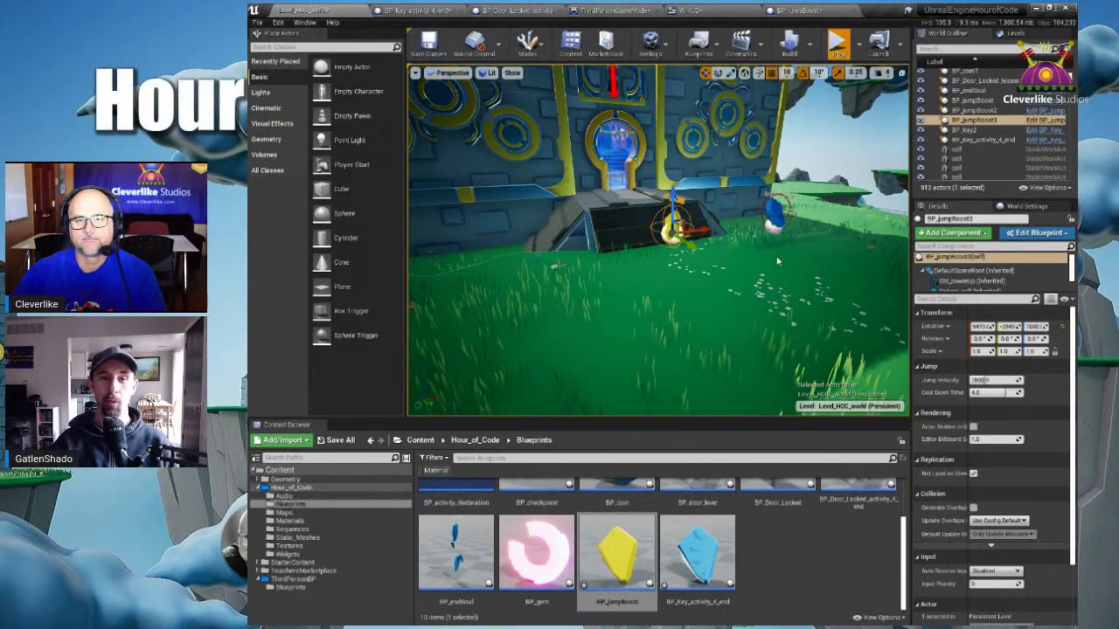
pyautogui.hotkey('alt', 'p')
pyautogui.press('w')
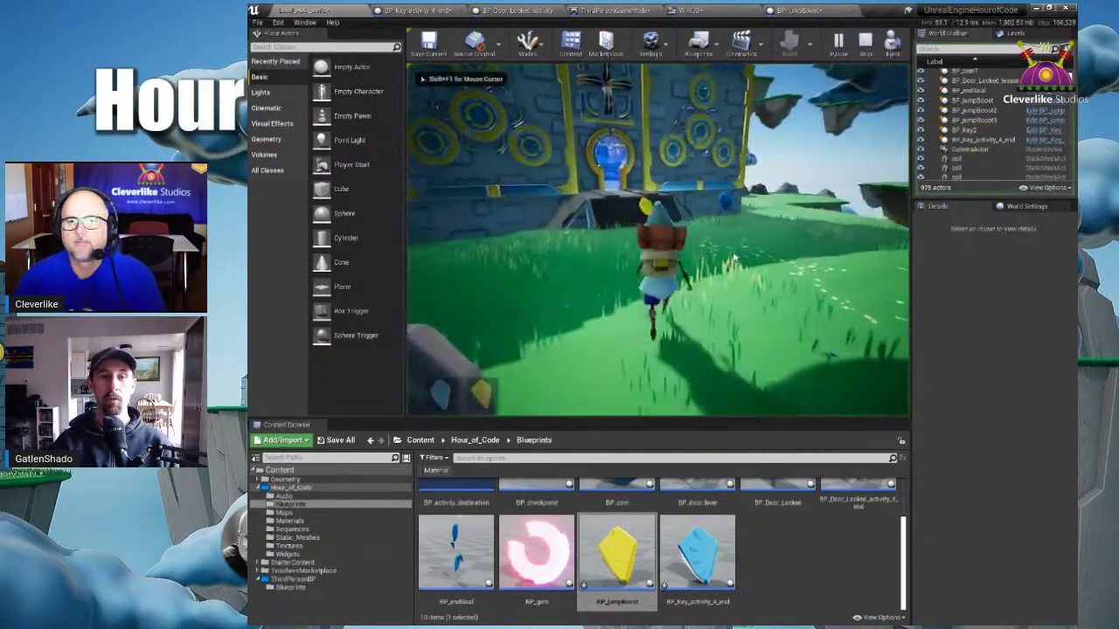
pyautogui.press('space')
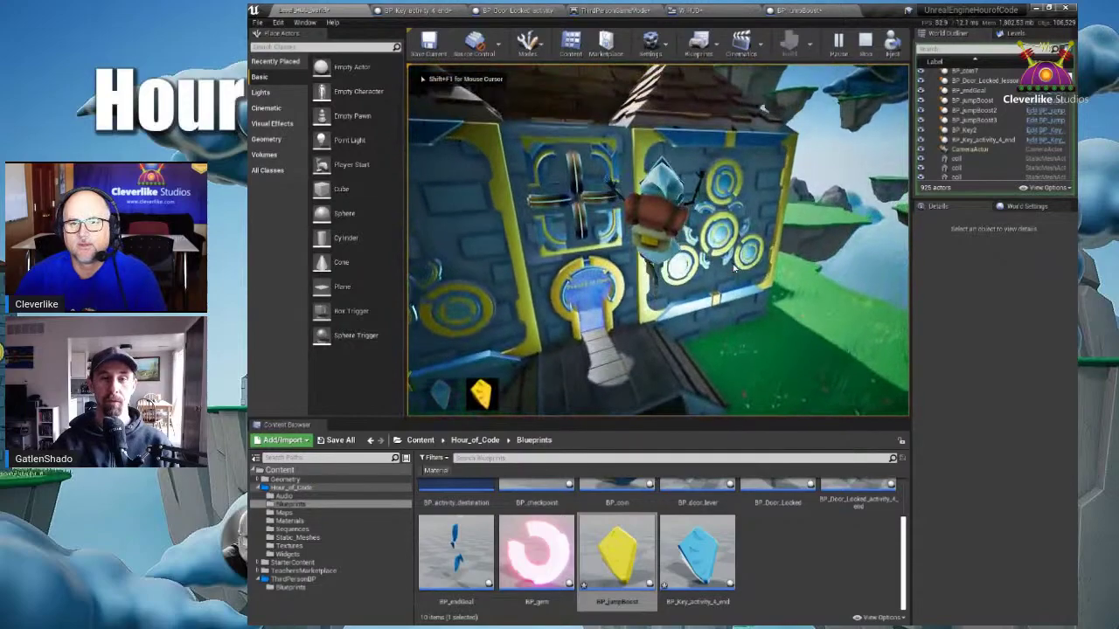
pyautogui.press('s')
pyautogui.press('space')
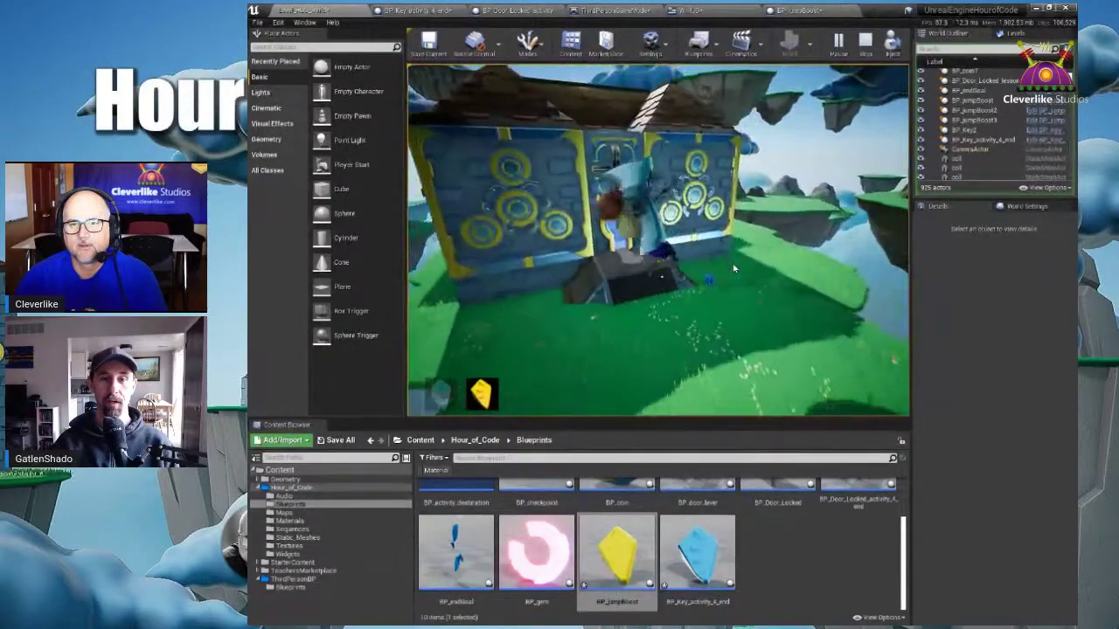
pyautogui.press('space')
pyautogui.press('w')
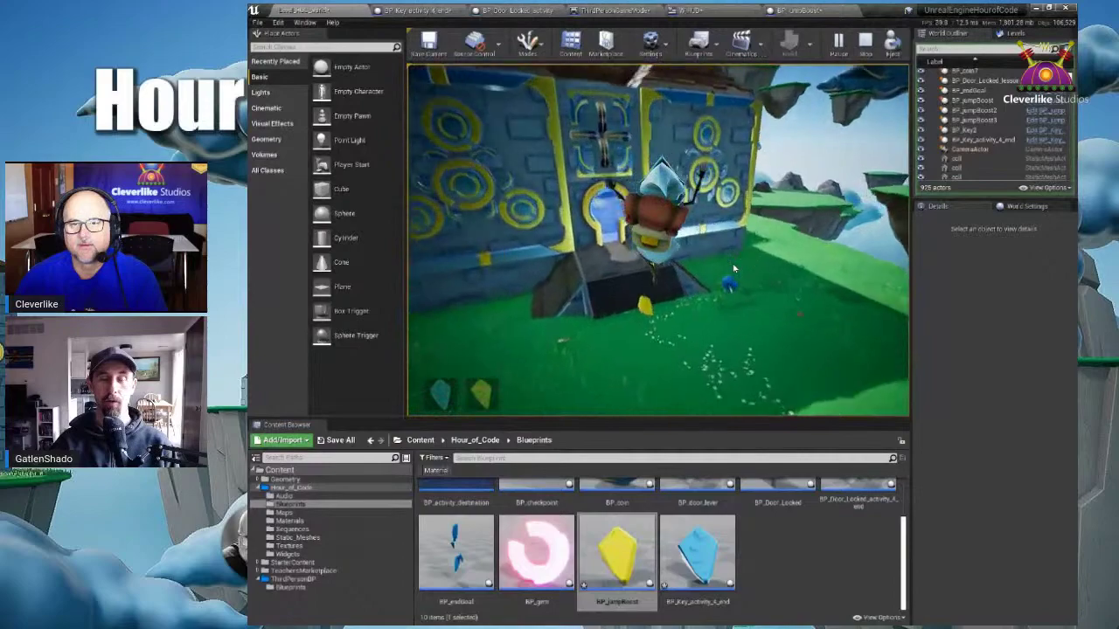
pyautogui.press('s')
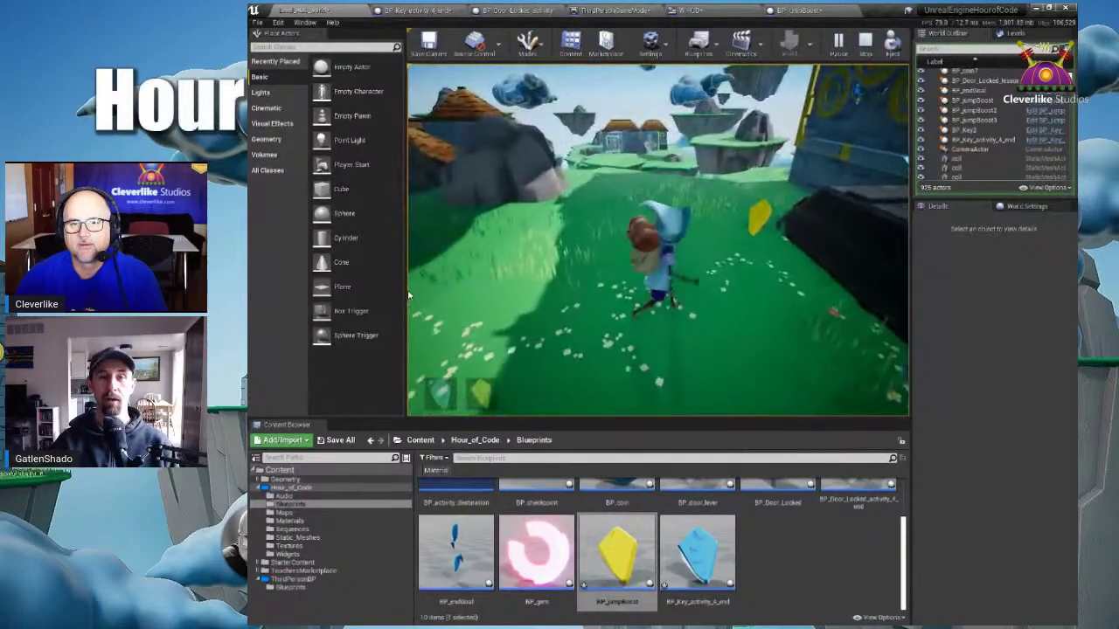
pyautogui.press('w')
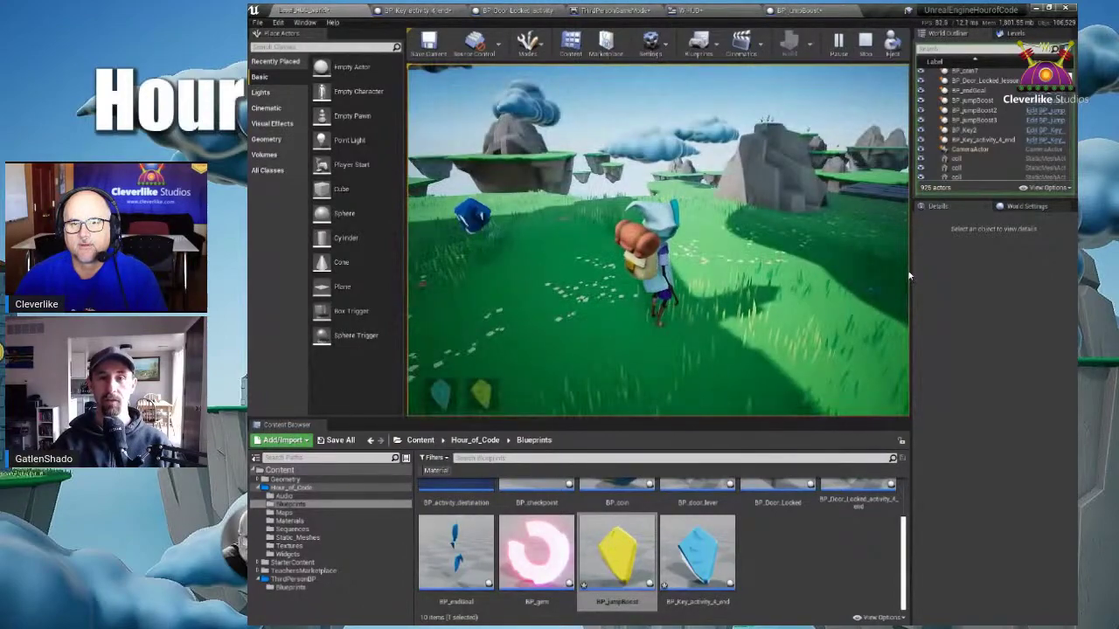
pyautogui.press('Escape')
# - Place a BP_checkpoint actor on the grass near the jump boost and the key
pyautogui.scroll(2, 700, 524)
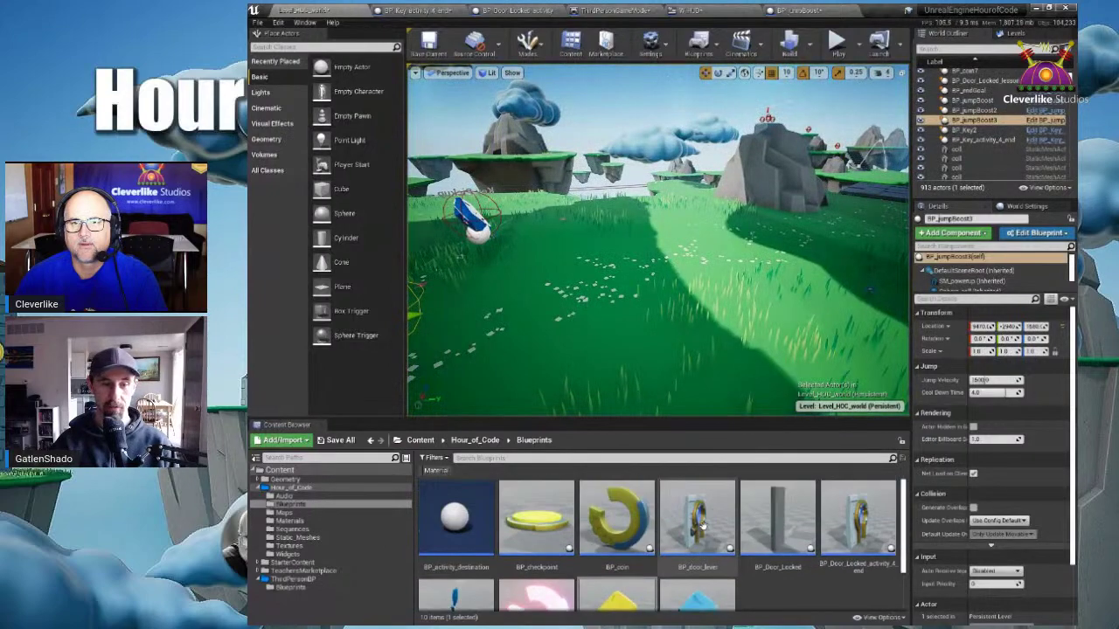
pyautogui.moveTo(536, 520); pyautogui.dragTo(709, 291)
pyautogui.moveTo(709, 291); pyautogui.dragTo(620, 293, button='right')
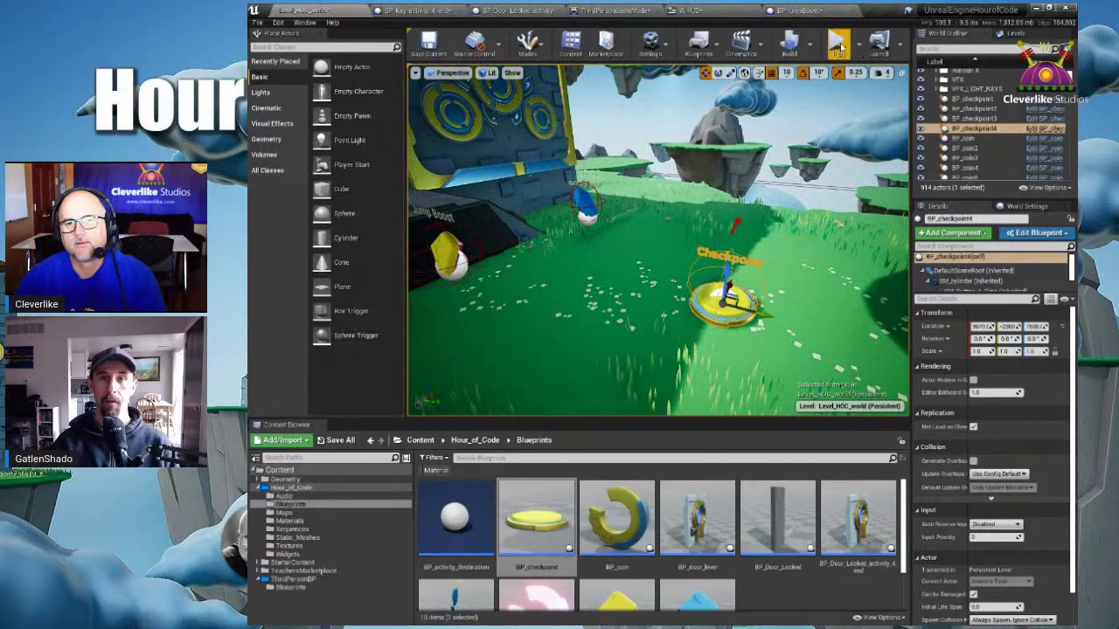
# - Play the level, cross the new checkpoint, collect the jump boost, leap off the island, and test jumping after respawning
pyautogui.hotkey('alt', 'p')
pyautogui.press('w')
pyautogui.press('w')
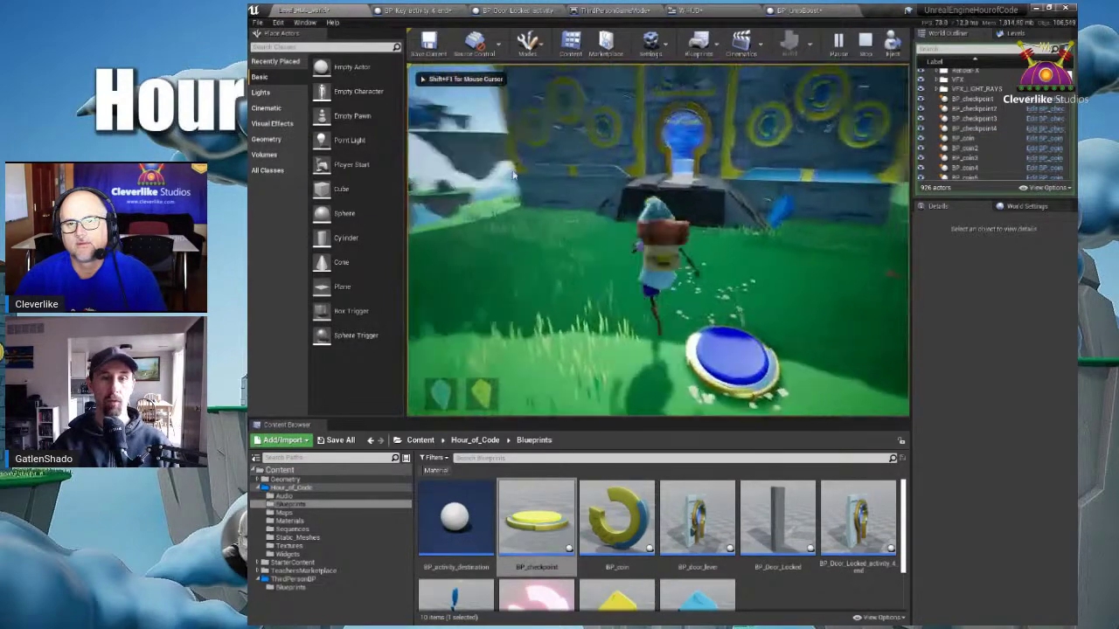
pyautogui.press('w')
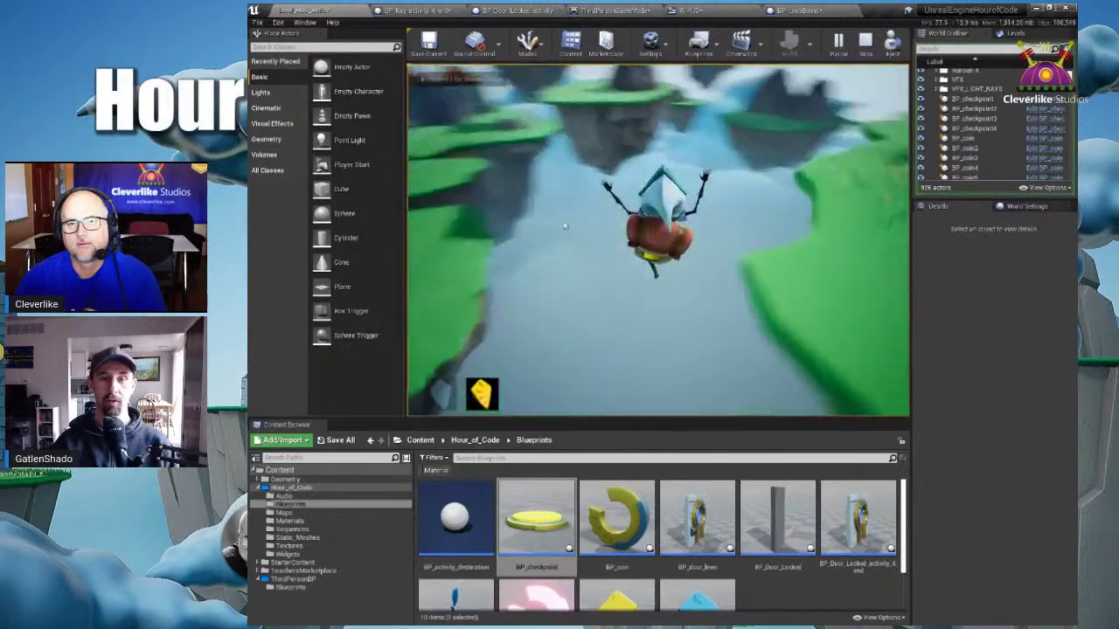
pyautogui.press('space')
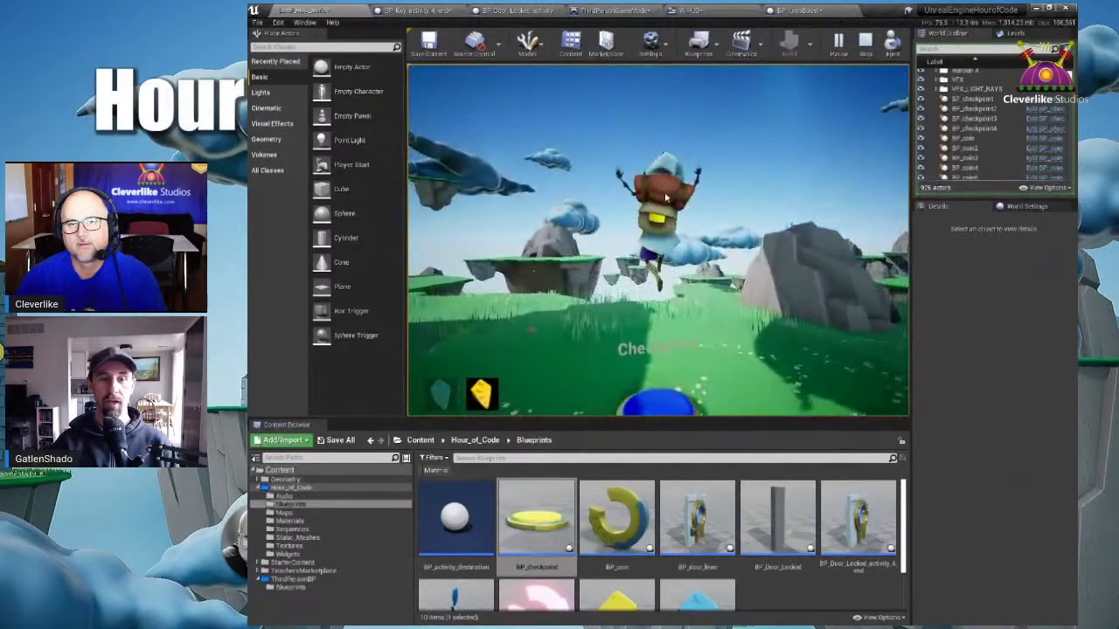
pyautogui.press('space')
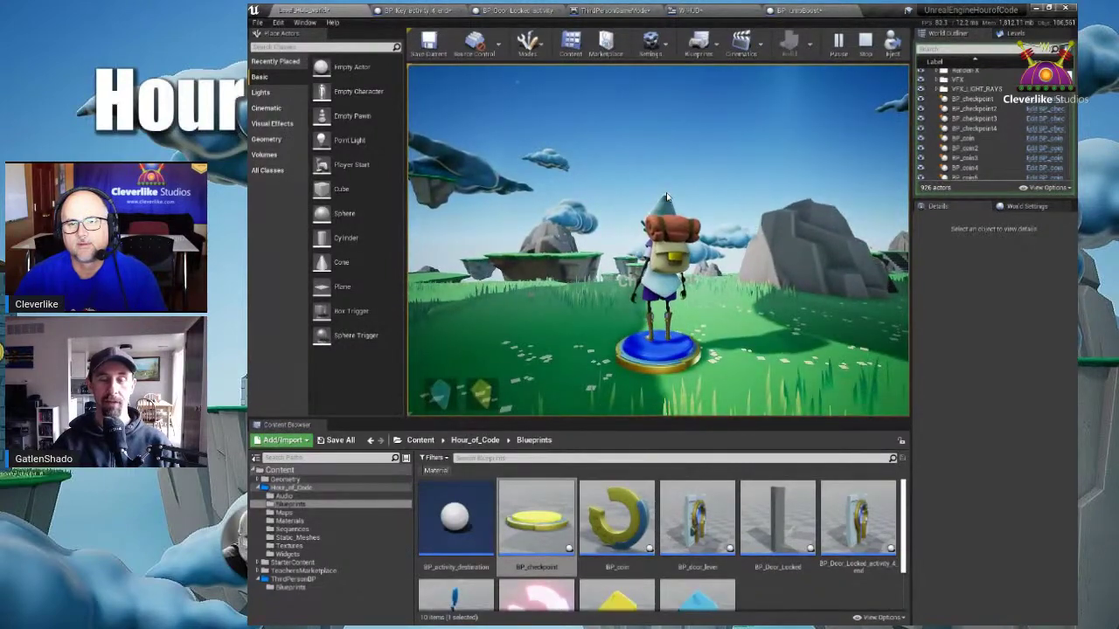
# - Collect the jump boost again, fall off the island, and compare the HUD icon with the jump height at the checkpoint
pyautogui.press('space')
pyautogui.press('w')
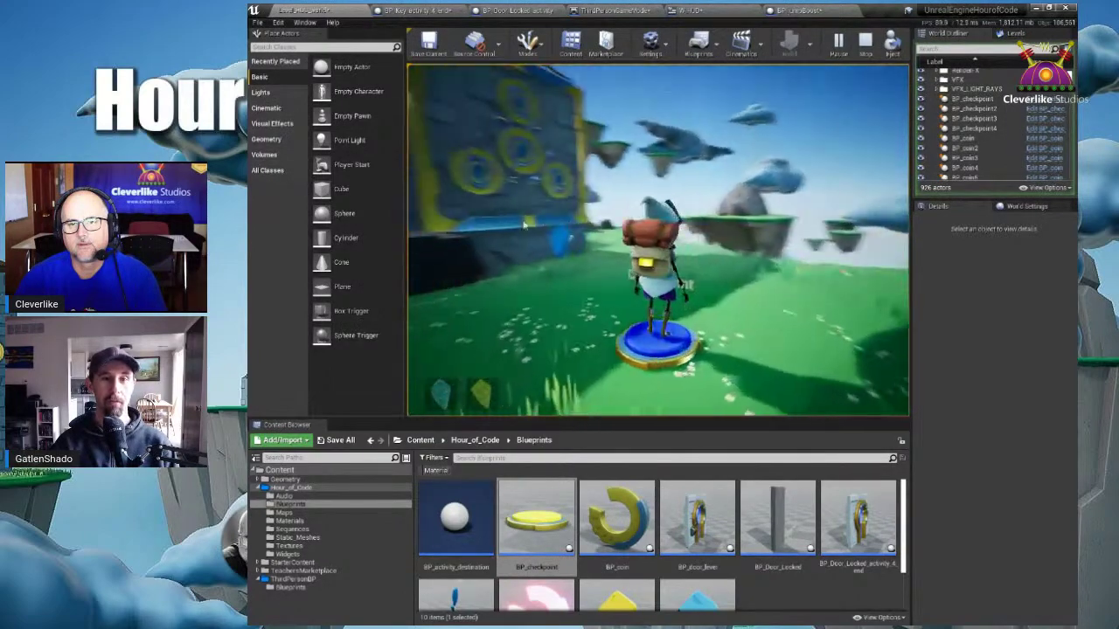
pyautogui.press('w')
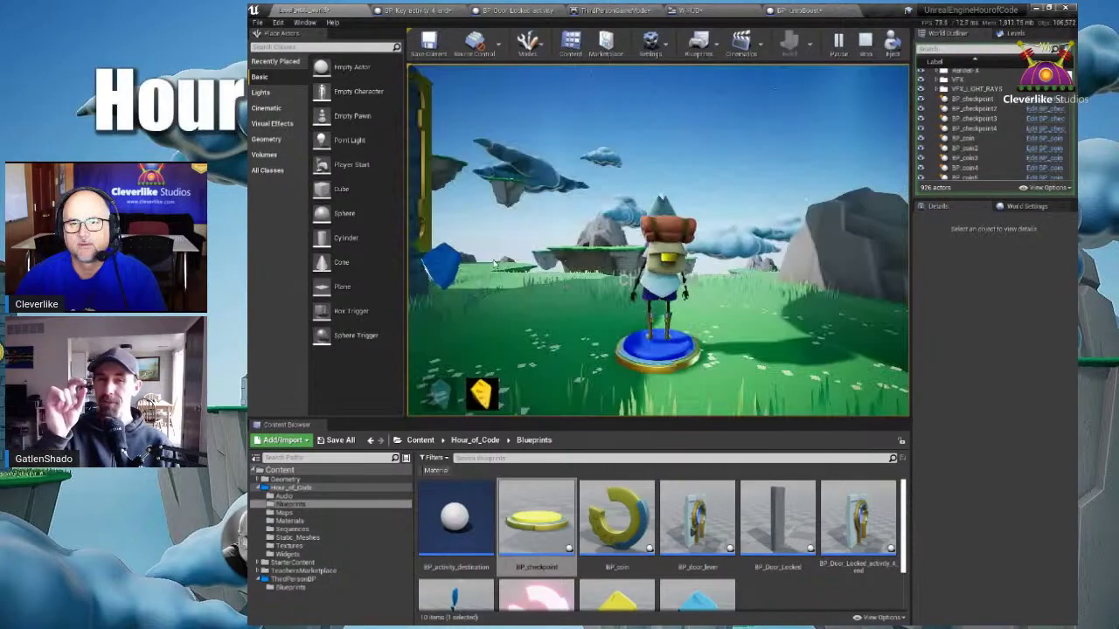
pyautogui.press('space')
pyautogui.press('space')
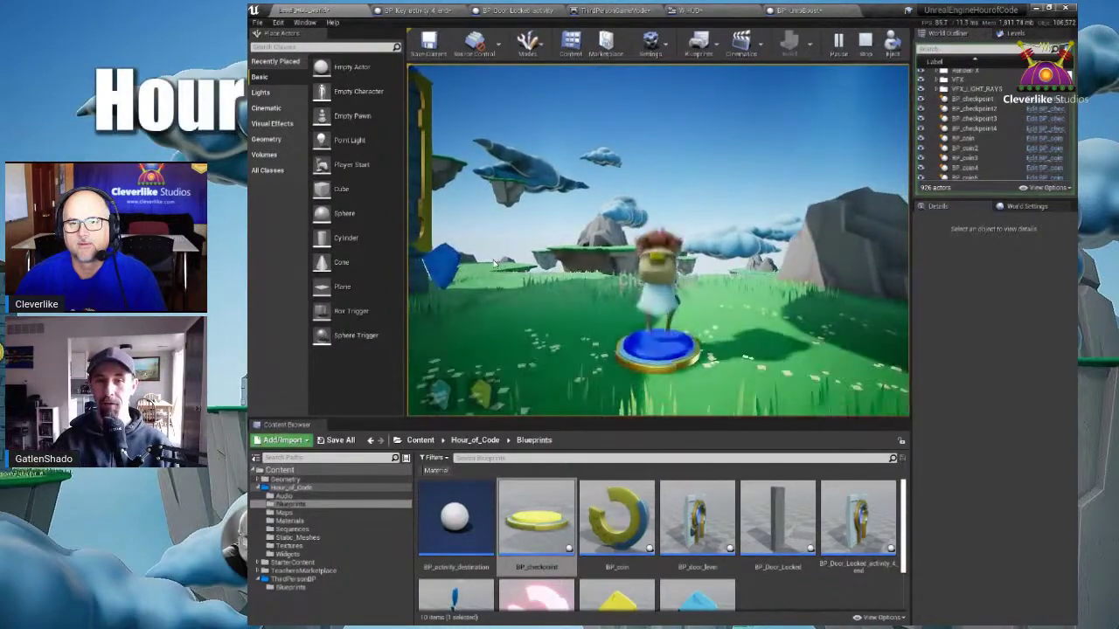
# - Run from the checkpoint back to the jump boost, test boosted jumps around the ramp, and stop playing
pyautogui.press('w')
pyautogui.press('w')
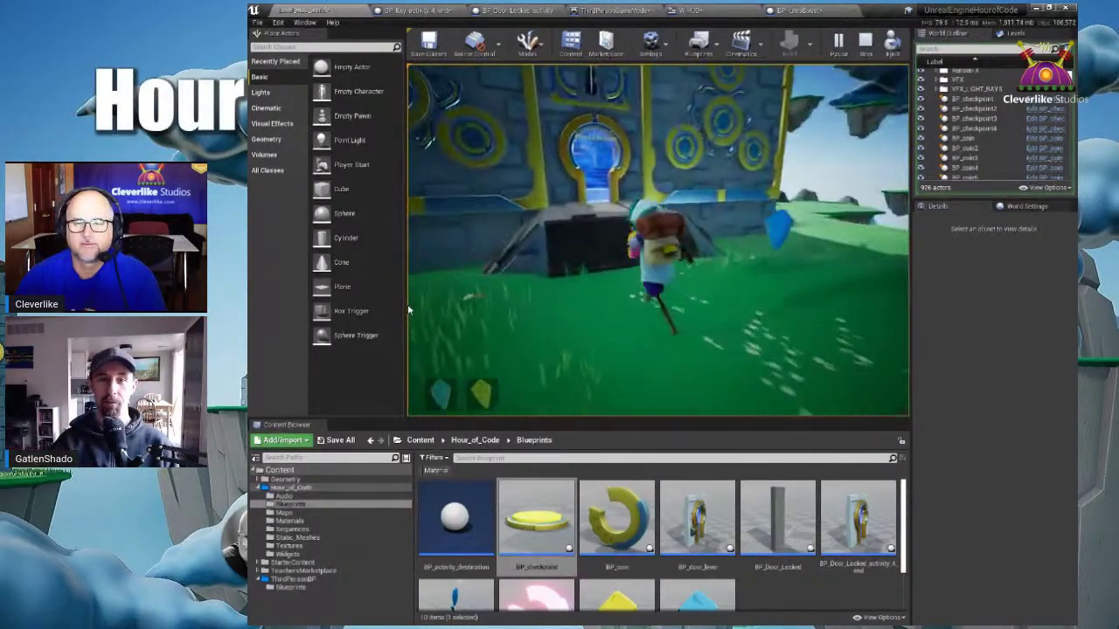
pyautogui.press('space')
pyautogui.press('w')
pyautogui.press('space')
pyautogui.press('s')
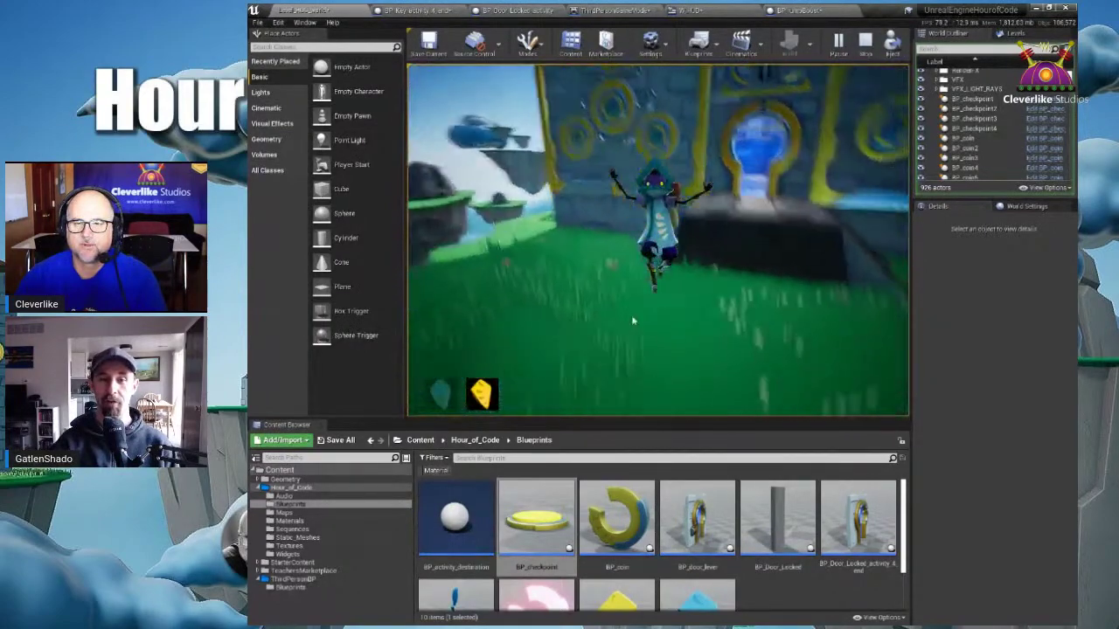
pyautogui.press('w')
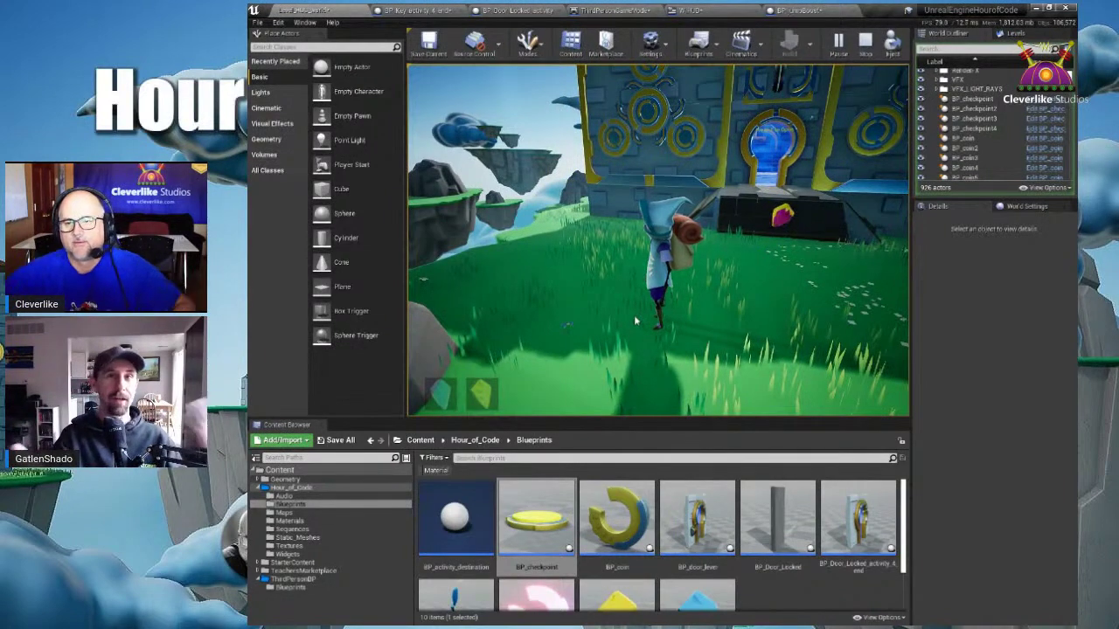
pyautogui.press('Escape')
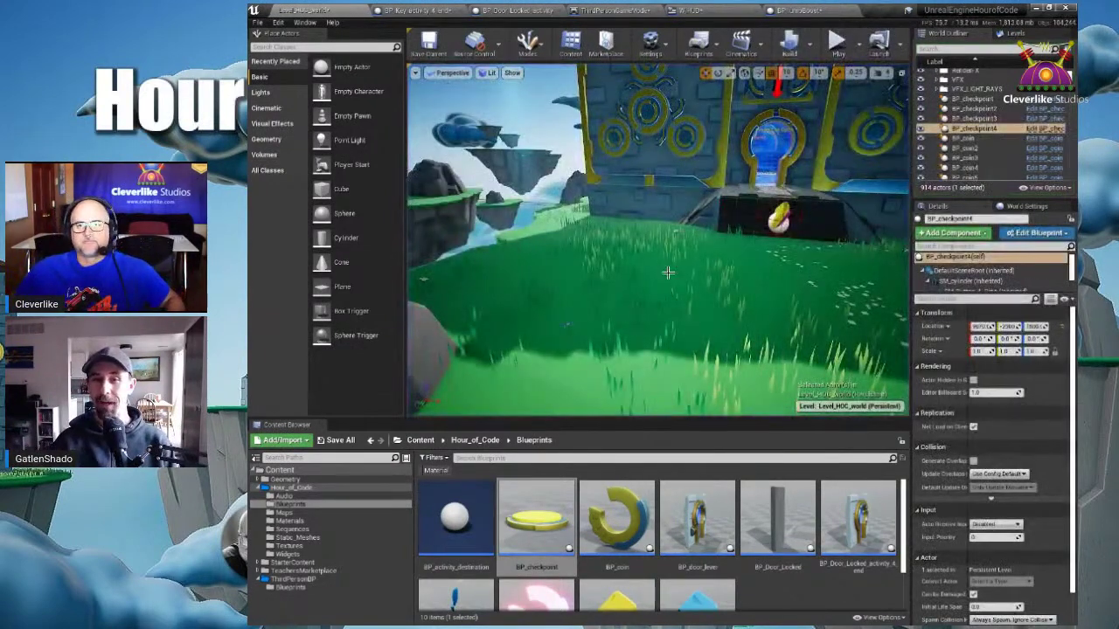
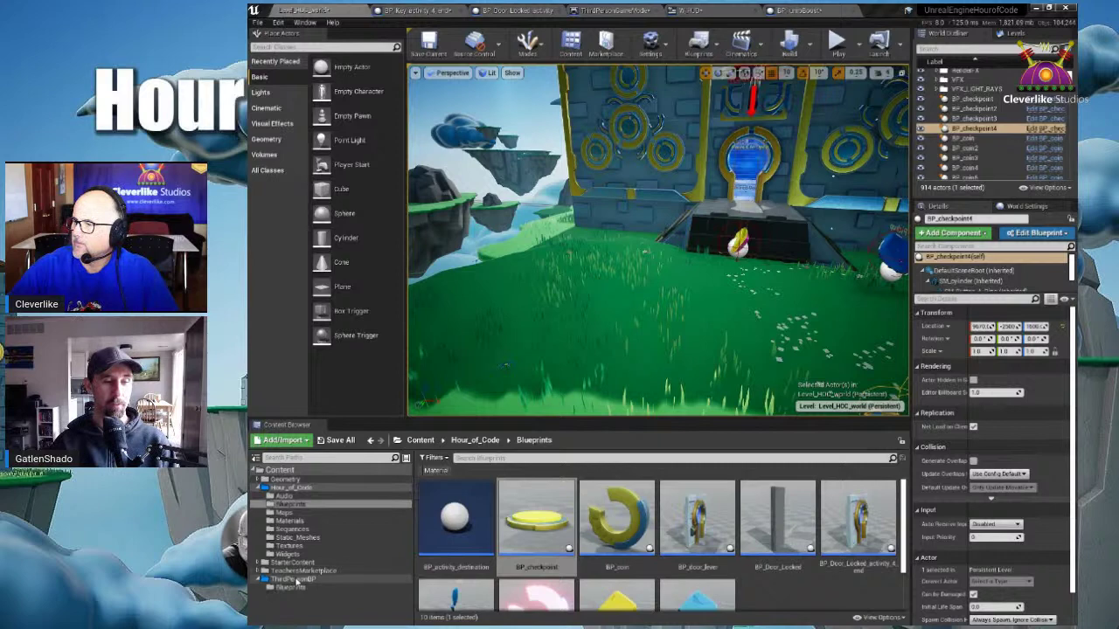
# - Open the EpicCharacter blueprint from the ThirdPersonBP Blueprints folder and view the character model in its viewport
pyautogui.click(338, 587)
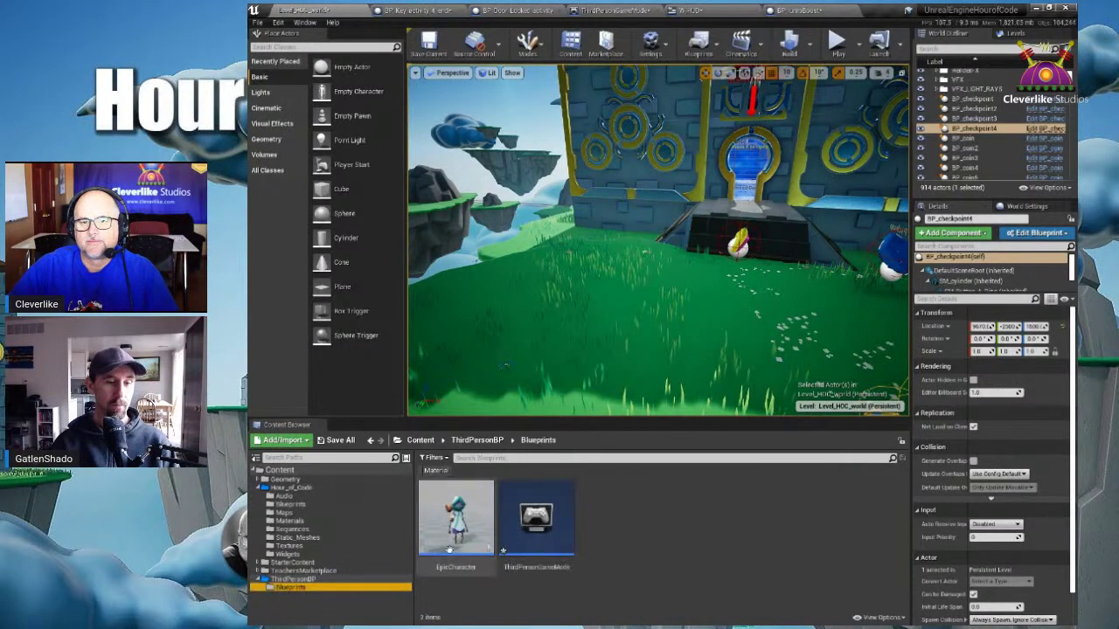
pyautogui.click(293, 579)
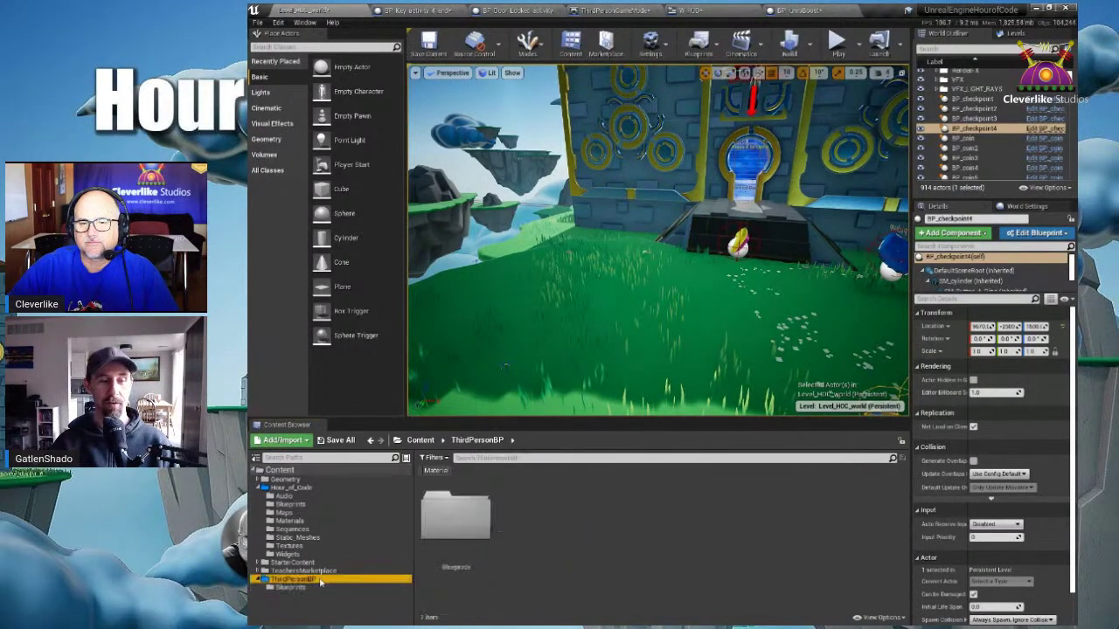
pyautogui.click(365, 589)
pyautogui.click(458, 533)
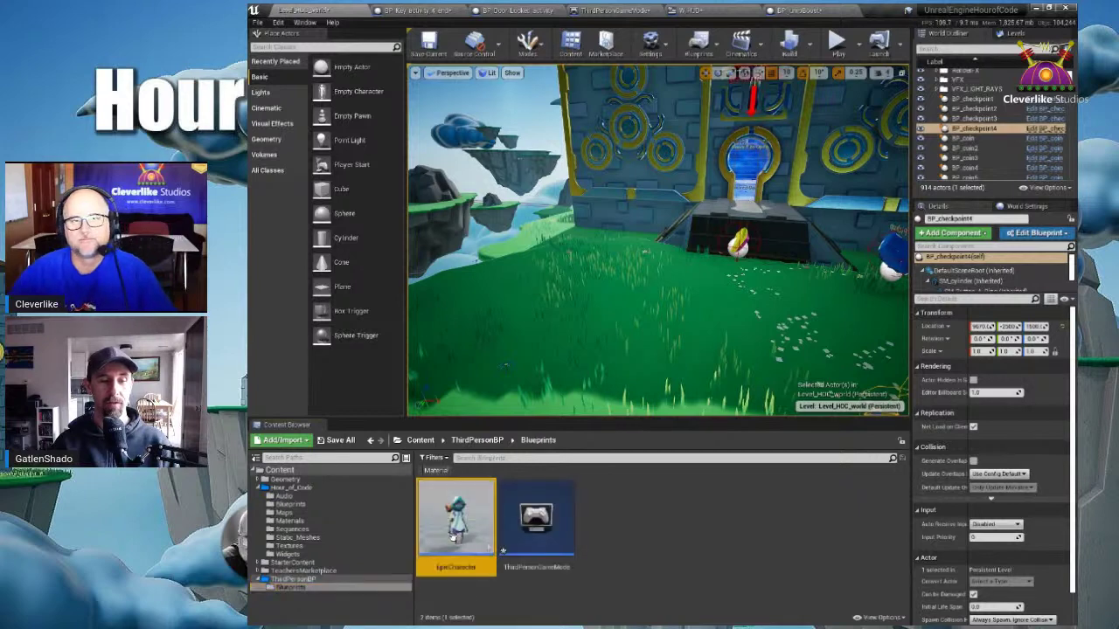
pyautogui.doubleClick(461, 535)
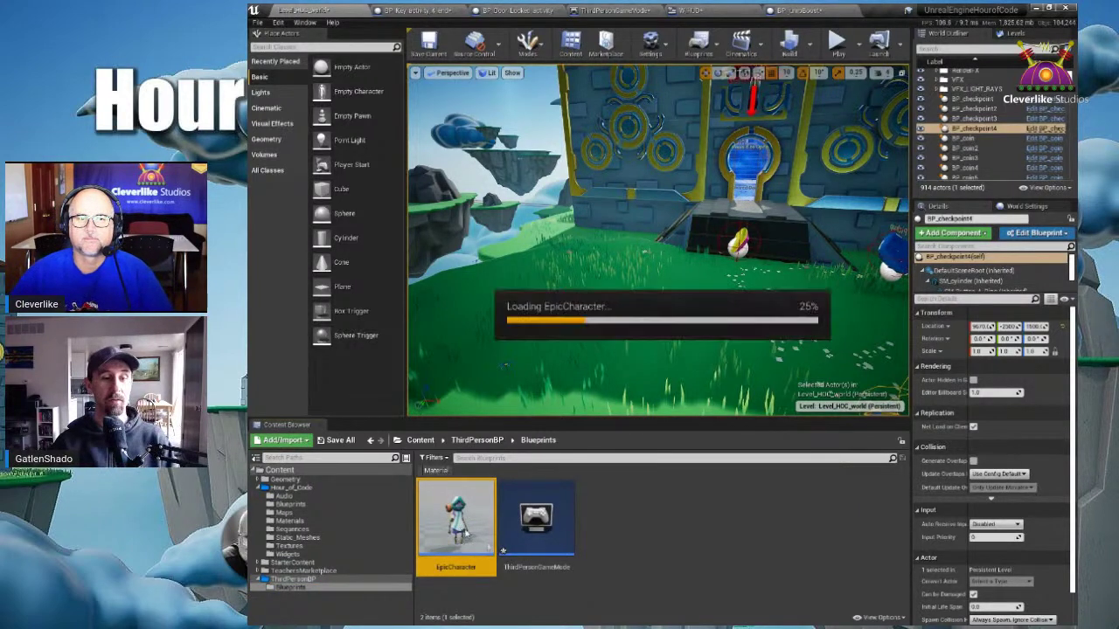
pyautogui.click(411, 68)
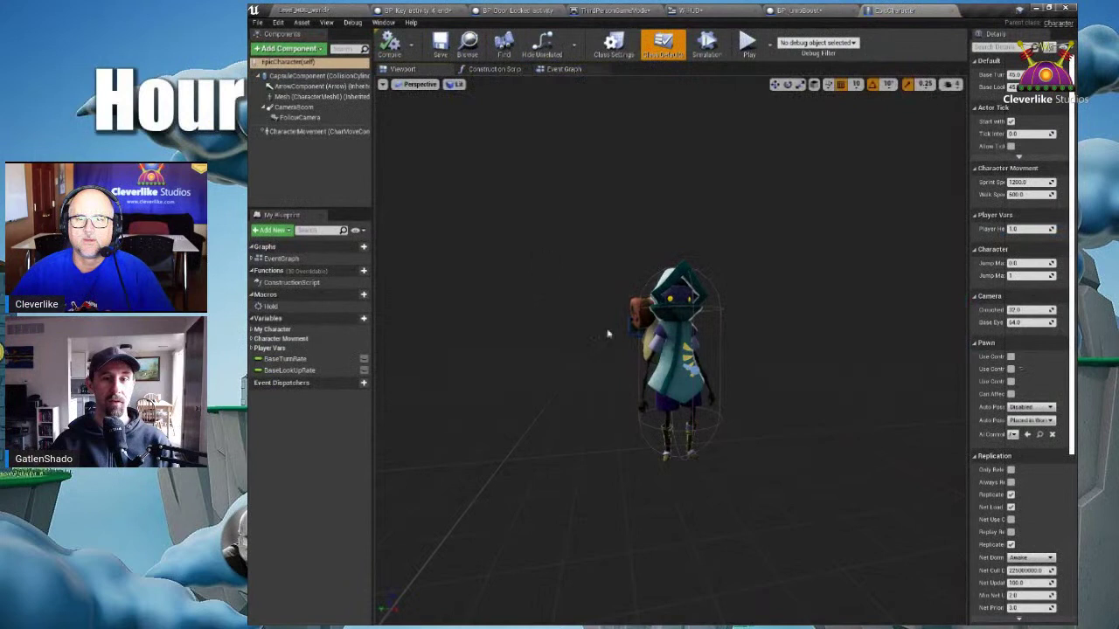
pyautogui.moveTo(696, 480); pyautogui.dragTo(606, 427)
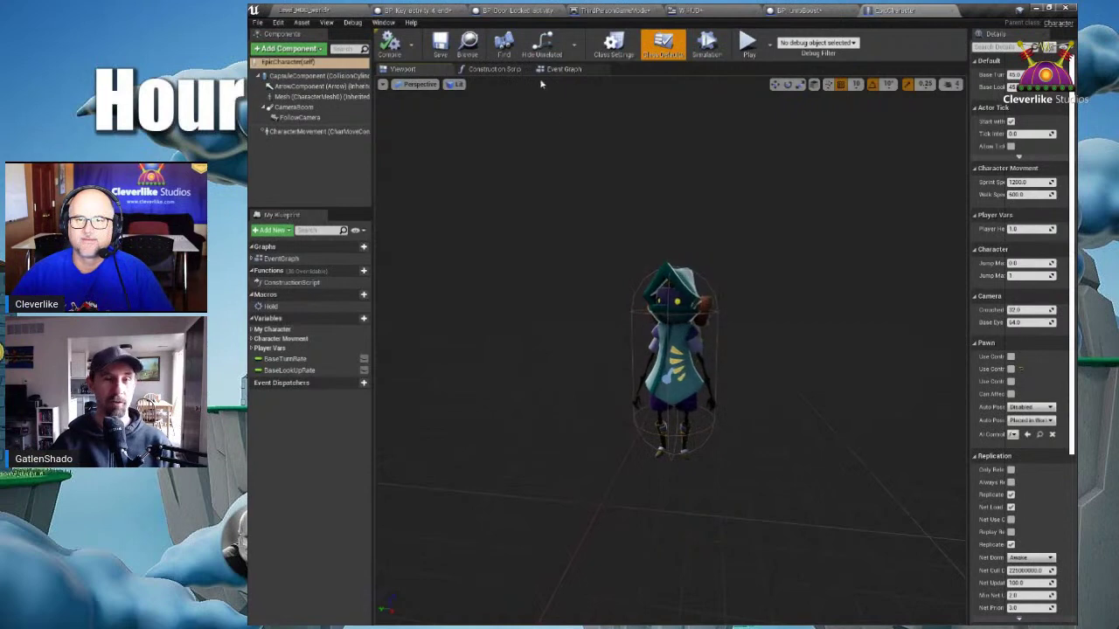
# - Examine the Activity 5 section of EpicCharacter's event graph: Event BeginPlay, Bind Event to On Destroyed and the hitKillZ custom event
pyautogui.click(560, 70)
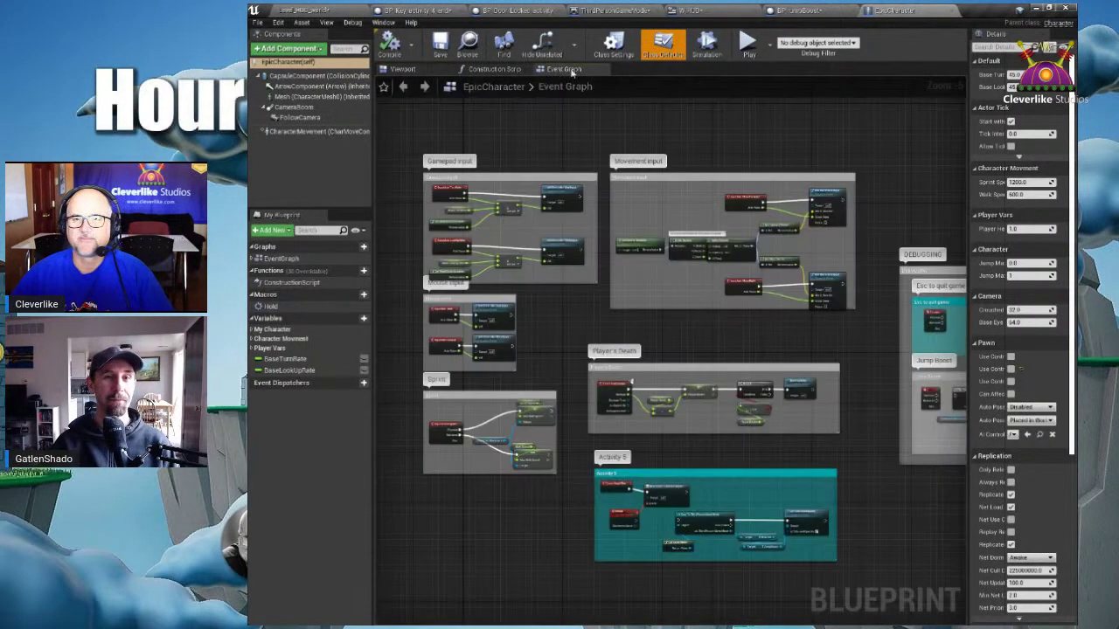
pyautogui.scroll(5, 722, 340)
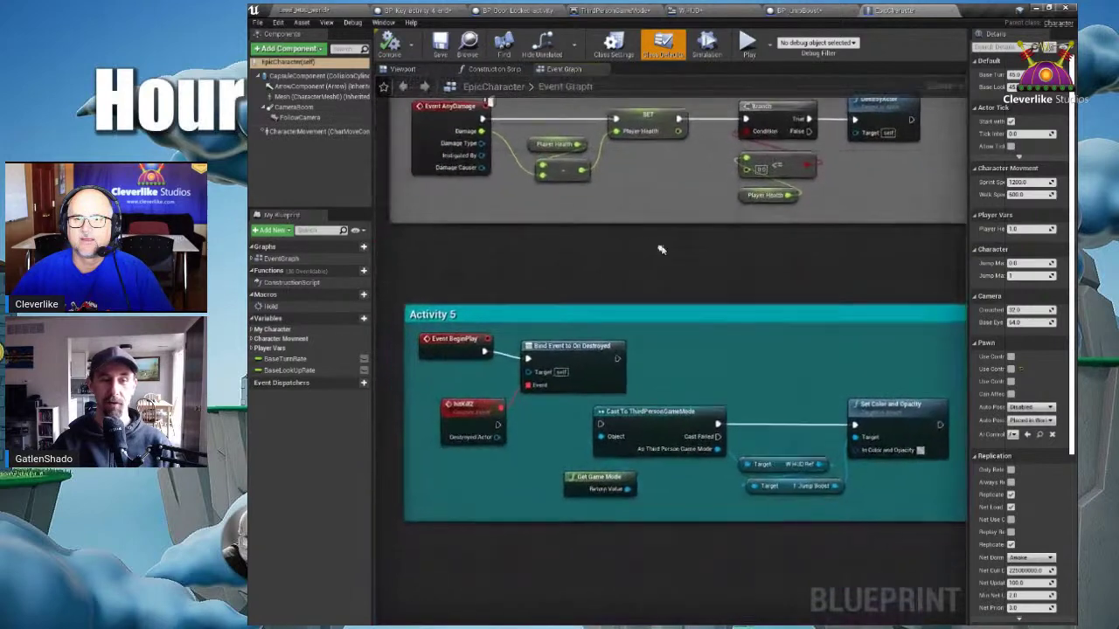
pyautogui.moveTo(661, 250)
pyautogui.mouseDown(button='right')
pyautogui.moveTo(656, 236)
pyautogui.moveTo(661, 249)
pyautogui.mouseUp(button='right')
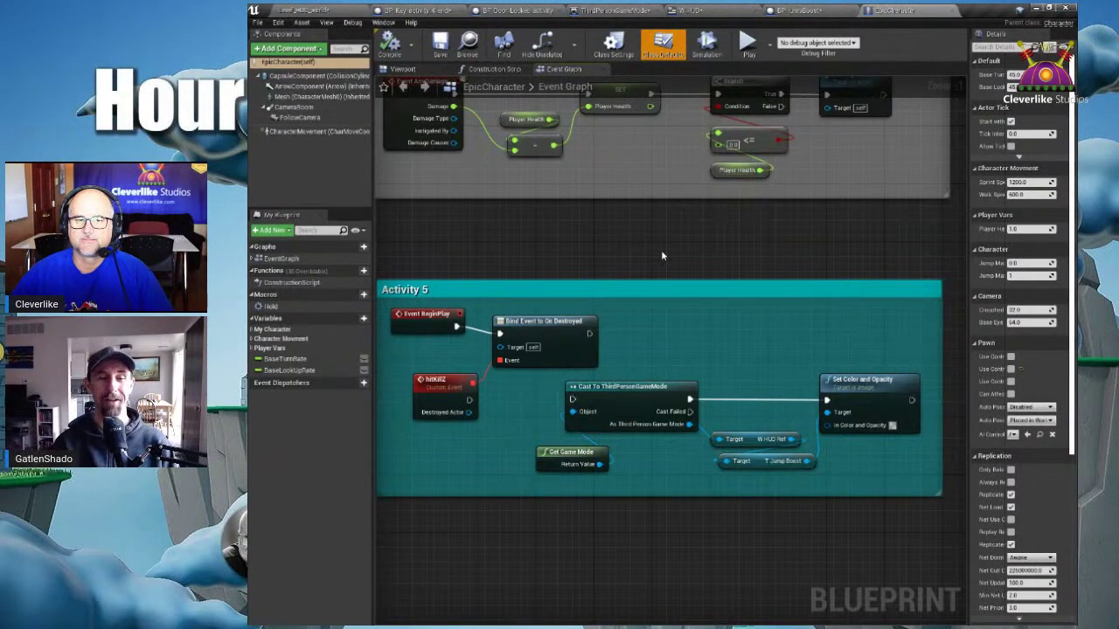
pyautogui.click(431, 314)
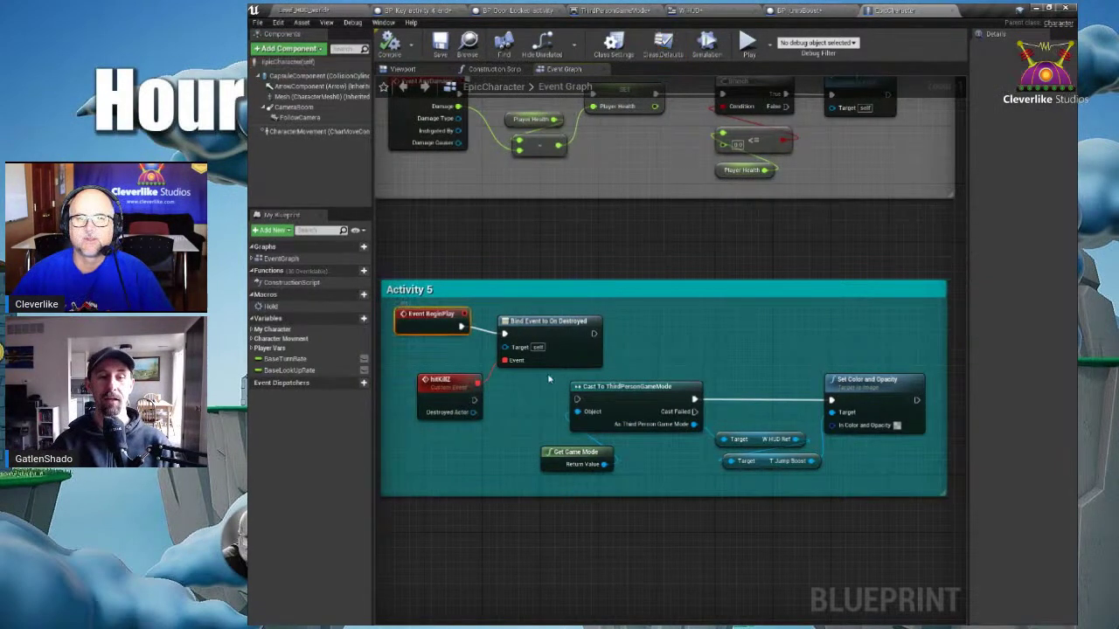
pyautogui.click(454, 386)
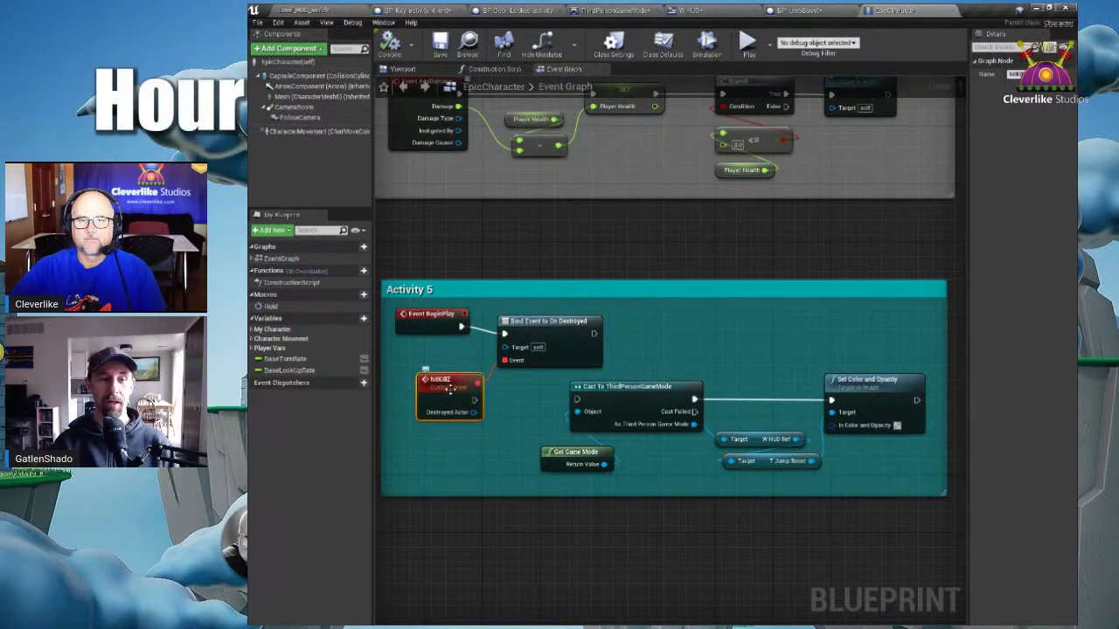
pyautogui.scroll(3, 450, 391)
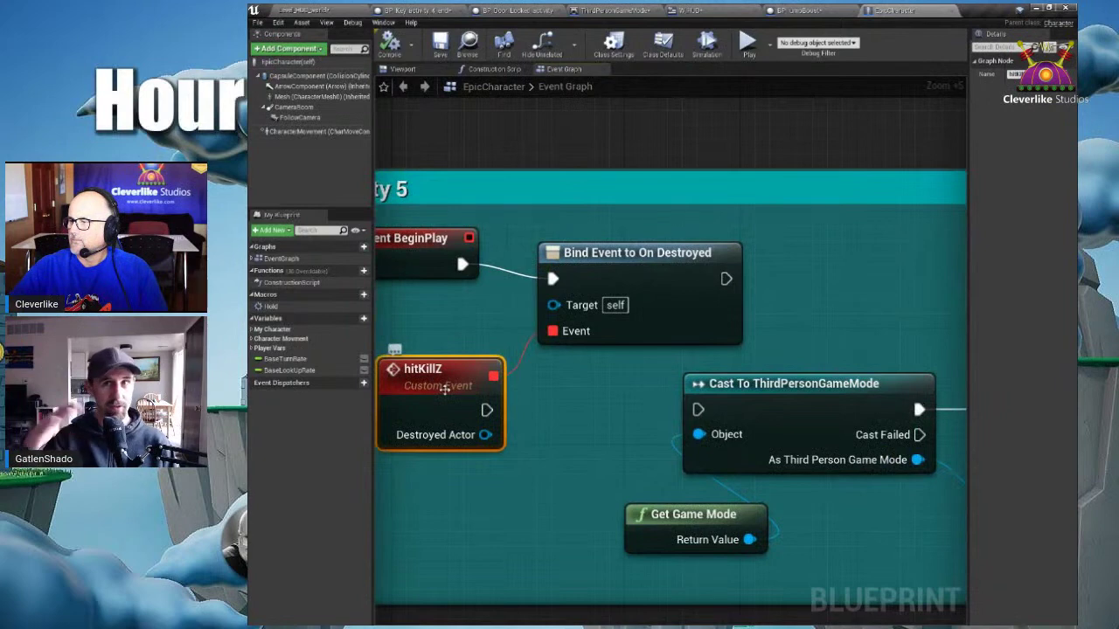
pyautogui.scroll(-1, 531, 448)
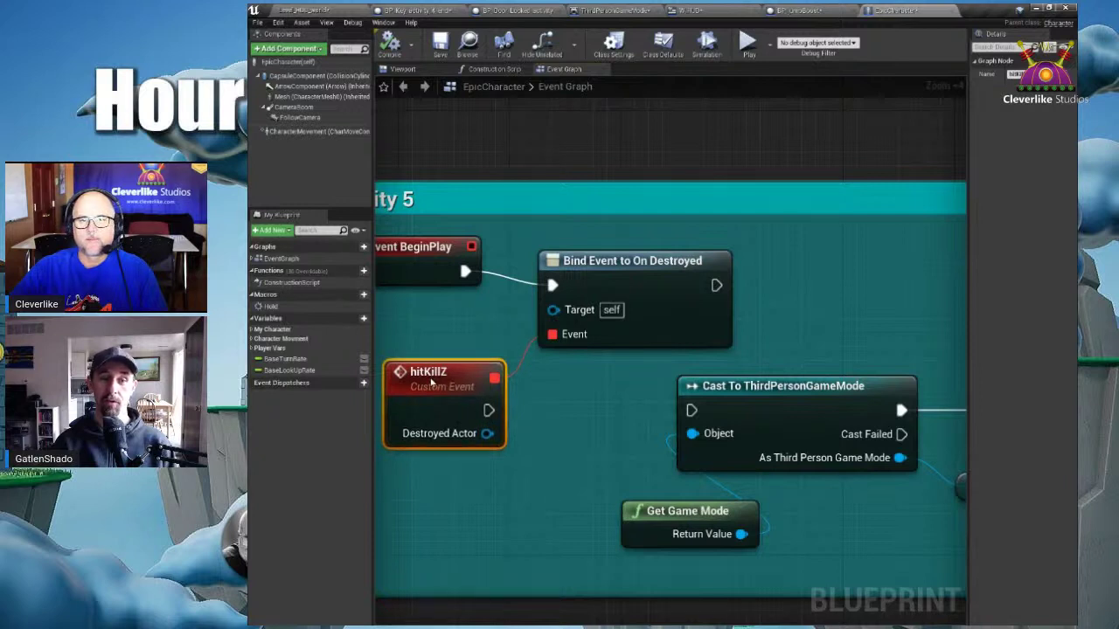
# - Connect the hitKillZ event's execution to Cast To ThirdPersonGameMode and check the W HUD Ref and T Jump Boost nodes that follow it
pyautogui.moveTo(488, 410); pyautogui.dragTo(692, 411)
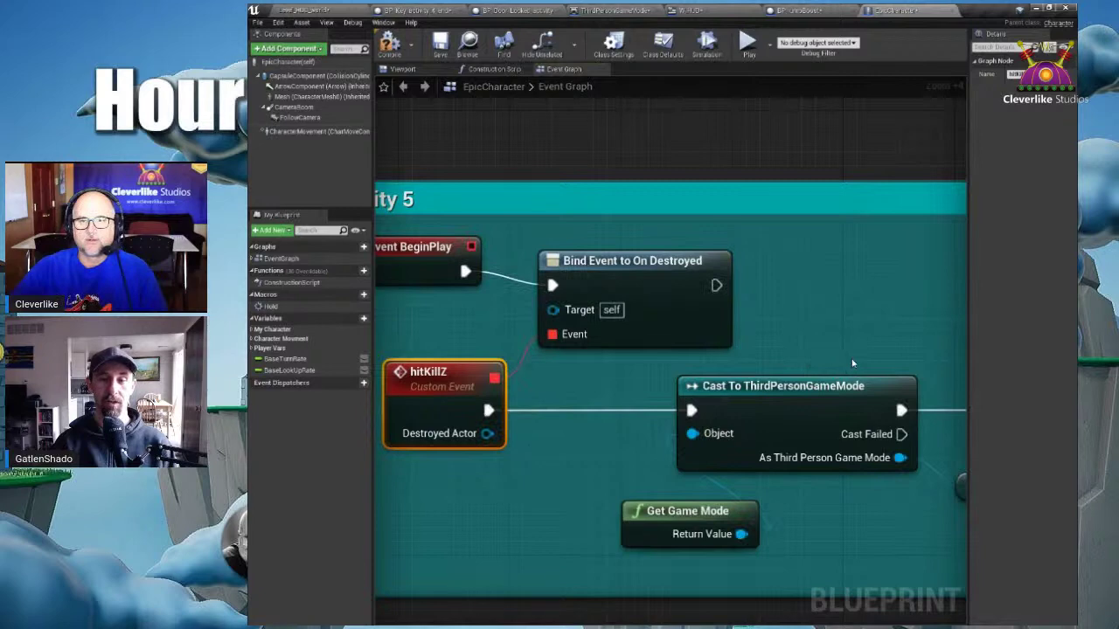
pyautogui.scroll(-1, 852, 363)
pyautogui.moveTo(879, 337); pyautogui.dragTo(600, 280, button='right')
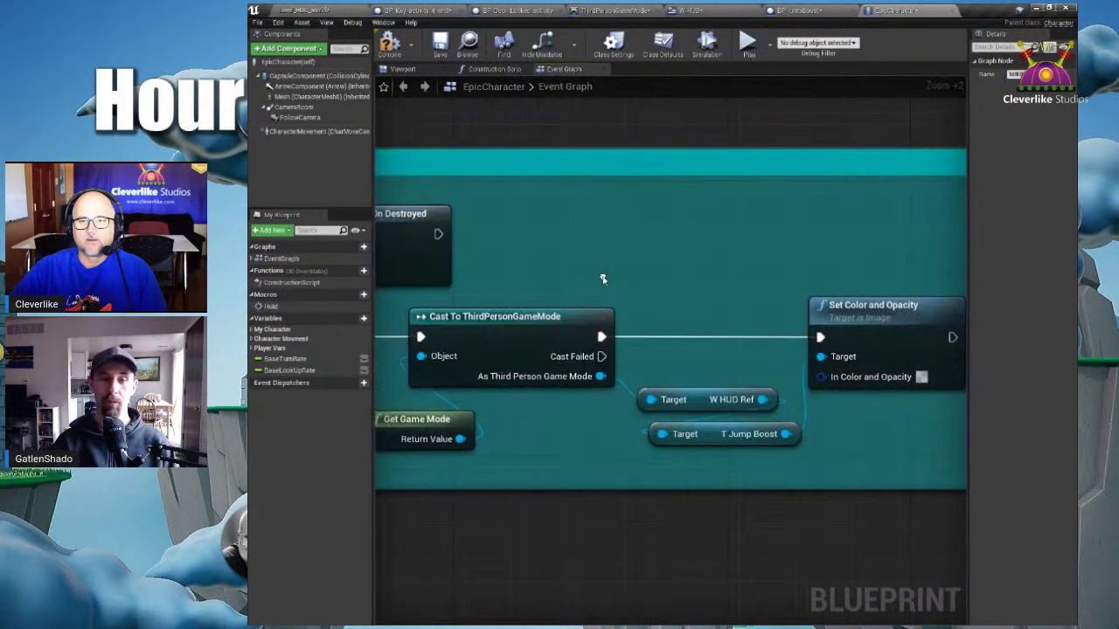
pyautogui.click(700, 403)
pyautogui.click(698, 434)
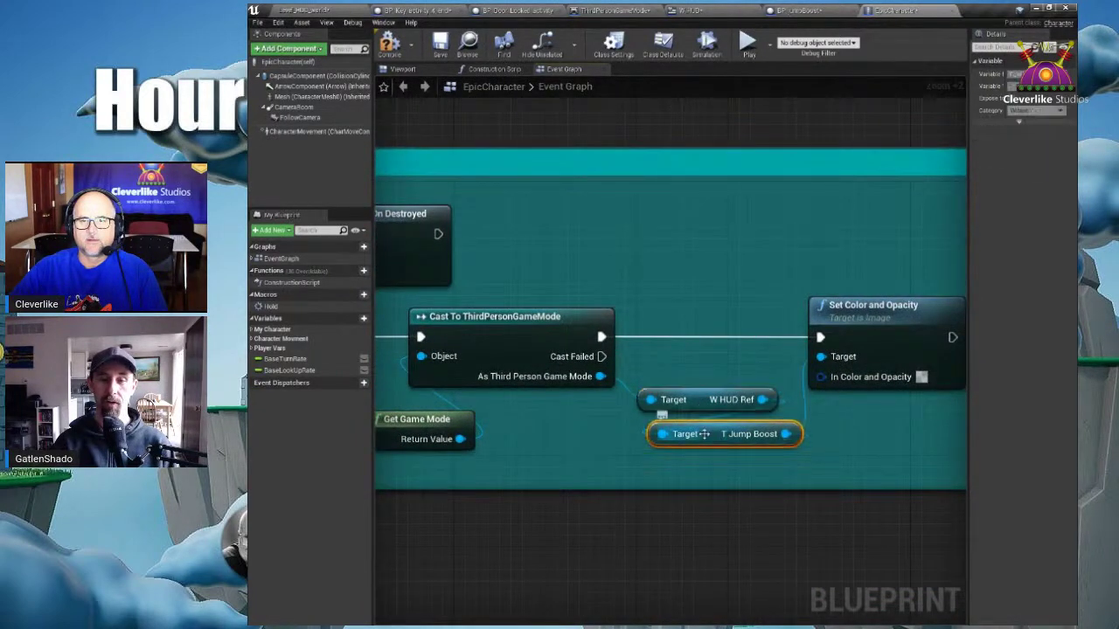
# - Inspect the In Color and Opacity value of the Set Color and Opacity node, including its alpha, and review the whole Activity 5 section
pyautogui.moveTo(921, 376); pyautogui.dragTo(793, 386, button='right')
pyautogui.click(793, 385)
pyautogui.moveTo(878, 569); pyautogui.dragTo(828, 568)
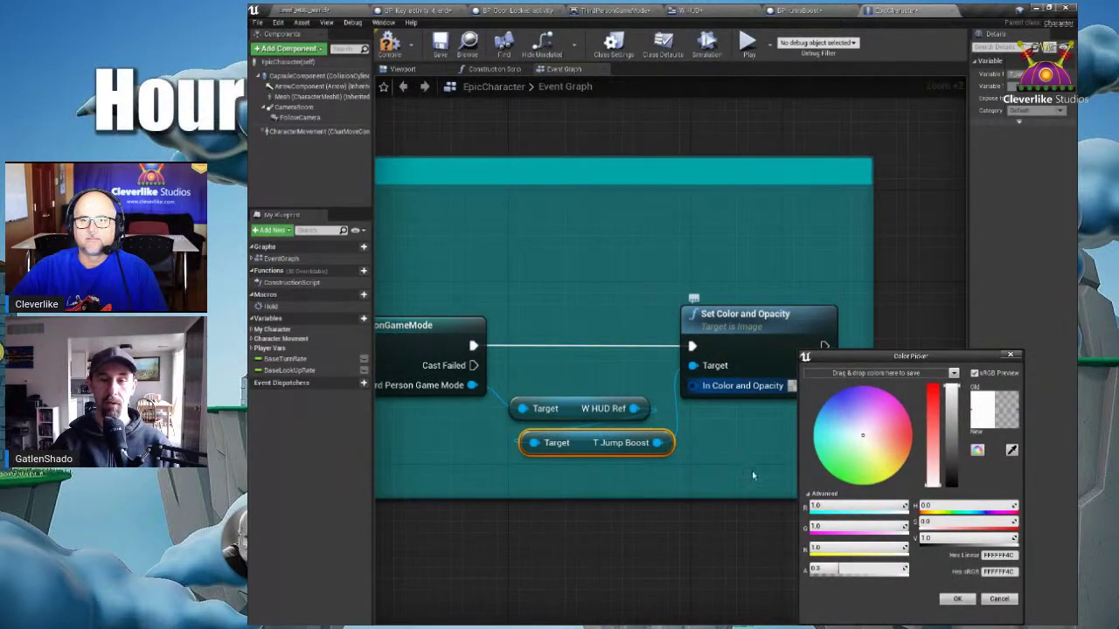
pyautogui.click(1009, 356)
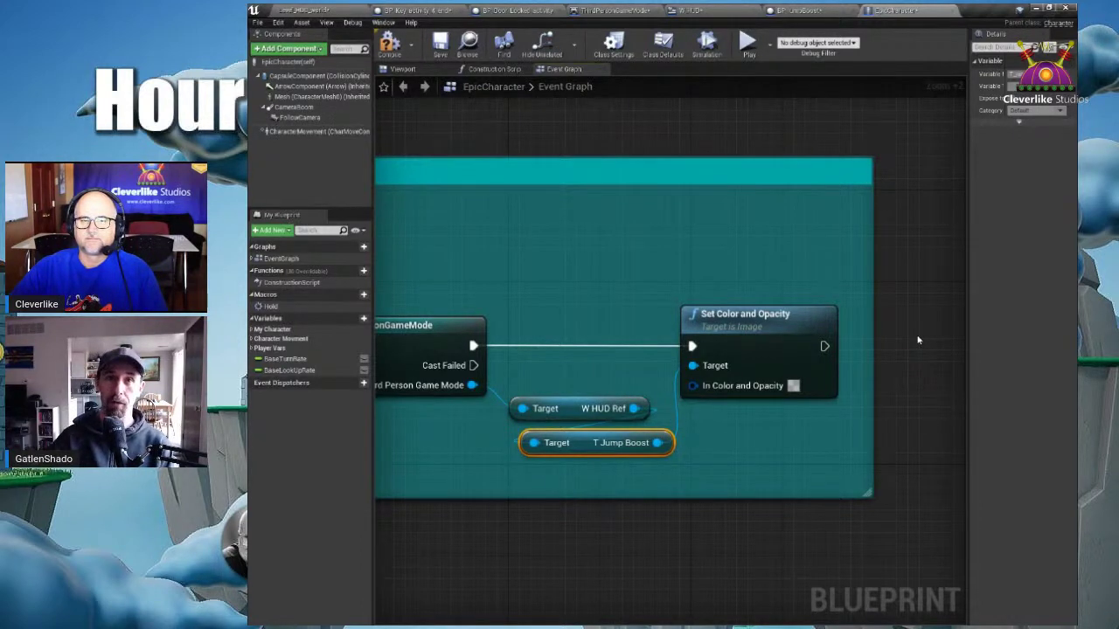
pyautogui.scroll(-4, 691, 260)
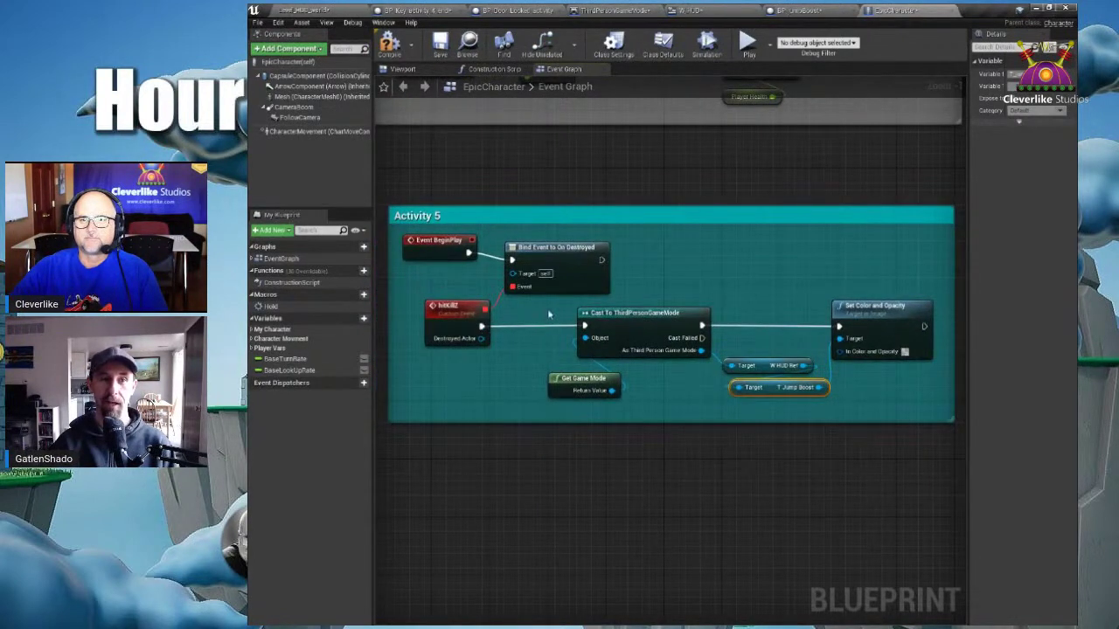
# - Play the level, run onto the checkpoint, check the jump and the jump boost's HUD icon there, and stop playing
pyautogui.click(328, 8)
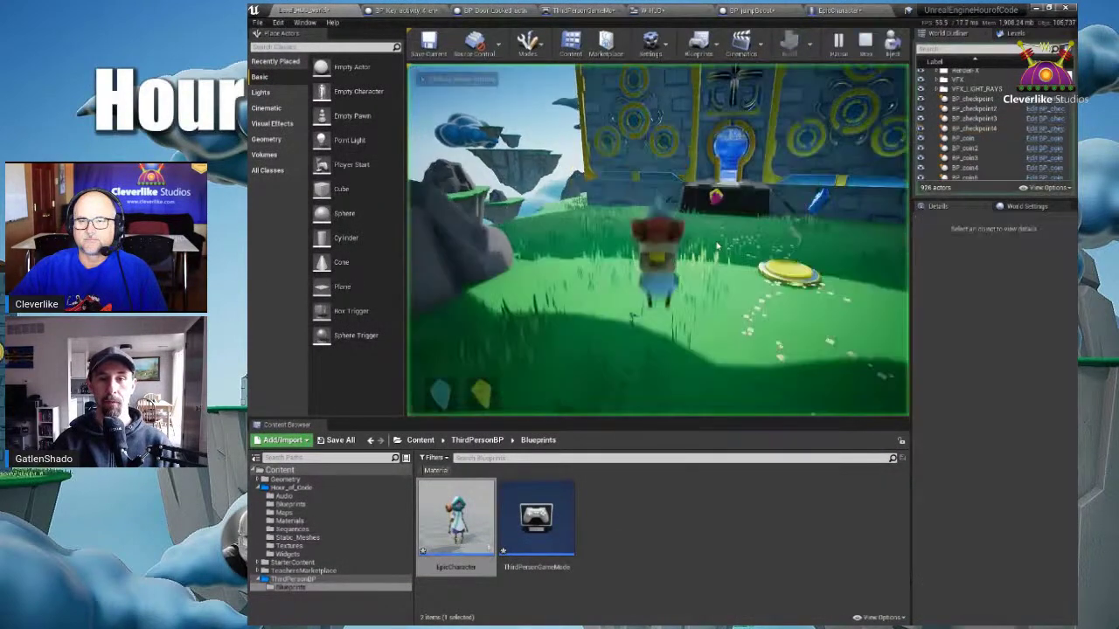
pyautogui.press('w')
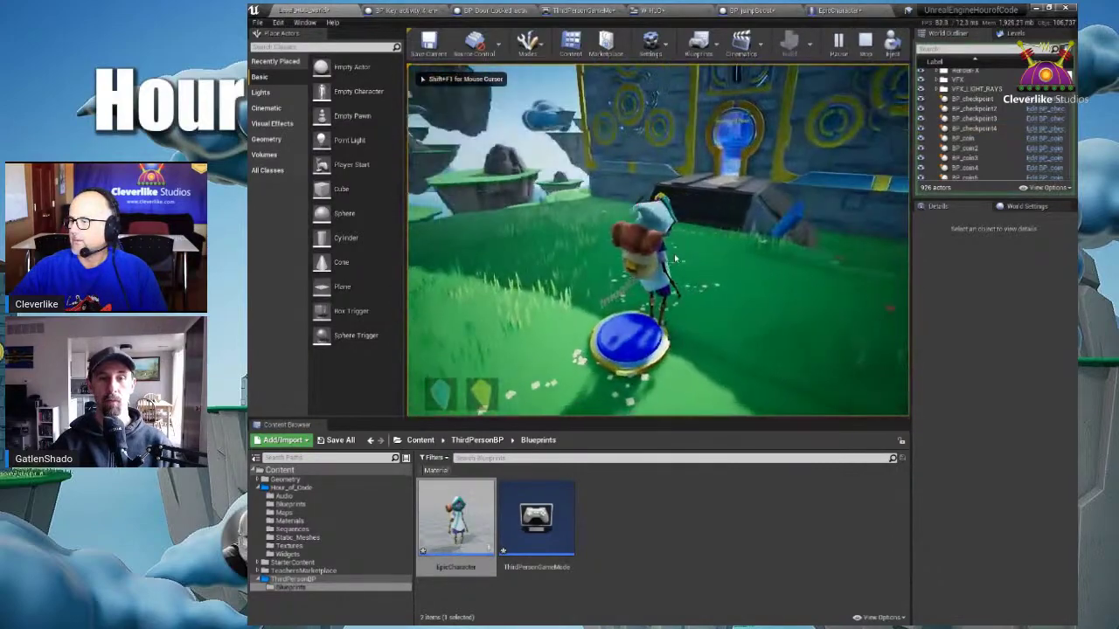
pyautogui.press('w')
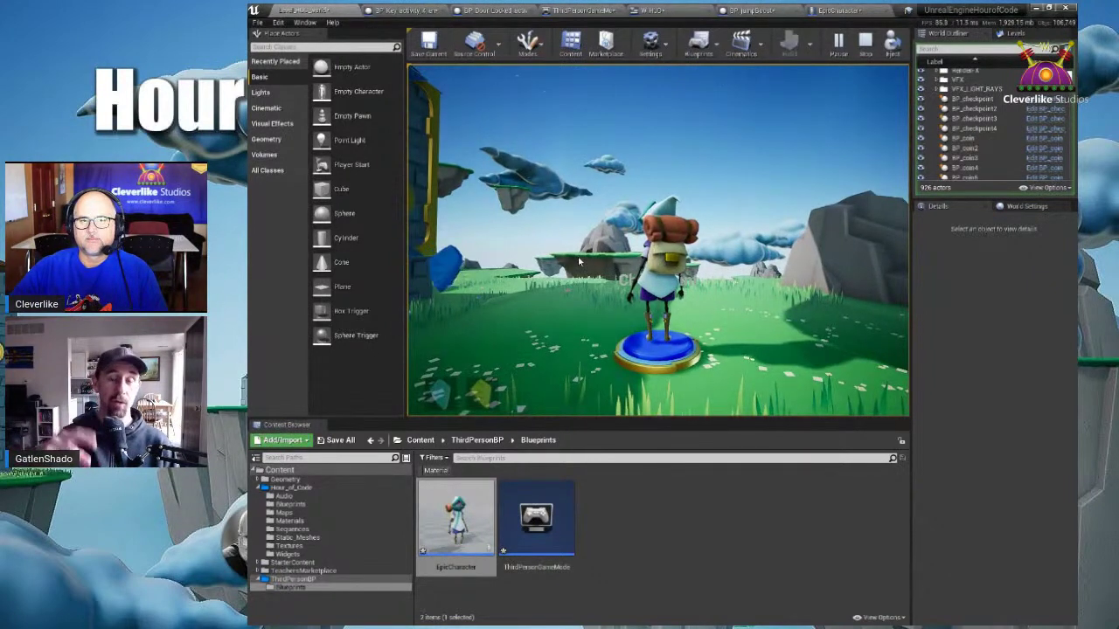
pyautogui.press('w')
pyautogui.press('space')
pyautogui.press('space')
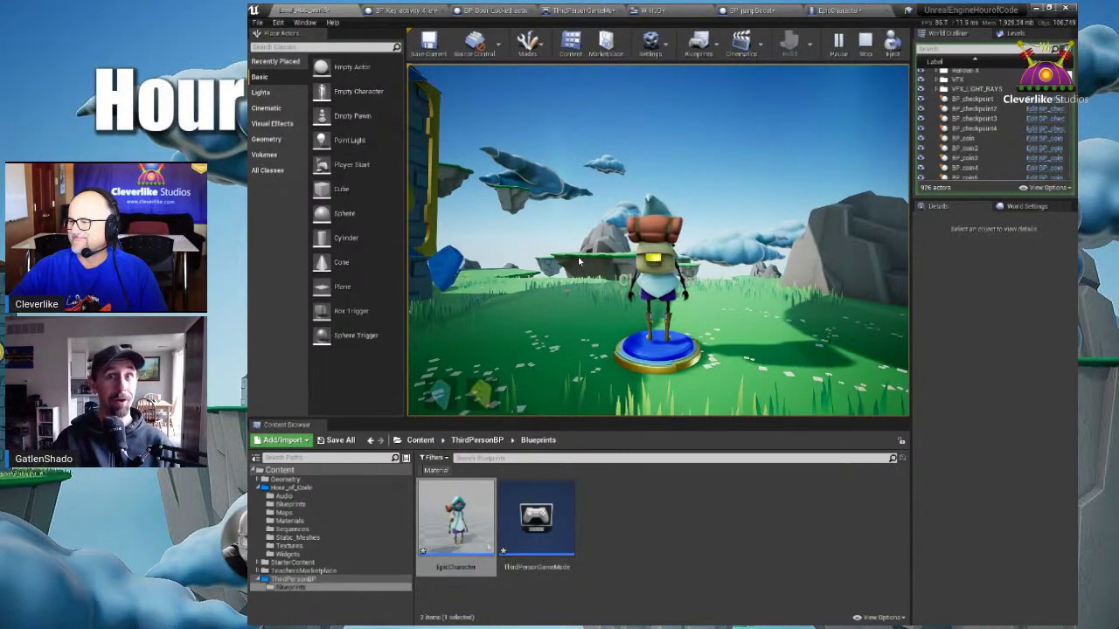
pyautogui.press('Escape')
pyautogui.scroll(-3, 712, 274)
pyautogui.moveTo(714, 271); pyautogui.dragTo(642, 301, button='right')
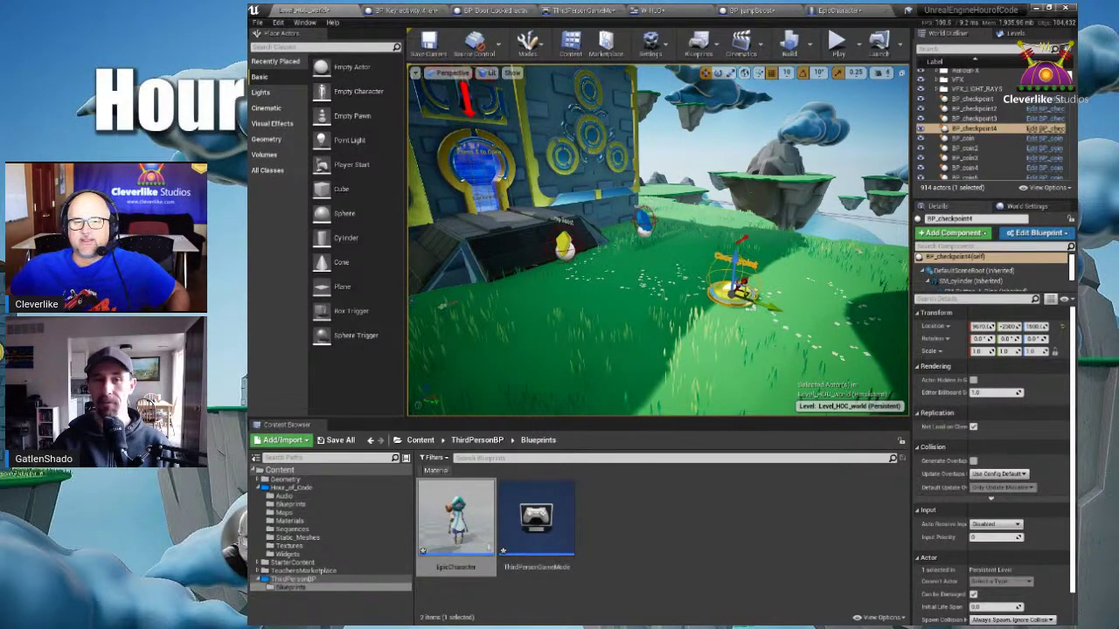
pyautogui.moveTo(658, 334); pyautogui.dragTo(596, 334, button='right')
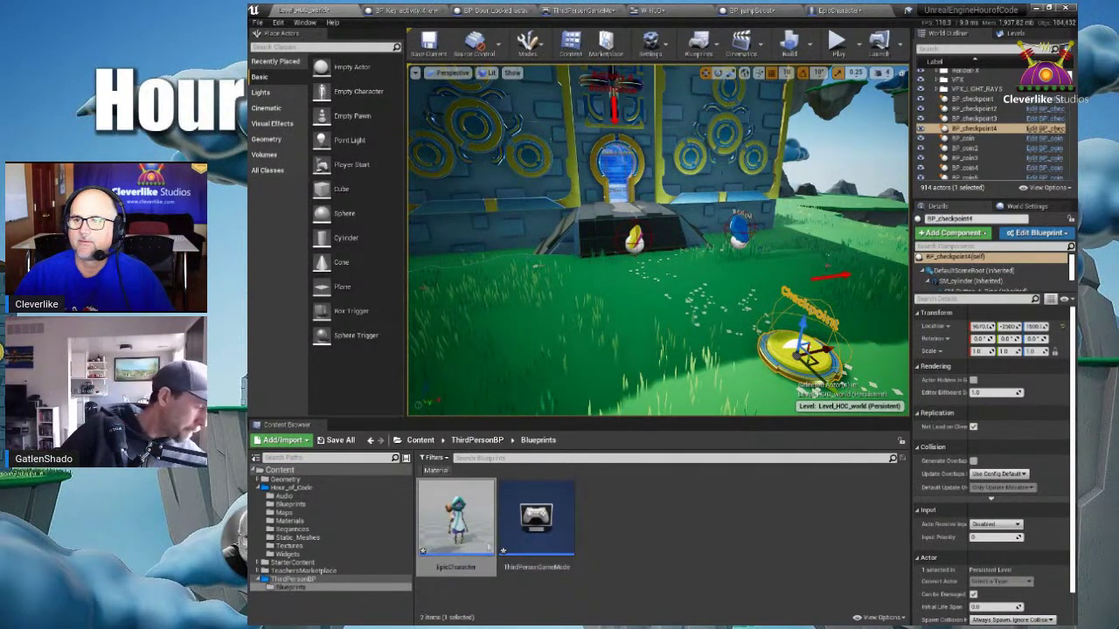
# - Switch to the Game and HUD diagram, spread the item labels apart on the HUD panel, shift the panel slightly, and return to Unreal Editor
pyautogui.hotkey('alt', 'Tab')
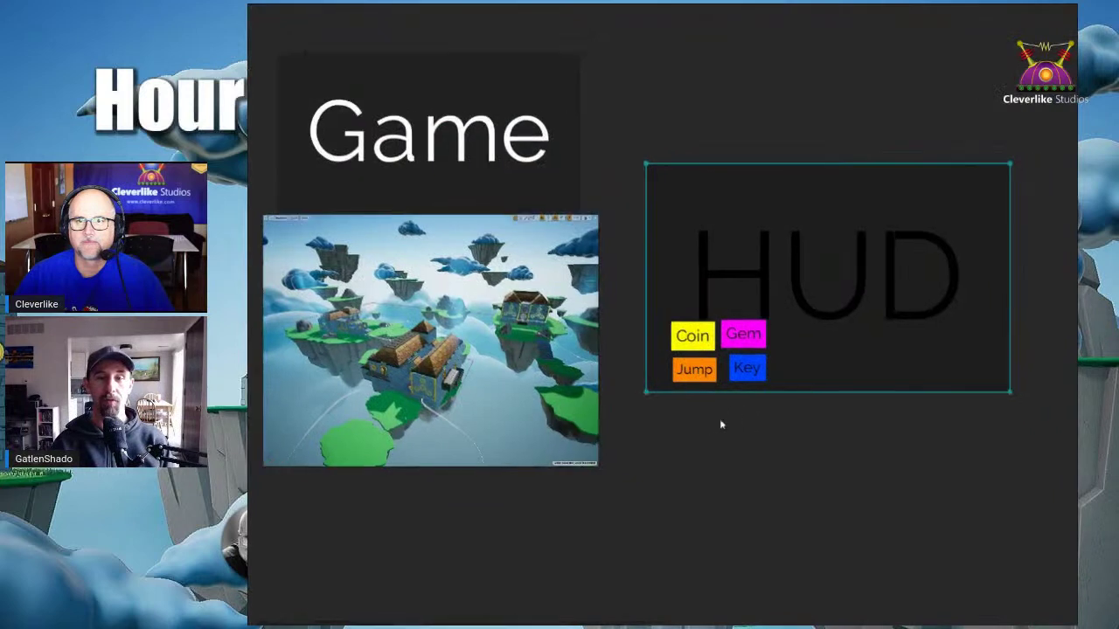
pyautogui.moveTo(721, 424); pyautogui.dragTo(714, 423, button='middle')
pyautogui.moveTo(699, 372); pyautogui.dragTo(677, 329)
pyautogui.moveTo(749, 322); pyautogui.dragTo(741, 336)
pyautogui.click(832, 331)
pyautogui.moveTo(832, 330); pyautogui.dragTo(834, 343)
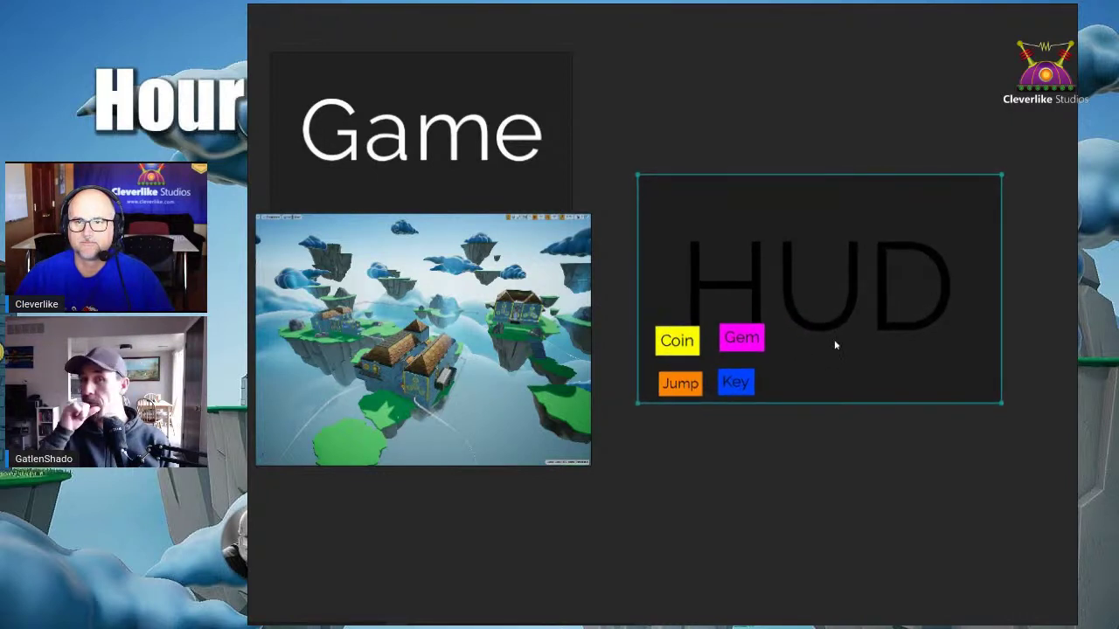
pyautogui.hotkey('alt', 'Tab')
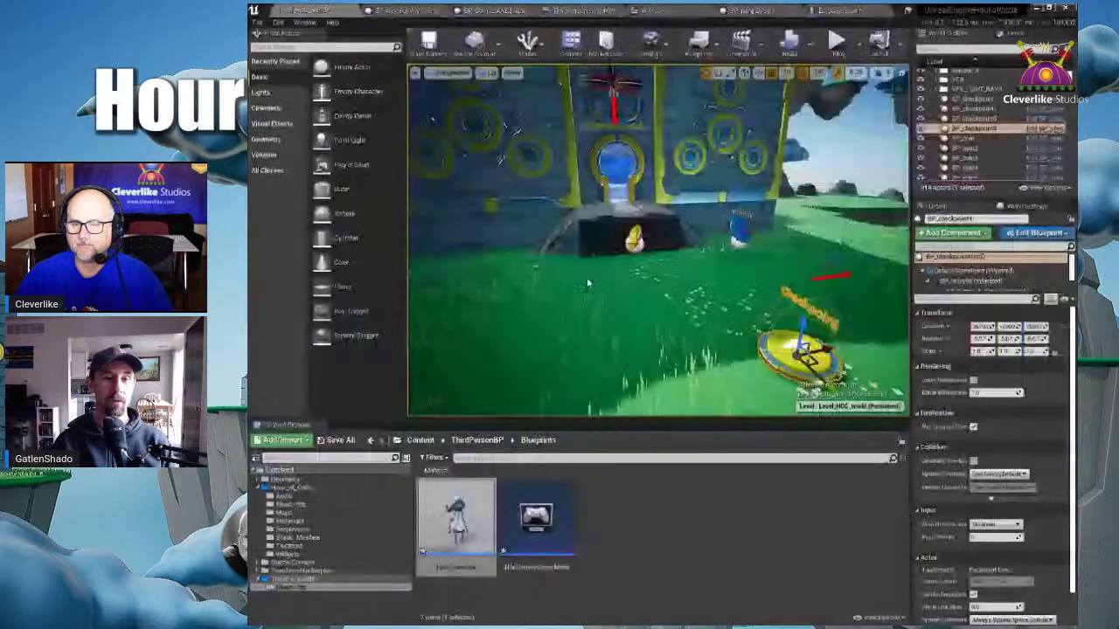
# - Place a BP_coin and a BP_gem from the Hour_of_Code Blueprints folder on the grass in front of the locked door
pyautogui.click(302, 488)
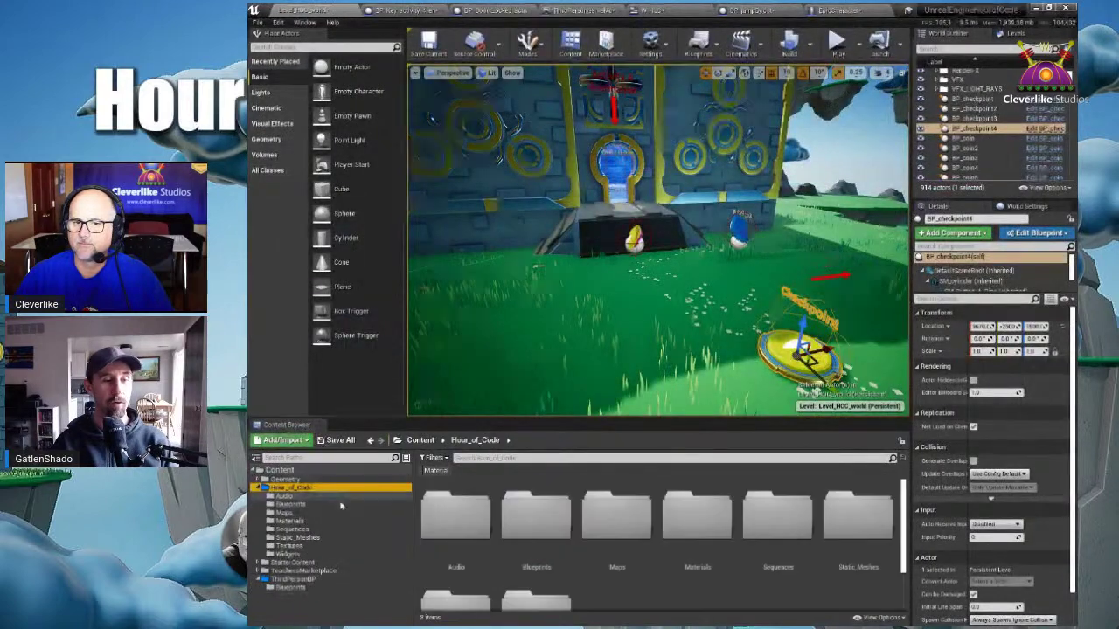
pyautogui.click(291, 504)
pyautogui.click(617, 526)
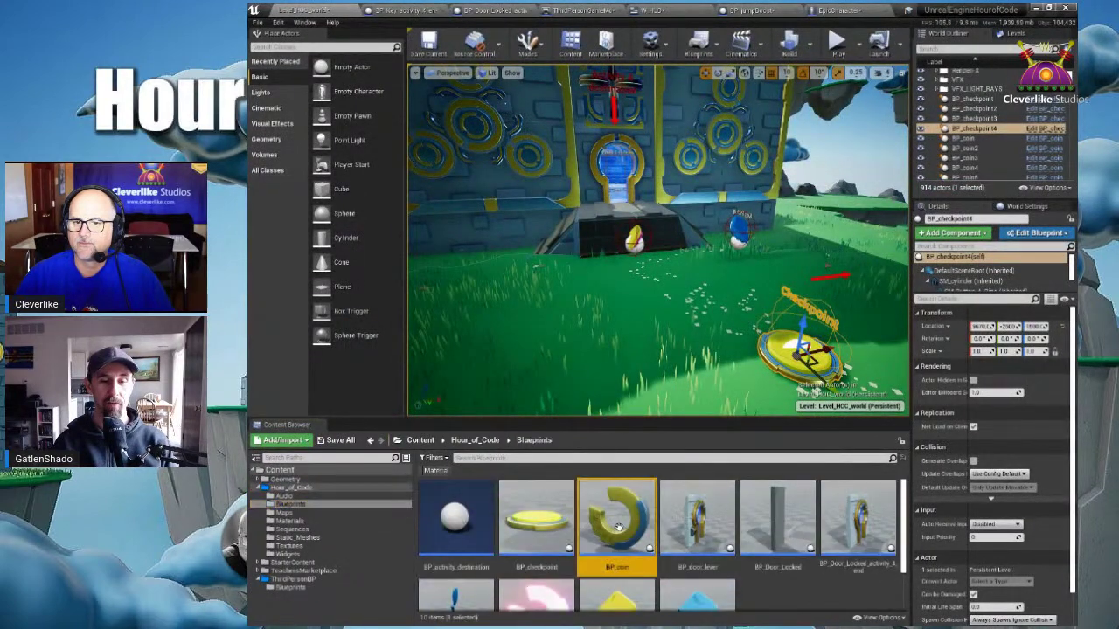
pyautogui.keyDown('ctrl'); pyautogui.scroll(-2, 646, 513); pyautogui.keyUp('ctrl')
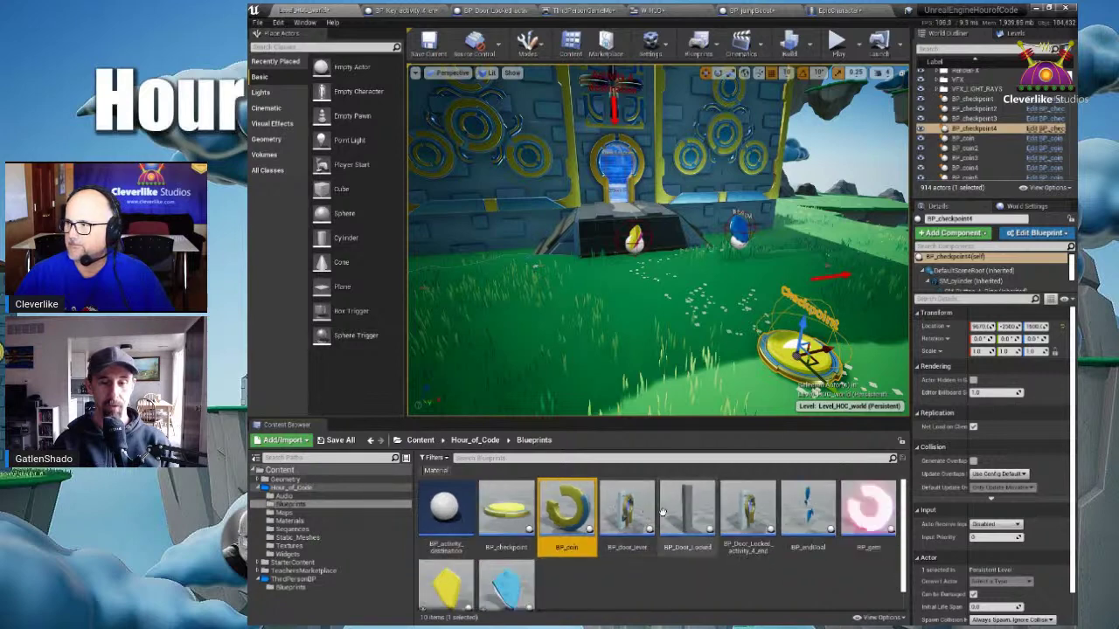
pyautogui.keyDown('ctrl'); pyautogui.click(866, 505); pyautogui.keyUp('ctrl')
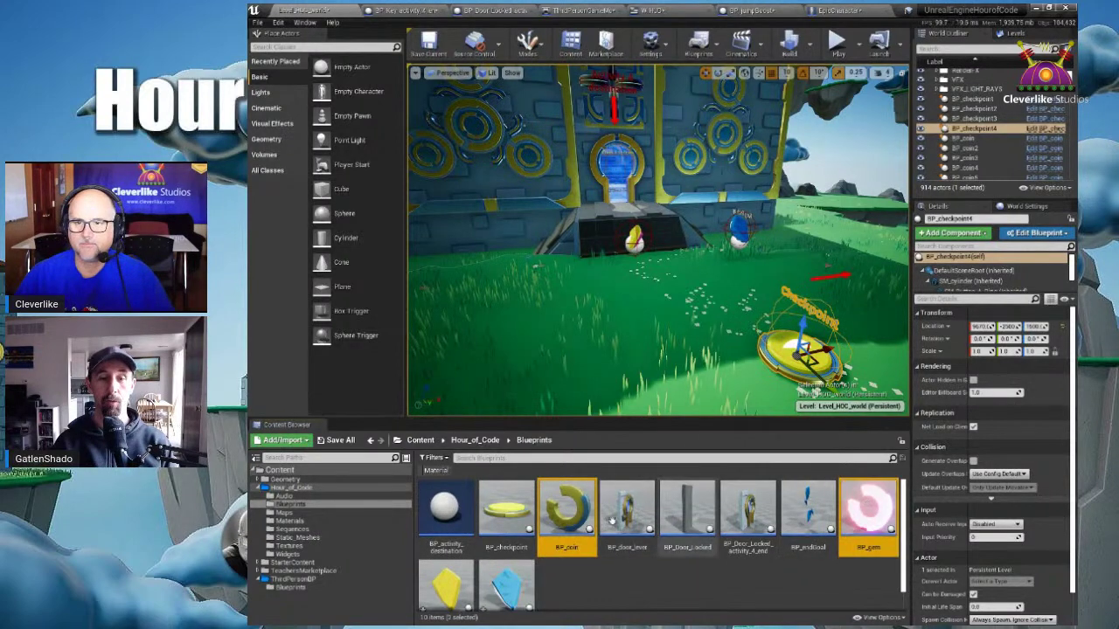
pyautogui.moveTo(566, 507); pyautogui.dragTo(486, 233)
pyautogui.moveTo(867, 508); pyautogui.dragTo(601, 262)
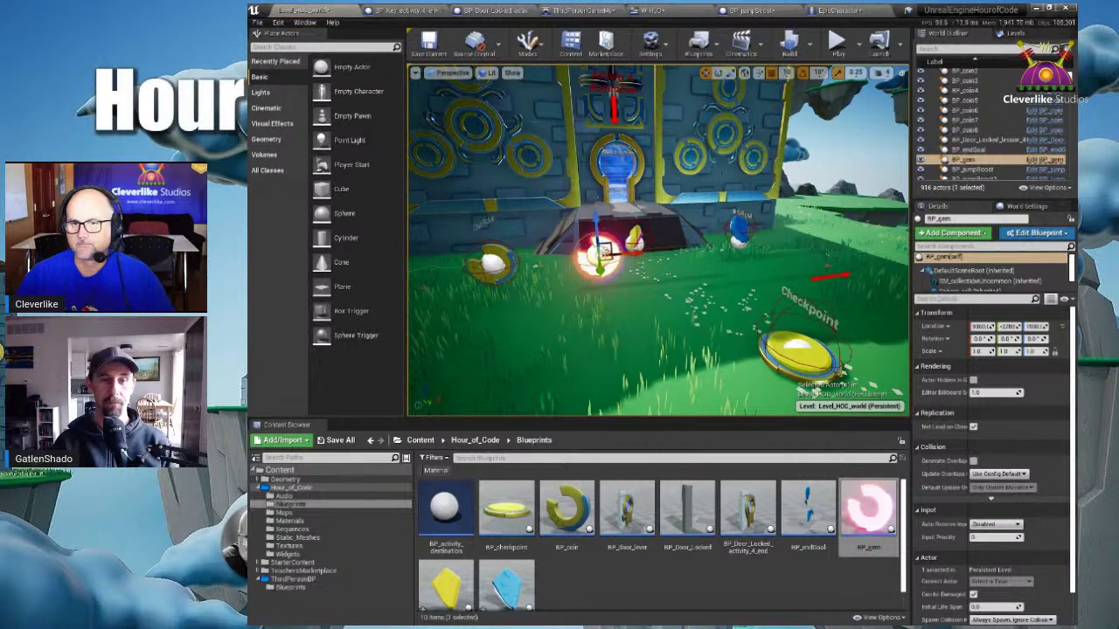
# - Play the level, collect the new coin and gem while watching the HUD, and stop playing
pyautogui.click(838, 44)
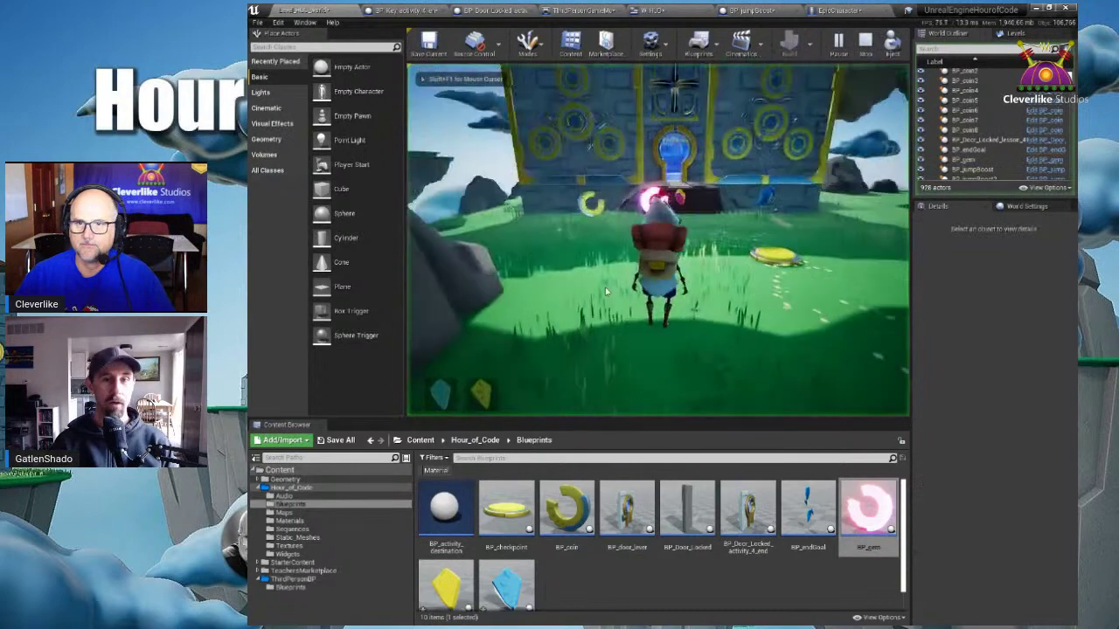
pyautogui.press('w')
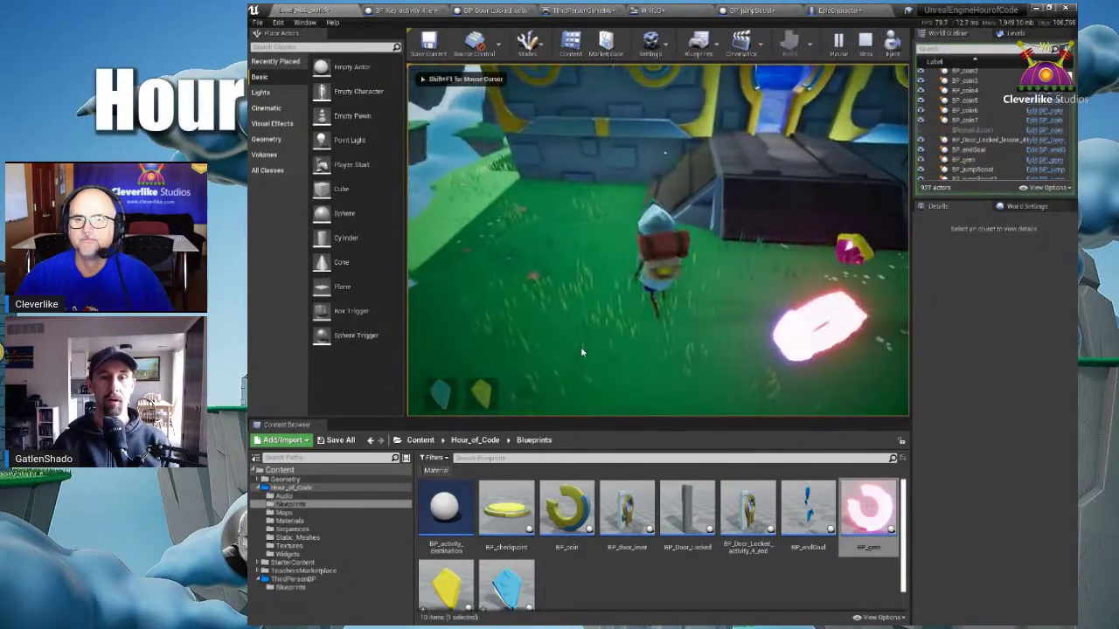
pyautogui.press('d')
pyautogui.press('s')
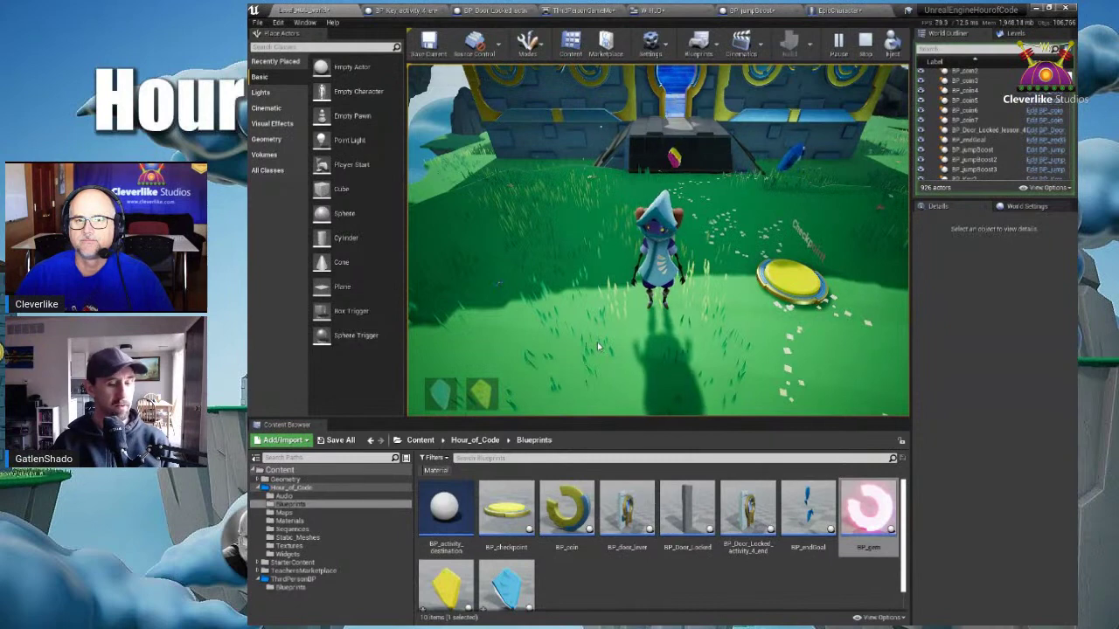
pyautogui.press('Escape')
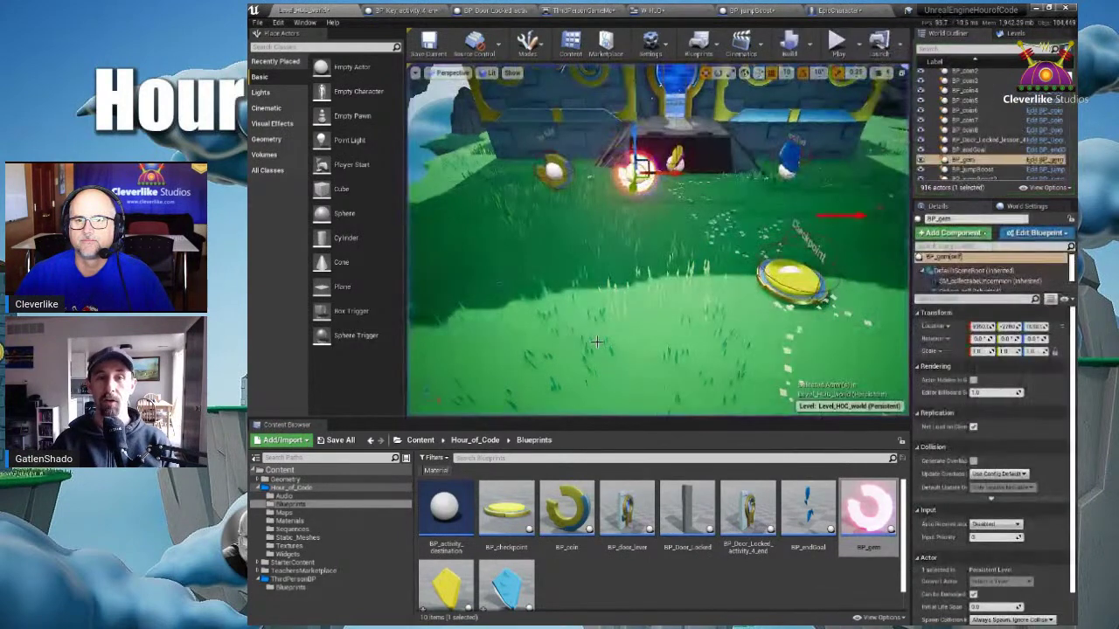
# - In W_HUD, set the Color and Opacity alpha of both the Coins Counter and Gems counter texts to 1 and compile the widget
pyautogui.click(666, 9)
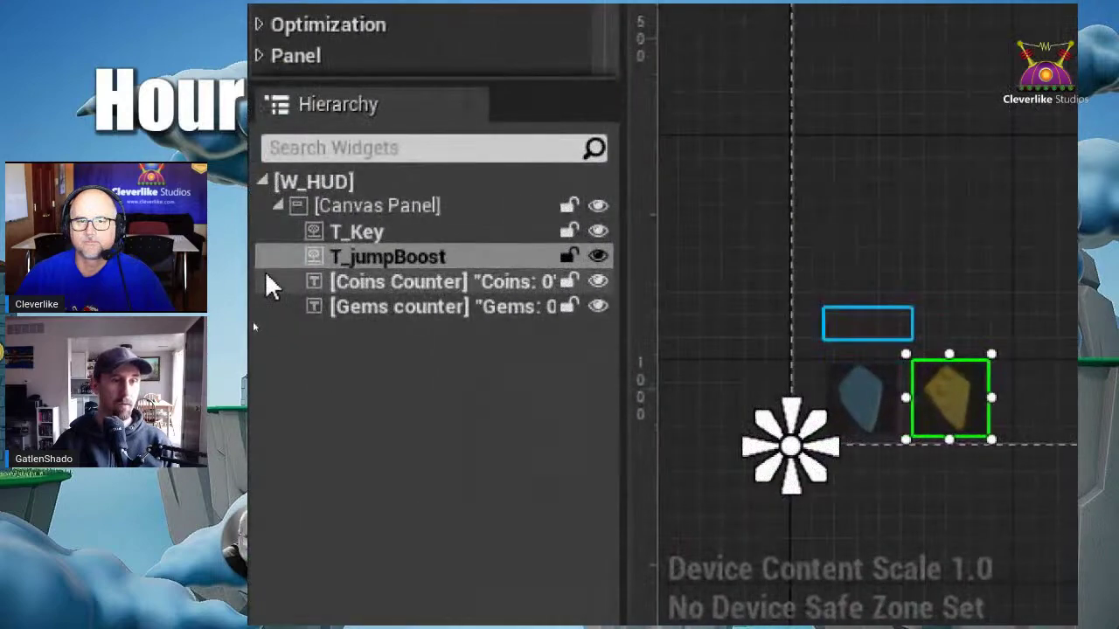
pyautogui.click(332, 282)
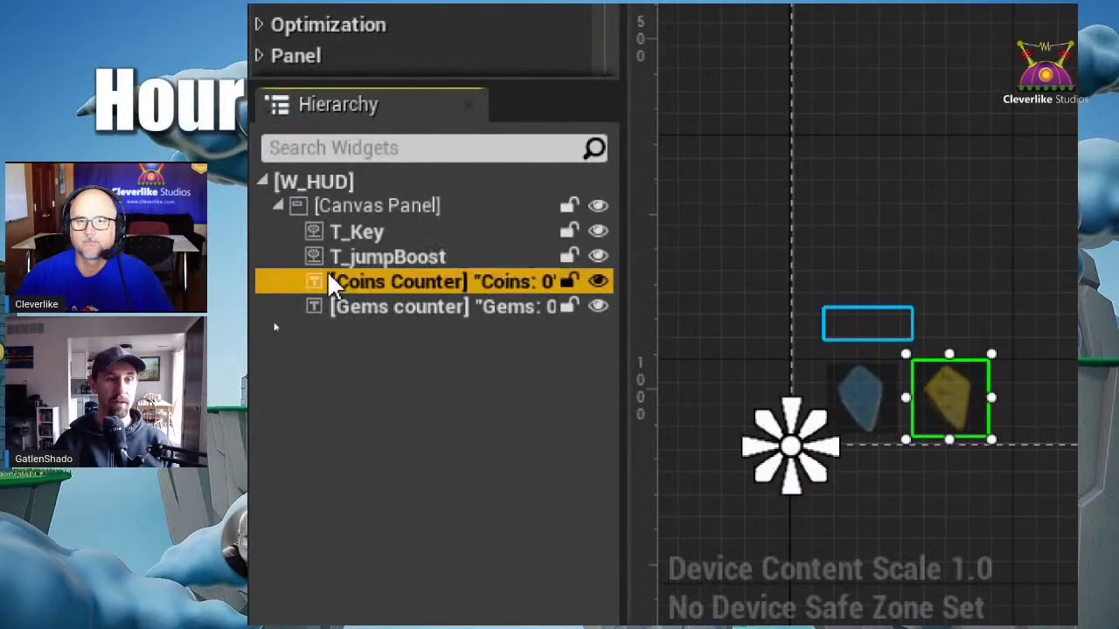
pyautogui.keyDown('ctrl'); pyautogui.click(358, 311); pyautogui.keyUp('ctrl')
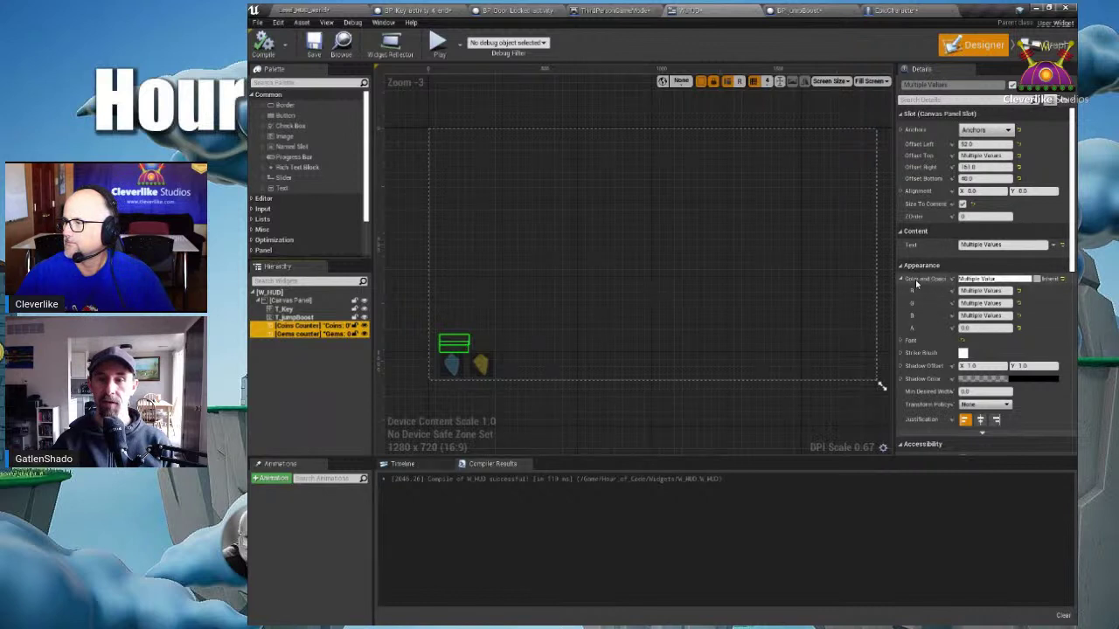
pyautogui.moveTo(899, 275); pyautogui.dragTo(1058, 287)
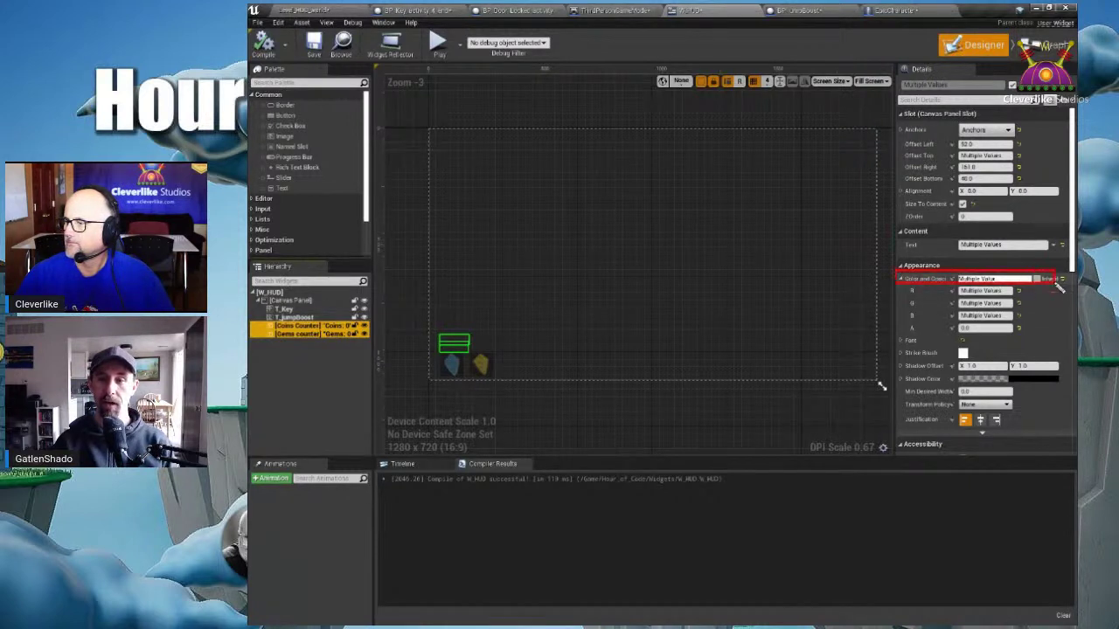
pyautogui.moveTo(901, 320); pyautogui.dragTo(1029, 335)
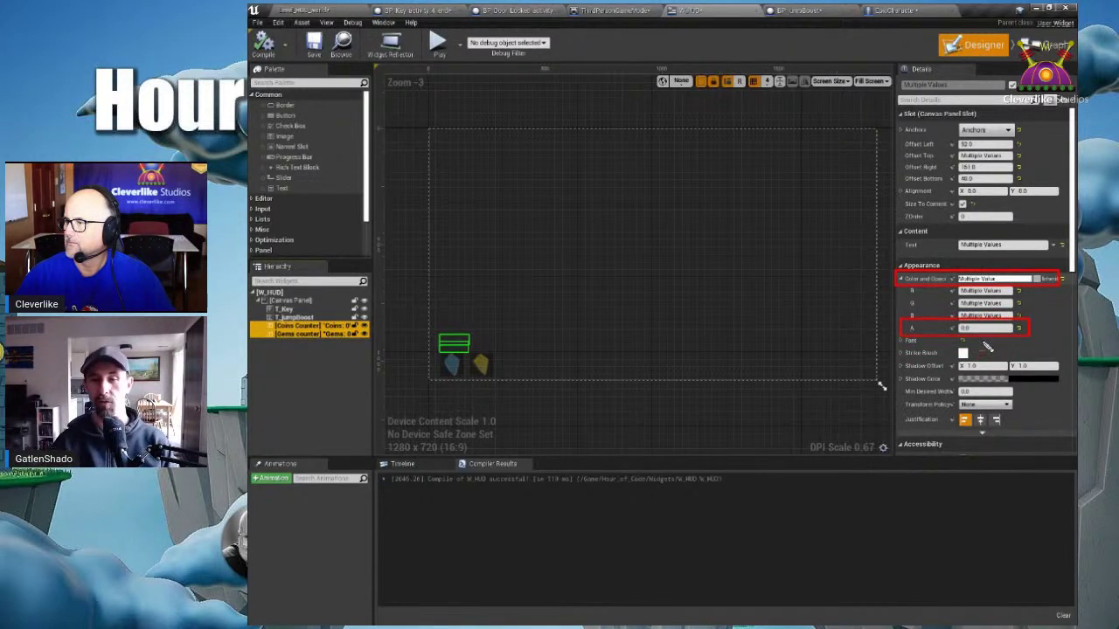
pyautogui.press('Escape')
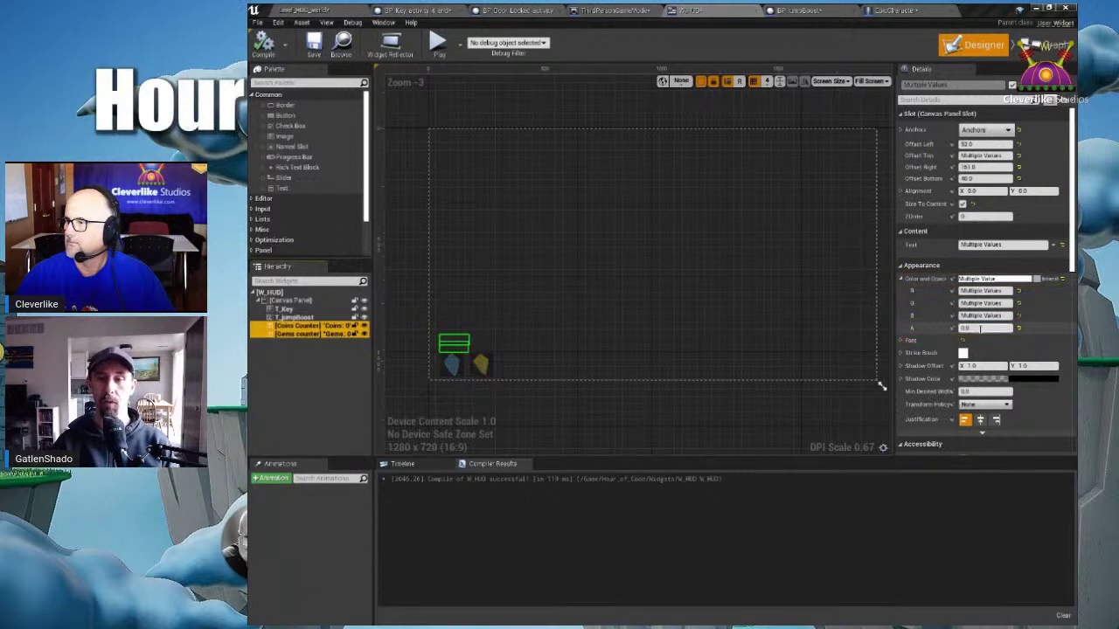
pyautogui.click(980, 328)
pyautogui.write('1')
pyautogui.press('Return')
pyautogui.click(634, 424)
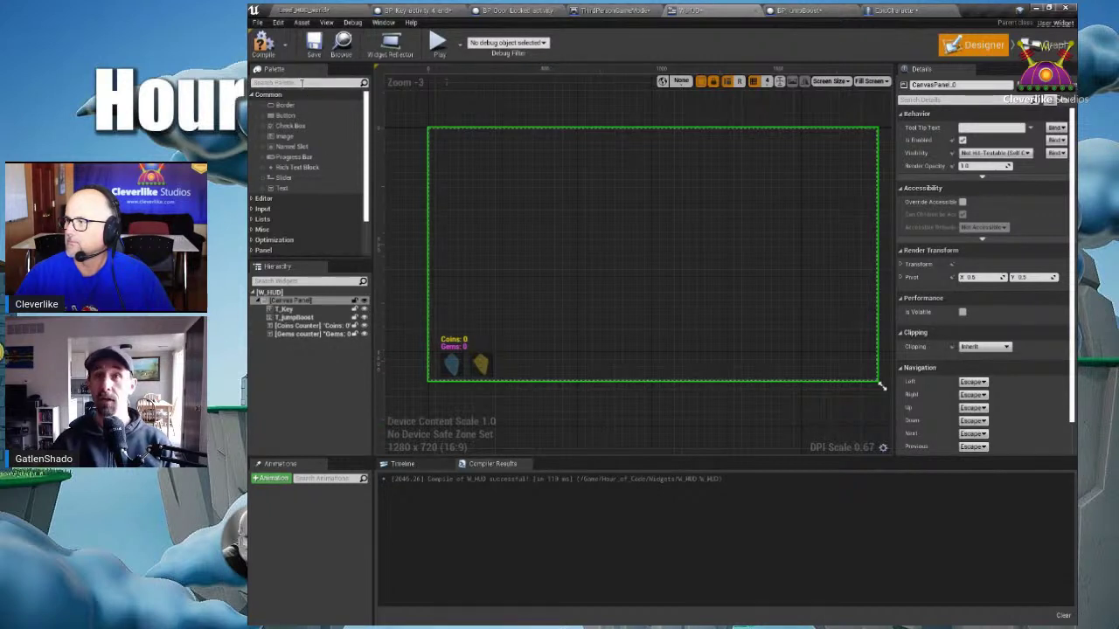
pyautogui.click(263, 42)
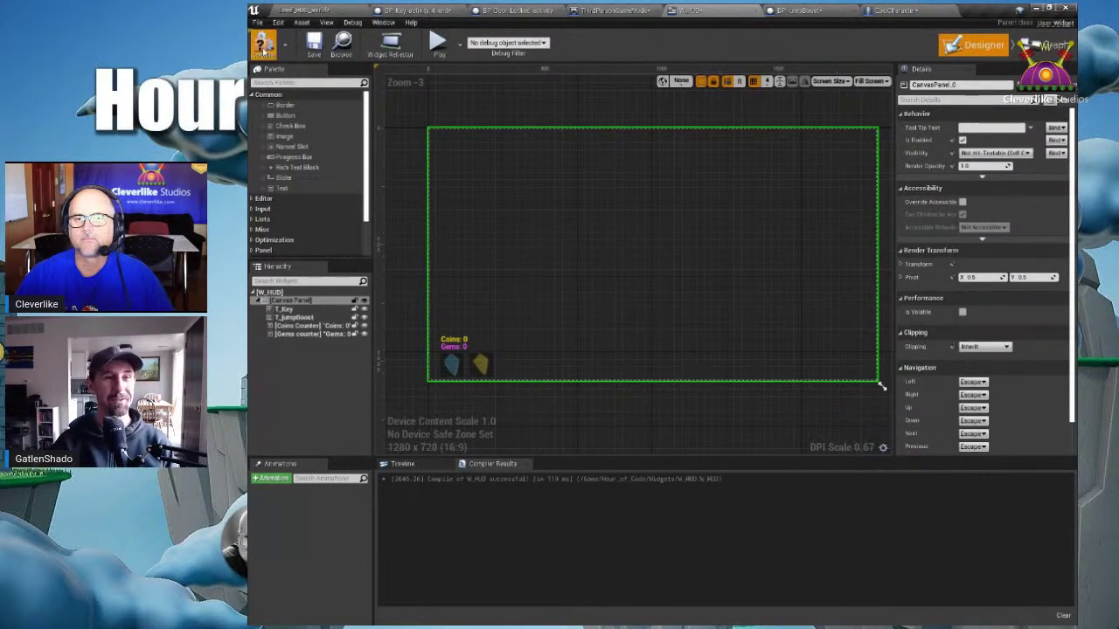
# - Return to the level and play it, running into the gem and coin to check the HUD counters, and stop playing
pyautogui.click(304, 9)
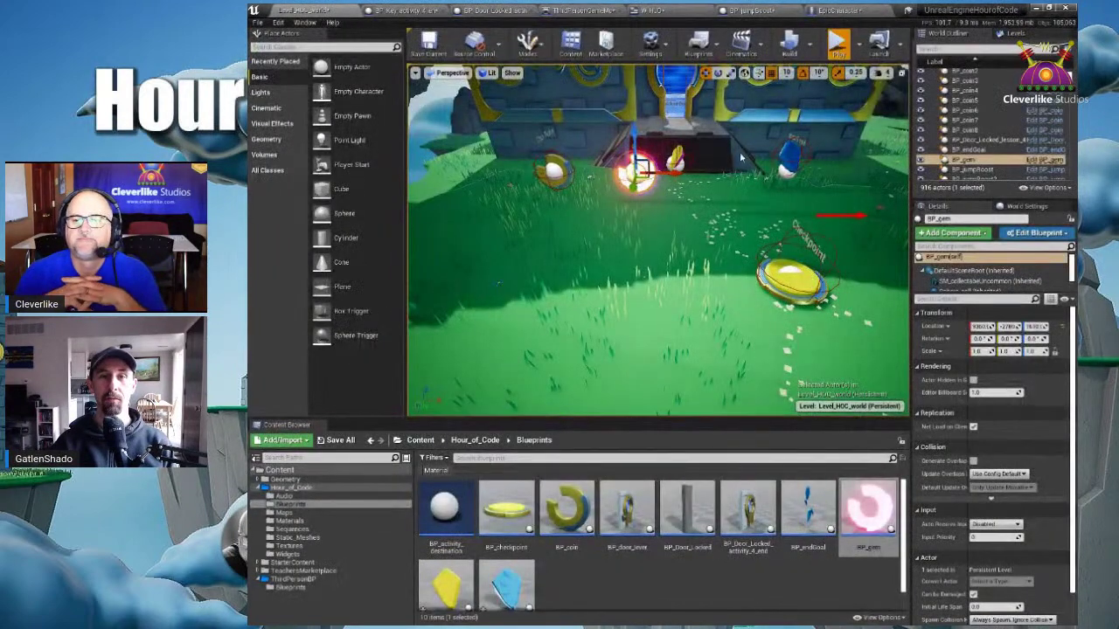
pyautogui.hotkey('alt', 'p')
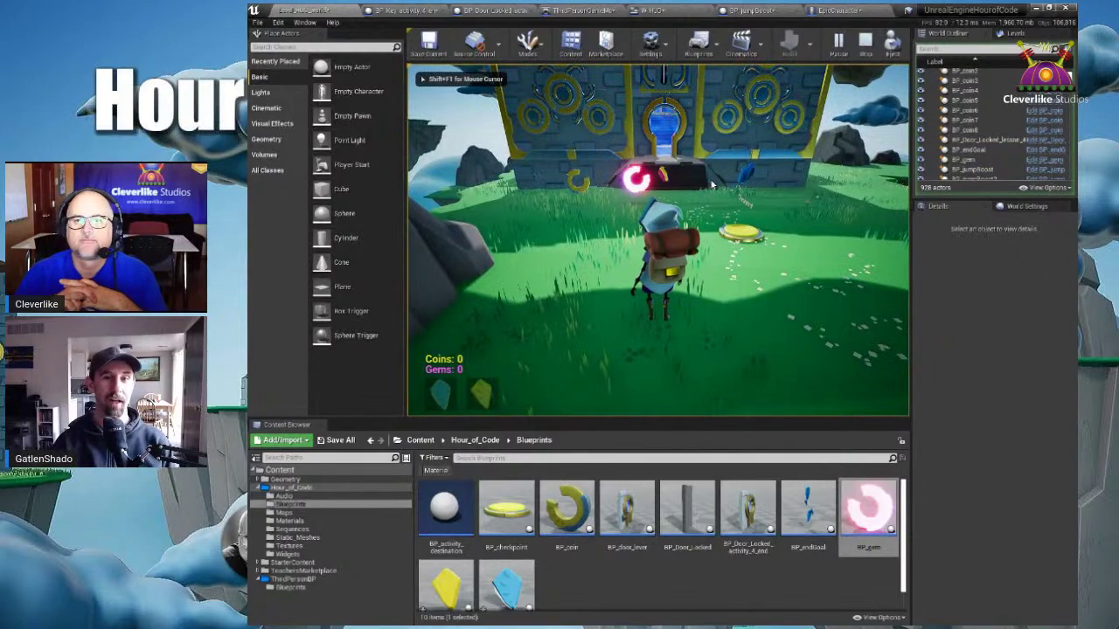
pyautogui.press('w')
pyautogui.press('w')
pyautogui.press('s')
pyautogui.press('w')
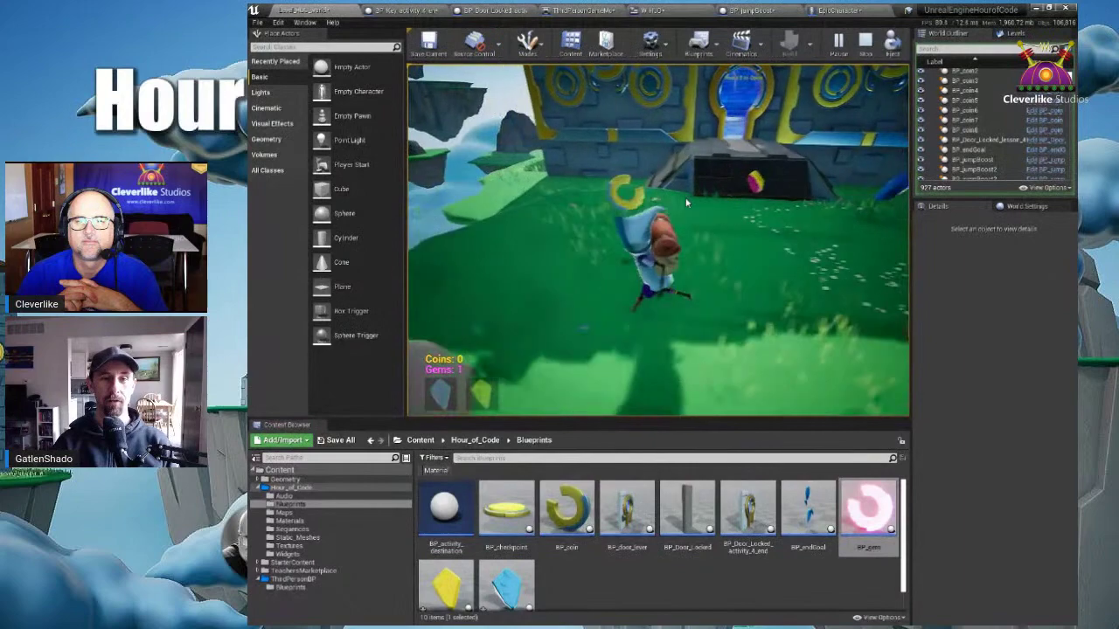
pyautogui.press('w')
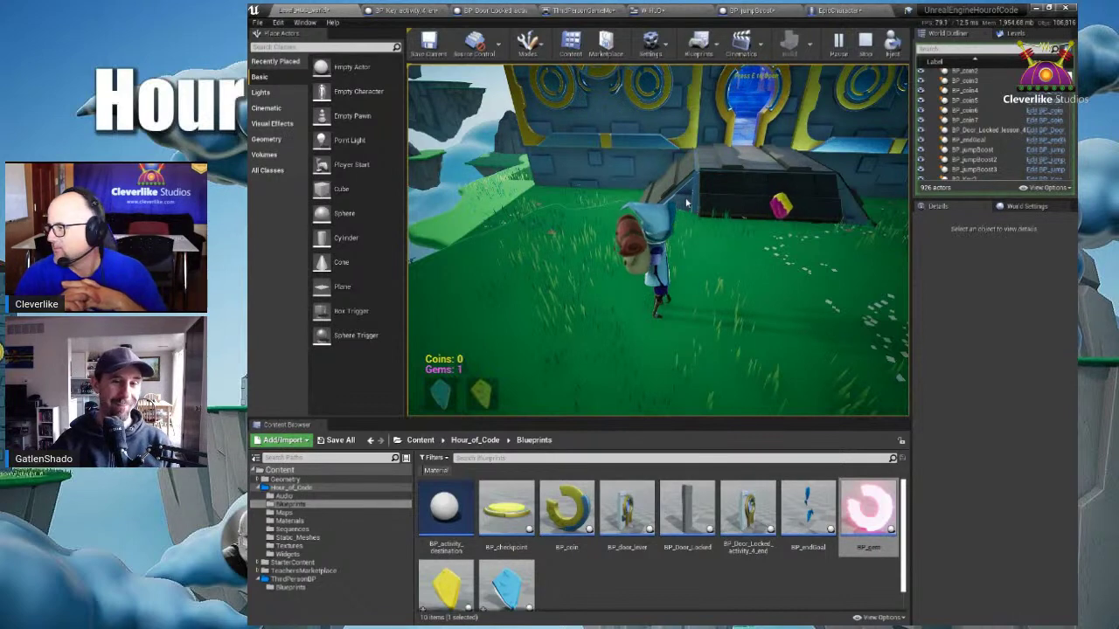
pyautogui.press('Escape')
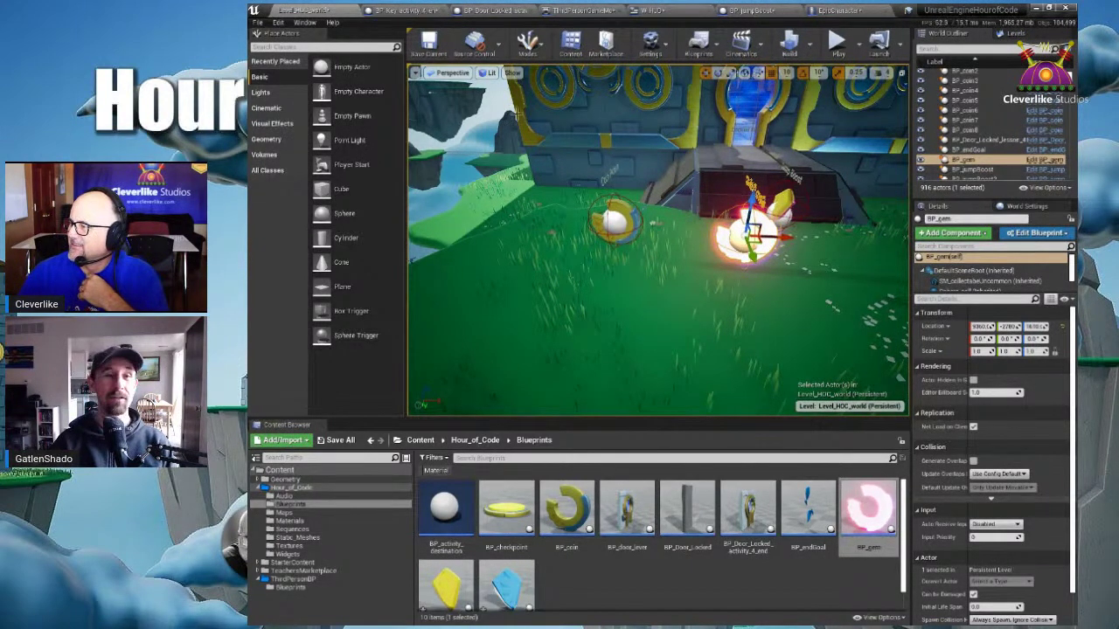
# - Open the blueprint of the coin placed on the grass and view the Activity 5 nodes in its Event Graph
pyautogui.click(569, 507)
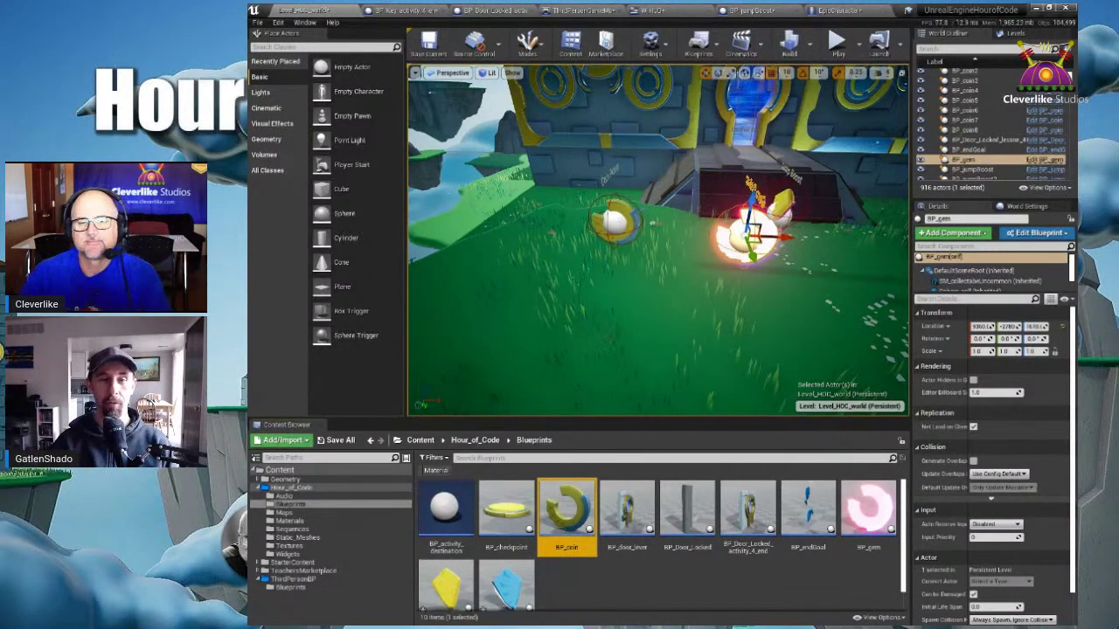
pyautogui.click(615, 220)
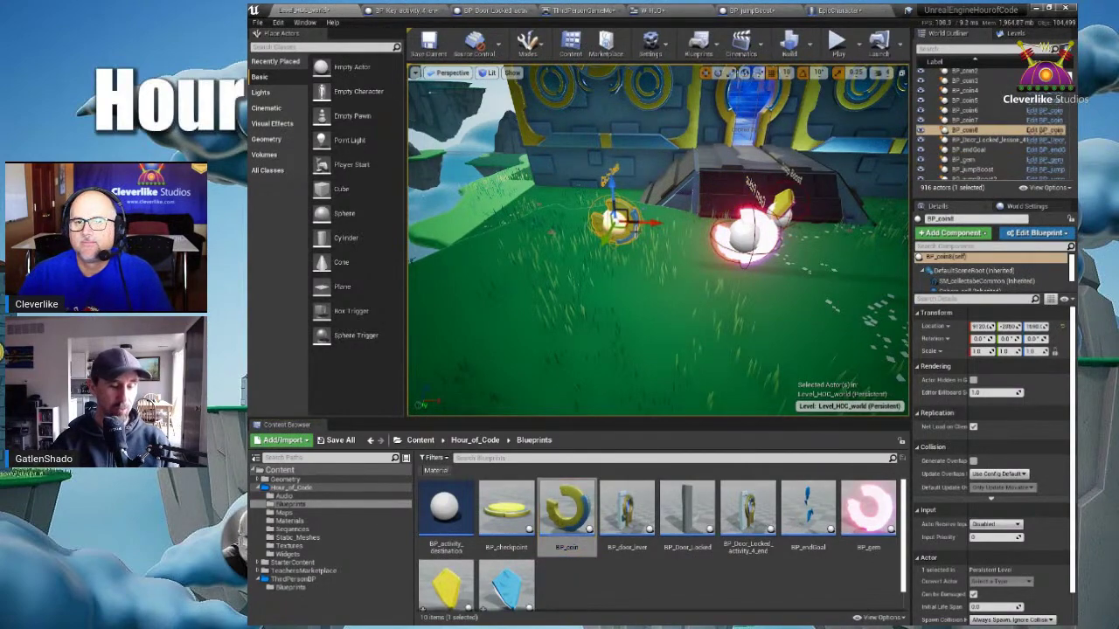
pyautogui.hotkey('ctrl', 'e')
pyautogui.scroll(-5, 663, 238)
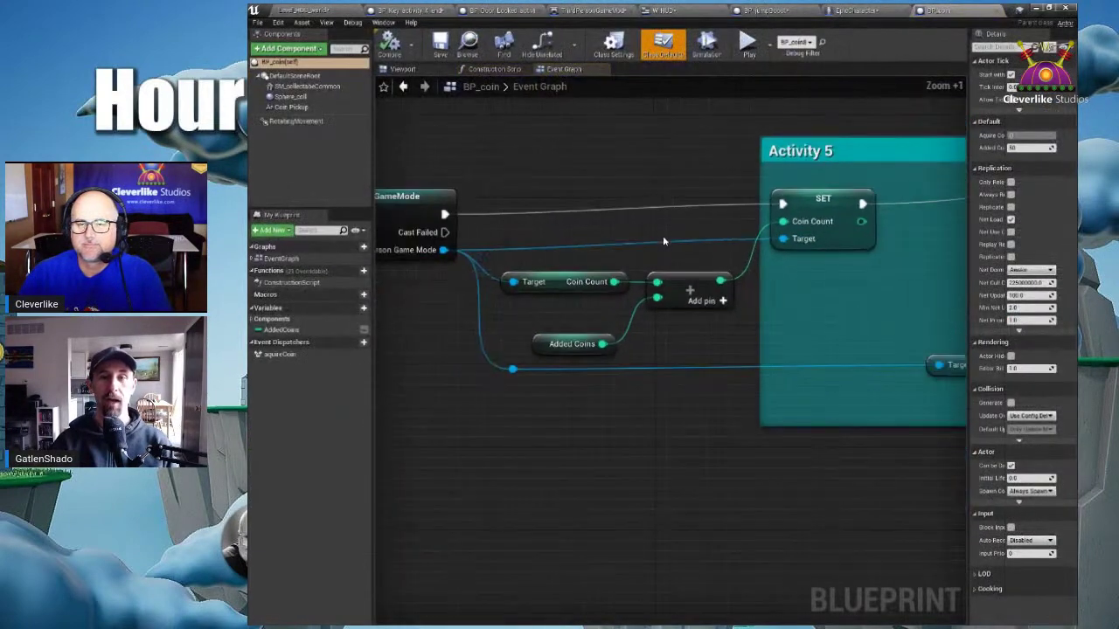
pyautogui.scroll(-2, 851, 145)
pyautogui.moveTo(866, 163); pyautogui.dragTo(621, 202, button='right')
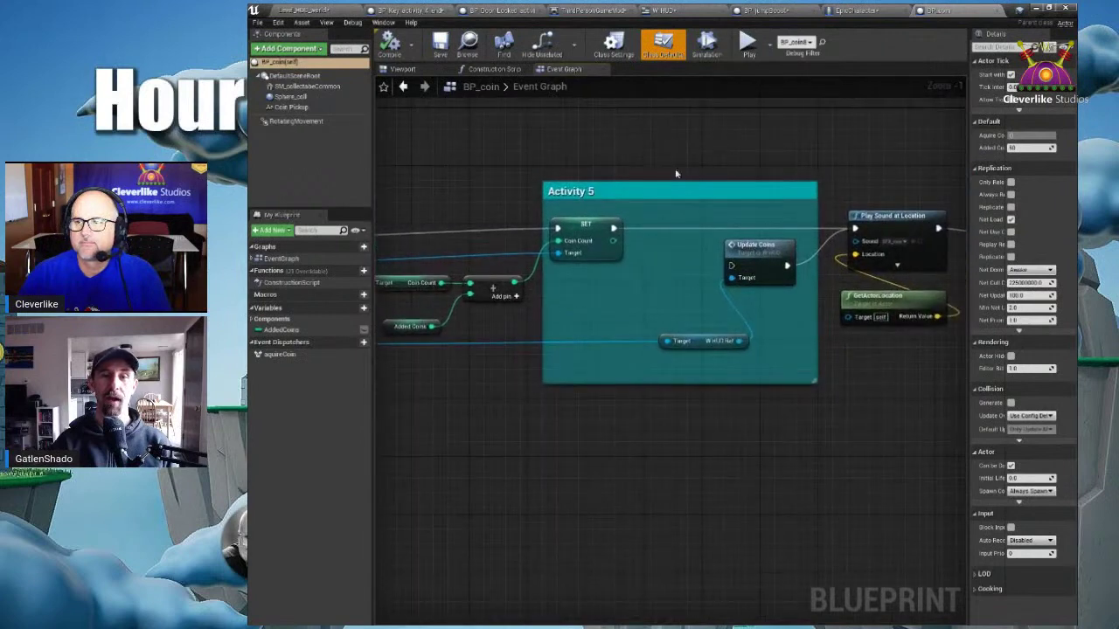
pyautogui.moveTo(661, 286); pyautogui.dragTo(677, 287, button='right')
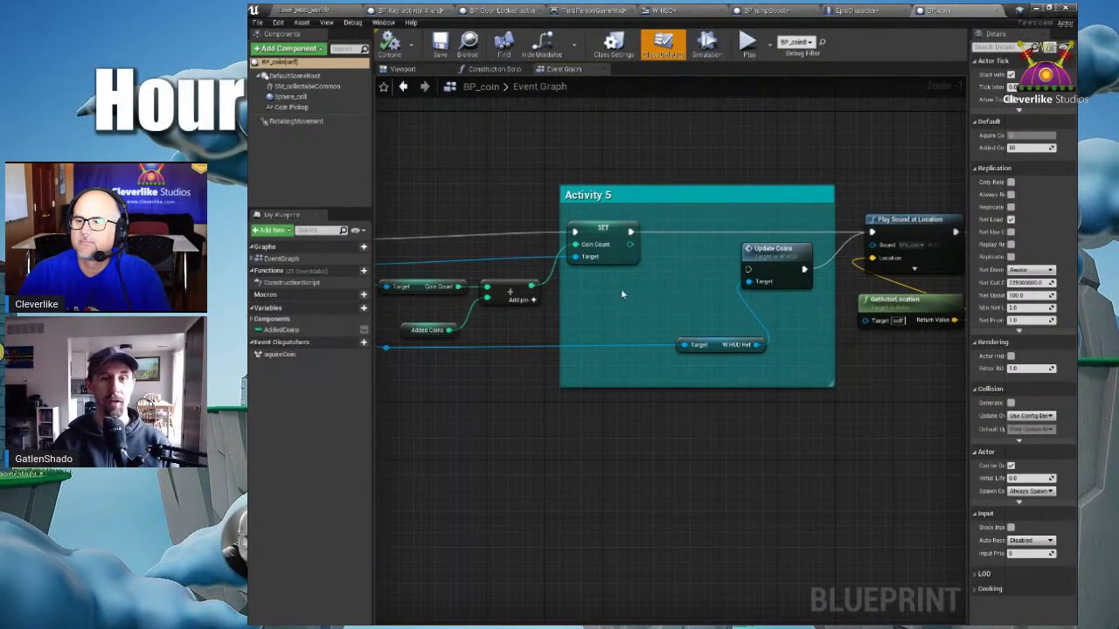
# - Examine the start of the BP_coin Event Graph, from the Sphere_coll begin overlap event to the Cast To ThirdPersonGameMode node
pyautogui.moveTo(637, 300); pyautogui.dragTo(823, 321, button='right')
pyautogui.scroll(-1, 725, 303)
pyautogui.scroll(-1, 769, 300)
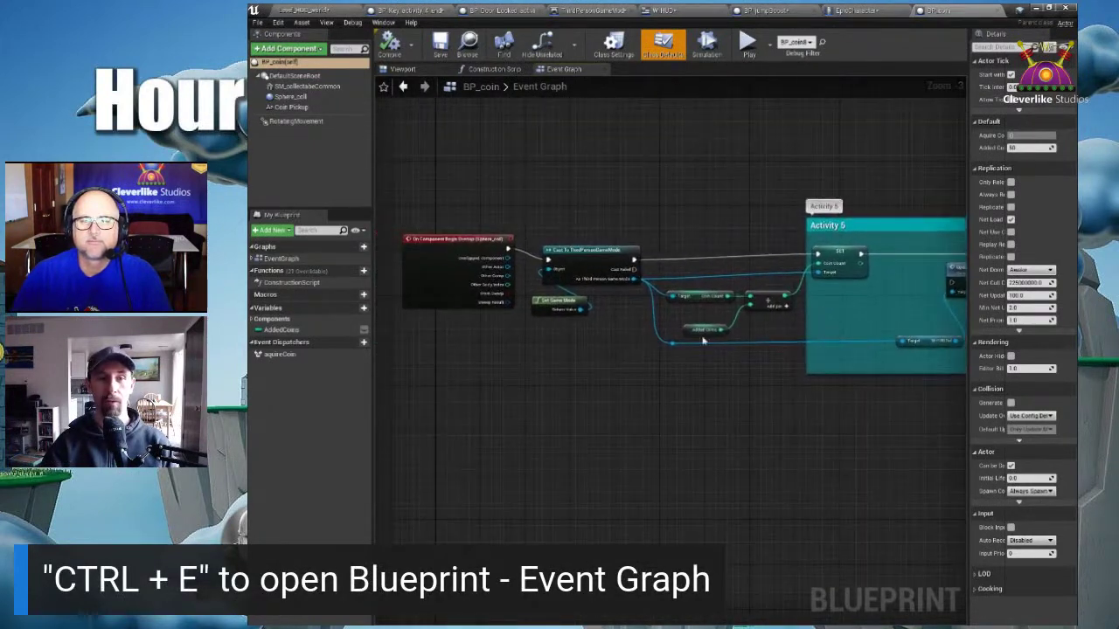
pyautogui.keyDown('ctrl'); pyautogui.scroll(7, 501, 307); pyautogui.keyUp('ctrl')
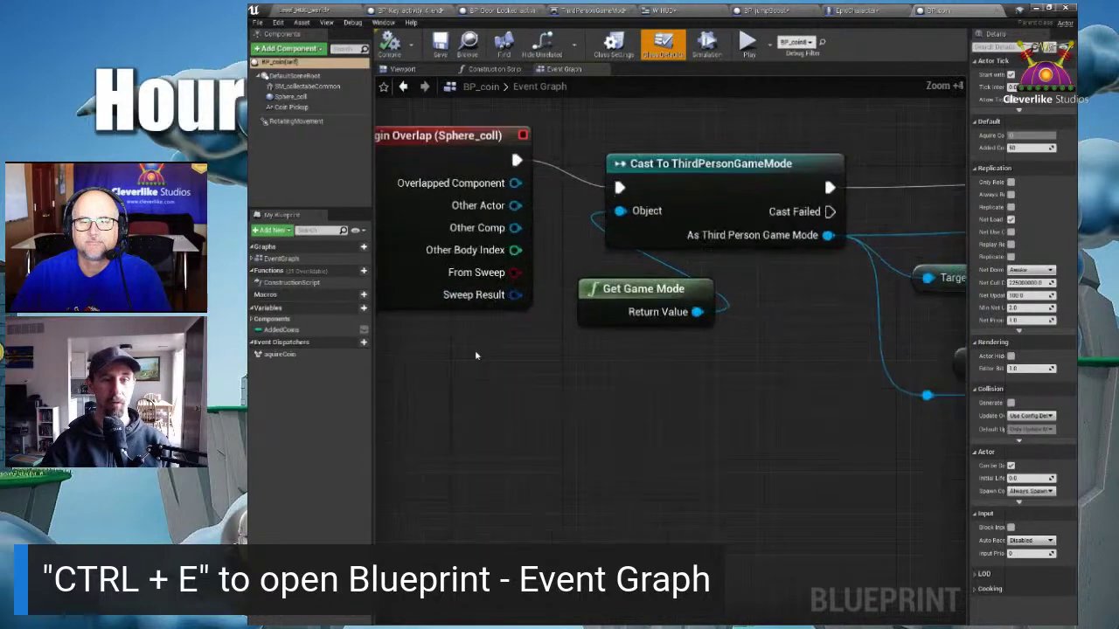
pyautogui.moveTo(389, 276); pyautogui.dragTo(669, 389, button='right')
pyautogui.moveTo(655, 265); pyautogui.dragTo(643, 263)
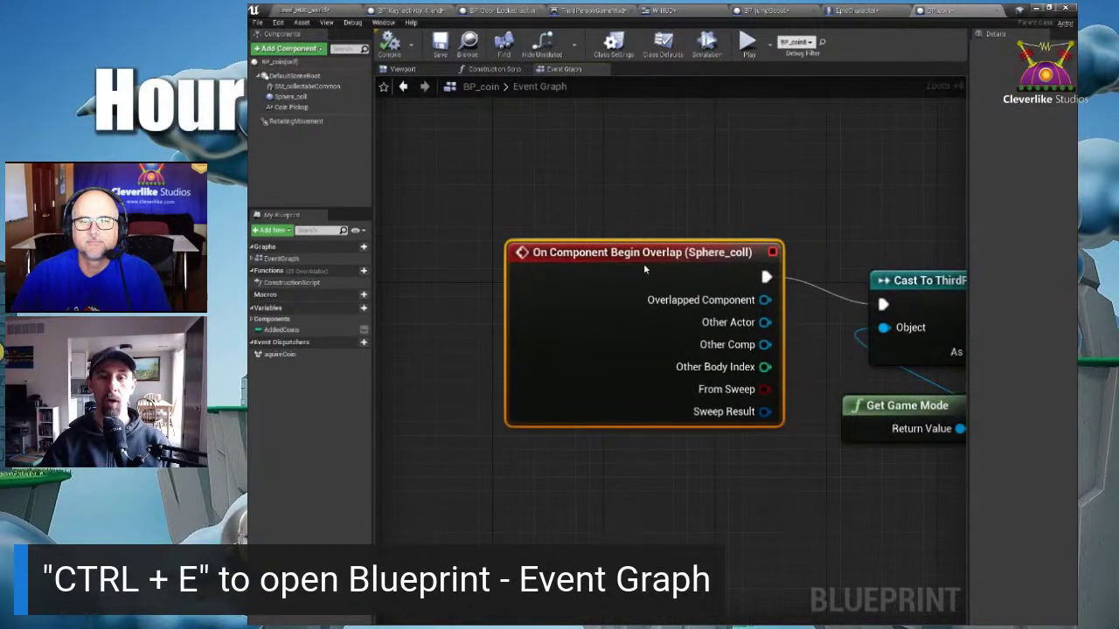
pyautogui.scroll(-1, 759, 356)
pyautogui.moveTo(759, 356); pyautogui.dragTo(487, 331, button='right')
pyautogui.click(709, 272)
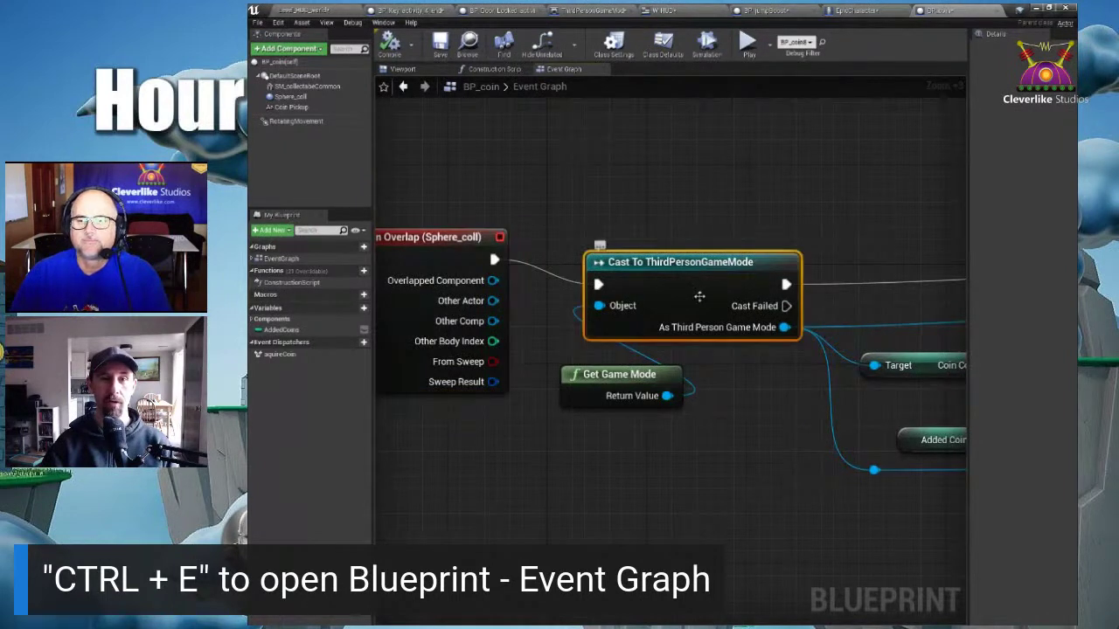
# - Switch to the reference board and move the HUD card on top of the Game image
pyautogui.hotkey('alt', 'Tab')
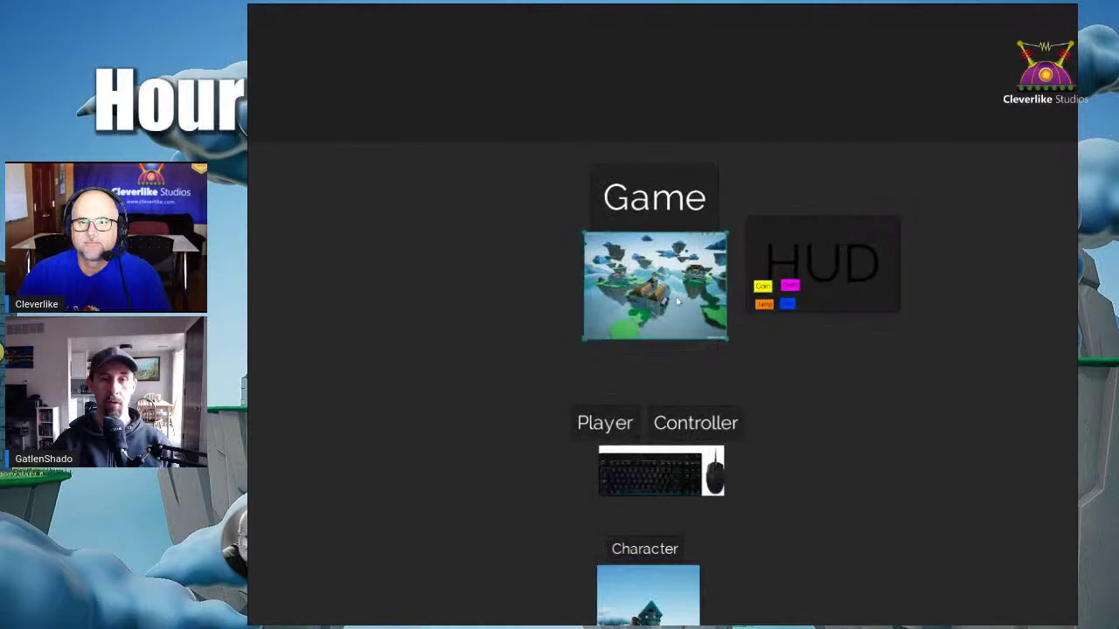
pyautogui.scroll(-2, 670, 294)
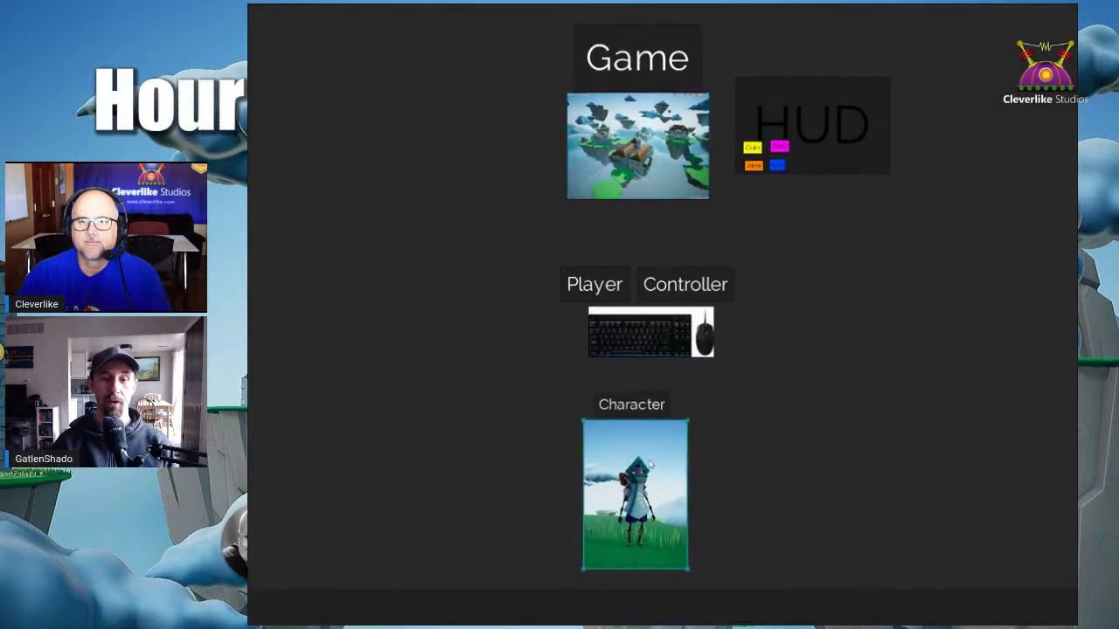
pyautogui.moveTo(655, 164)
pyautogui.mouseDown()
pyautogui.moveTo(648, 174)
pyautogui.moveTo(662, 170)
pyautogui.mouseUp()
pyautogui.moveTo(821, 173); pyautogui.dragTo(669, 173)
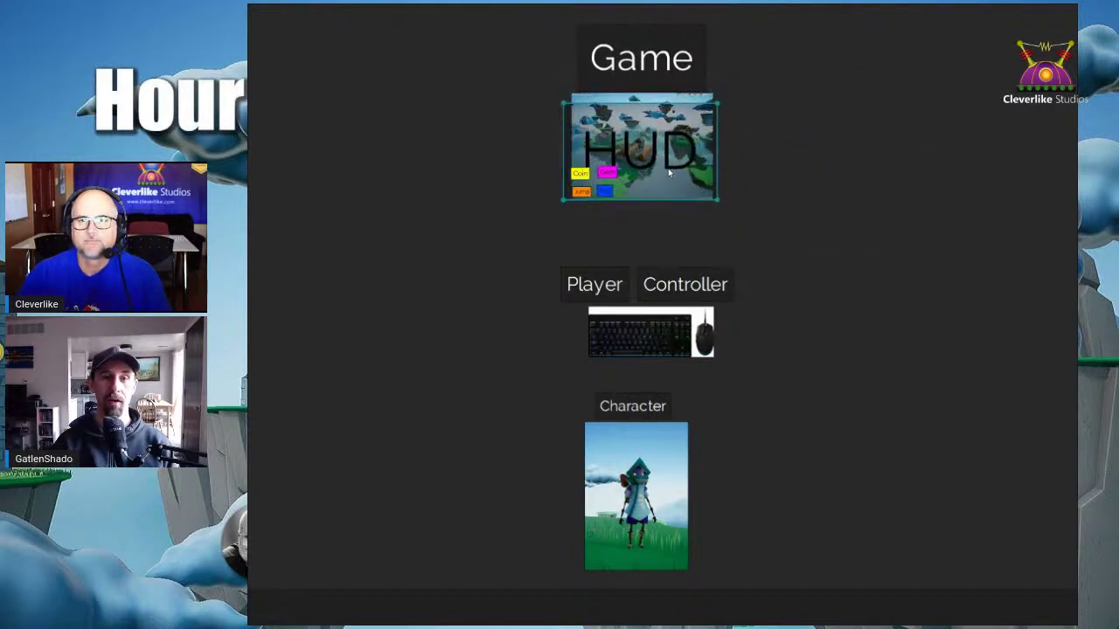
# - Delete the Character image from the reference board and undo the deletion
pyautogui.moveTo(635, 463); pyautogui.dragTo(755, 454)
pyautogui.press('Delete')
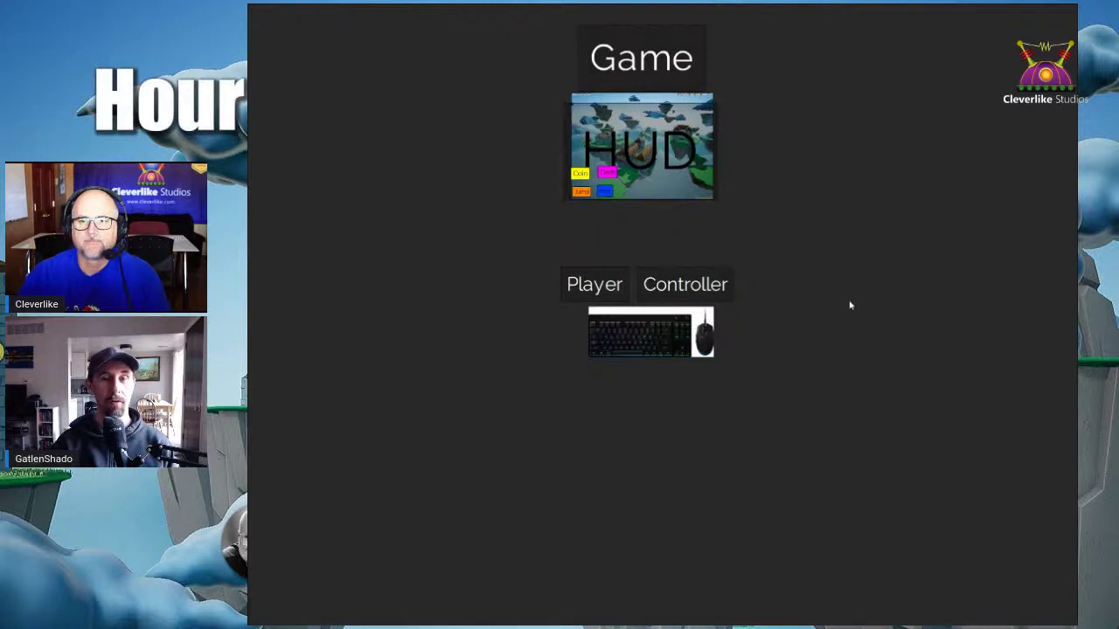
pyautogui.hotkey('ctrl', 'z')
# - Return to Unreal Editor and examine the Coin Count, Added Coins and addition nodes in the BP_coin Event Graph
pyautogui.hotkey('alt', 'Tab')
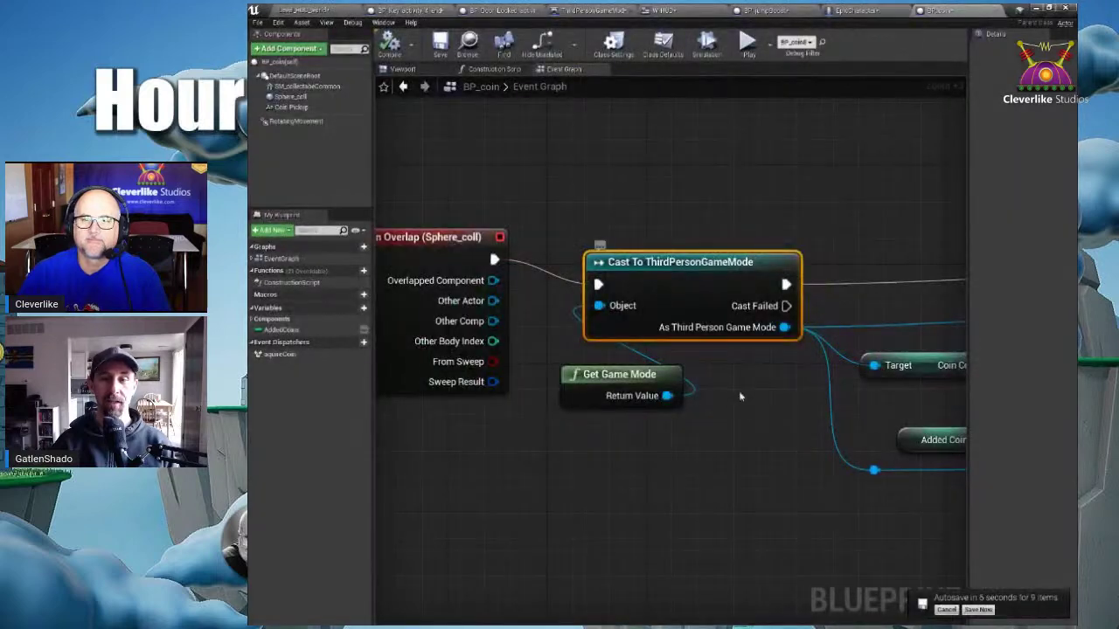
pyautogui.moveTo(740, 396); pyautogui.dragTo(496, 360, button='right')
pyautogui.click(662, 328)
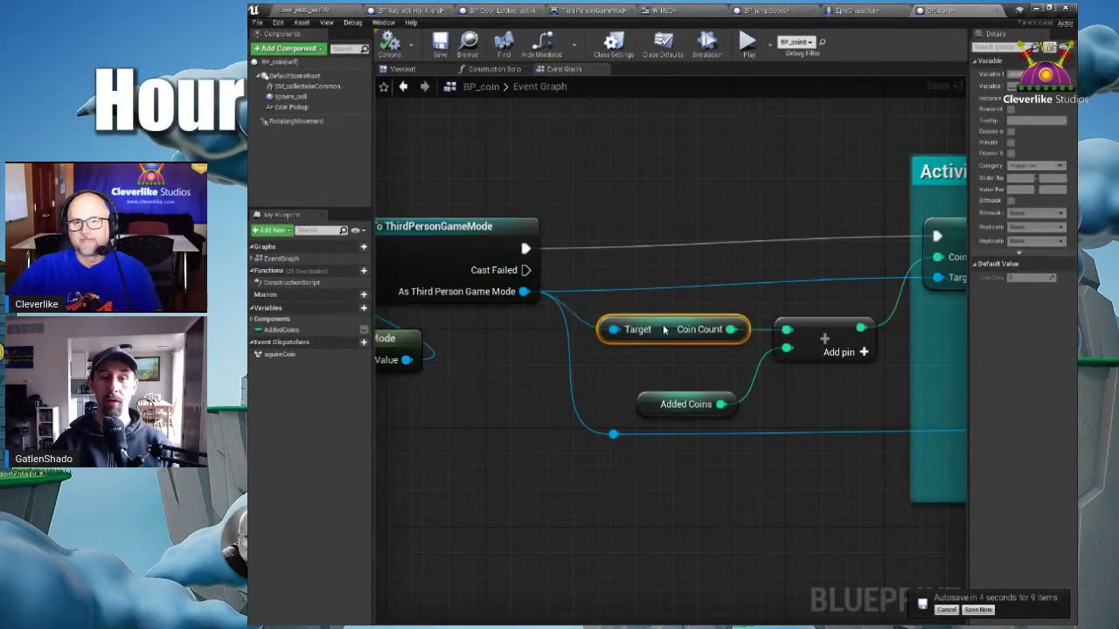
pyautogui.click(826, 374)
pyautogui.click(652, 403)
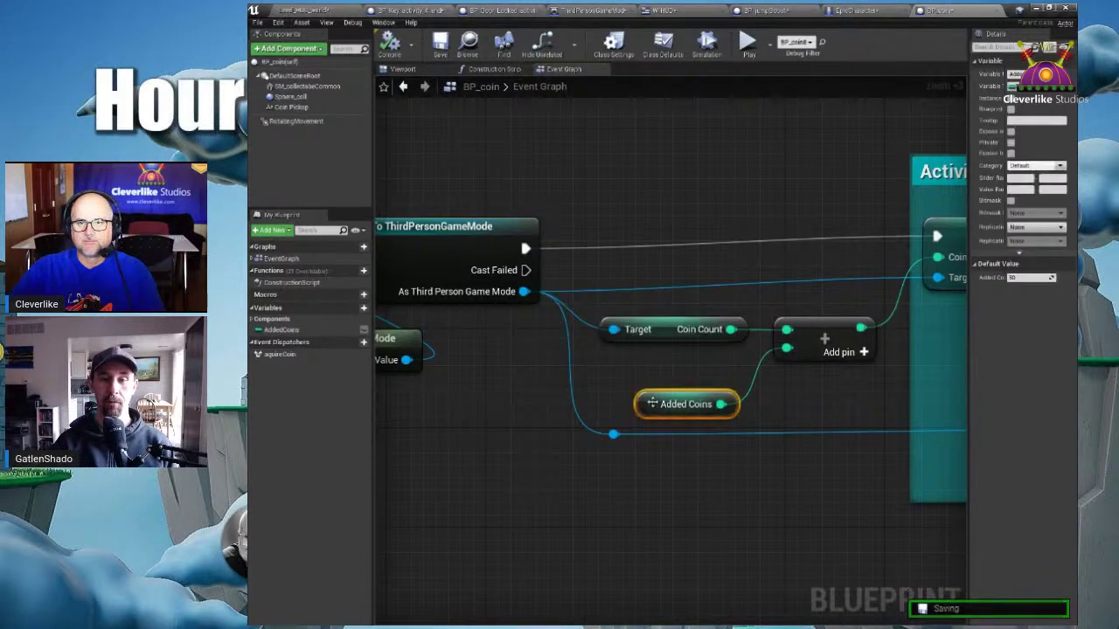
pyautogui.moveTo(652, 403); pyautogui.dragTo(777, 390)
pyautogui.moveTo(814, 294); pyautogui.dragTo(678, 402)
pyautogui.click(728, 386)
pyautogui.moveTo(679, 402); pyautogui.dragTo(487, 411, button='right')
# - Connect the execution output of the Coin Count SET node to the Update Coins node in Activity 5
pyautogui.click(662, 249)
pyautogui.moveTo(535, 291); pyautogui.dragTo(608, 298, button='right')
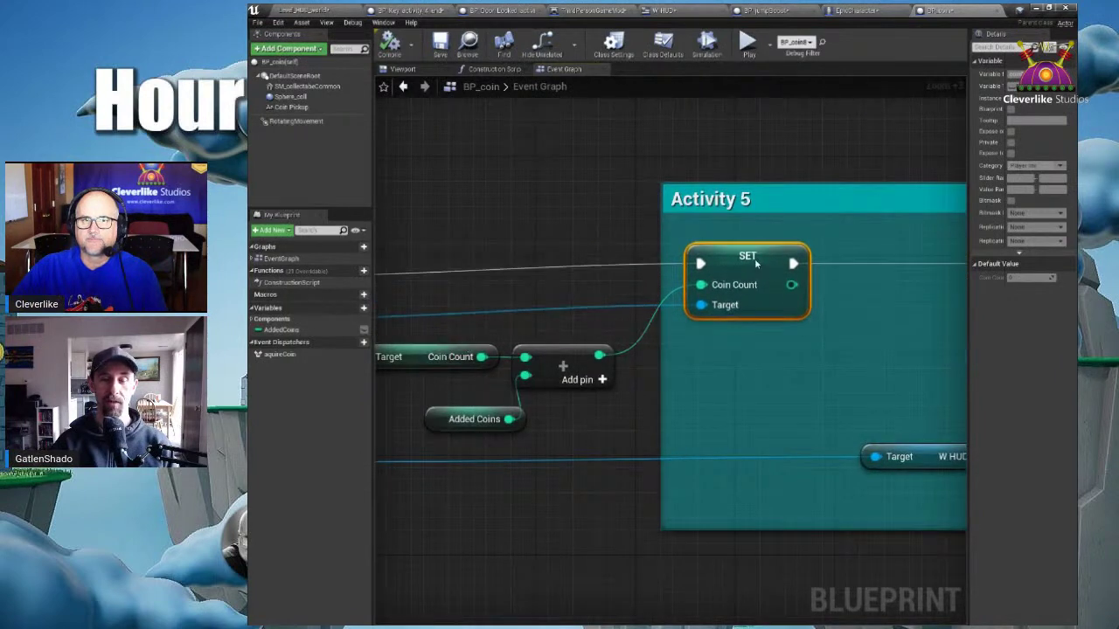
pyautogui.moveTo(756, 268); pyautogui.dragTo(565, 276, button='right')
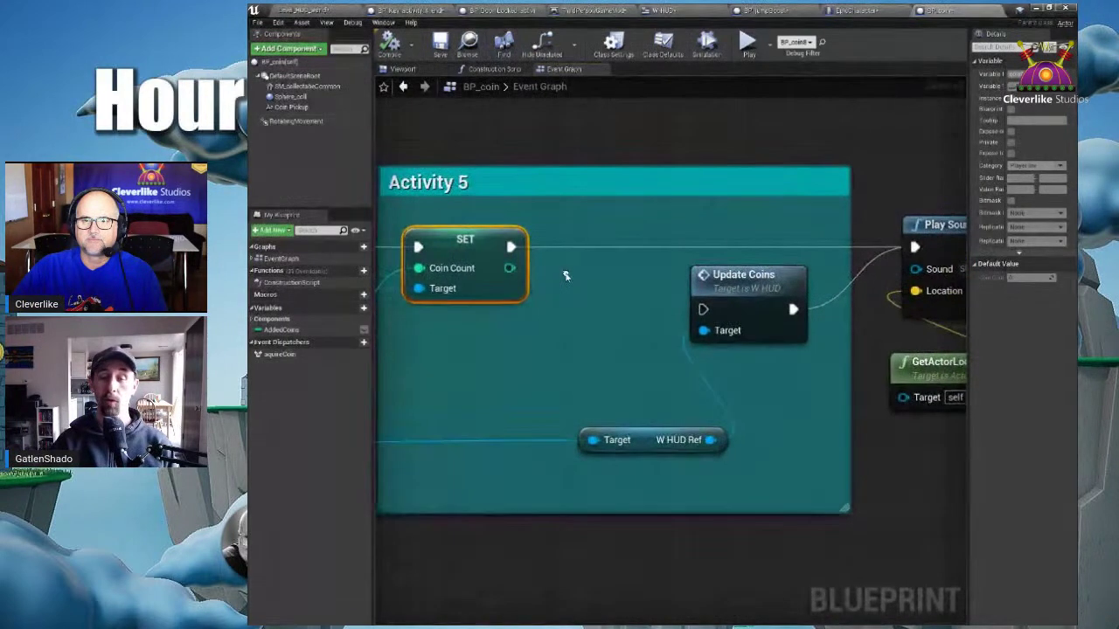
pyautogui.moveTo(510, 248); pyautogui.dragTo(703, 311)
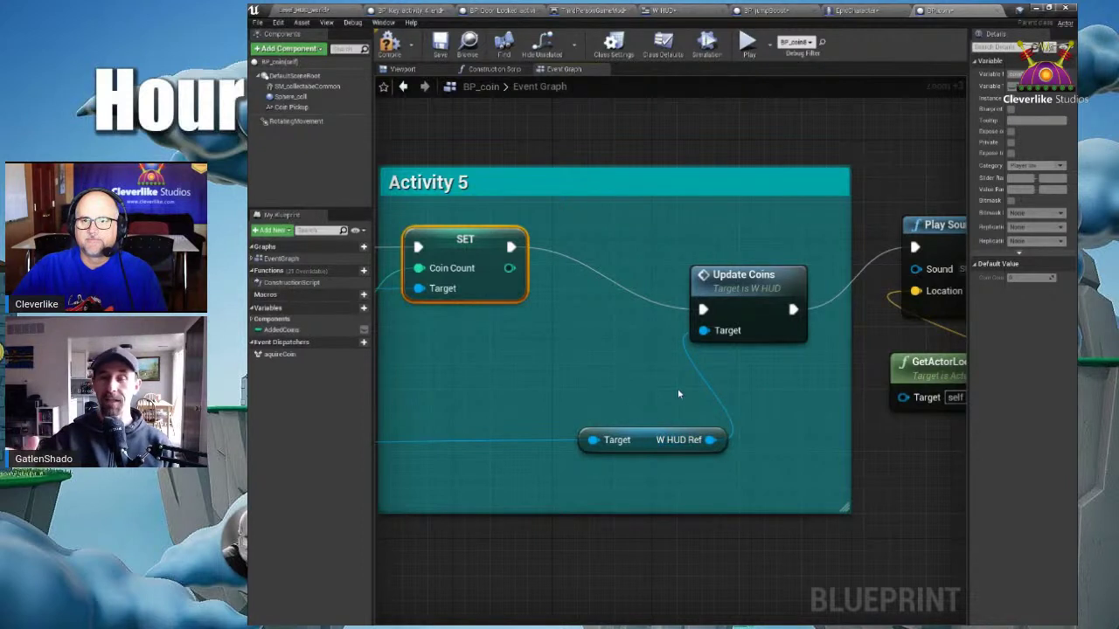
# - Review the BP_coin flow from Cast To ThirdPersonGameMode through Activity 5 to Play Sound at Location and DestroyActor
pyautogui.scroll(-2, 626, 351)
pyautogui.moveTo(564, 373); pyautogui.dragTo(829, 422, button='right')
pyautogui.moveTo(550, 256); pyautogui.dragTo(544, 225)
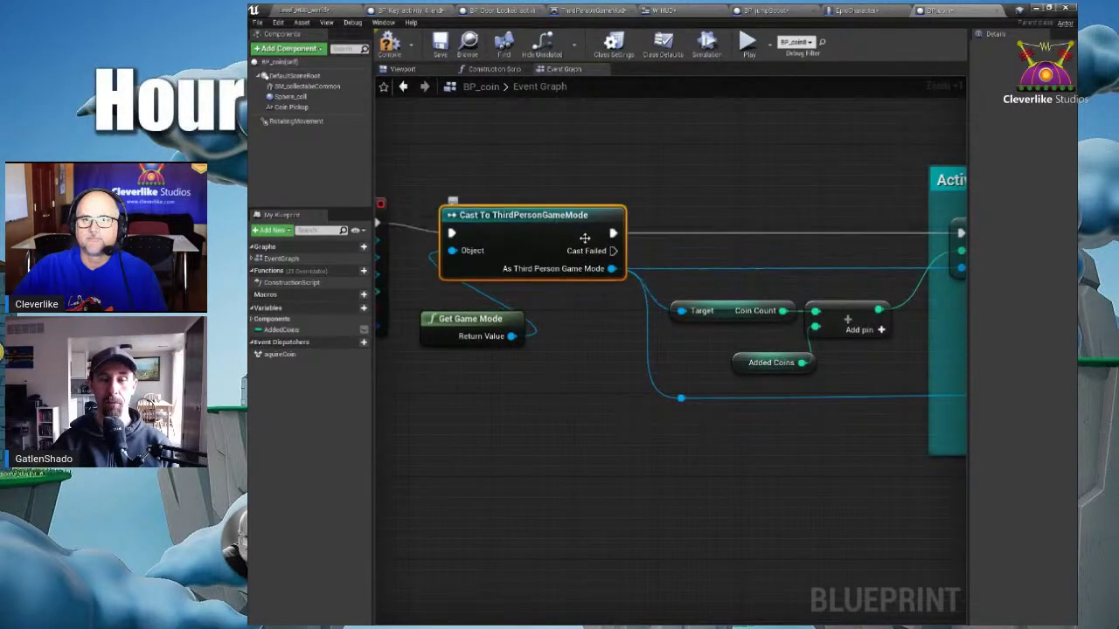
pyautogui.scroll(-3, 710, 252)
pyautogui.moveTo(764, 253); pyautogui.dragTo(662, 264, button='right')
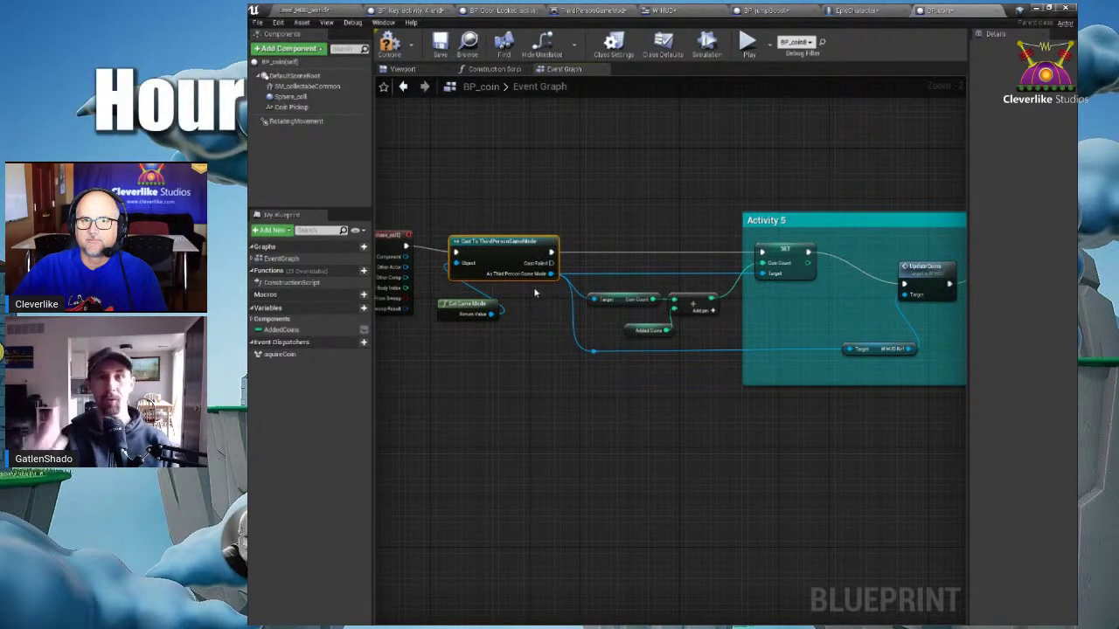
pyautogui.moveTo(787, 310); pyautogui.dragTo(500, 267, button='right')
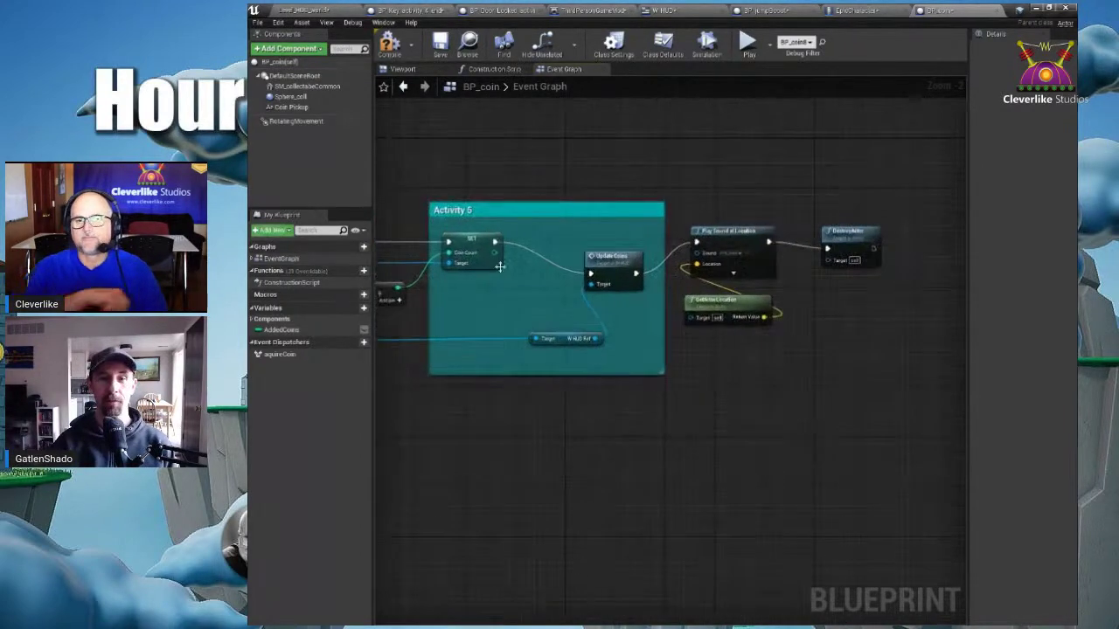
pyautogui.scroll(2, 553, 265)
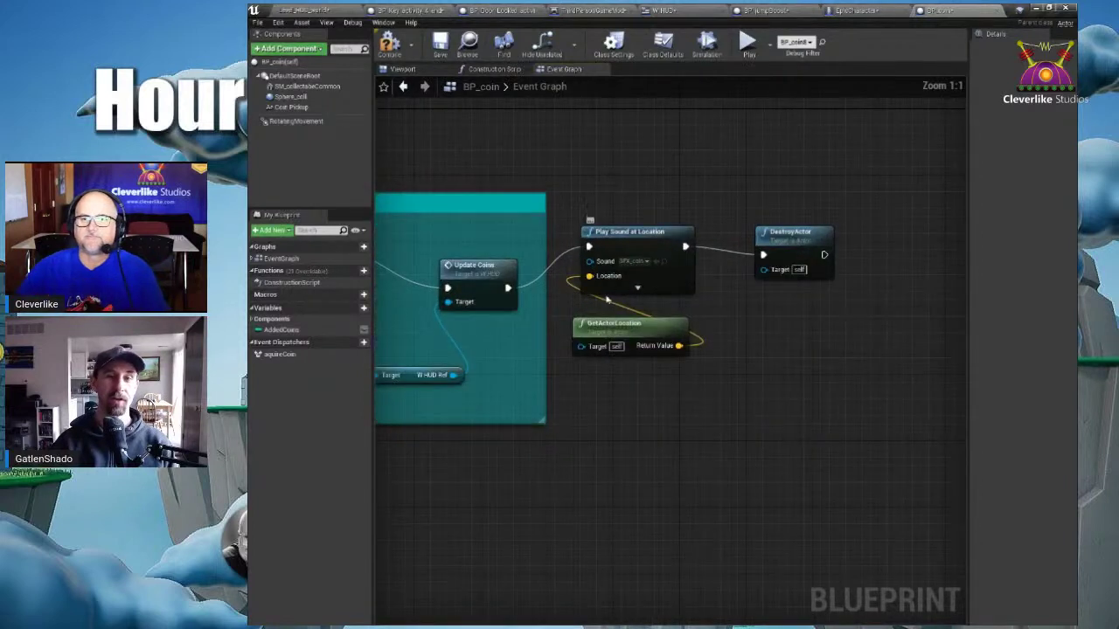
pyautogui.click(630, 249)
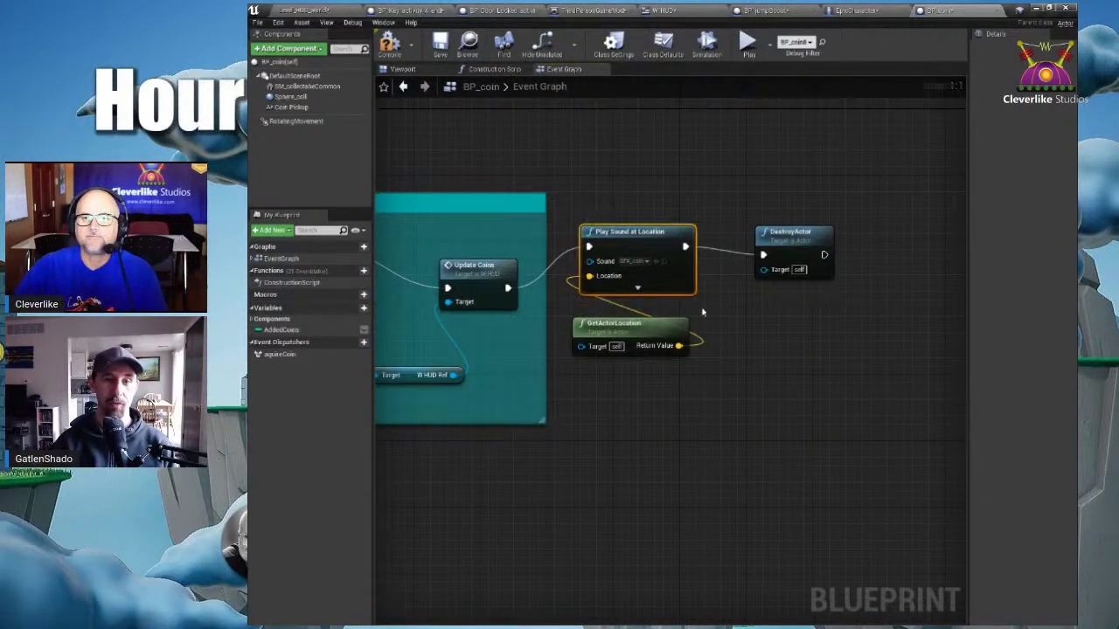
pyautogui.moveTo(744, 310); pyautogui.dragTo(672, 337, button='right')
pyautogui.click(734, 267)
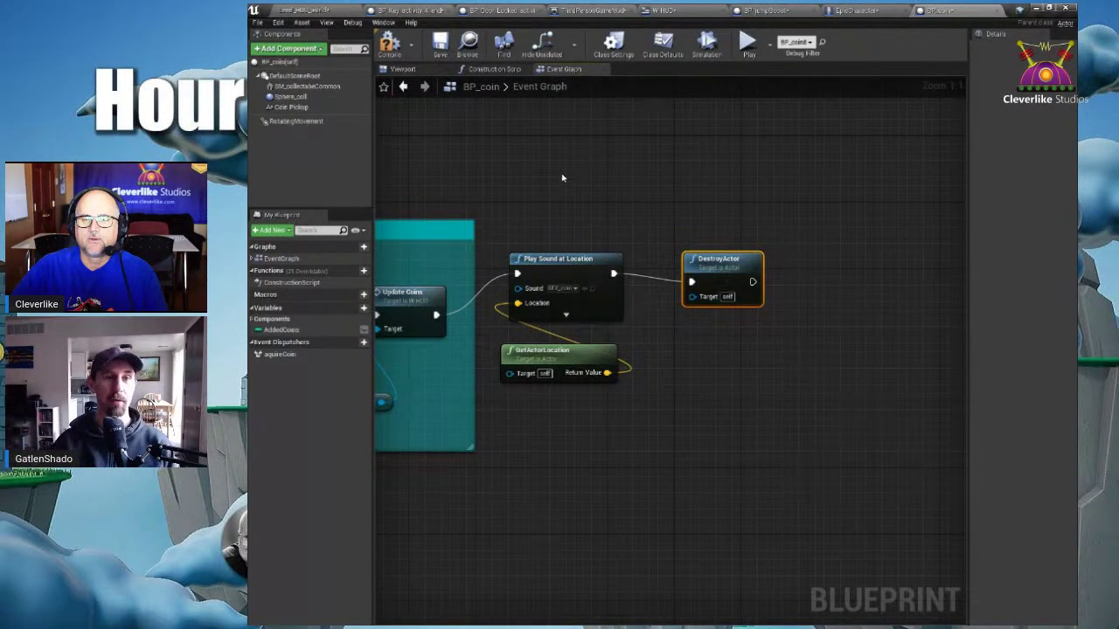
pyautogui.moveTo(562, 178); pyautogui.dragTo(856, 173, button='right')
pyautogui.moveTo(574, 278); pyautogui.dragTo(601, 278, button='right')
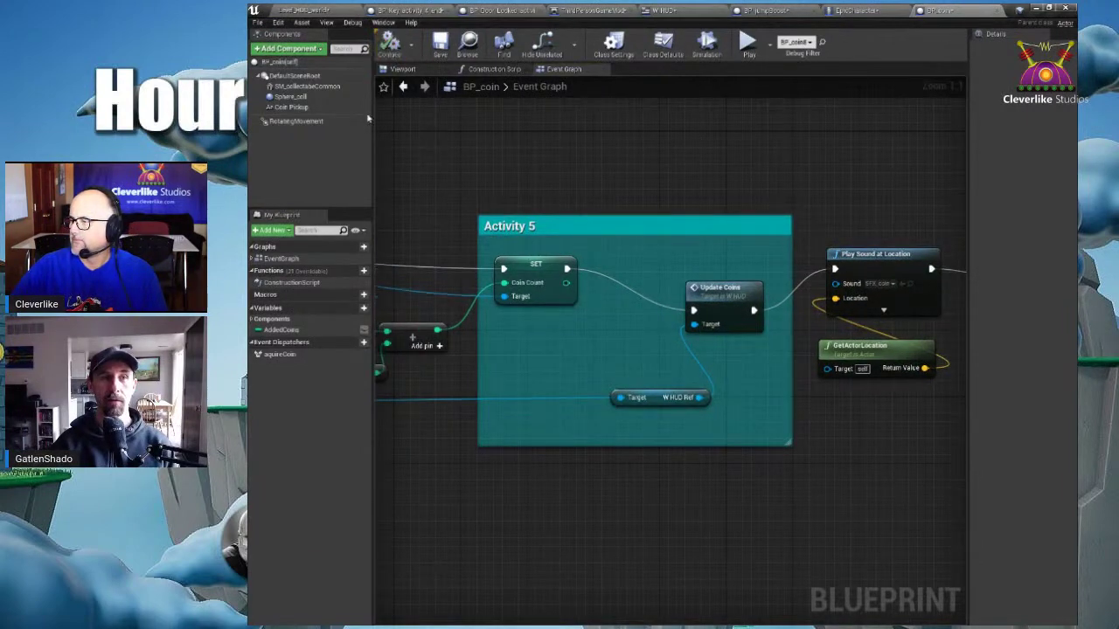
# - Play-test the level by running the character into the gem and the coin, and stop the simulation
pyautogui.click(333, 8)
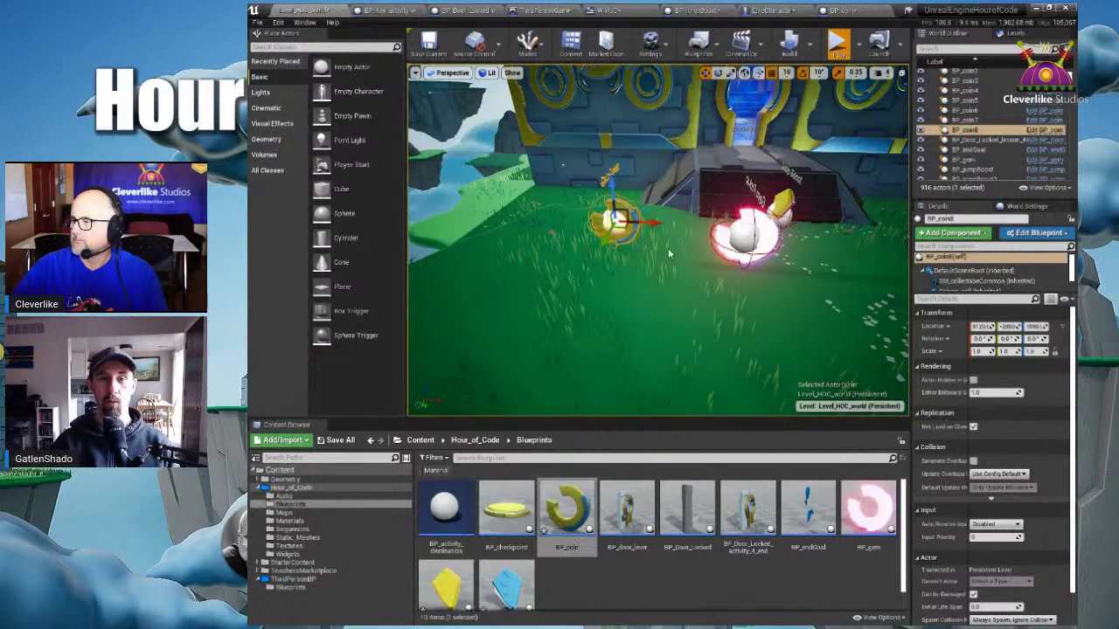
pyautogui.click(684, 279)
pyautogui.press('w')
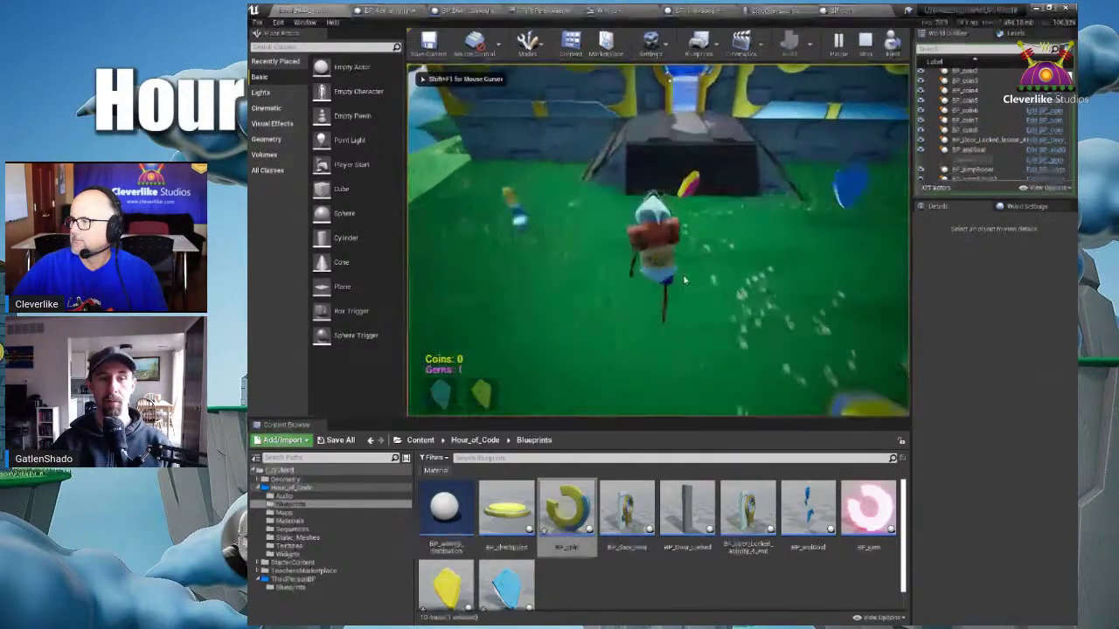
pyautogui.press('w')
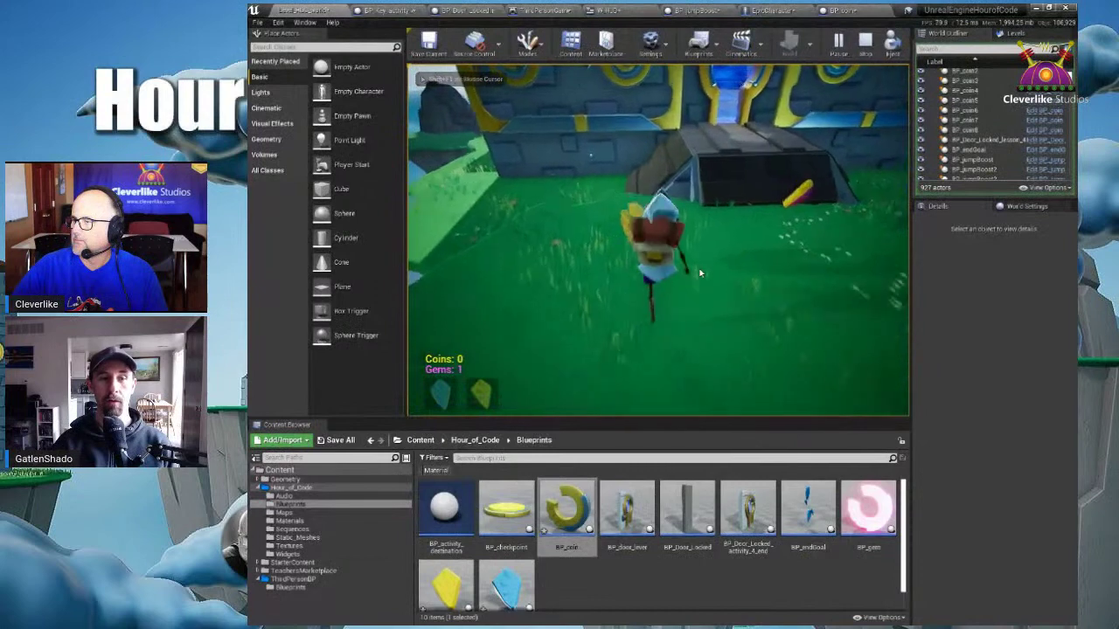
pyautogui.press('w')
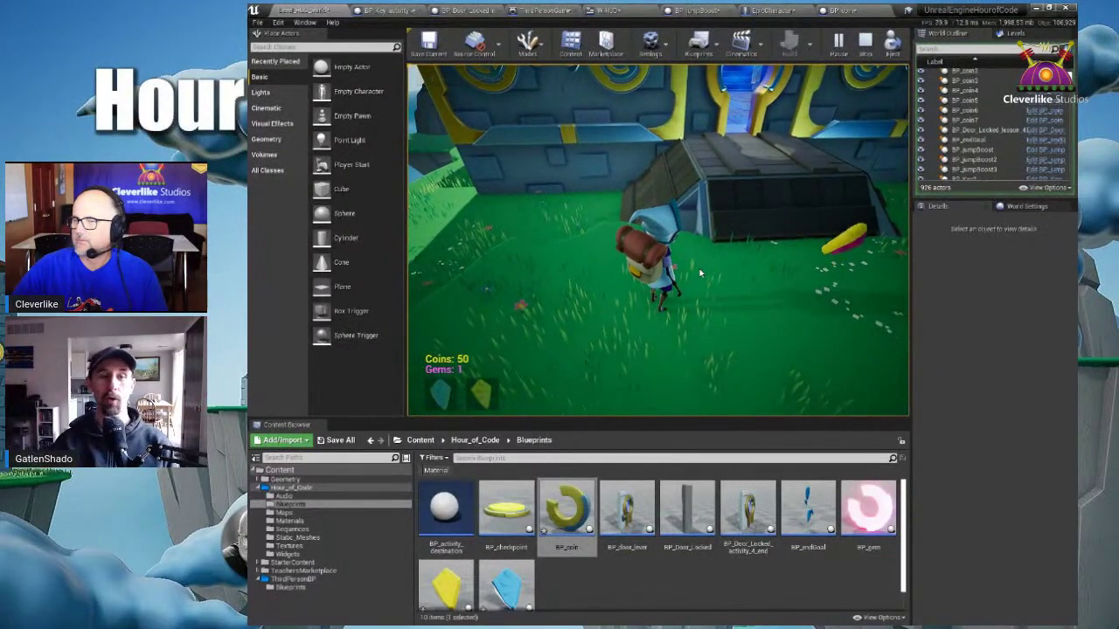
pyautogui.press('w')
pyautogui.press('d')
pyautogui.press('w')
pyautogui.press('d')
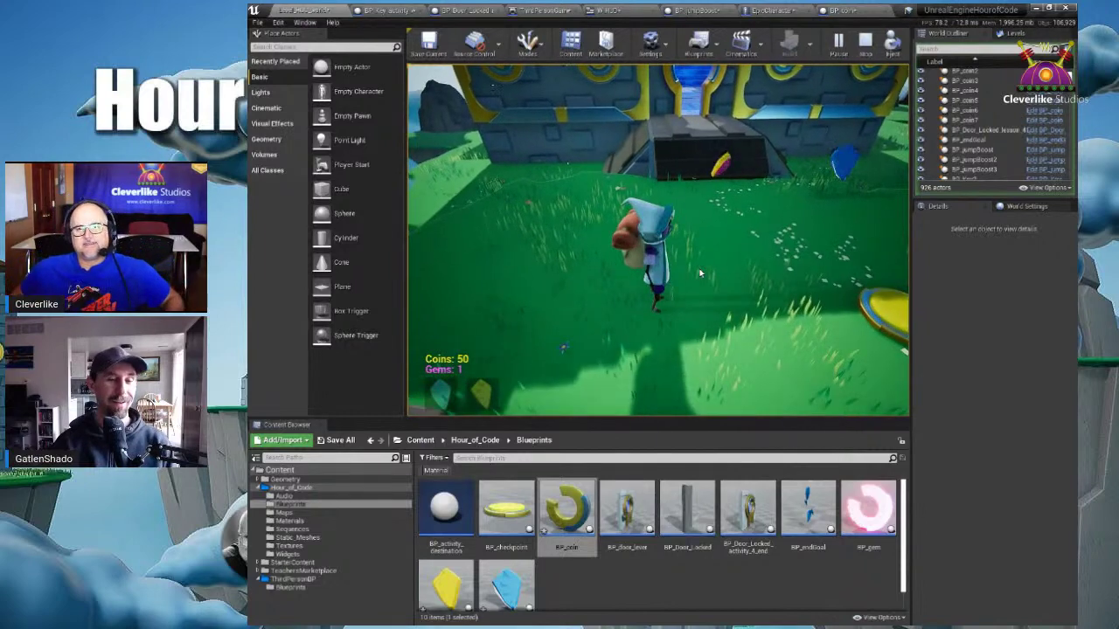
pyautogui.press('Escape')
pyautogui.moveTo(692, 254); pyautogui.dragTo(645, 318)
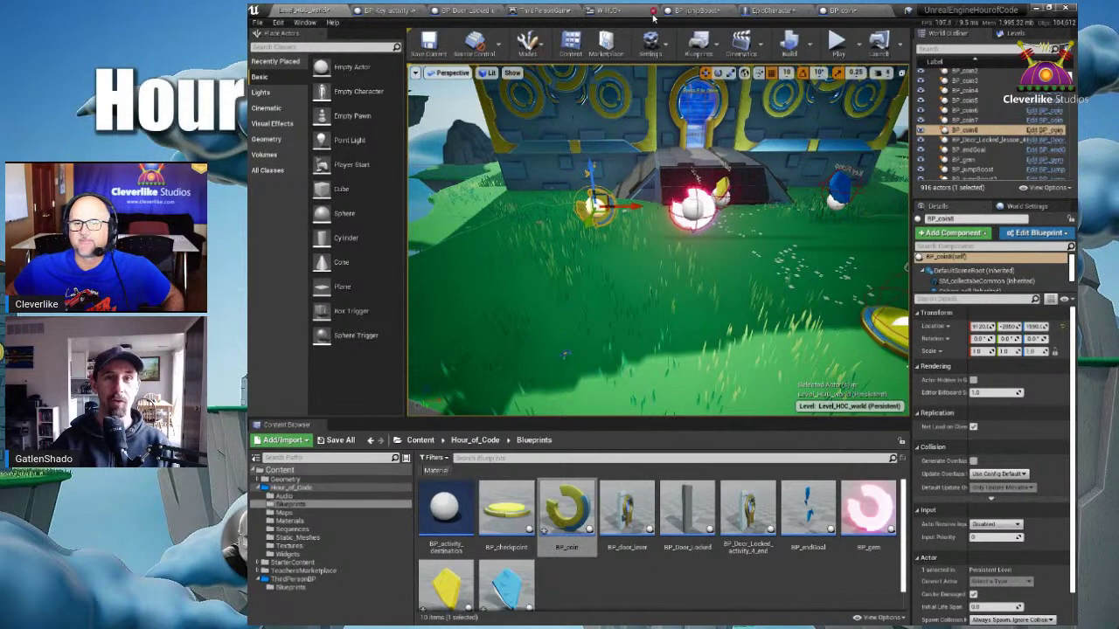
# - Reopen BP_coin and set the default value of the AddedCoins variable to 1
pyautogui.click(861, 12)
pyautogui.moveTo(542, 187); pyautogui.dragTo(798, 176, button='right')
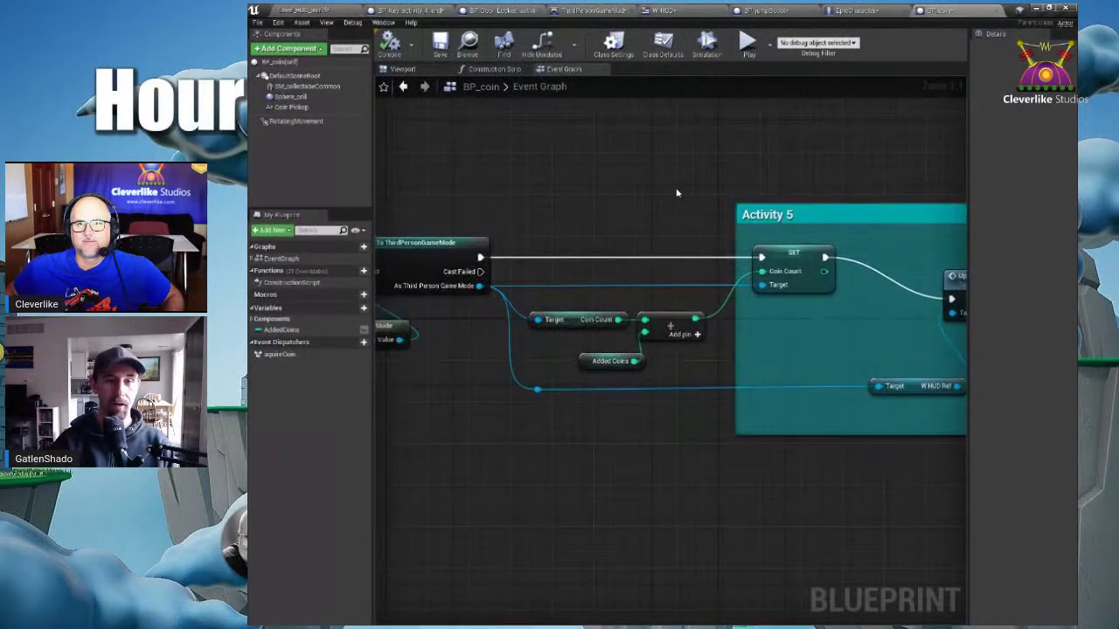
pyautogui.click(614, 348)
pyautogui.moveTo(642, 391); pyautogui.dragTo(594, 406, button='right')
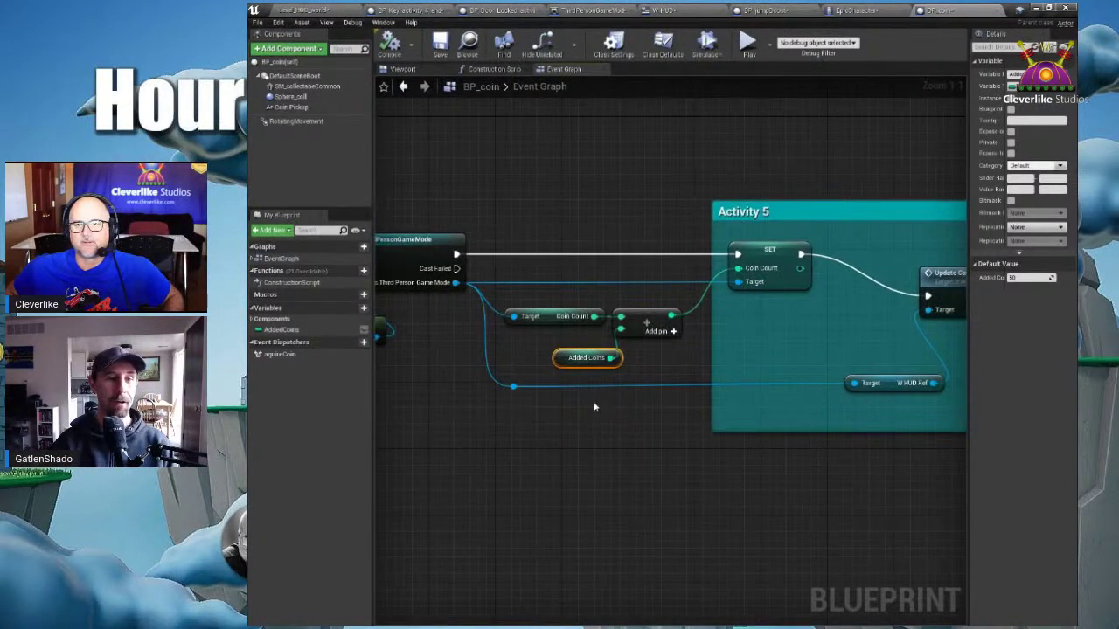
pyautogui.click(292, 332)
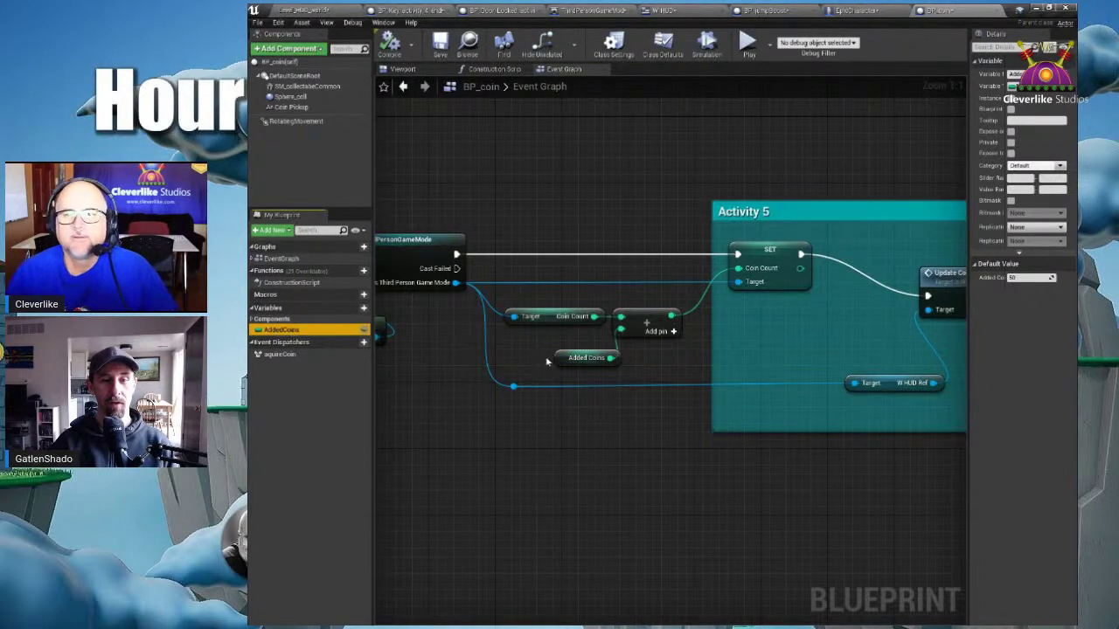
pyautogui.moveTo(567, 358); pyautogui.dragTo(550, 359)
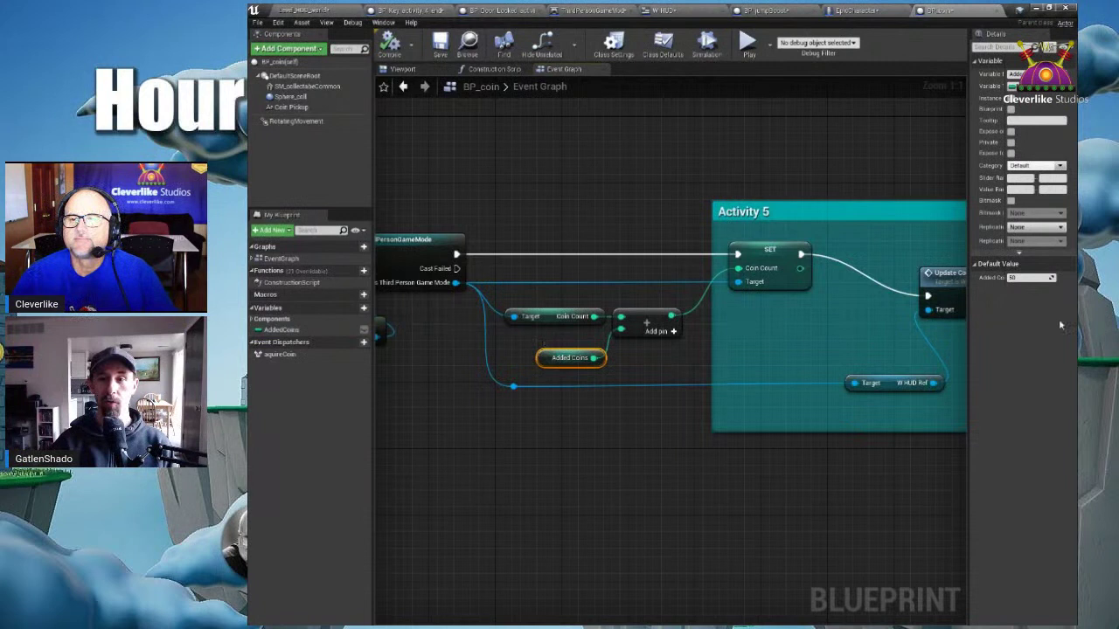
pyautogui.moveTo(973, 357); pyautogui.dragTo(883, 340)
pyautogui.moveTo(946, 284); pyautogui.dragTo(894, 275)
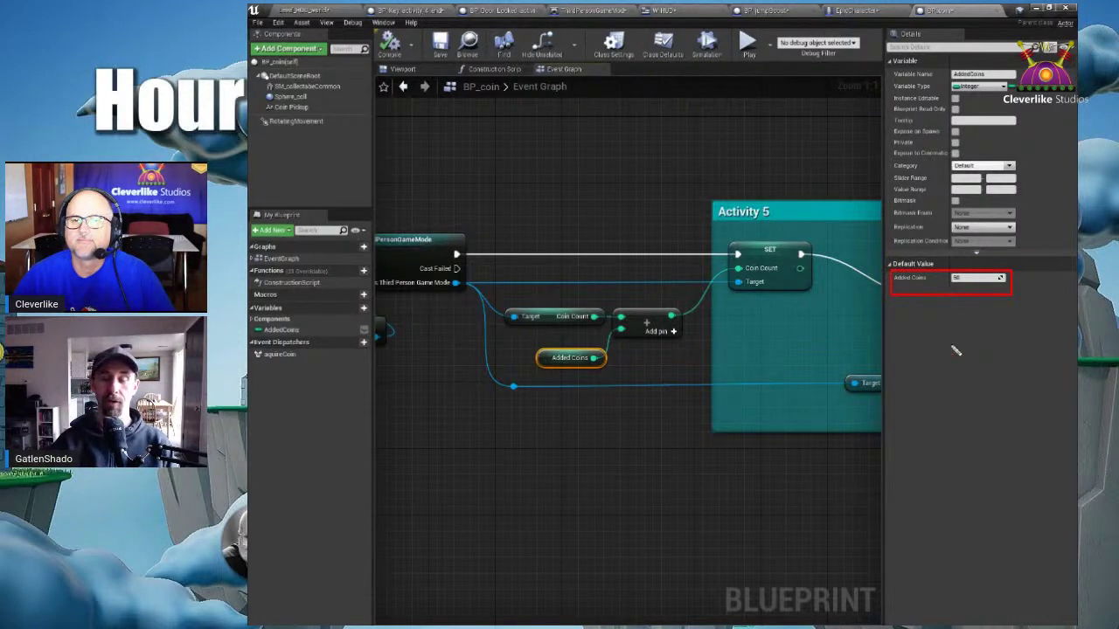
pyautogui.press('Escape')
pyautogui.click(967, 277)
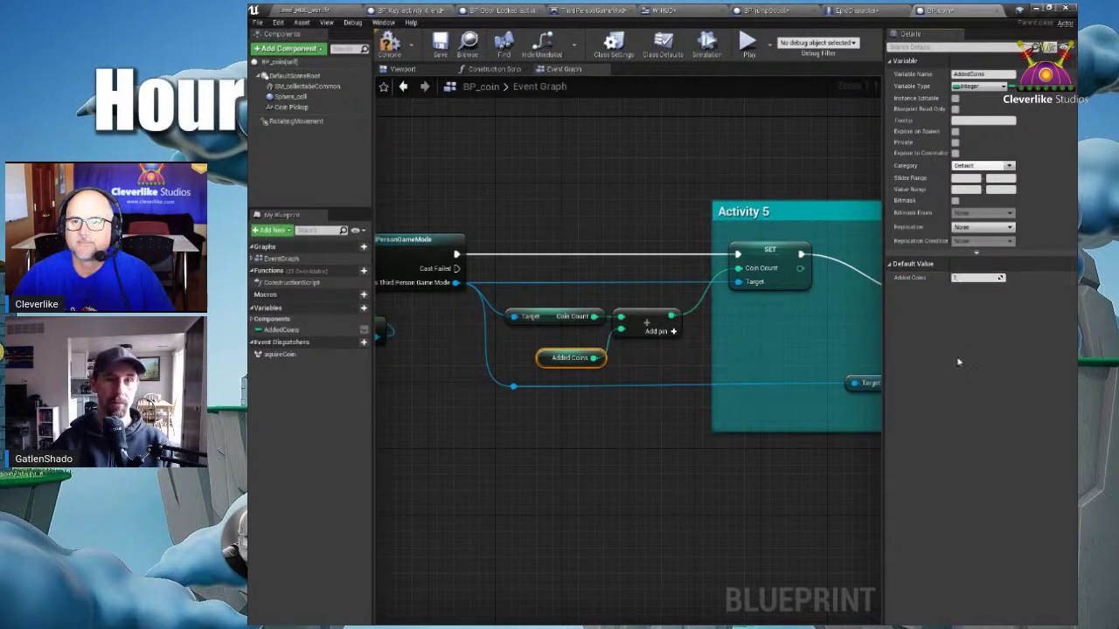
# - Play-test the level again by collecting only the coin to check the HUD counter, and end the session
pyautogui.click(328, 8)
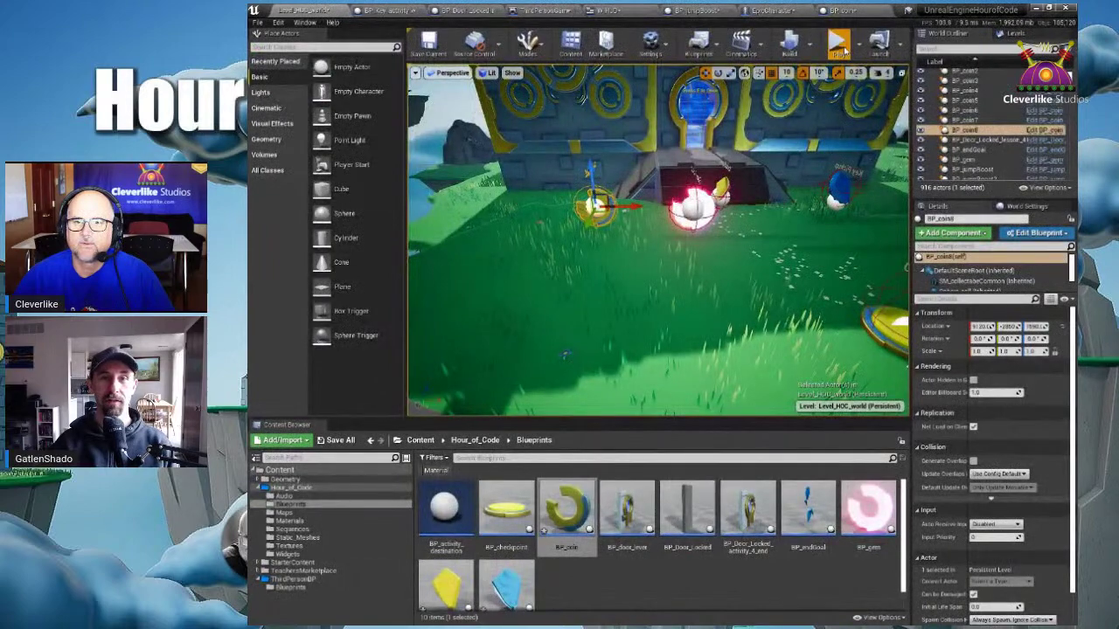
pyautogui.click(838, 45)
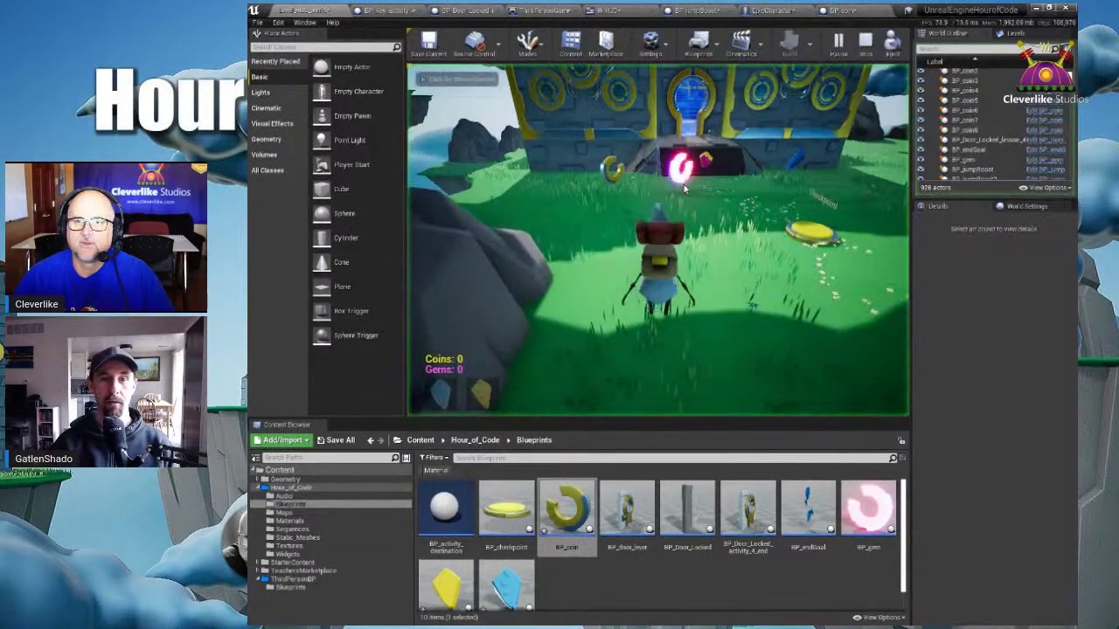
pyautogui.press('s')
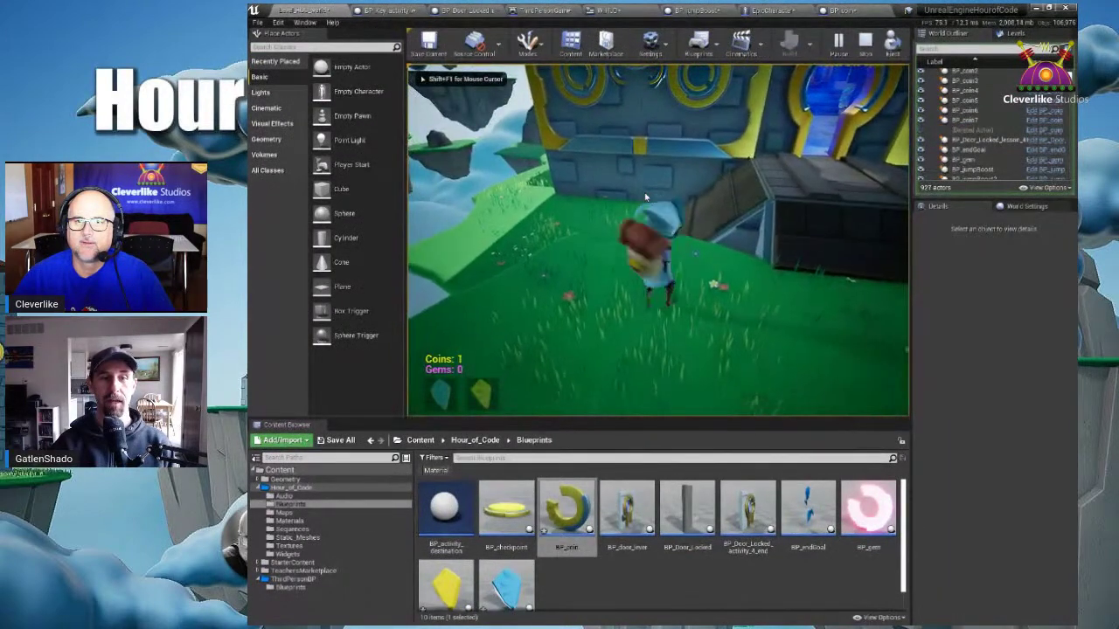
pyautogui.press('d')
pyautogui.press('w')
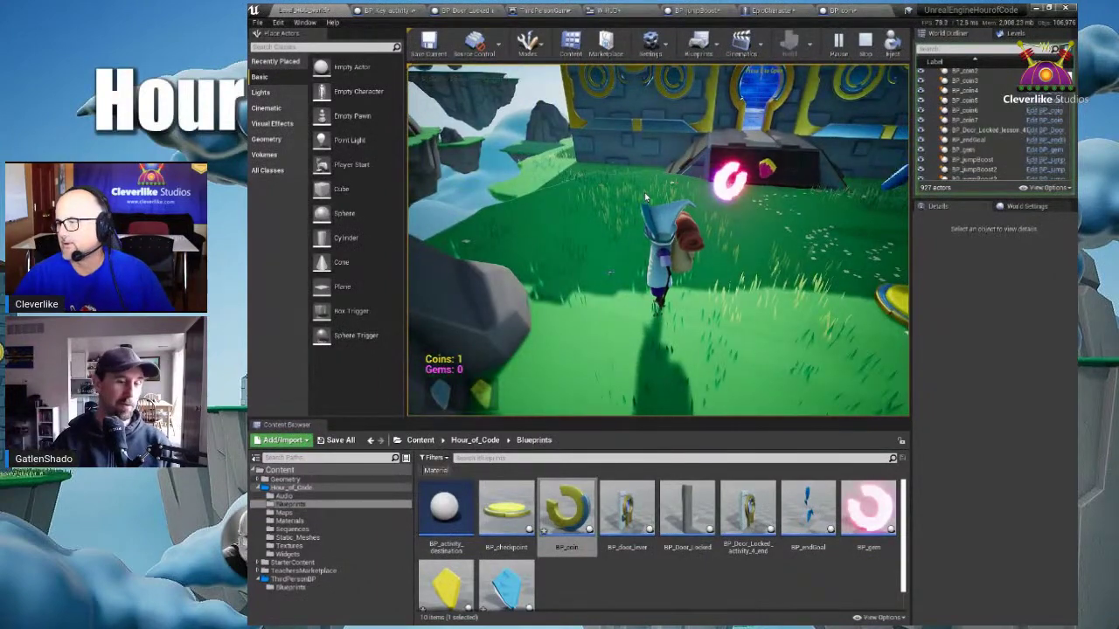
pyautogui.press('Escape')
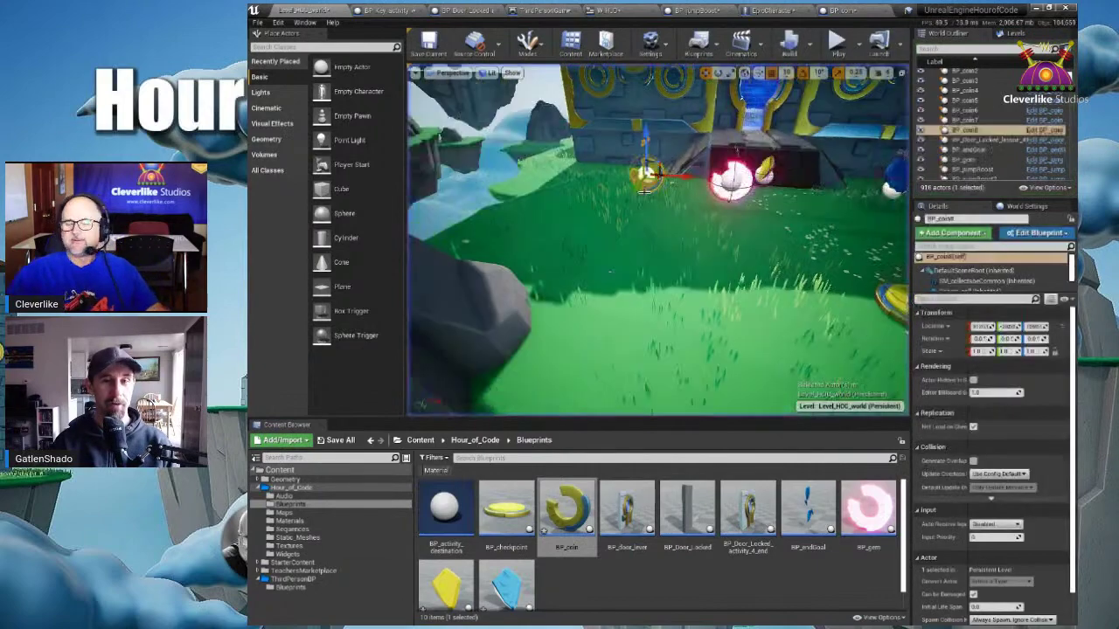
pyautogui.moveTo(687, 227); pyautogui.dragTo(643, 248, button='right')
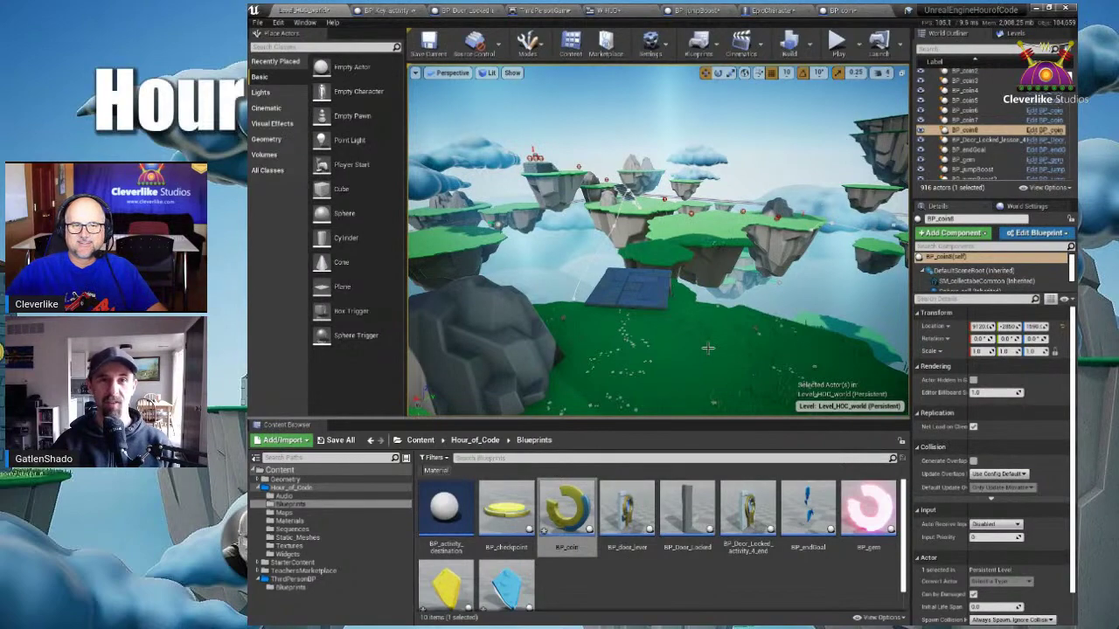
# - Play-test the level again, running the character to the yellow jump boost and launching to the next island to collect its coin
pyautogui.press('f')
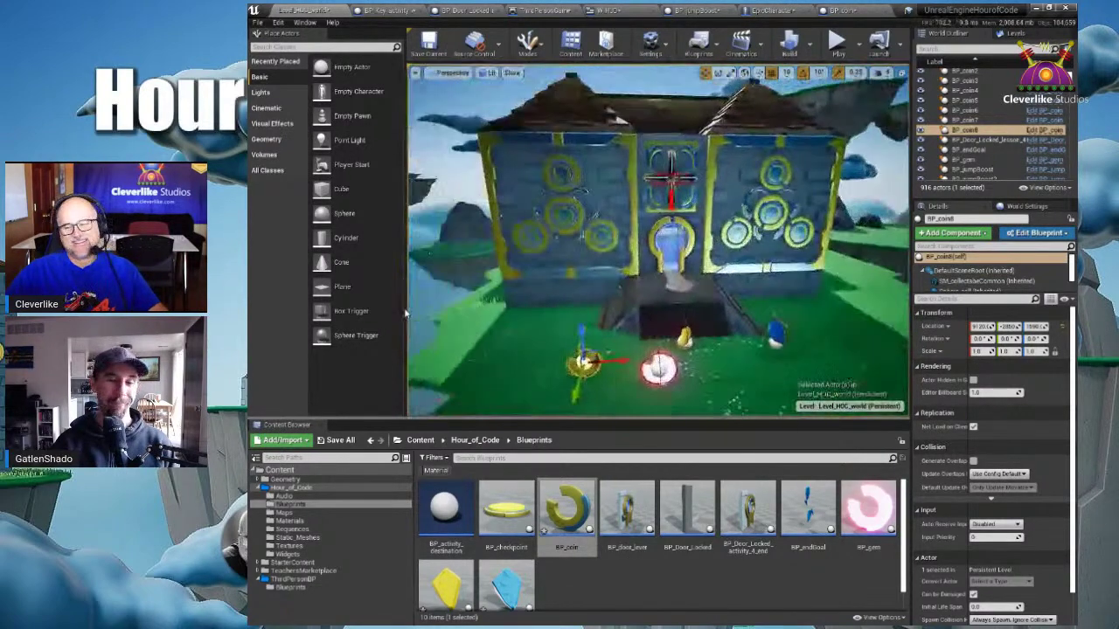
pyautogui.moveTo(454, 515); pyautogui.dragTo(466, 478, button='right')
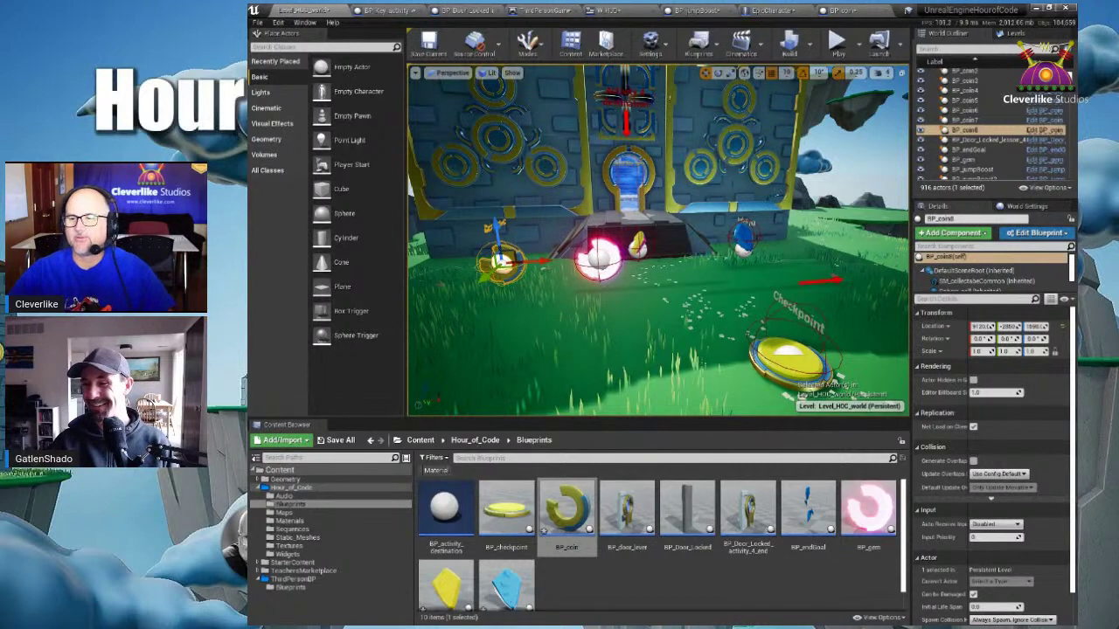
pyautogui.moveTo(692, 275); pyautogui.dragTo(762, 199, button='right')
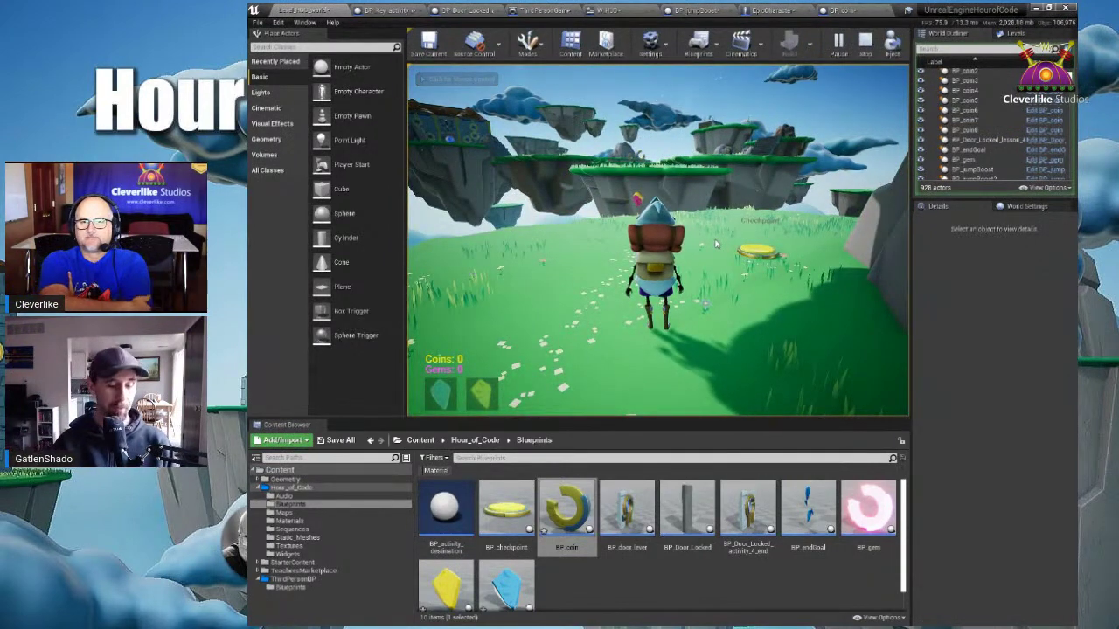
pyautogui.click(717, 262)
pyautogui.press('w')
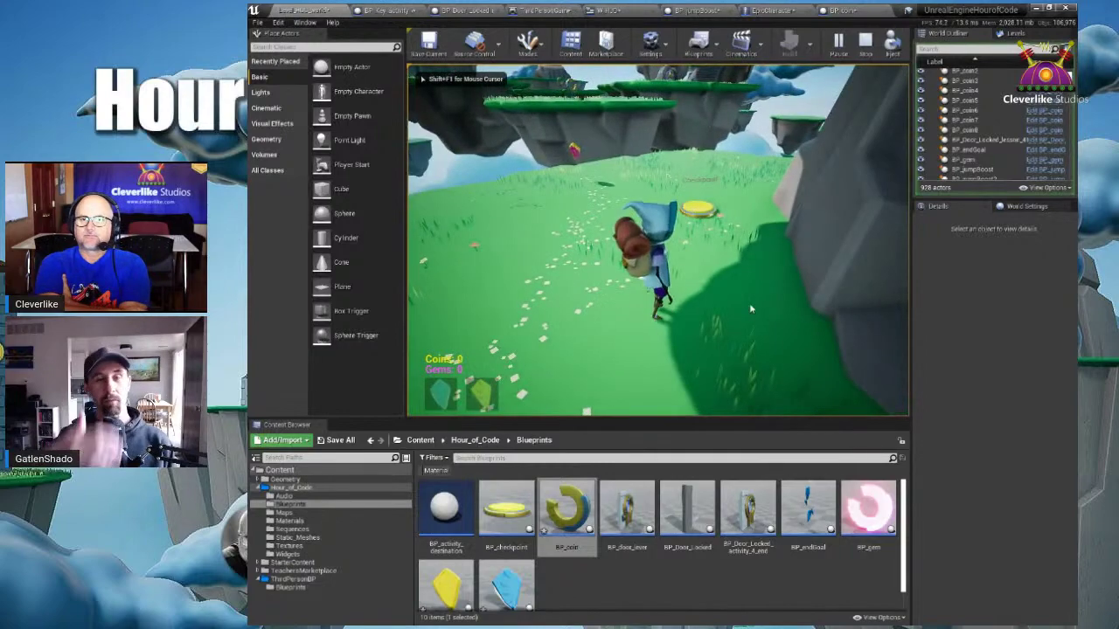
pyautogui.press('w')
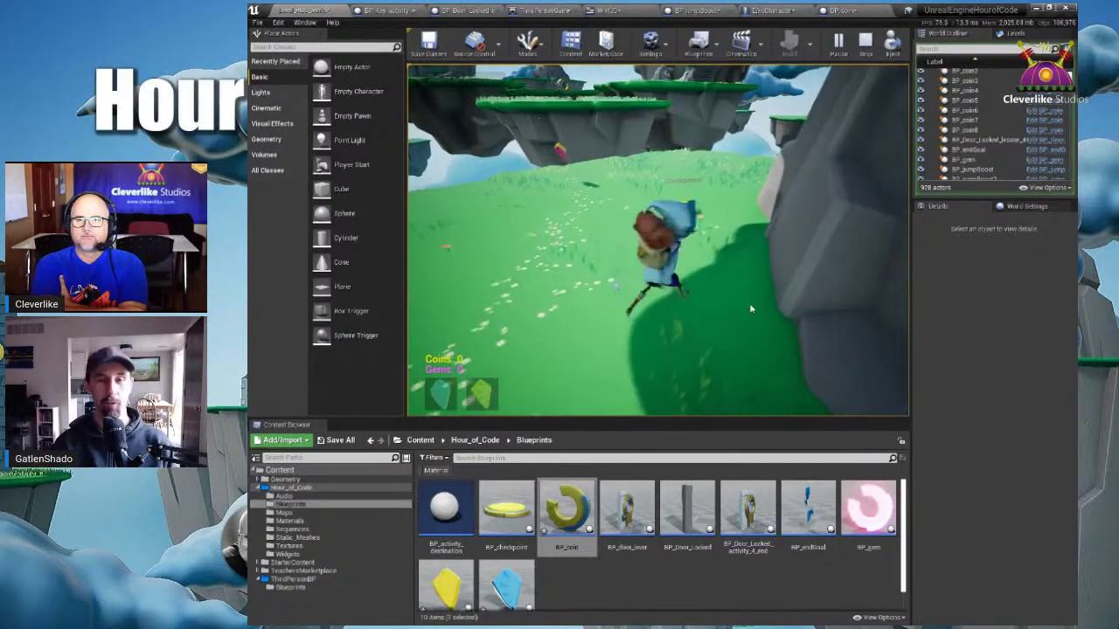
pyautogui.press('w')
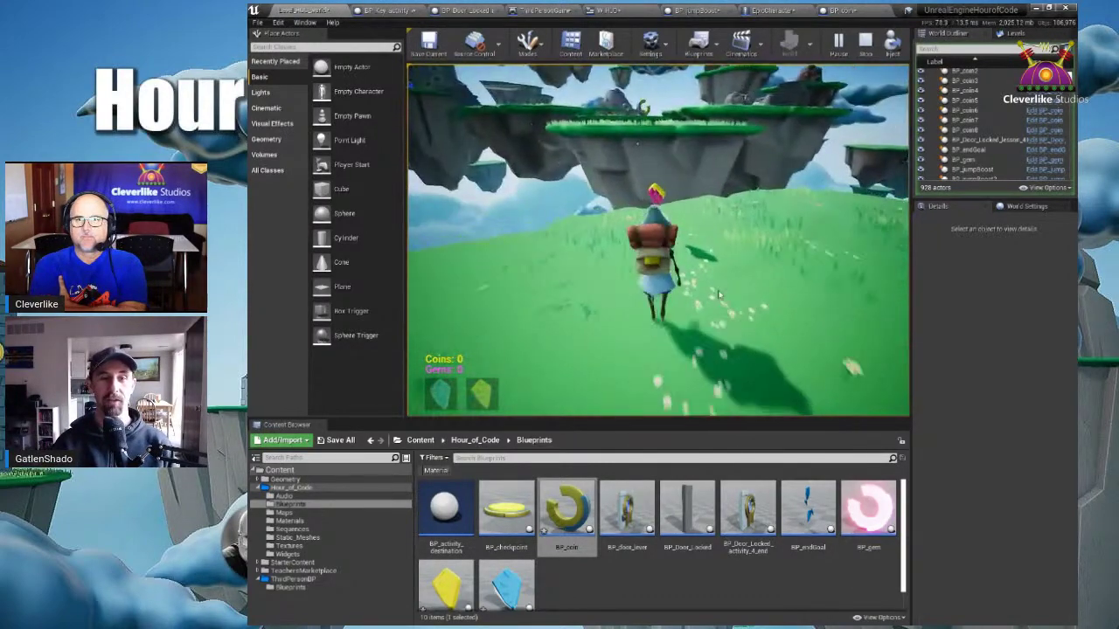
pyautogui.press('w')
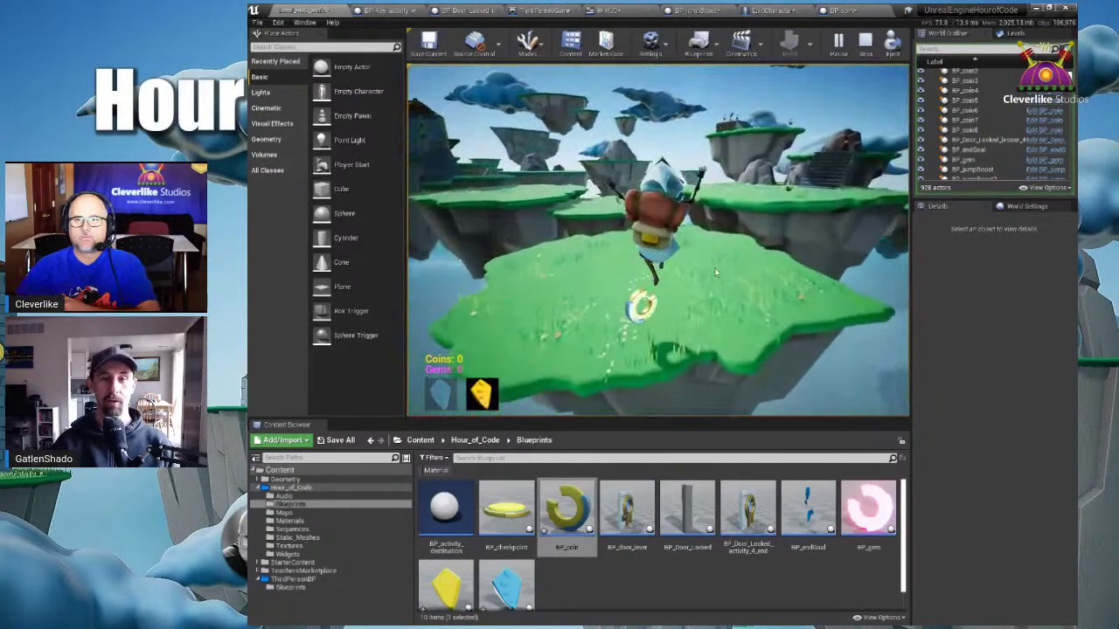
pyautogui.press('w')
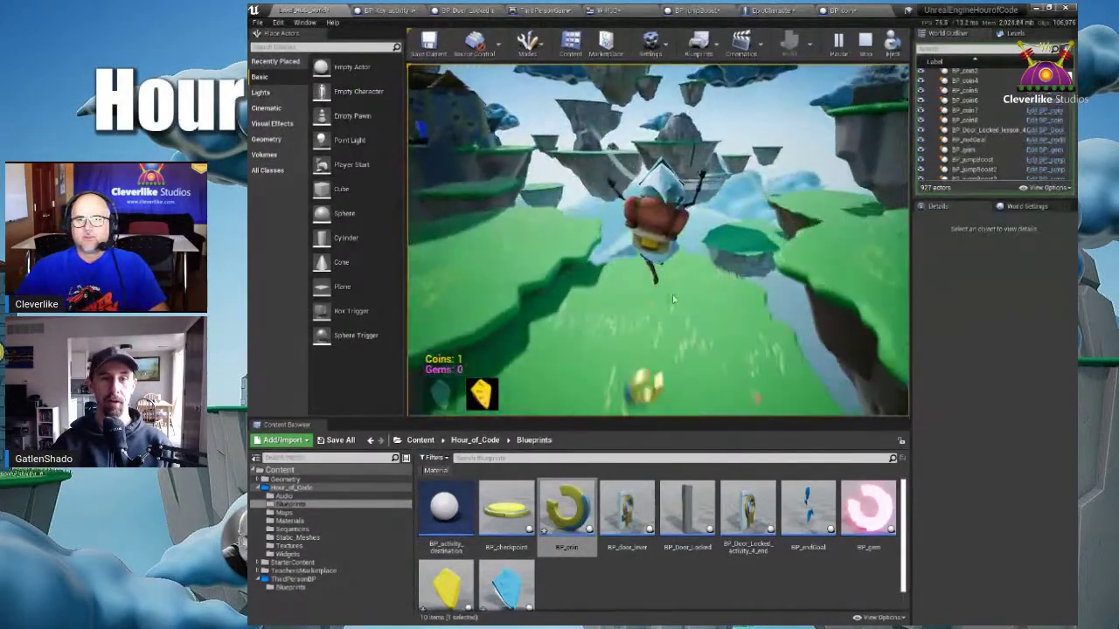
# - Continue from the checkpoint, use the jump boost again, and collect the next two coins on the way to the long stairway
pyautogui.press('w')
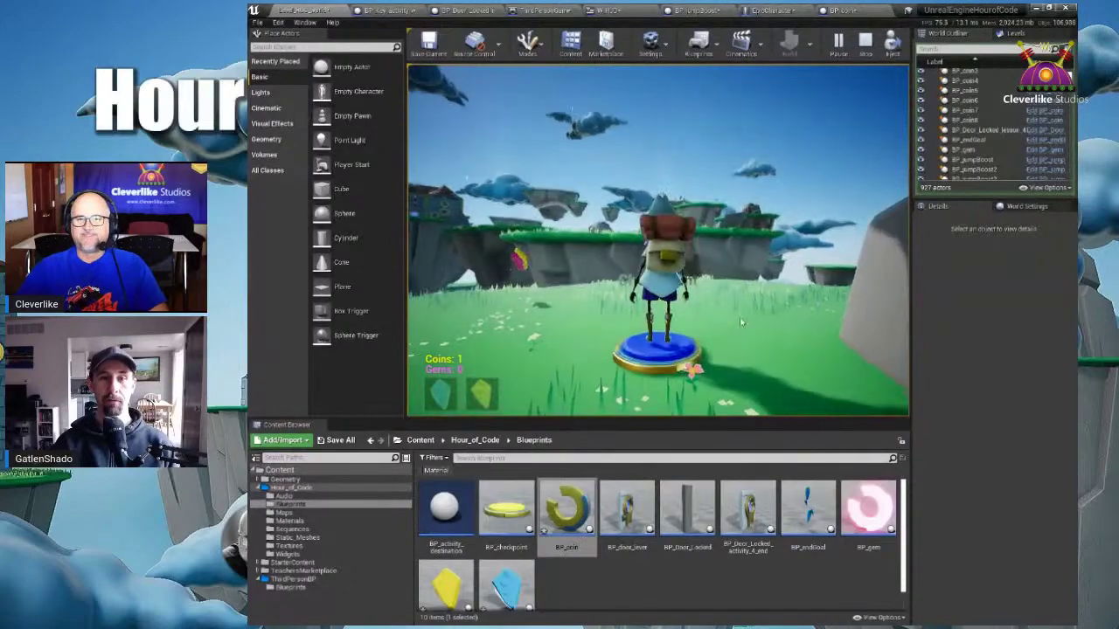
pyautogui.press('w')
pyautogui.press('space')
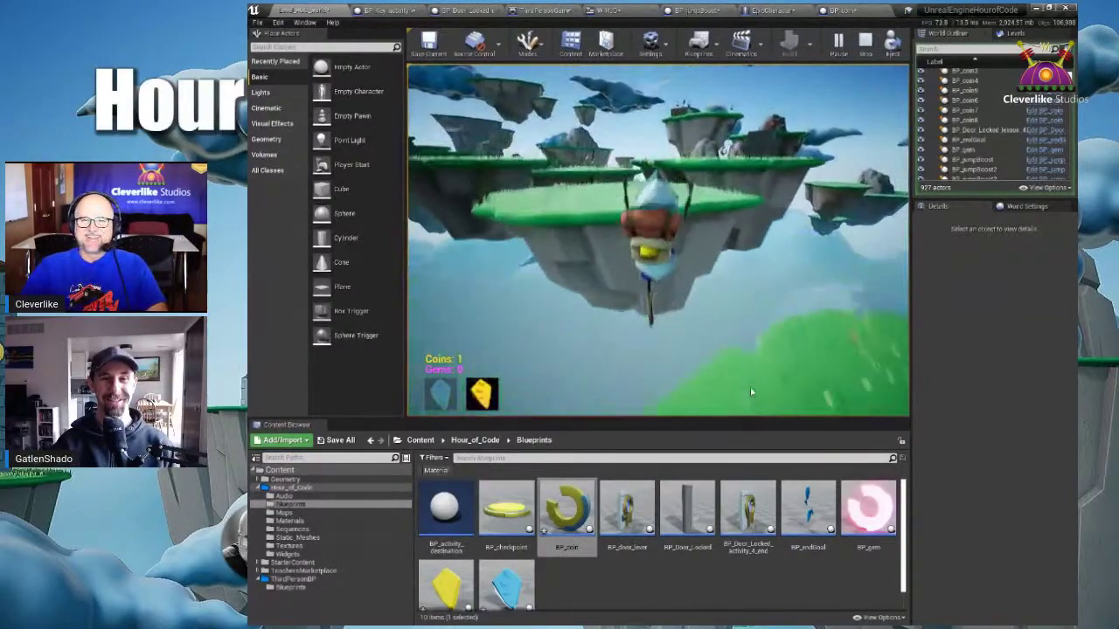
pyautogui.press('w')
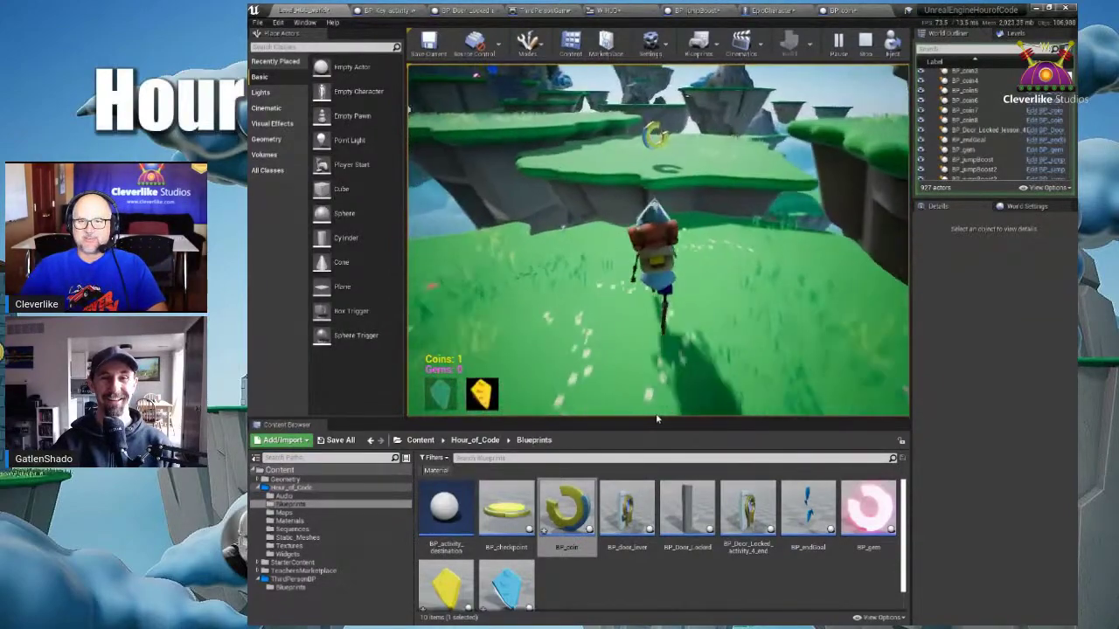
pyautogui.press('w')
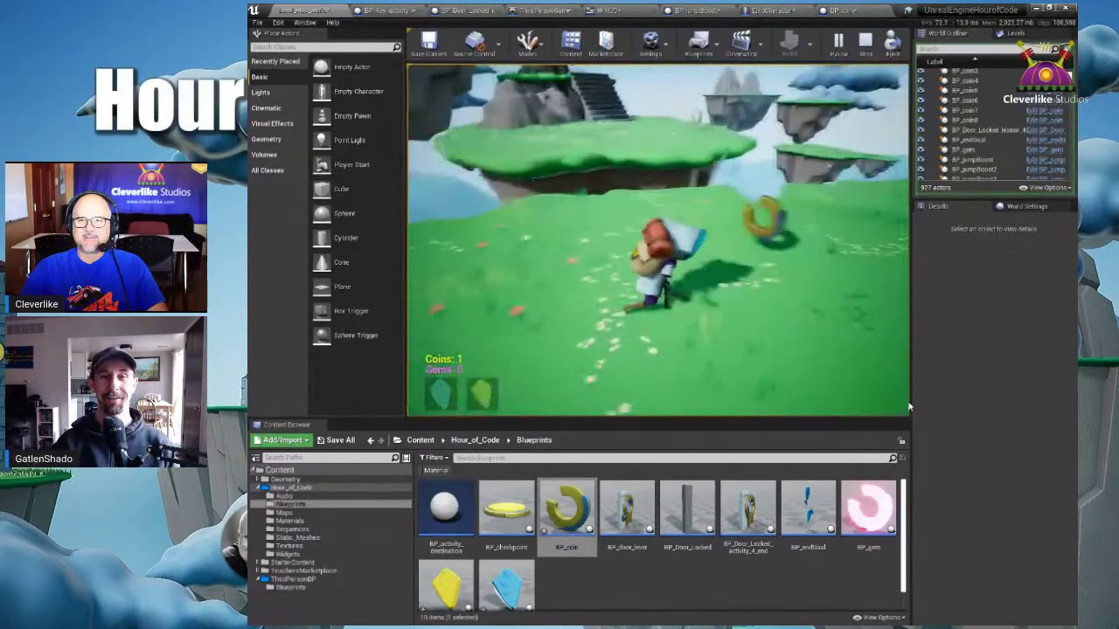
pyautogui.press('w')
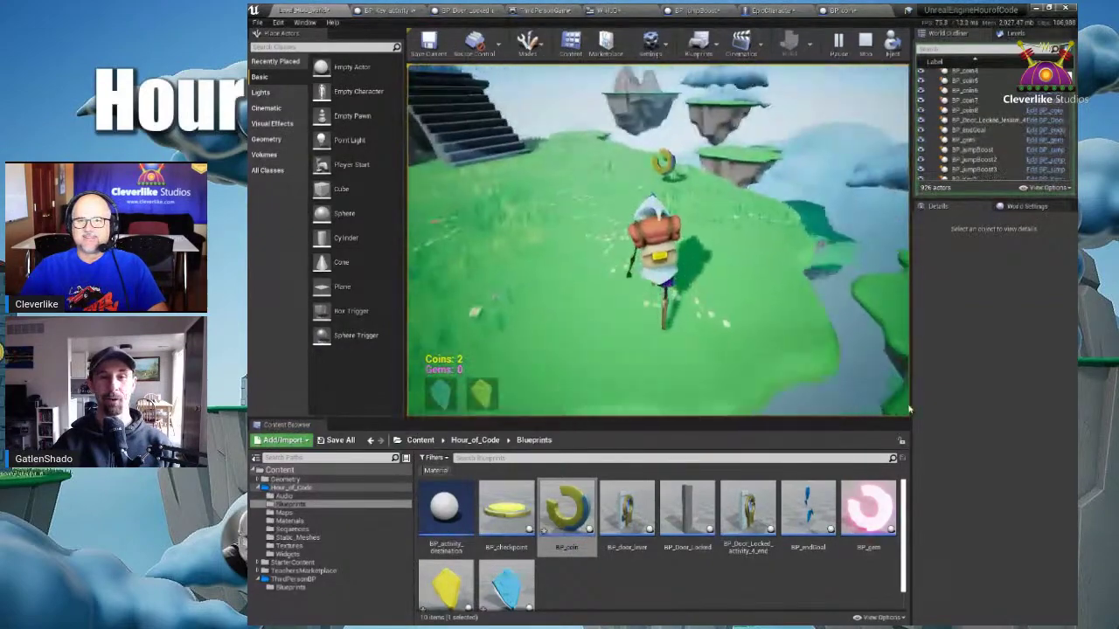
pyautogui.press('w')
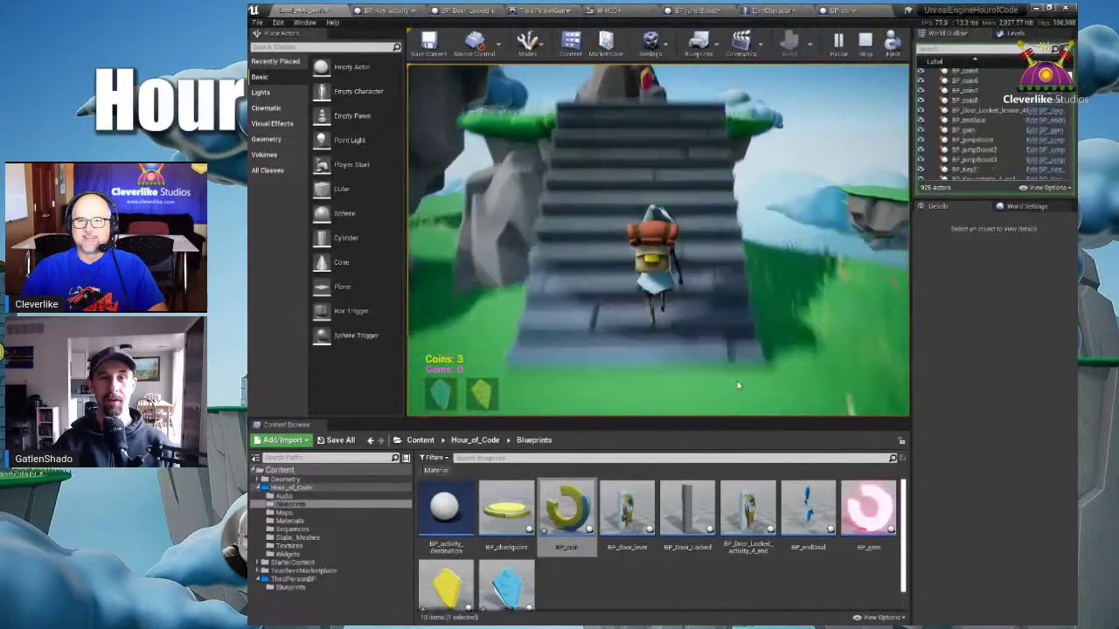
# - Boost-jump from the top of the stairway to the next island and collect its coins and the blue key on the raised platform
pyautogui.press('w')
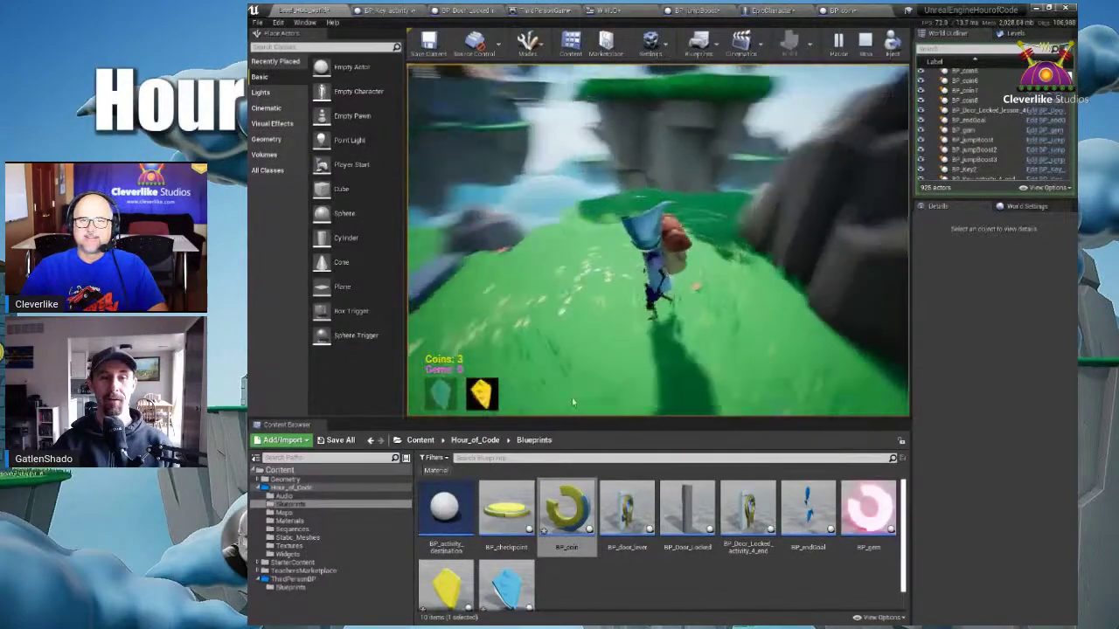
pyautogui.press('w')
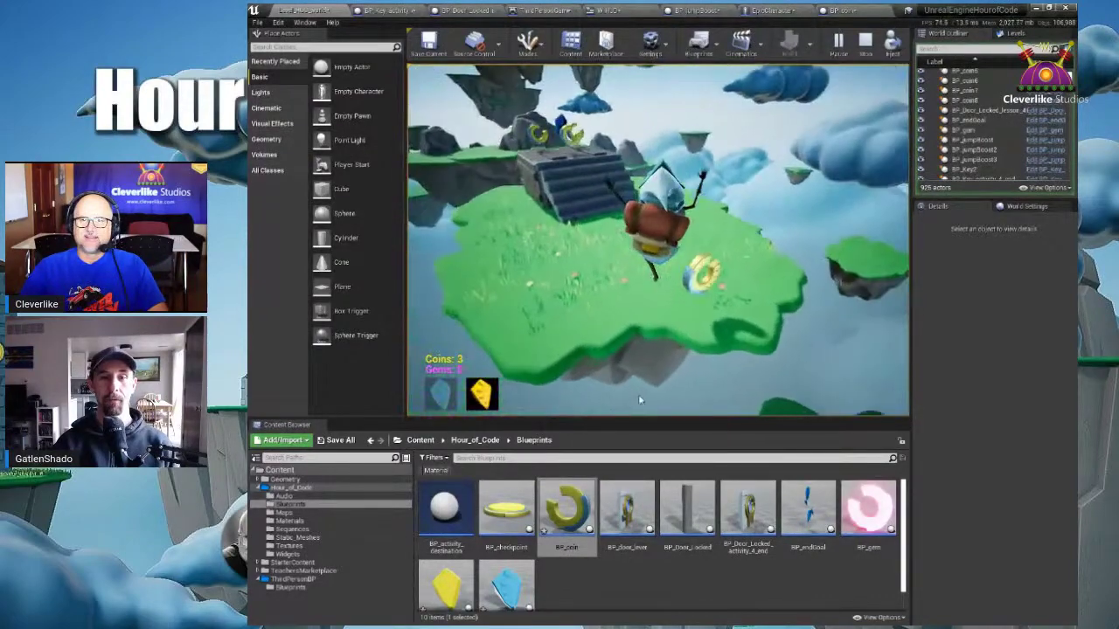
pyautogui.press('w')
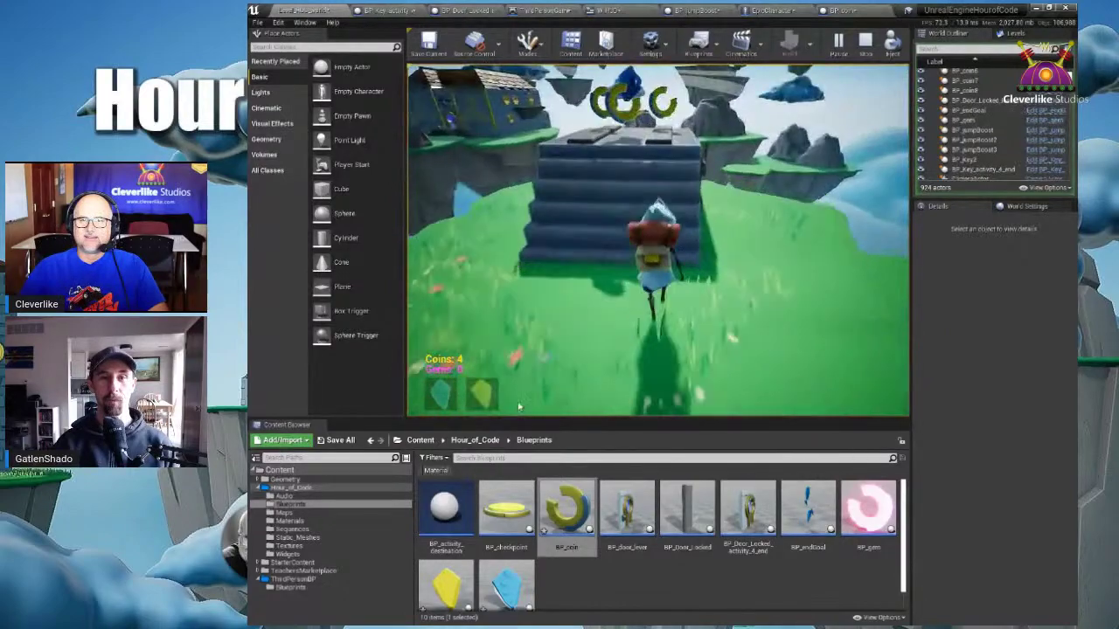
pyautogui.press('w')
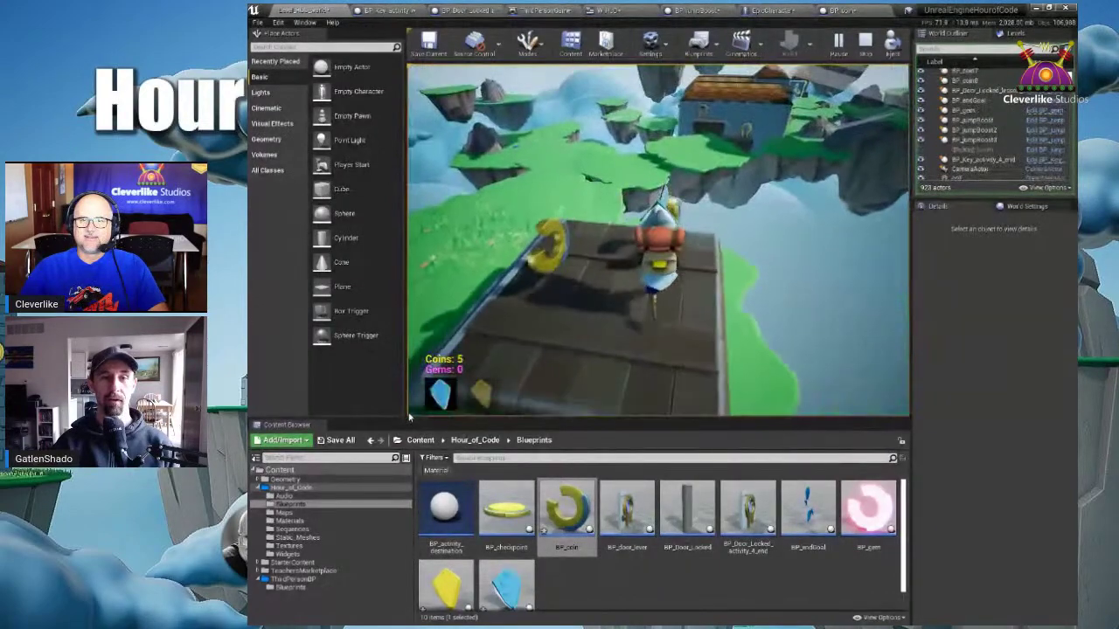
pyautogui.press('w')
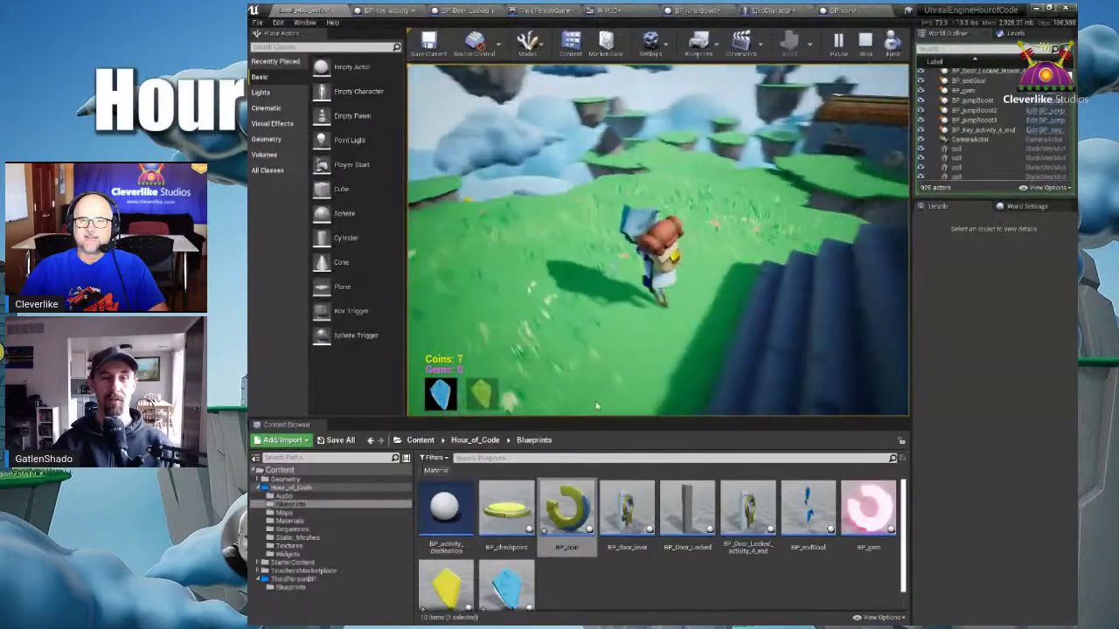
# - Jump across the remaining islands to the castle and collect the gem and coin in front of it
pyautogui.press('w')
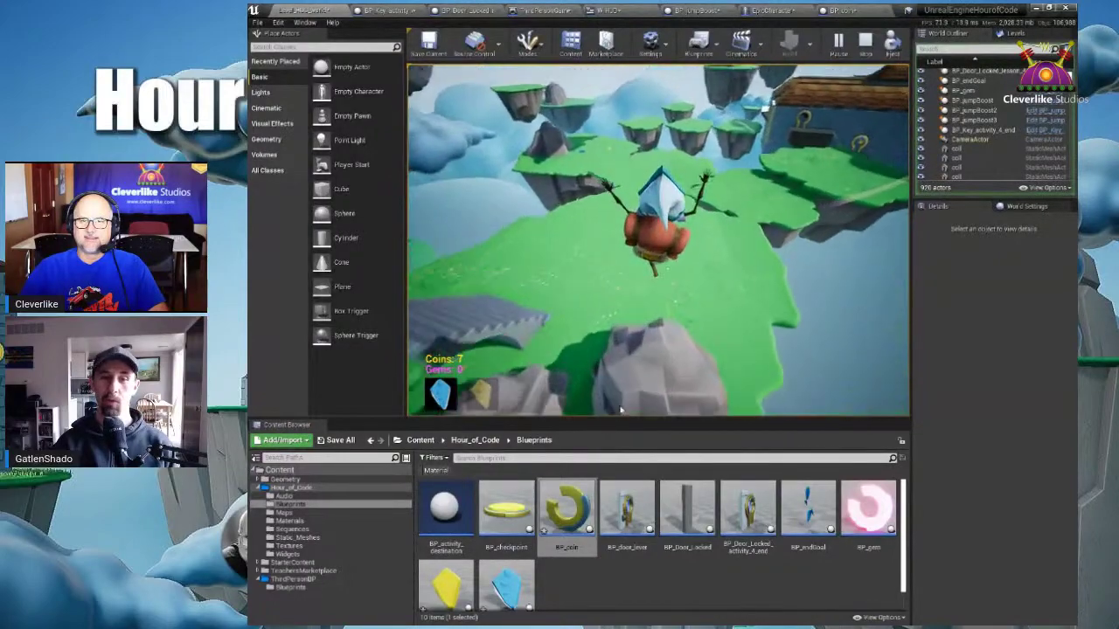
pyautogui.press('w')
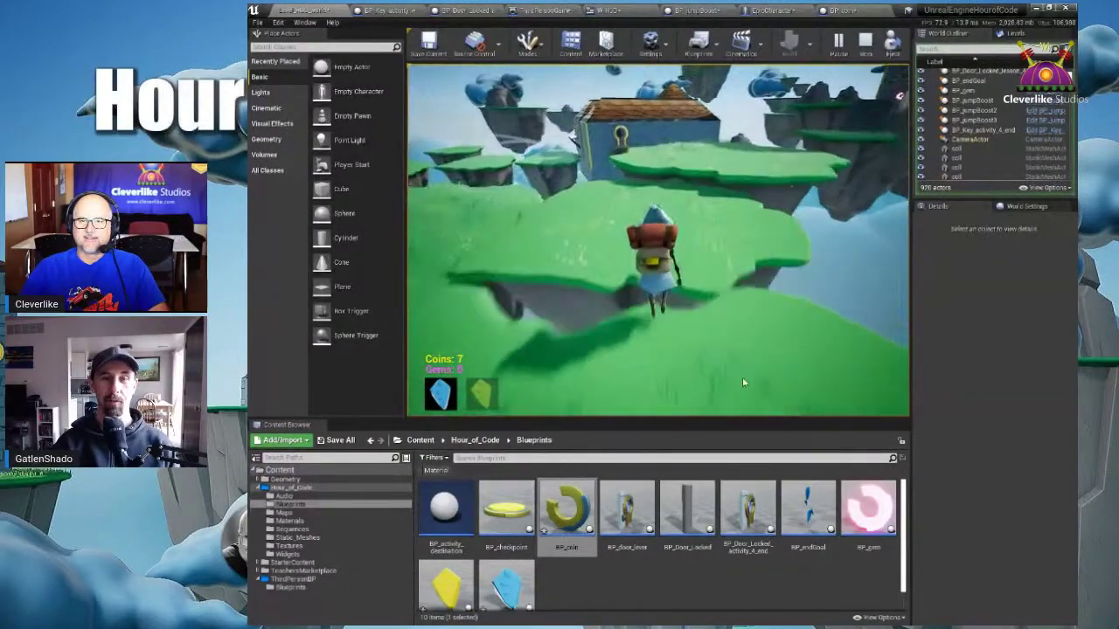
pyautogui.press('space')
pyautogui.press('w')
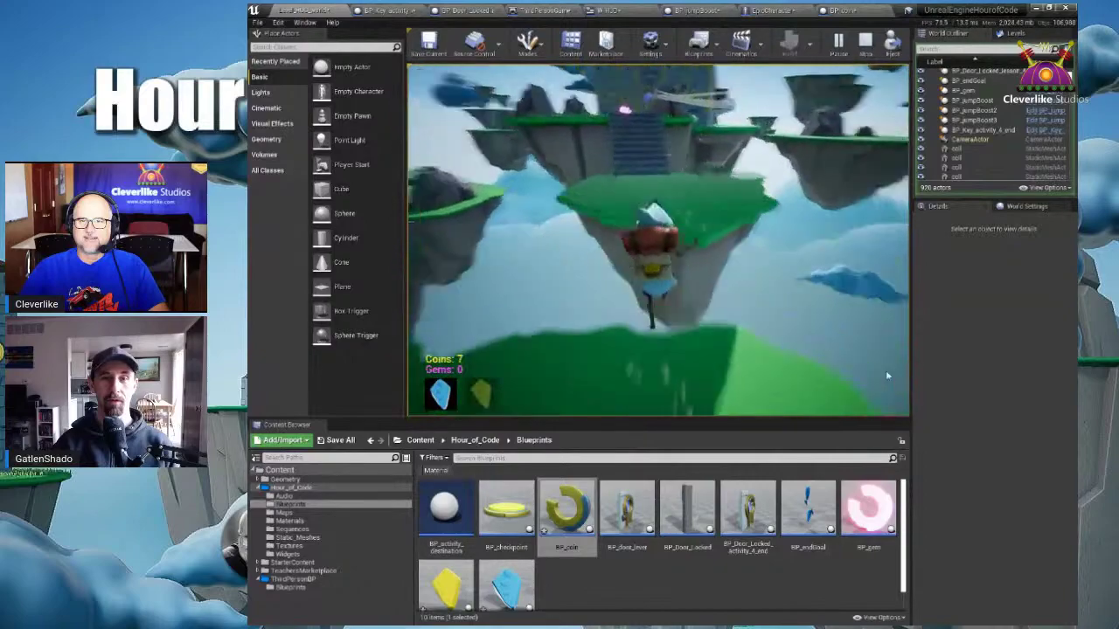
pyautogui.press('w')
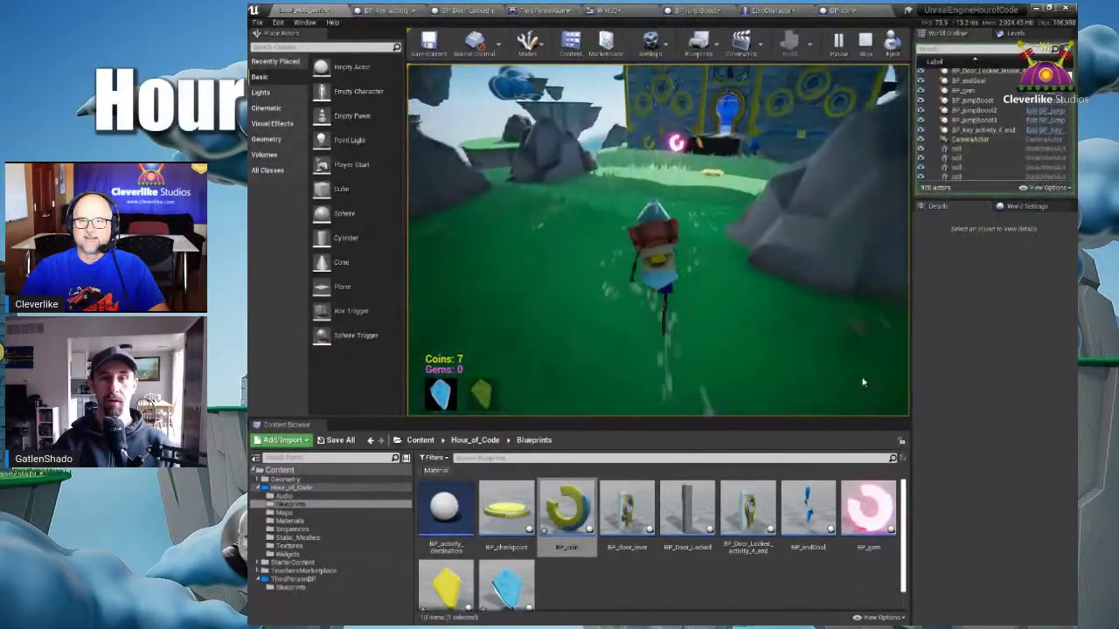
pyautogui.press('w')
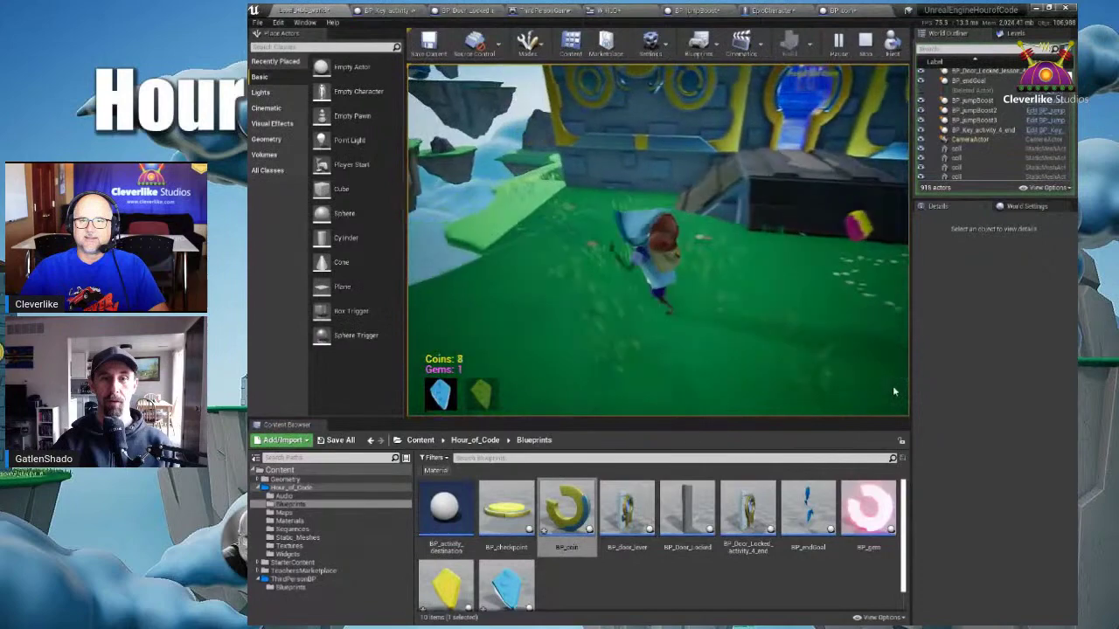
# - Open the castle's locked door, run the character through the hall to the goal, and end the play session
pyautogui.press('w')
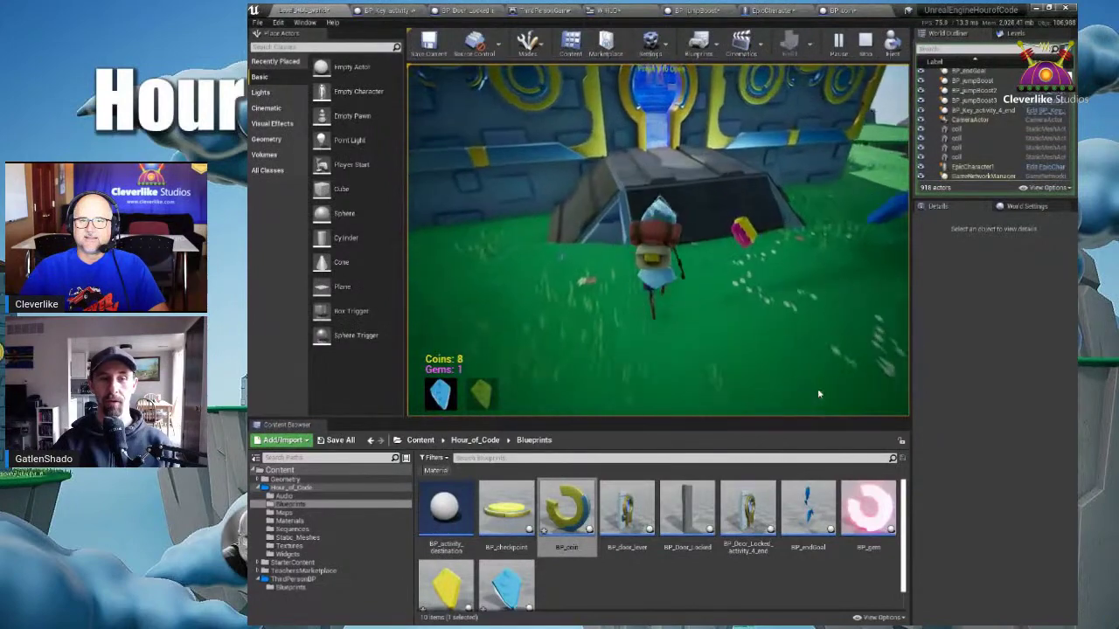
pyautogui.press('w')
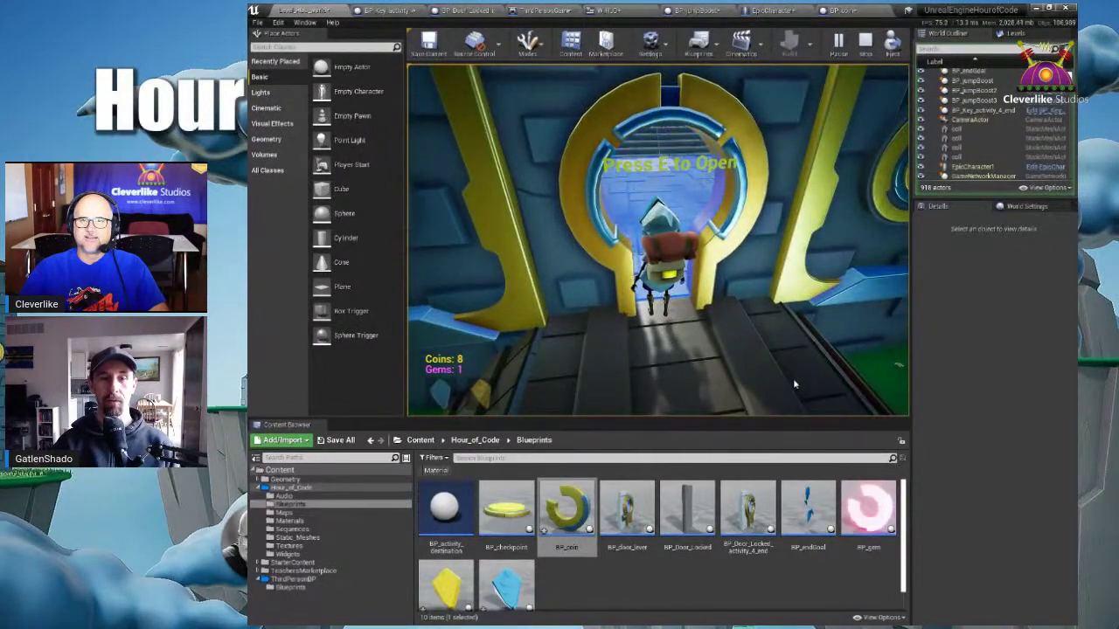
pyautogui.press('e')
pyautogui.press('w')
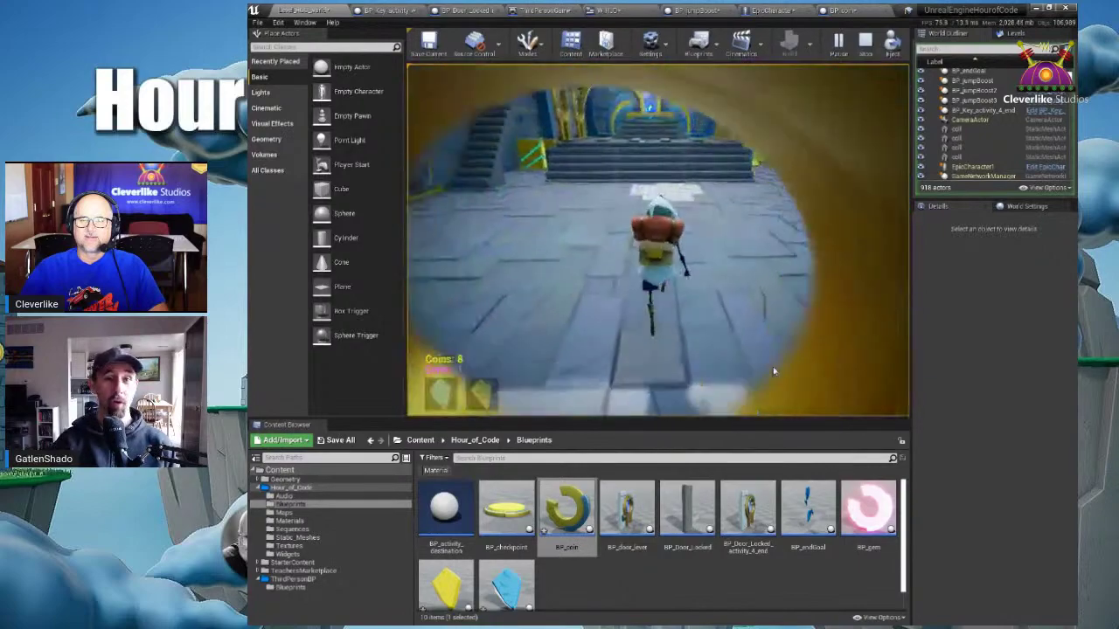
pyautogui.press('w')
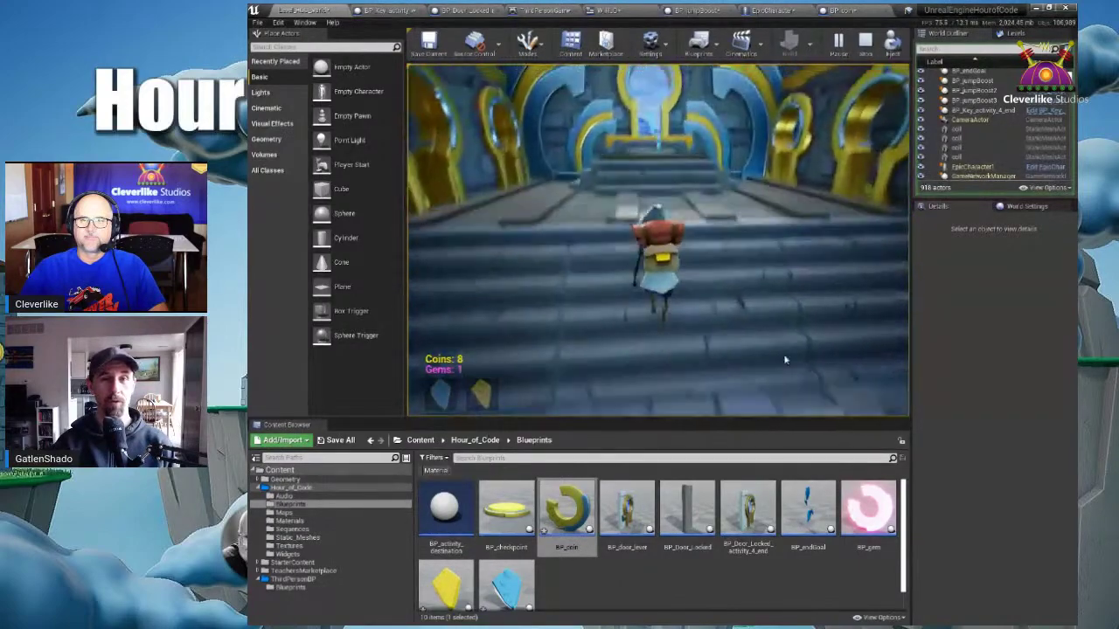
pyautogui.press('w')
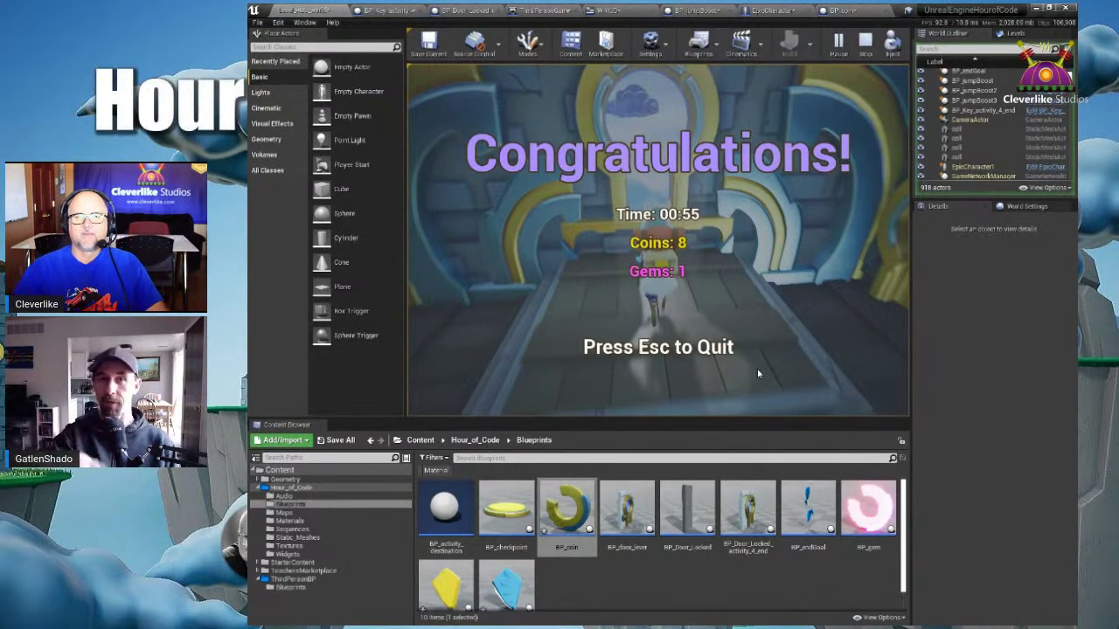
pyautogui.press('Escape')
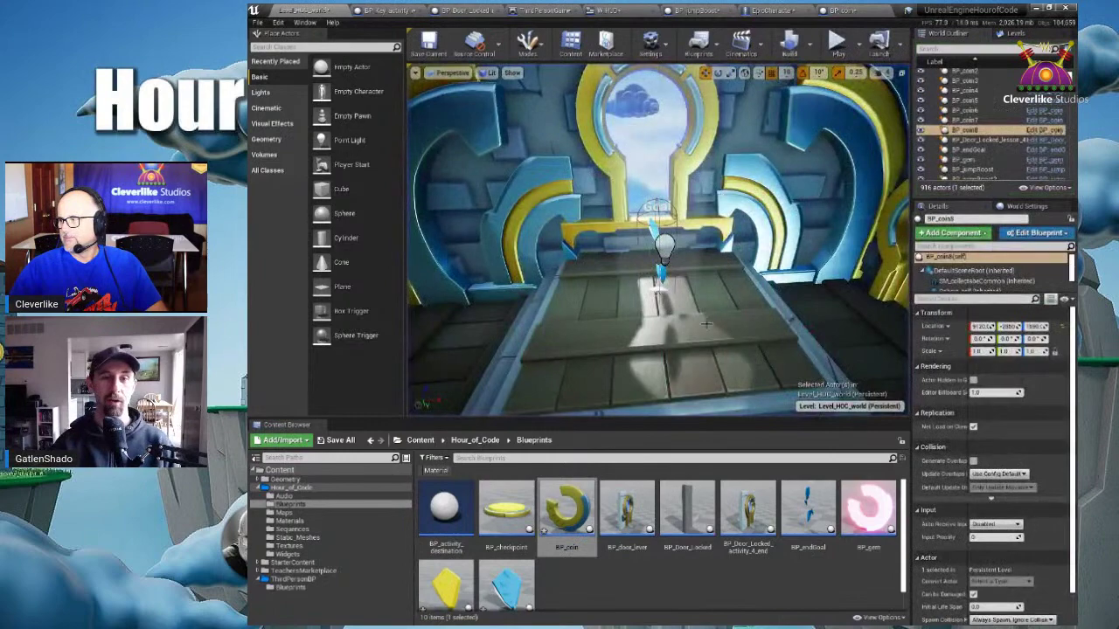
# - Open the W_gameCompletion widget from the Hour_of_Code Widgets folder
pyautogui.scroll(-10, 706, 325)
pyautogui.scroll(-5, 706, 325)
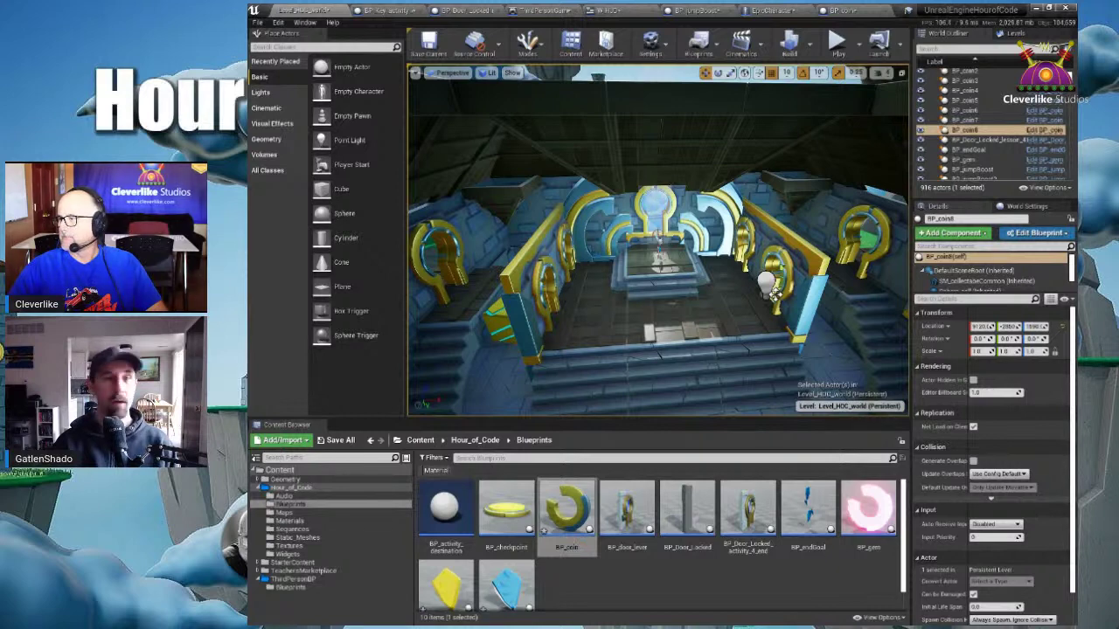
pyautogui.click(288, 554)
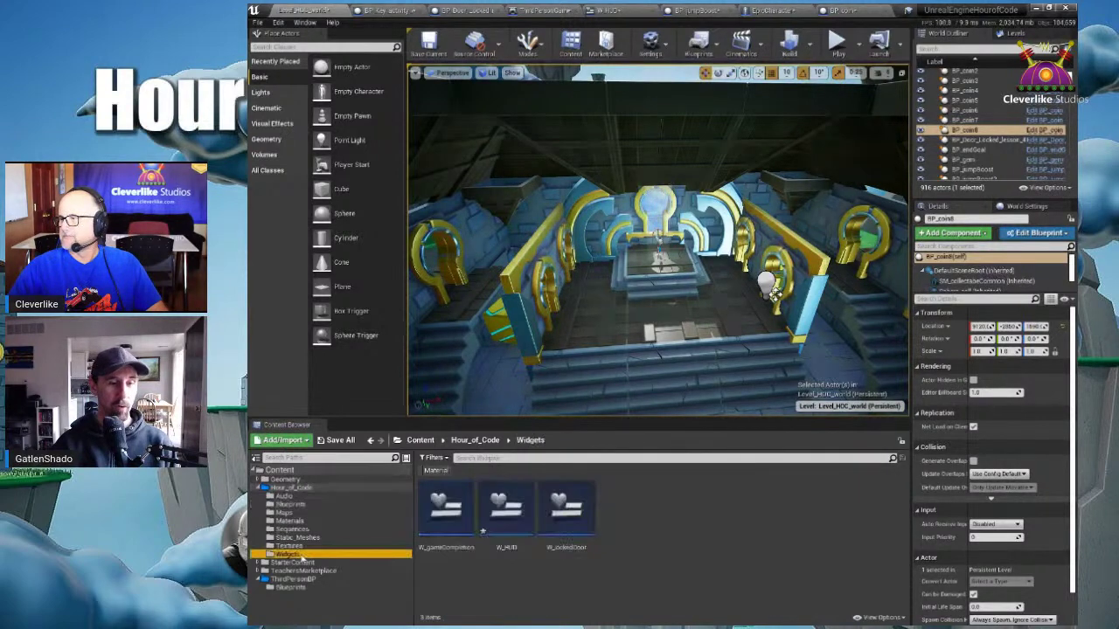
pyautogui.click(452, 518)
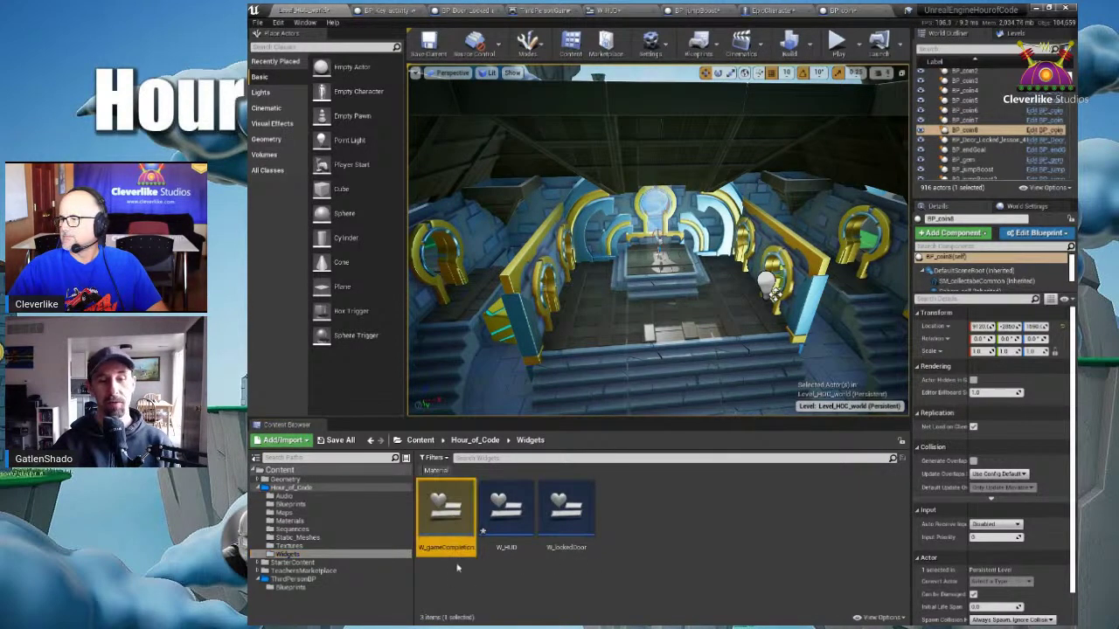
pyautogui.doubleClick(445, 515)
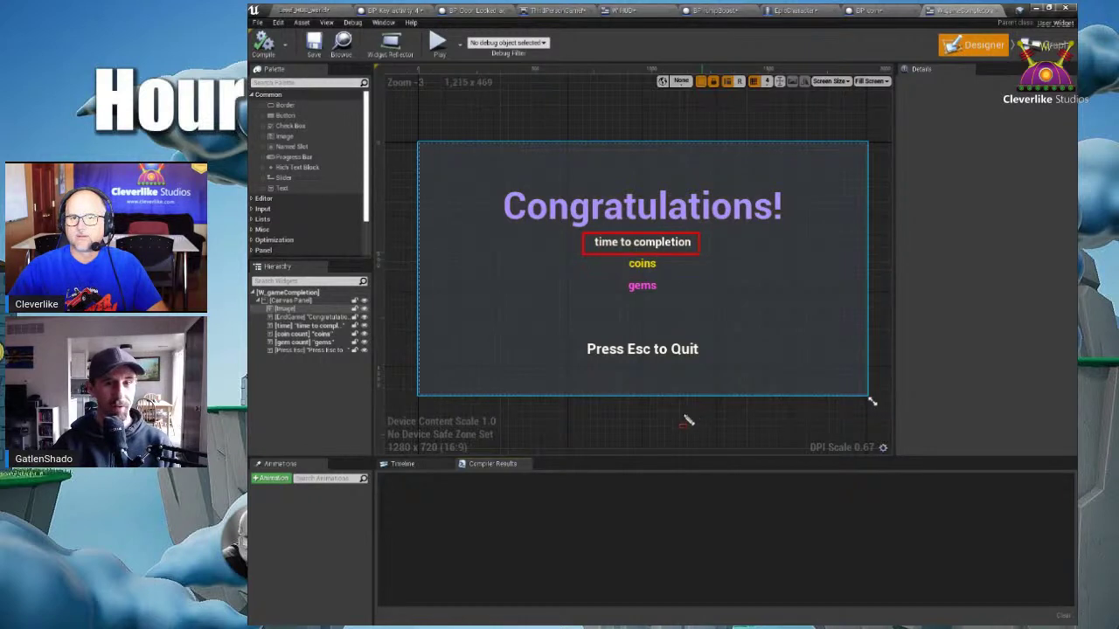
pyautogui.moveTo(668, 299); pyautogui.dragTo(620, 258)
pyautogui.moveTo(547, 331); pyautogui.dragTo(718, 369)
pyautogui.moveTo(821, 229); pyautogui.dragTo(460, 179)
pyautogui.press('Escape')
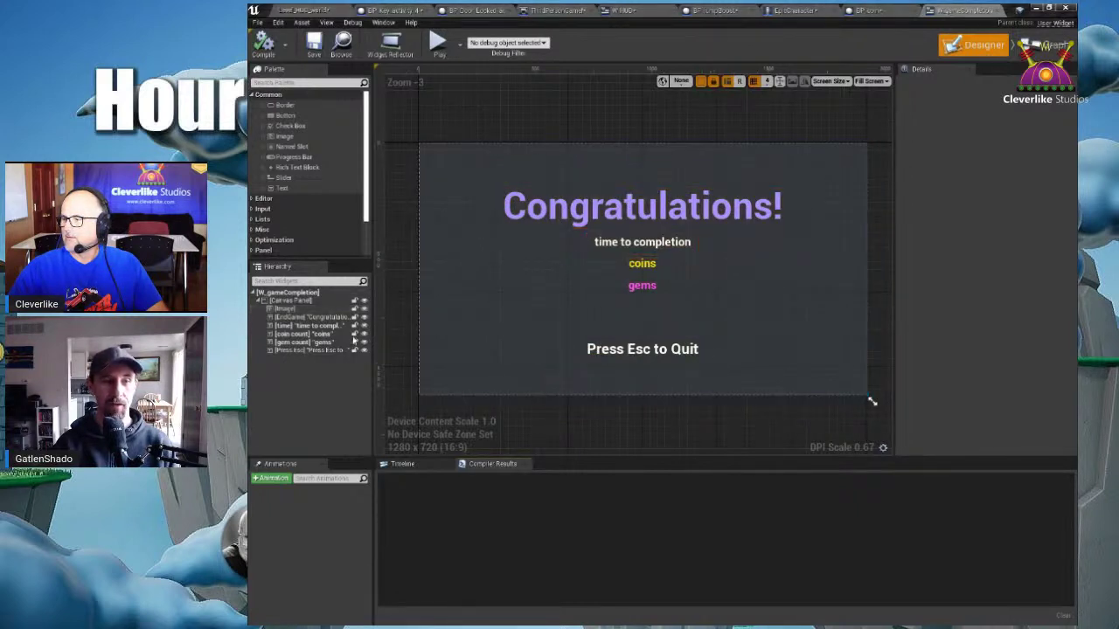
# - Examine the completion widget's background image and Congratulations! text, along with the Image and Text palette elements they are built from
pyautogui.click(297, 309)
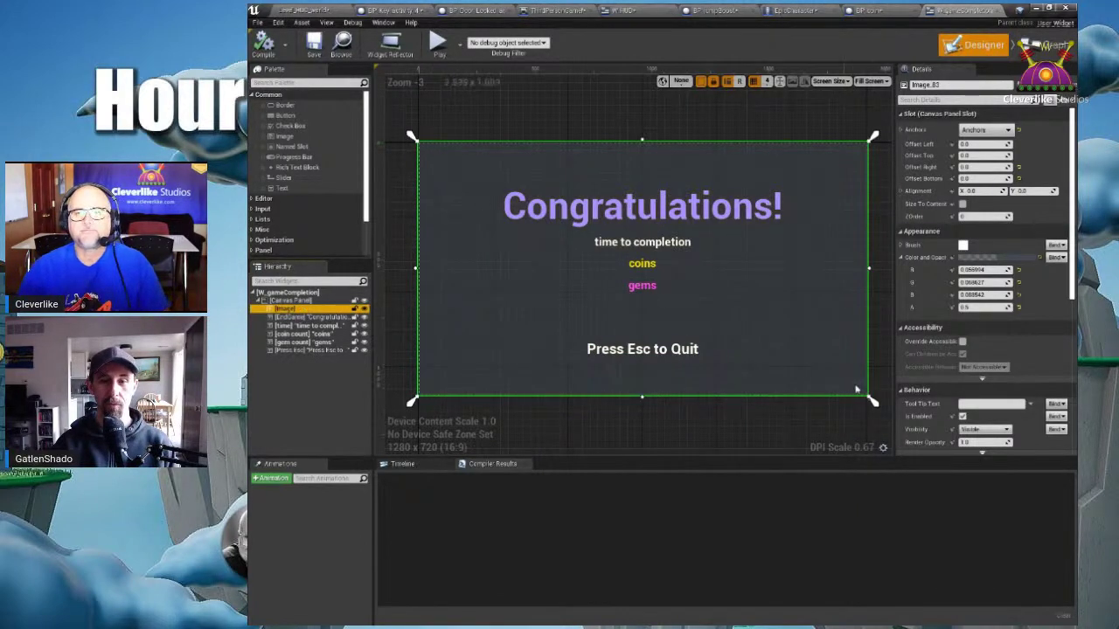
pyautogui.click(298, 318)
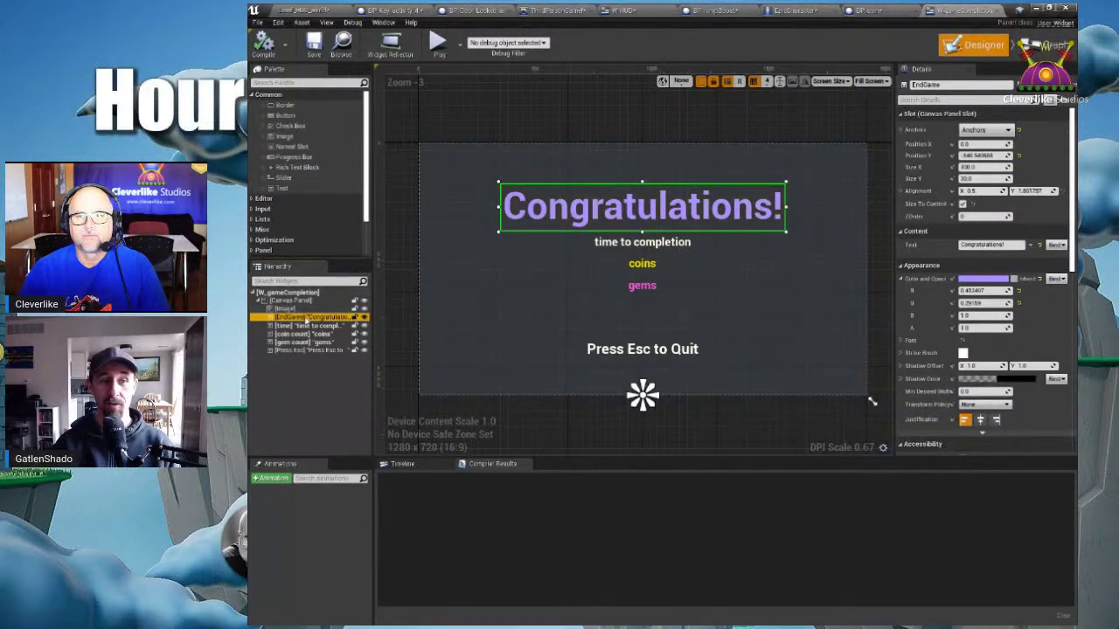
pyautogui.click(289, 138)
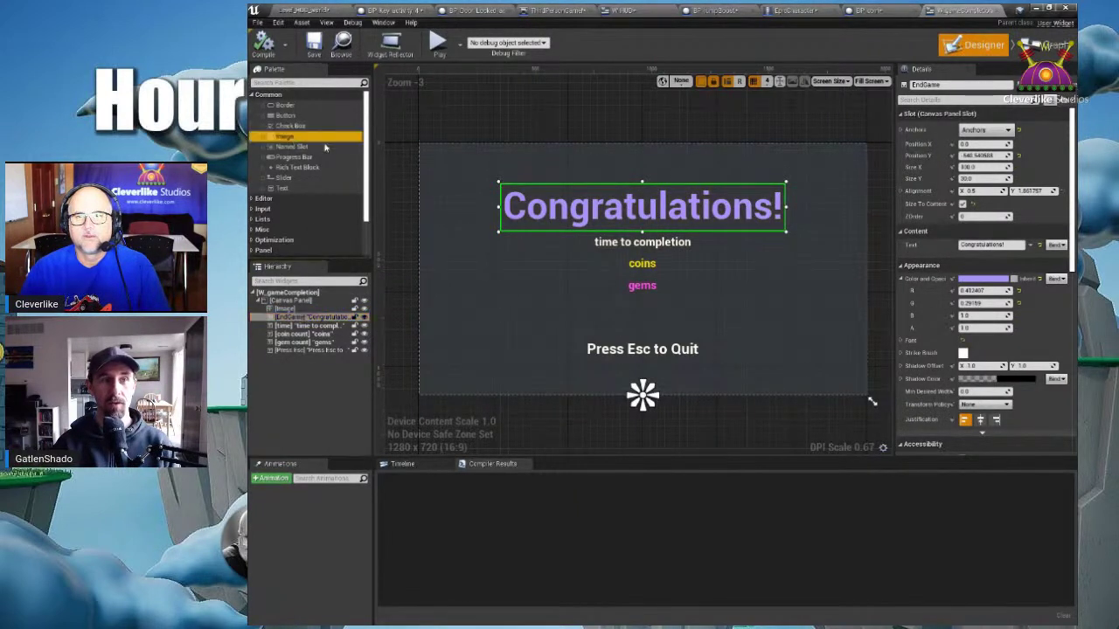
pyautogui.click(297, 190)
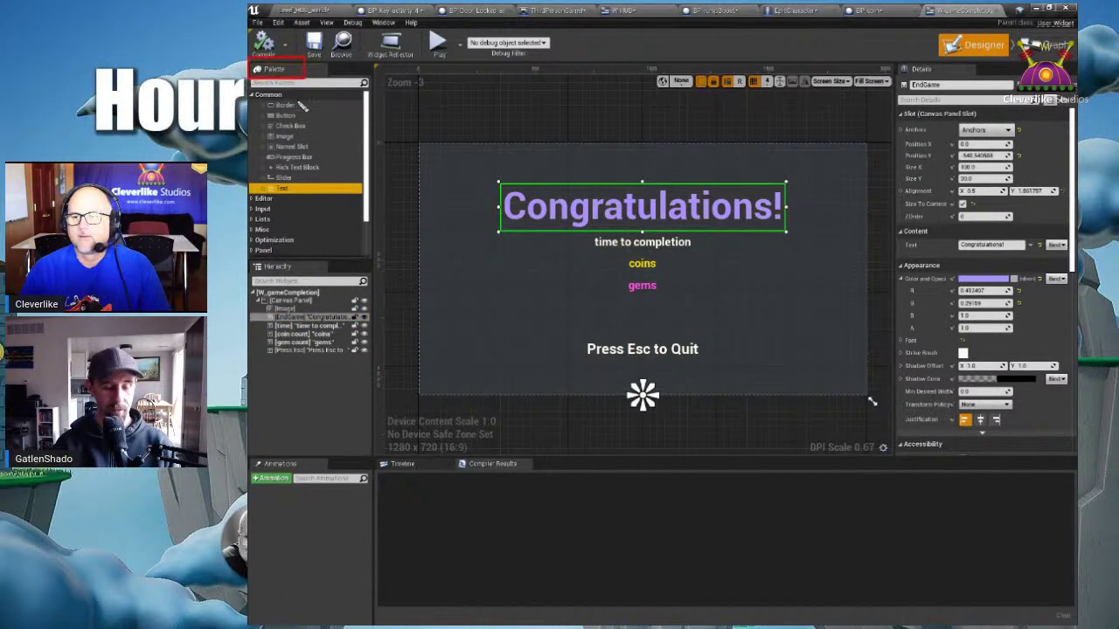
pyautogui.moveTo(298, 102); pyautogui.dragTo(307, 279)
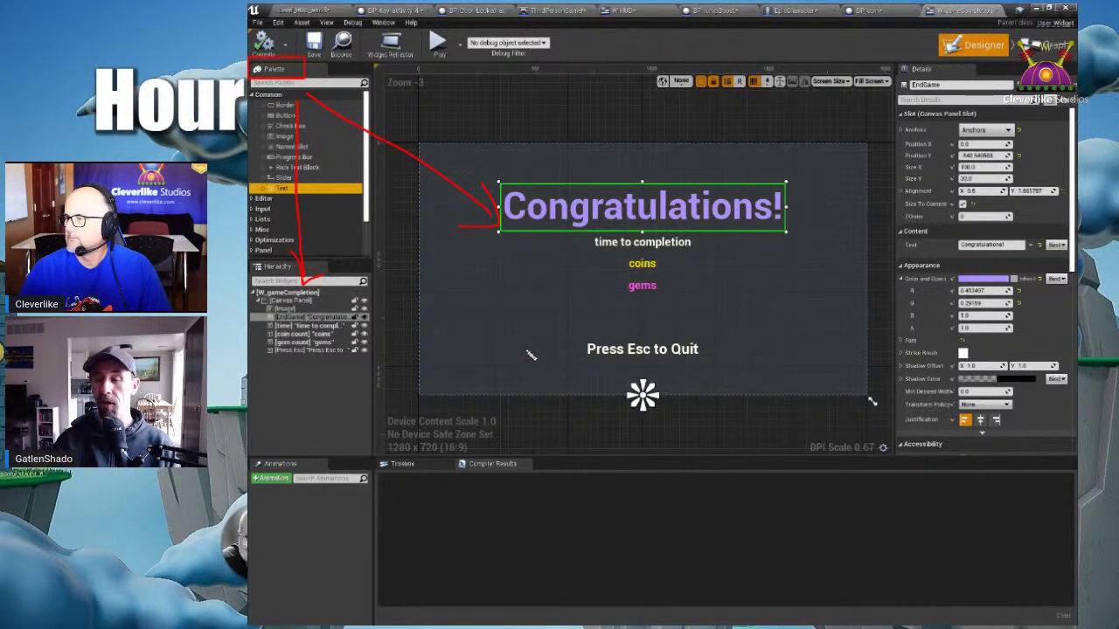
pyautogui.press('Escape')
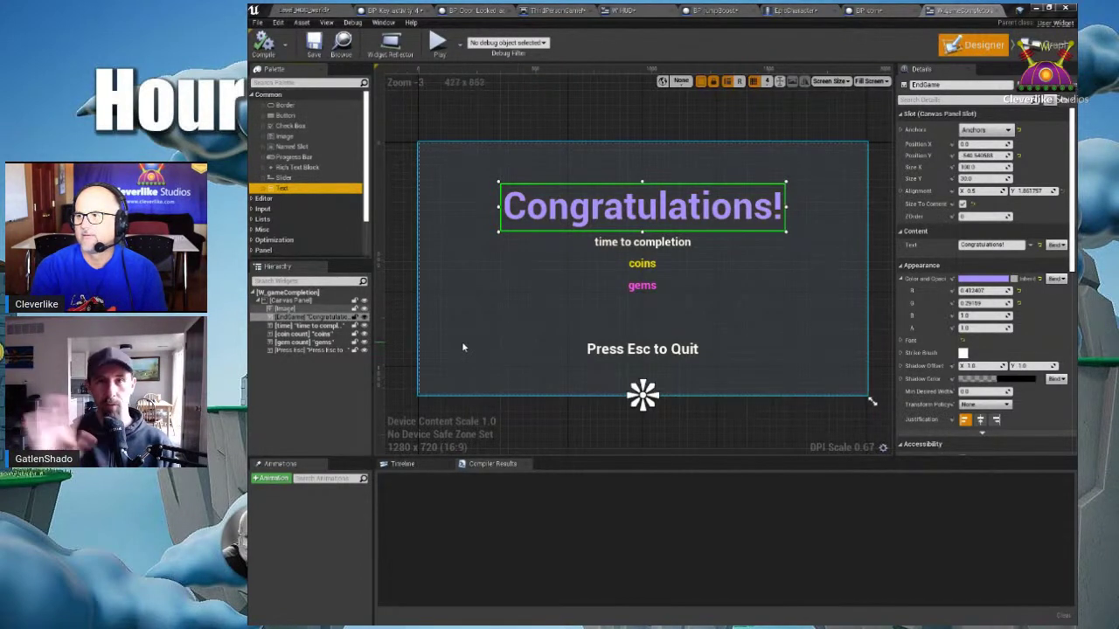
# - Inspect the time, coins, gems and Press Esc to Quit texts, and the alpha value of the background image's colour
pyautogui.click(337, 326)
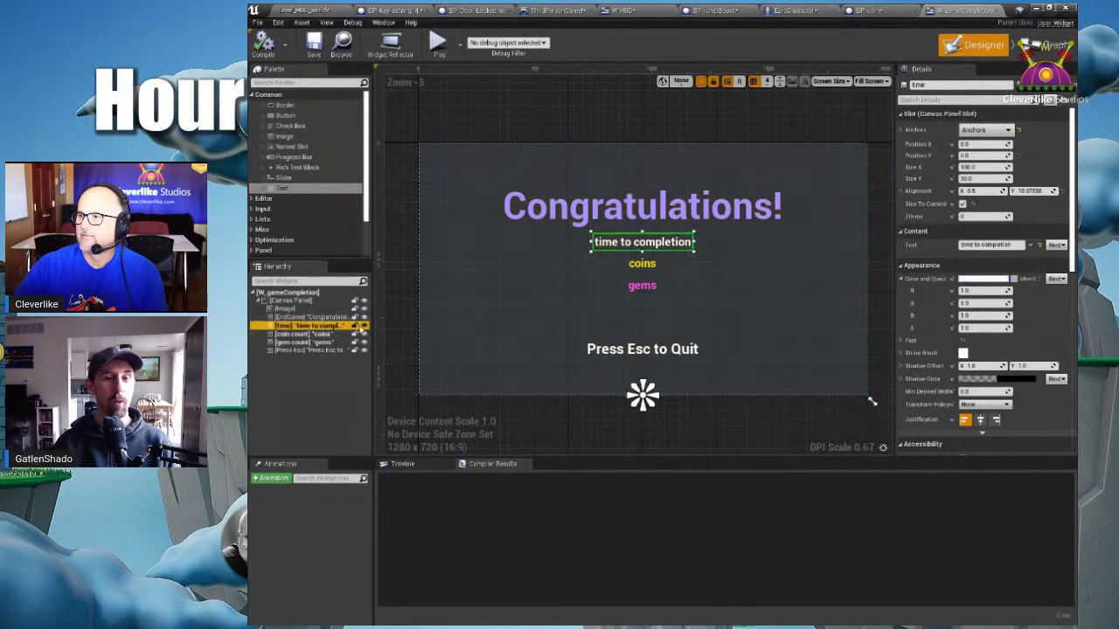
pyautogui.click(641, 263)
pyautogui.click(638, 286)
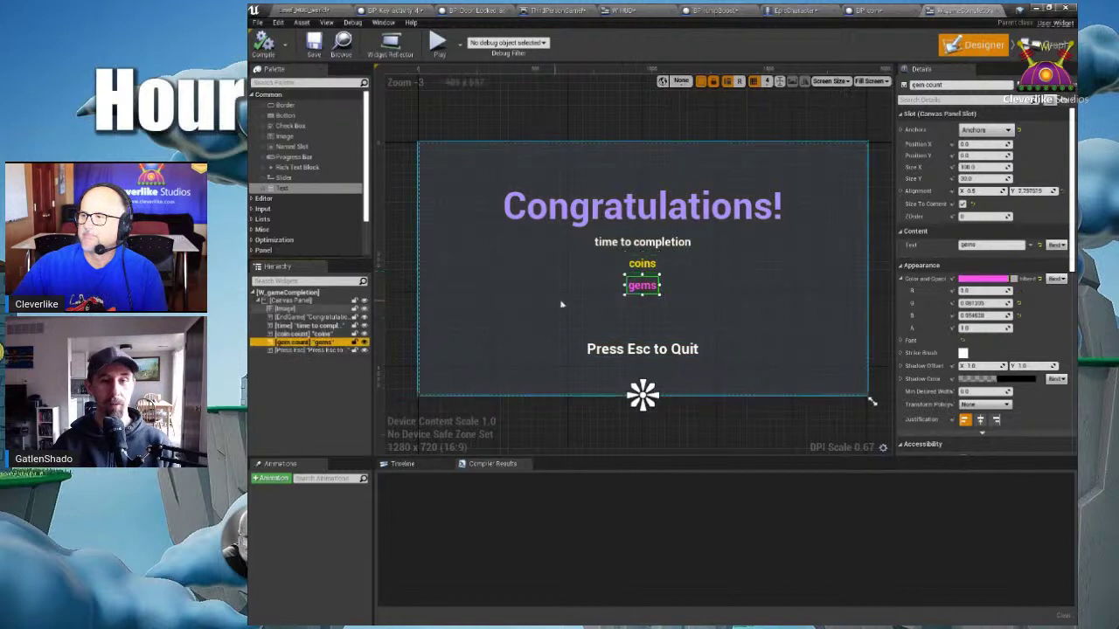
pyautogui.click(673, 349)
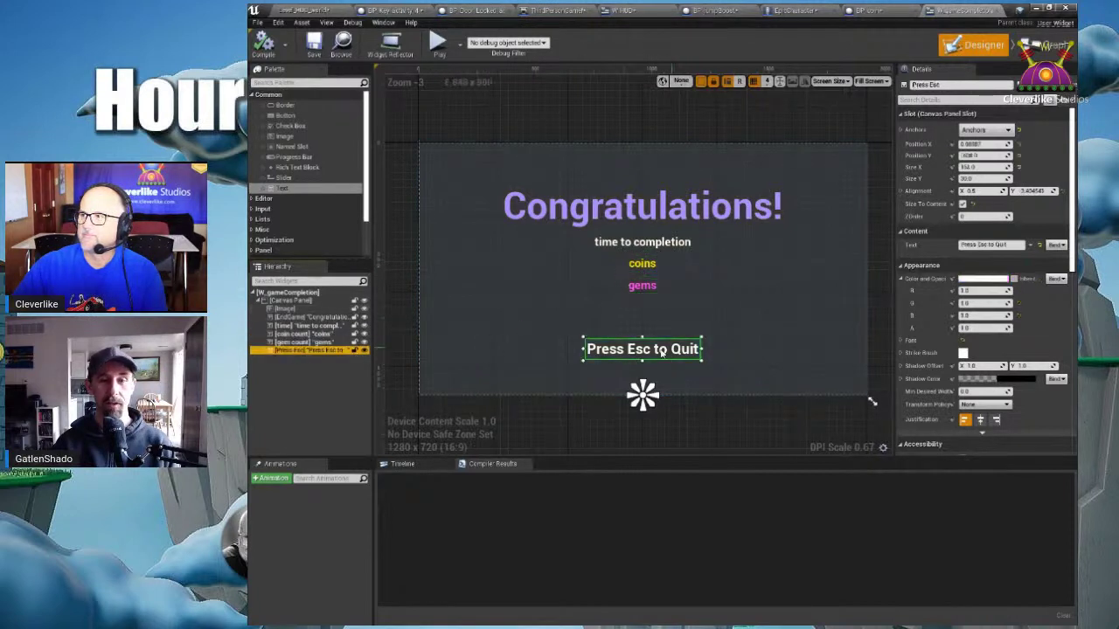
pyautogui.click(287, 309)
pyautogui.click(982, 307)
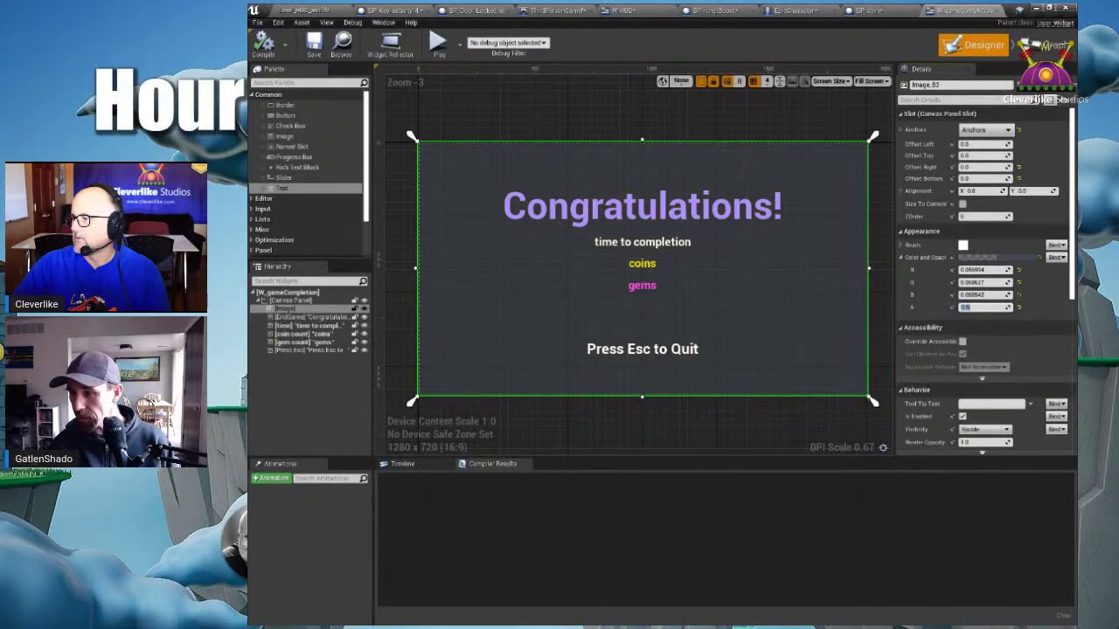
# - Check the Is Variable setting of the time to completion text and open the widget's event graph
pyautogui.click(316, 326)
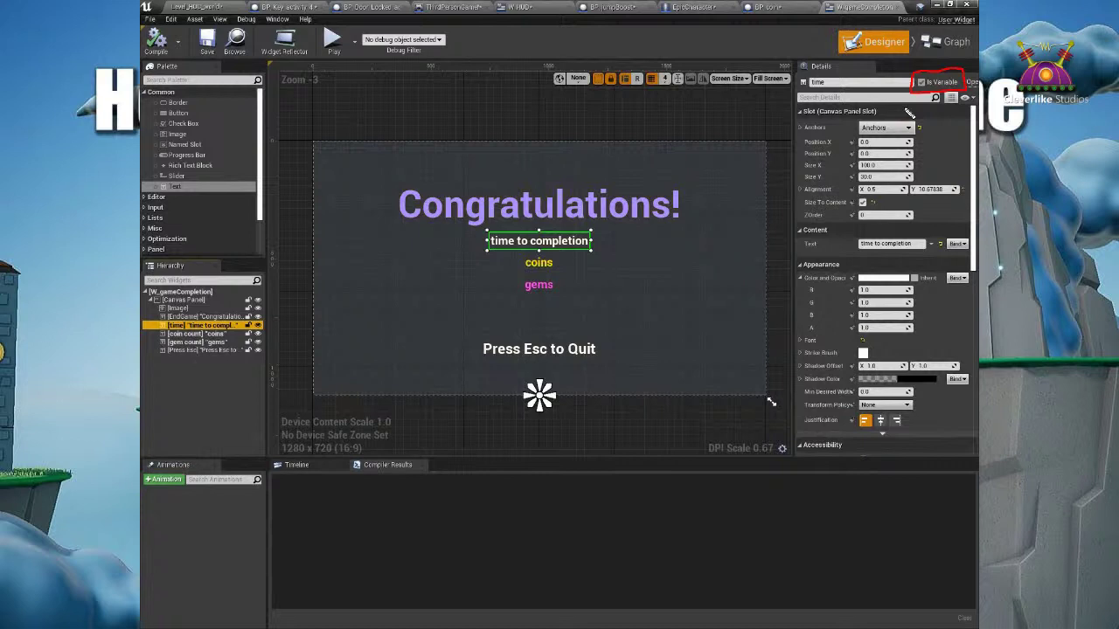
pyautogui.moveTo(975, 33)
pyautogui.mouseDown()
pyautogui.moveTo(968, 19)
pyautogui.moveTo(911, 52)
pyautogui.moveTo(974, 56)
pyautogui.mouseUp()
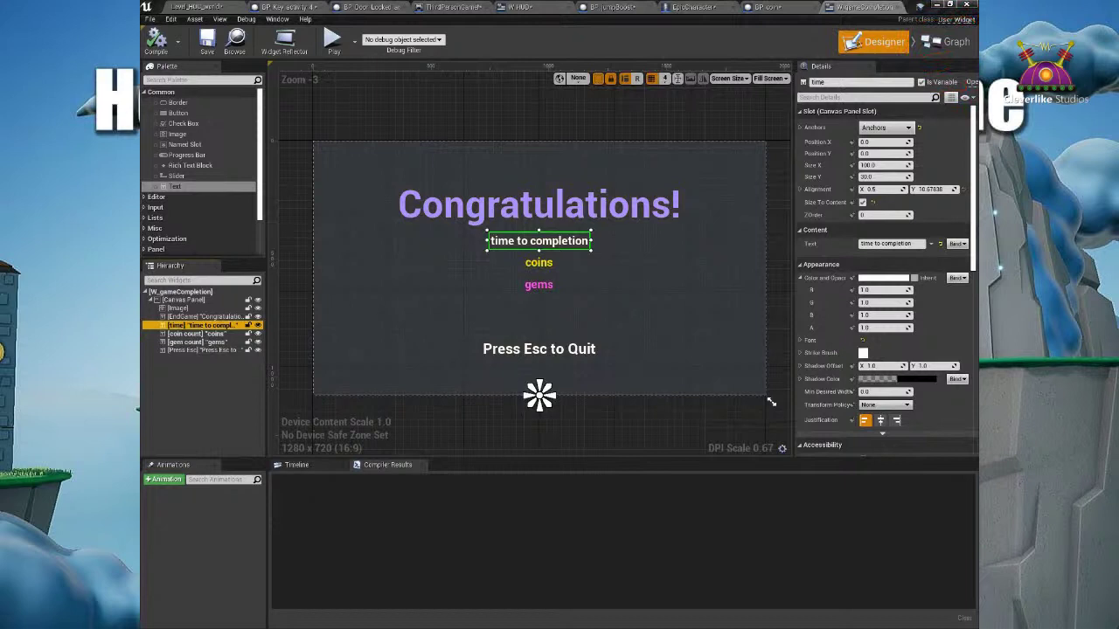
pyautogui.click(948, 41)
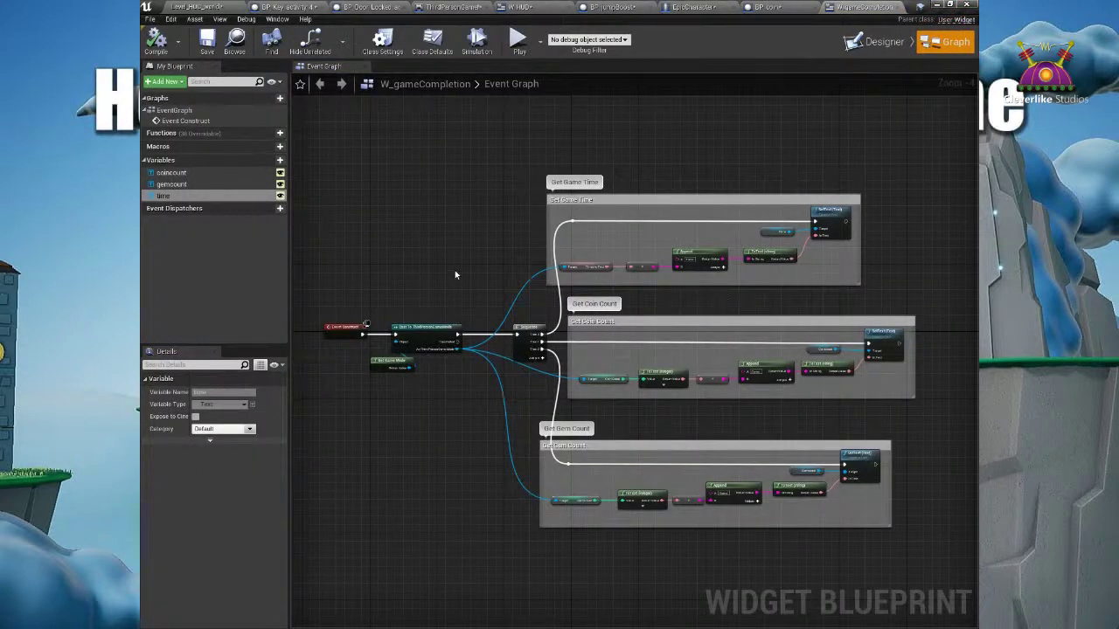
# - Search the event graph for "time" and jump to the node that gets timerToText
pyautogui.hotkey('ctrl', 'f')
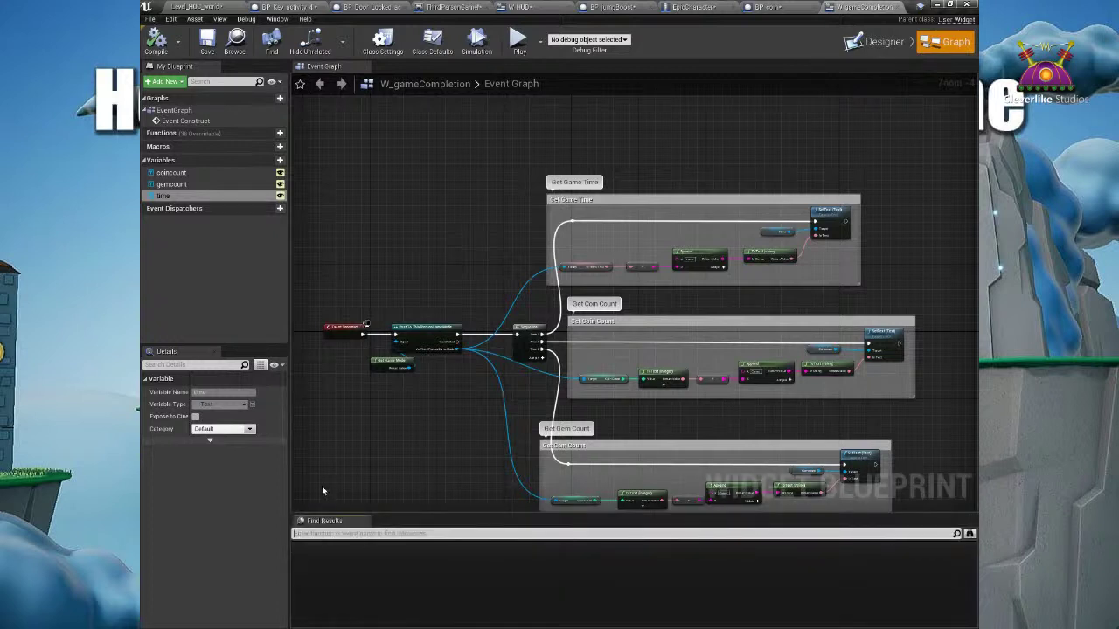
pyautogui.write('time')
pyautogui.press('Return')
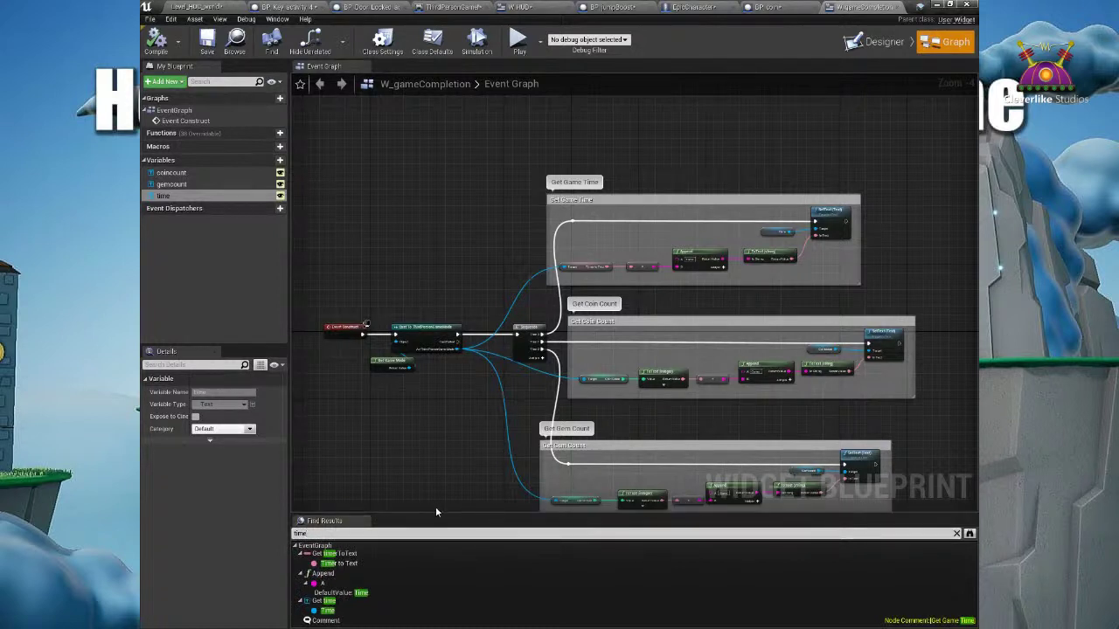
pyautogui.moveTo(436, 513); pyautogui.dragTo(436, 477)
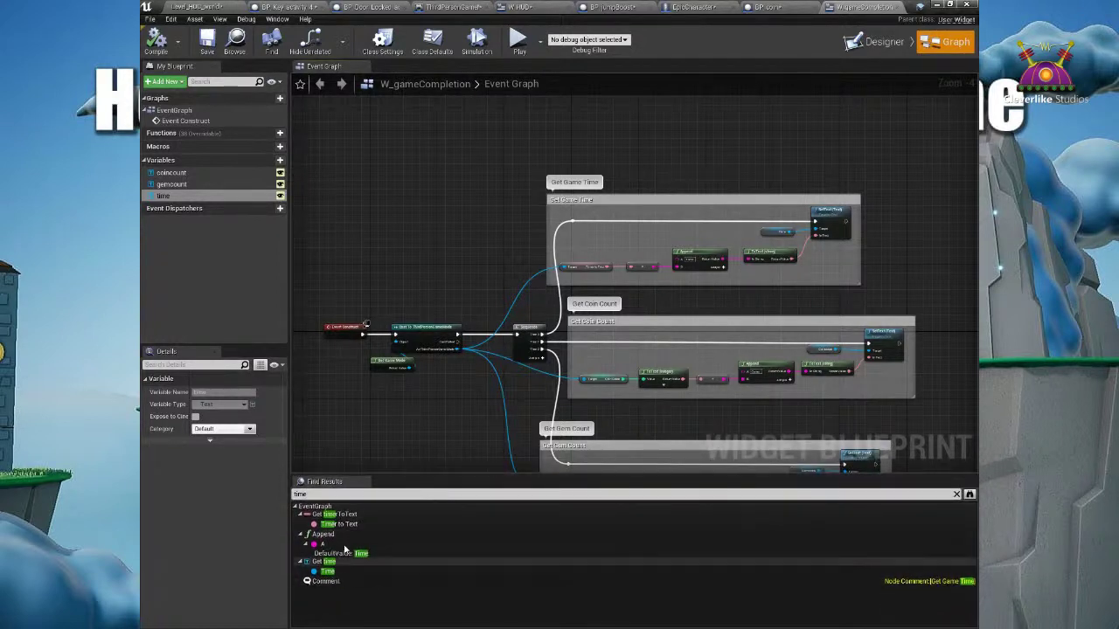
pyautogui.click(360, 516)
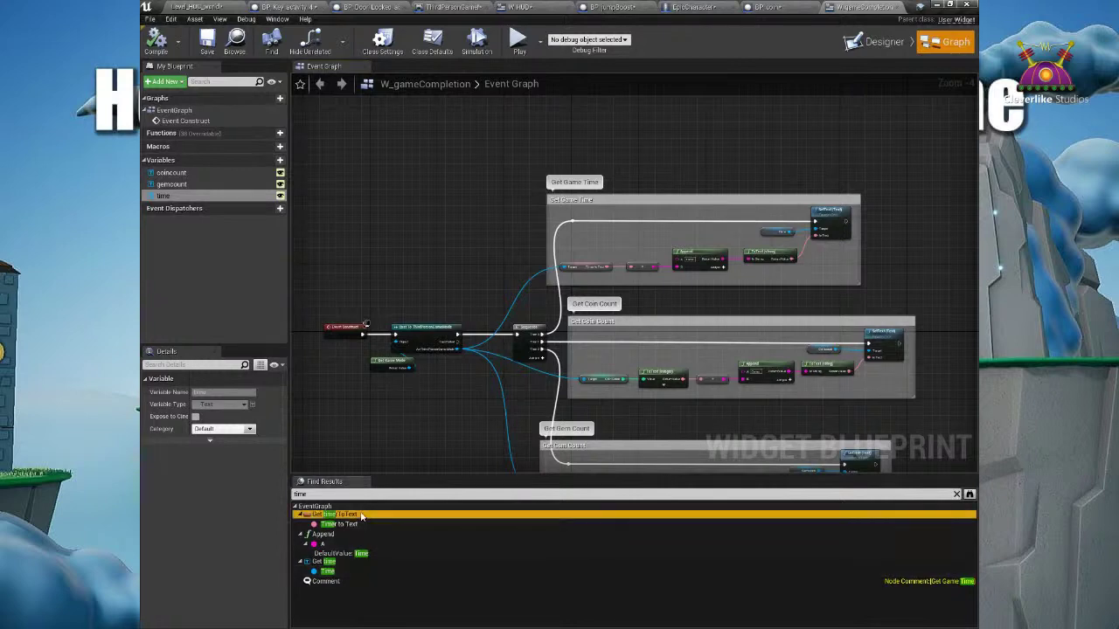
pyautogui.doubleClick(361, 515)
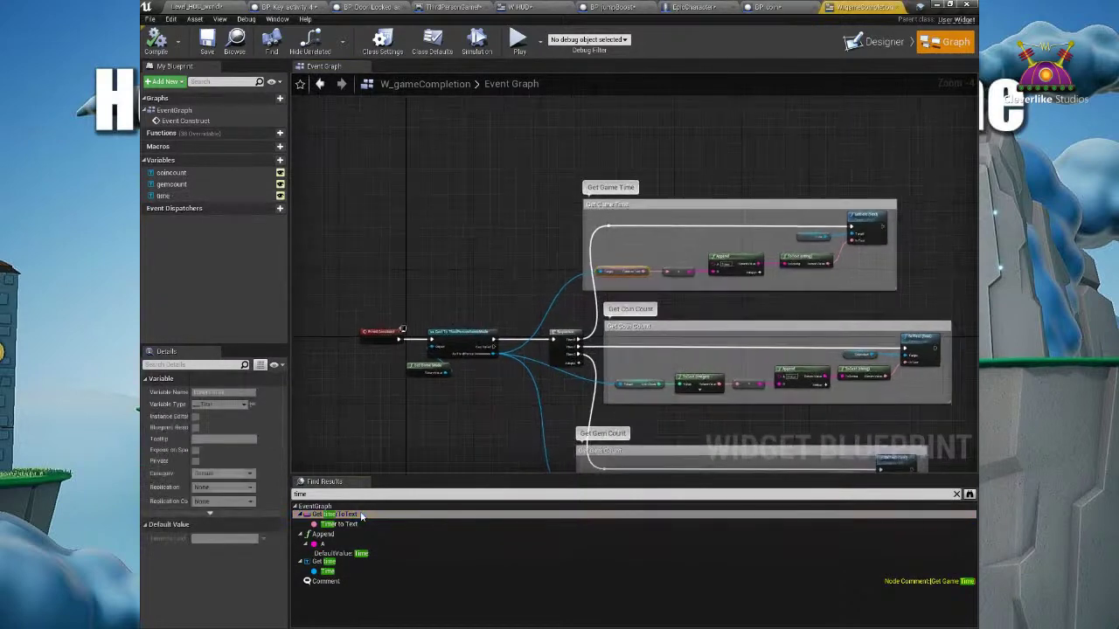
# - Follow the graph from Event Construct through Cast To ThirdPersonGameMode and the Sequence node to the Get Game Time group
pyautogui.moveTo(394, 355); pyautogui.dragTo(600, 279, button='right')
pyautogui.moveTo(356, 321)
pyautogui.mouseDown()
pyautogui.moveTo(345, 303)
pyautogui.moveTo(347, 328)
pyautogui.mouseUp()
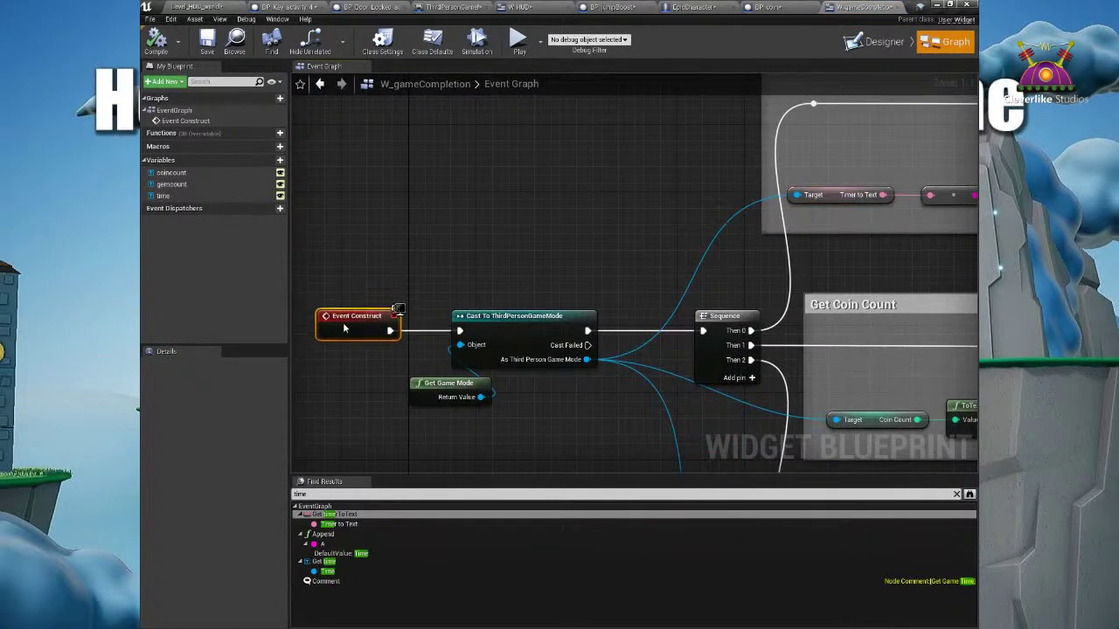
pyautogui.click(533, 328)
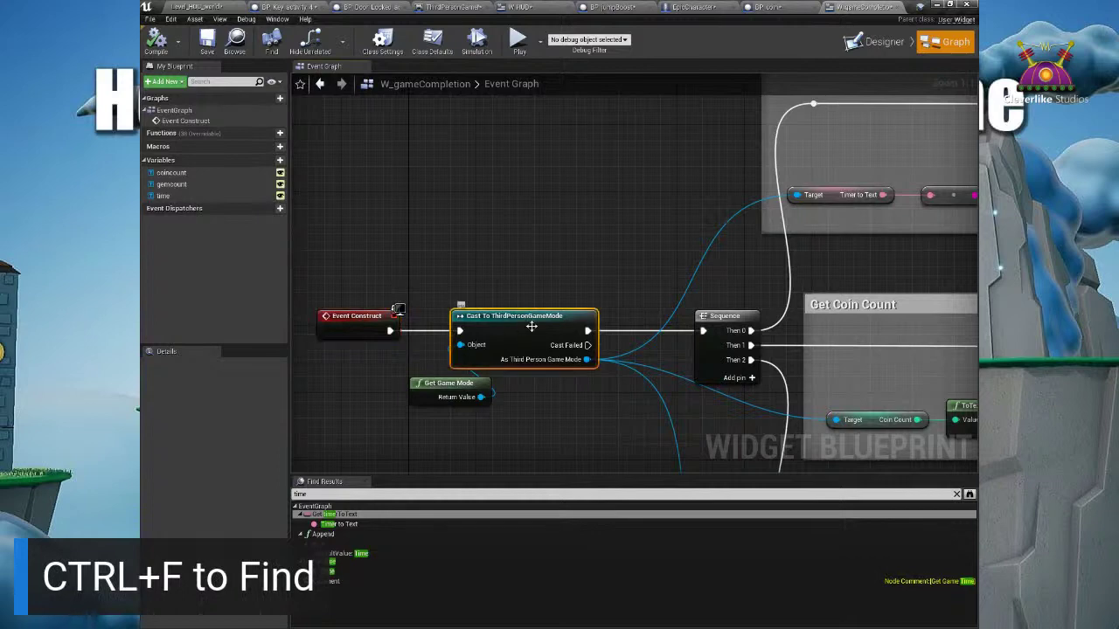
pyautogui.moveTo(532, 324); pyautogui.dragTo(484, 330, button='right')
pyautogui.moveTo(554, 281); pyautogui.dragTo(420, 281, button='right')
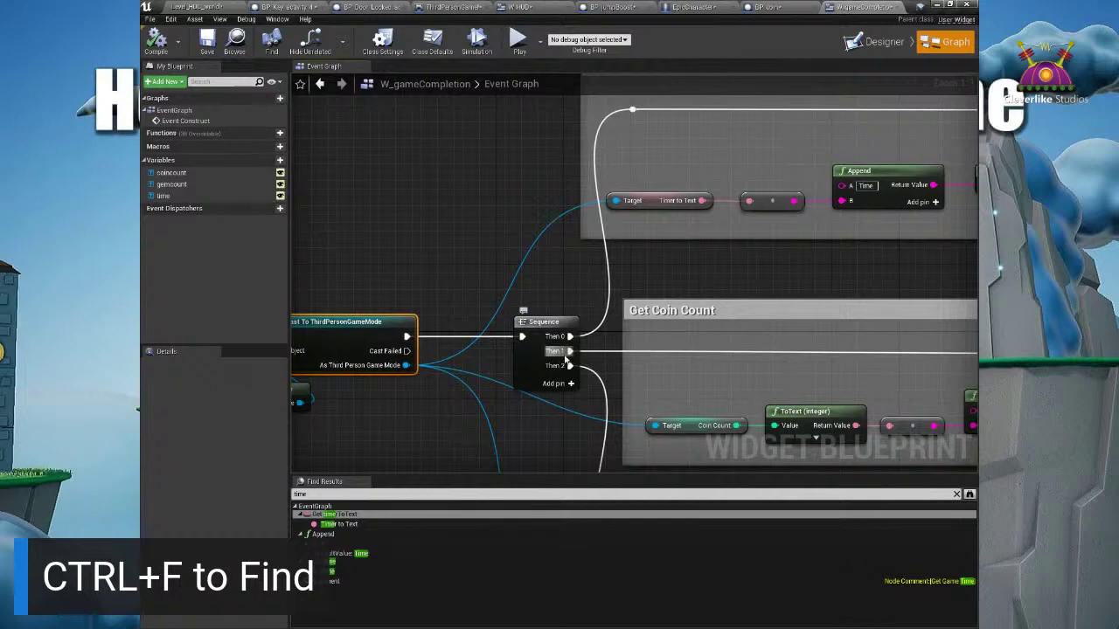
pyautogui.moveTo(638, 268); pyautogui.dragTo(627, 283, button='right')
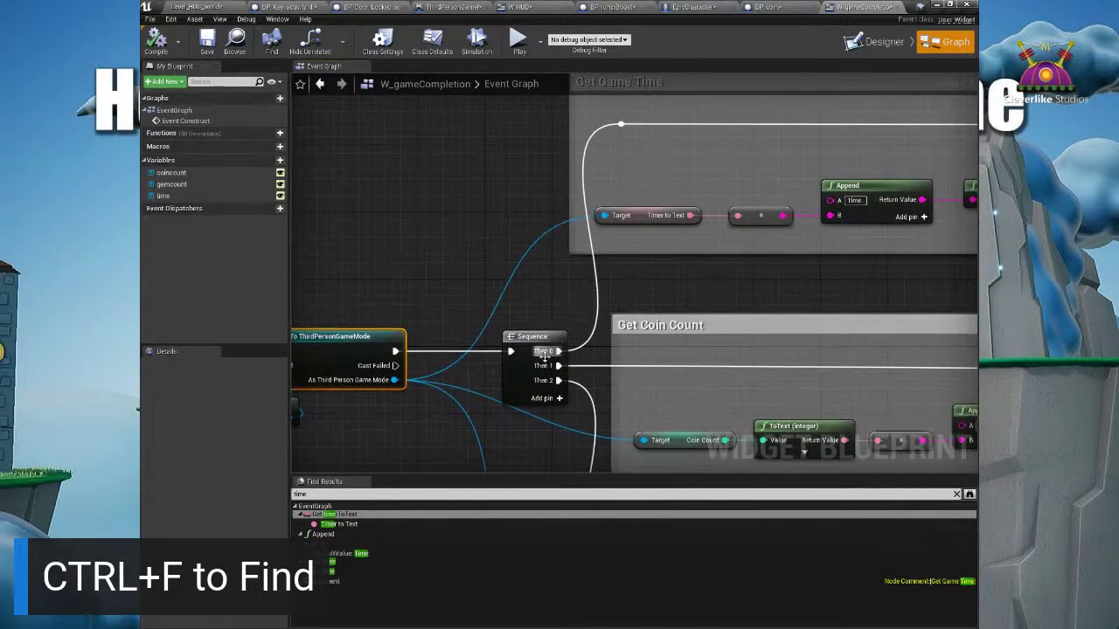
pyautogui.moveTo(647, 241); pyautogui.dragTo(447, 248, button='right')
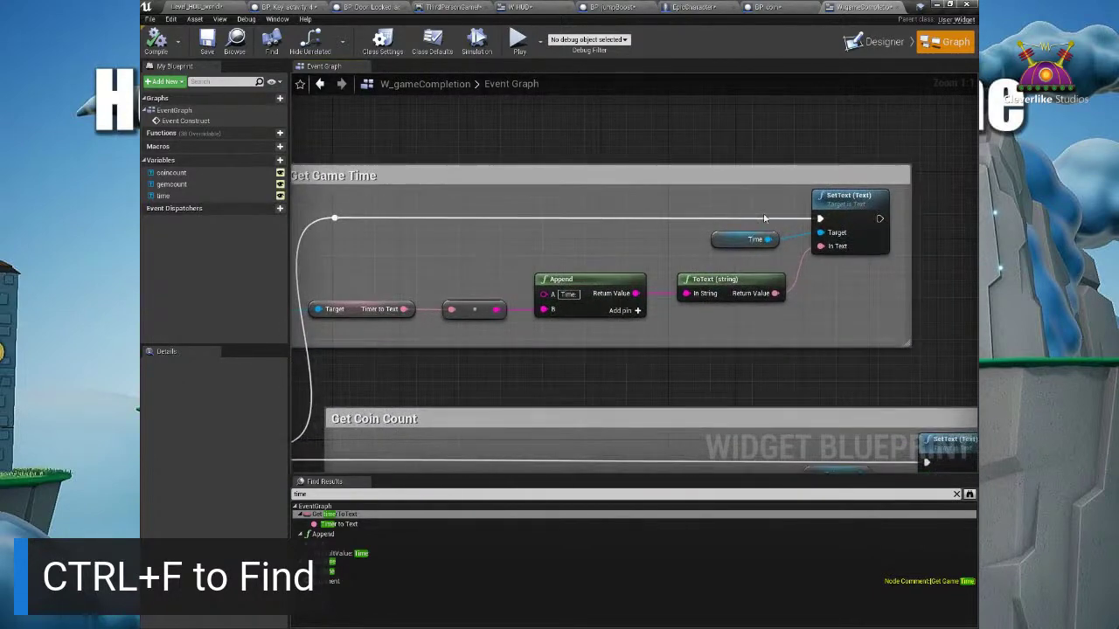
# - Compare the SetText node and its Time target in the Get Game Time group with the time text in the widget layout
pyautogui.click(835, 198)
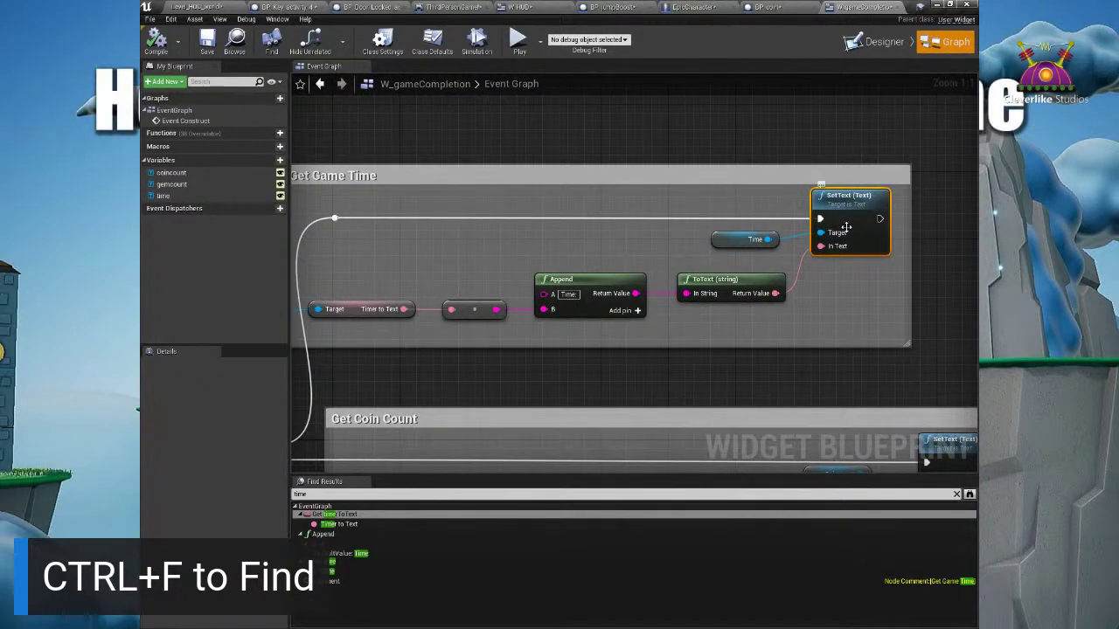
pyautogui.click(876, 41)
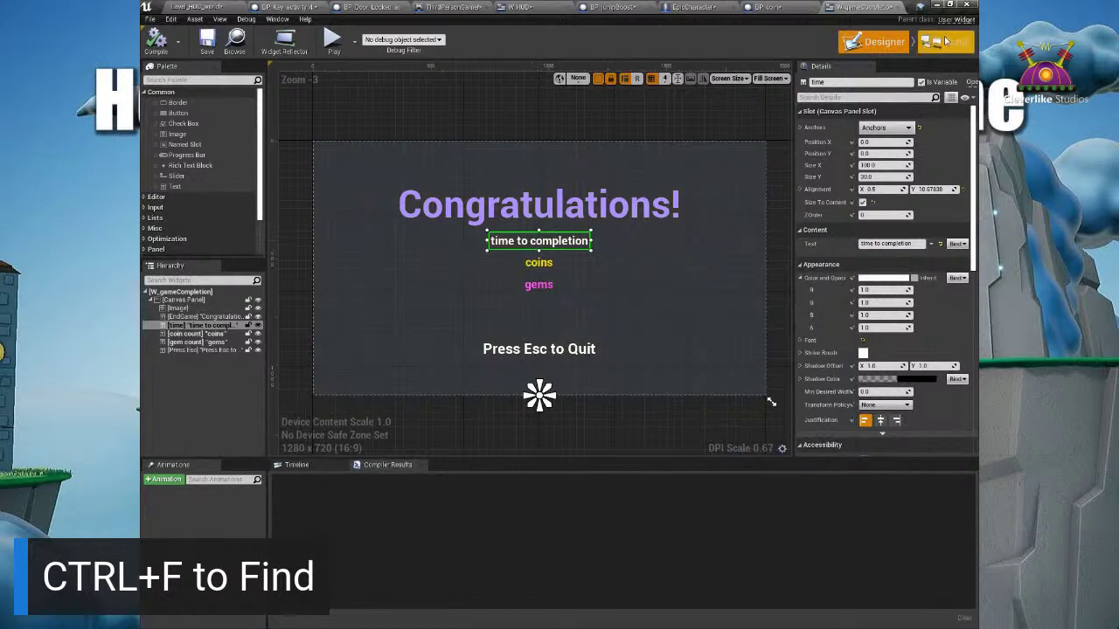
pyautogui.click(946, 41)
pyautogui.click(734, 243)
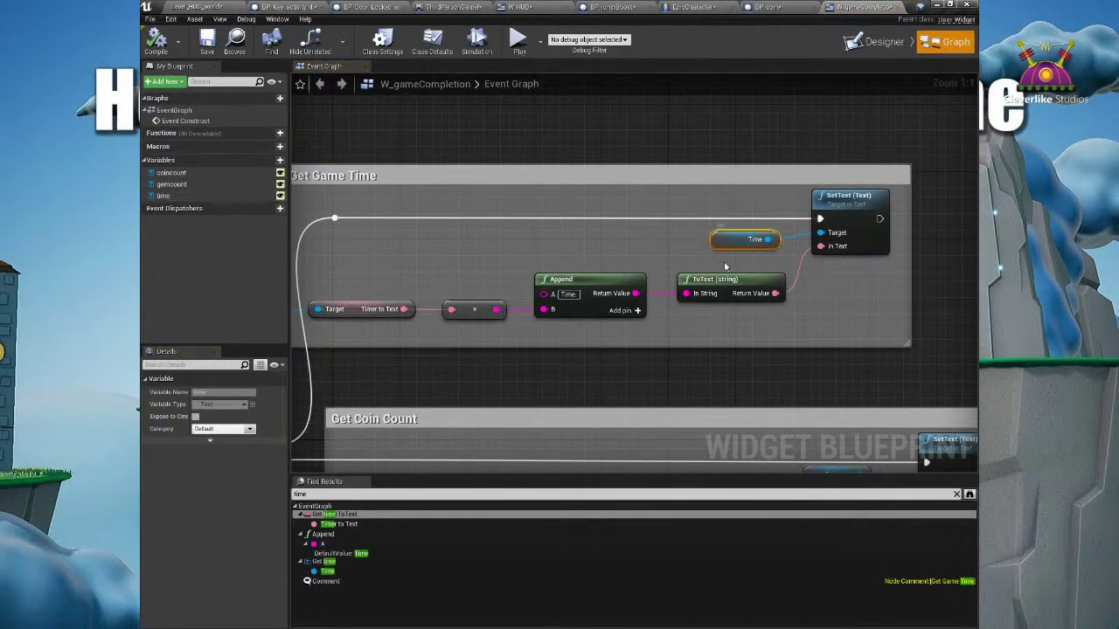
# - Trace the Get Game Time chain from Timer to Text through Append and ToText (string) into SetText
pyautogui.moveTo(603, 358); pyautogui.dragTo(658, 352, button='right')
pyautogui.click(352, 310)
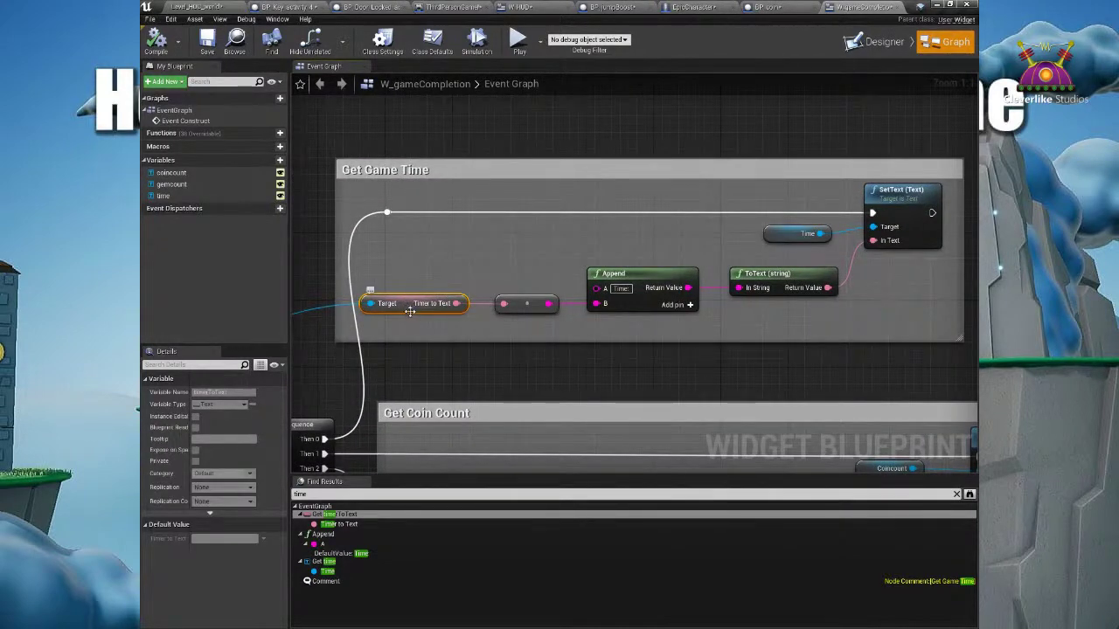
pyautogui.click(638, 279)
pyautogui.click(620, 288)
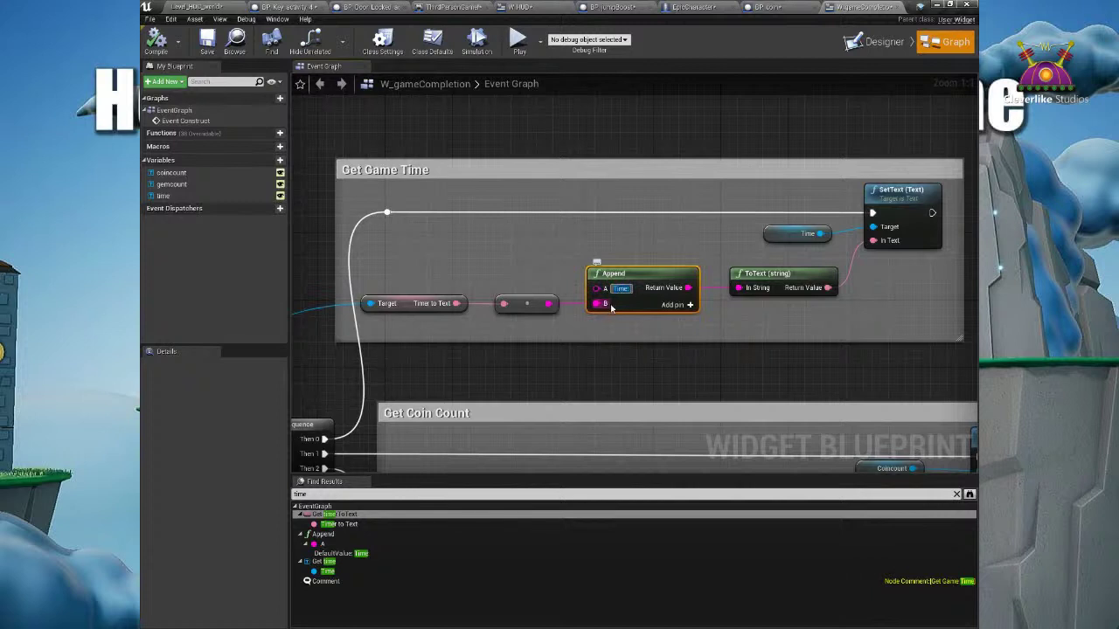
pyautogui.moveTo(612, 306); pyautogui.dragTo(411, 311, button='right')
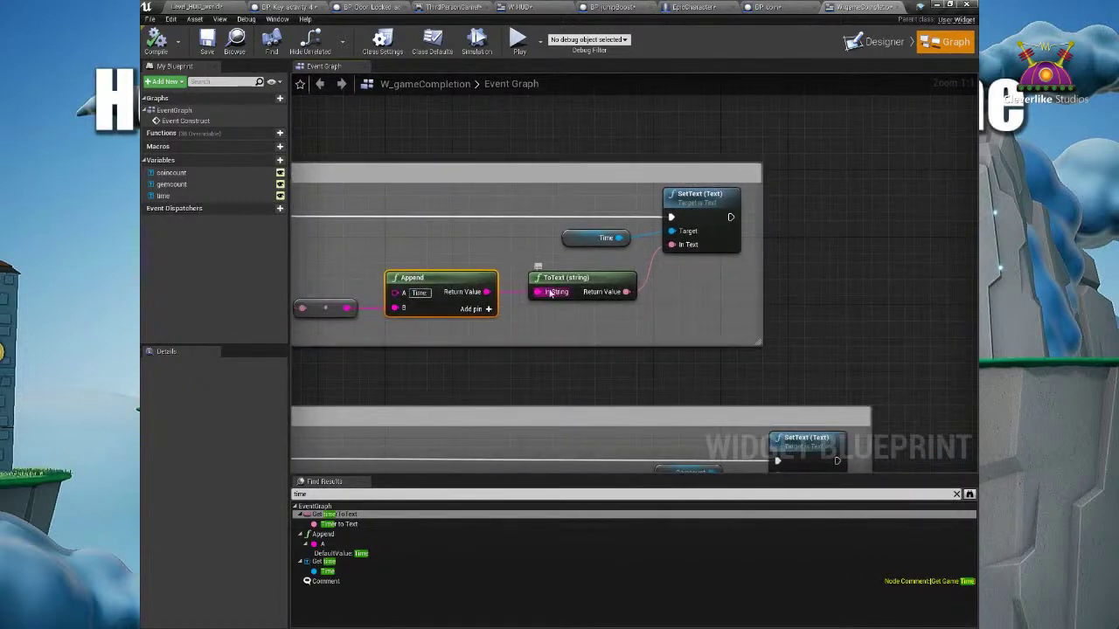
pyautogui.click(705, 214)
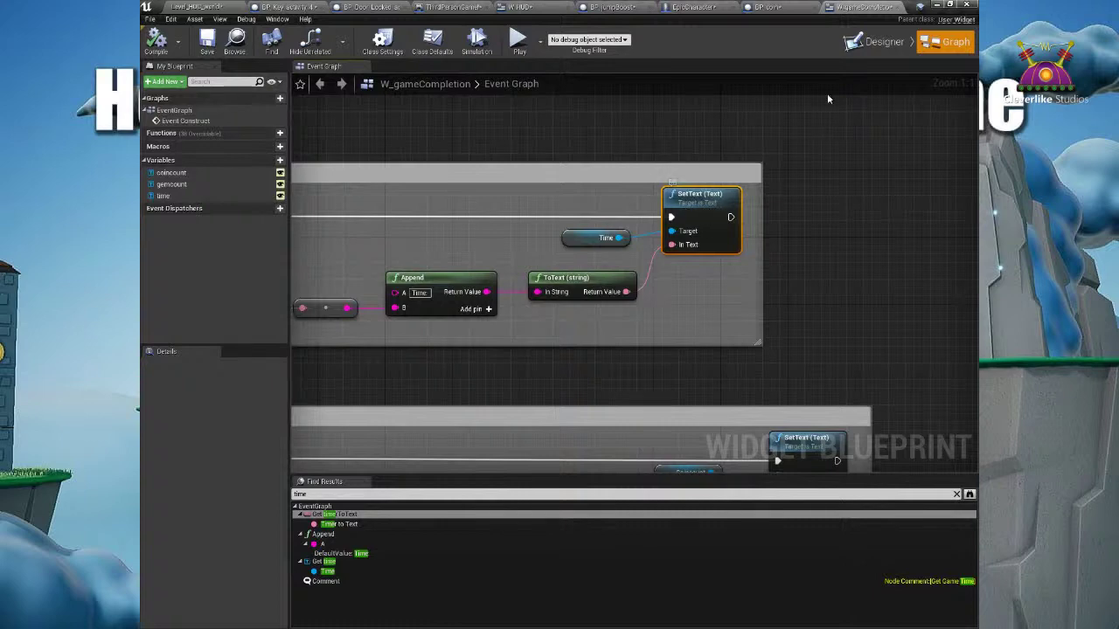
# - Look at the widget layout again, then examine the Coin Count node in the event graph's Get Coin Count group
pyautogui.click(876, 41)
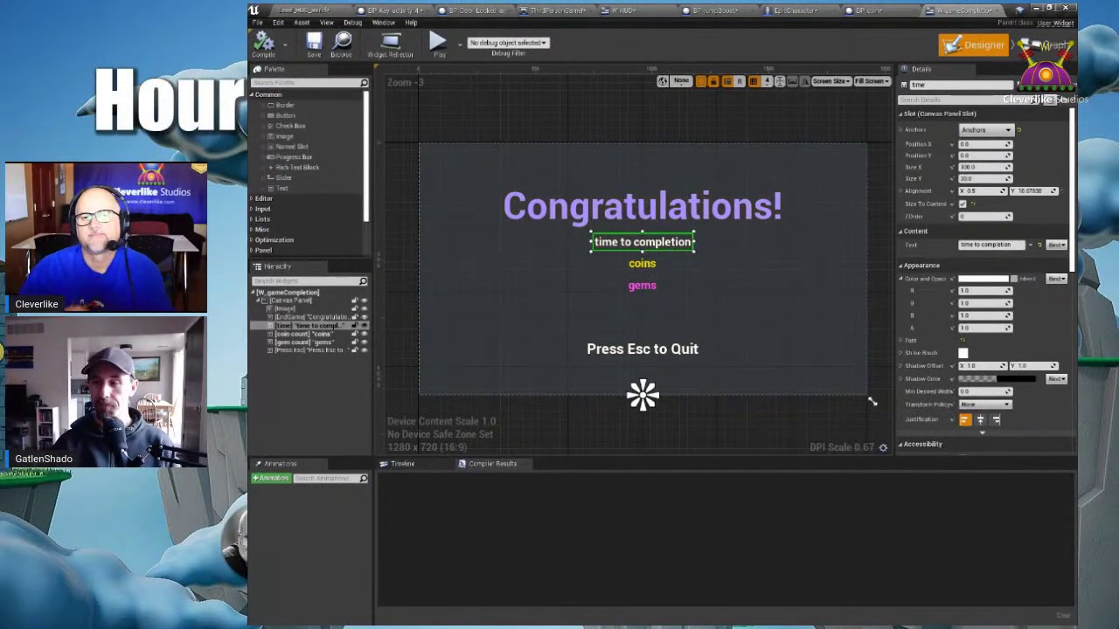
pyautogui.click(1045, 44)
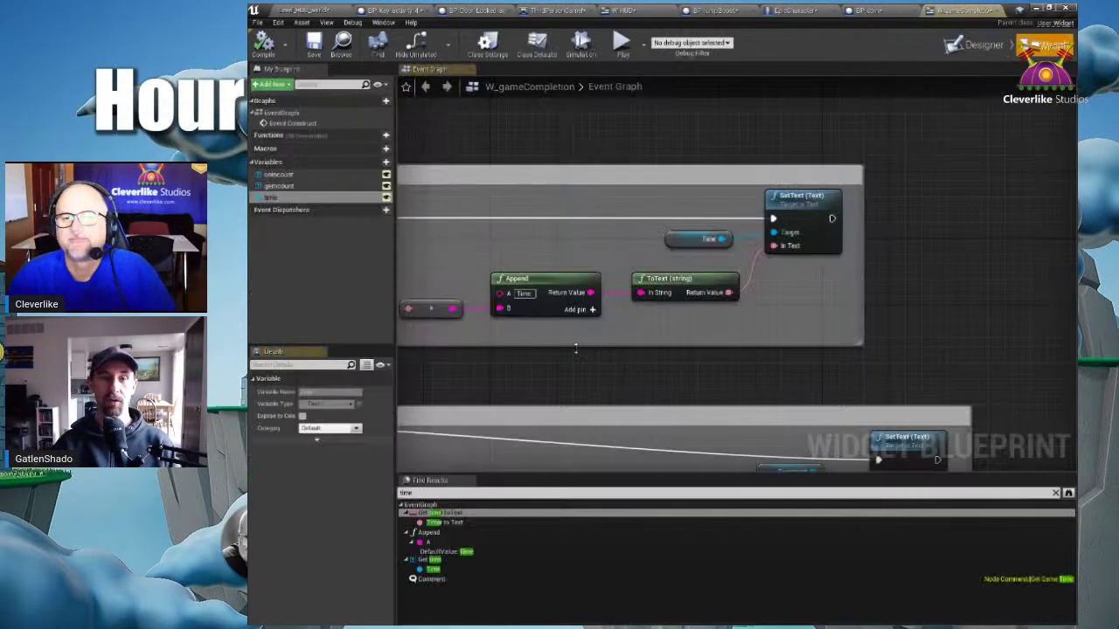
pyautogui.moveTo(575, 347); pyautogui.dragTo(678, 179, button='right')
pyautogui.moveTo(630, 289); pyautogui.dragTo(808, 189, button='right')
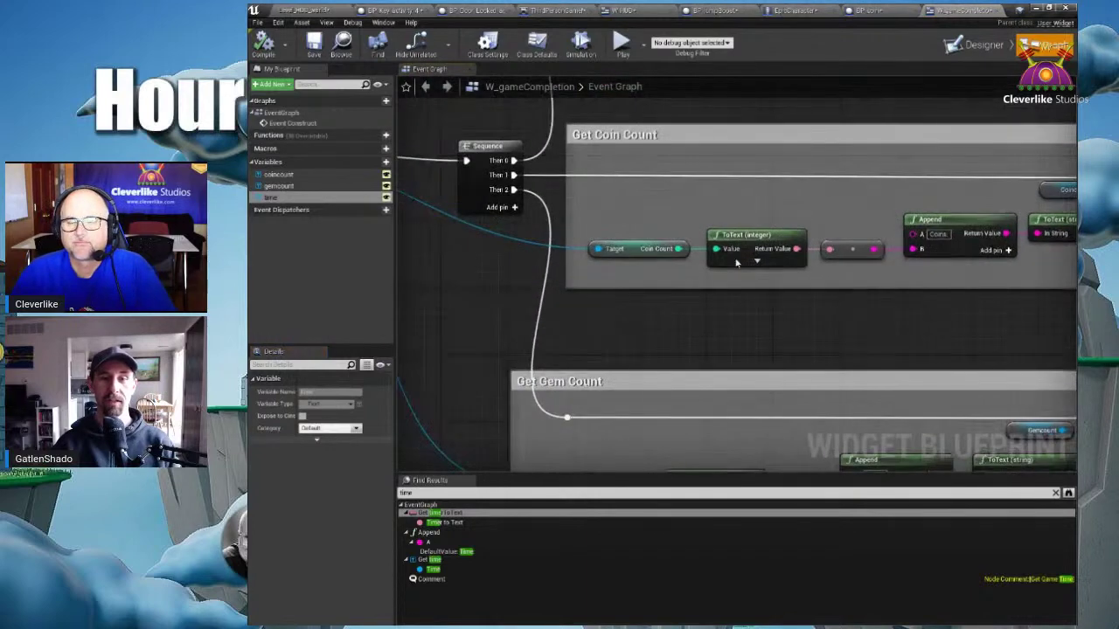
pyautogui.click(636, 254)
pyautogui.moveTo(632, 250); pyautogui.dragTo(635, 215, button='right')
pyautogui.click(635, 216)
# - Examine the Get Gem Count group from its Gem Count node through Append and ToText (string) to SetText
pyautogui.moveTo(776, 319); pyautogui.dragTo(563, 171, button='right')
pyautogui.click(712, 399)
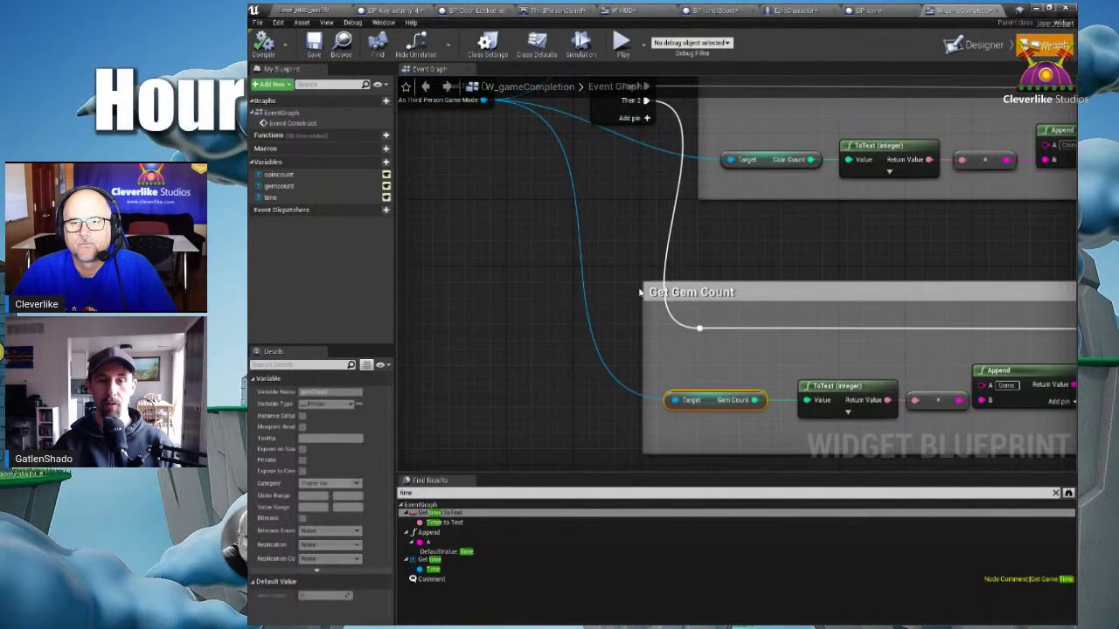
pyautogui.moveTo(632, 283); pyautogui.dragTo(768, 399, button='right')
pyautogui.click(567, 187)
pyautogui.moveTo(983, 355); pyautogui.dragTo(590, 226, button='right')
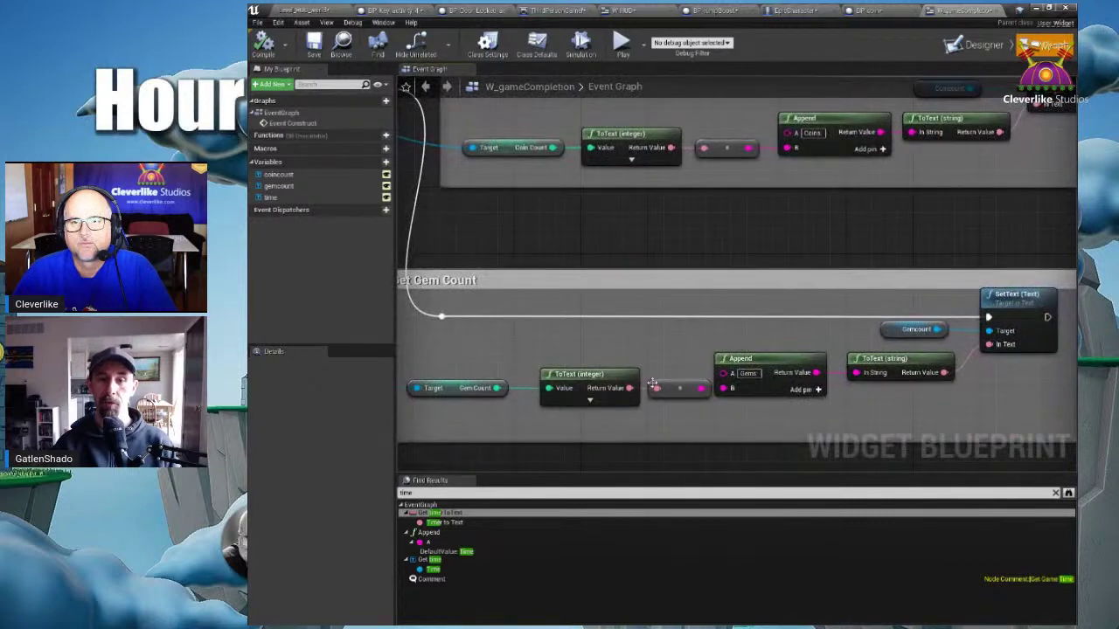
# - Compare the SetText node and its Gemcount target in the Get Gem Count group with the gems text in the widget layout
pyautogui.click(1016, 297)
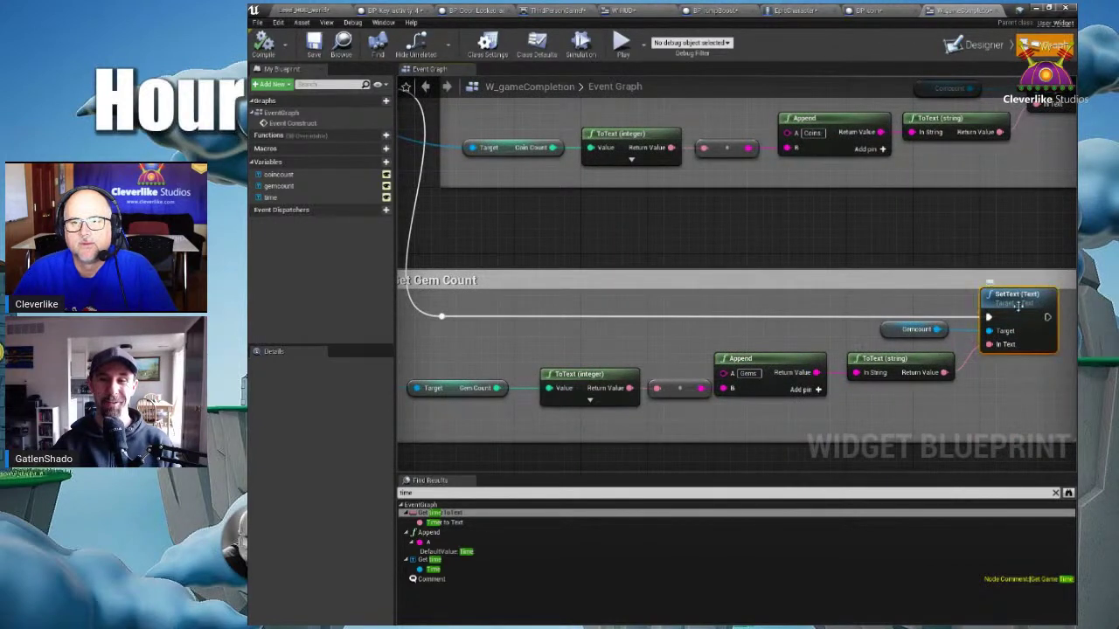
pyautogui.click(895, 331)
pyautogui.moveTo(888, 337); pyautogui.dragTo(887, 334)
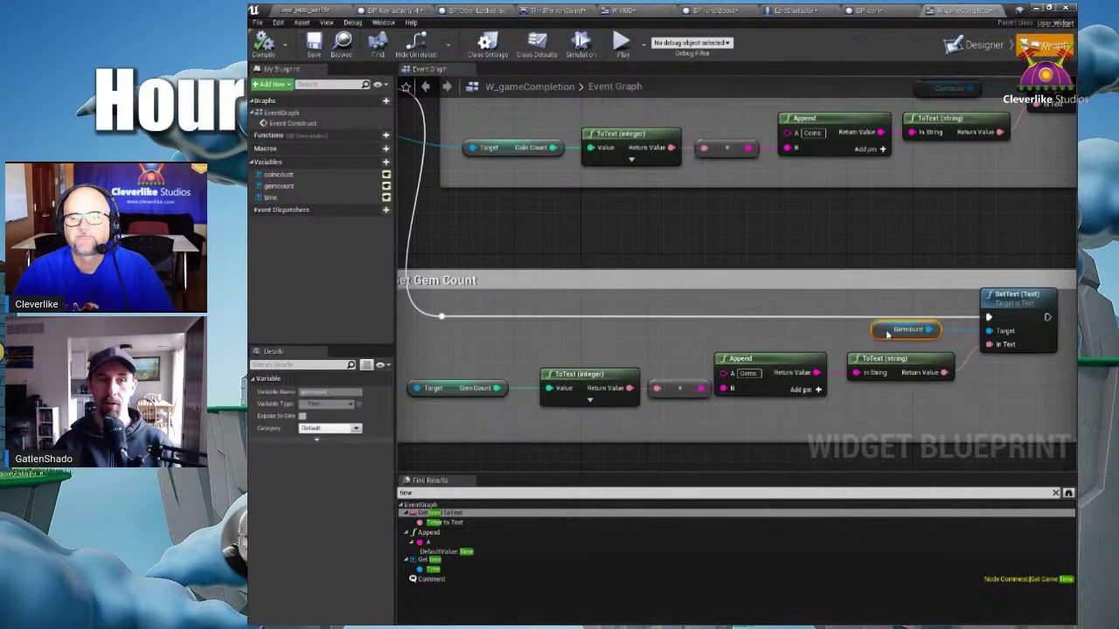
pyautogui.click(981, 44)
pyautogui.click(651, 287)
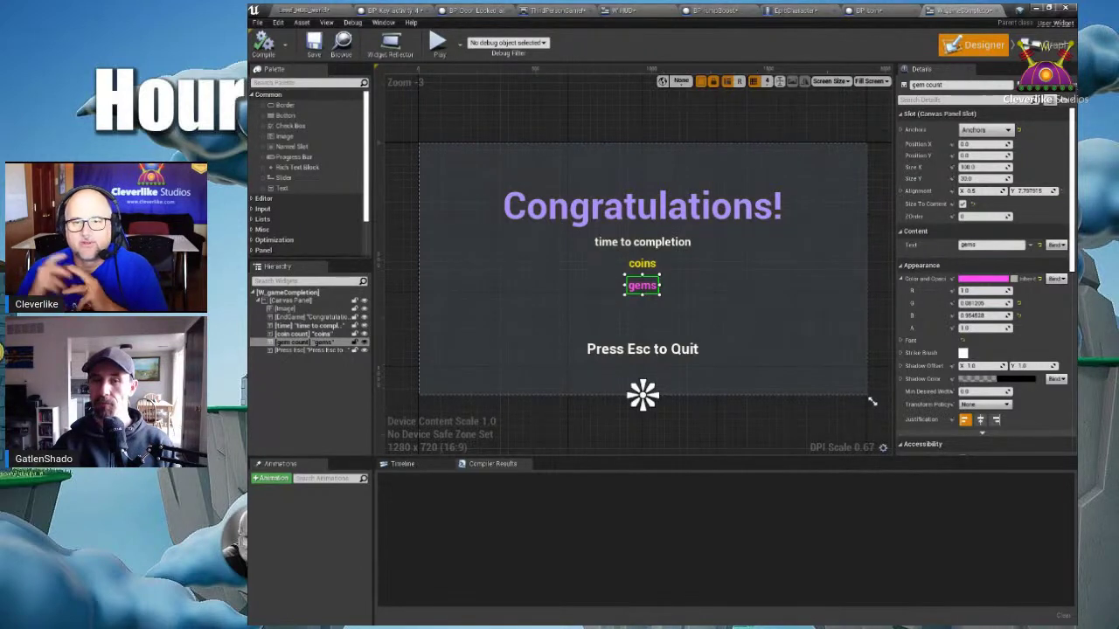
# - Return to the event graph and examine the Get Coin Count and Get Gem Count groups side by side
pyautogui.click(1046, 47)
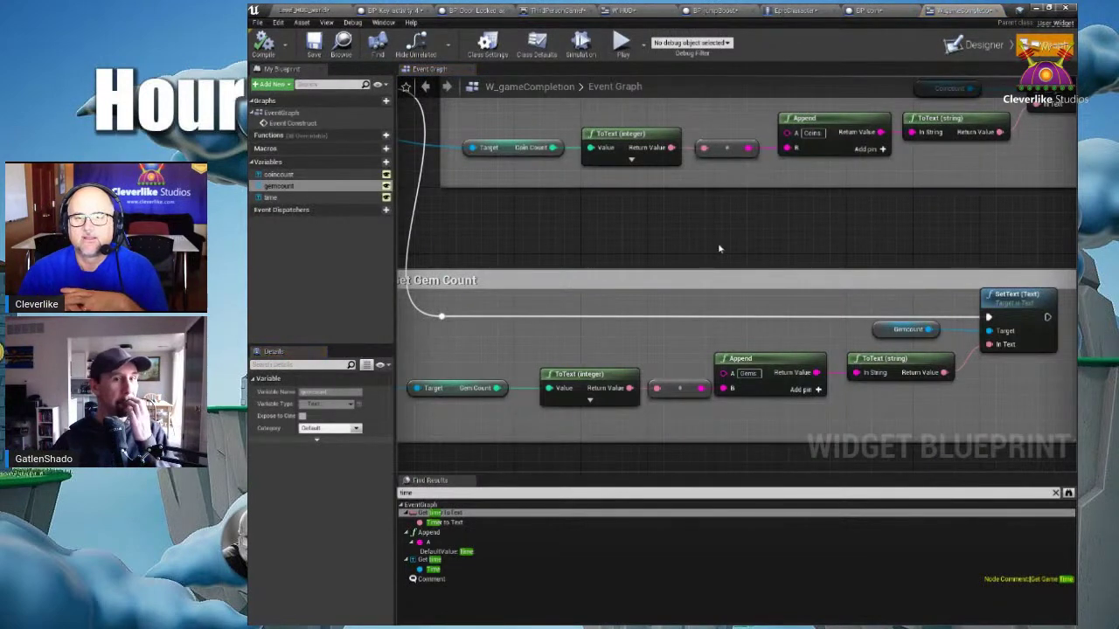
pyautogui.moveTo(744, 247)
pyautogui.mouseDown(button='right')
pyautogui.moveTo(726, 257)
pyautogui.moveTo(739, 258)
pyautogui.mouseUp(button='right')
pyautogui.scroll(-1, 727, 254)
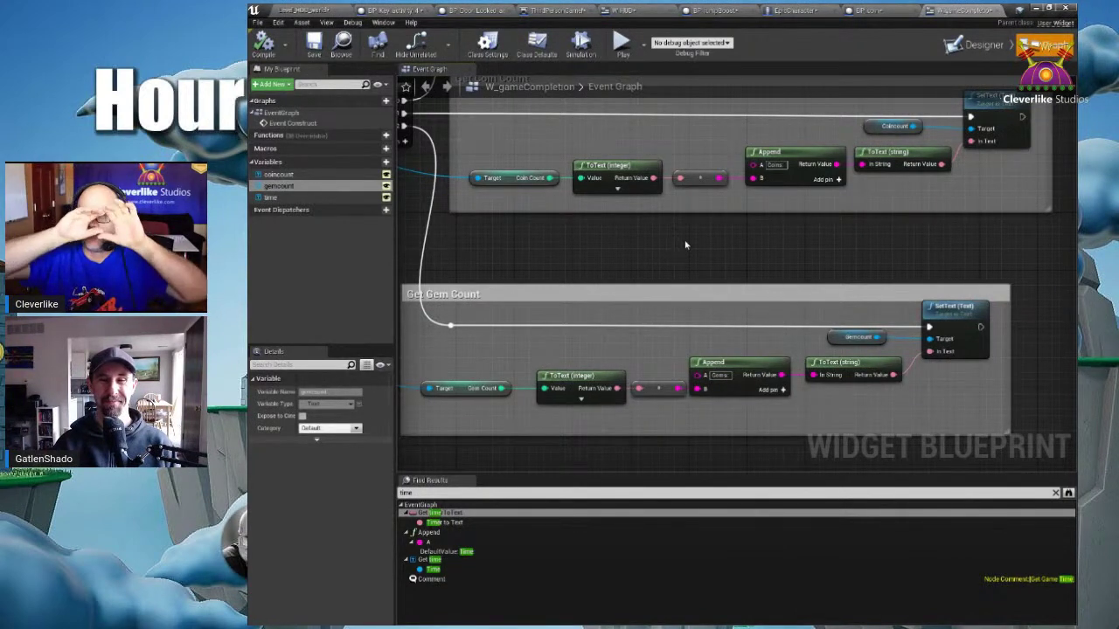
pyautogui.scroll(-1, 696, 234)
pyautogui.moveTo(734, 166); pyautogui.dragTo(732, 296, button='right')
pyautogui.moveTo(603, 279); pyautogui.dragTo(962, 318)
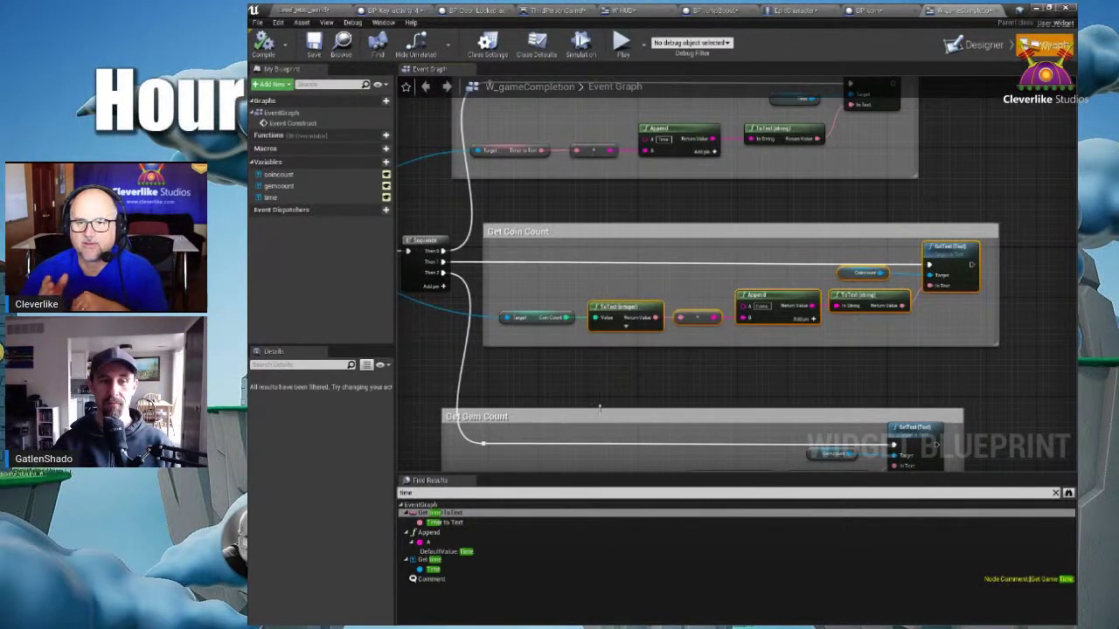
pyautogui.moveTo(591, 420); pyautogui.dragTo(638, 409)
pyautogui.moveTo(663, 383); pyautogui.dragTo(648, 287, button='right')
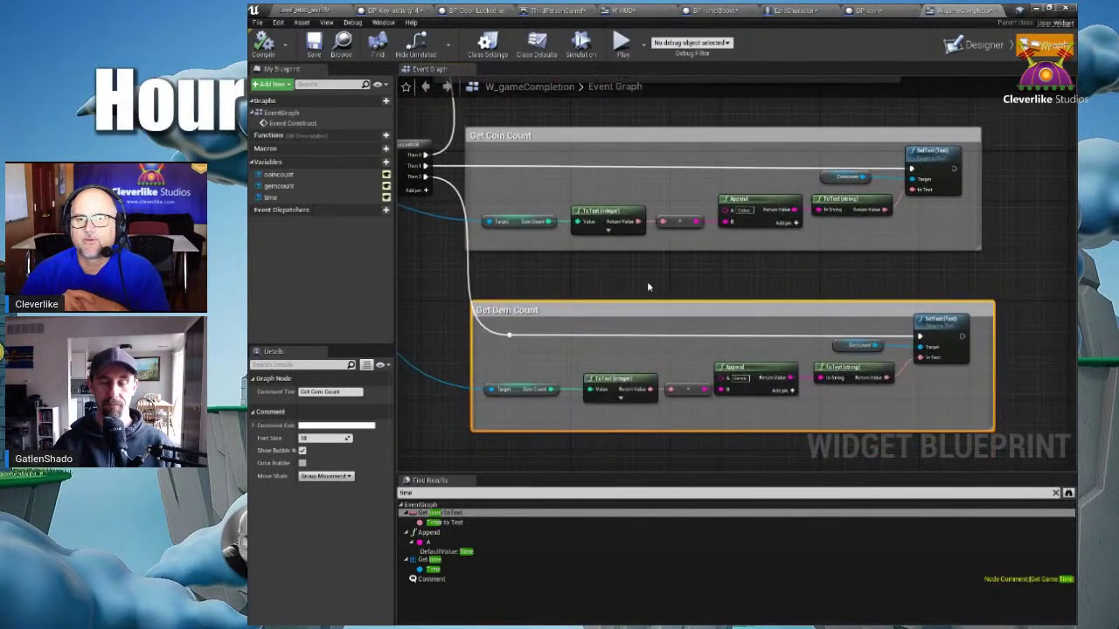
pyautogui.click(648, 286)
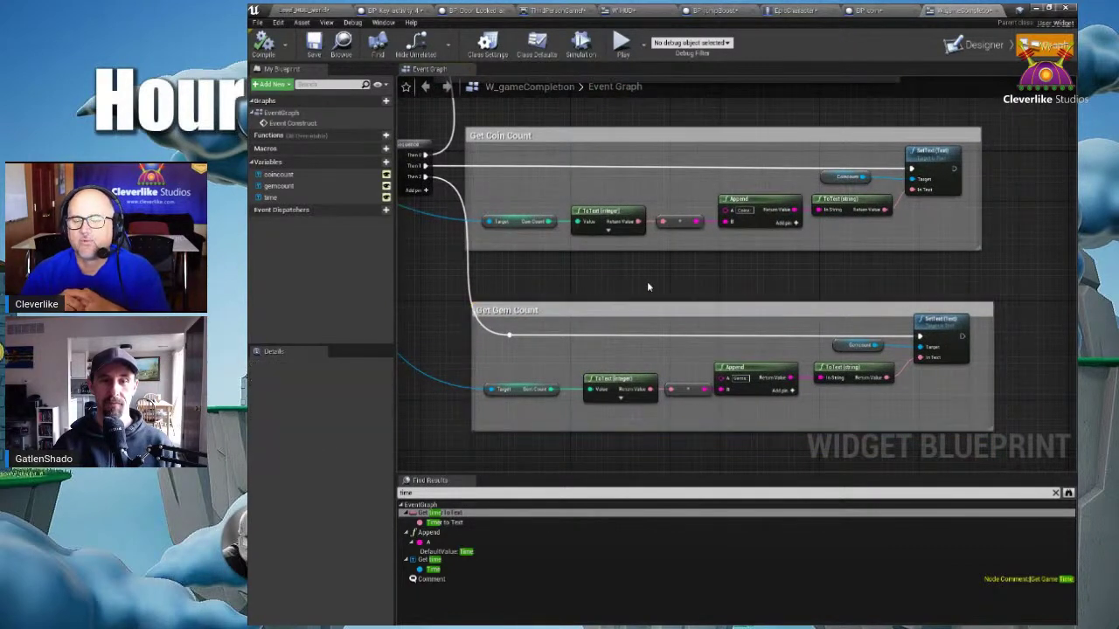
# - Match each Get Coin Count node with its counterpart in Get Gem Count, from ToText (integer) through Append to SetText
pyautogui.moveTo(617, 252); pyautogui.dragTo(633, 374)
pyautogui.moveTo(681, 232); pyautogui.dragTo(689, 365)
pyautogui.moveTo(751, 241); pyautogui.dragTo(767, 359)
pyautogui.moveTo(826, 225)
pyautogui.mouseDown()
pyautogui.moveTo(813, 359)
pyautogui.moveTo(986, 171)
pyautogui.moveTo(861, 173)
pyautogui.moveTo(975, 191)
pyautogui.moveTo(1040, 293)
pyautogui.moveTo(972, 344)
pyautogui.mouseUp()
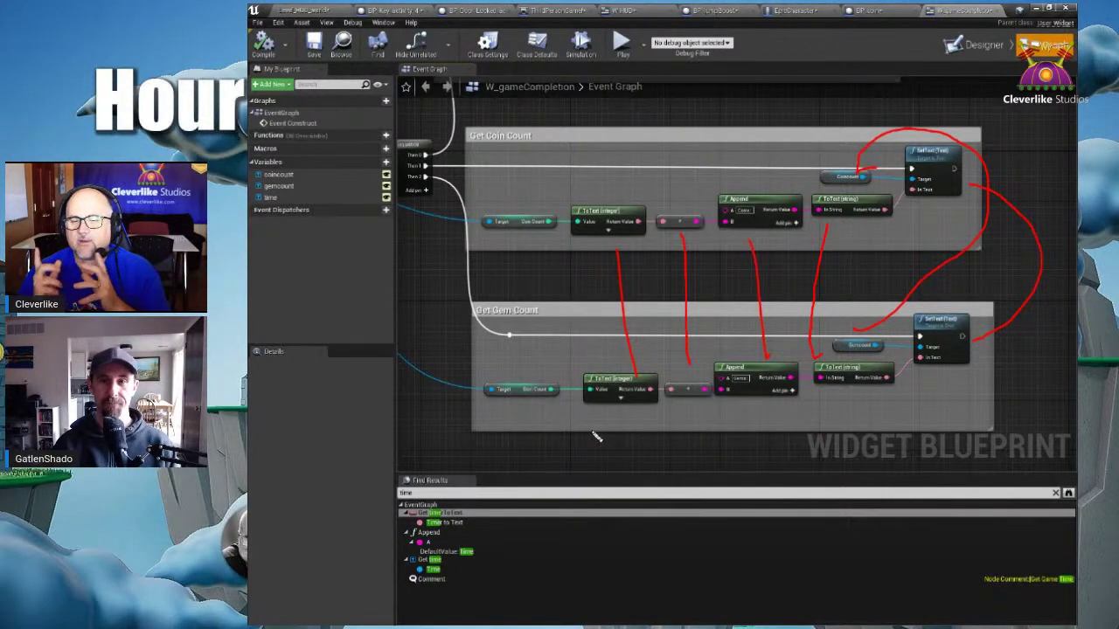
pyautogui.press('Escape')
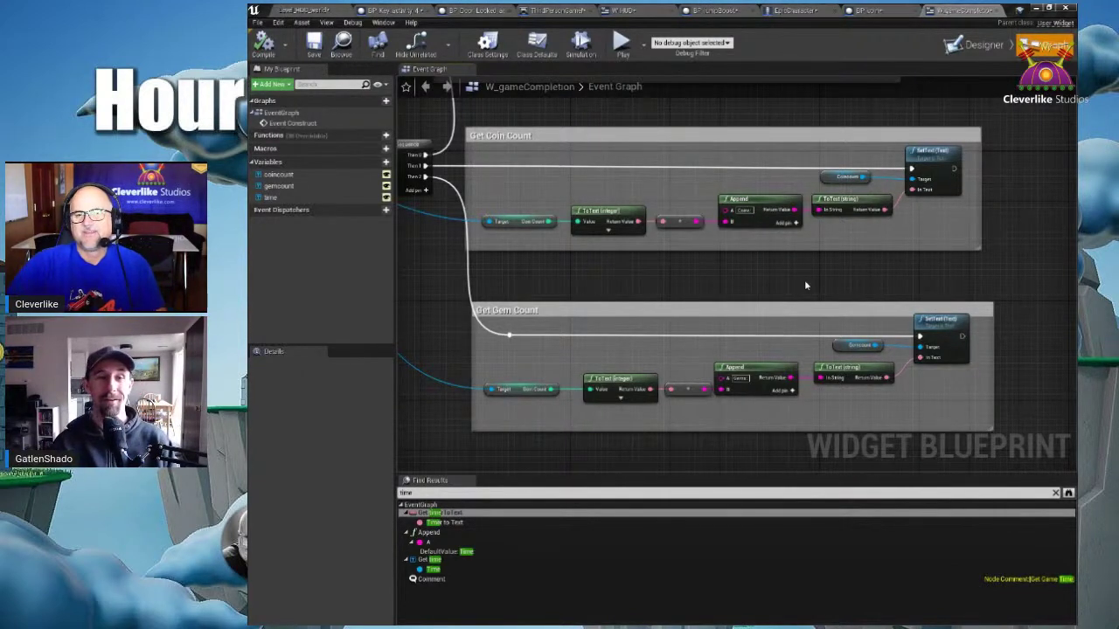
# - Review the Get Game Time group and the graph's three Sequence branches, then look at the Congratulations layout again
pyautogui.moveTo(649, 287); pyautogui.dragTo(649, 344, button='right')
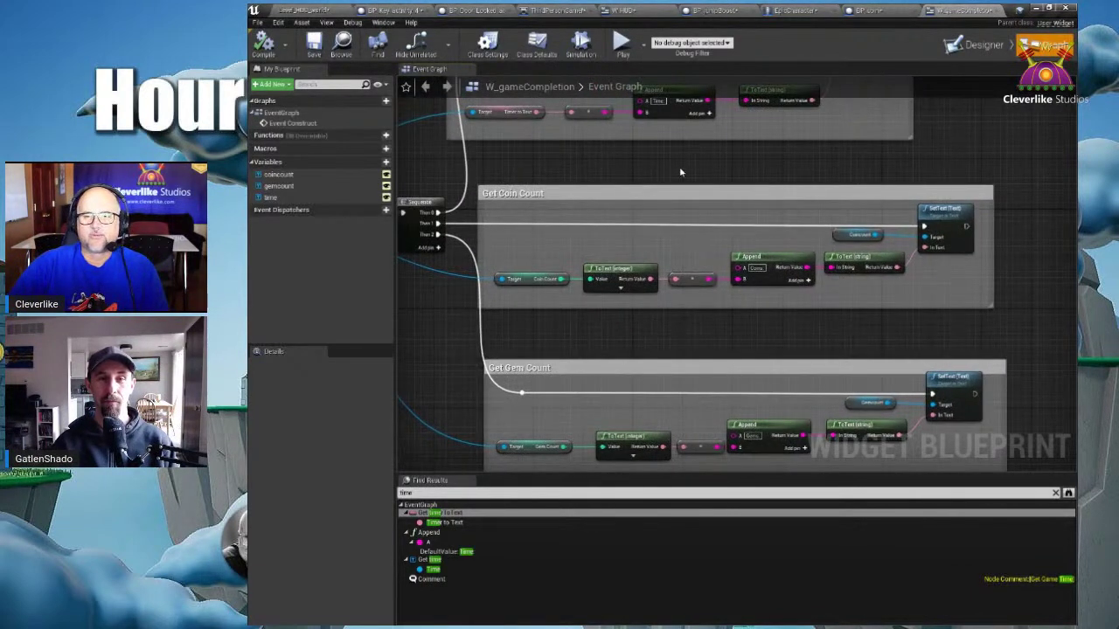
pyautogui.moveTo(680, 172); pyautogui.dragTo(669, 248, button='right')
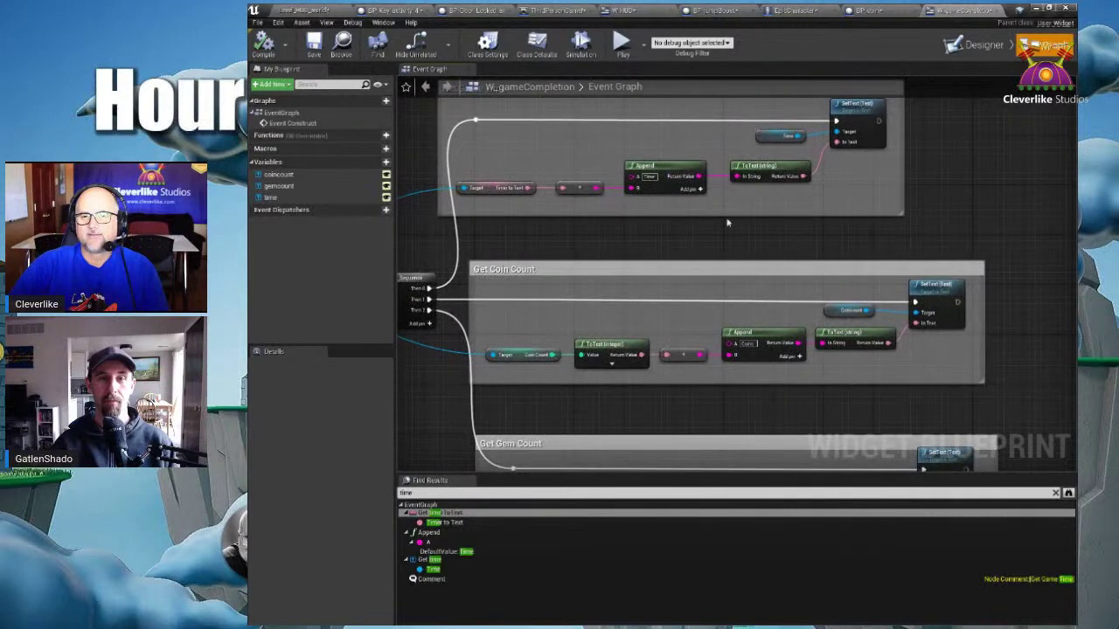
pyautogui.moveTo(726, 222); pyautogui.dragTo(726, 279, button='right')
pyautogui.moveTo(664, 129); pyautogui.dragTo(702, 122)
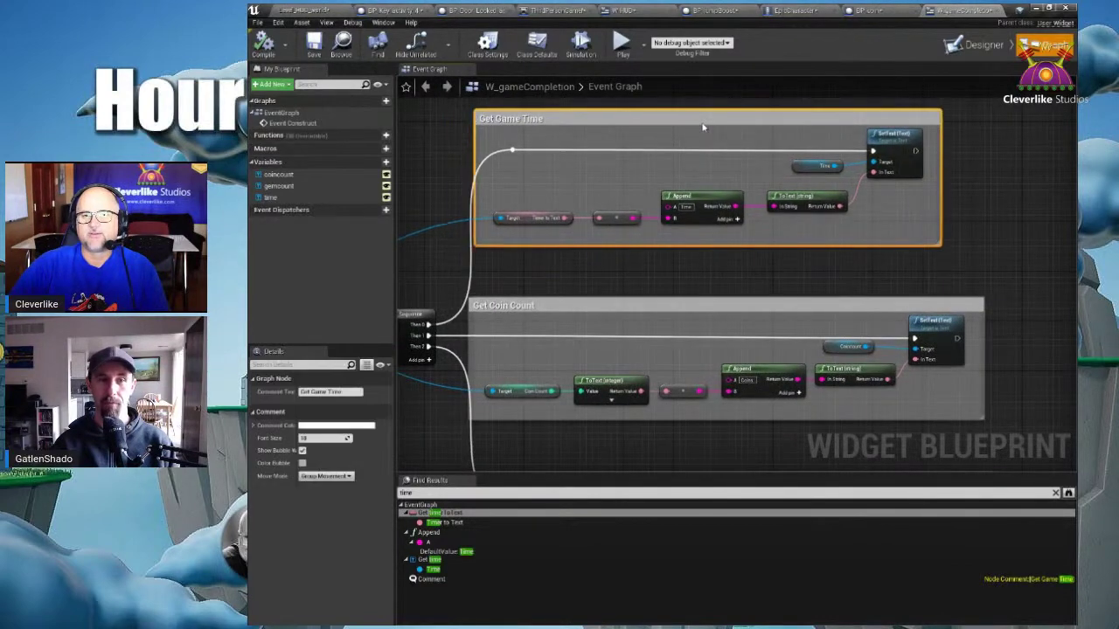
pyautogui.moveTo(670, 293); pyautogui.dragTo(806, 198, button='right')
pyautogui.scroll(-3, 805, 198)
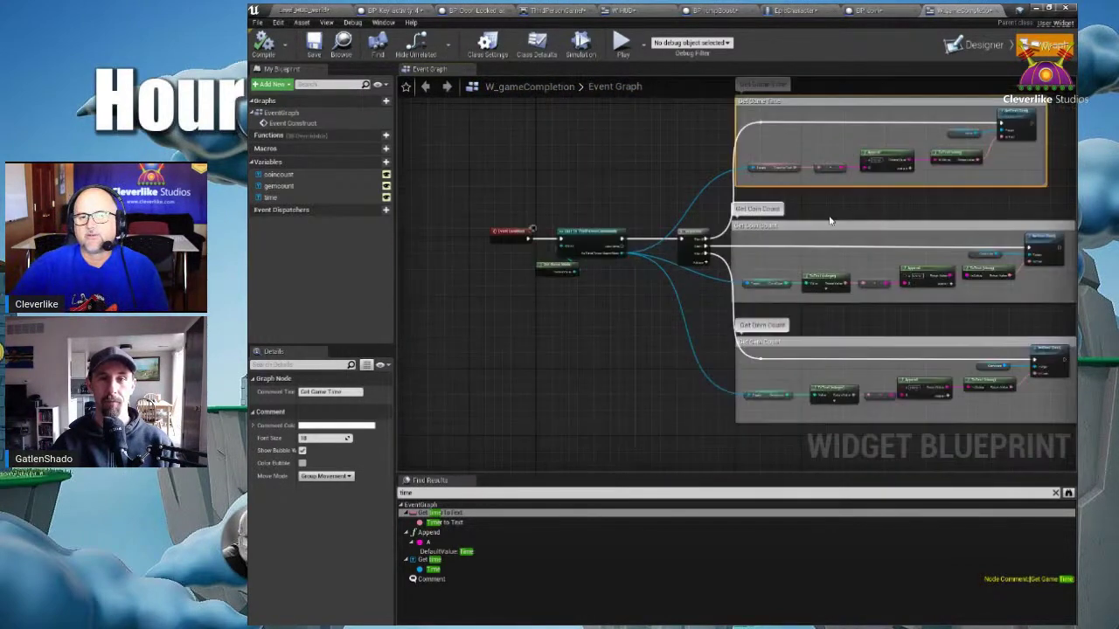
pyautogui.click(975, 46)
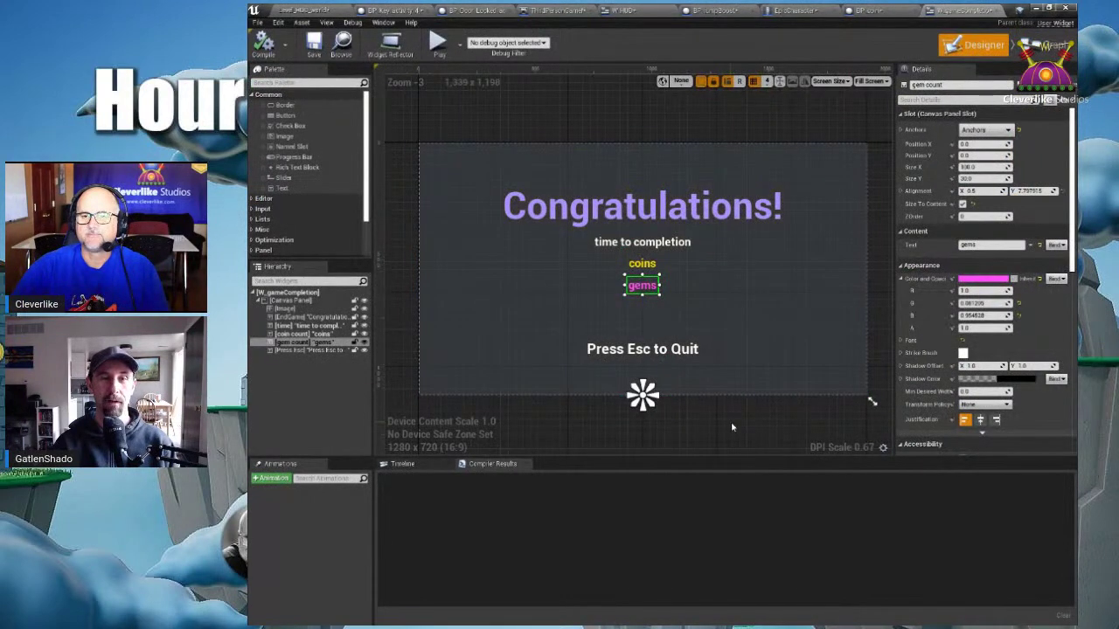
pyautogui.click(626, 97)
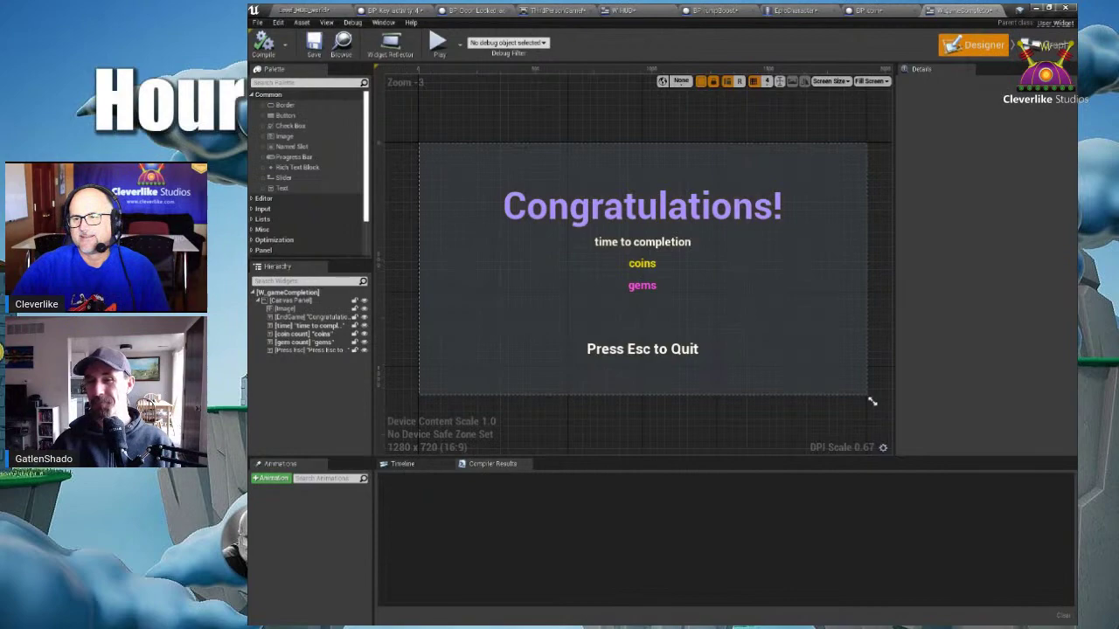
# - Switch to the main level, play it in full screen, and inspect the Coins and Gems counters in the HUD
pyautogui.click(316, 10)
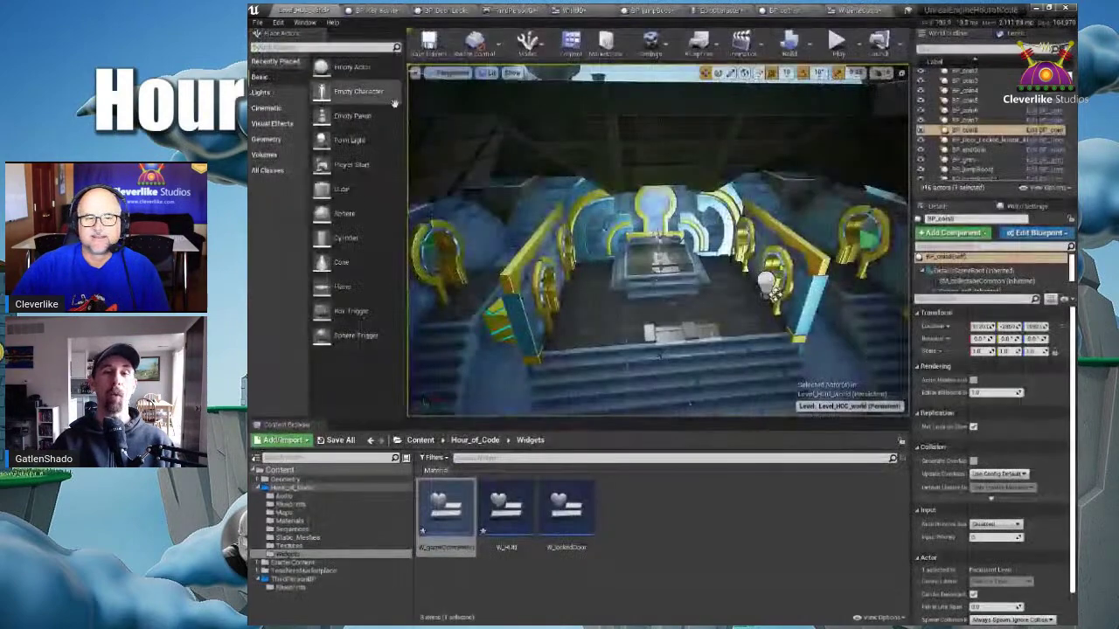
pyautogui.press('f')
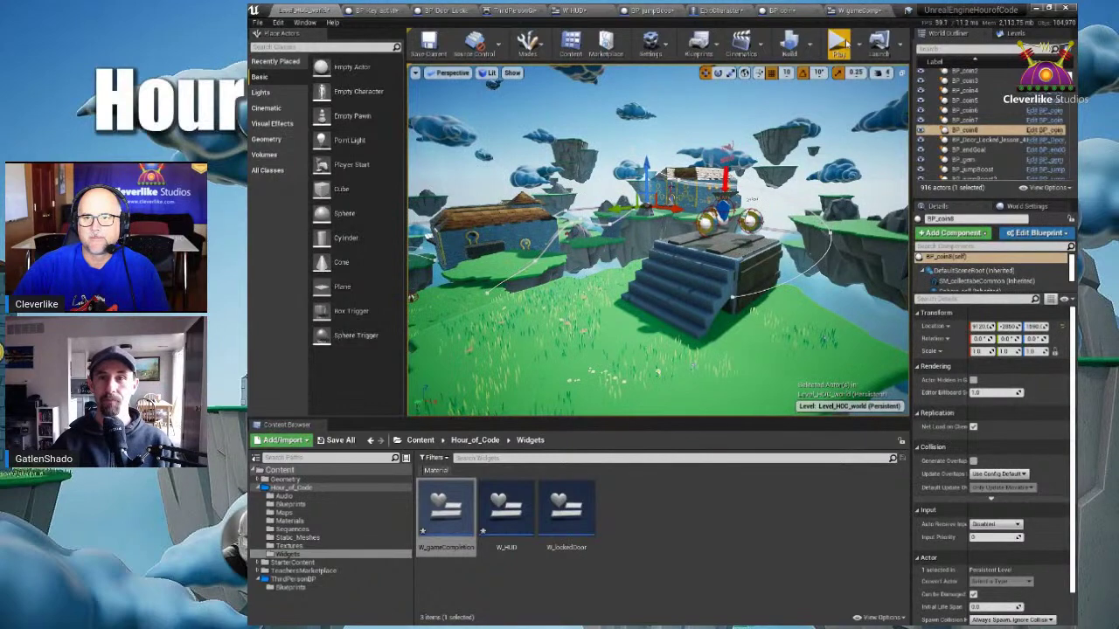
pyautogui.moveTo(695, 201); pyautogui.dragTo(695, 224, button='right')
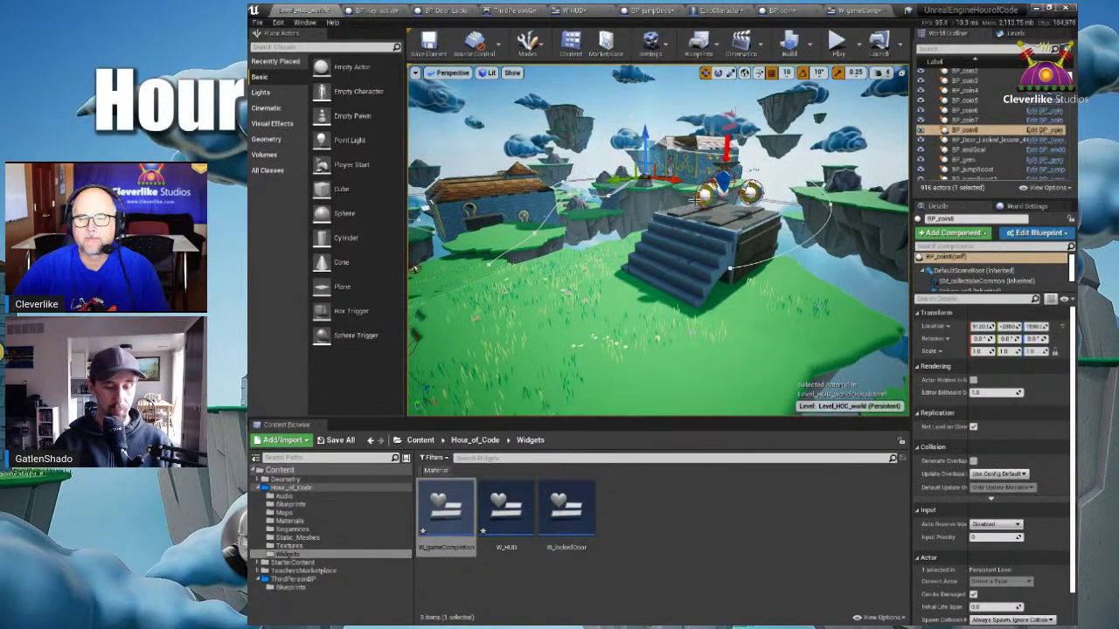
pyautogui.press('1')
pyautogui.click(837, 43)
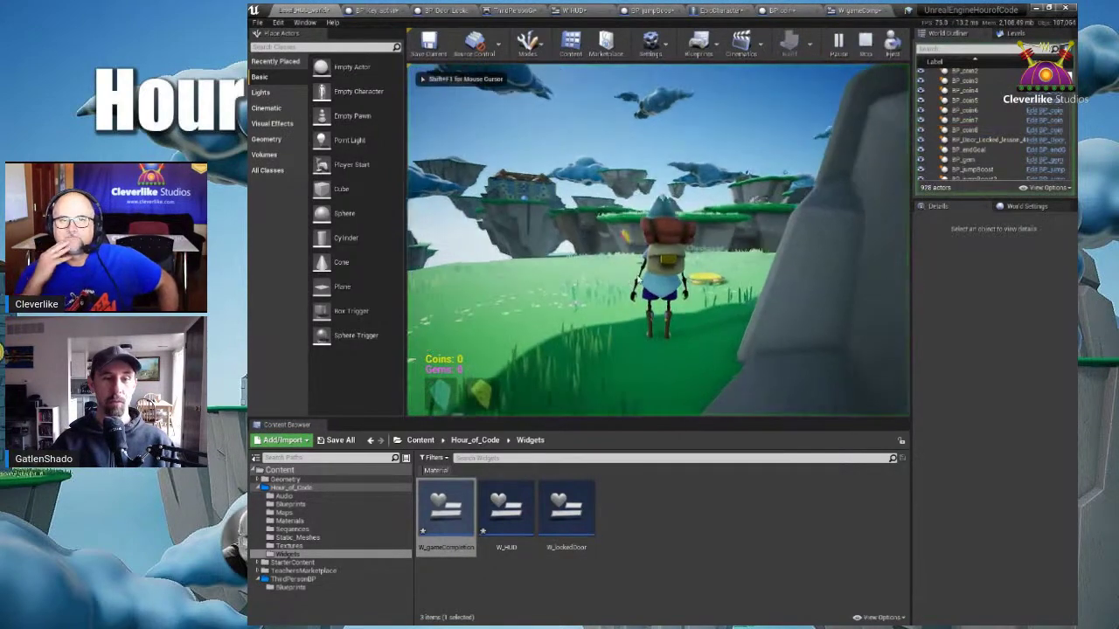
pyautogui.press('F11')
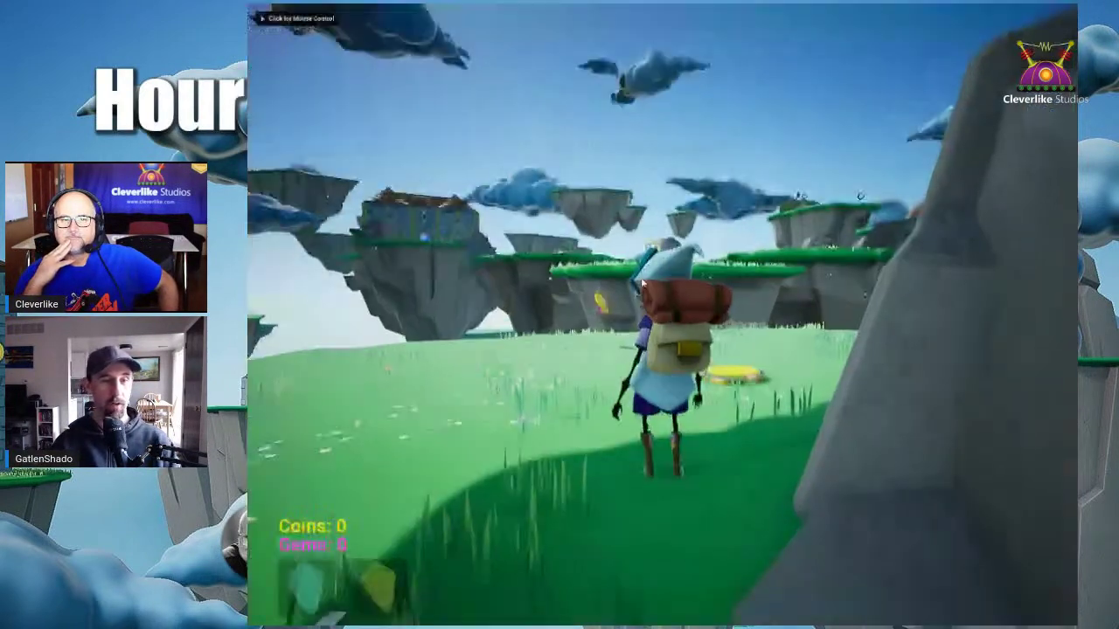
pyautogui.moveTo(295, 517); pyautogui.dragTo(329, 511)
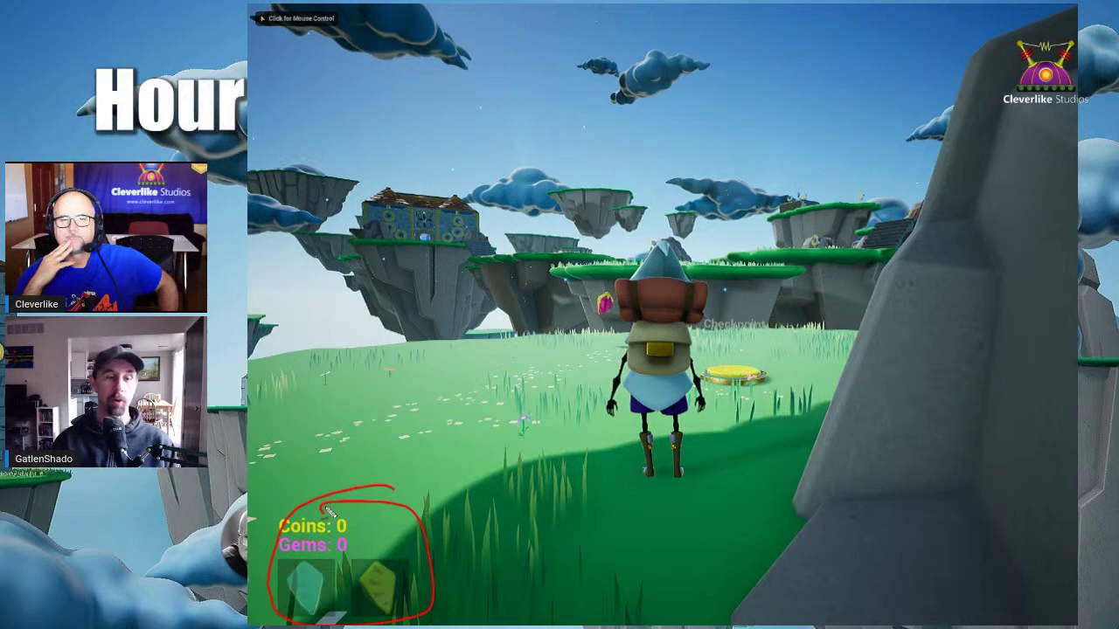
pyautogui.click(459, 502)
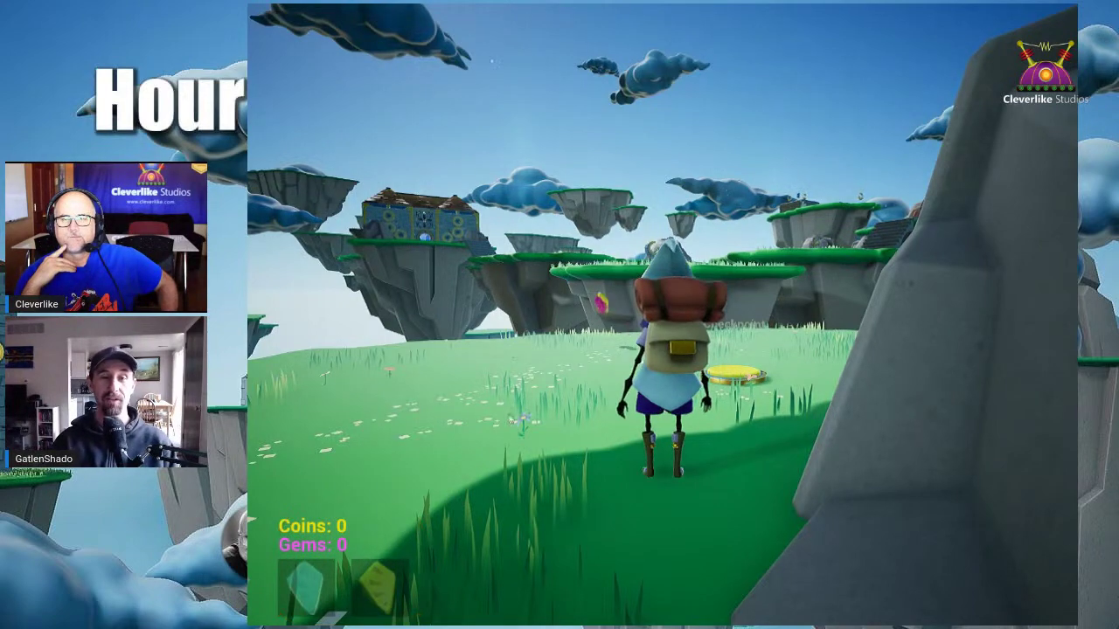
# - Run the character over the checkpoint, pick up the yellow boost and jump to the next island's coin
pyautogui.press('w')
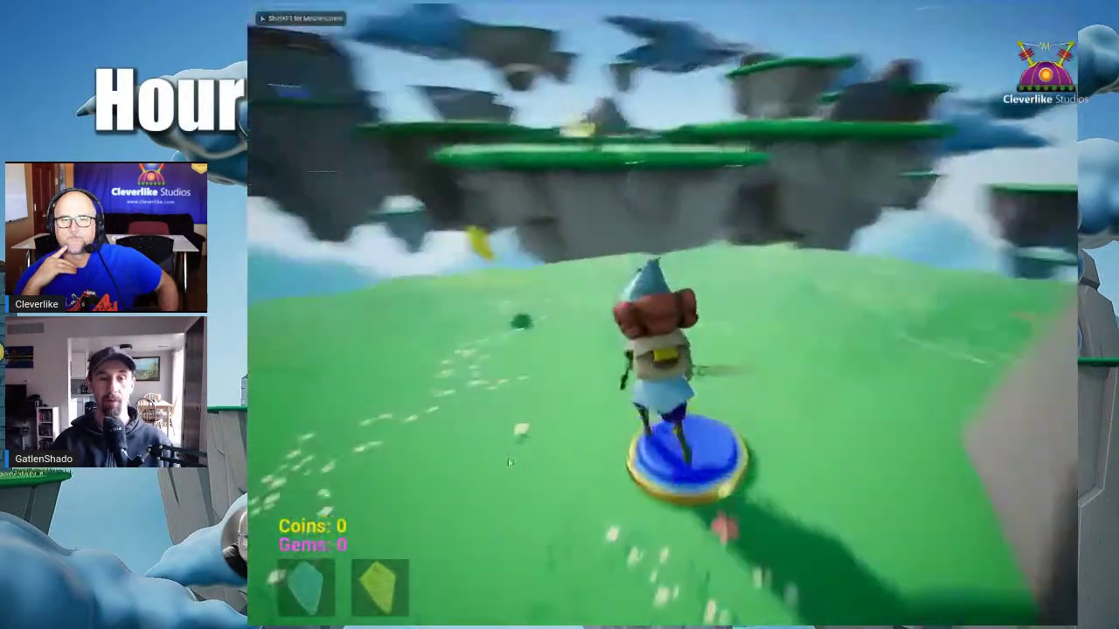
pyautogui.press('a')
pyautogui.press('d')
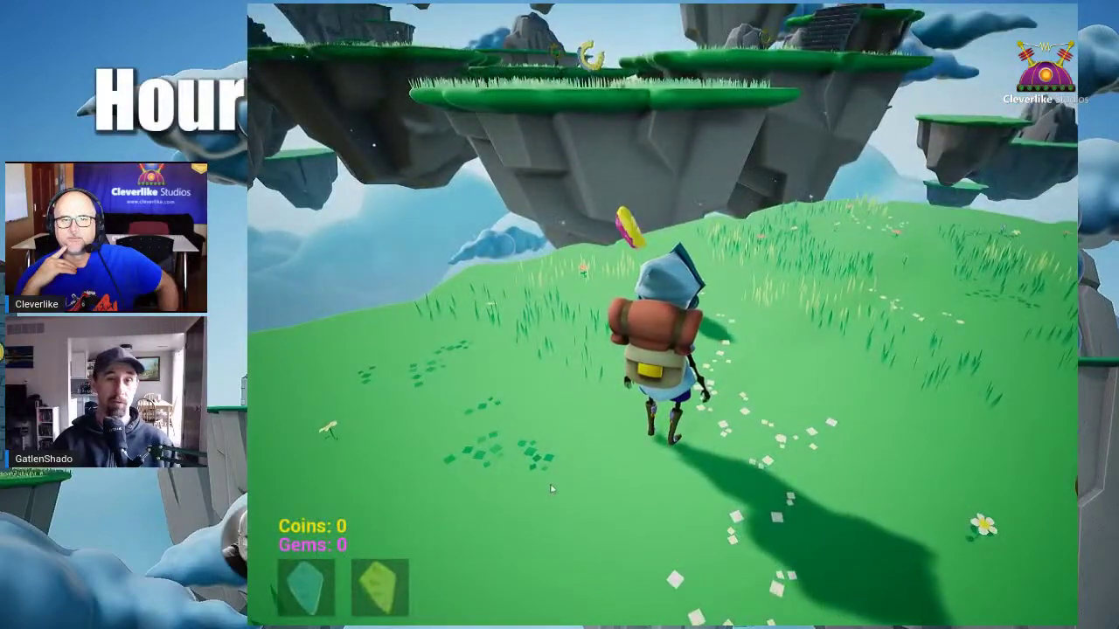
pyautogui.press('w')
pyautogui.press('space')
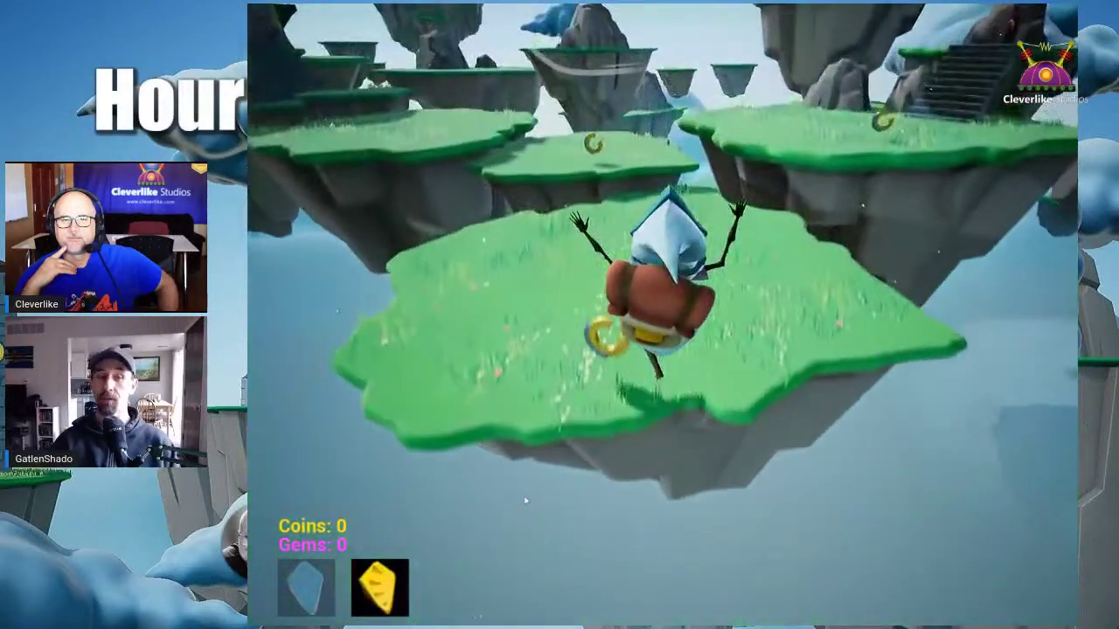
pyautogui.press('a')
pyautogui.press('w')
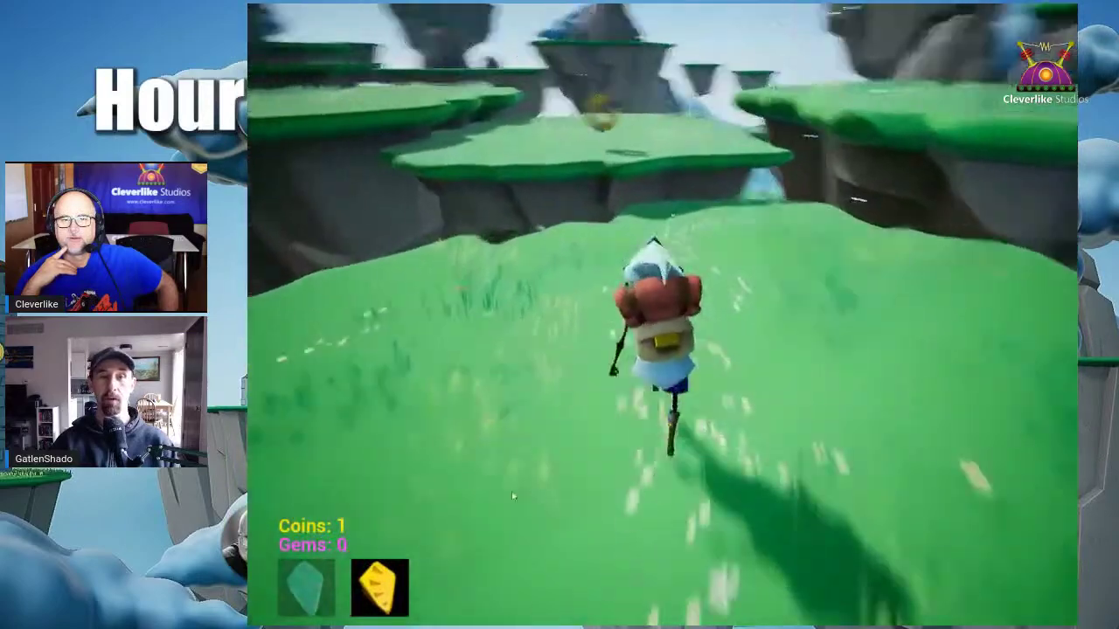
# - Cross the islands and the long staircase, collecting coins and using a second boost to jump toward the stepped block
pyautogui.press('space')
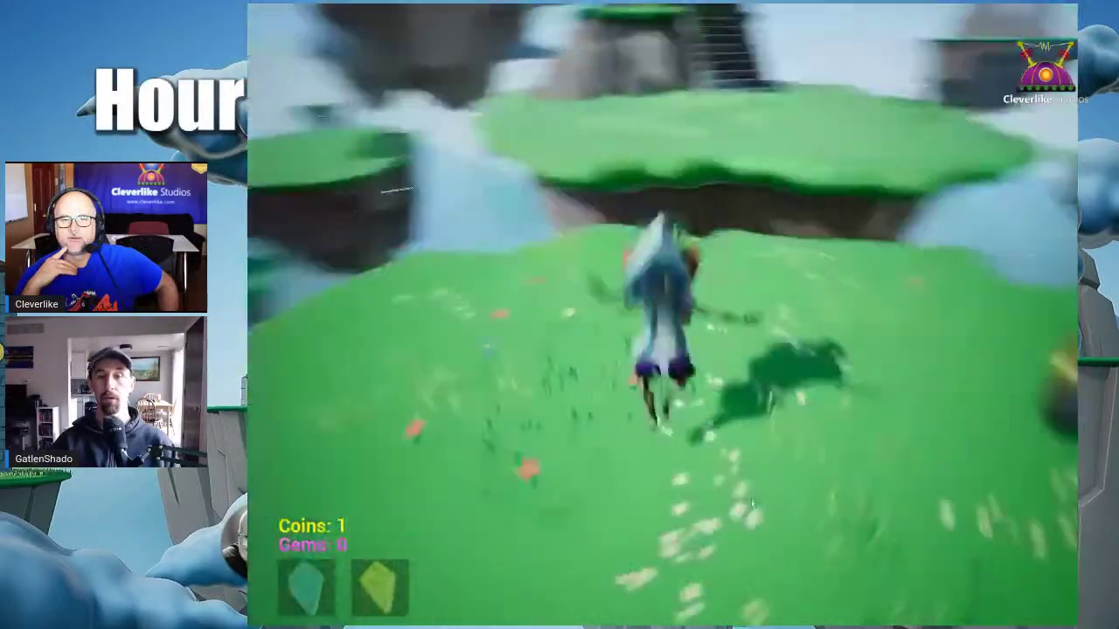
pyautogui.press('w')
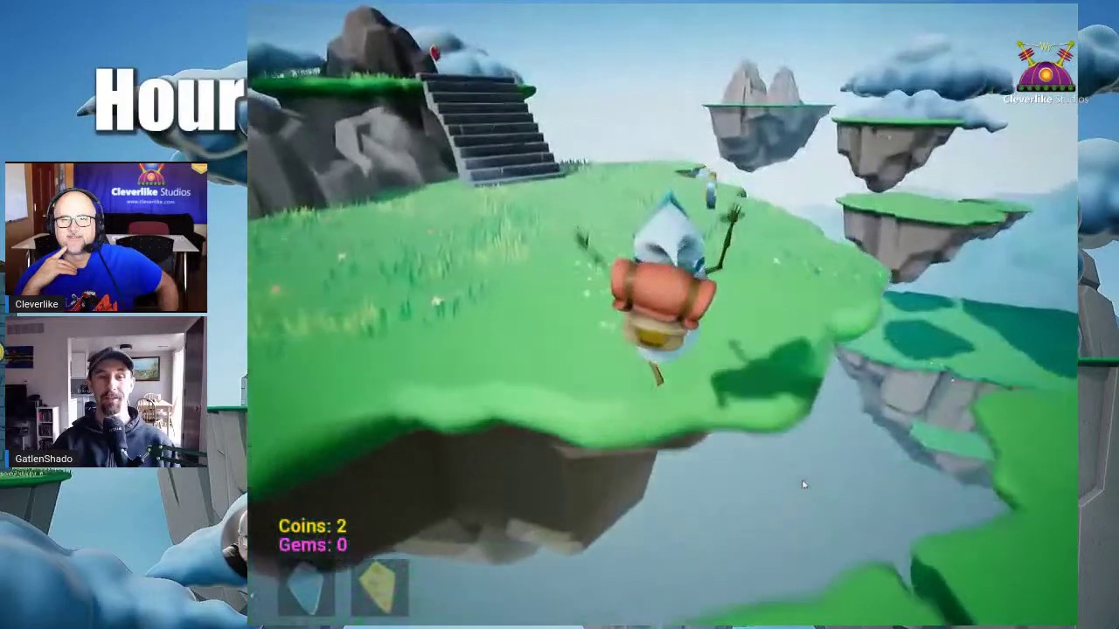
pyautogui.press('w')
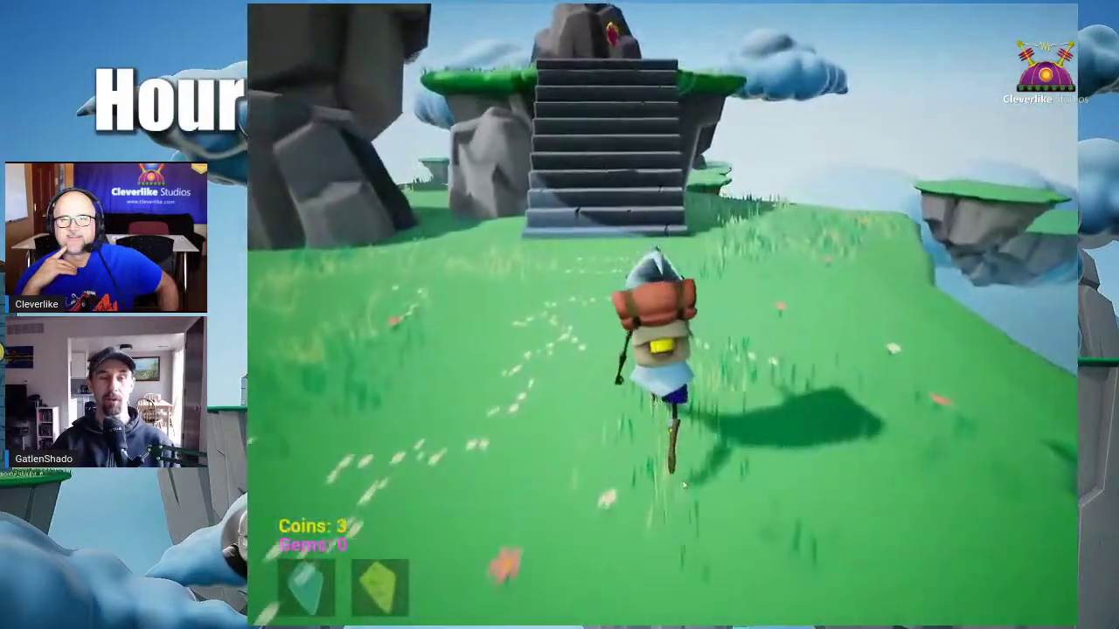
pyautogui.press('w')
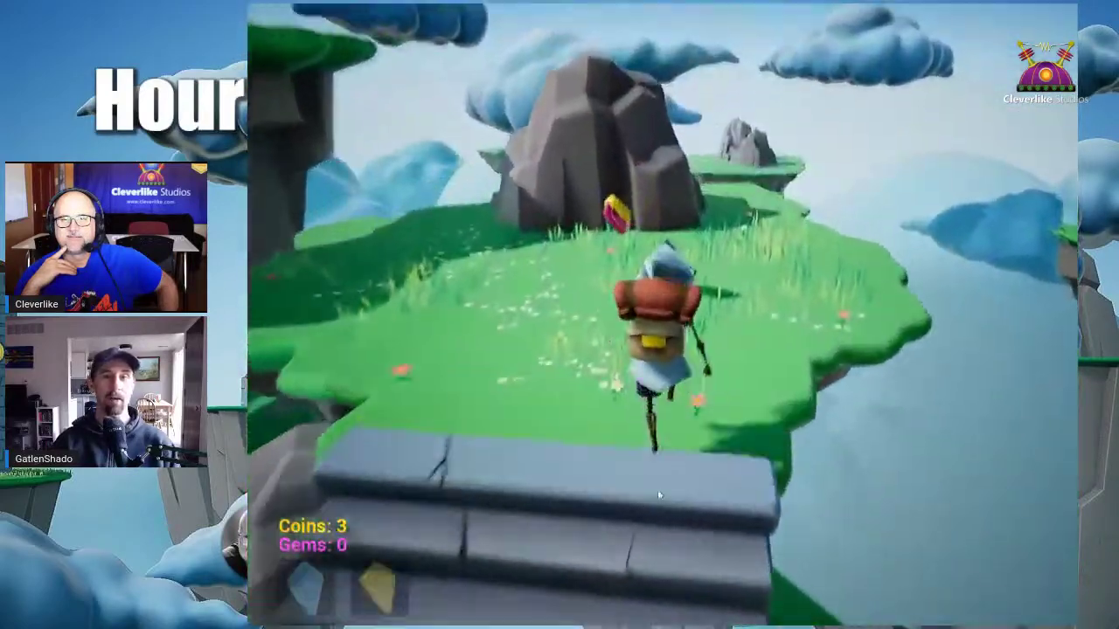
pyautogui.press('w')
pyautogui.press('space')
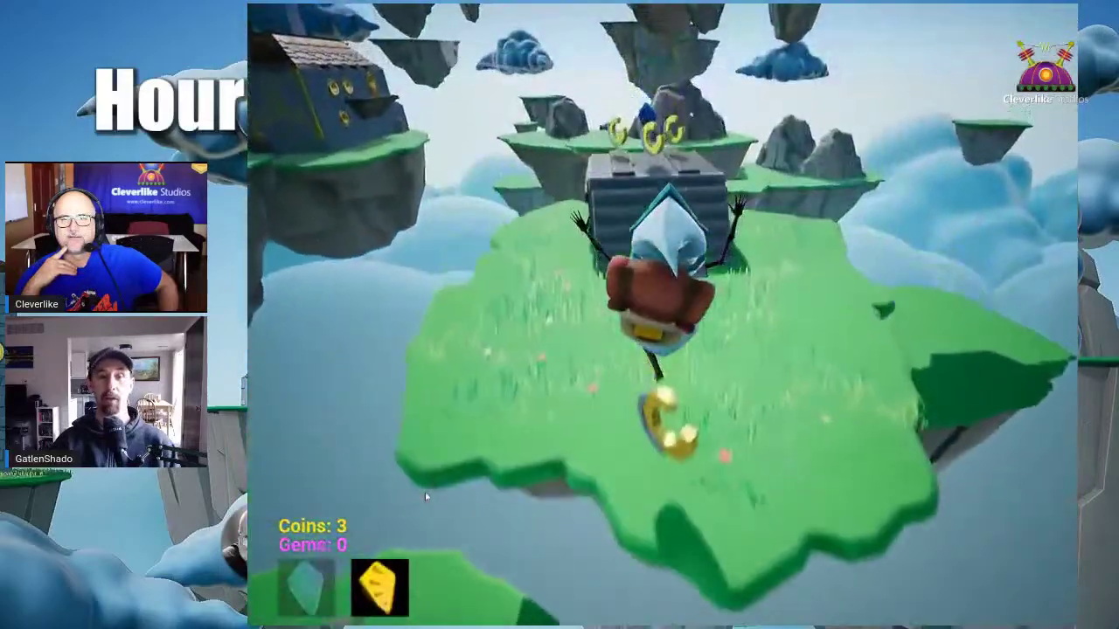
pyautogui.press('w')
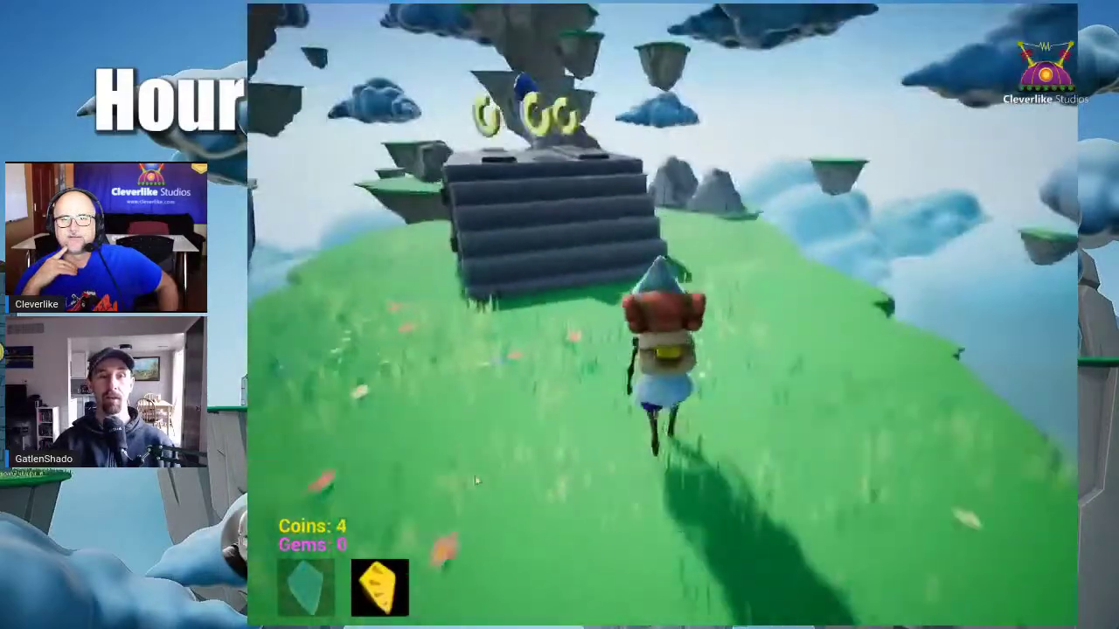
# - Climb the stepped block, collect the coins and blue boost on top, and jump onward
pyautogui.press('w')
pyautogui.press('a')
pyautogui.press('d')
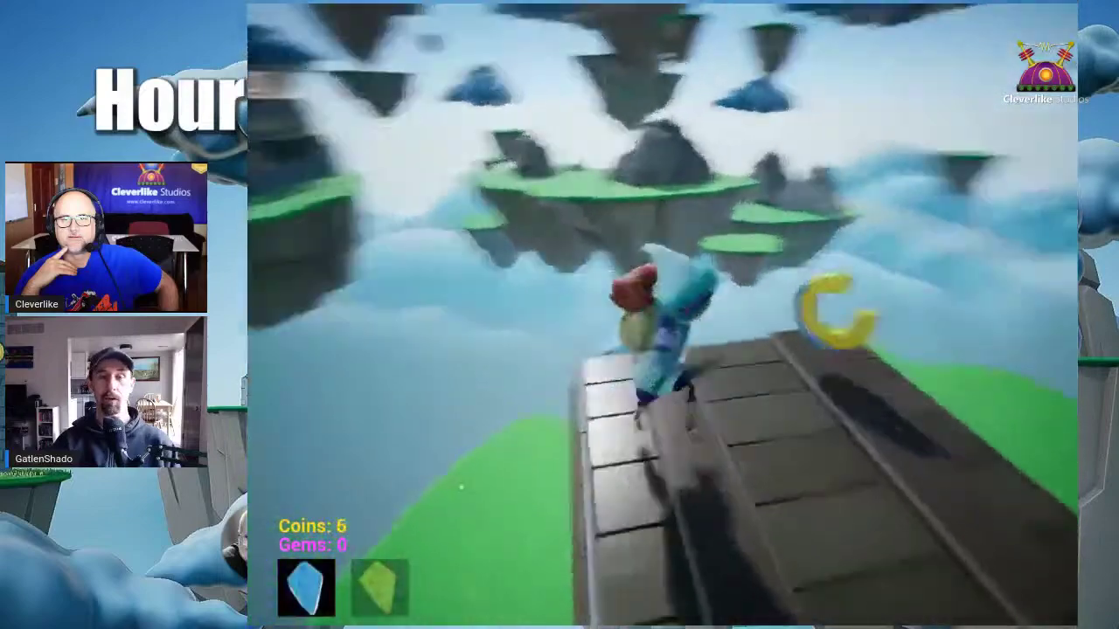
pyautogui.press('w')
pyautogui.press('space')
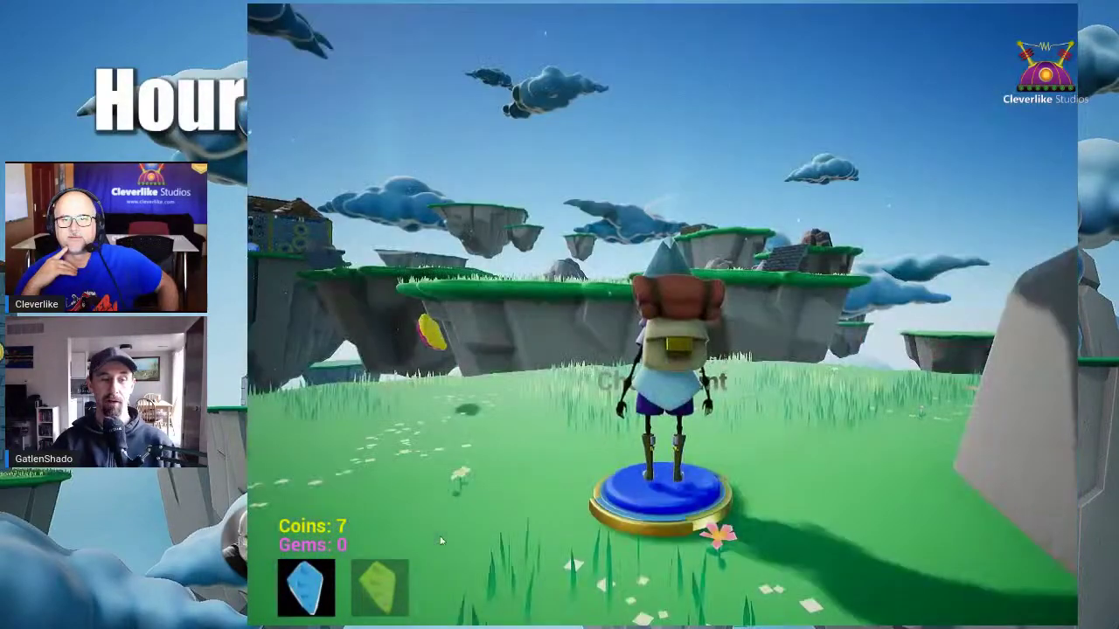
# - Try to leap from the checkpoint island to the islands ahead using the yellow jump boost
pyautogui.press('a')
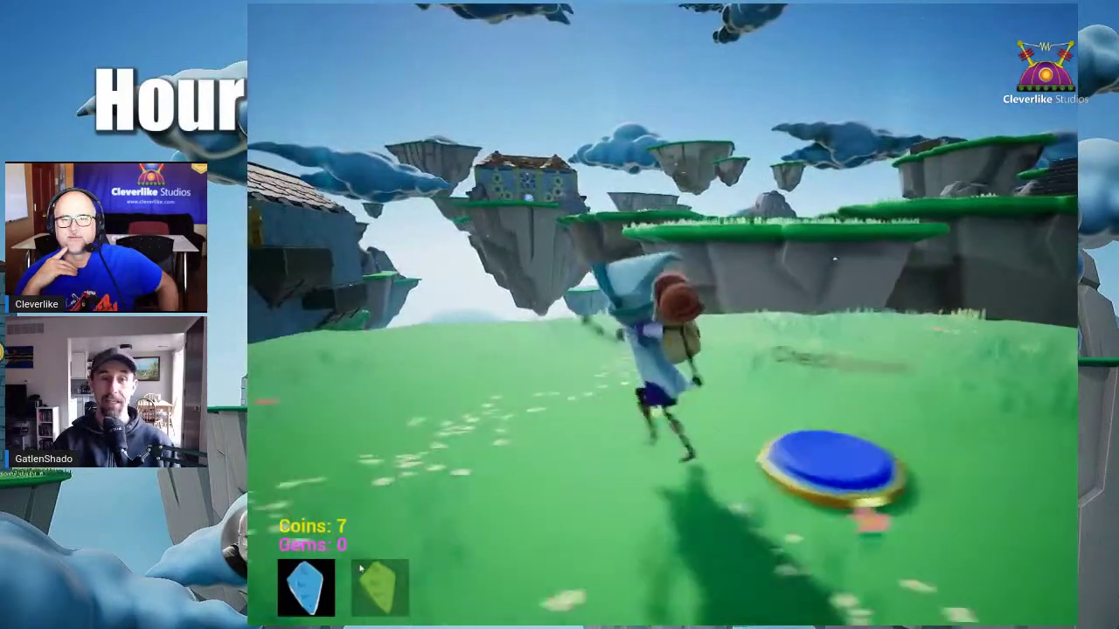
pyautogui.press('w')
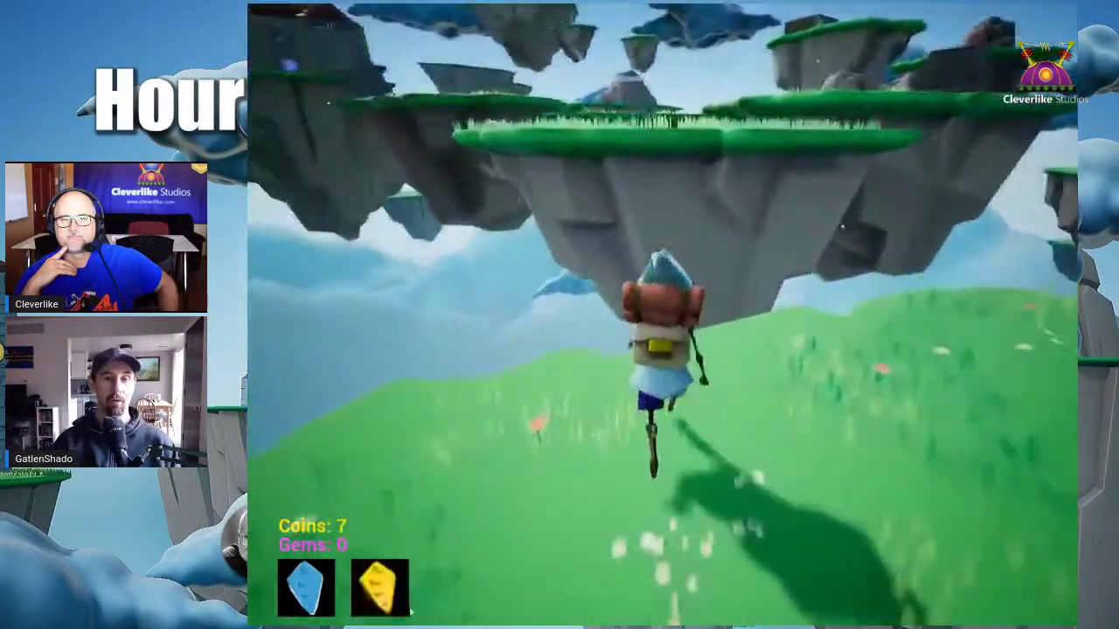
pyautogui.press('space')
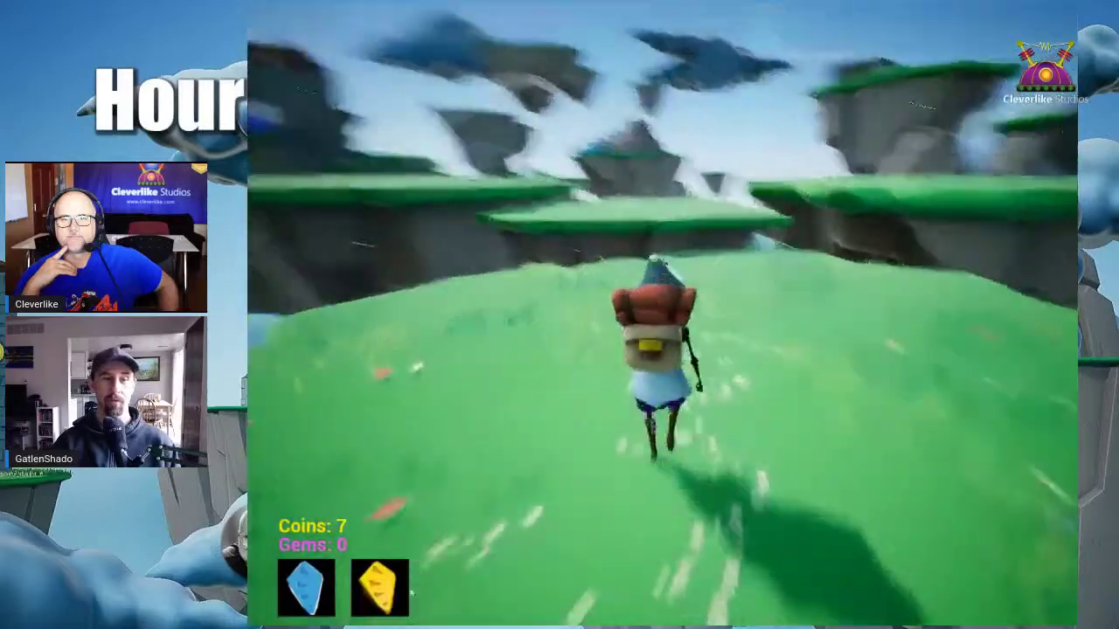
pyautogui.press('space')
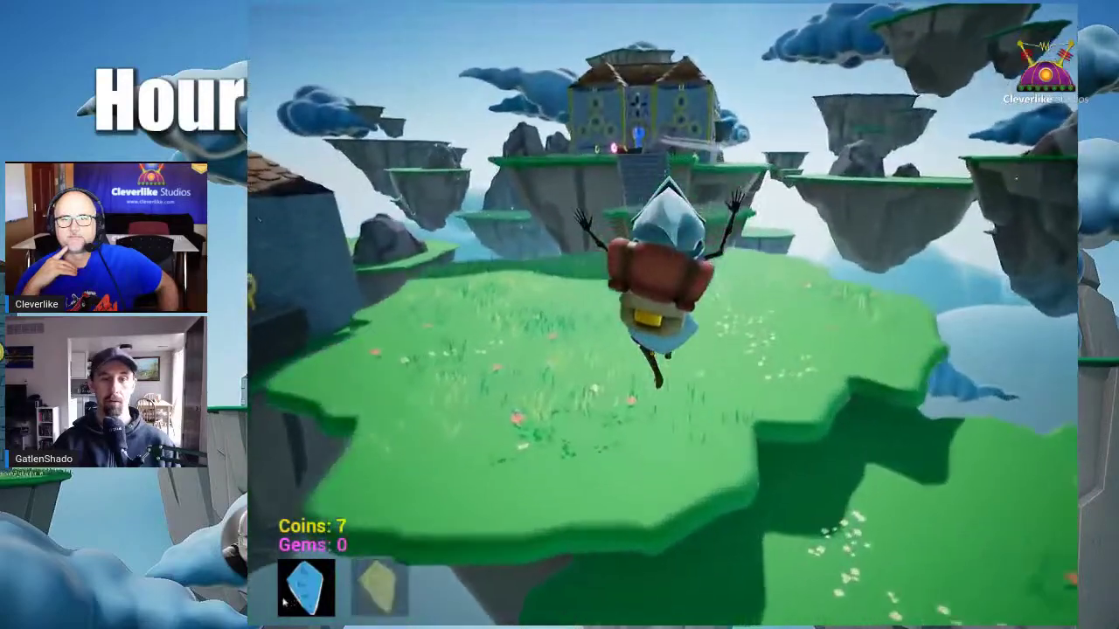
pyautogui.press('space')
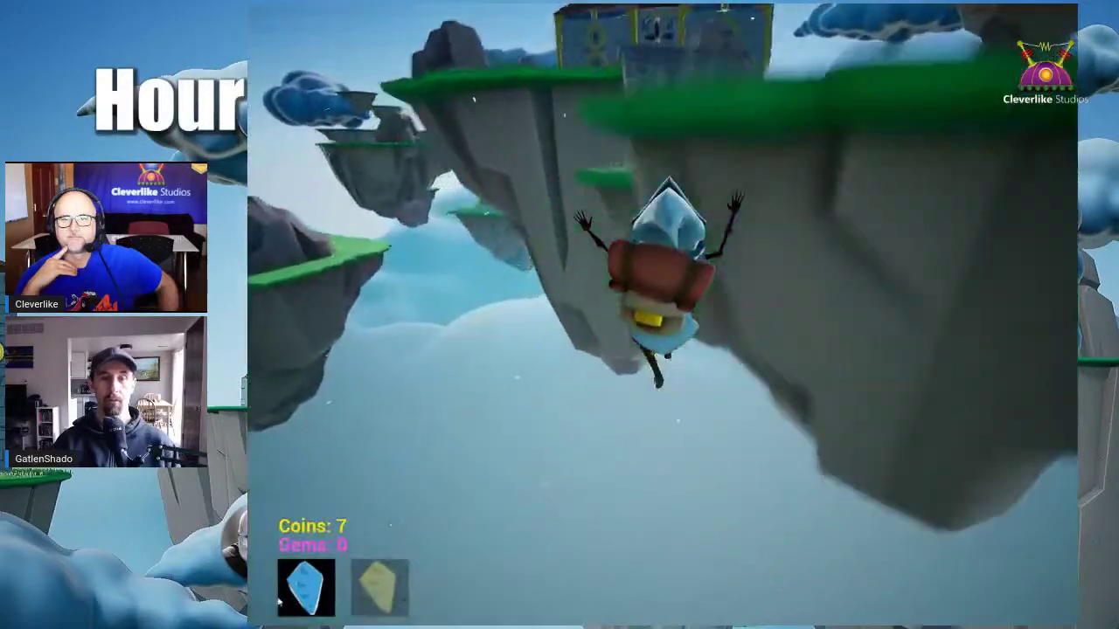
# - Run off the checkpoint island again, boost-jump across the islands, climb the blue staircase and collect the gem
pyautogui.press('w')
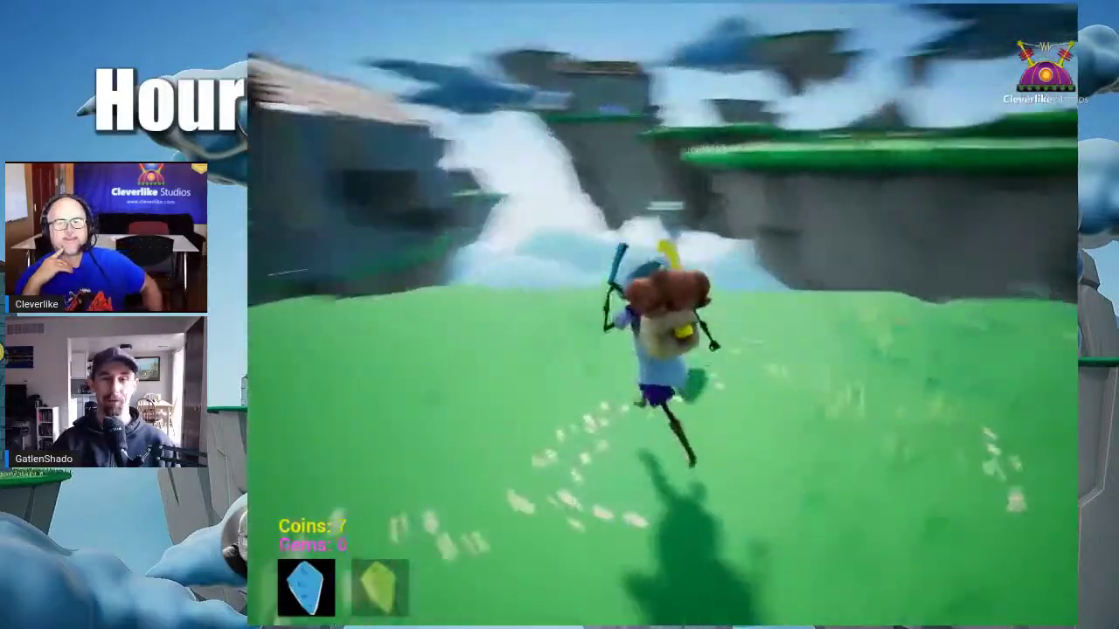
pyautogui.press('space')
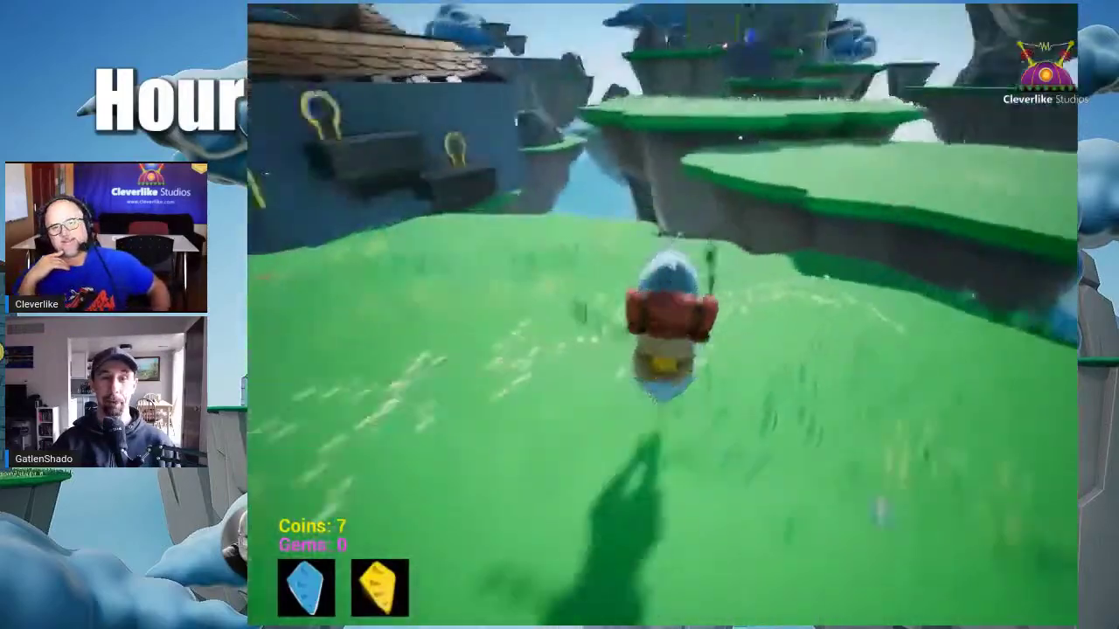
pyautogui.press('space')
pyautogui.press('w')
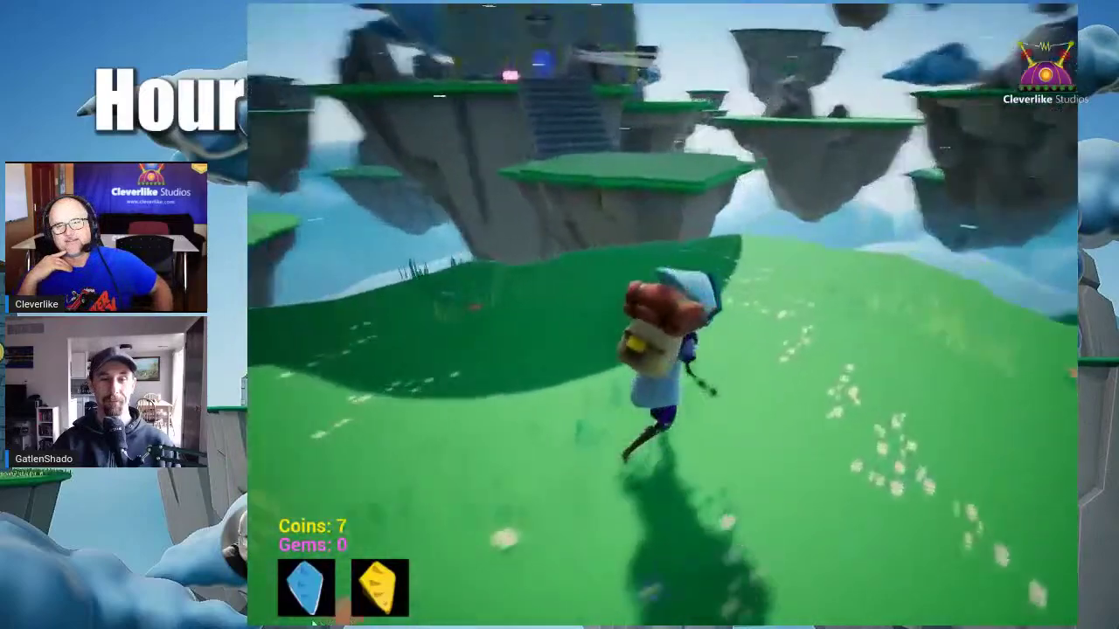
pyautogui.press('space')
pyautogui.press('space')
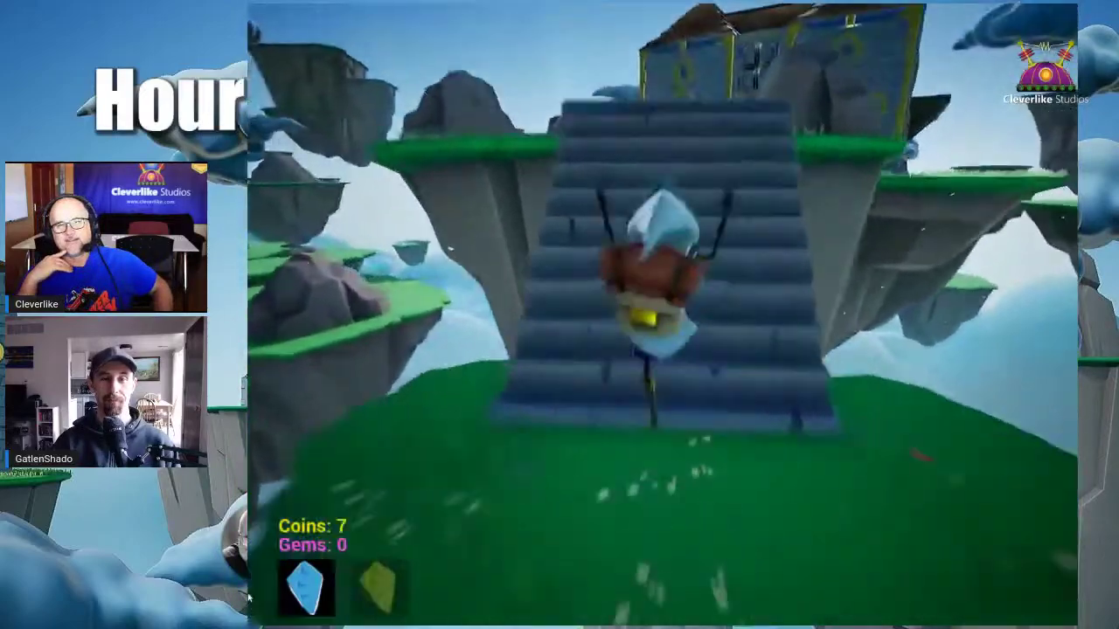
pyautogui.press('w')
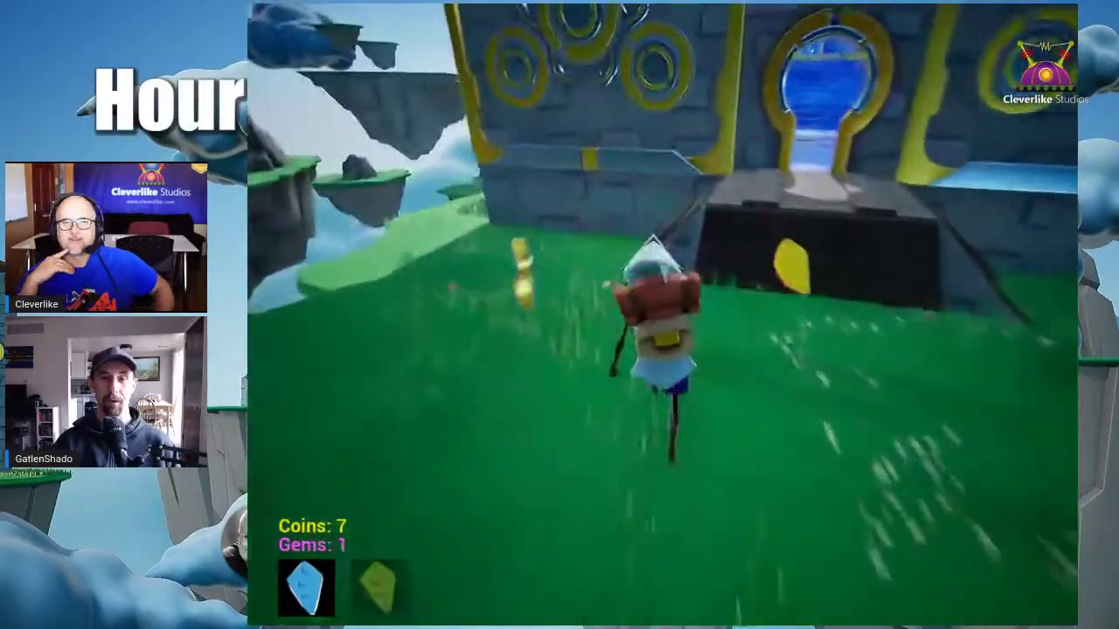
# - Collect the coin by the castle, pass through the keyhole door, run to the end goal and quit from the completion screen
pyautogui.press('a')
pyautogui.press('w')
pyautogui.press('d')
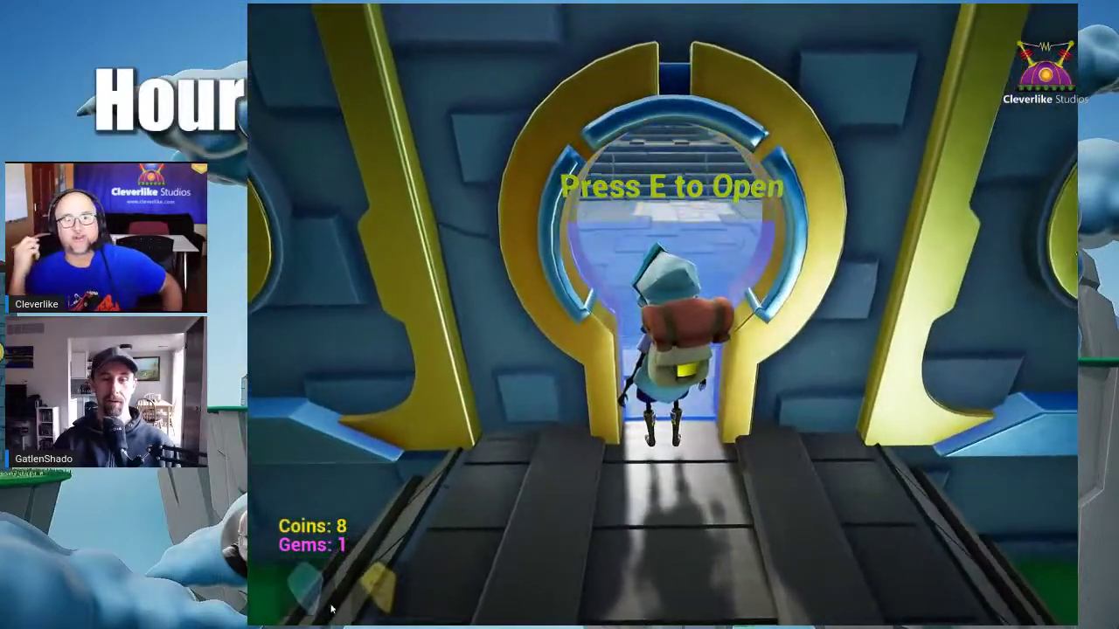
pyautogui.press('w')
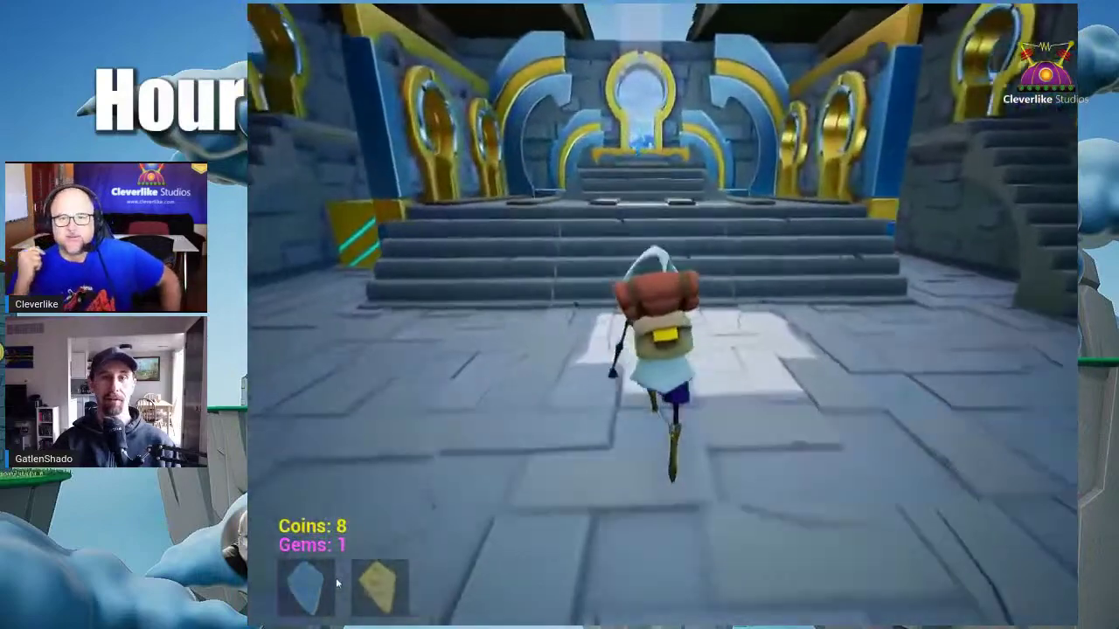
pyautogui.press('w')
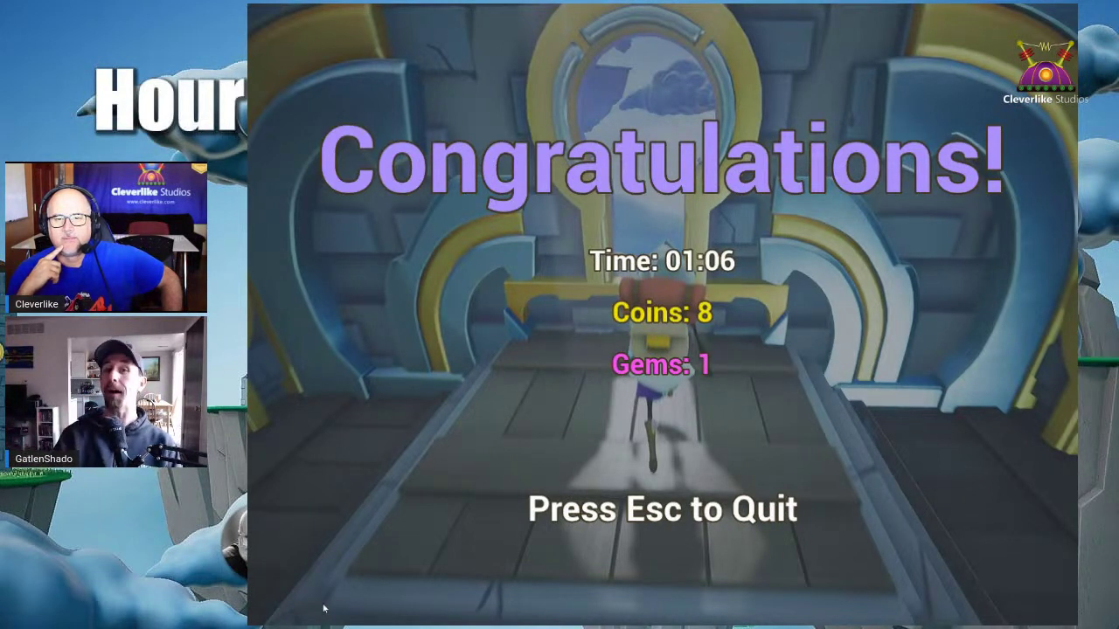
pyautogui.press('Escape')
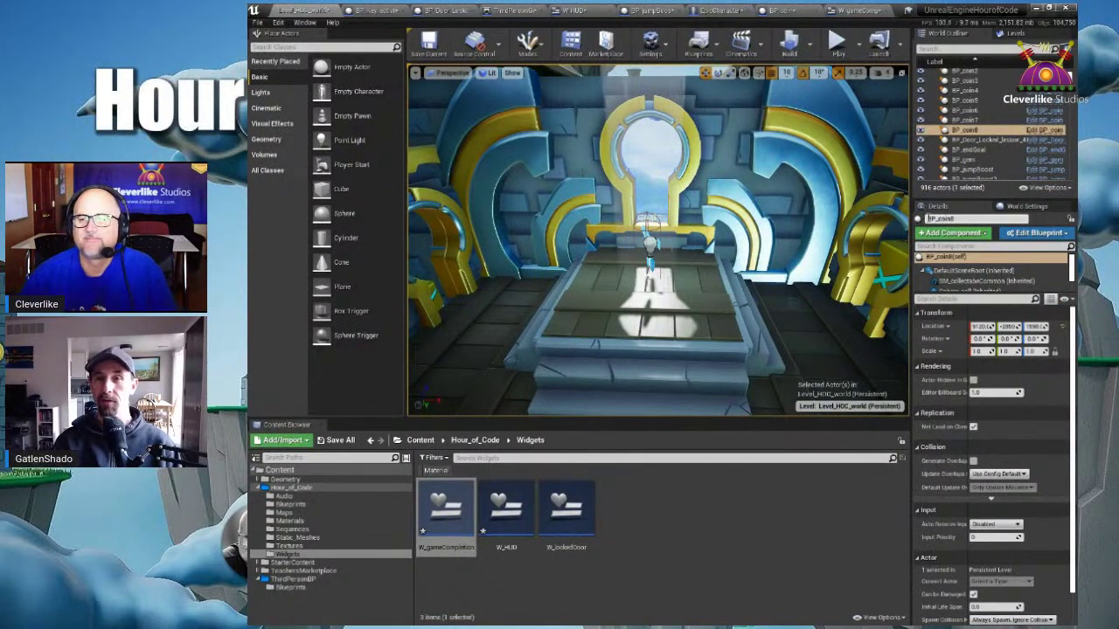
pyautogui.click(1025, 36)
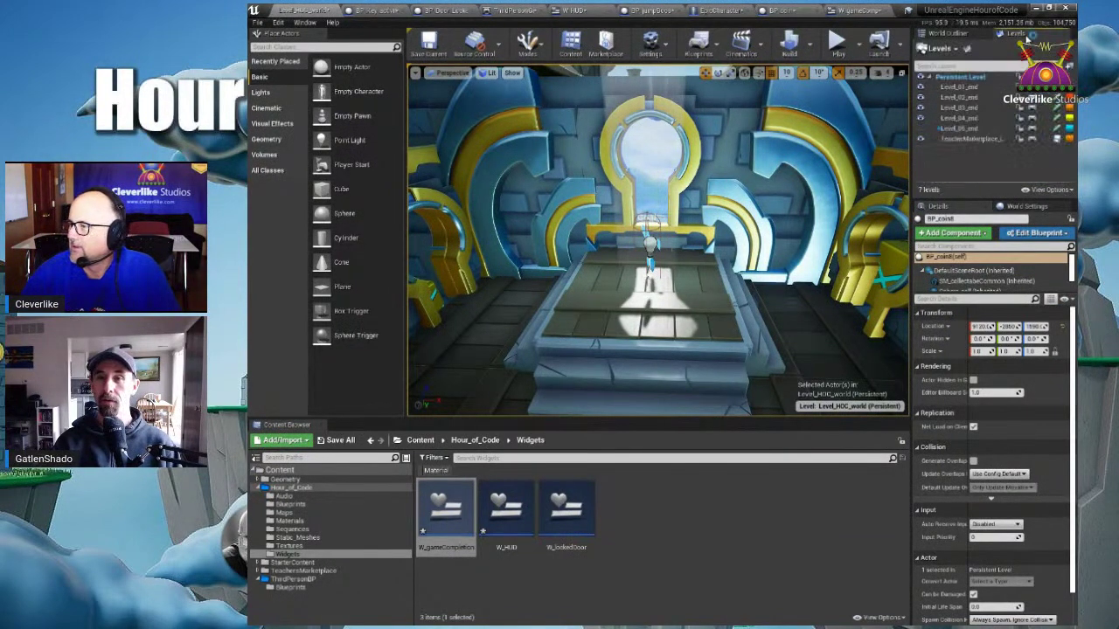
pyautogui.click(947, 33)
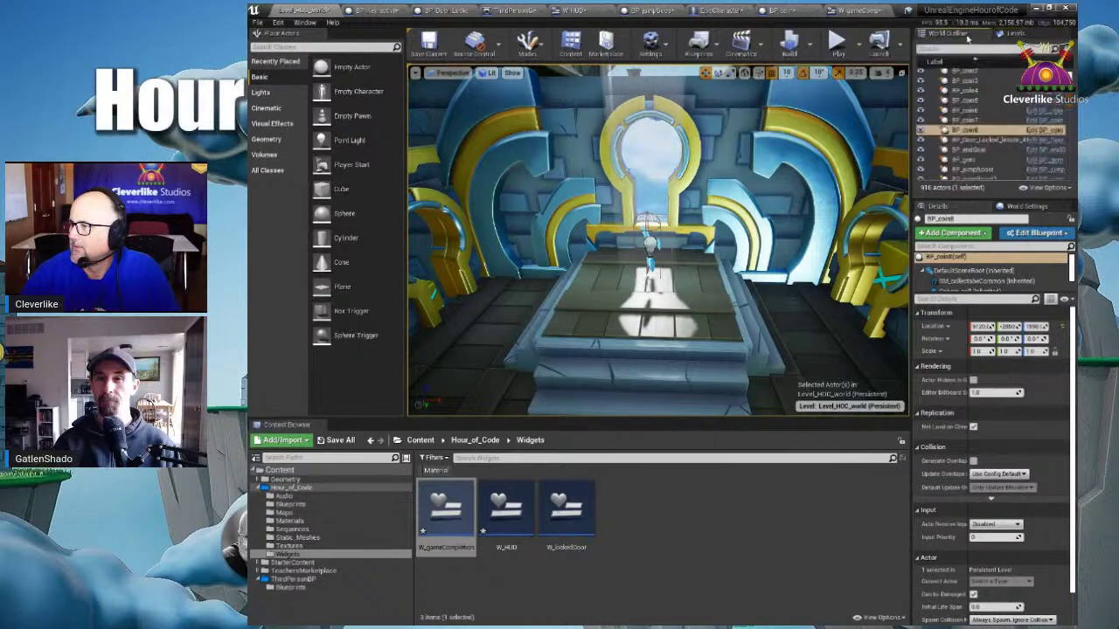
pyautogui.click(1015, 33)
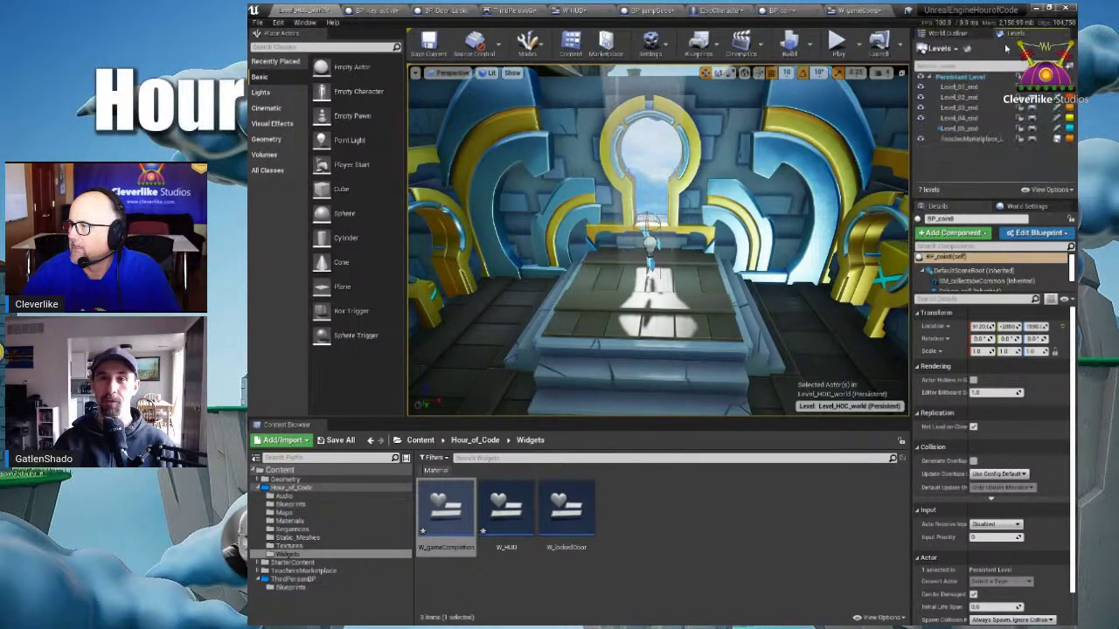
pyautogui.click(946, 33)
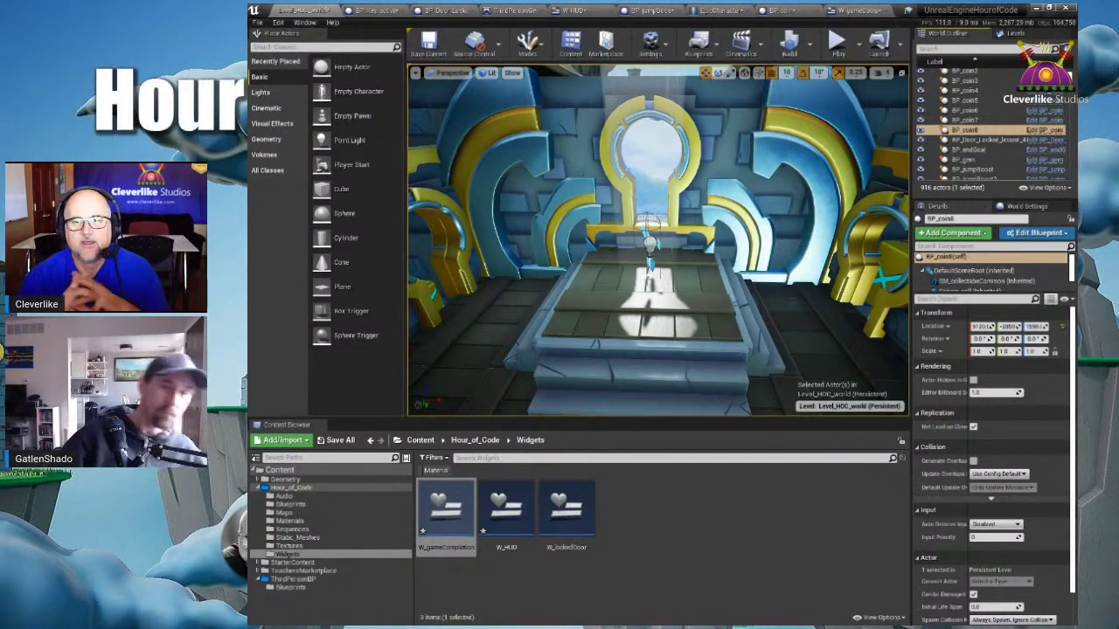
# - Open the Blueprints folder and place BP_coin pickups along the small green islands leading up to the stairs
pyautogui.moveTo(778, 284); pyautogui.dragTo(716, 299, button='right')
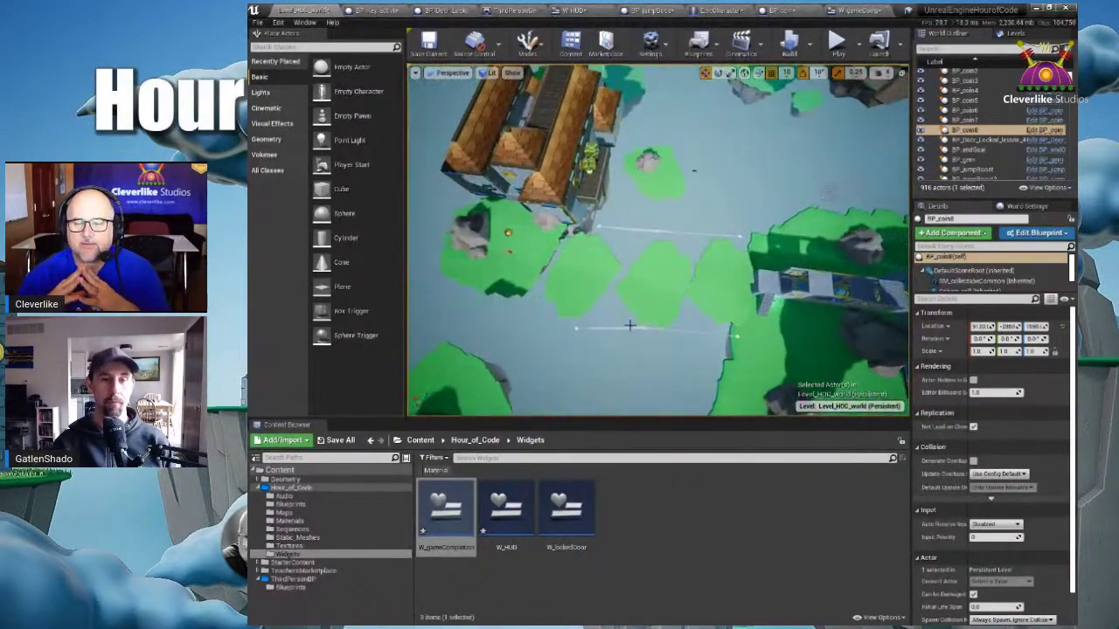
pyautogui.click(288, 504)
pyautogui.moveTo(566, 507); pyautogui.dragTo(644, 275)
pyautogui.moveTo(567, 507); pyautogui.dragTo(669, 278)
pyautogui.moveTo(567, 506); pyautogui.dragTo(742, 285)
pyautogui.moveTo(666, 354); pyautogui.dragTo(812, 354, button='right')
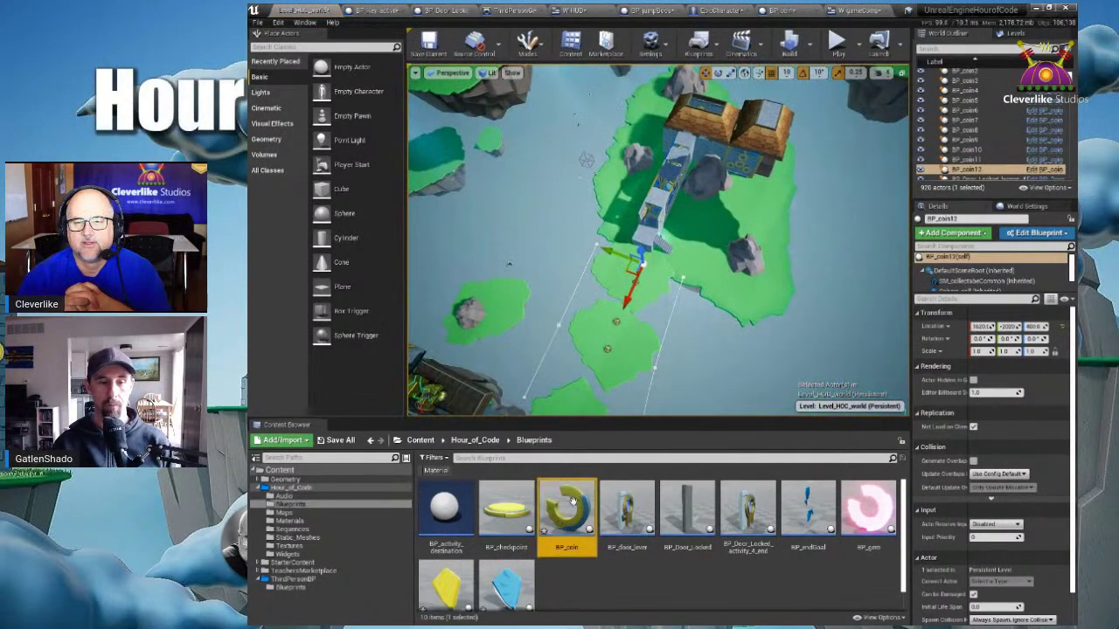
pyautogui.moveTo(566, 505); pyautogui.dragTo(692, 251)
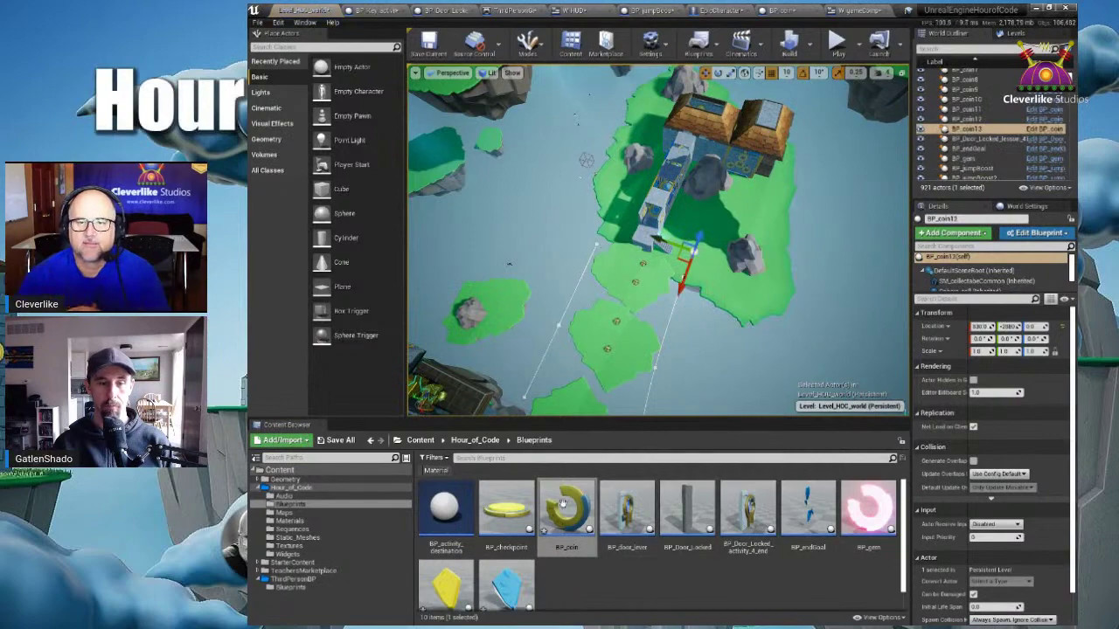
# - Place BP_gem and BP_coin pickups around the building at the stairs, including a gem in the outer wall's corner
pyautogui.moveTo(753, 271); pyautogui.dragTo(735, 192, button='right')
pyautogui.moveTo(868, 508); pyautogui.dragTo(733, 217)
pyautogui.moveTo(553, 506); pyautogui.dragTo(582, 293)
pyautogui.keyDown('alt'); pyautogui.moveTo(584, 247); pyautogui.dragTo(767, 408); pyautogui.keyUp('alt')
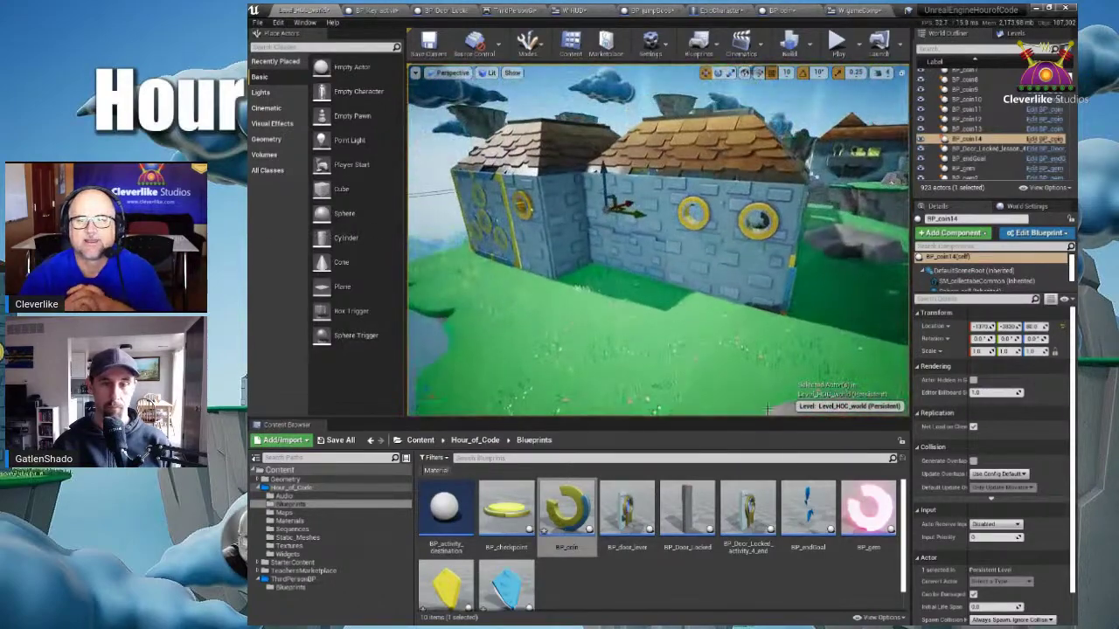
pyautogui.moveTo(868, 509); pyautogui.dragTo(588, 266)
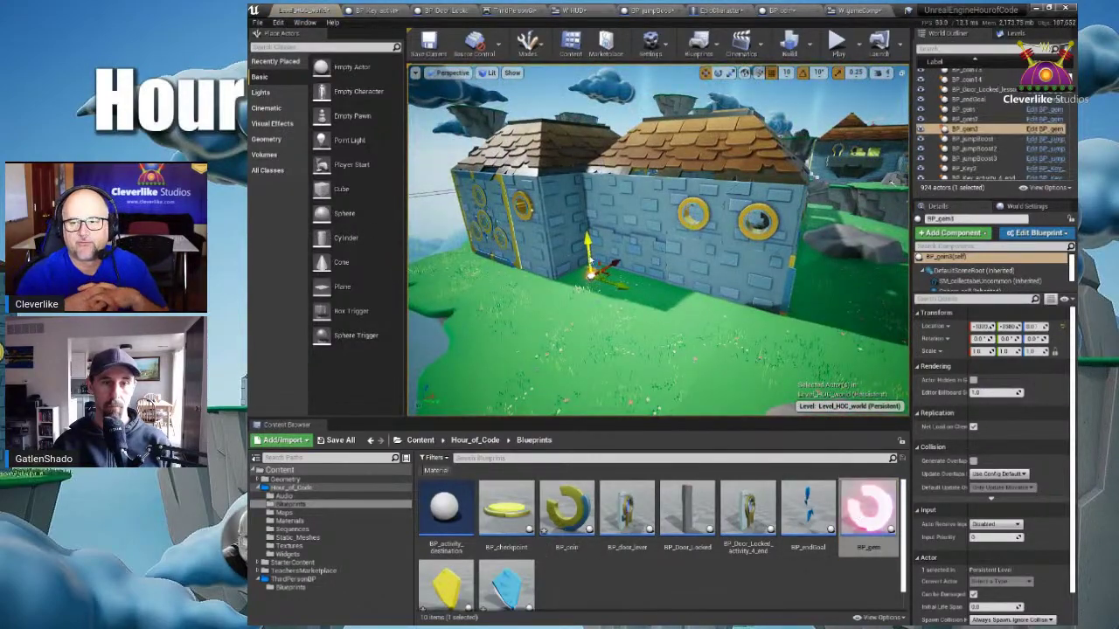
# - Add another BP_coin on the grass beside the building and a BP_gem on top of the grey rock
pyautogui.press('Escape')
pyautogui.keyDown('alt'); pyautogui.moveTo(650, 301); pyautogui.dragTo(550, 310); pyautogui.keyUp('alt')
pyautogui.moveTo(552, 518); pyautogui.dragTo(811, 256)
pyautogui.moveTo(868, 507); pyautogui.dragTo(697, 260)
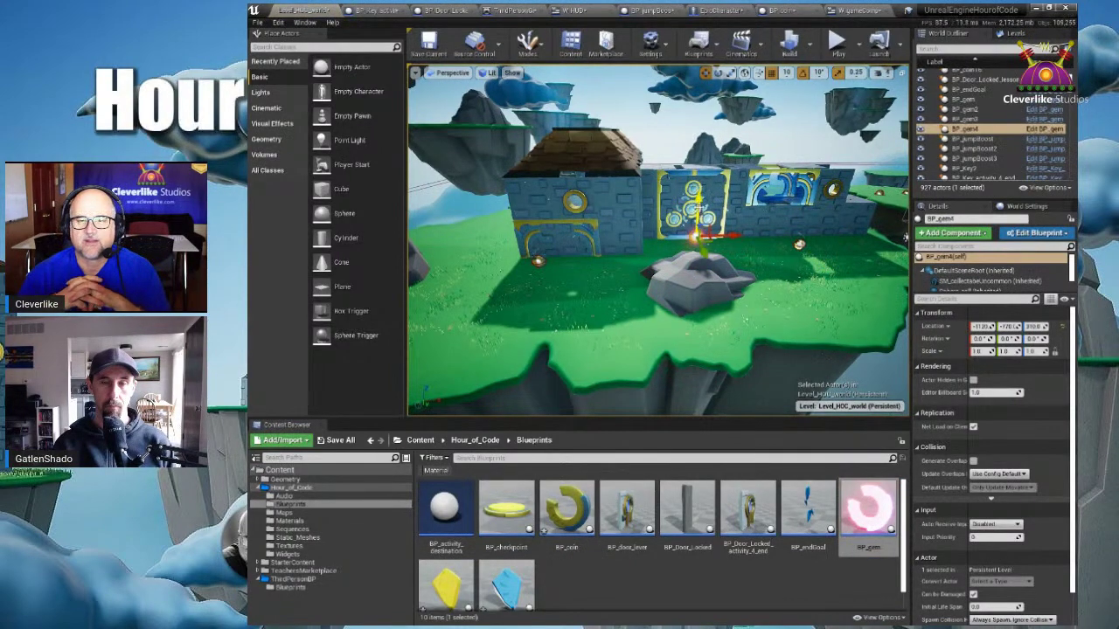
# - Place a BP_gem on the outlying small green island under the curved spline path
pyautogui.moveTo(699, 190); pyautogui.dragTo(751, 192, button='right')
pyautogui.moveTo(800, 236); pyautogui.dragTo(891, 262, button='right')
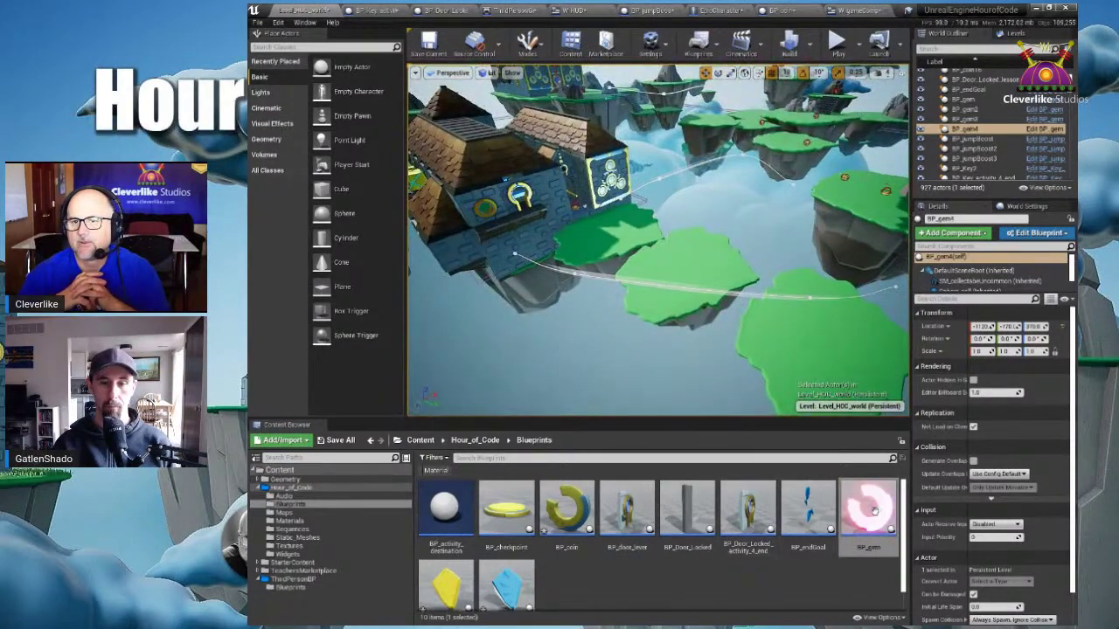
pyautogui.moveTo(825, 339); pyautogui.dragTo(847, 300)
# - Place a BP_coin on the wooden ledge outside the tile-roofed building and a BP_gem near it
pyautogui.moveTo(847, 300); pyautogui.dragTo(715, 288, button='right')
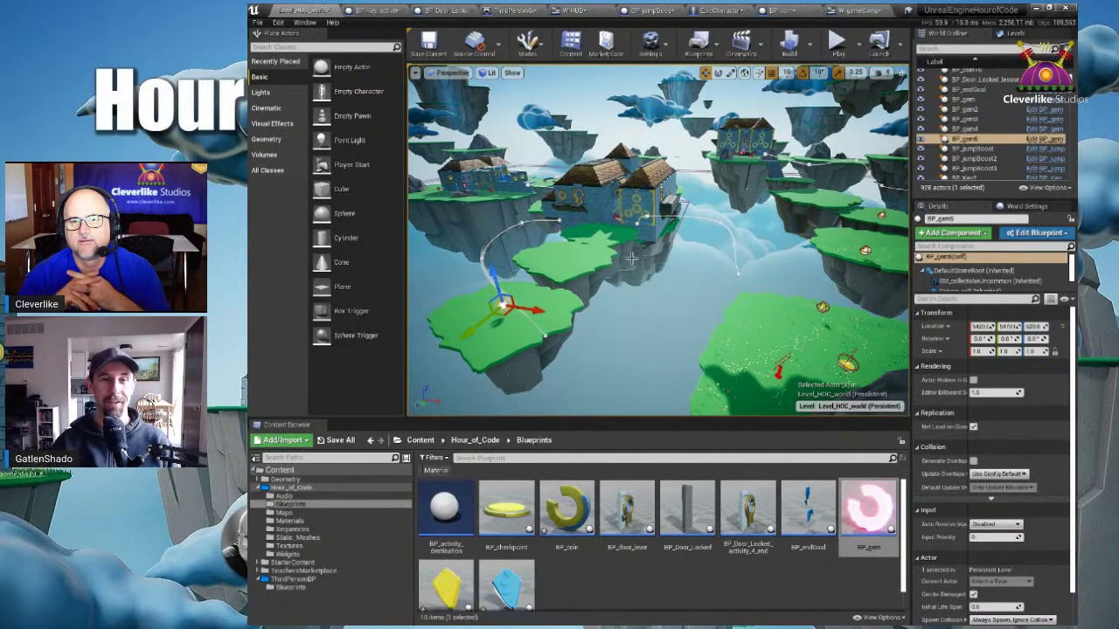
pyautogui.moveTo(651, 271); pyautogui.dragTo(725, 223, button='right')
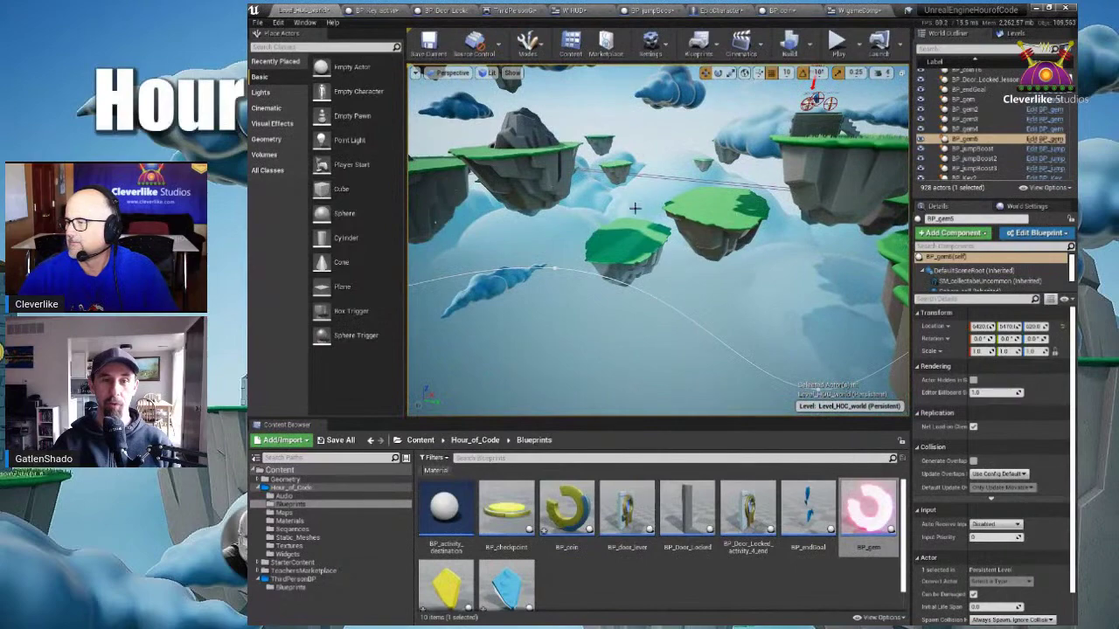
pyautogui.moveTo(667, 247); pyautogui.dragTo(576, 252, button='right')
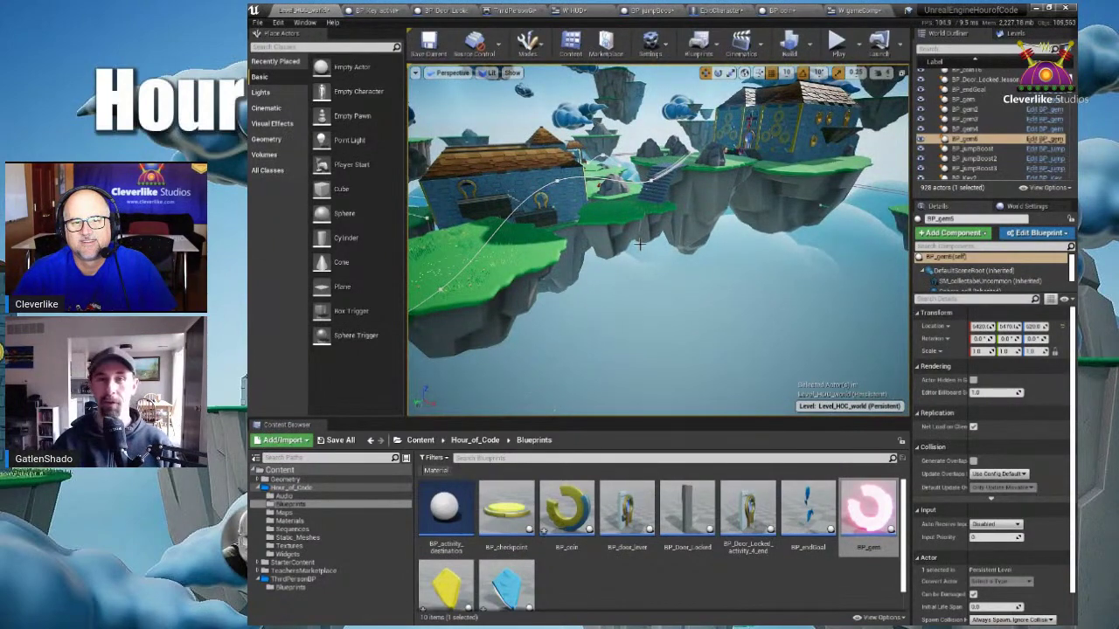
pyautogui.moveTo(728, 286); pyautogui.dragTo(679, 409, button='right')
pyautogui.moveTo(566, 507); pyautogui.dragTo(699, 345)
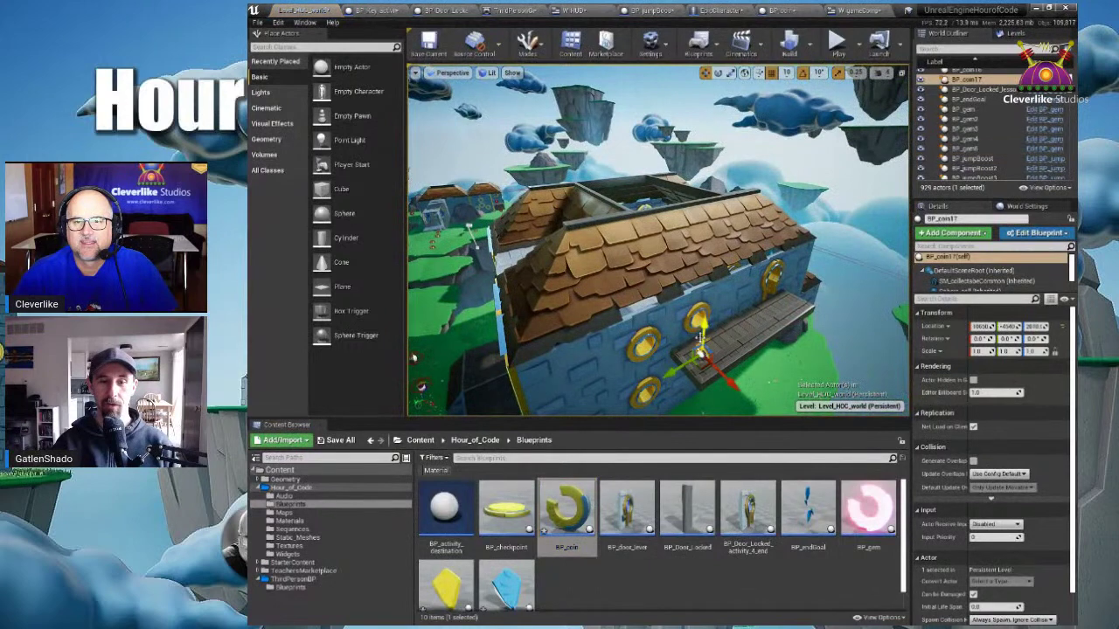
pyautogui.moveTo(868, 511); pyautogui.dragTo(747, 286)
# - Delete the blue key, jump boost, gem, coin and checkpoint from the grass in front of the castle's keyhole door
pyautogui.moveTo(671, 278); pyautogui.dragTo(760, 241, button='right')
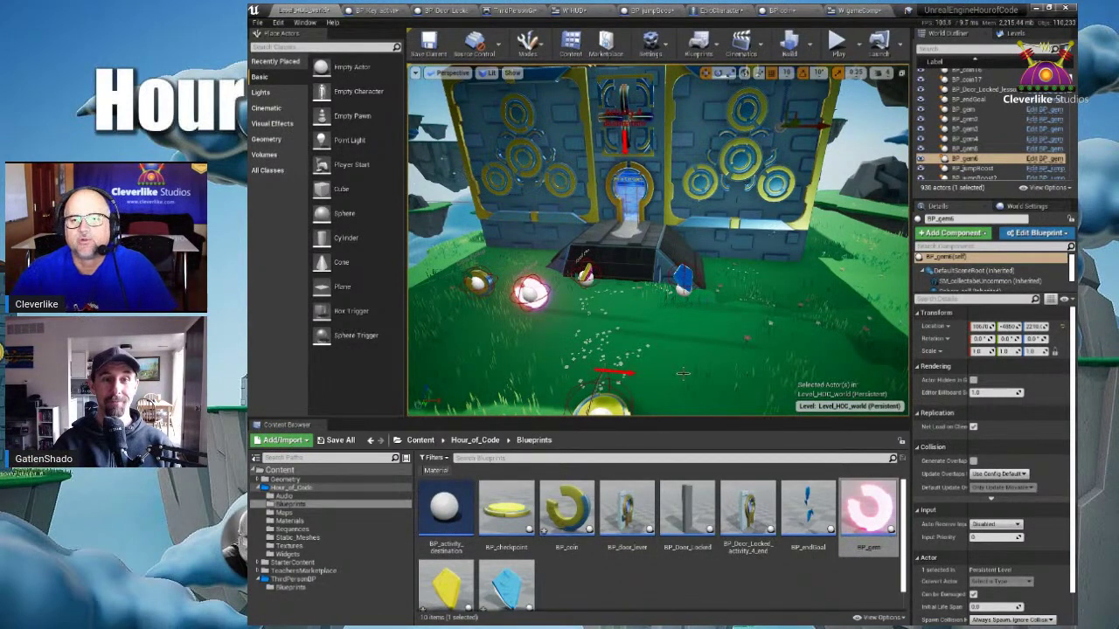
pyautogui.click(682, 278)
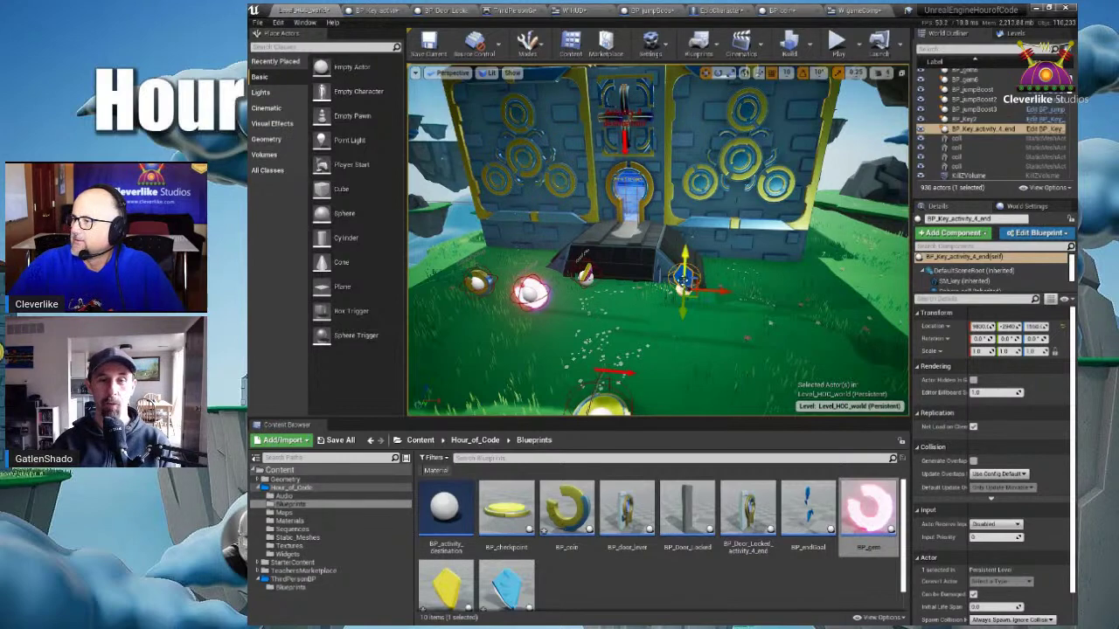
pyautogui.press('Delete')
pyautogui.click(587, 276)
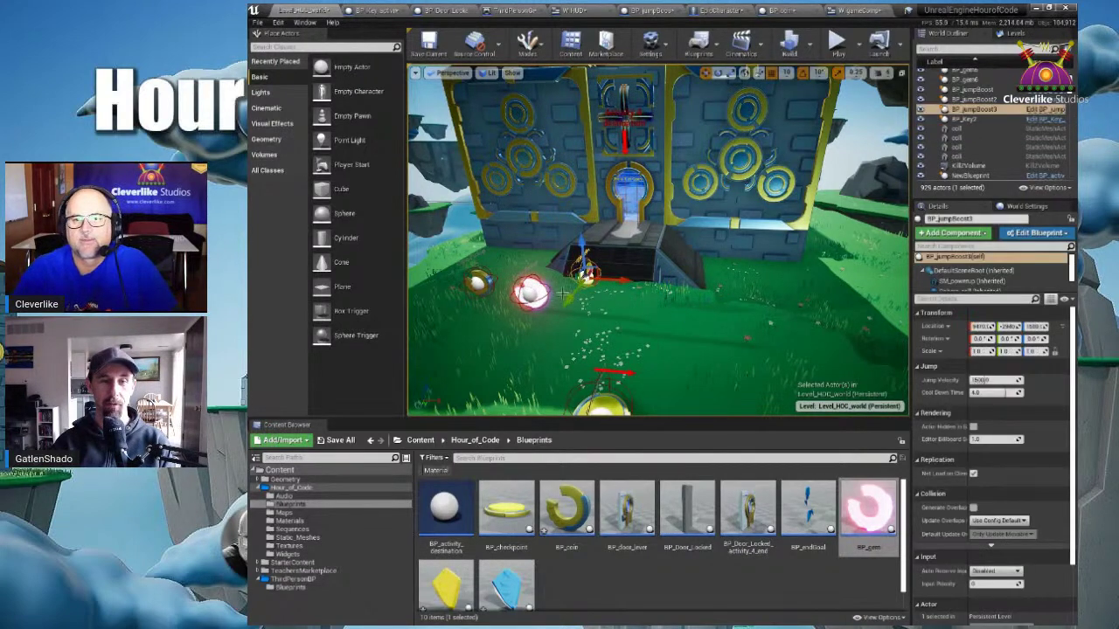
pyautogui.press('Delete')
pyautogui.click(532, 293)
pyautogui.press('Delete')
pyautogui.click(484, 278)
pyautogui.press('Delete')
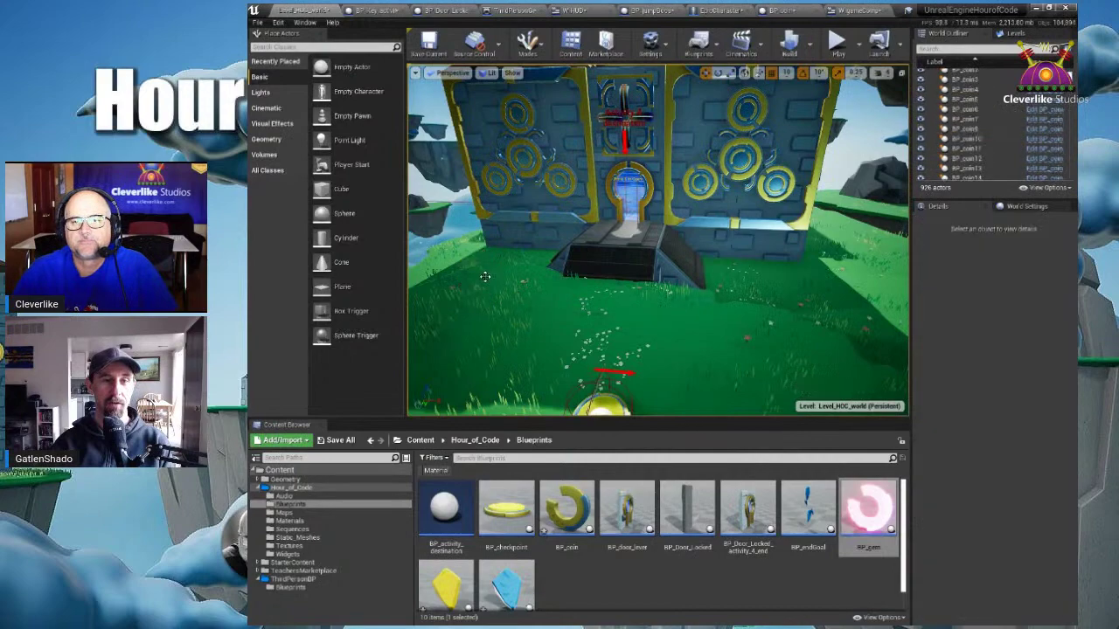
pyautogui.scroll(-2, 581, 330)
pyautogui.click(616, 372)
pyautogui.press('Delete')
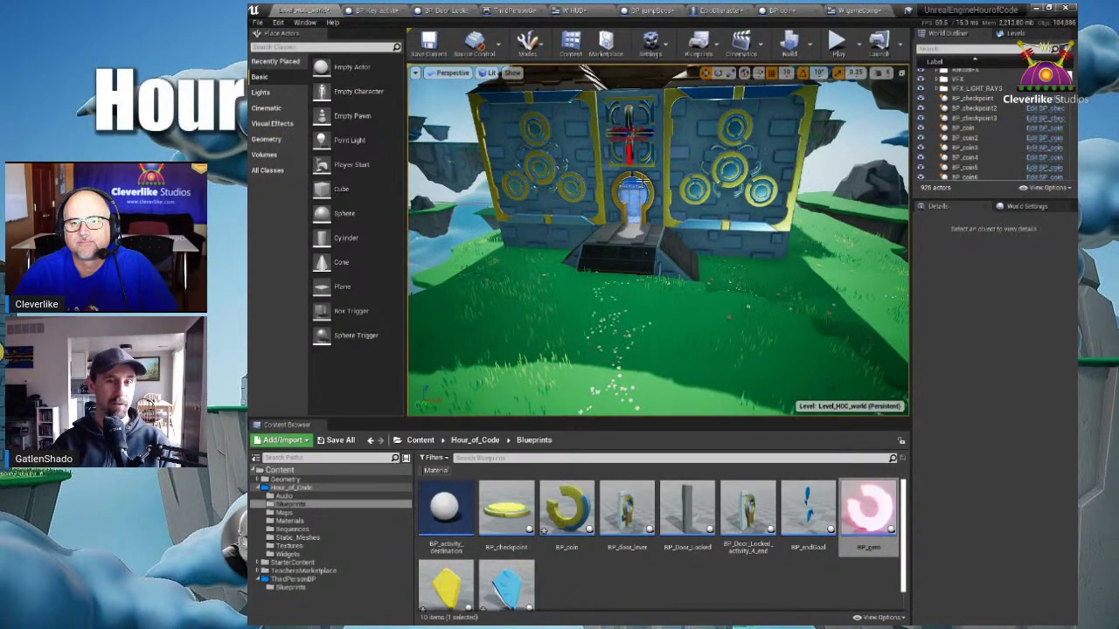
pyautogui.moveTo(695, 283); pyautogui.dragTo(489, 267, button='right')
pyautogui.moveTo(632, 283); pyautogui.dragTo(729, 292, button='right')
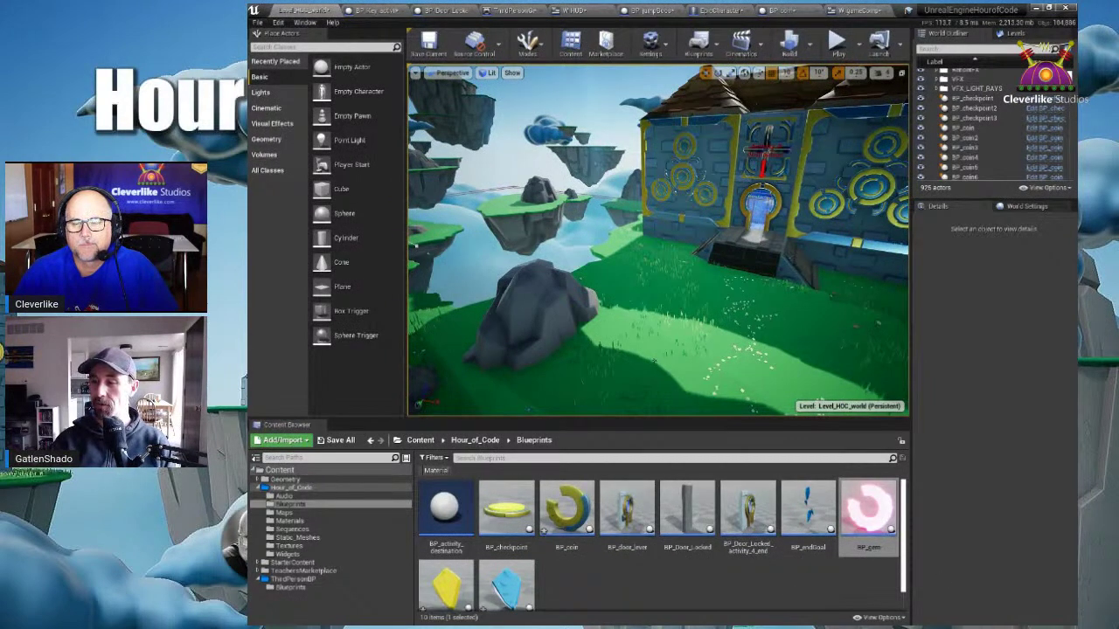
# - Open the EpicCharacter blueprint from the ThirdPersonBP Blueprints folder and bring up the DEBUGGING section of its event graph
pyautogui.click(314, 587)
pyautogui.click(437, 515)
pyautogui.doubleClick(446, 516)
pyautogui.scroll(-5, 662, 337)
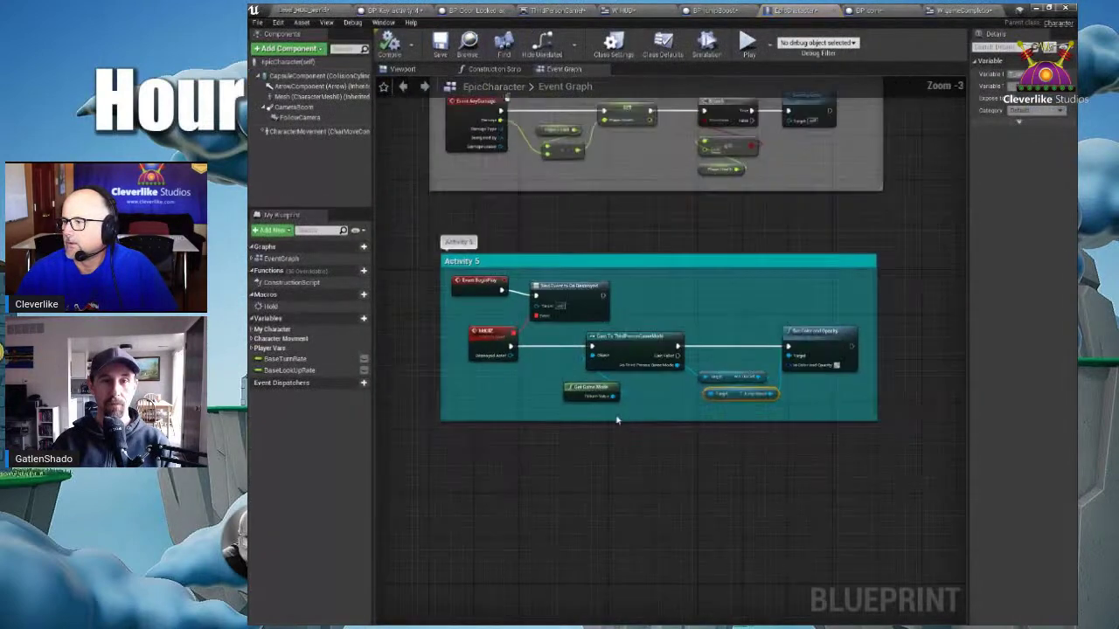
pyautogui.moveTo(680, 323); pyautogui.dragTo(407, 447, button='right')
pyautogui.scroll(3, 627, 351)
pyautogui.moveTo(627, 351); pyautogui.dragTo(569, 353, button='right')
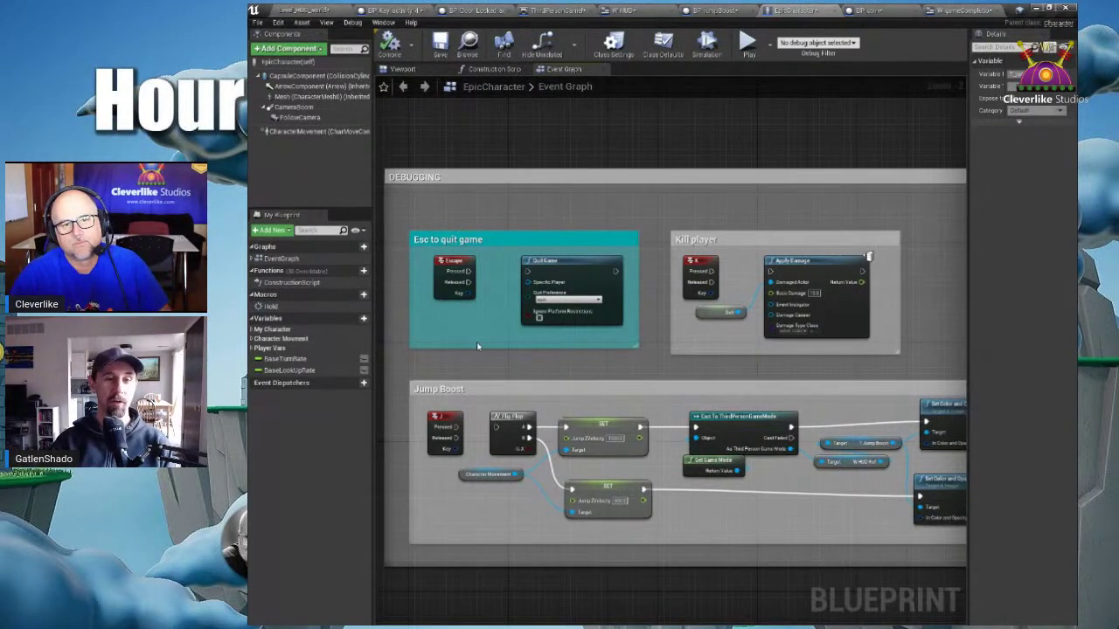
pyautogui.moveTo(632, 404); pyautogui.dragTo(695, 356, button='right')
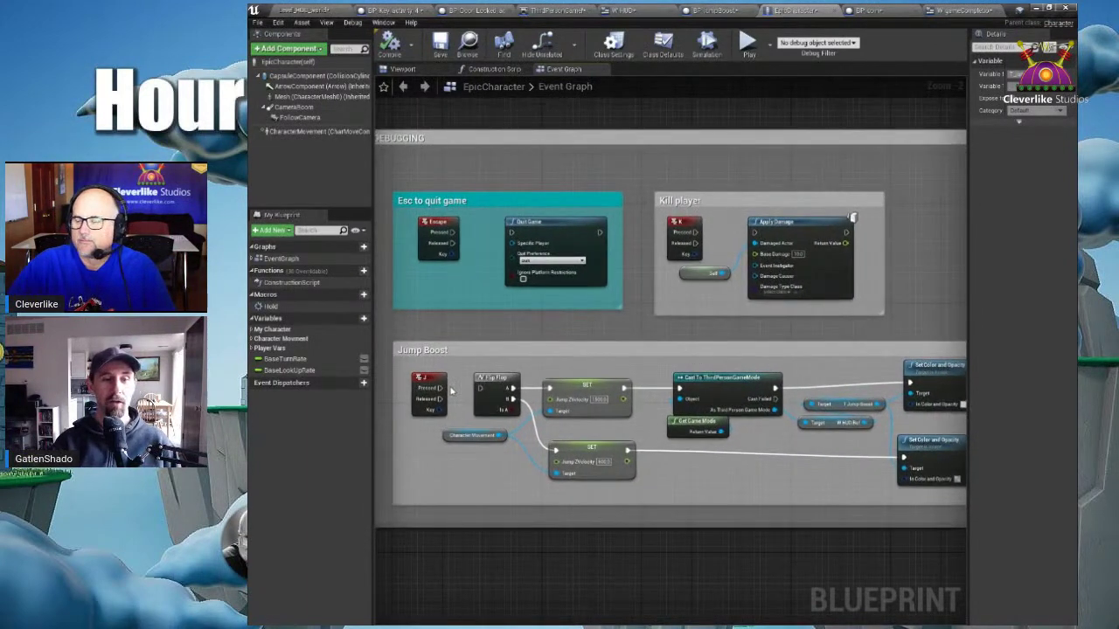
# - Try wiring the J key event's Pressed output to the Flip Flop node in the Jump Boost group, and break that link again
pyautogui.scroll(5, 451, 391)
pyautogui.click(514, 354)
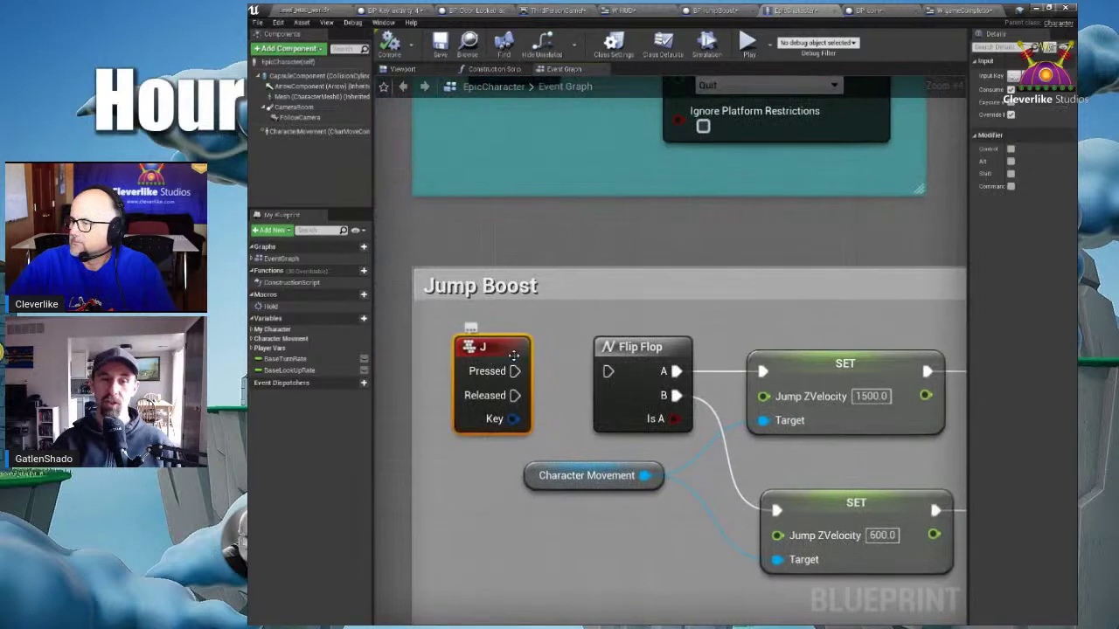
pyautogui.moveTo(880, 397); pyautogui.dragTo(675, 376, button='right')
pyautogui.click(657, 376)
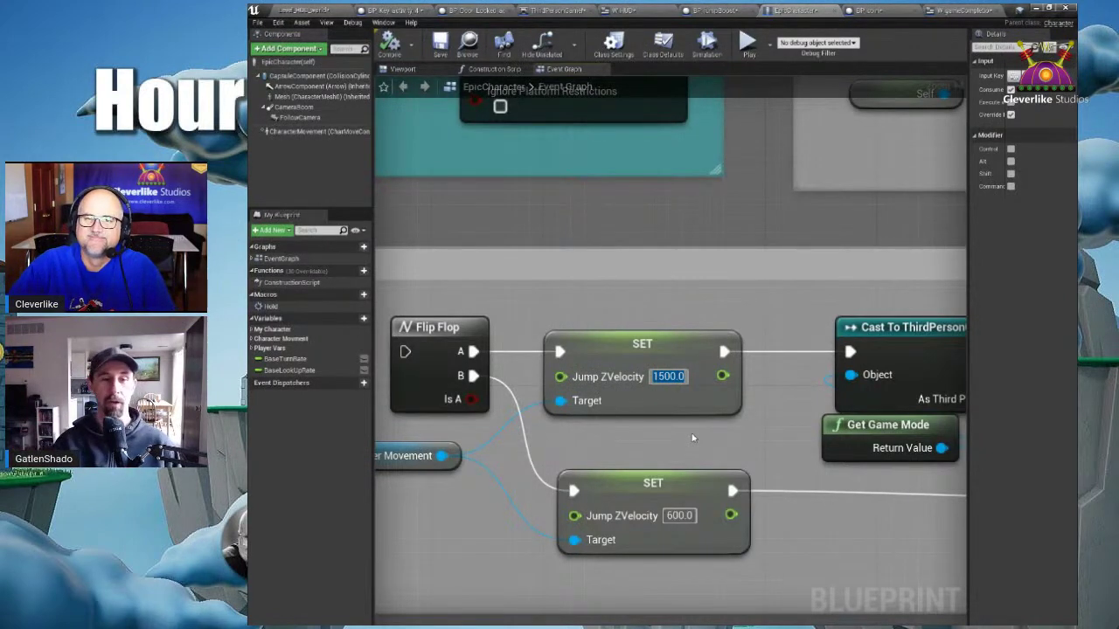
pyautogui.scroll(-3, 687, 434)
pyautogui.moveTo(462, 385); pyautogui.dragTo(517, 385)
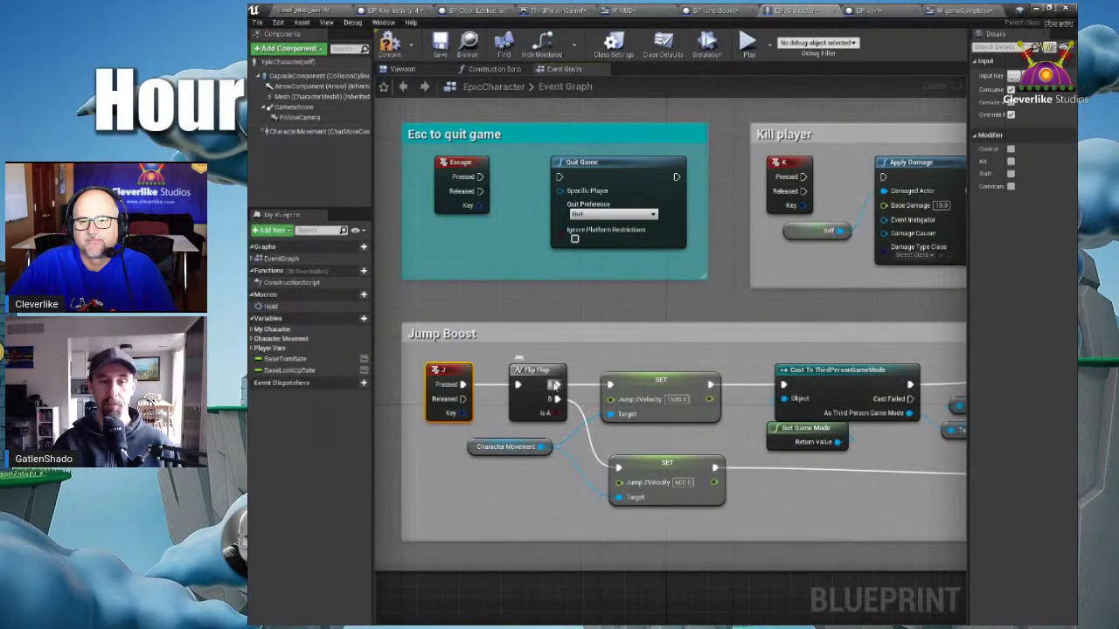
pyautogui.click(676, 399)
pyautogui.click(682, 482)
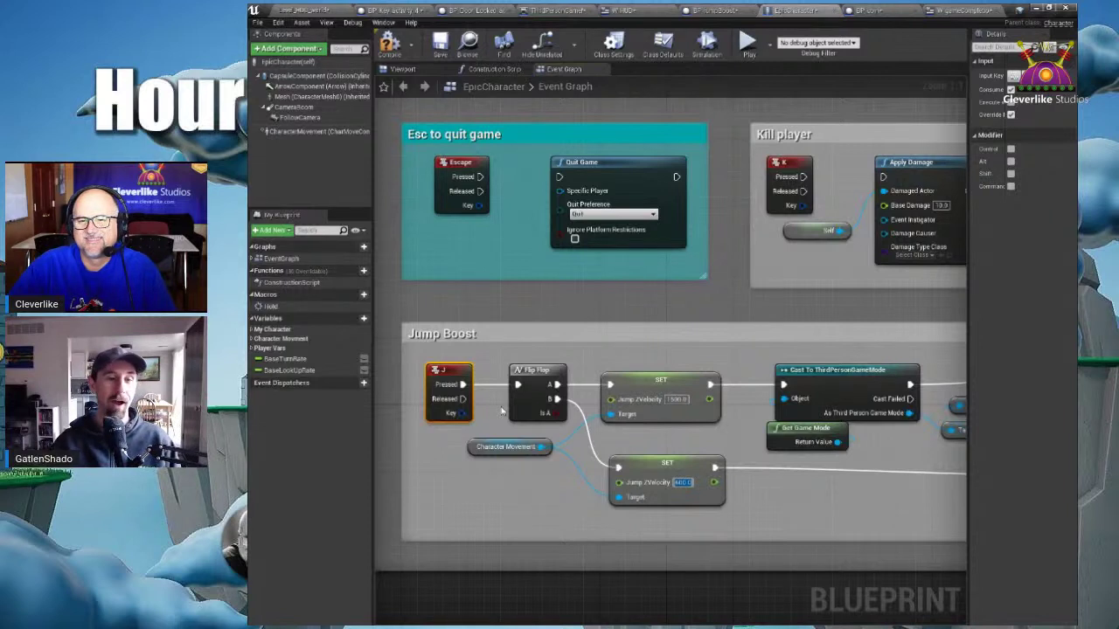
pyautogui.keyDown('ctrl'); pyautogui.click(464, 383); pyautogui.keyUp('ctrl')
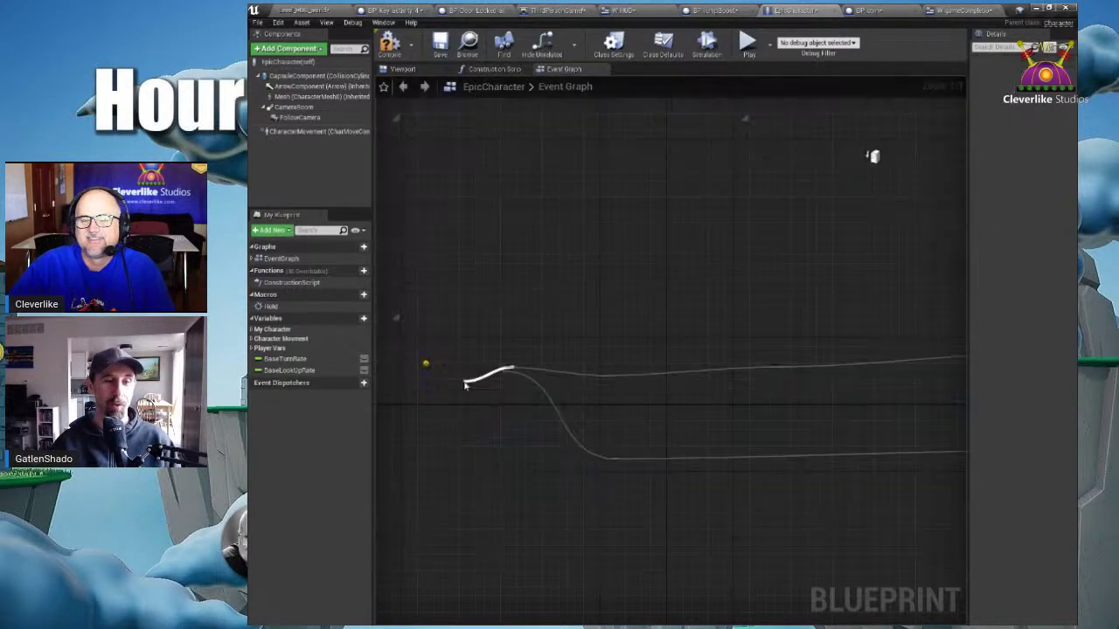
pyautogui.click(486, 365)
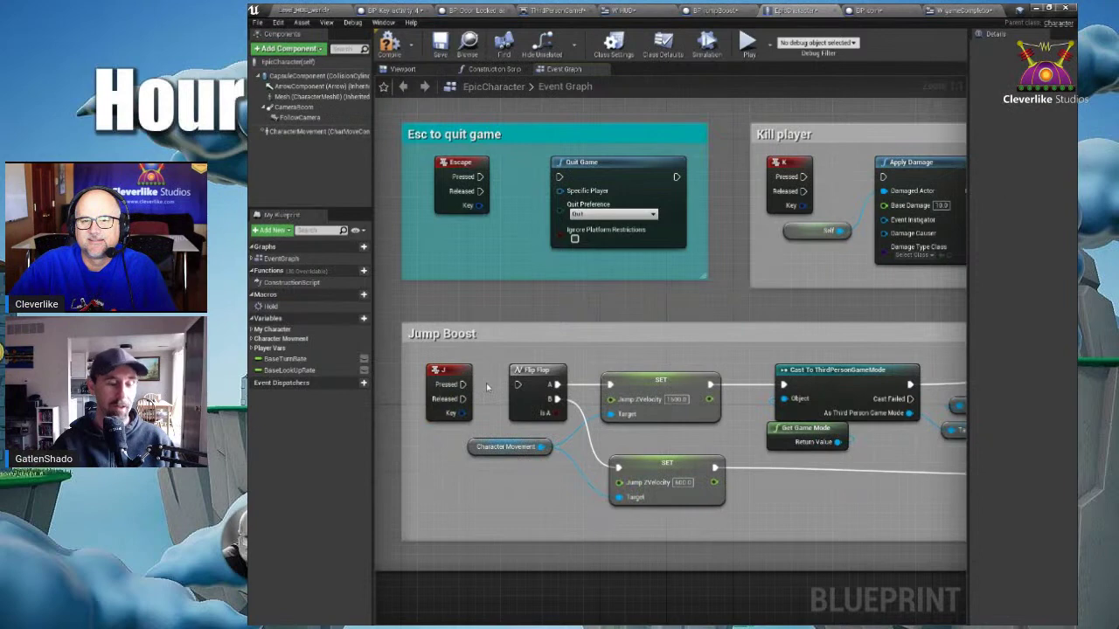
# - Examine the K key event, Apply Damage and Self nodes in the Kill player group, and the character model in the blueprint's viewport
pyautogui.moveTo(633, 357); pyautogui.dragTo(530, 397, button='right')
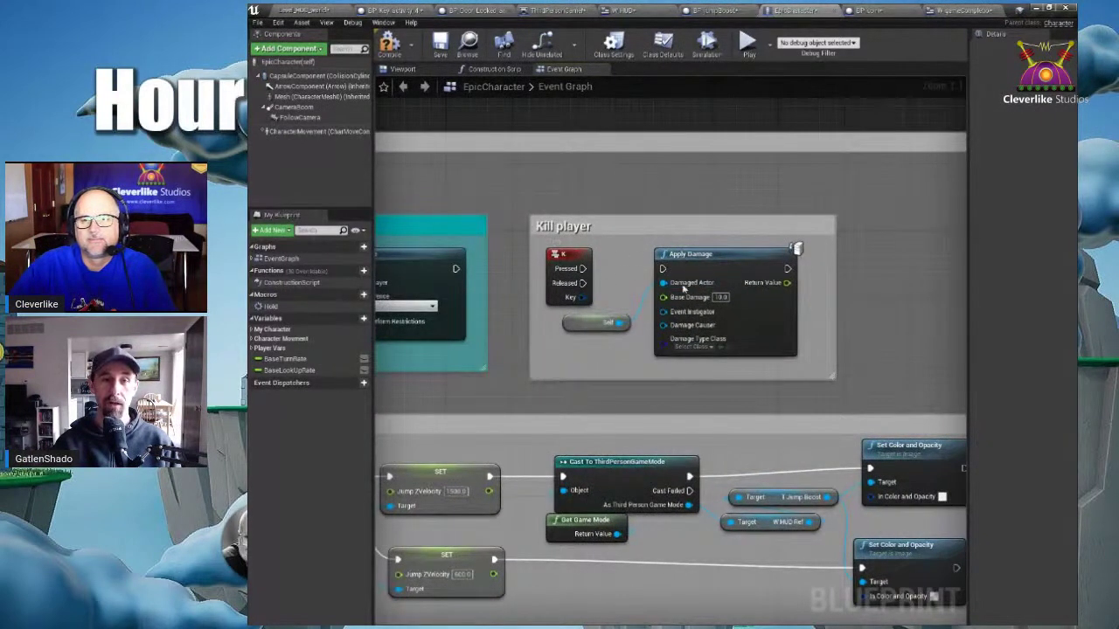
pyautogui.click(574, 255)
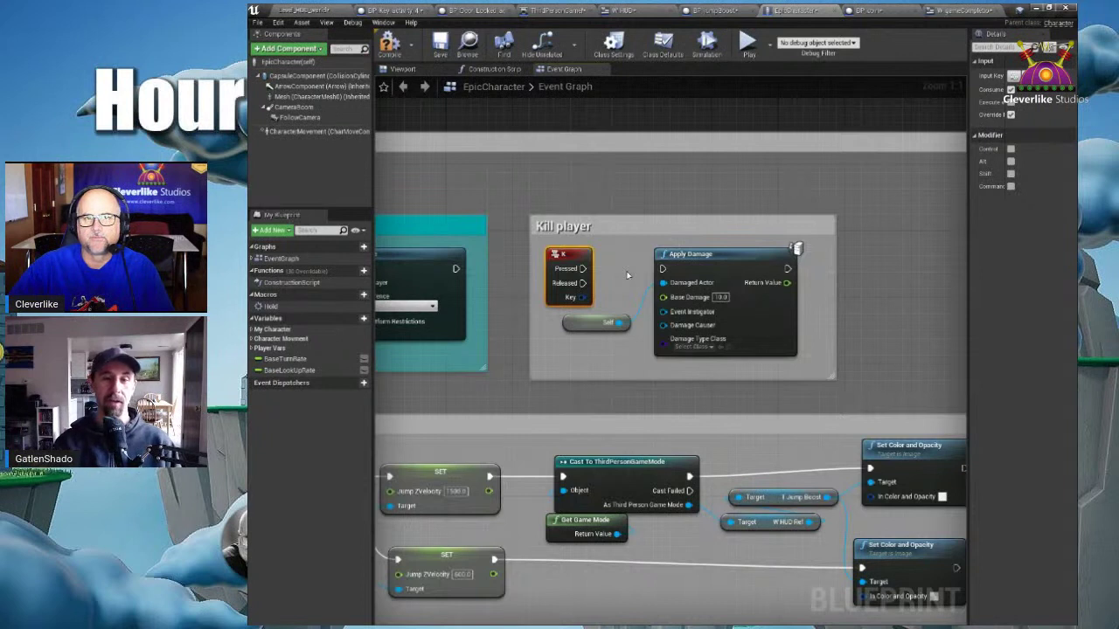
pyautogui.click(718, 255)
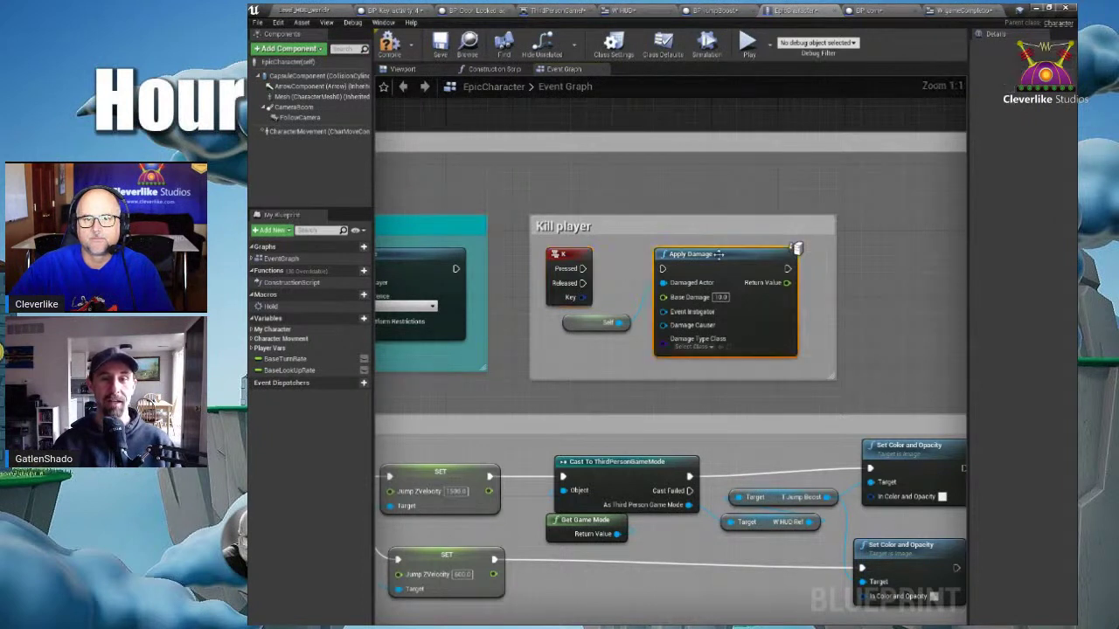
pyautogui.click(582, 325)
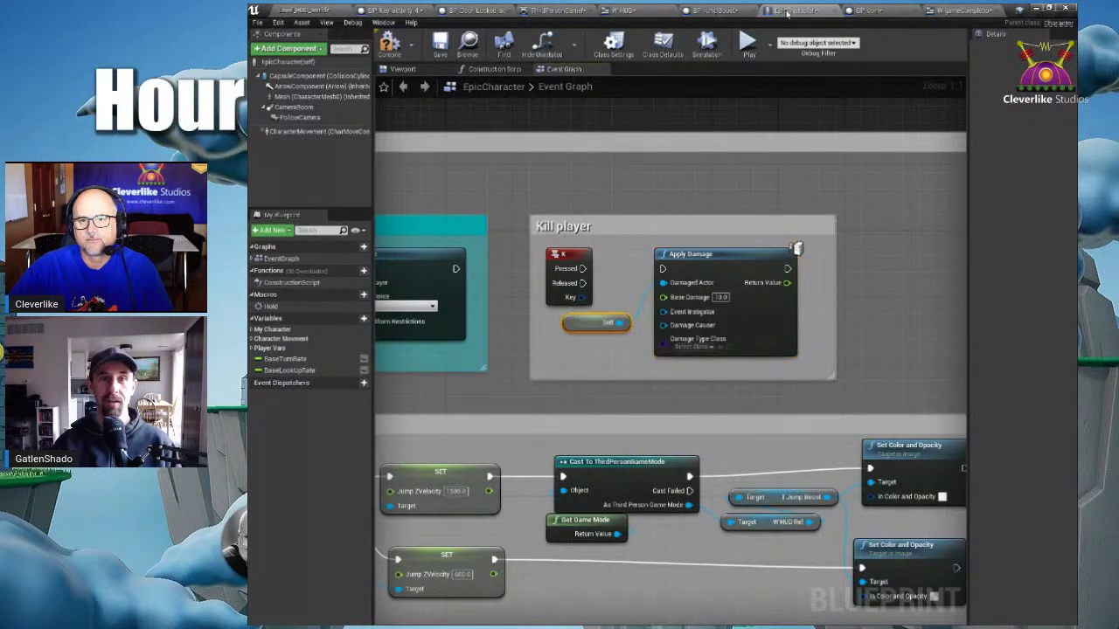
pyautogui.click(411, 70)
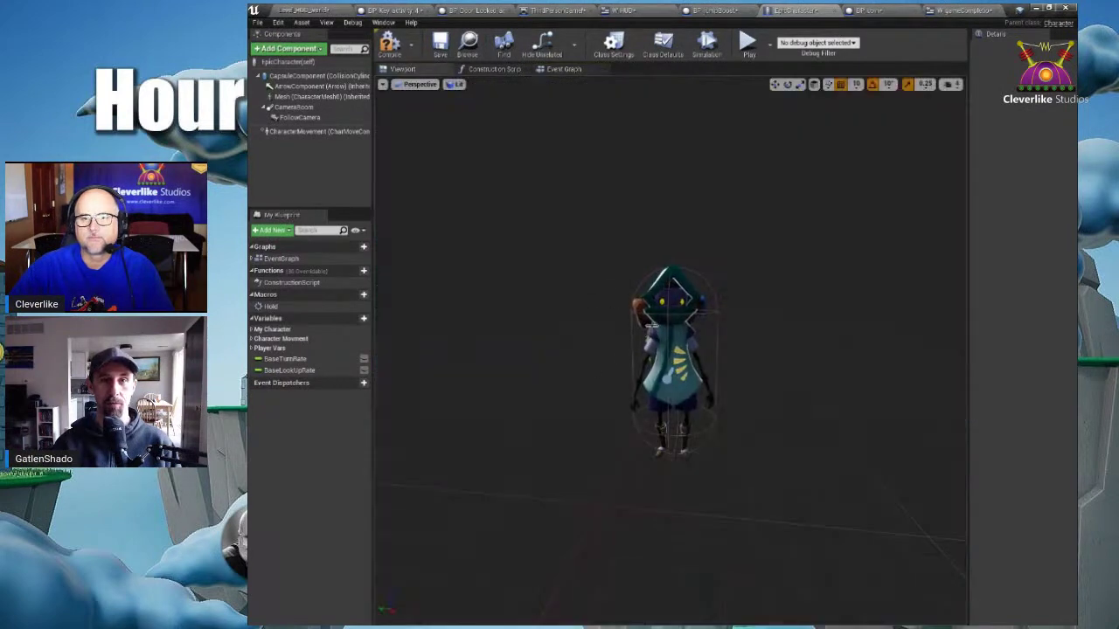
pyautogui.click(572, 73)
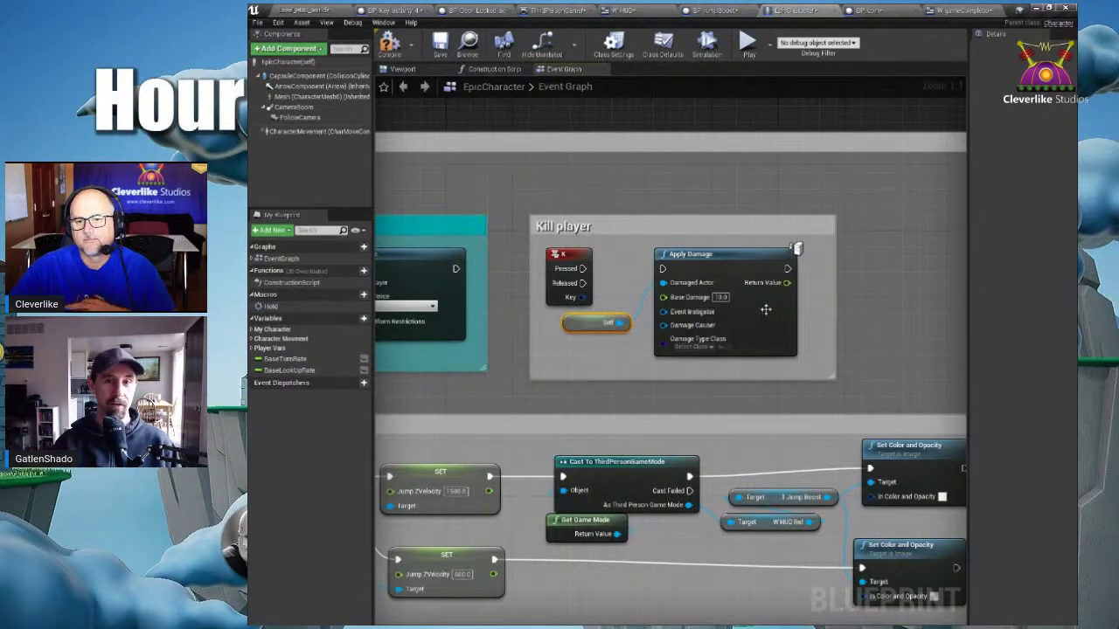
# - Connect the Escape key event's Pressed output to the Quit Game node in the Esc to quit game group, keeping Quit Preference at Quit
pyautogui.scroll(-1, 766, 309)
pyautogui.moveTo(489, 327); pyautogui.dragTo(756, 335, button='right')
pyautogui.scroll(1, 756, 335)
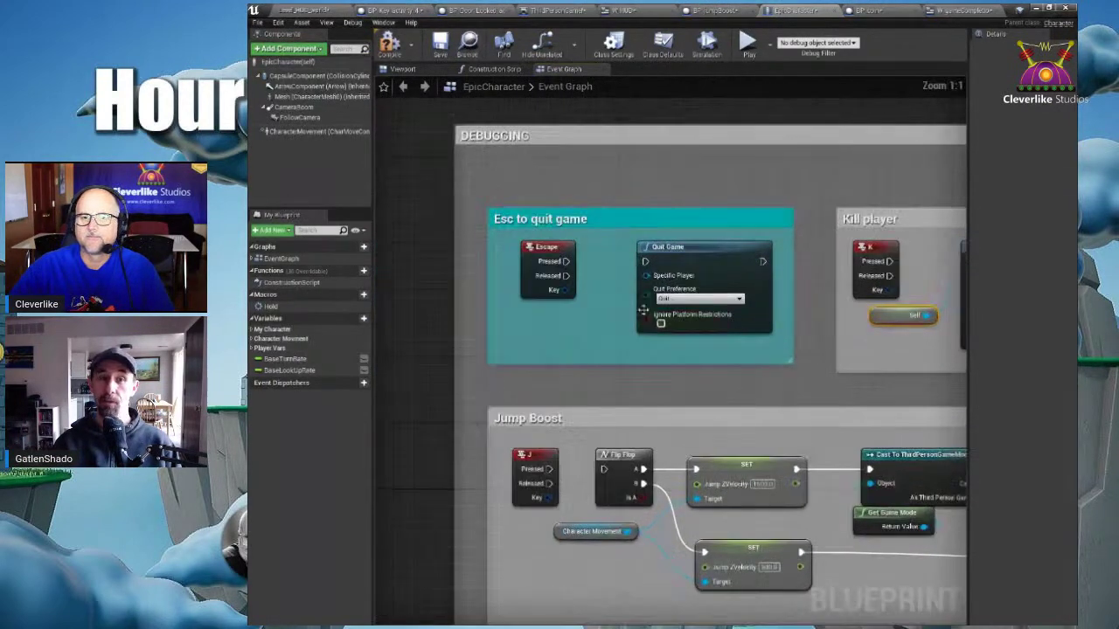
pyautogui.scroll(2, 690, 338)
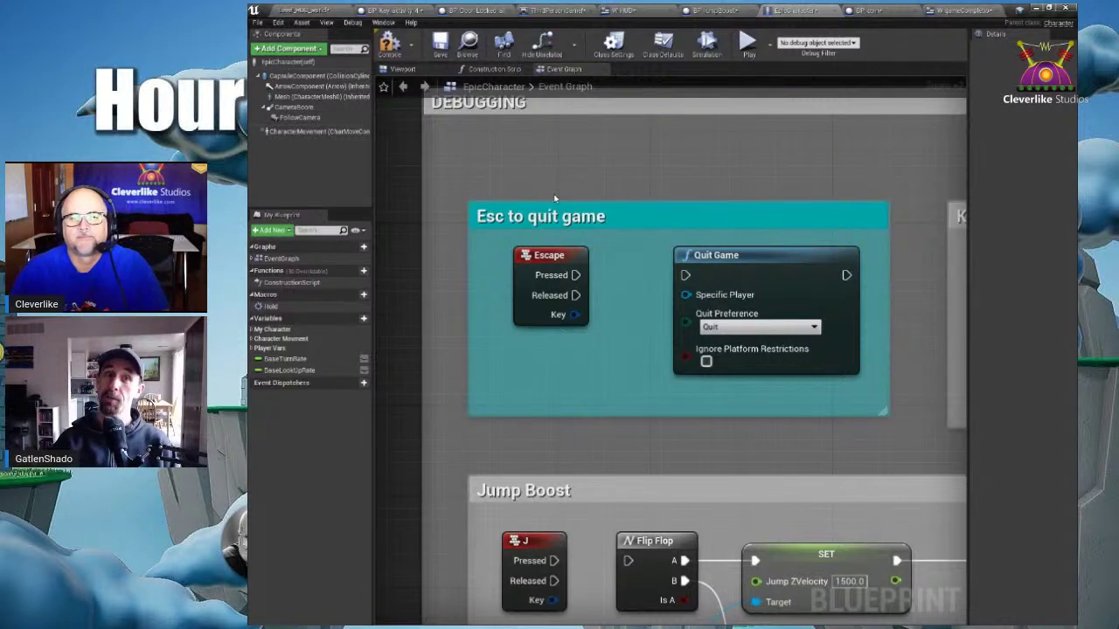
pyautogui.click(551, 258)
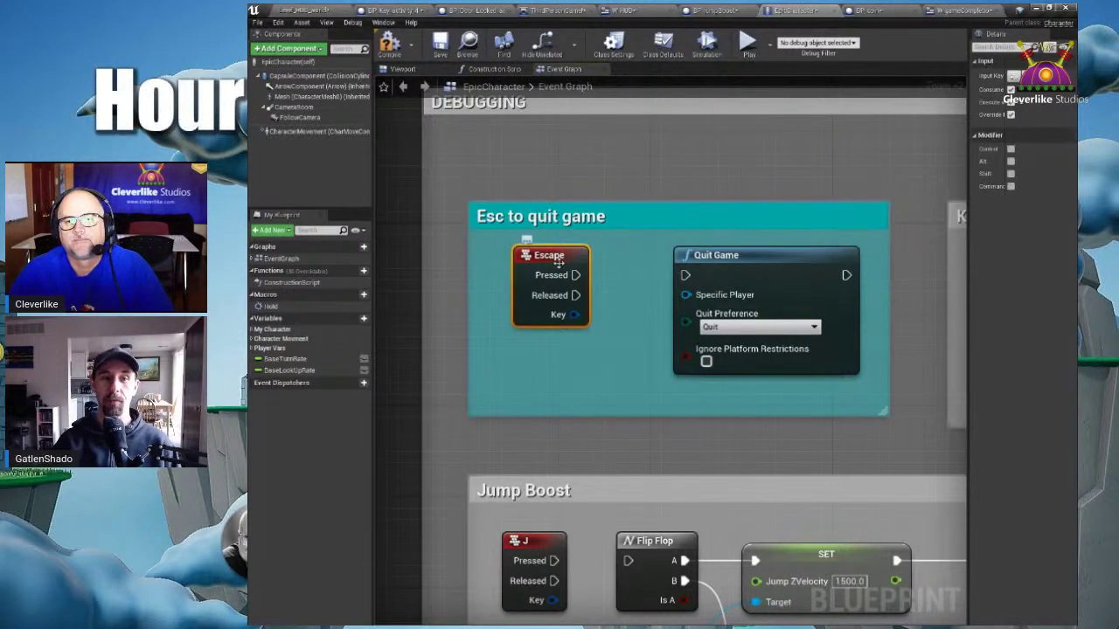
pyautogui.moveTo(575, 275); pyautogui.dragTo(685, 276)
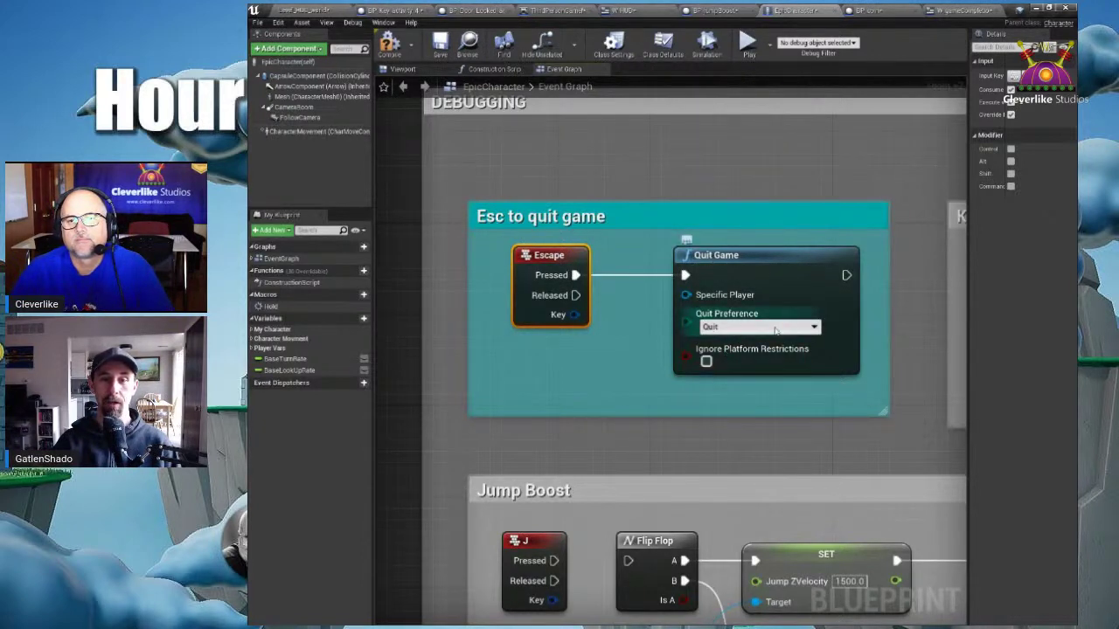
pyautogui.click(738, 328)
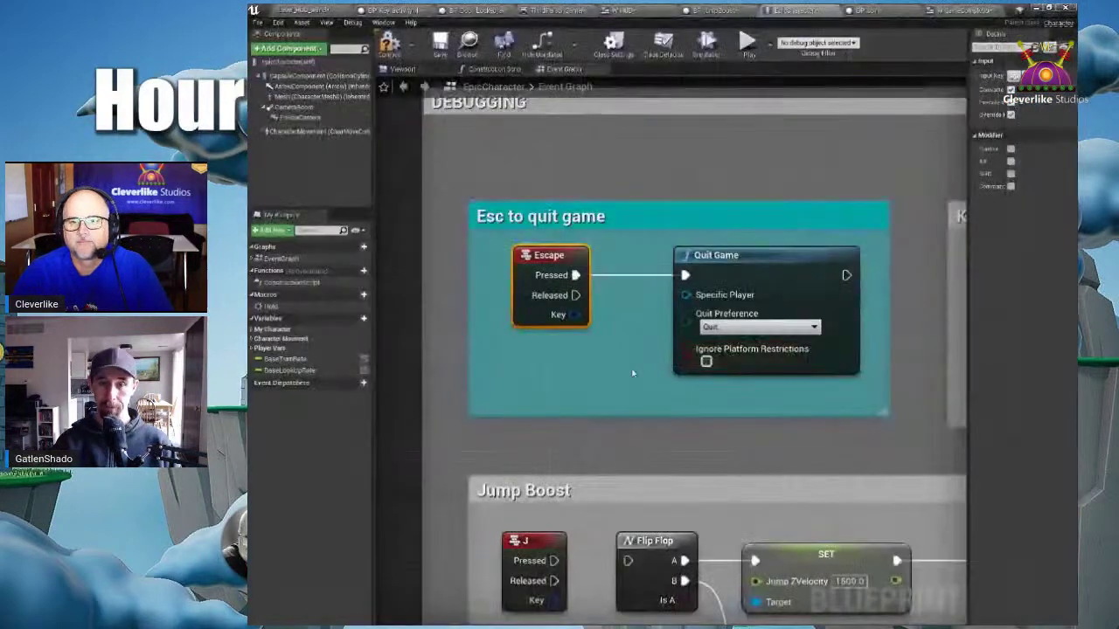
pyautogui.click(612, 374)
pyautogui.moveTo(600, 320); pyautogui.dragTo(604, 351, button='right')
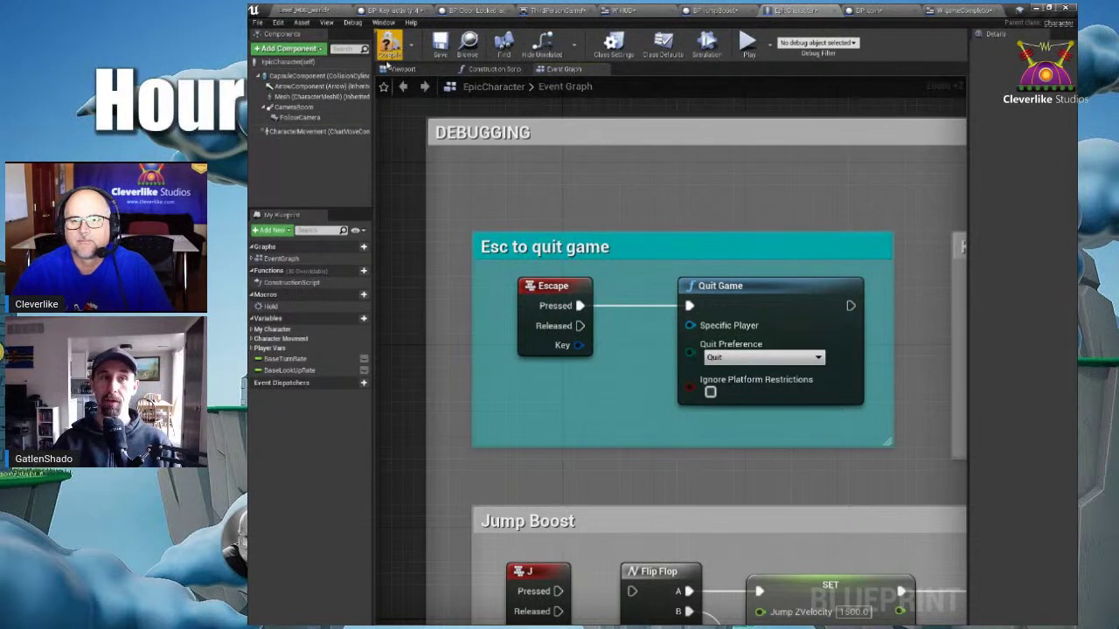
# - Compile the EpicCharacter blueprint and return to the level editor
pyautogui.hotkey('ctrl', '2')
pyautogui.moveTo(406, 31)
pyautogui.mouseDown()
pyautogui.moveTo(418, 76)
pyautogui.moveTo(420, 32)
pyautogui.mouseUp()
pyautogui.press('Escape')
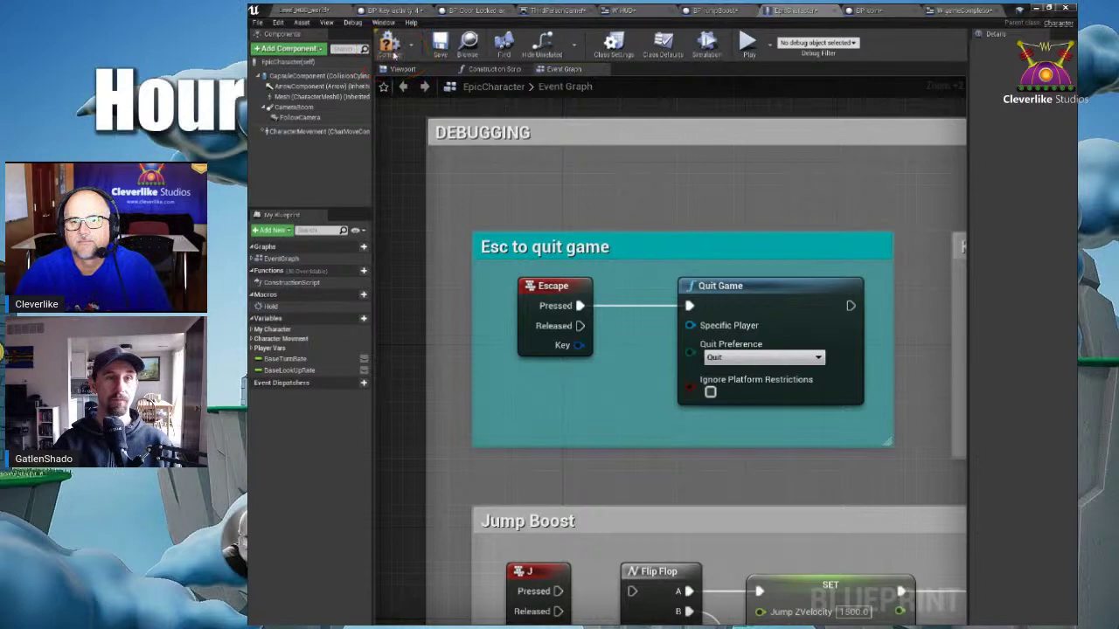
pyautogui.click(393, 49)
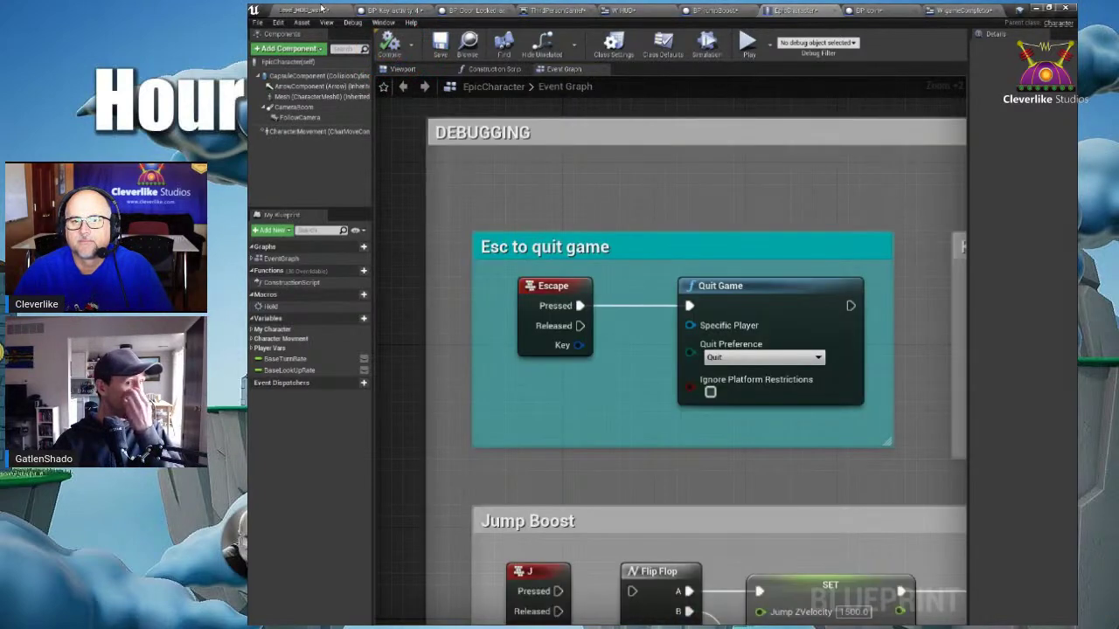
pyautogui.click(322, 9)
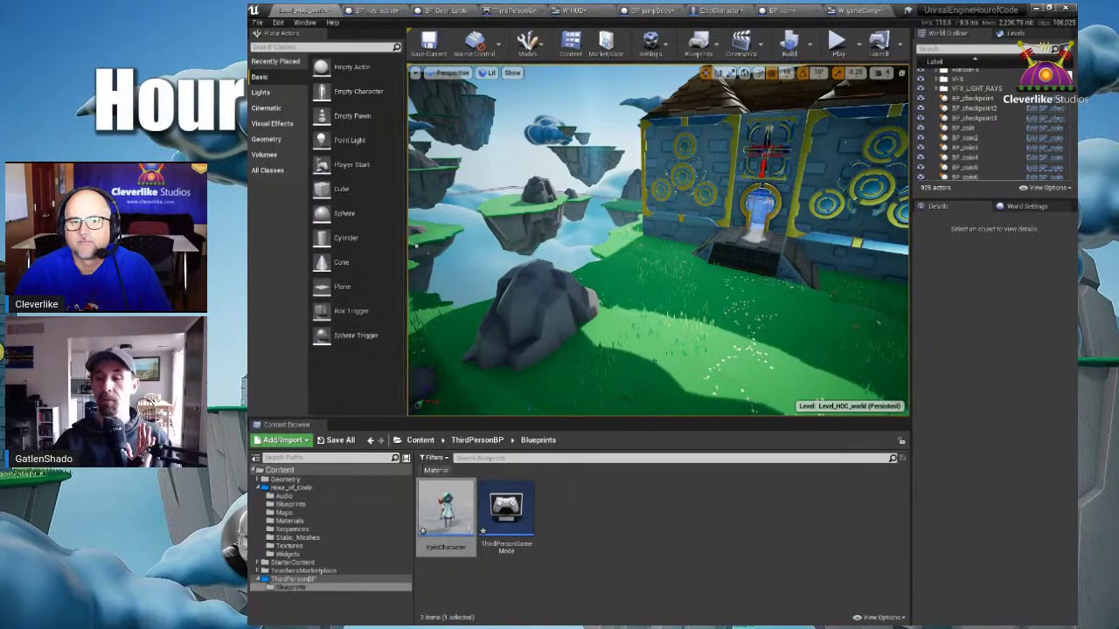
# - Check the student guide PDF in Adobe Acrobat for the Visual Studio features required for packaging, and return to Unreal Editor
pyautogui.moveTo(1076, 166); pyautogui.dragTo(572, 5)
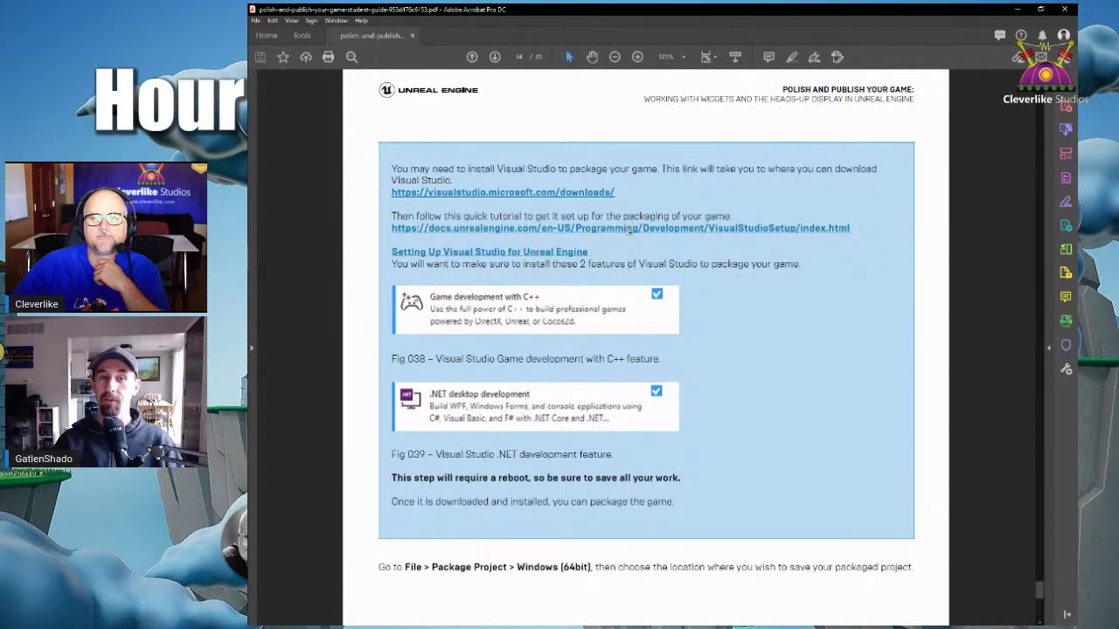
pyautogui.moveTo(606, 10); pyautogui.dragTo(1076, 203)
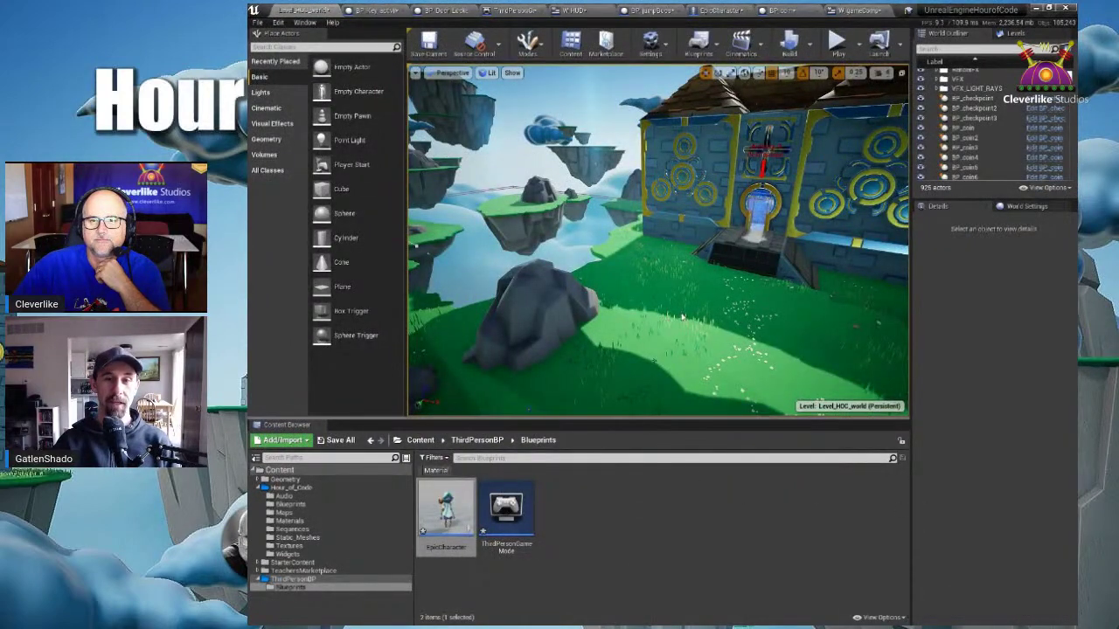
# - Package the project for Windows (64-bit) into the UnrealEngineHourofCode folder
pyautogui.moveTo(667, 325); pyautogui.dragTo(680, 309, button='right')
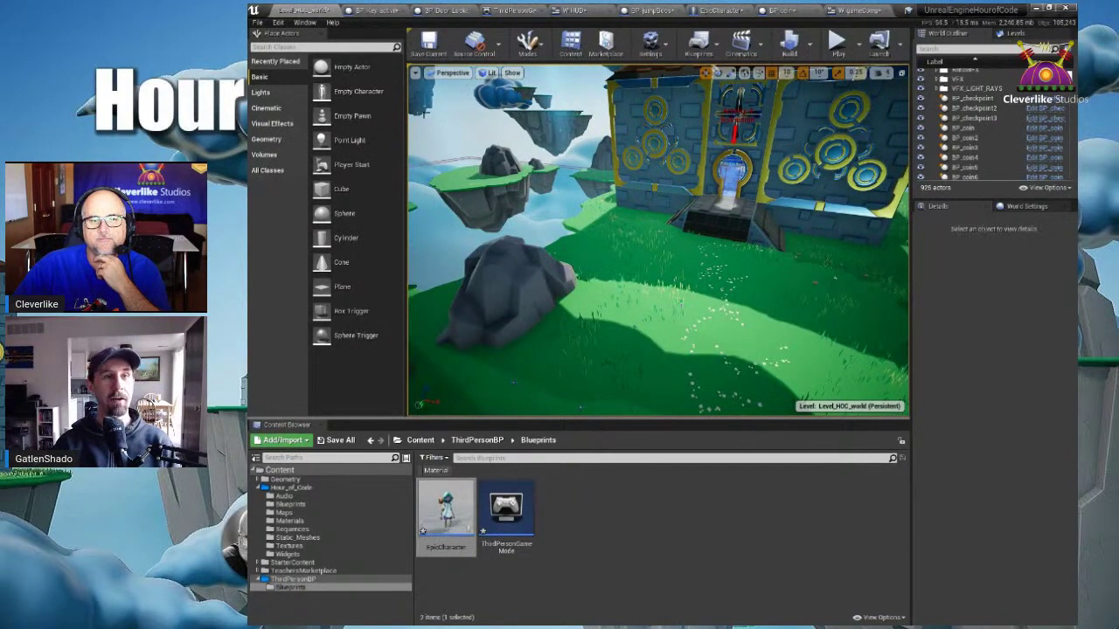
pyautogui.click(257, 23)
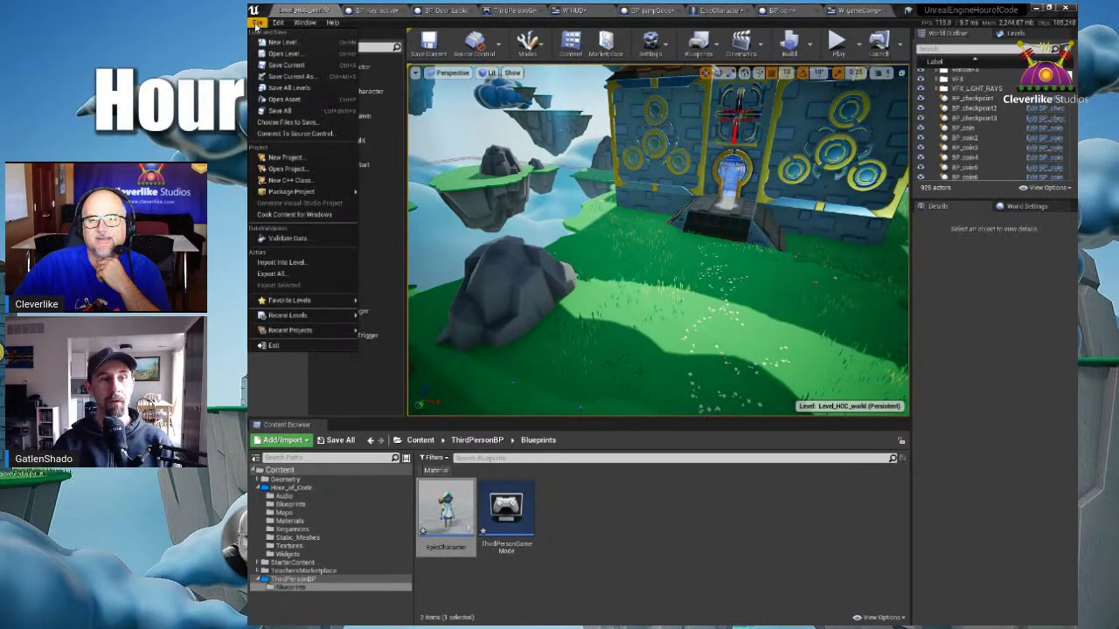
pyautogui.moveTo(325, 193)
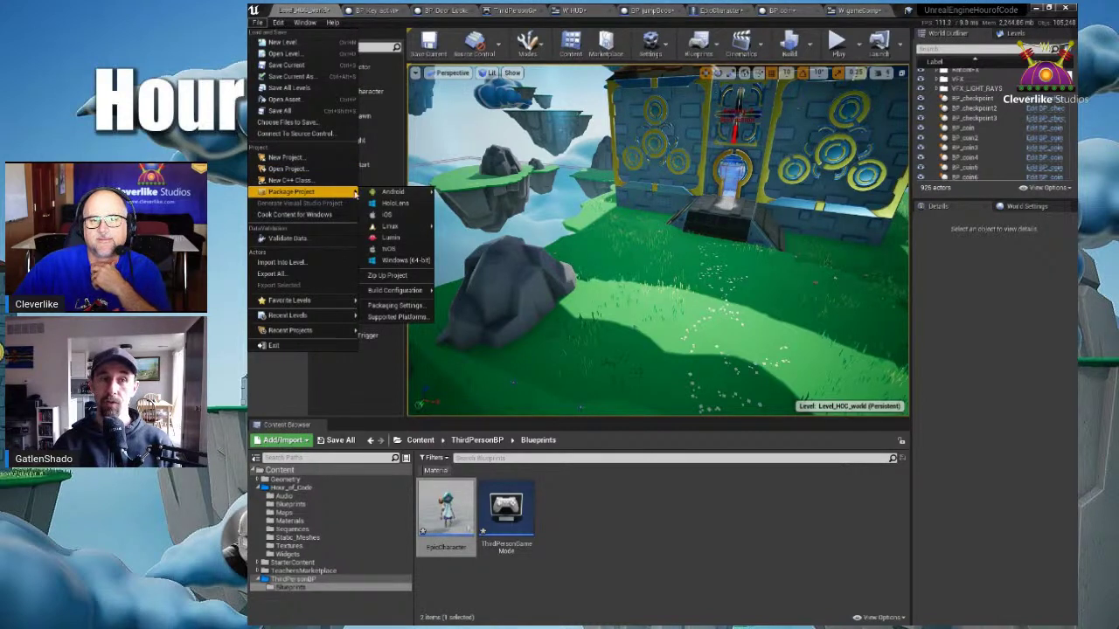
pyautogui.click(404, 260)
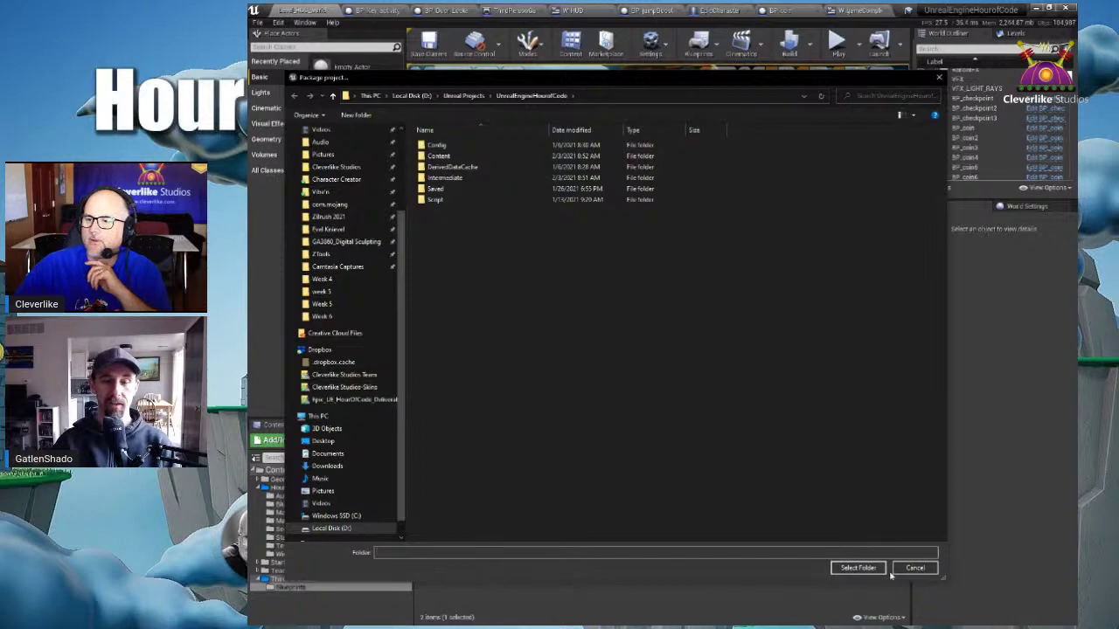
pyautogui.click(863, 569)
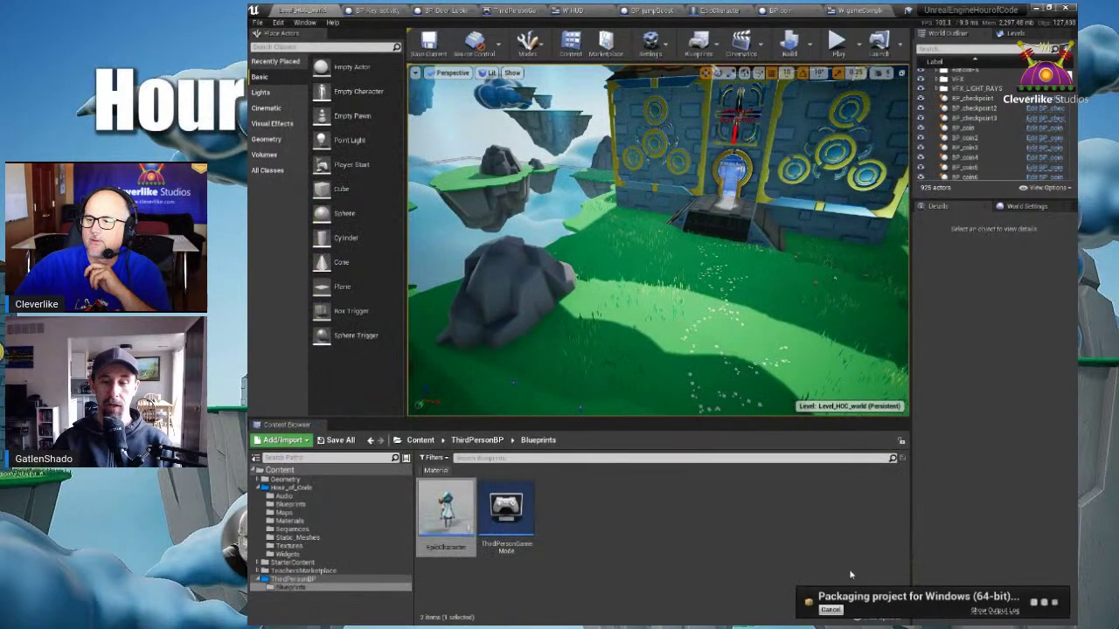
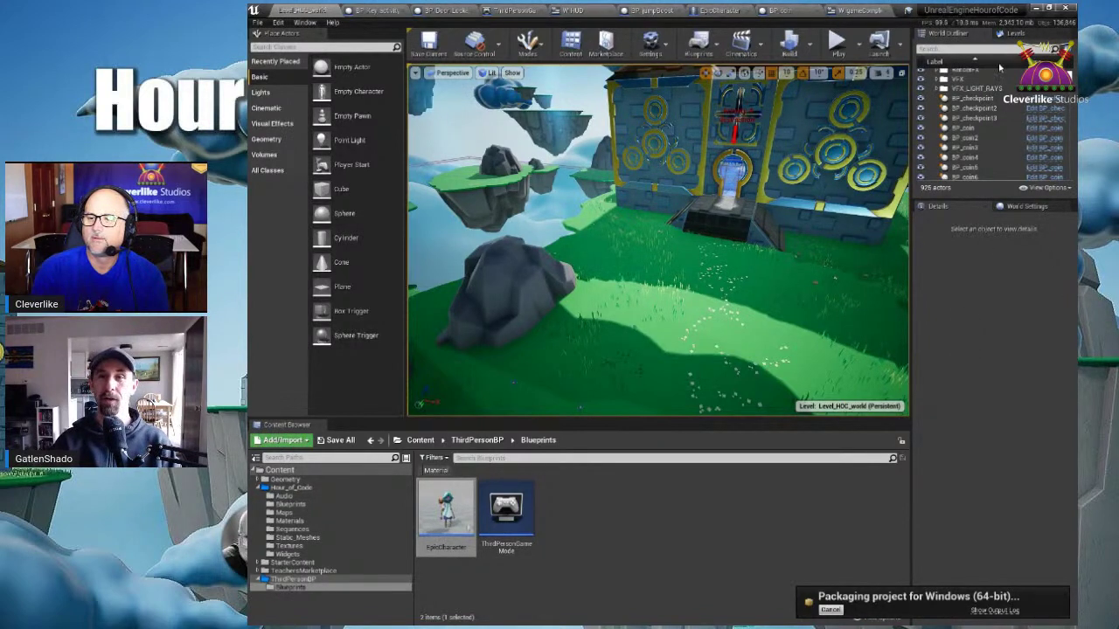
# - Show the list of sublevels and survey the level's islands and buildings from above
pyautogui.click(1015, 33)
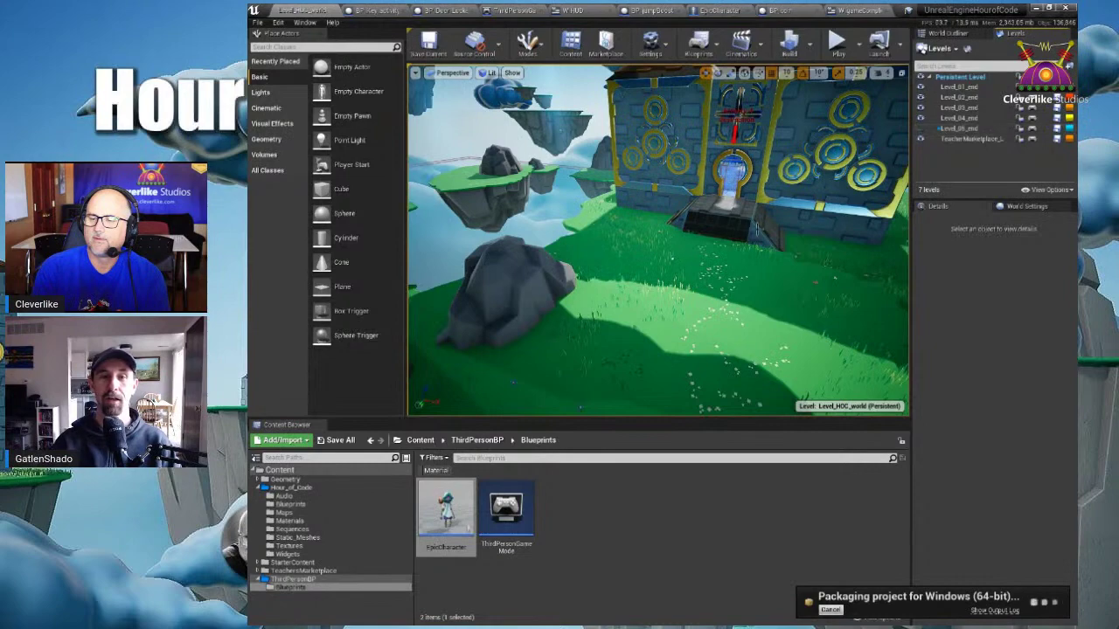
pyautogui.scroll(-8, 749, 215)
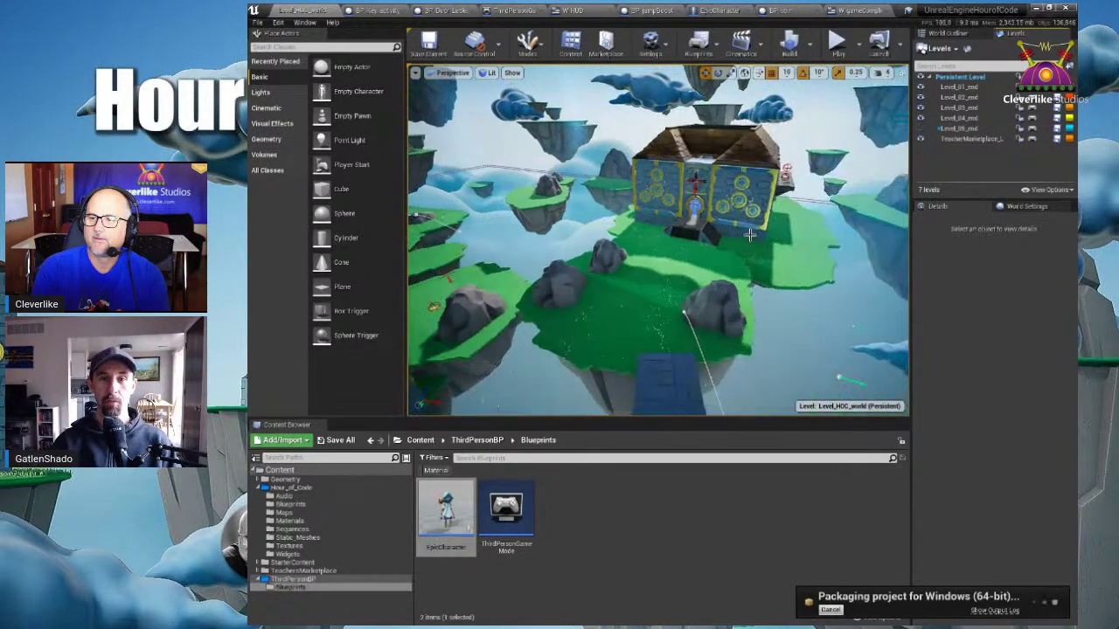
pyautogui.moveTo(824, 152); pyautogui.dragTo(702, 225, button='right')
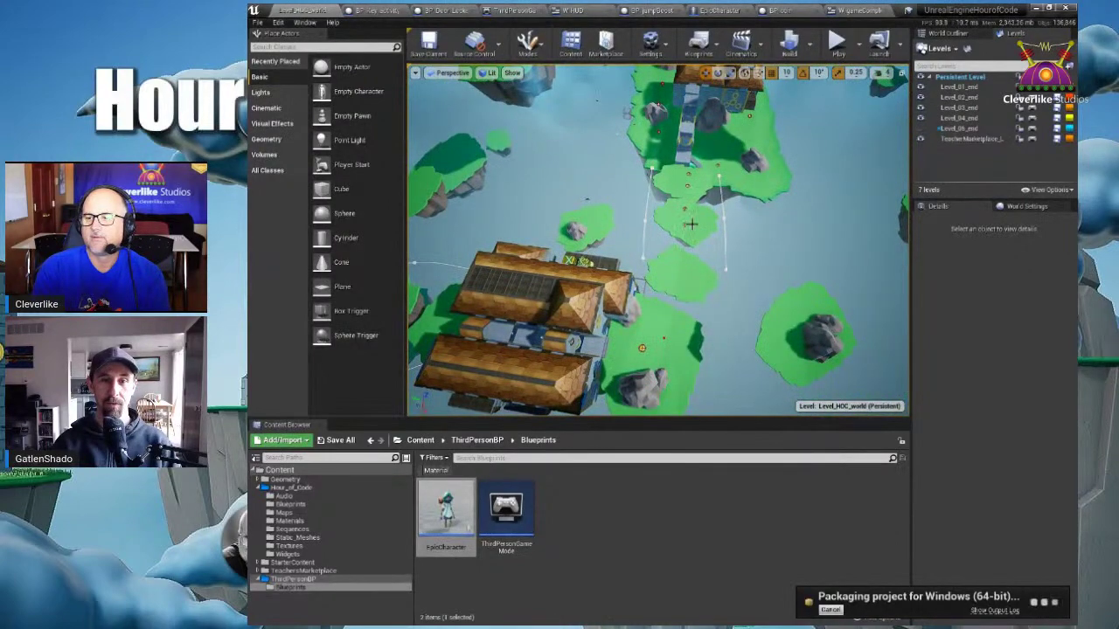
# - Survey the floating islands and the coins placed on them, inspecting one island and one coin without keeping the selection
pyautogui.click(687, 224)
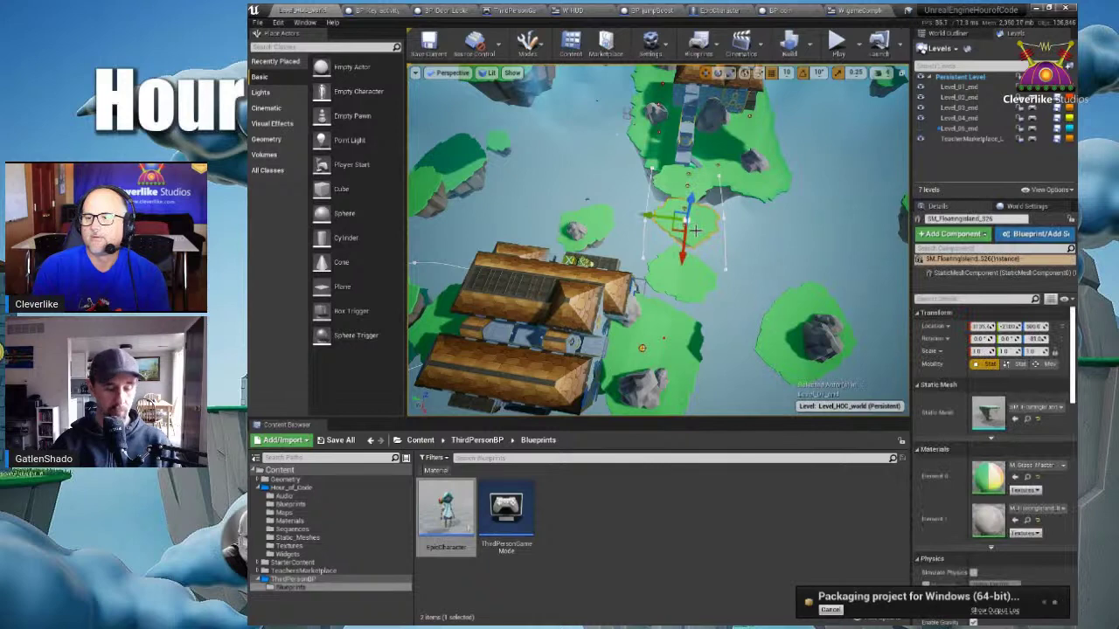
pyautogui.press('f')
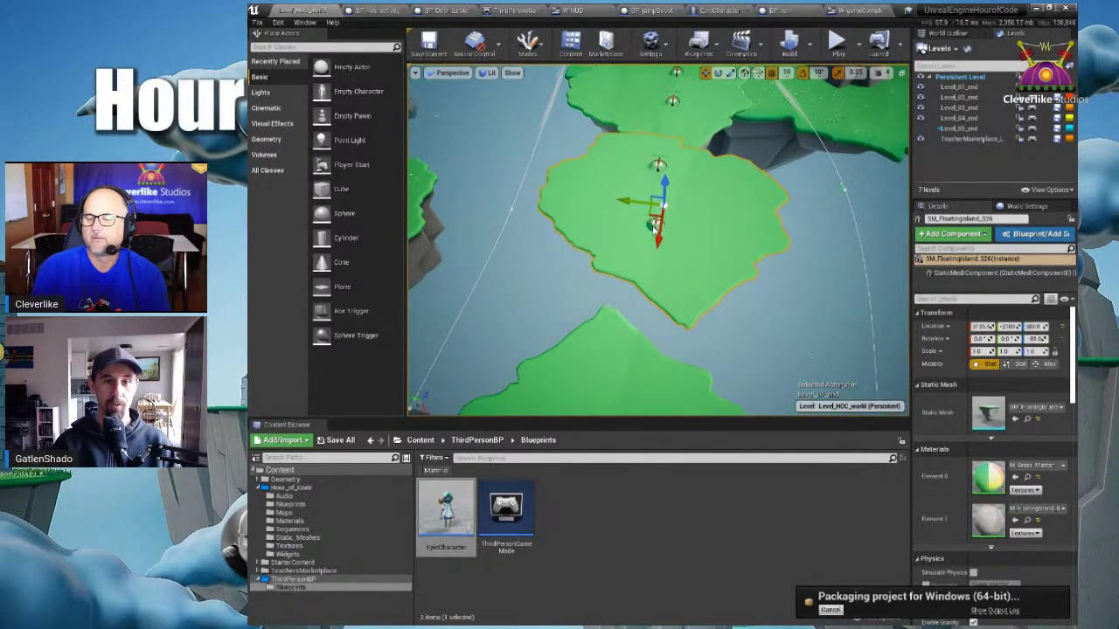
pyautogui.moveTo(654, 226); pyautogui.dragTo(753, 229, button='right')
pyautogui.hotkey('ctrl', 'z')
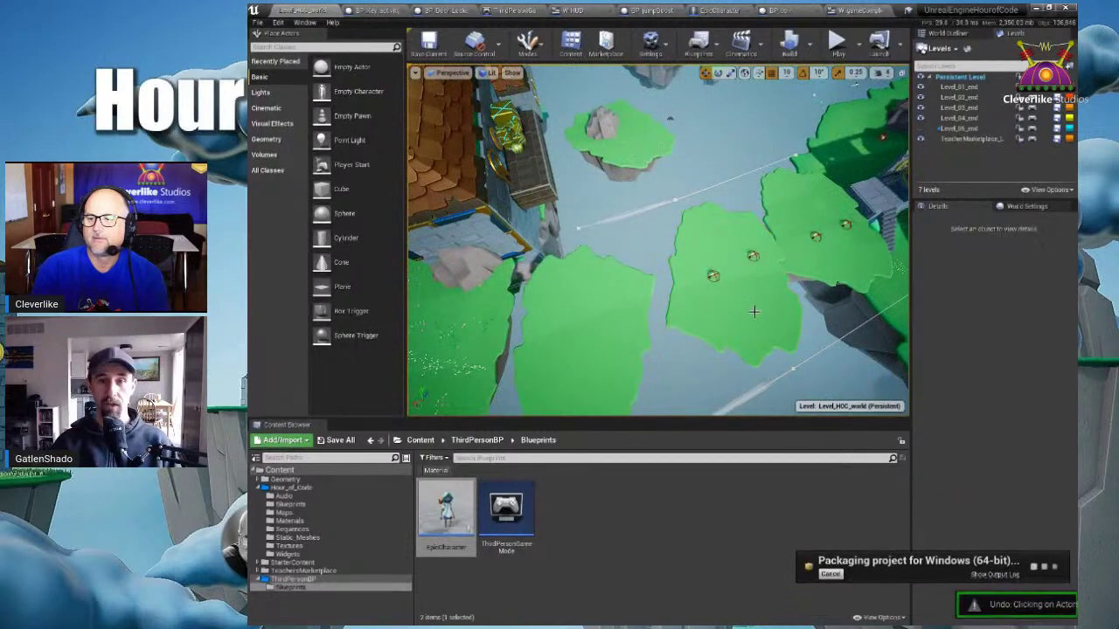
pyautogui.moveTo(754, 307); pyautogui.dragTo(716, 271, button='right')
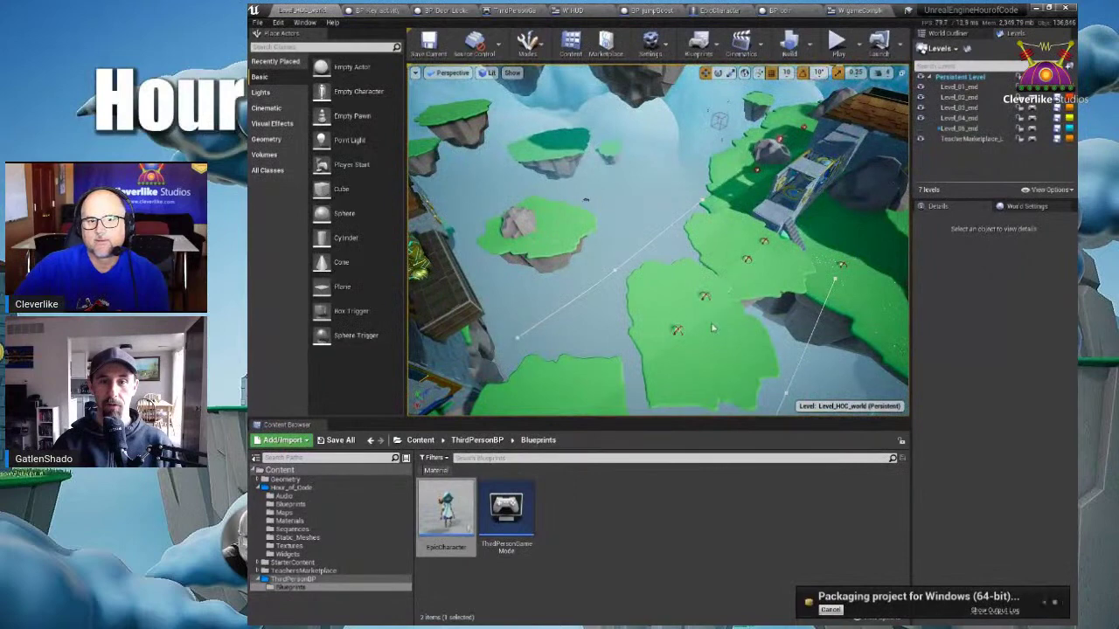
pyautogui.moveTo(709, 323); pyautogui.dragTo(710, 322, button='right')
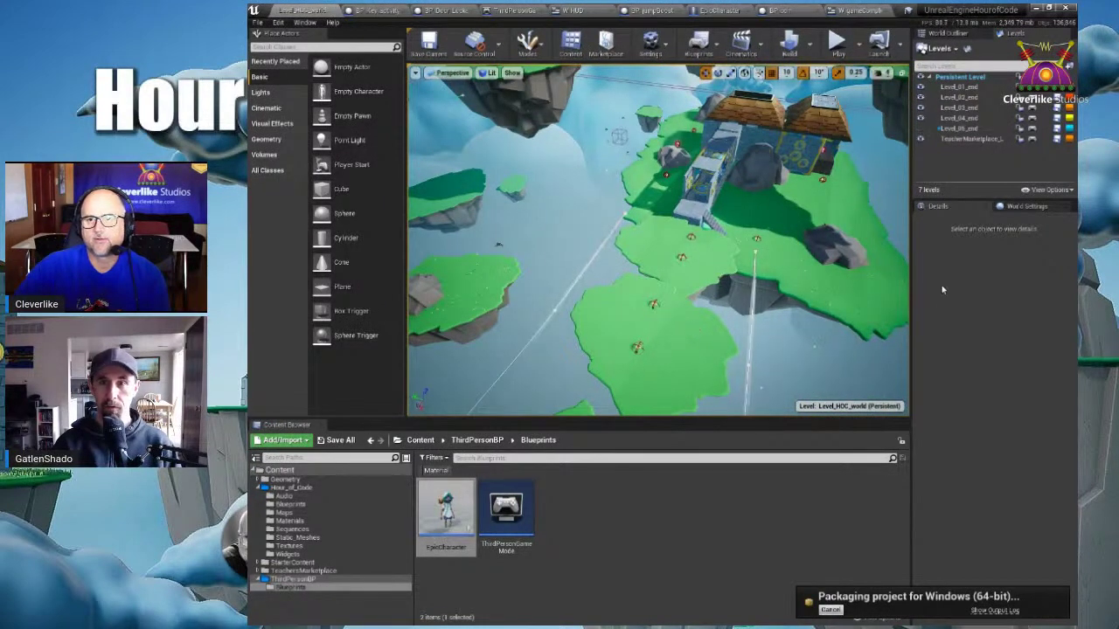
pyautogui.moveTo(684, 336); pyautogui.dragTo(684, 337, button='right')
pyautogui.click(641, 330)
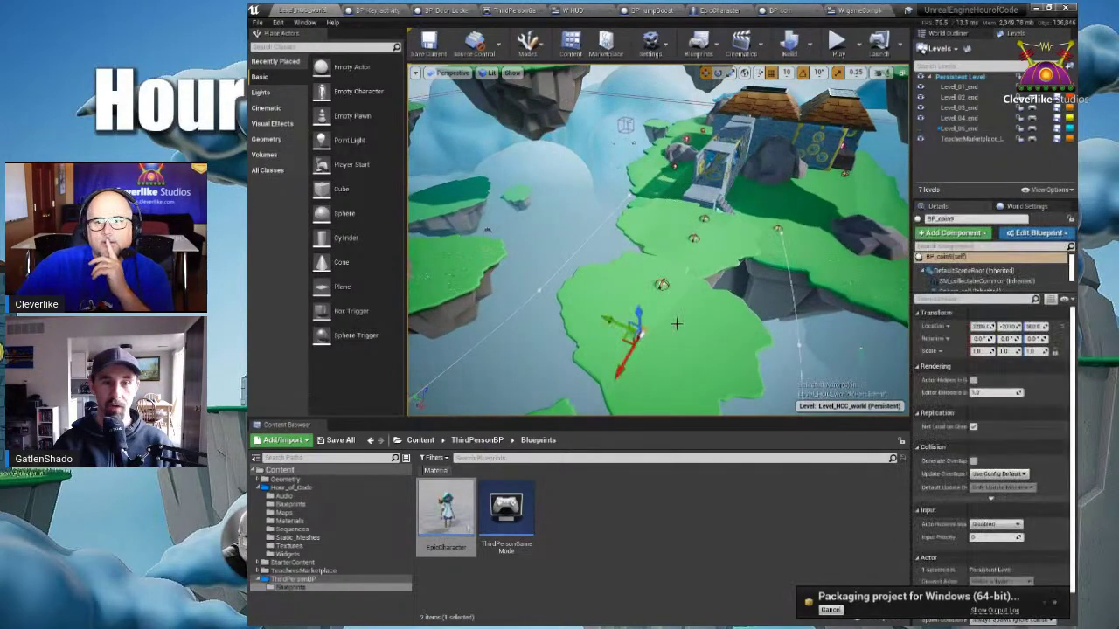
pyautogui.hotkey('ctrl', 'z')
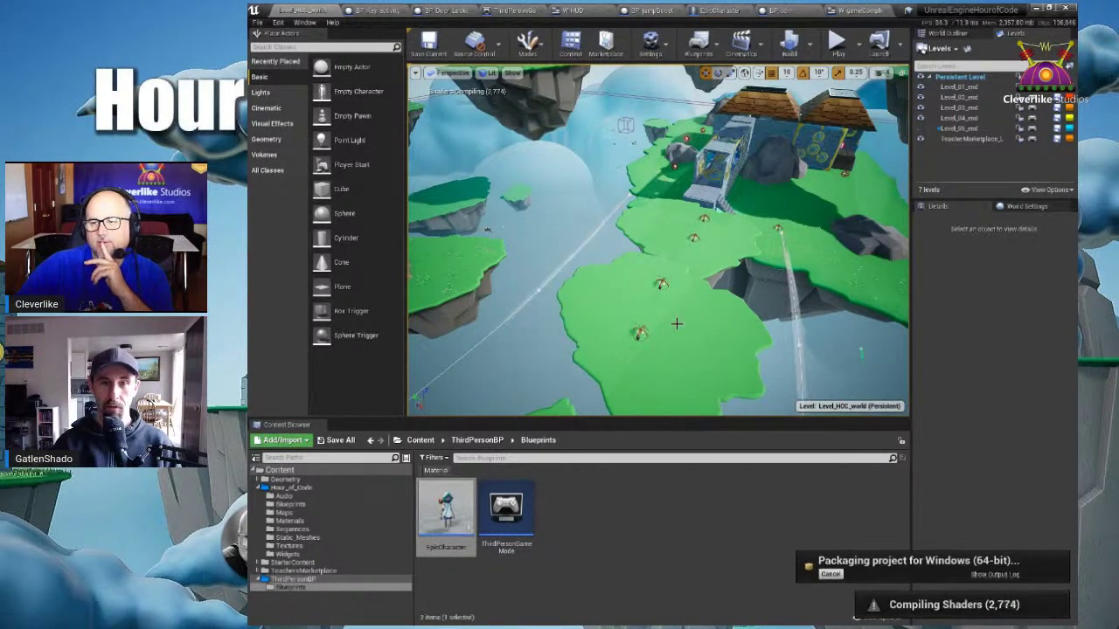
# - Delete the coins along the floating islands leading up to the building, one after another
pyautogui.moveTo(677, 323); pyautogui.dragTo(698, 281, button='right')
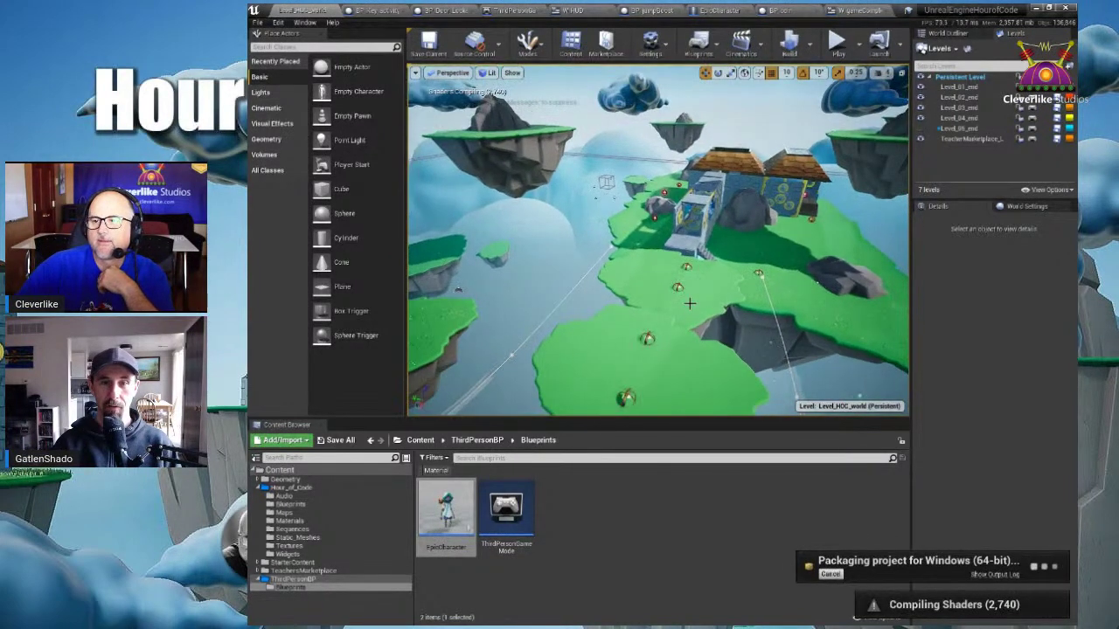
pyautogui.moveTo(679, 329); pyautogui.dragTo(672, 336, button='right')
pyautogui.click(633, 371)
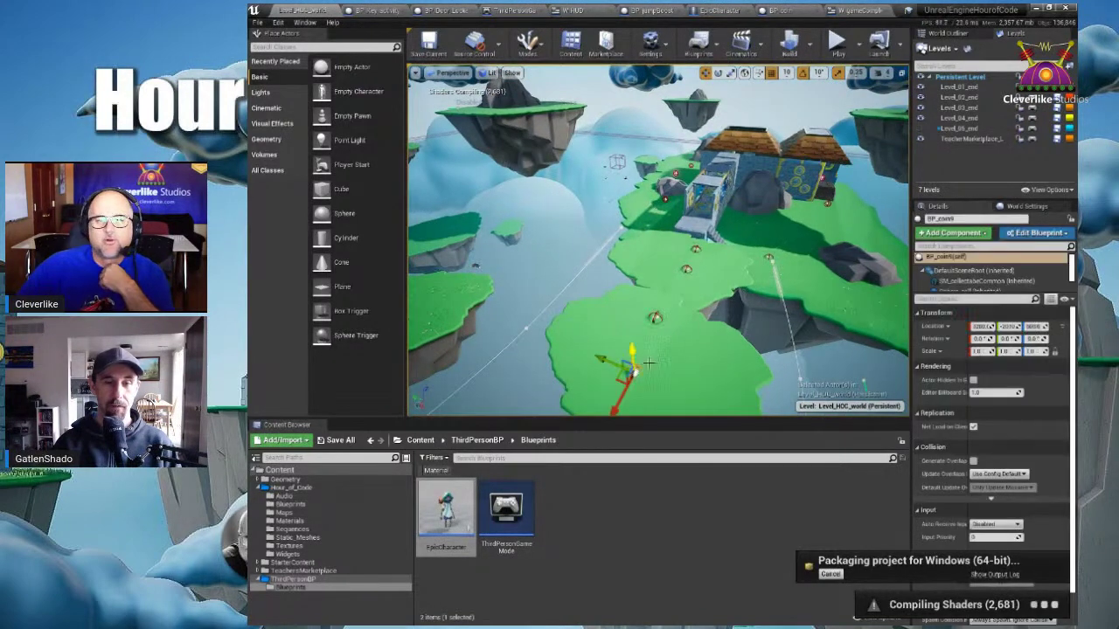
pyautogui.press('Delete')
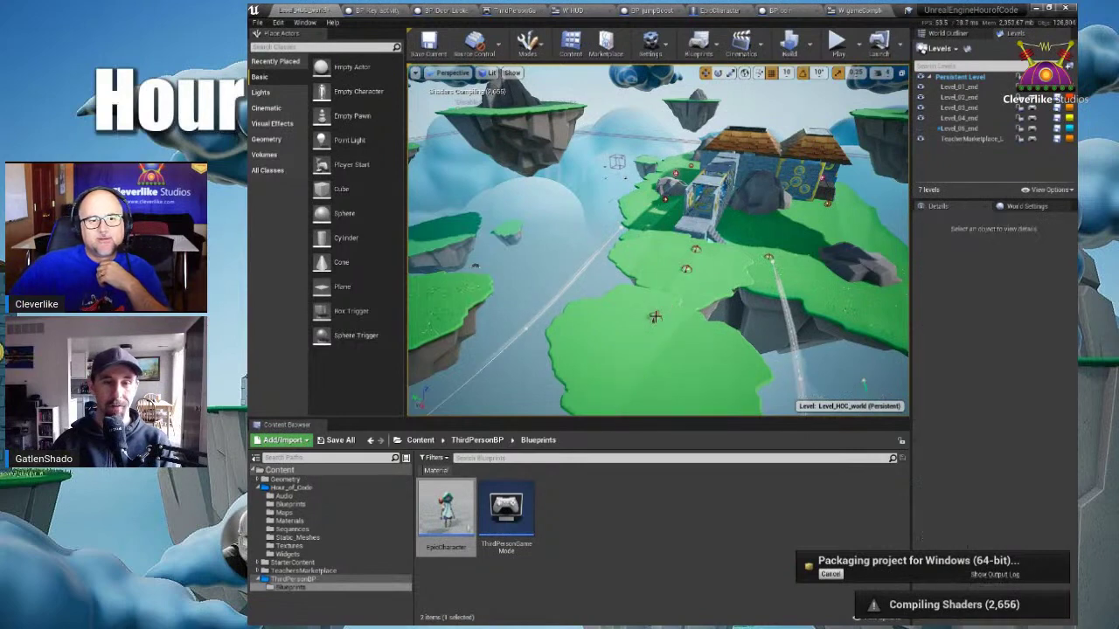
pyautogui.click(654, 318)
pyautogui.press('Delete')
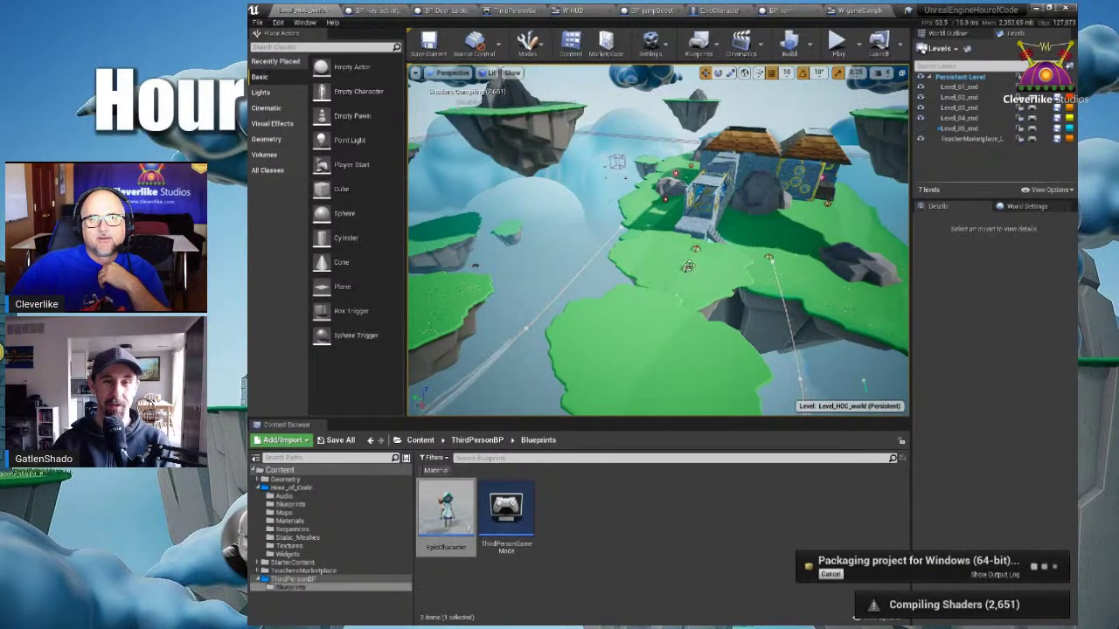
pyautogui.click(696, 251)
pyautogui.press('Delete')
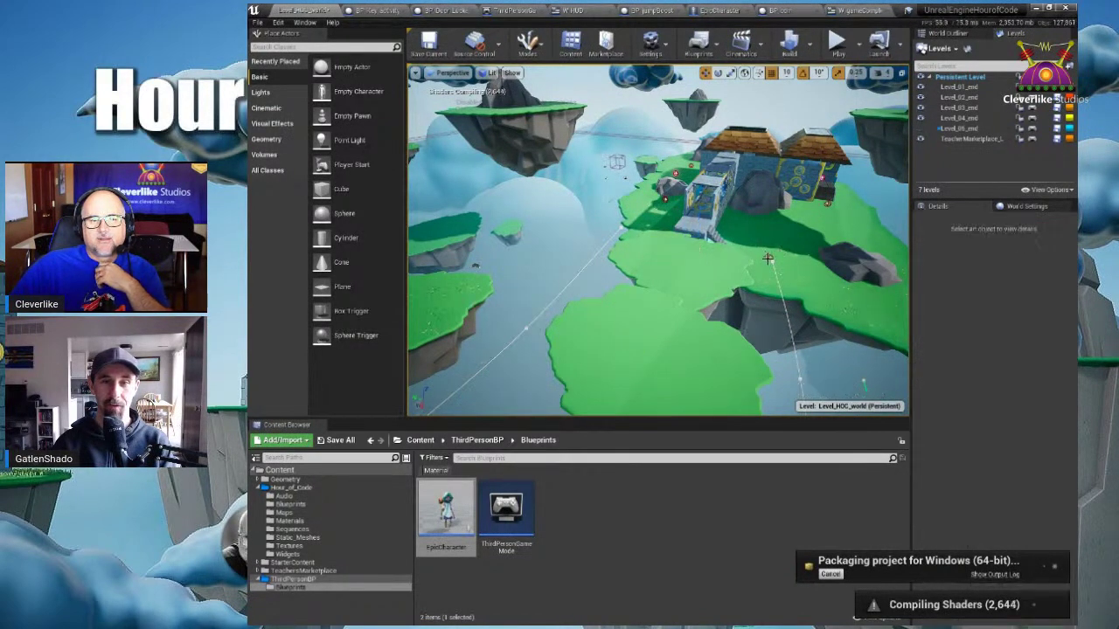
pyautogui.click(768, 259)
pyautogui.press('Delete')
pyautogui.click(827, 205)
pyautogui.press('Delete')
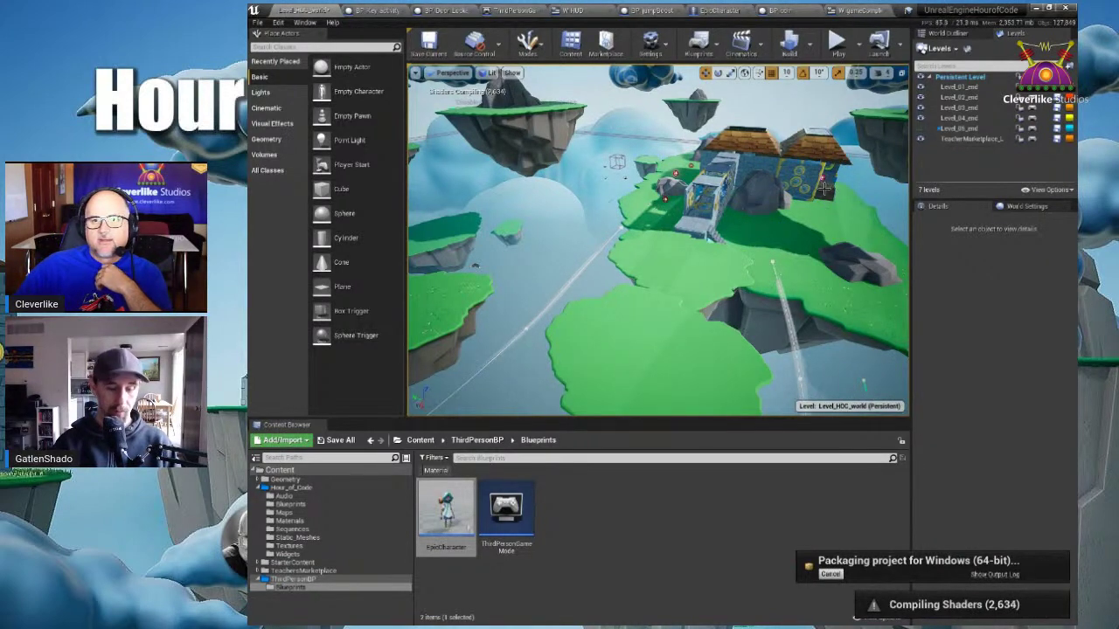
# - Delete the gem on the wooden ramp platform and the gem in the grassy corner of the stone walls
pyautogui.click(823, 187)
pyautogui.press('f')
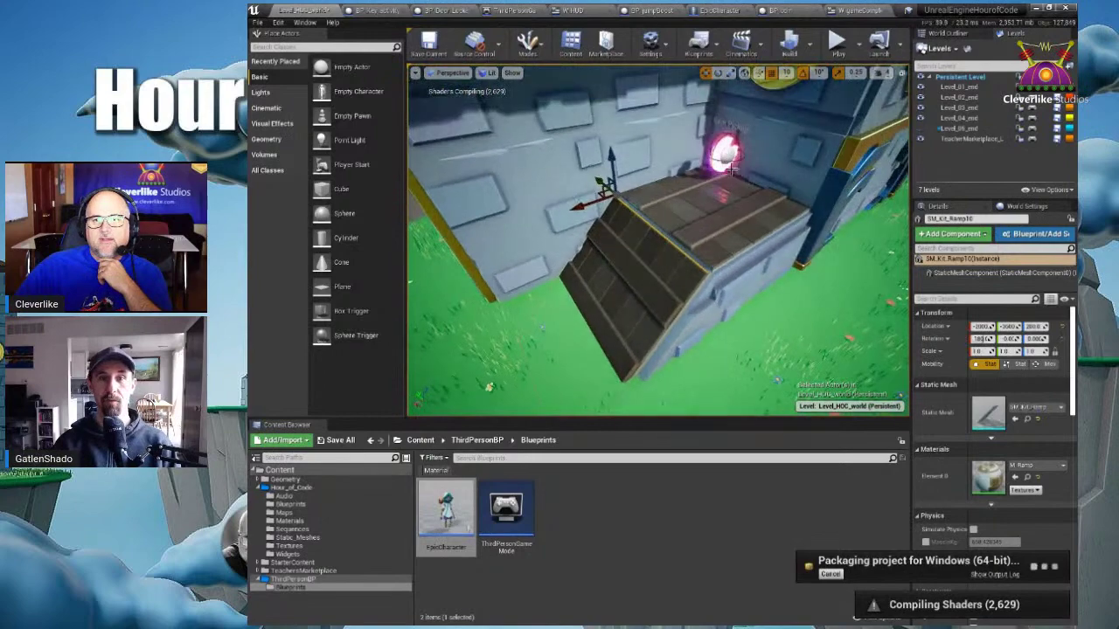
pyautogui.click(724, 157)
pyautogui.press('Delete')
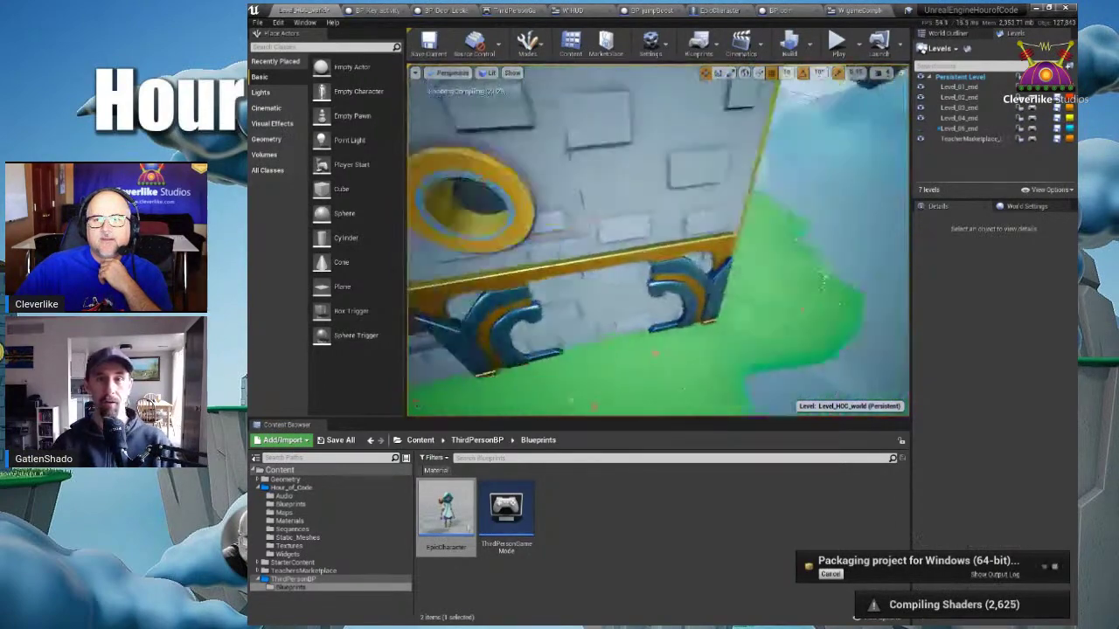
pyautogui.moveTo(657, 236); pyautogui.dragTo(640, 248, button='right')
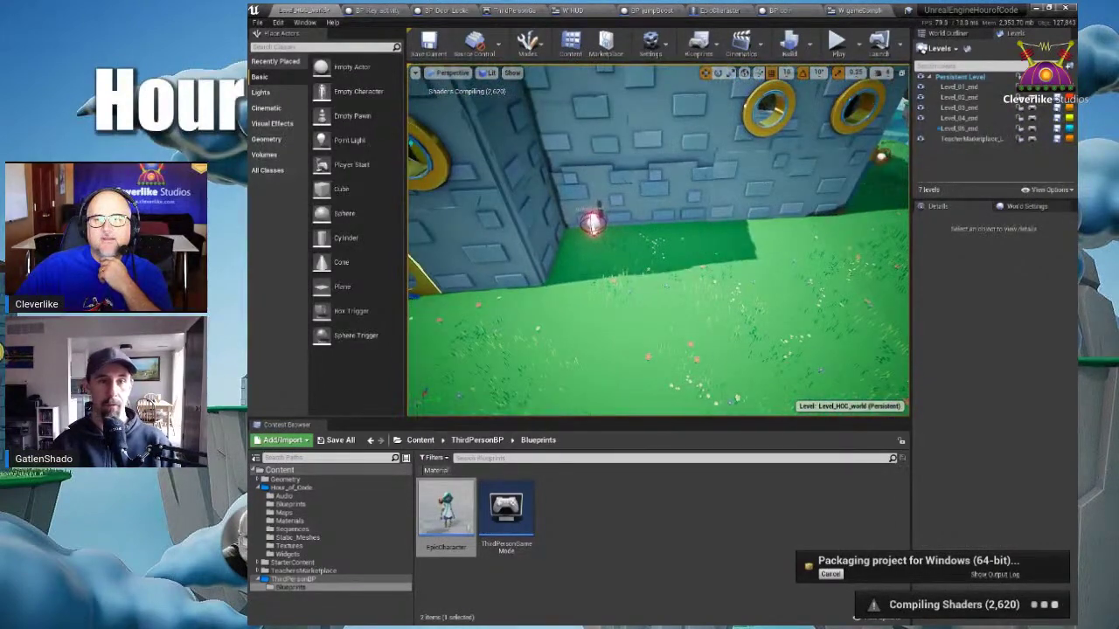
pyautogui.click(592, 222)
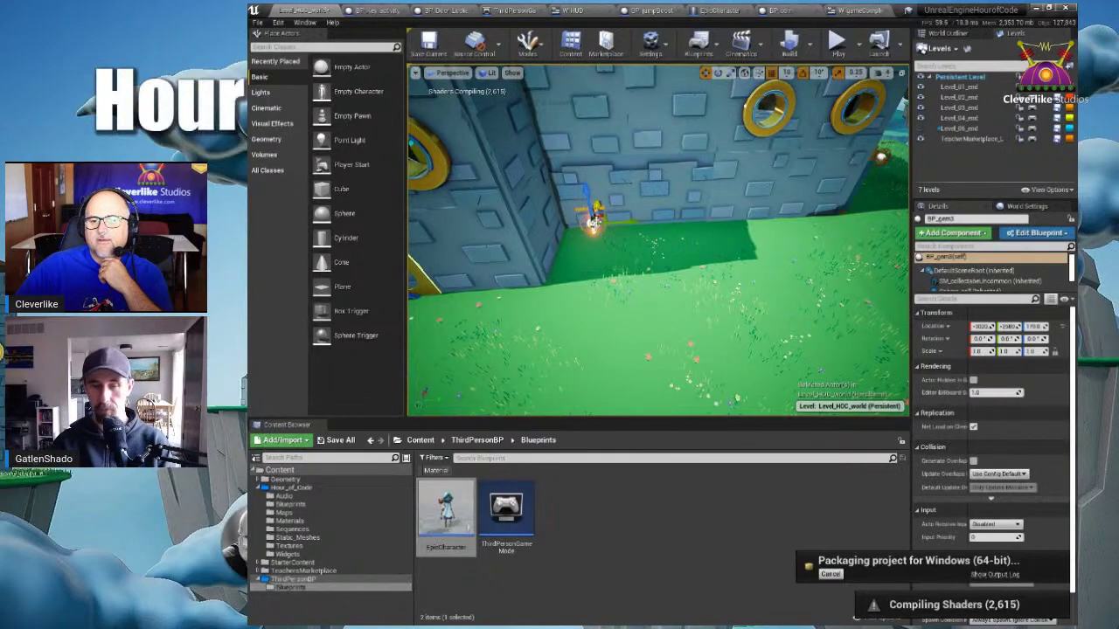
pyautogui.press('Delete')
# - Move on around the level and delete three more pickups
pyautogui.moveTo(592, 222); pyautogui.dragTo(576, 253, button='right')
pyautogui.click(577, 254)
pyautogui.press('Delete')
pyautogui.click(650, 84)
pyautogui.press('Delete')
pyautogui.moveTo(650, 85); pyautogui.dragTo(717, 263, button='right')
pyautogui.click(629, 225)
pyautogui.press('Delete')
# - Delete more pickups around the islands, including the gem on the wooden walkway beside the tiled roof
pyautogui.click(681, 271)
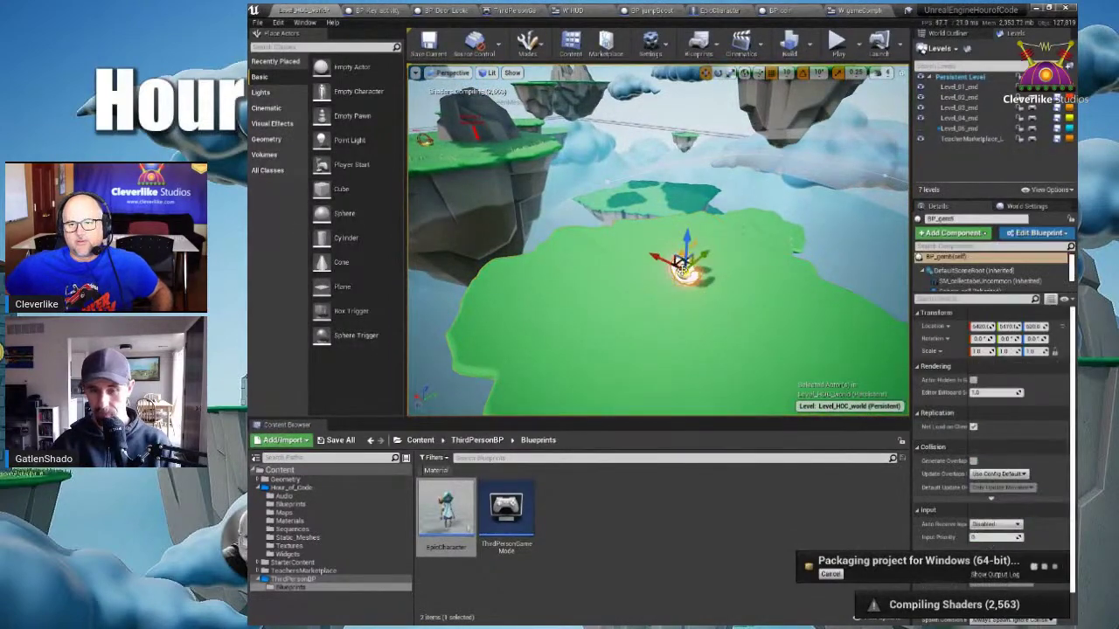
pyautogui.press('Escape')
pyautogui.moveTo(679, 267); pyautogui.dragTo(397, 317, button='right')
pyautogui.click(701, 242)
pyautogui.press('Delete')
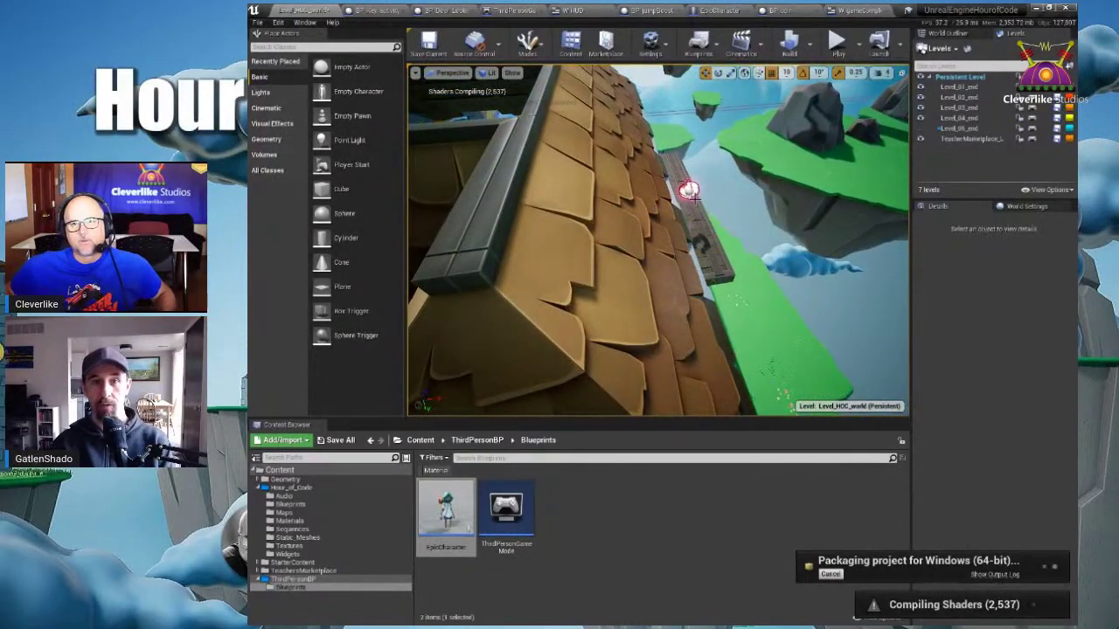
pyautogui.click(688, 190)
pyautogui.press('Delete')
# - Select the corner piece of the building's tiled roof
pyautogui.moveTo(668, 277); pyautogui.dragTo(625, 266, button='right')
pyautogui.click(594, 231)
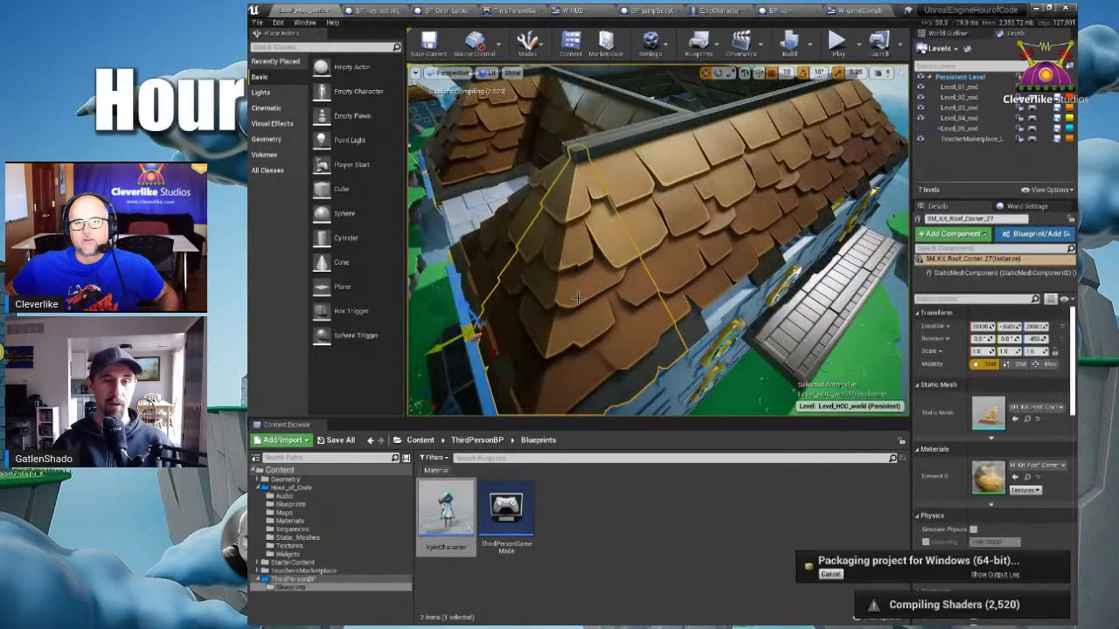
pyautogui.moveTo(577, 298); pyautogui.dragTo(559, 315, button='right')
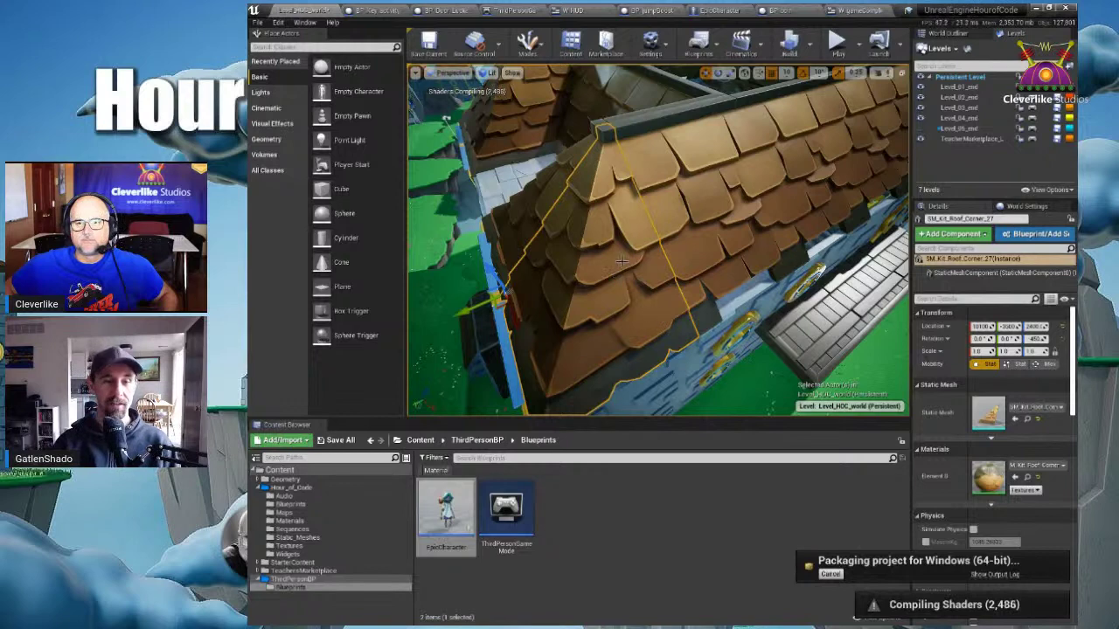
# - Browse the project content to the Kit_Wall folder under TeachersMarketplace > Assets > Architecture
pyautogui.click(308, 522)
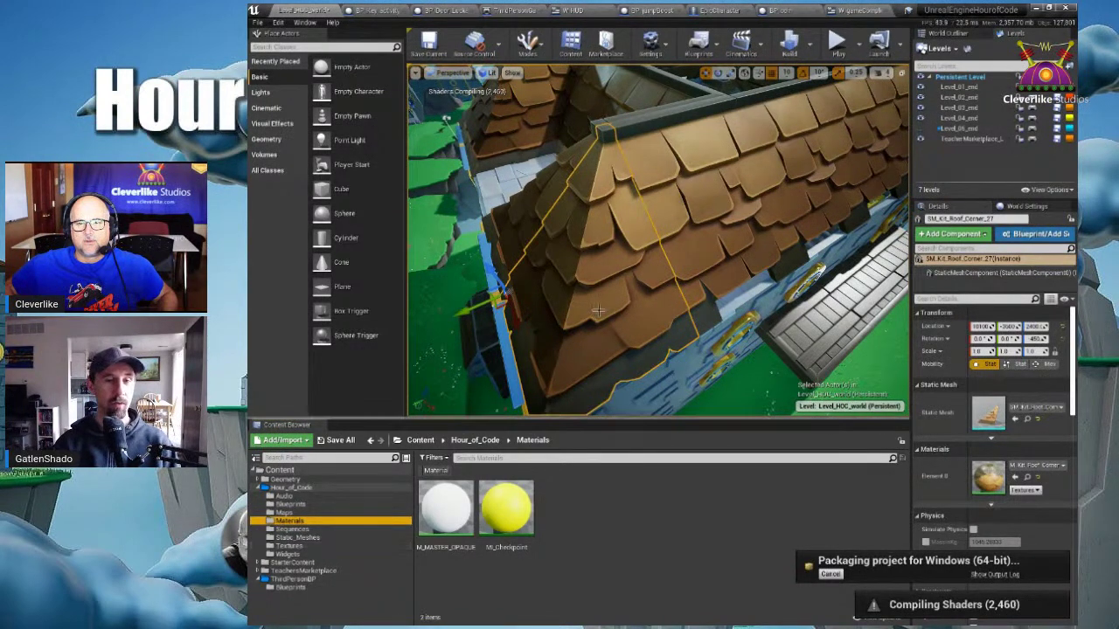
pyautogui.click(260, 489)
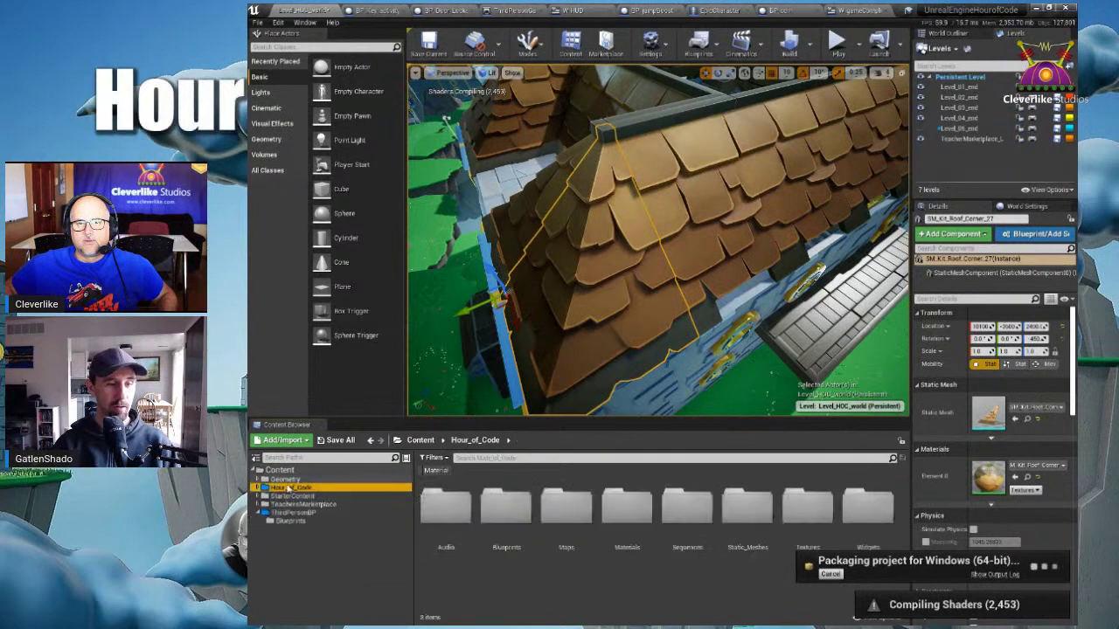
pyautogui.click(259, 505)
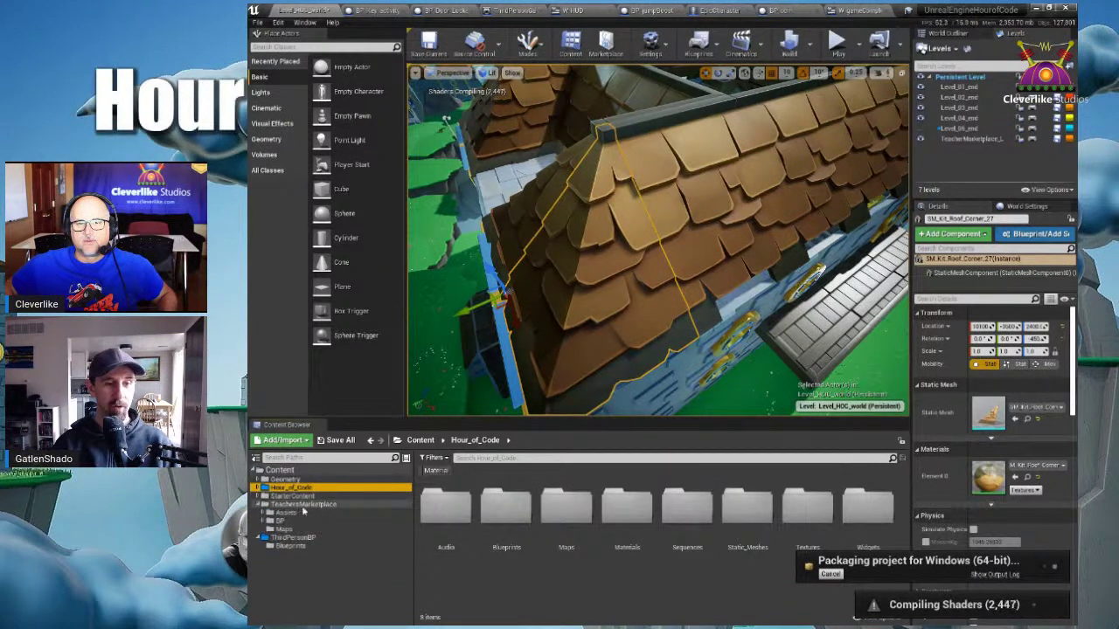
pyautogui.click(263, 514)
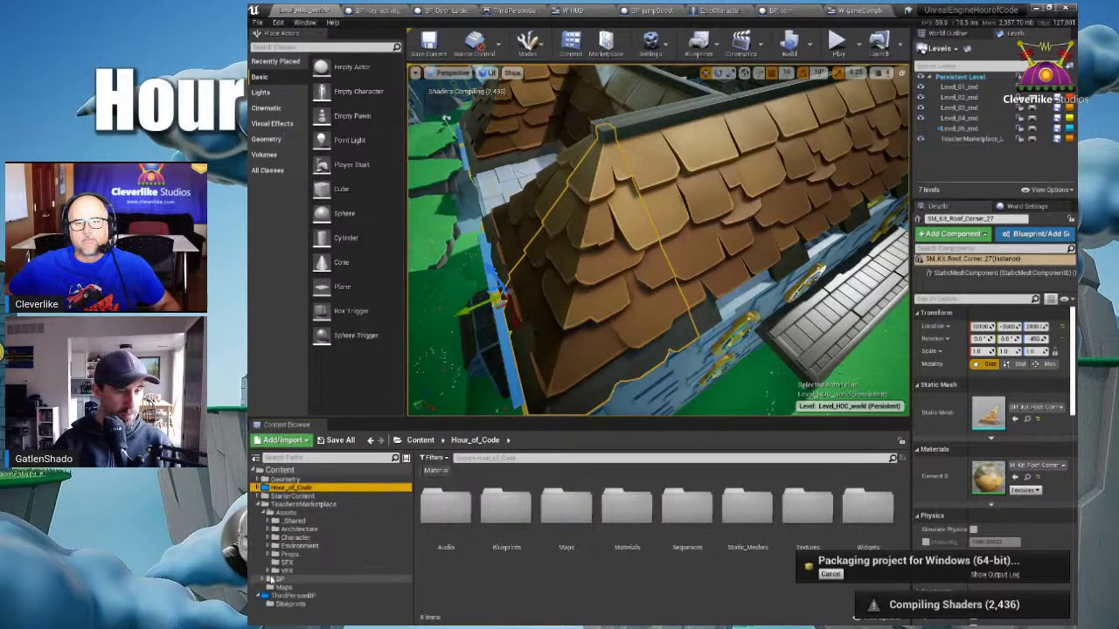
pyautogui.click(274, 530)
pyautogui.click(295, 579)
# - Look through the Material, Mesh and Texture subfolders of Kit_Wall, and collapse the folder again
pyautogui.click(275, 580)
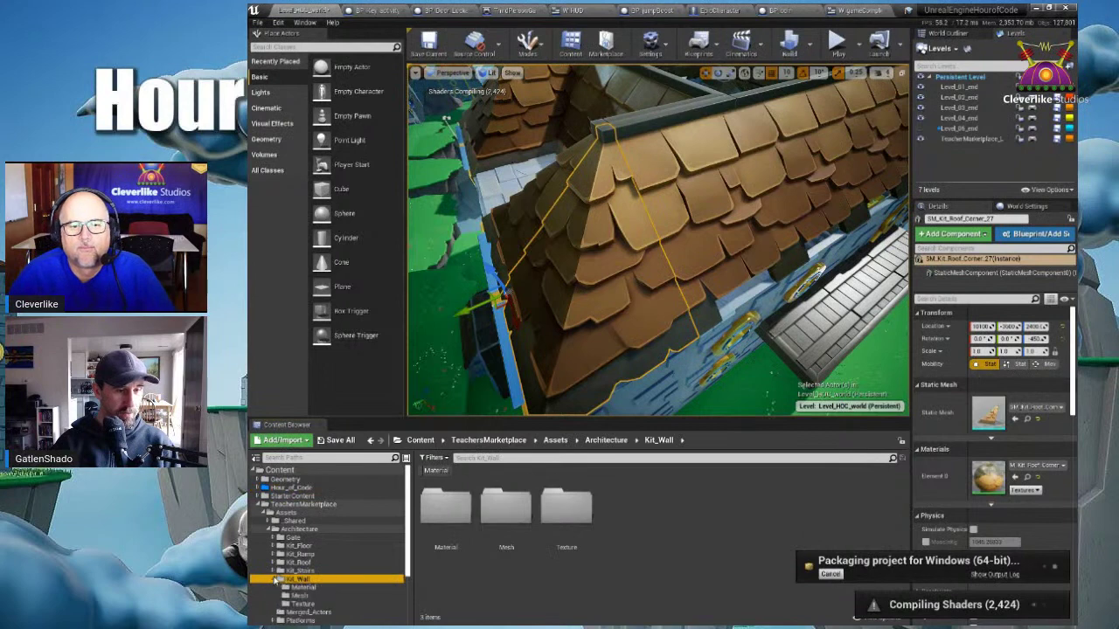
pyautogui.scroll(-2, 294, 572)
pyautogui.click(304, 556)
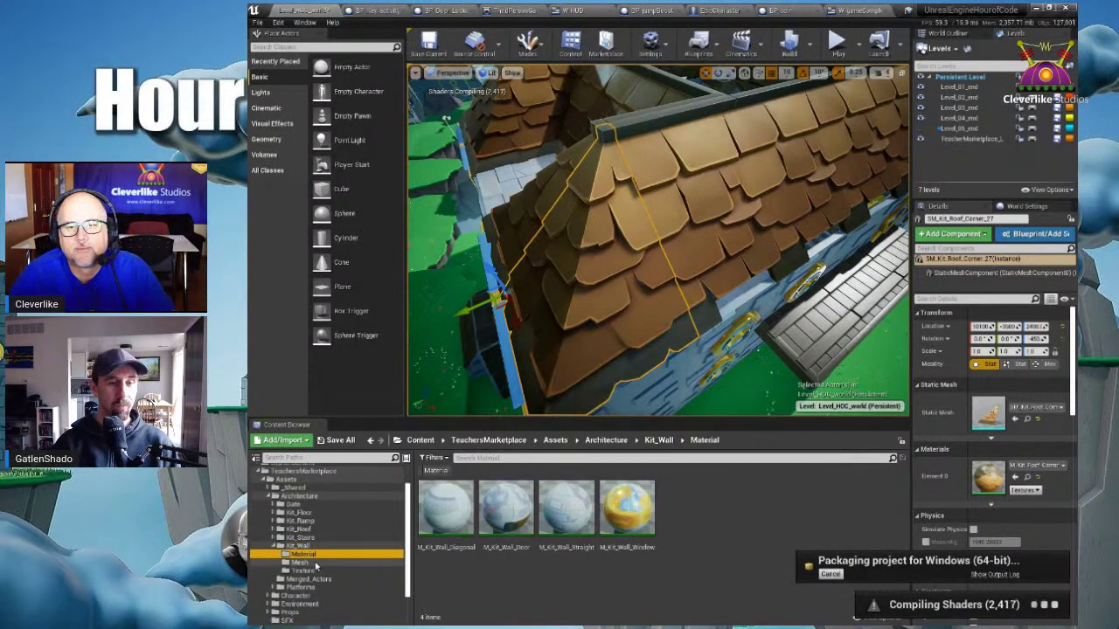
pyautogui.click(314, 563)
pyautogui.click(322, 570)
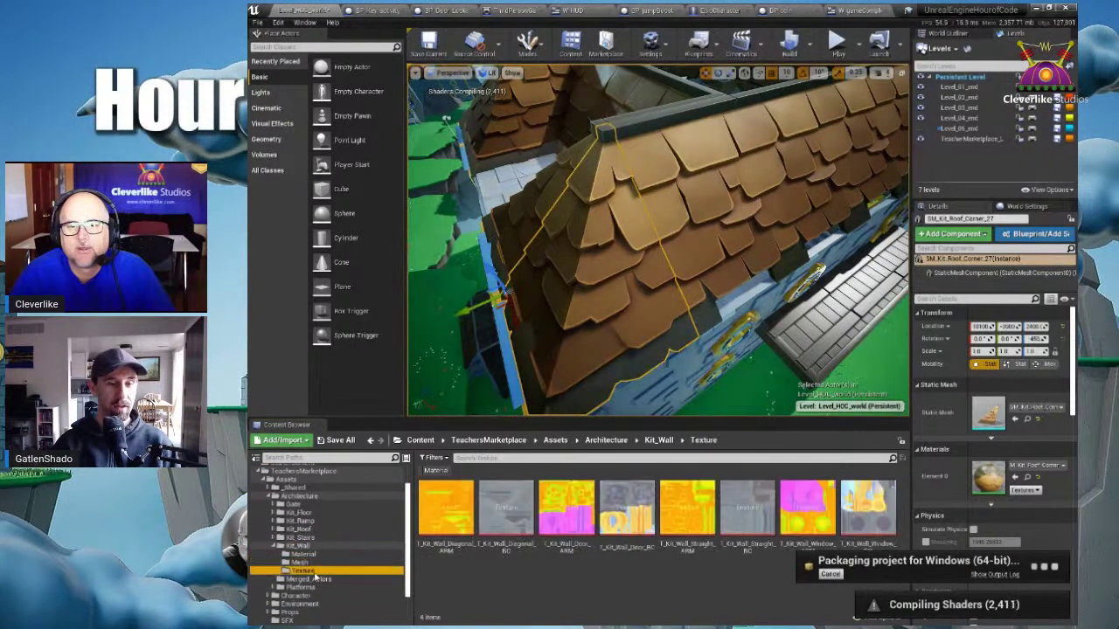
pyautogui.click(275, 546)
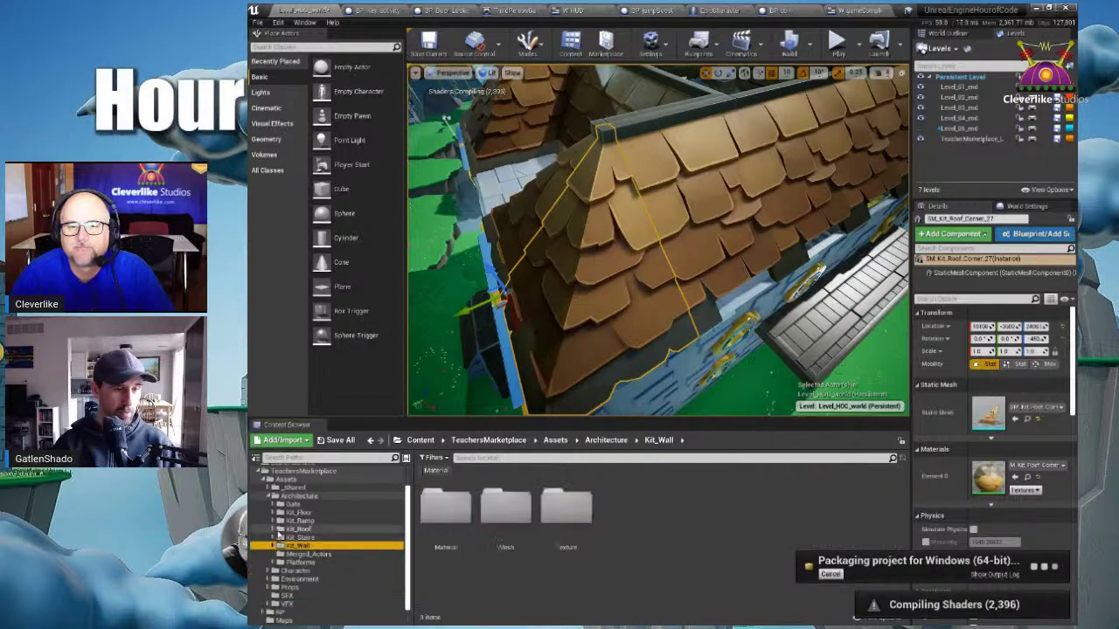
# - Open the M_Kit_Roof_Corner_In material from the Kit_Roof Material folder
pyautogui.click(280, 529)
pyautogui.click(274, 529)
pyautogui.click(302, 538)
pyautogui.click(466, 513)
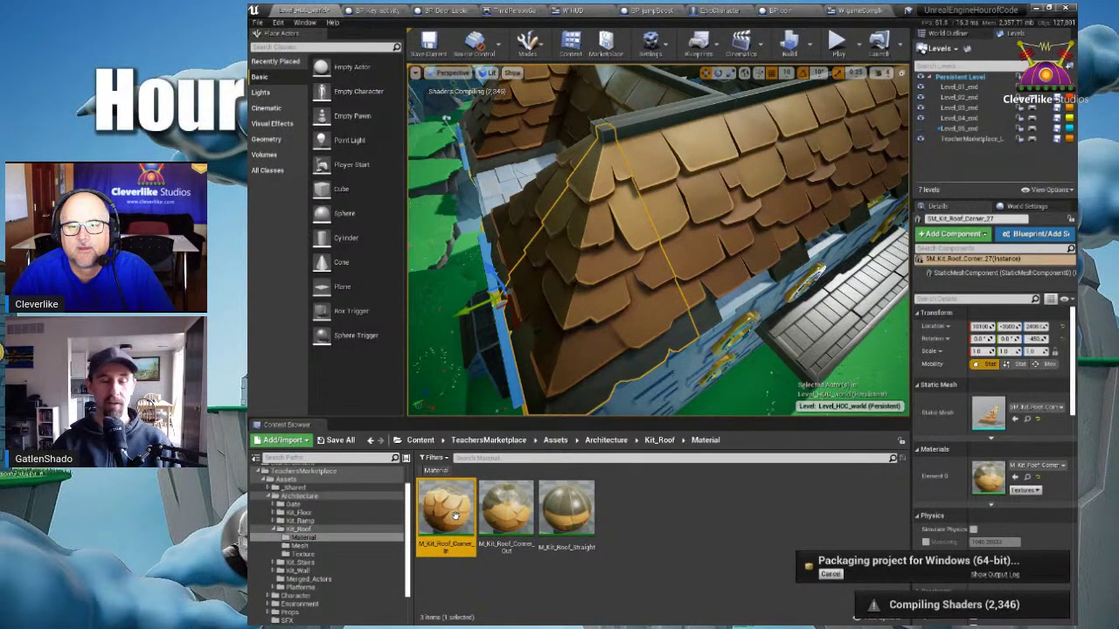
pyautogui.doubleClick(456, 518)
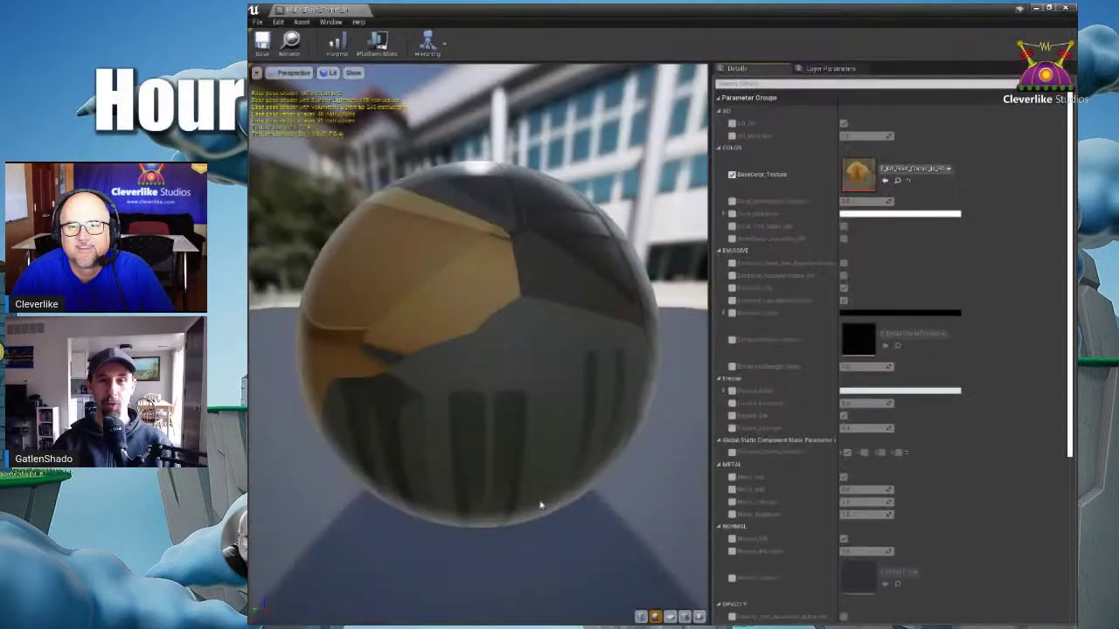
# - Preview the roof material on a flat plane and inspect it closely at an angle
pyautogui.scroll(-5, 565, 366)
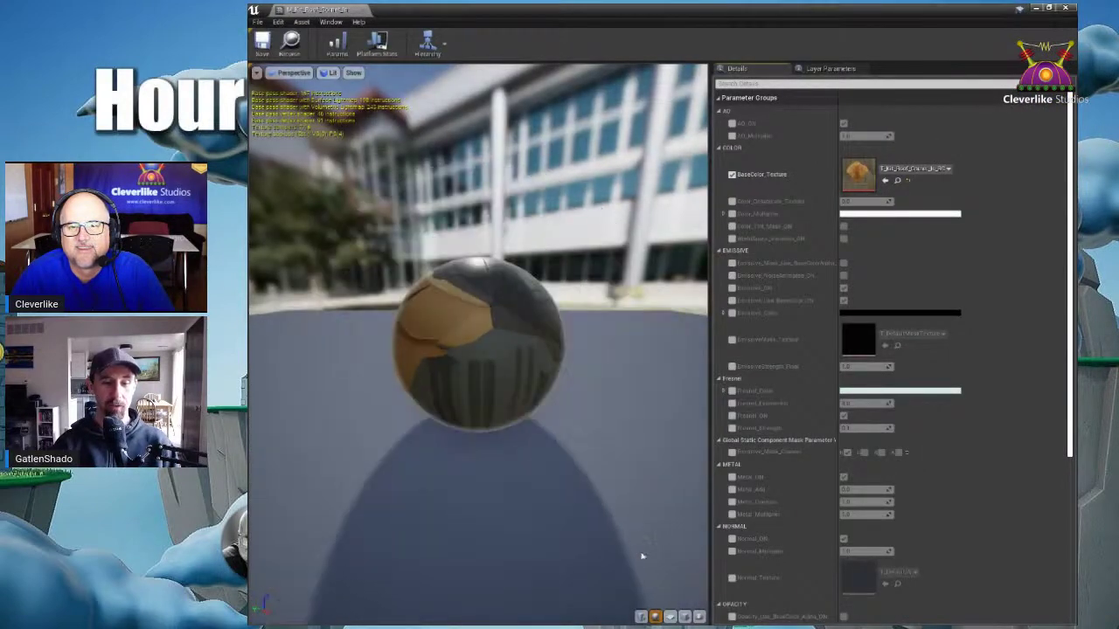
pyautogui.click(671, 617)
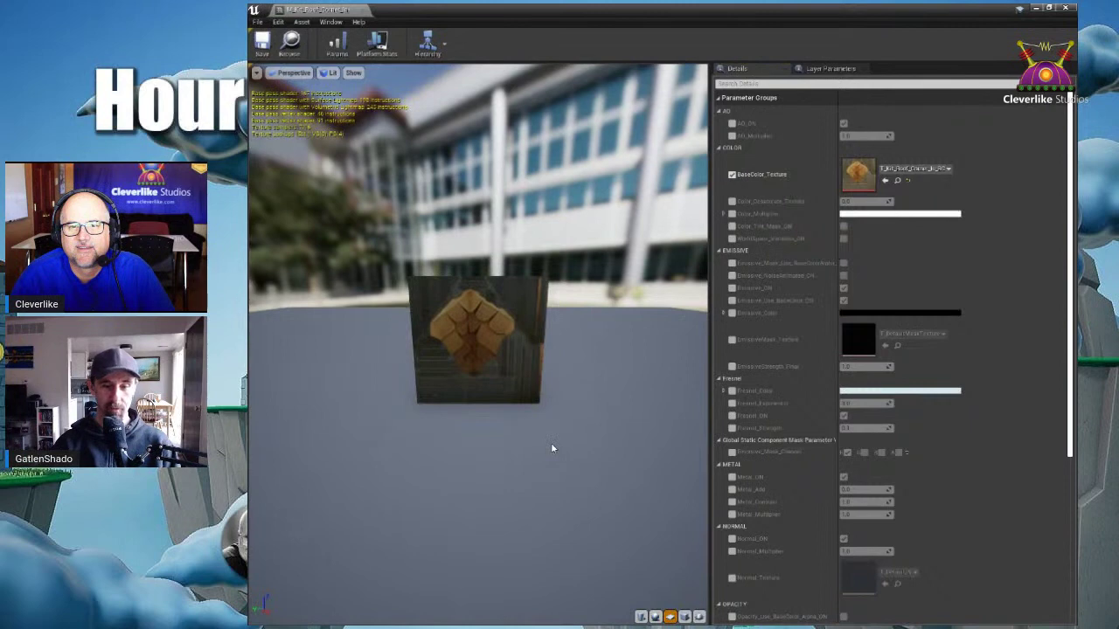
pyautogui.scroll(4, 550, 449)
pyautogui.moveTo(517, 429); pyautogui.dragTo(529, 367)
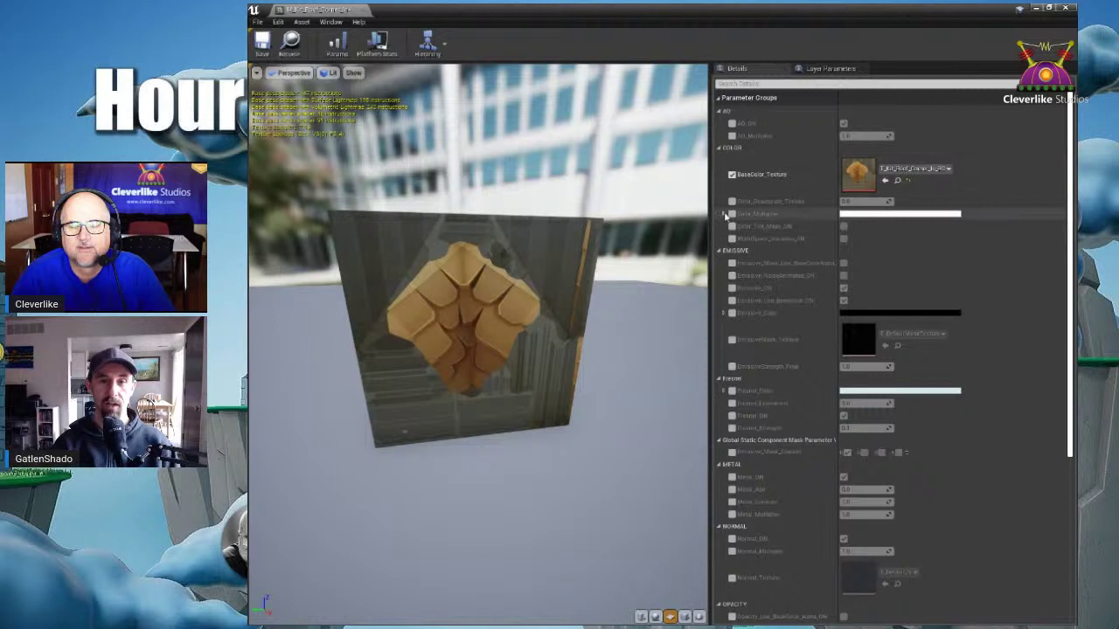
# - Try a pink Color_Multiplier tint on the roof material, switch its override off again, and close the material
pyautogui.click(724, 215)
pyautogui.click(861, 215)
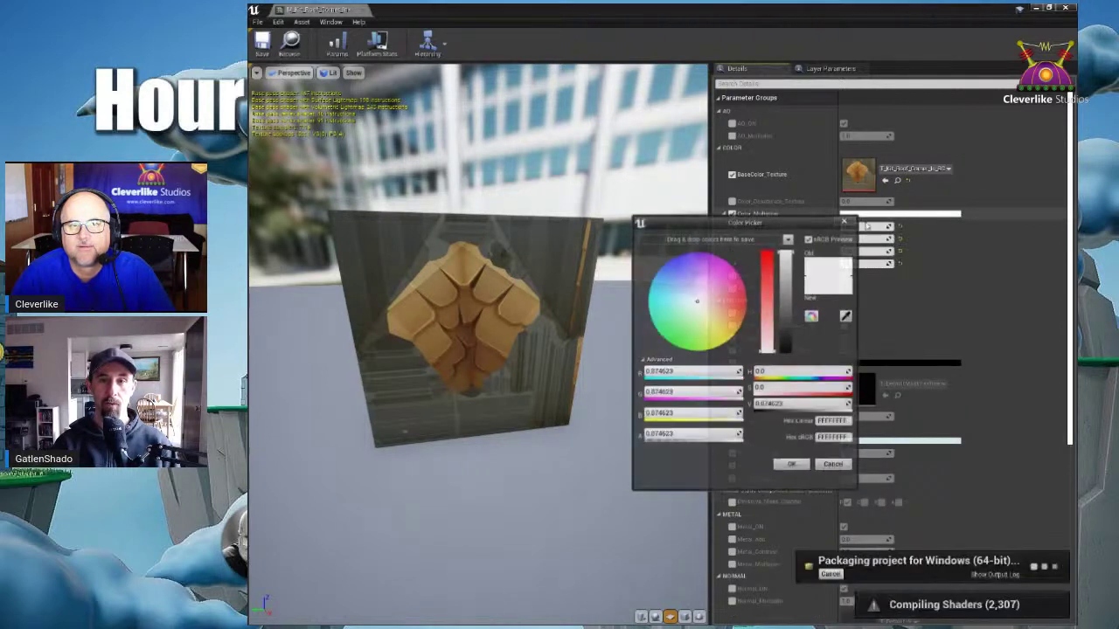
pyautogui.moveTo(738, 297); pyautogui.dragTo(721, 278)
pyautogui.click(844, 222)
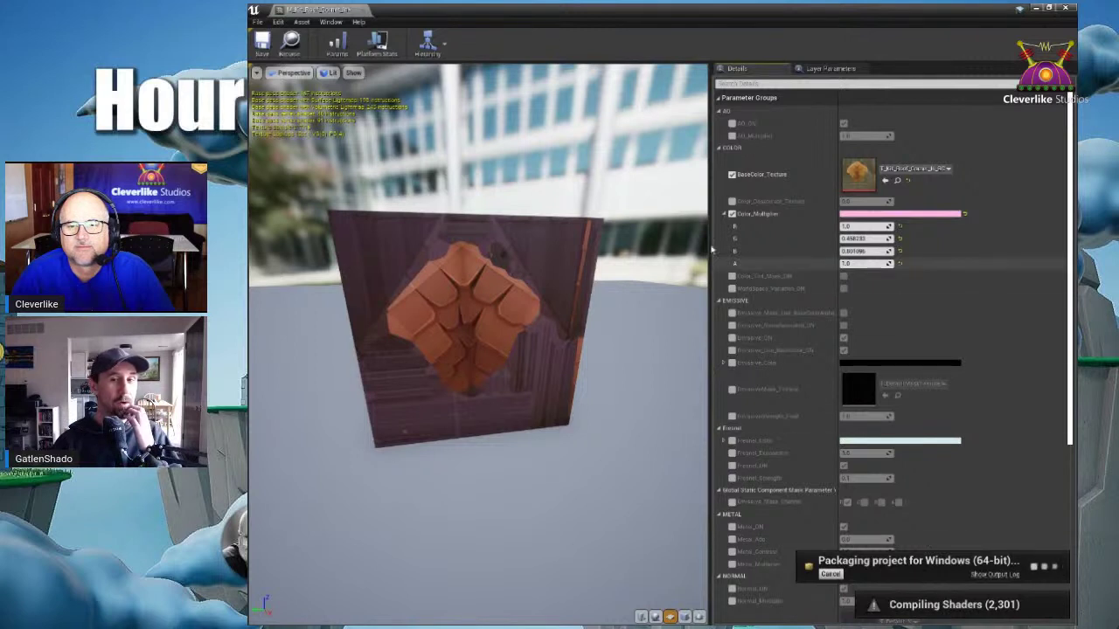
pyautogui.click(724, 213)
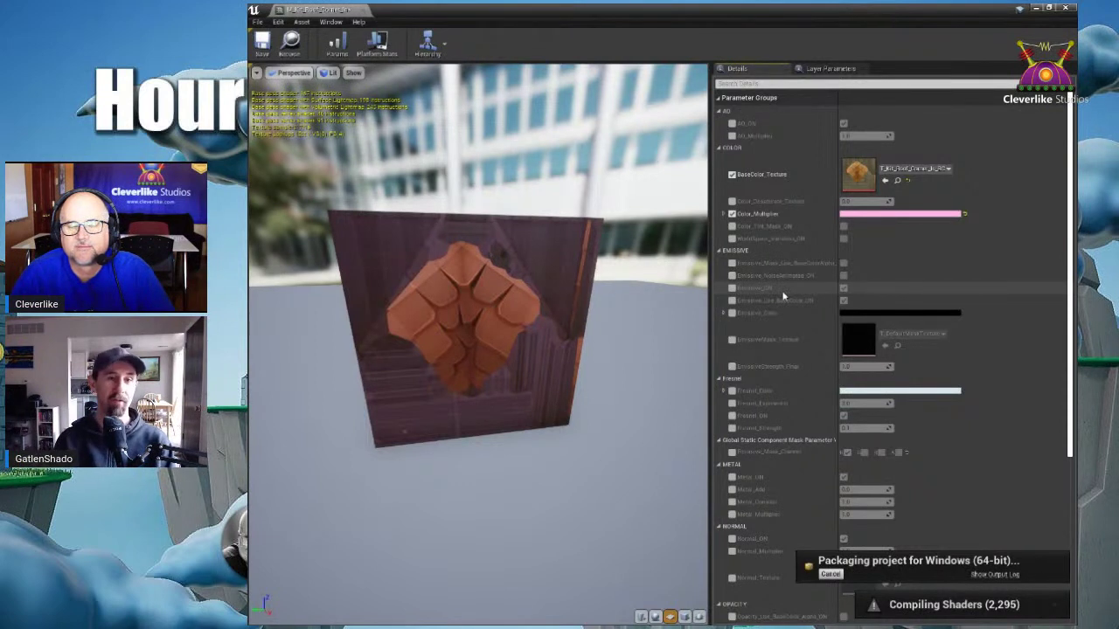
pyautogui.click(732, 213)
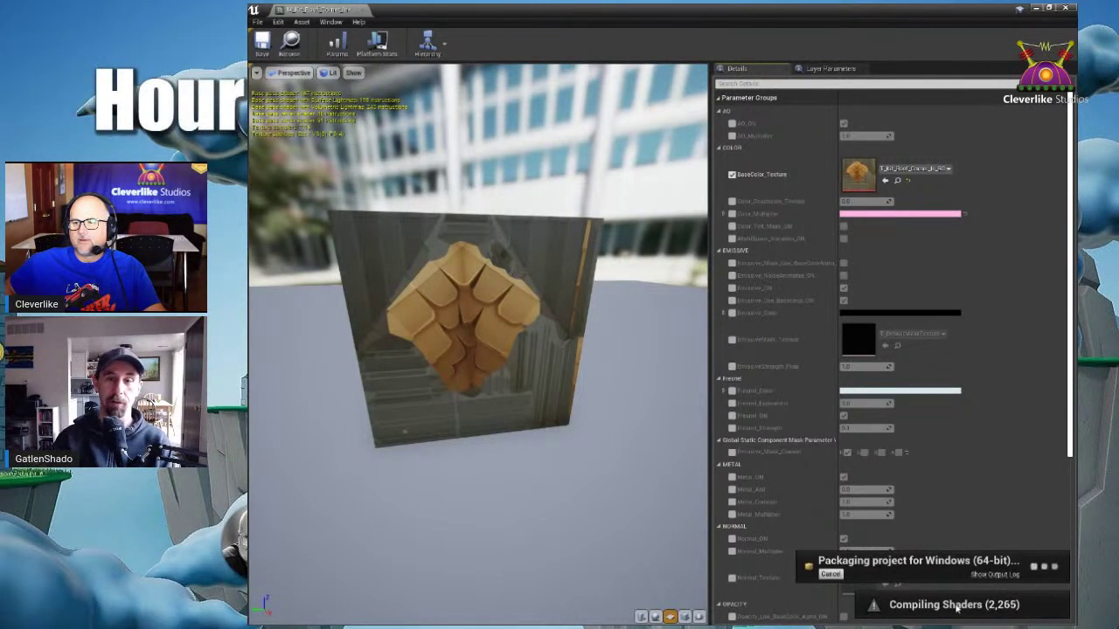
pyautogui.click(366, 9)
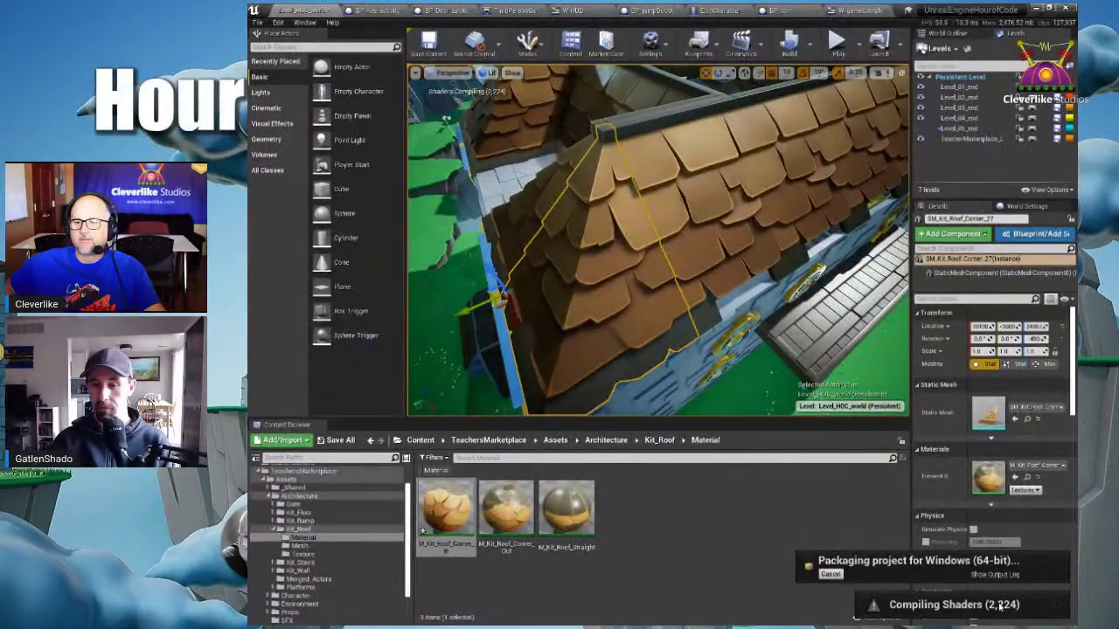
# - Show the Level_05_end sublevel and change its streaming method to Always Loaded
pyautogui.keyDown('alt'); pyautogui.moveTo(675, 323); pyautogui.dragTo(804, 273); pyautogui.keyUp('alt')
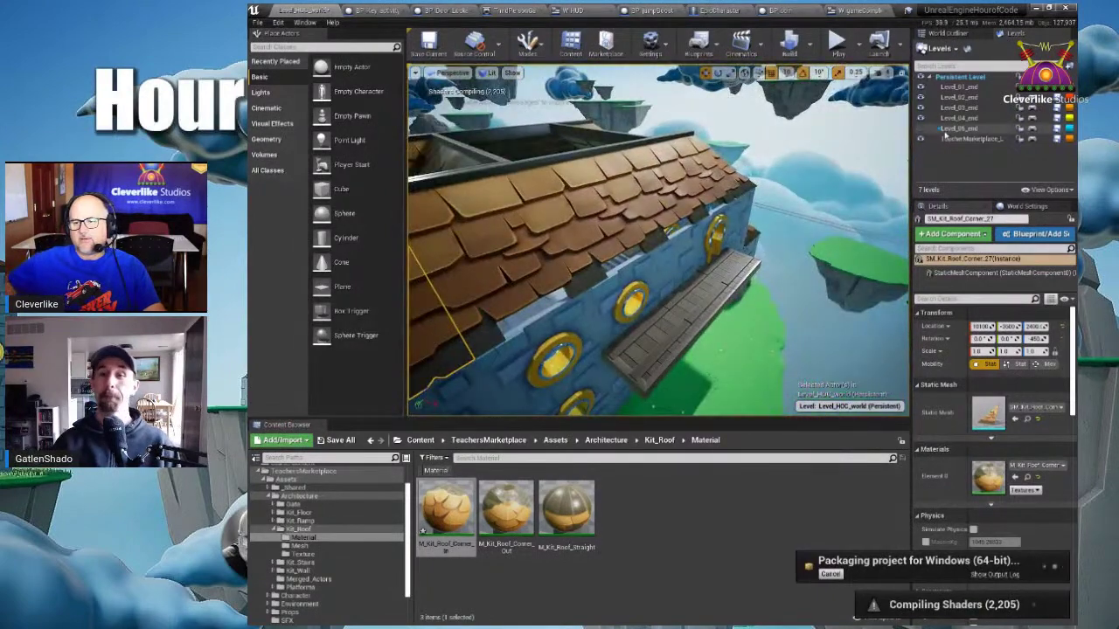
pyautogui.click(919, 129)
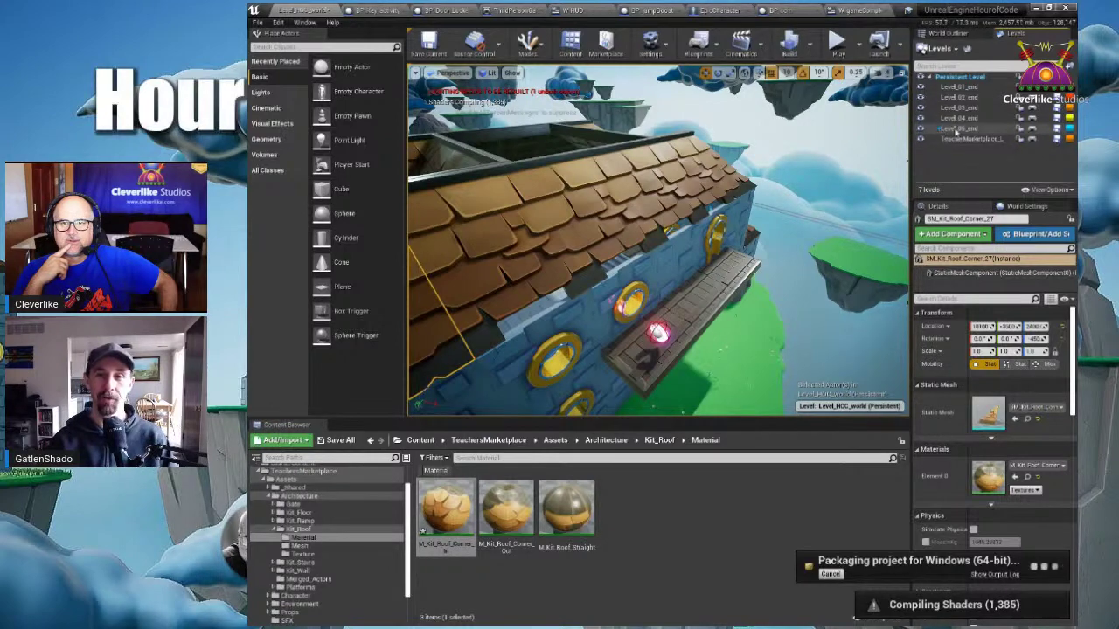
pyautogui.rightClick(958, 131)
pyautogui.moveTo(1013, 189)
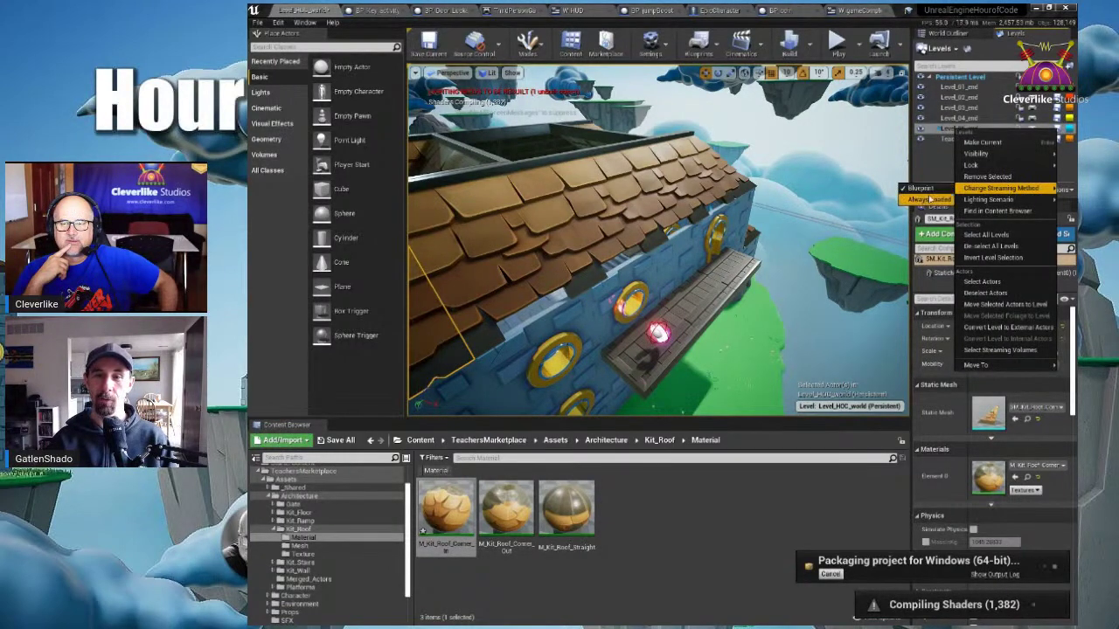
pyautogui.click(932, 201)
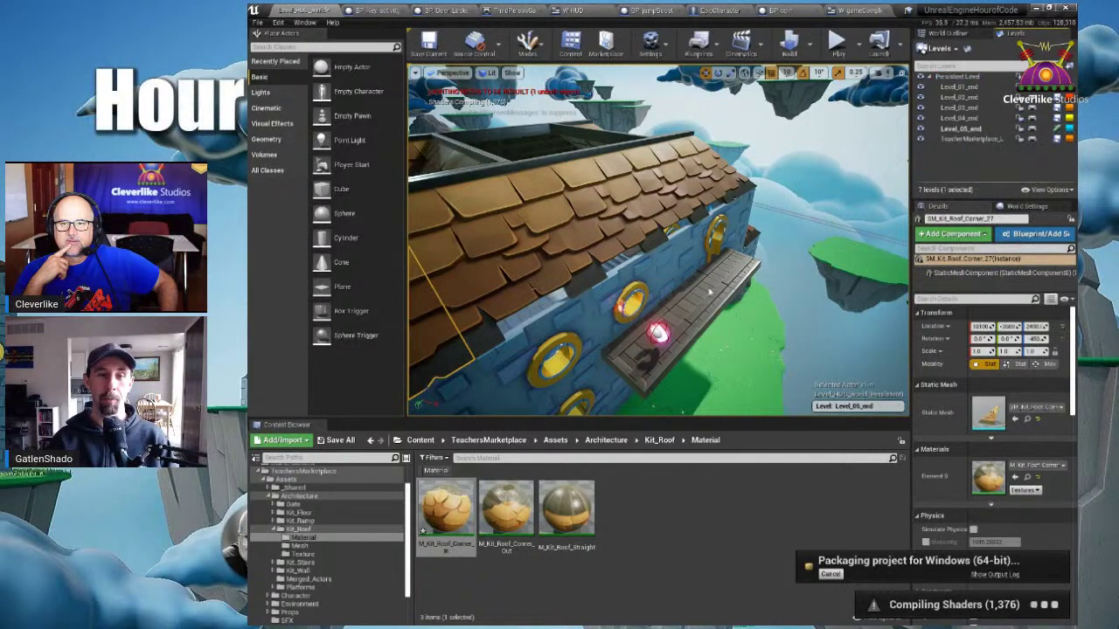
# - Maximize the viewport, go to the player start in the blue stone room, and start a play test
pyautogui.moveTo(691, 279); pyautogui.dragTo(707, 287, button='right')
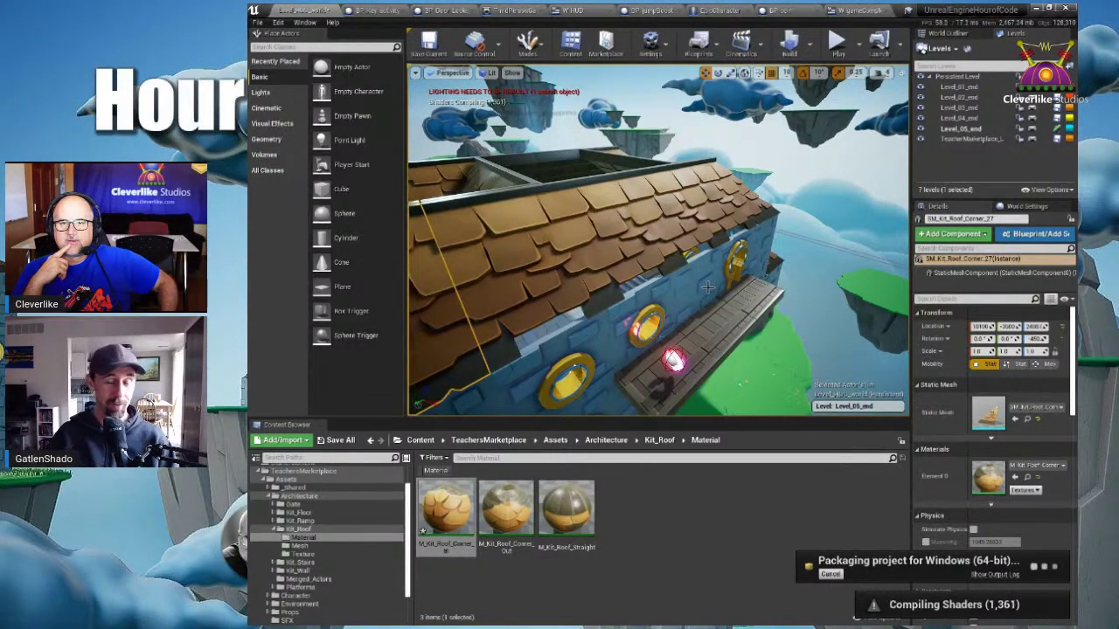
pyautogui.press('F11')
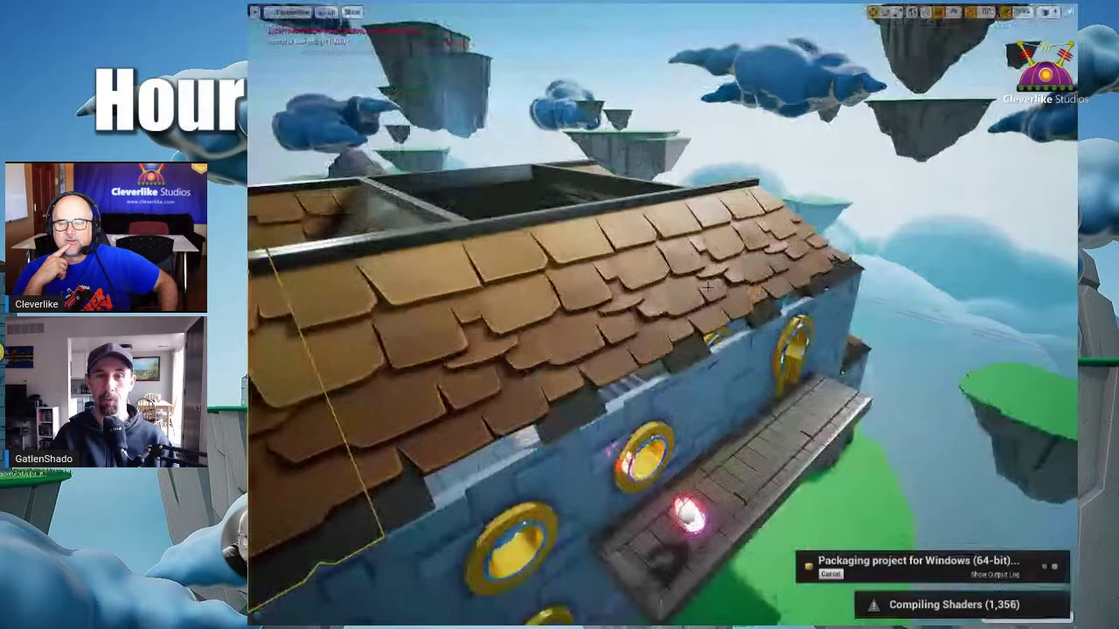
pyautogui.press('1')
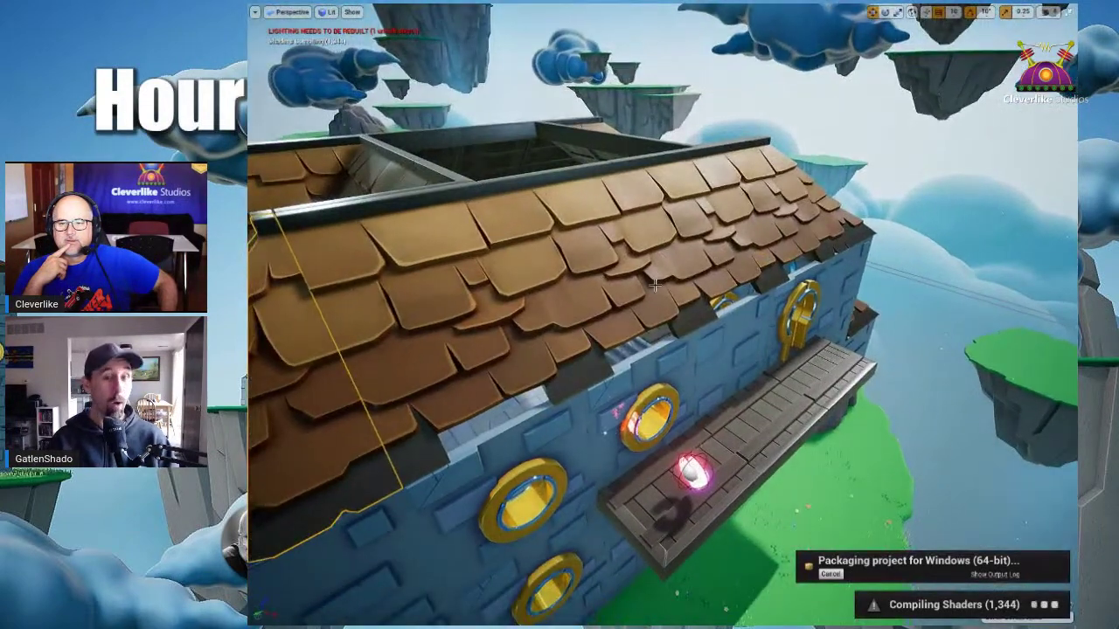
pyautogui.press('2')
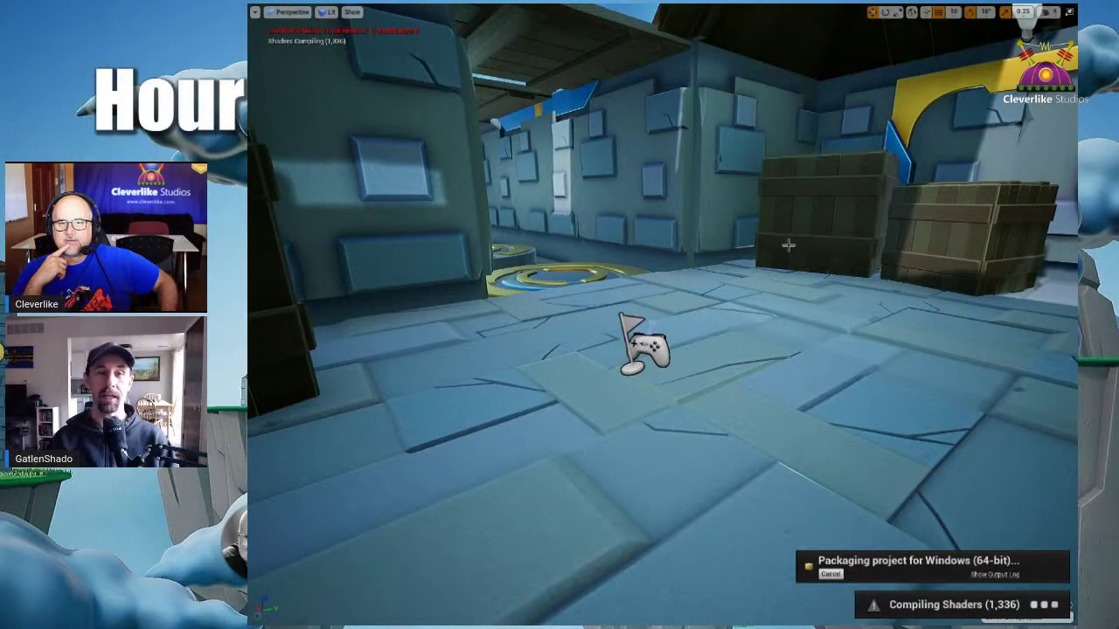
pyautogui.hotkey('alt', 'p')
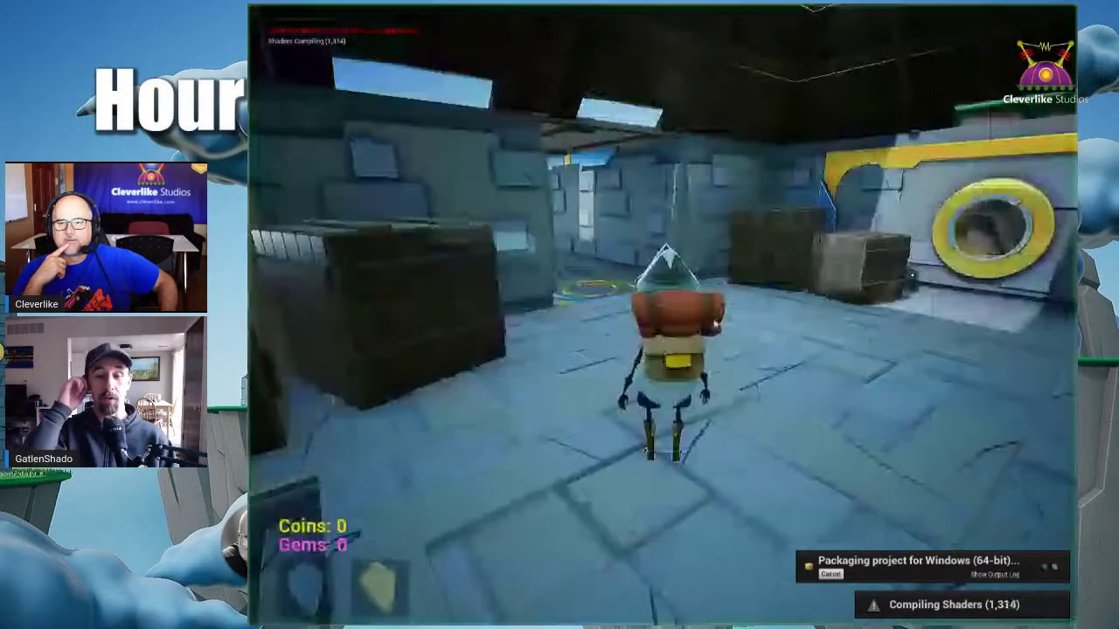
pyautogui.click(579, 276)
# - Walk and jump the character around the crate-filled starting room, looking in all directions
pyautogui.press('d')
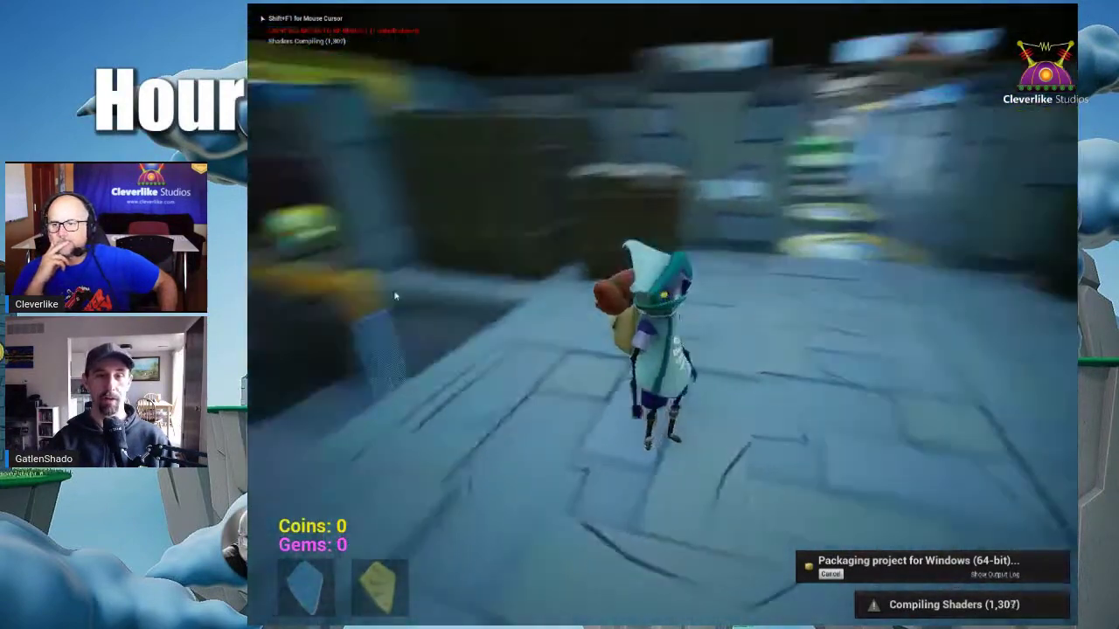
pyautogui.press('a')
pyautogui.press('s')
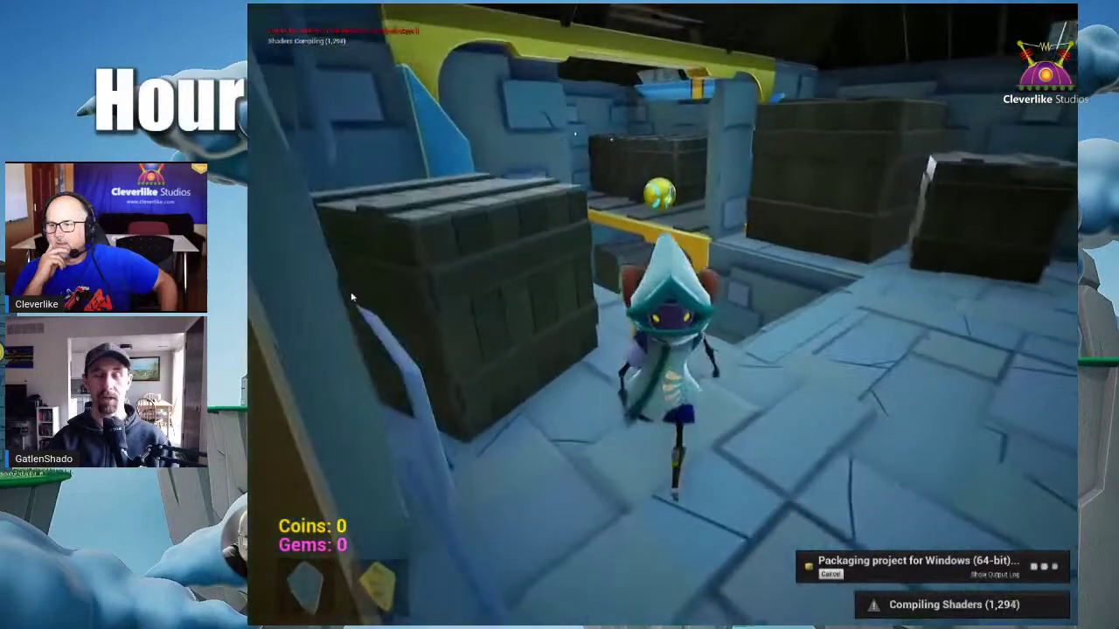
pyautogui.press('d')
pyautogui.press('a')
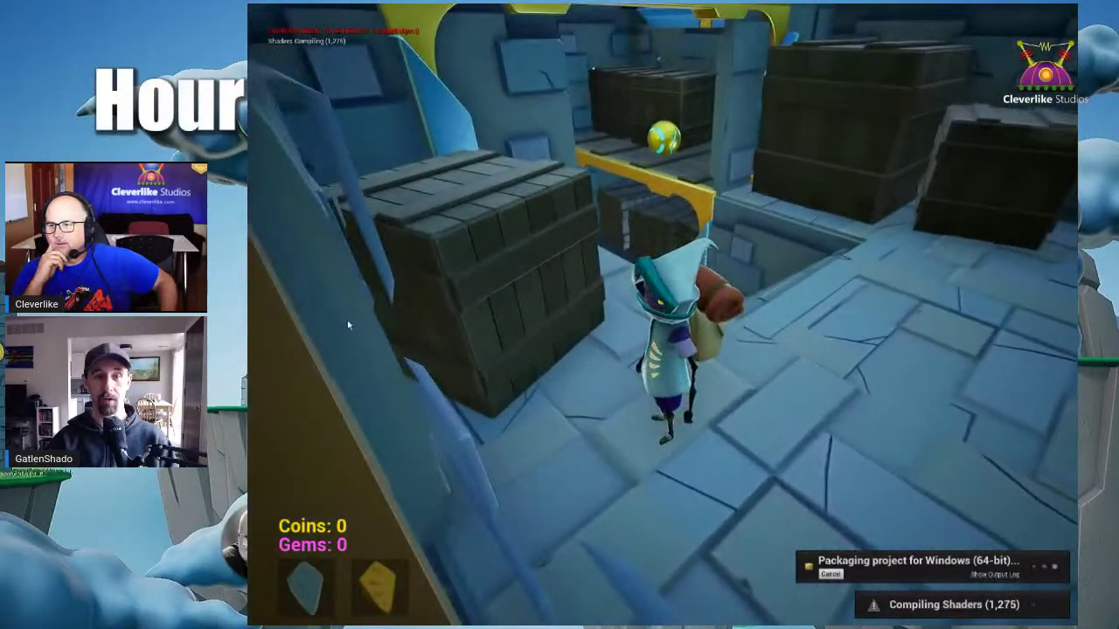
pyautogui.press('w')
pyautogui.press('space')
pyautogui.press('w')
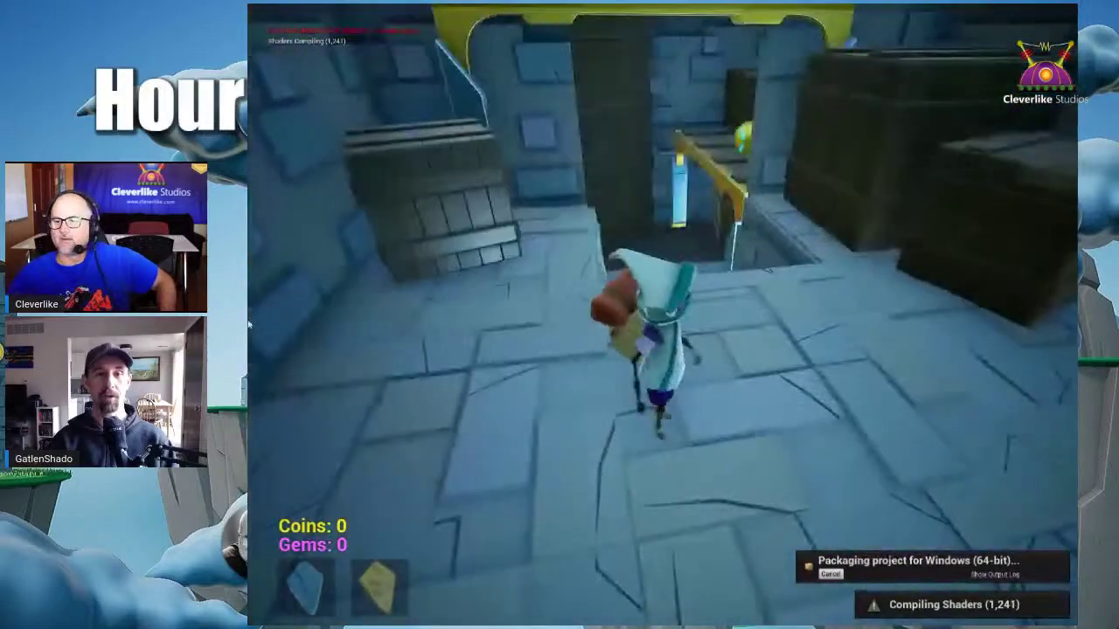
# - Run and jump the character across the round corridor platforms and out onto the stone ledge
pyautogui.press('w')
pyautogui.press('w')
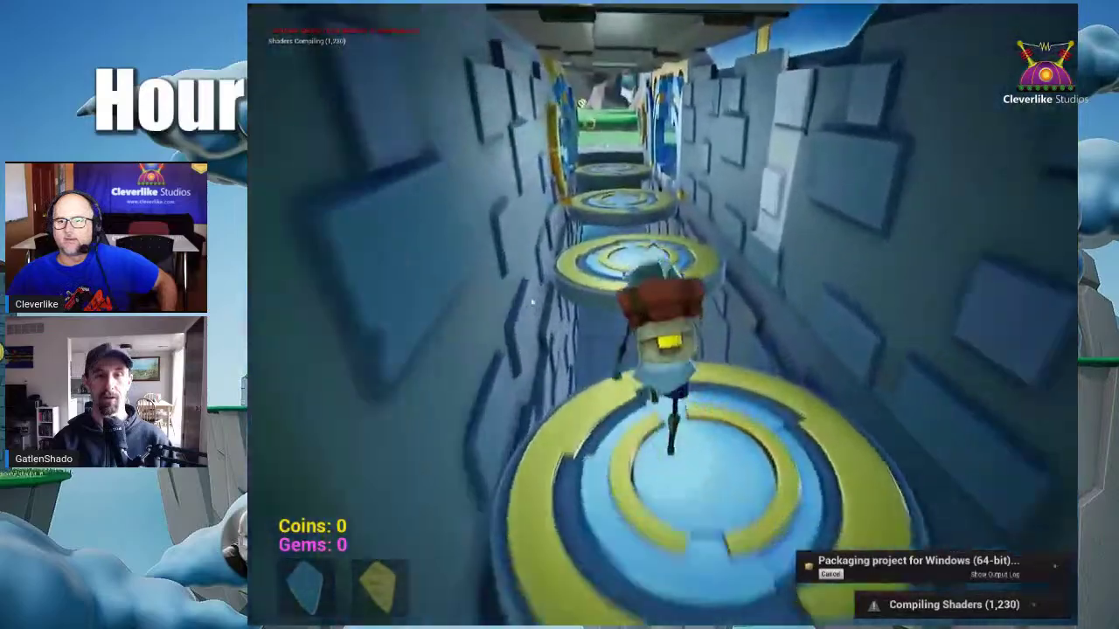
pyautogui.press('space')
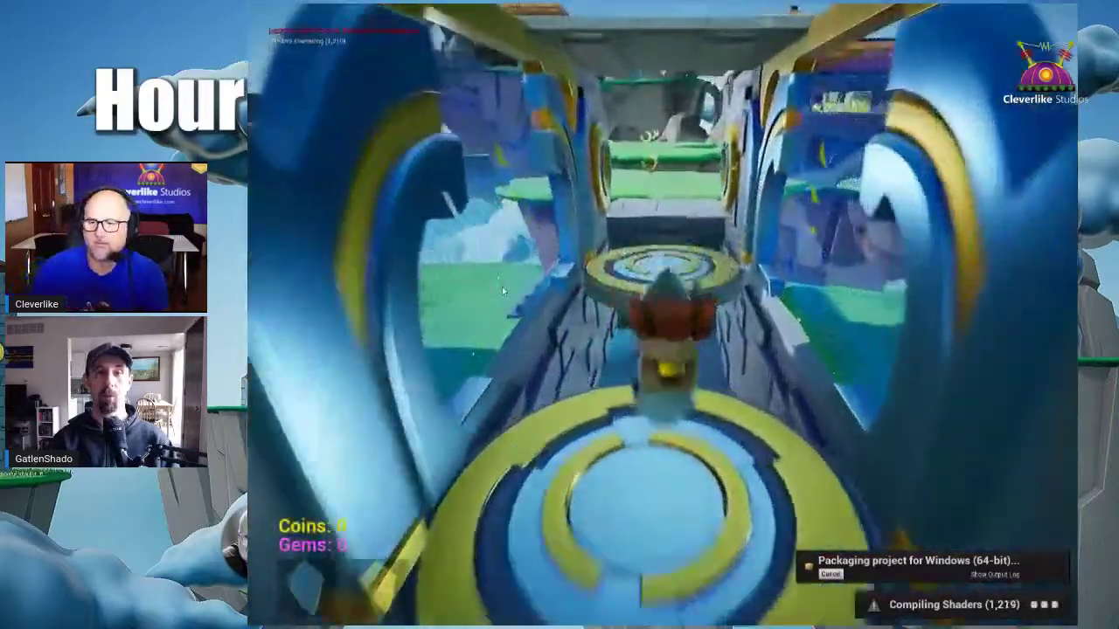
pyautogui.press('w')
pyautogui.press('space')
pyautogui.press('space')
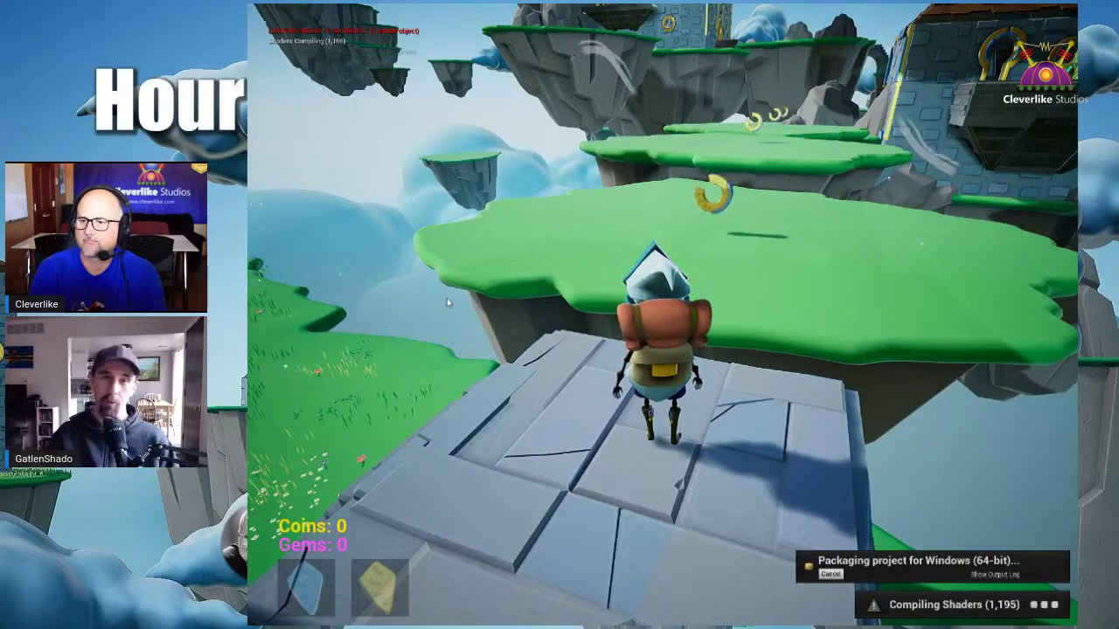
pyautogui.press('a')
pyautogui.press('w')
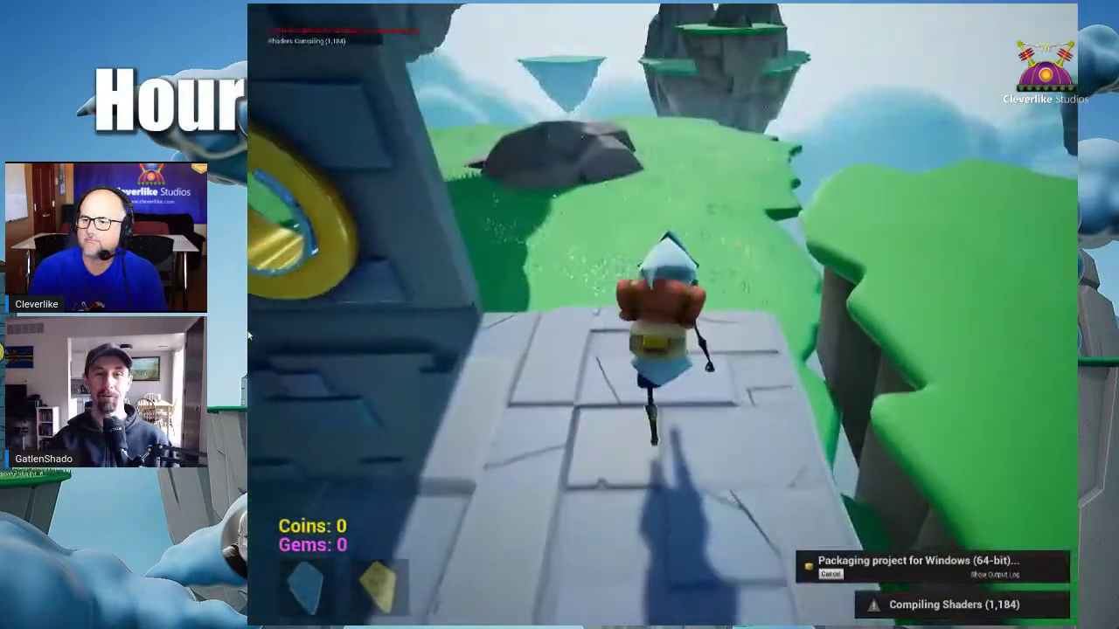
# - Collect the gem on the outer wooden walkway, take the character to the Goal, and end the play test
pyautogui.press('w')
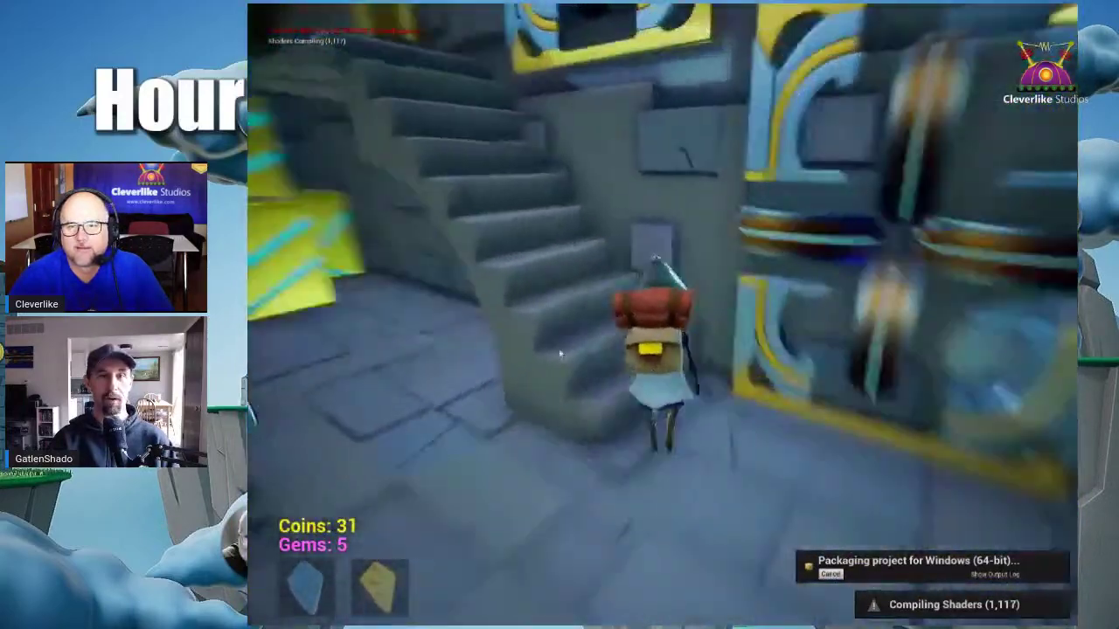
pyautogui.press('w')
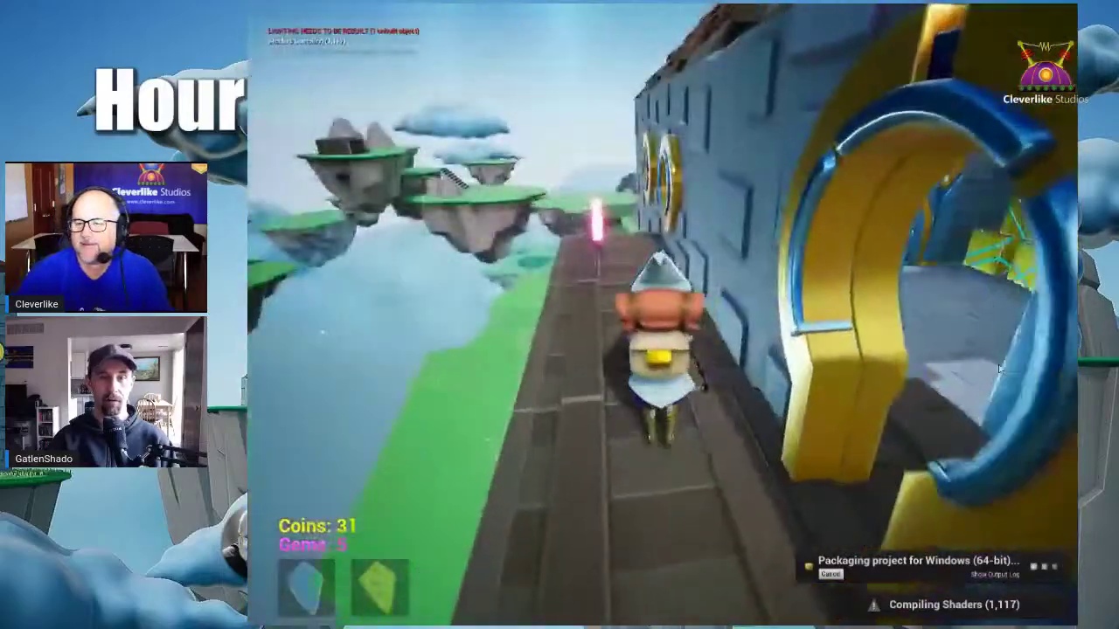
pyautogui.press('w')
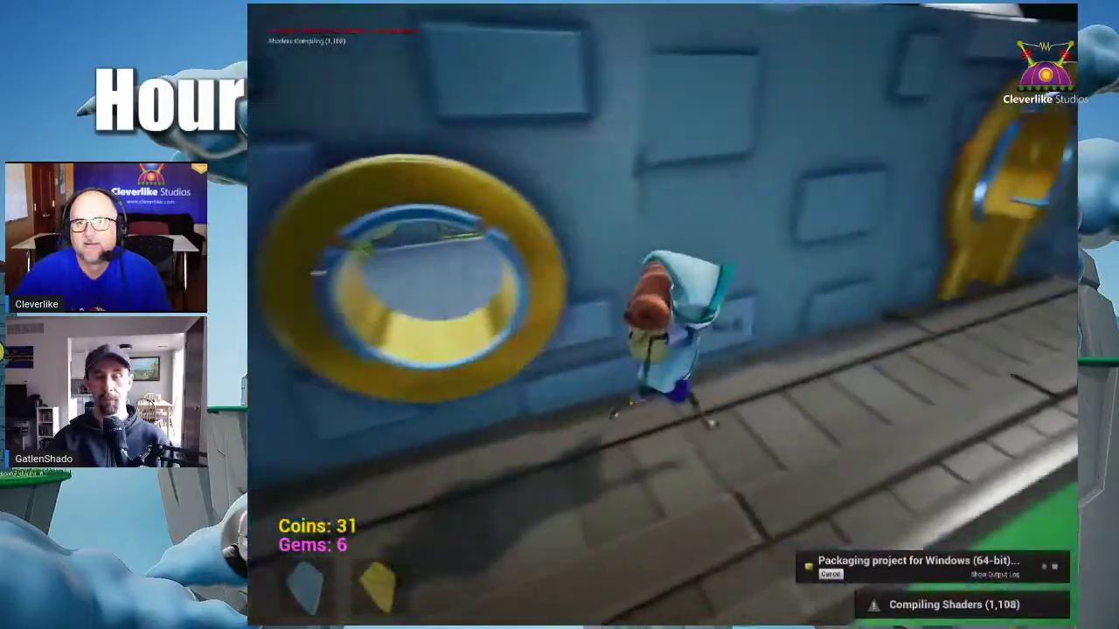
pyautogui.press('w')
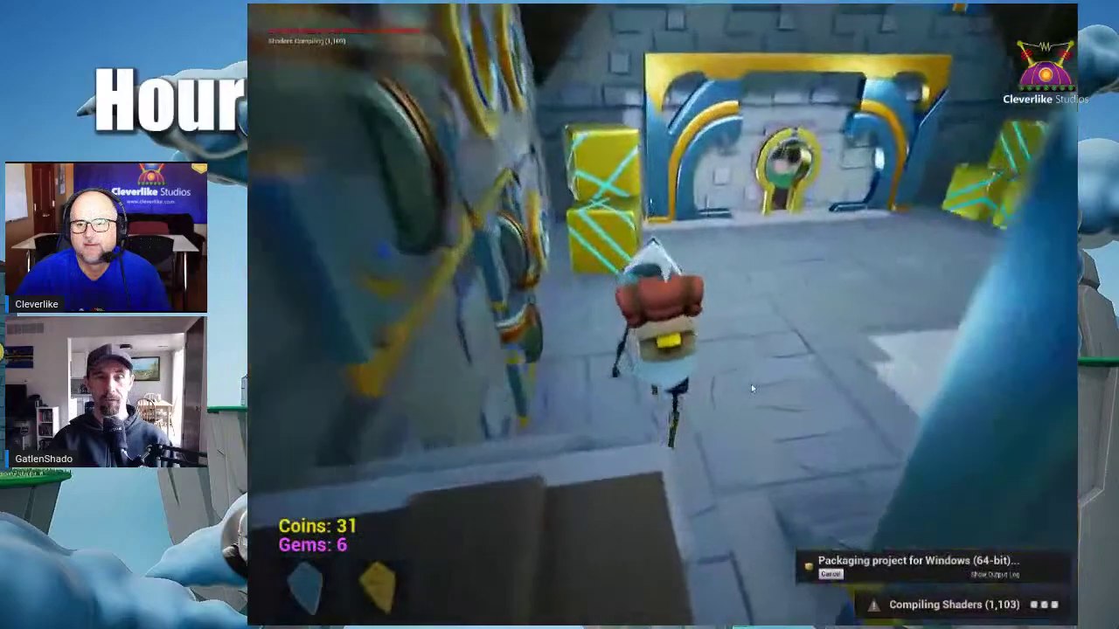
pyautogui.press('w')
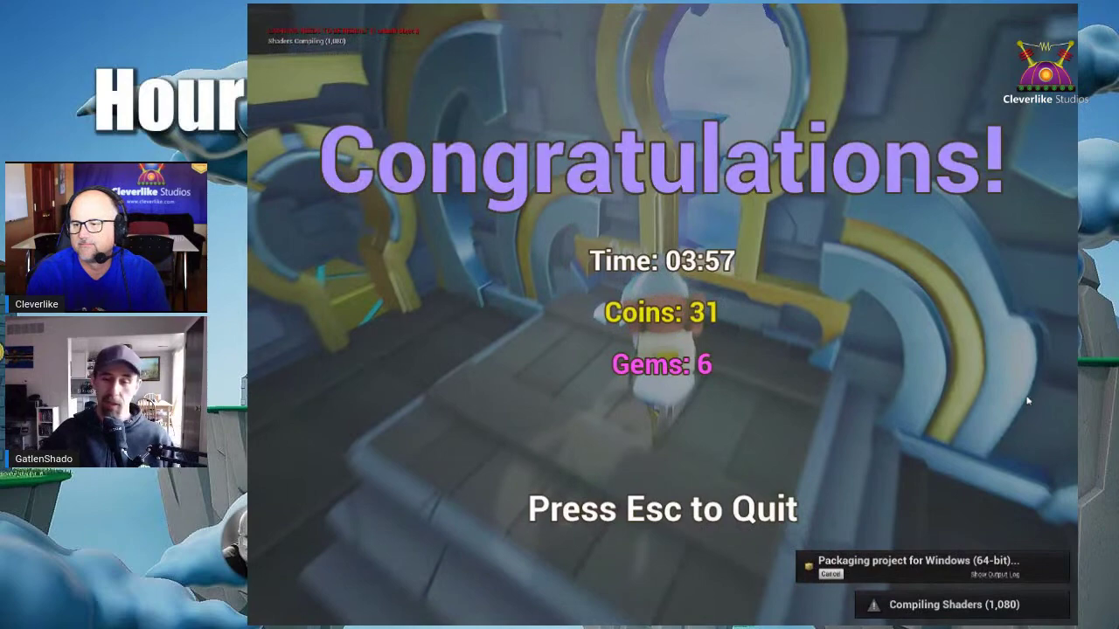
pyautogui.press('Escape')
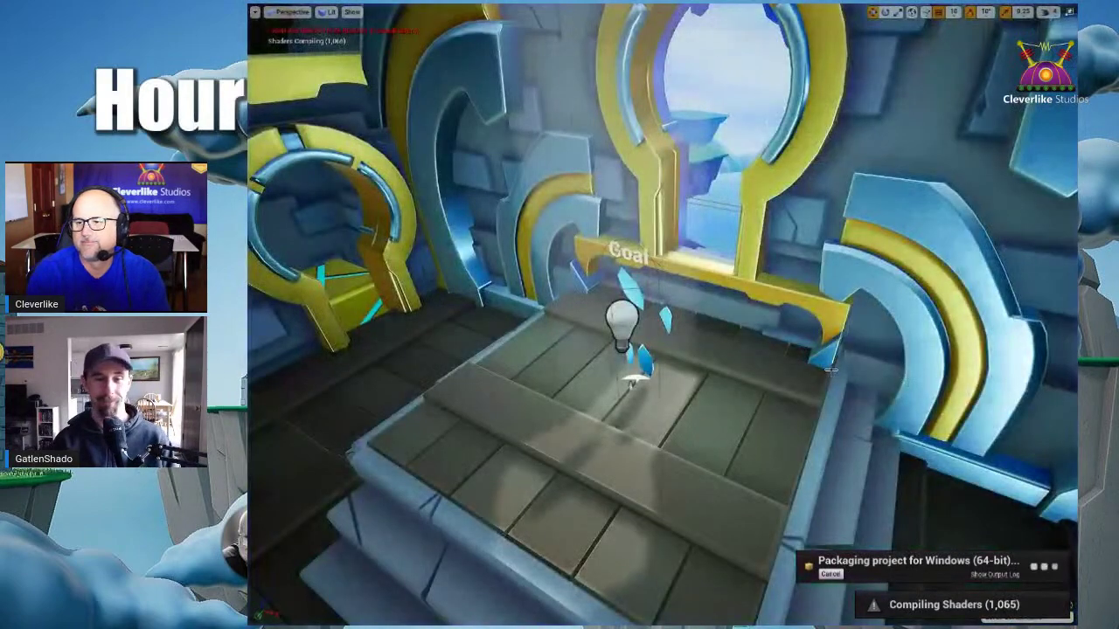
# - Restore the normal viewport size and survey the goal building and the floating islands from above
pyautogui.scroll(3, 766, 409)
pyautogui.moveTo(767, 409); pyautogui.dragTo(678, 387, button='right')
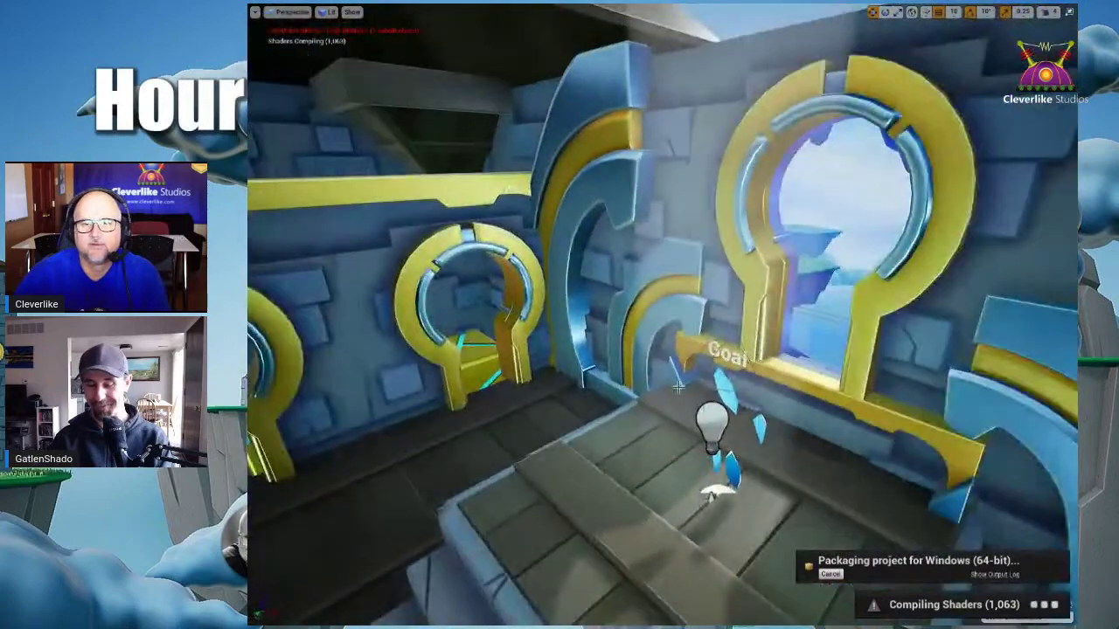
pyautogui.press('F11')
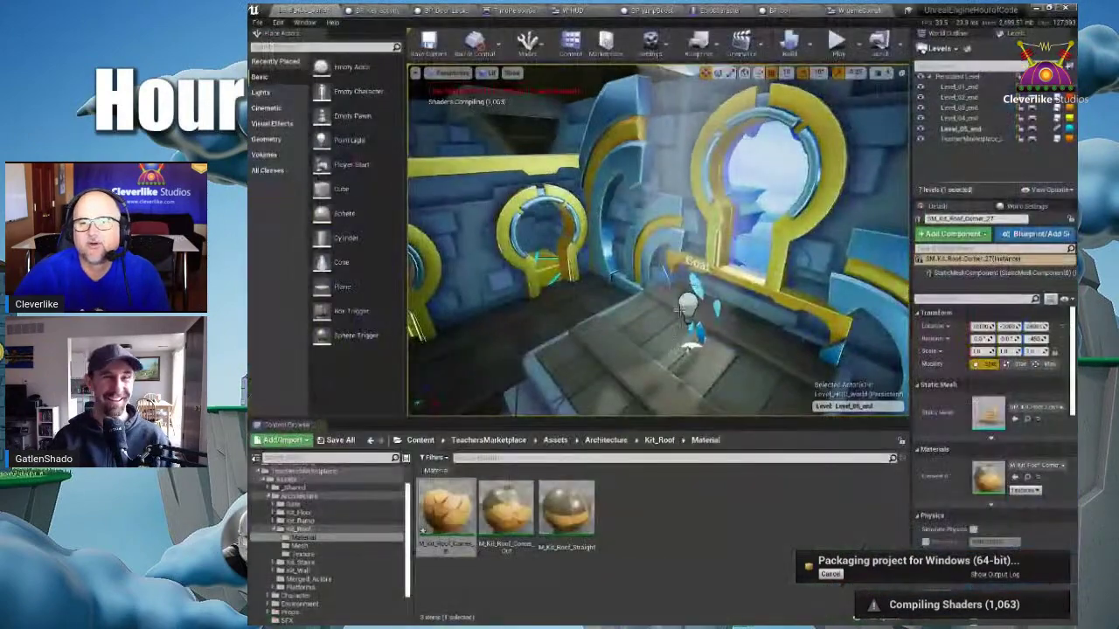
pyautogui.moveTo(734, 309); pyautogui.dragTo(598, 316, button='right')
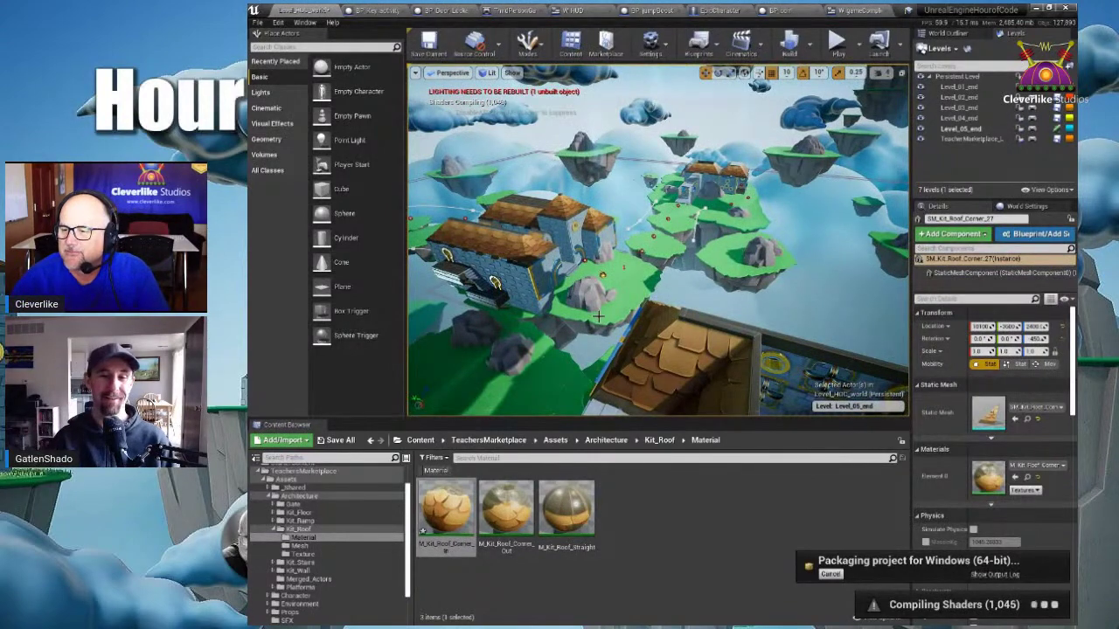
pyautogui.moveTo(598, 316); pyautogui.dragTo(559, 300, button='right')
pyautogui.moveTo(604, 204); pyautogui.dragTo(886, 228, button='right')
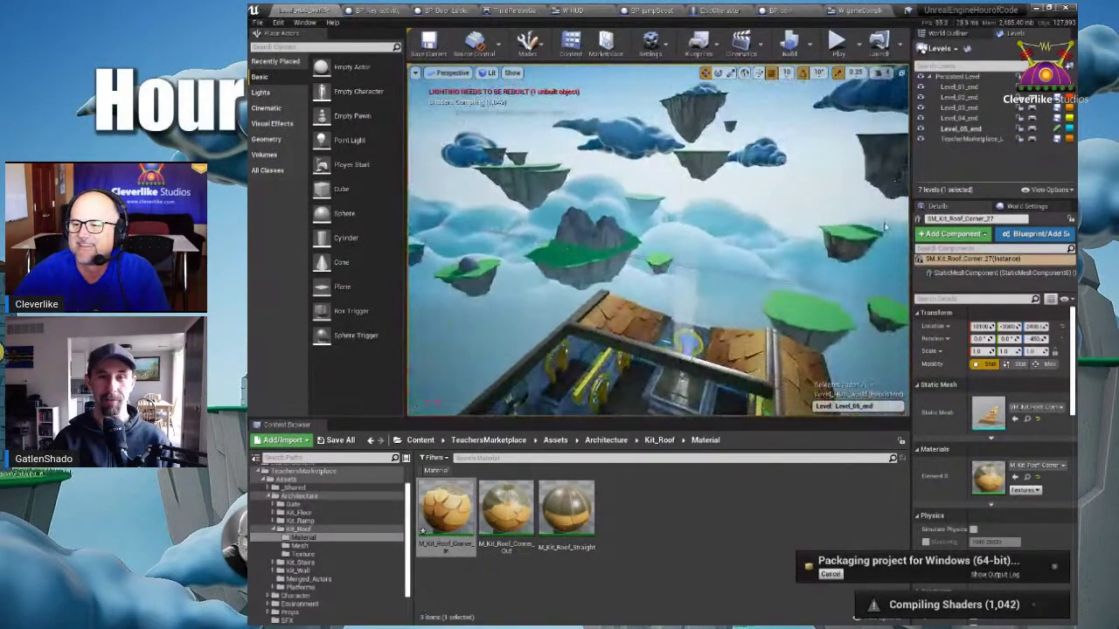
pyautogui.moveTo(709, 252); pyautogui.dragTo(734, 263, button='right')
# - Make the Persistent Level the current level and collapse the TeachersMarketplace folder in the project content
pyautogui.click(920, 129)
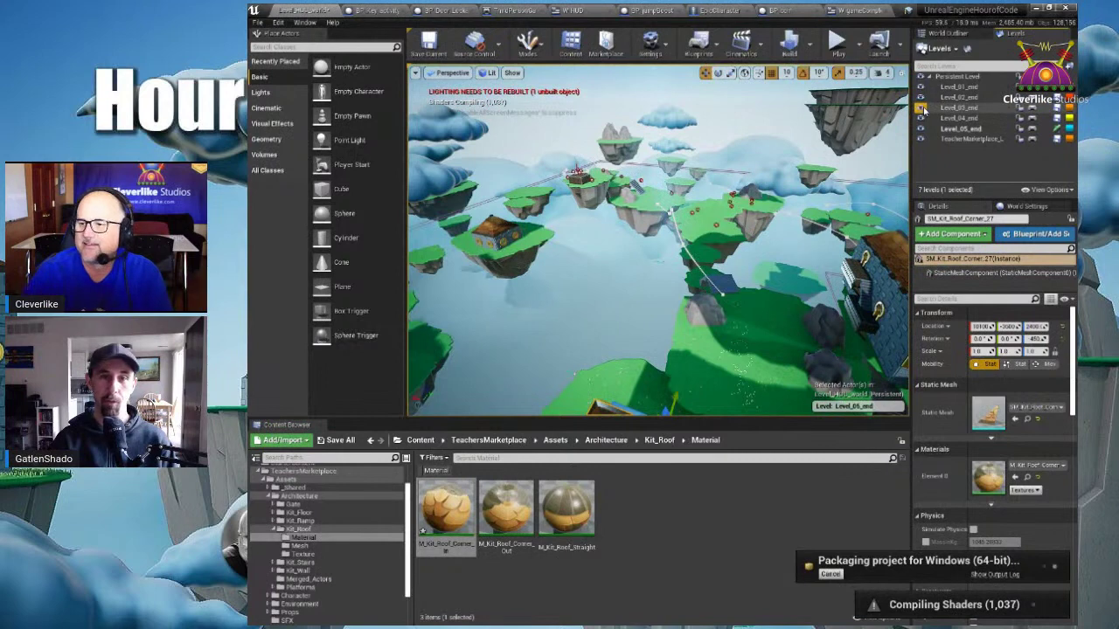
pyautogui.doubleClick(948, 77)
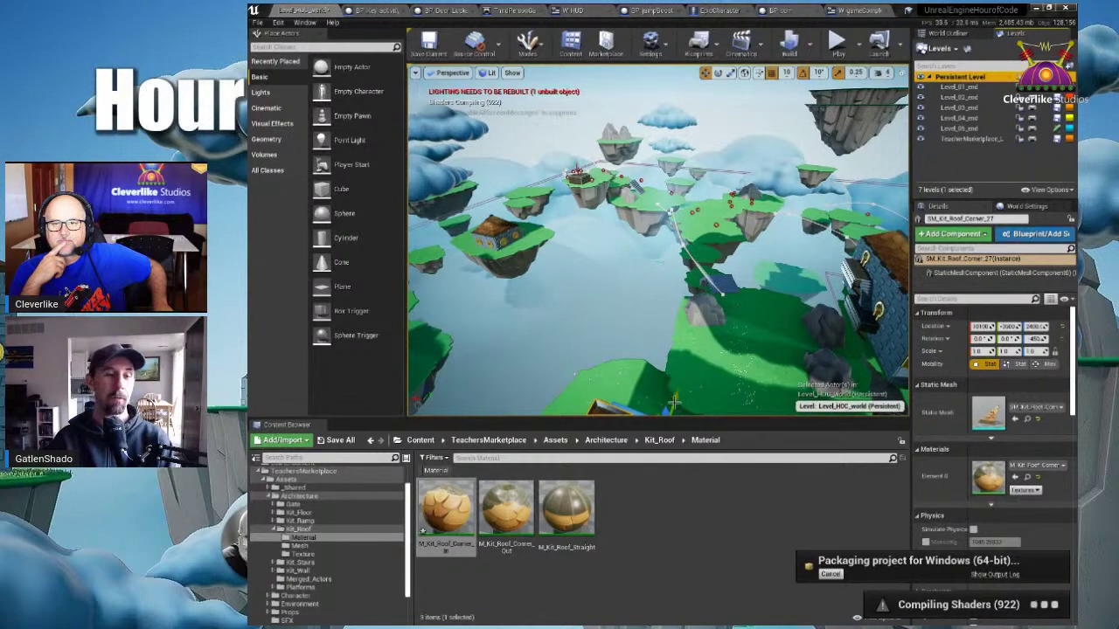
pyautogui.click(260, 479)
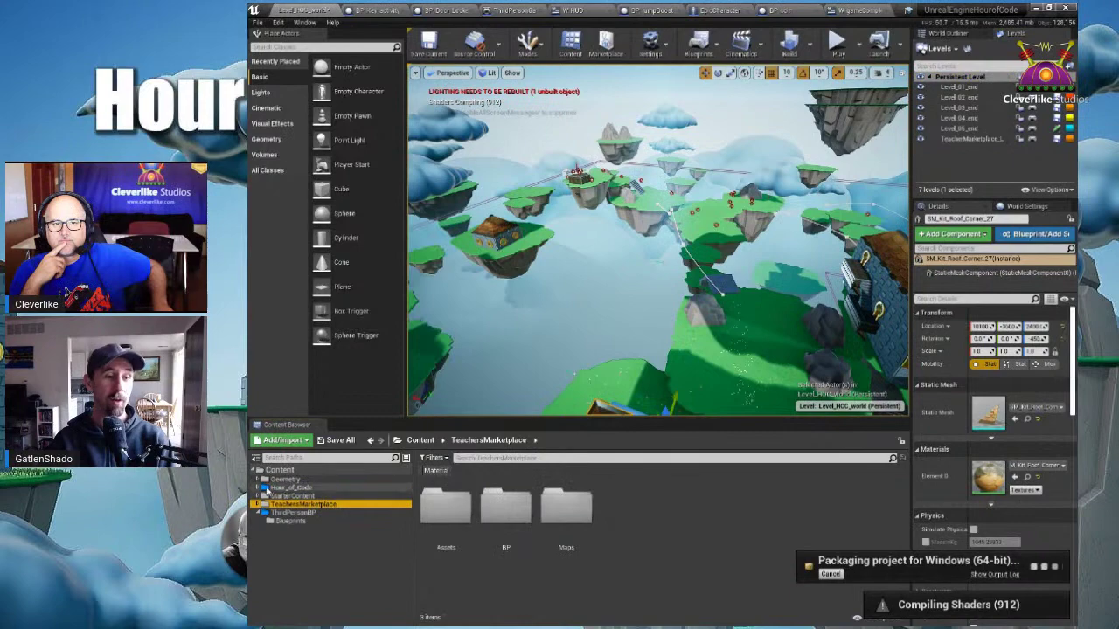
# - Open the EpicCharacter blueprint from ThirdPersonBP's Blueprints folder and examine the Debugging and Movement input groups in its event graph
pyautogui.click(290, 521)
pyautogui.click(447, 518)
pyautogui.doubleClick(447, 517)
pyautogui.scroll(-3, 748, 395)
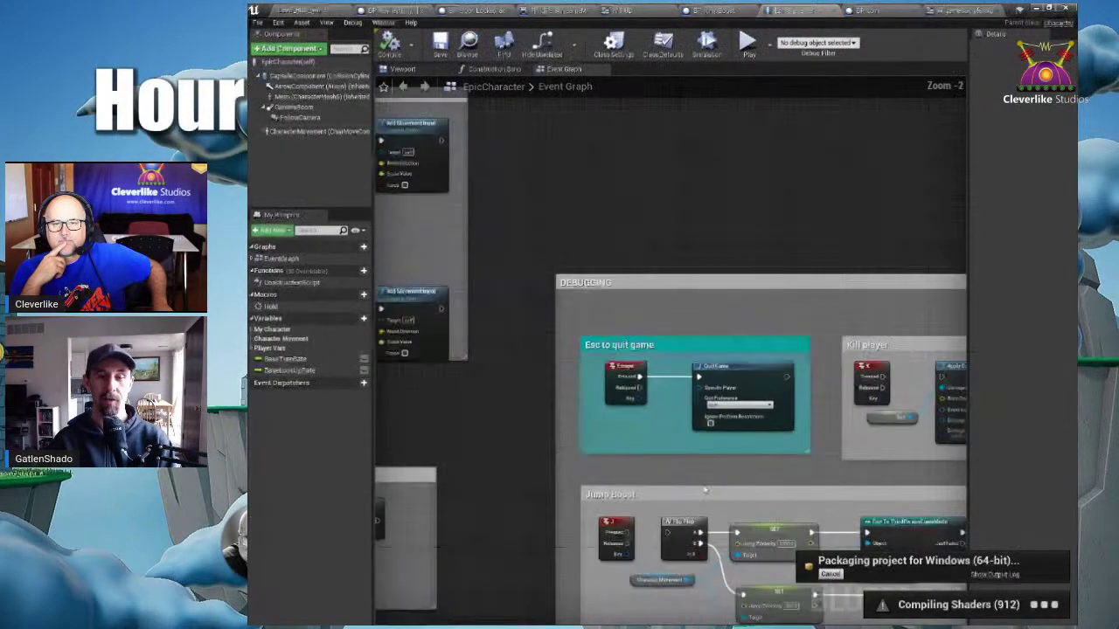
pyautogui.moveTo(749, 395); pyautogui.dragTo(826, 405, button='right')
pyautogui.moveTo(571, 372); pyautogui.dragTo(772, 444, button='right')
pyautogui.moveTo(578, 392); pyautogui.dragTo(717, 463, button='right')
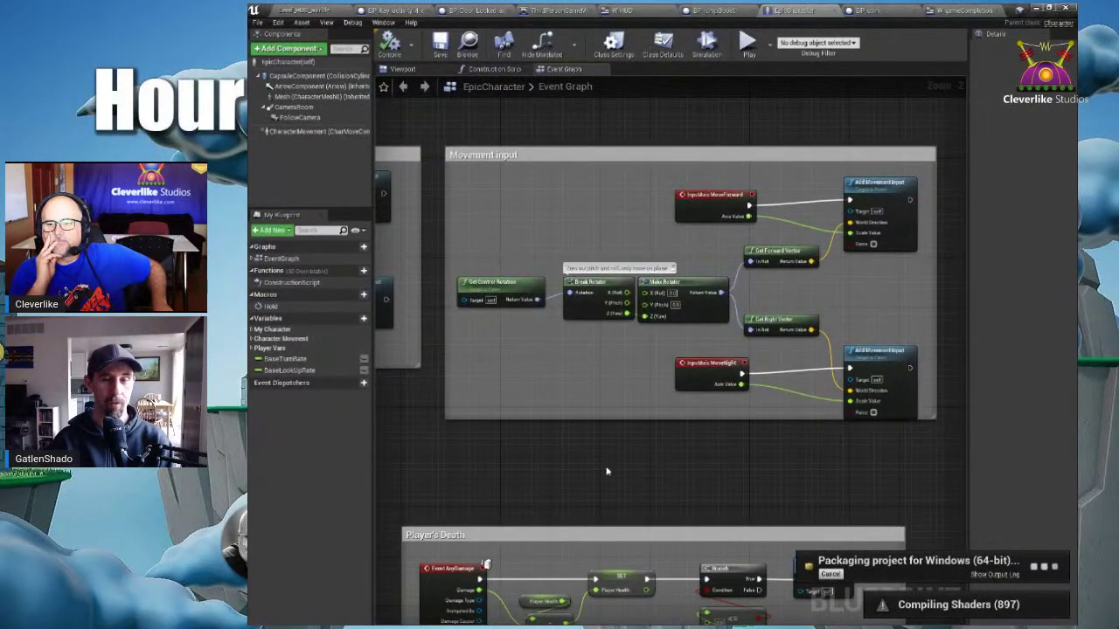
# - Examine the Mouse input, Sprint and Movement input comment groups in the EpicCharacter event graph
pyautogui.scroll(-1, 607, 469)
pyautogui.moveTo(572, 477); pyautogui.dragTo(816, 464, button='right')
pyautogui.moveTo(638, 452); pyautogui.dragTo(781, 463, button='right')
pyautogui.moveTo(602, 602); pyautogui.dragTo(523, 371, button='right')
pyautogui.click(511, 361)
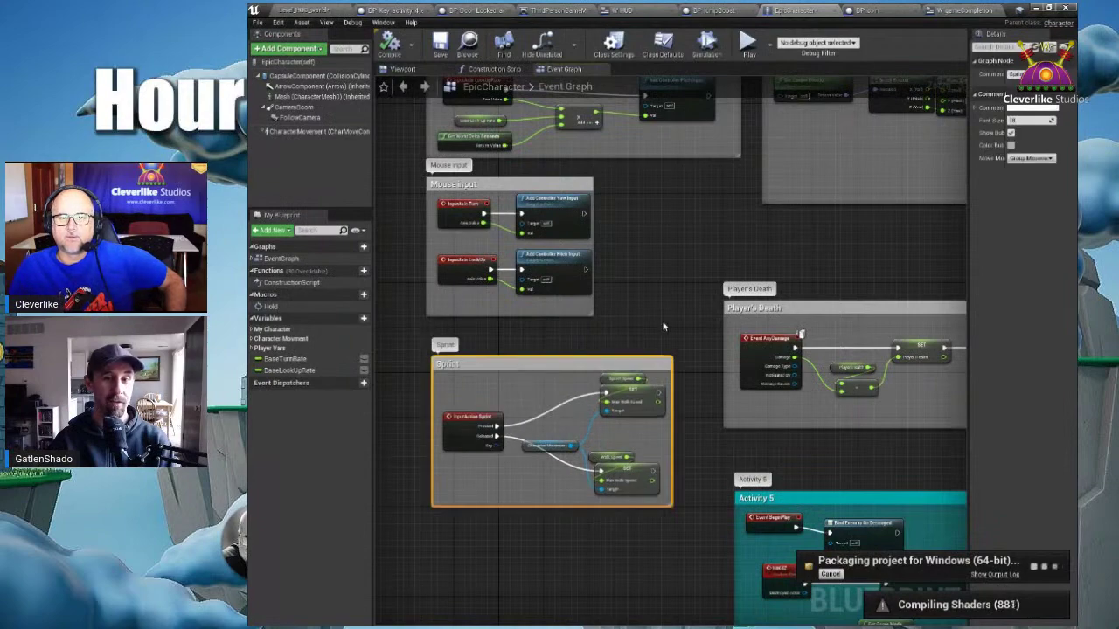
pyautogui.moveTo(664, 325); pyautogui.dragTo(482, 318, button='right')
pyautogui.moveTo(705, 310); pyautogui.dragTo(710, 307)
pyautogui.moveTo(739, 262); pyautogui.dragTo(631, 476, button='right')
pyautogui.click(634, 192)
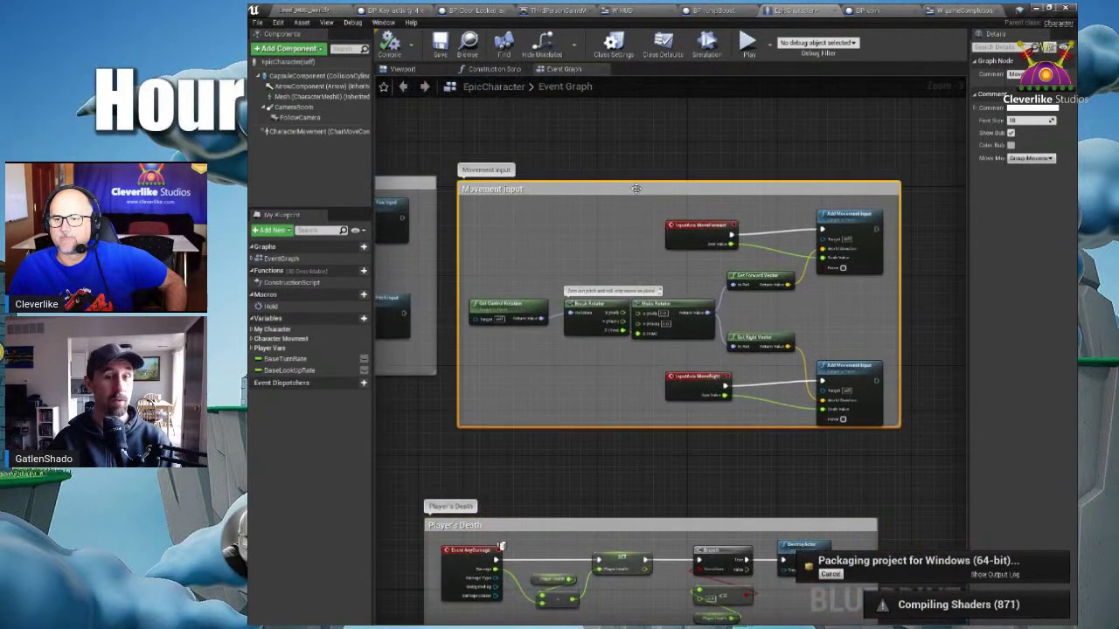
# - Survey the whole EpicCharacter event graph and examine its Jump, Time to fly and Get out of flying mode groups
pyautogui.scroll(-1, 603, 442)
pyautogui.scroll(-2, 603, 441)
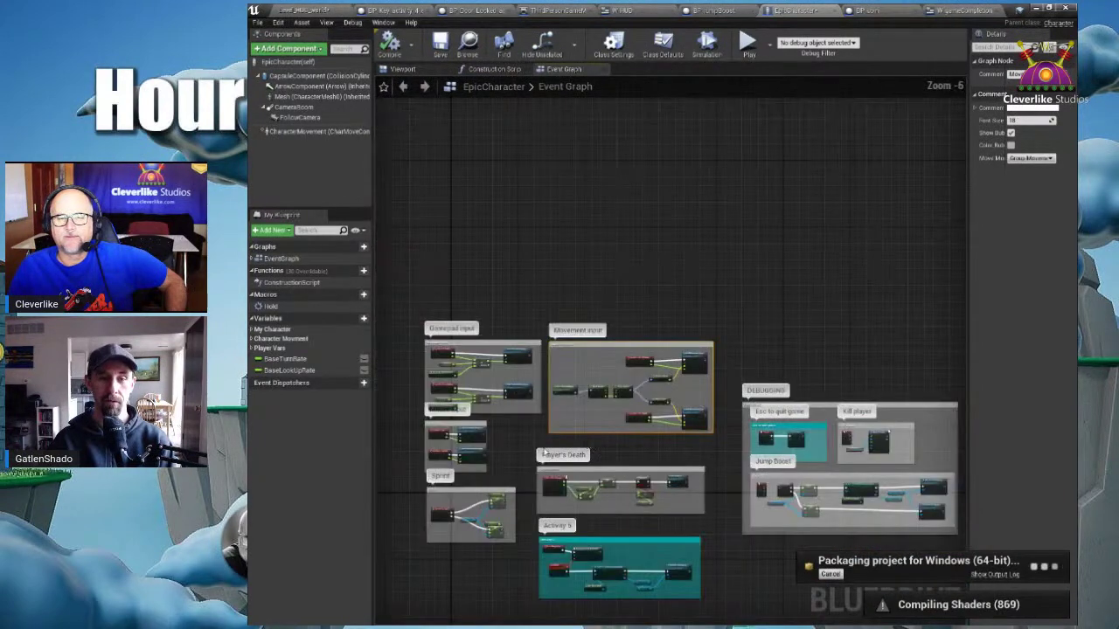
pyautogui.moveTo(403, 426); pyautogui.dragTo(982, 387, button='right')
pyautogui.scroll(4, 787, 376)
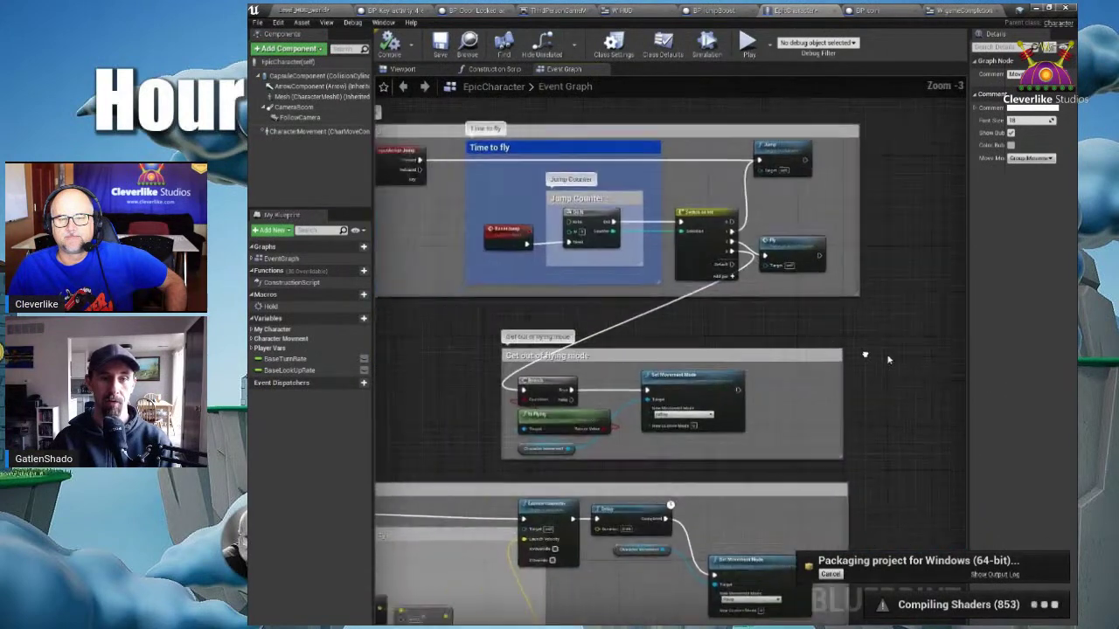
pyautogui.scroll(-1, 762, 347)
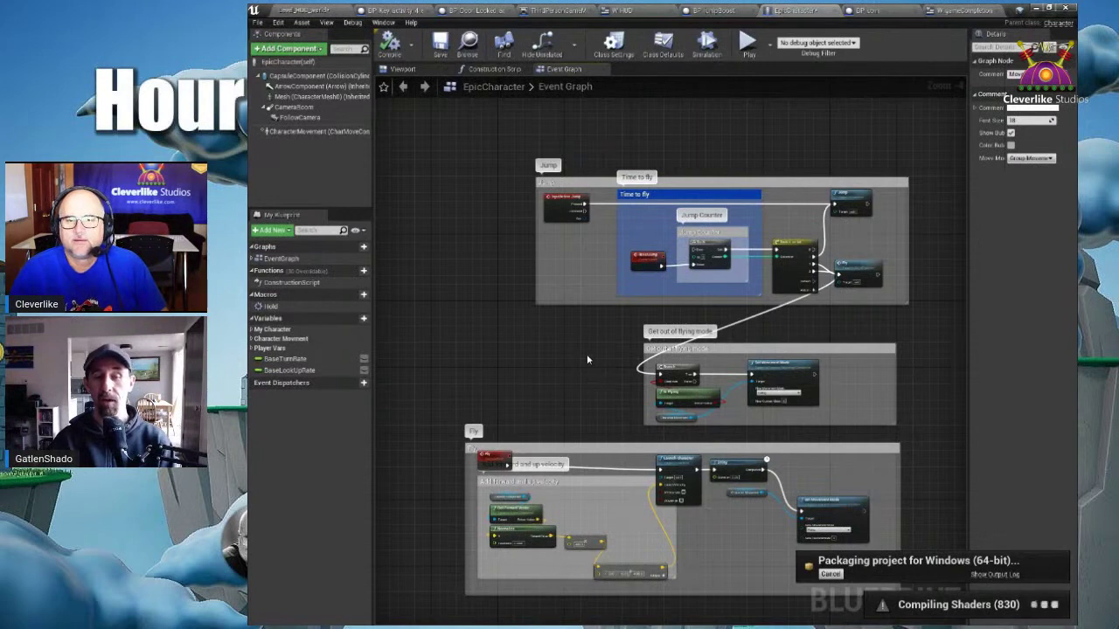
# - Return to the level editor and expand TeachersMarketplace's Assets folder down to the inner Character folder
pyautogui.click(324, 8)
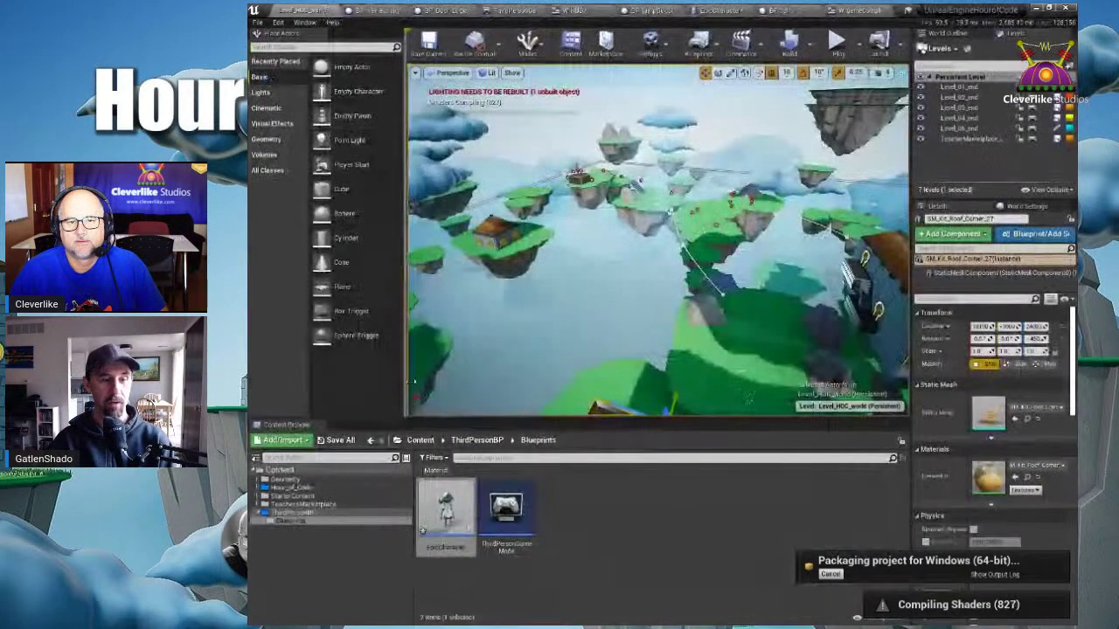
pyautogui.click(258, 506)
pyautogui.click(274, 562)
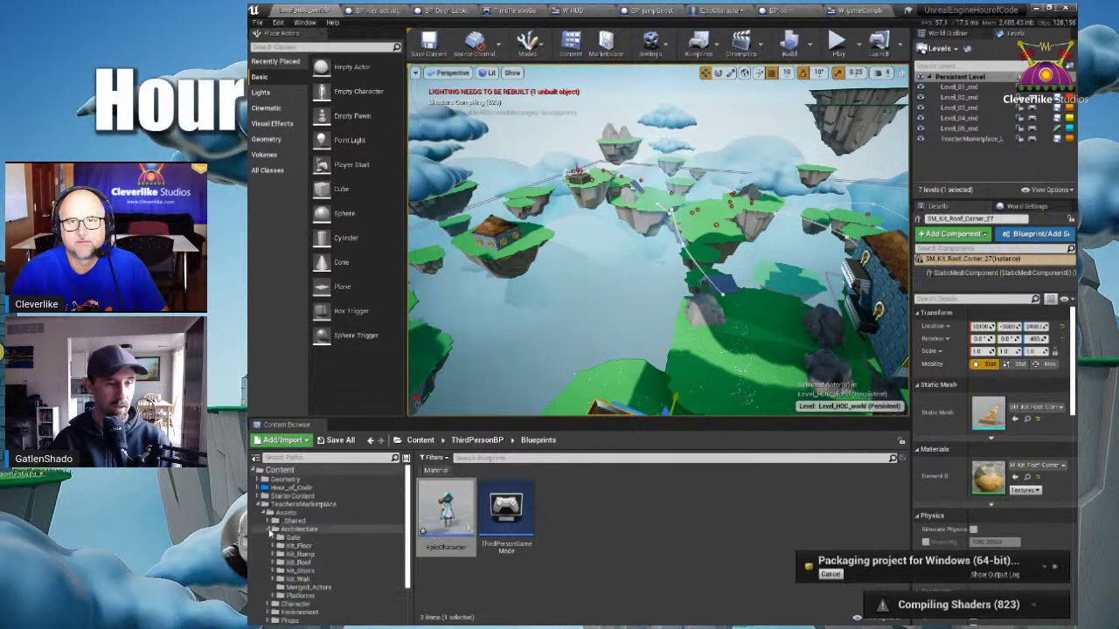
pyautogui.click(269, 529)
pyautogui.click(271, 538)
pyautogui.click(269, 538)
pyautogui.click(282, 545)
pyautogui.click(277, 547)
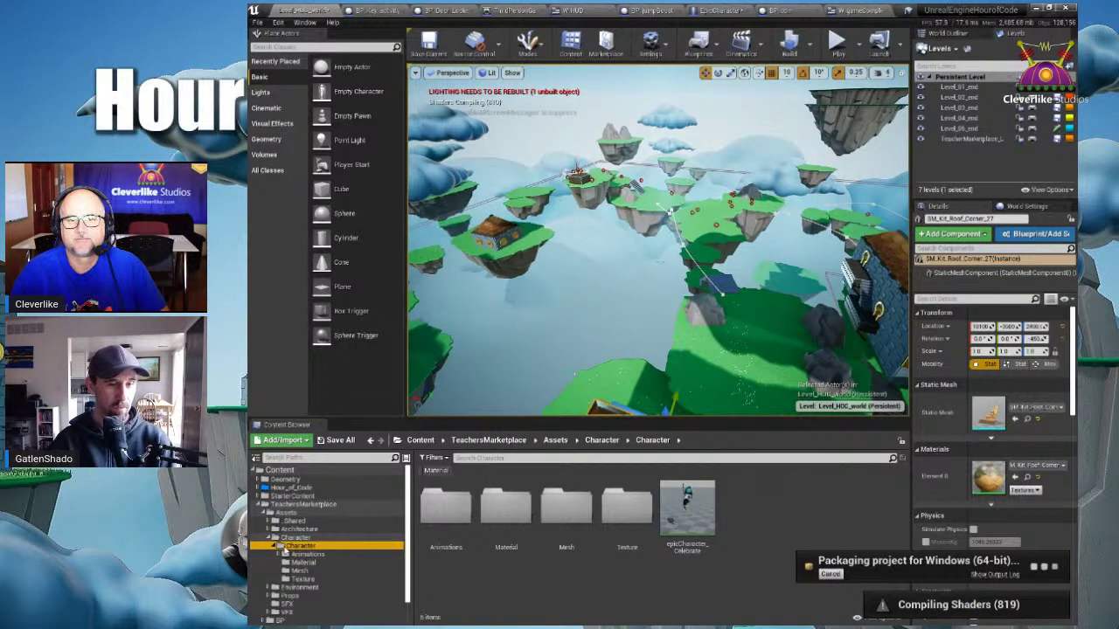
# - Browse the character's Animations, Mesh and Texture folders in the project content
pyautogui.click(306, 554)
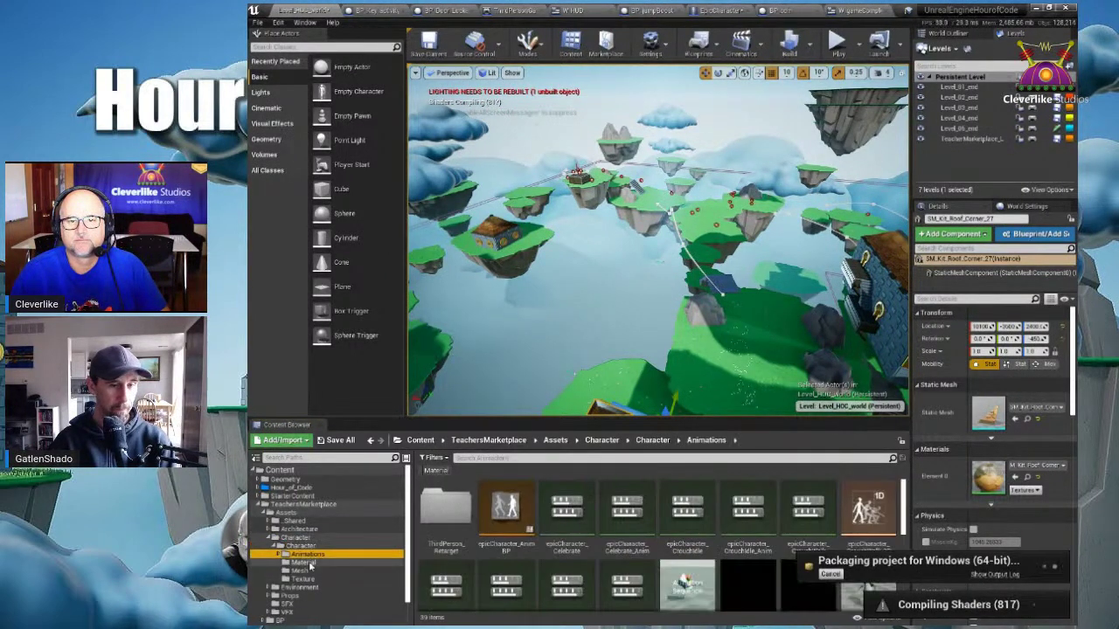
pyautogui.scroll(-4, 652, 520)
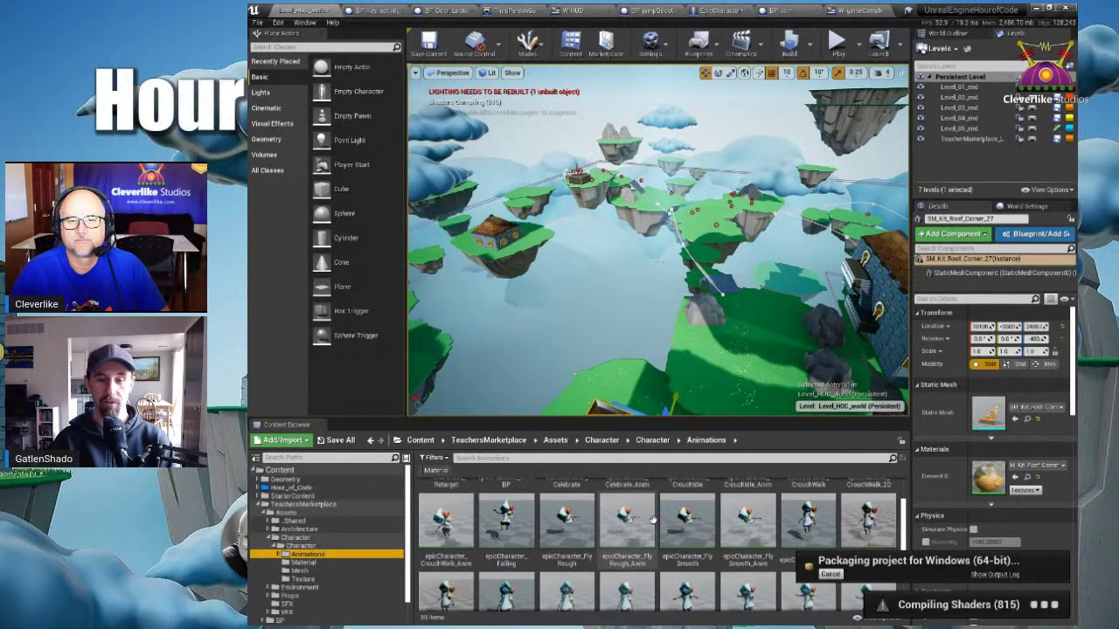
pyautogui.scroll(3, 652, 520)
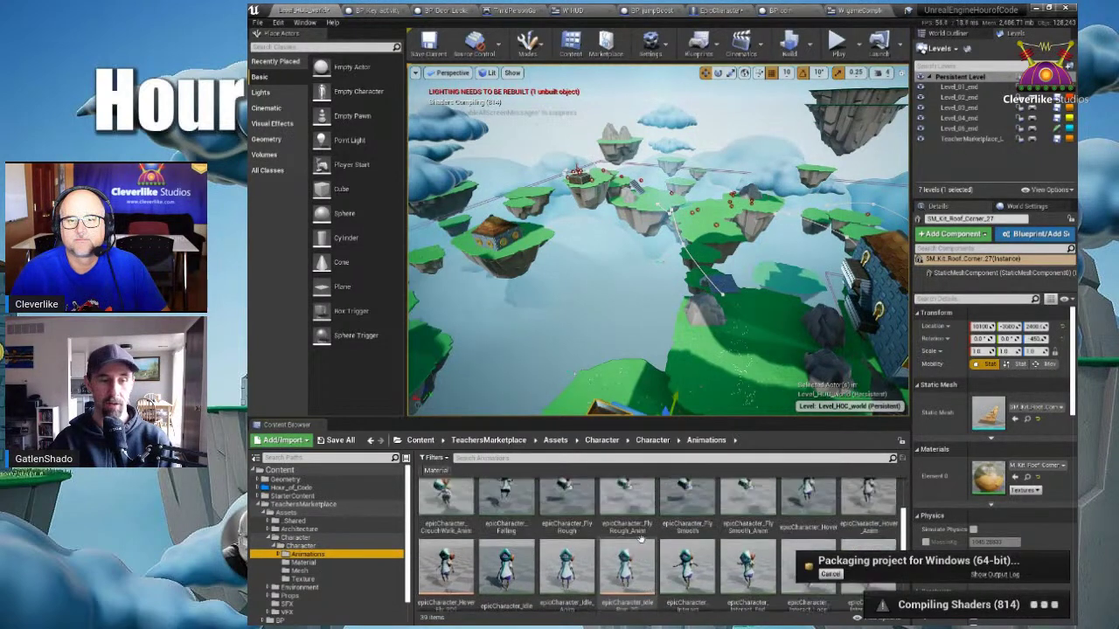
pyautogui.click(318, 570)
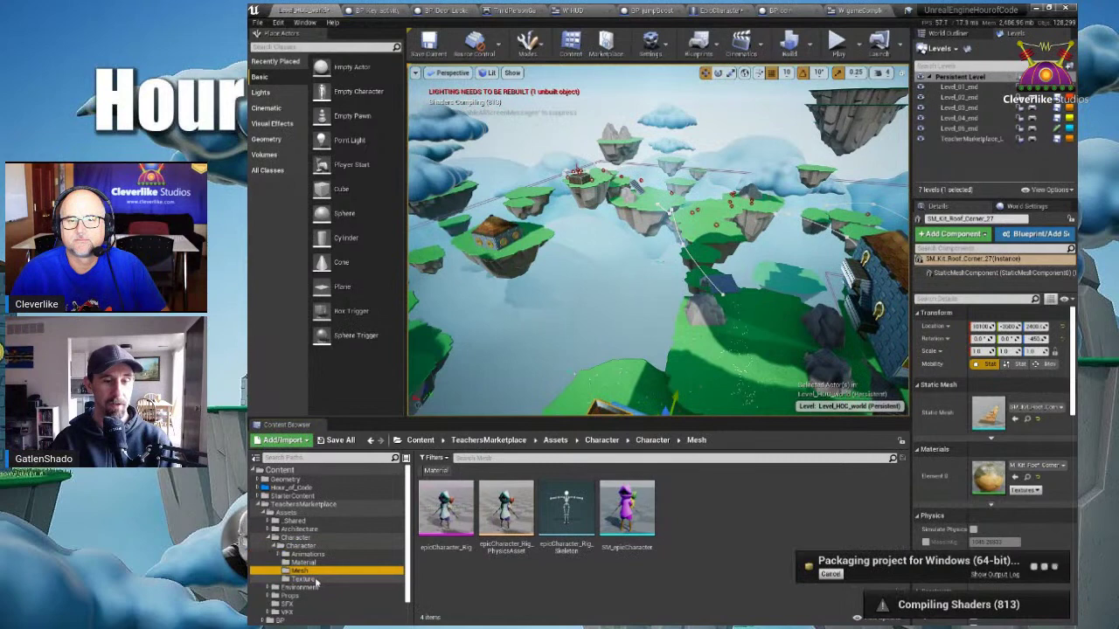
pyautogui.click(316, 579)
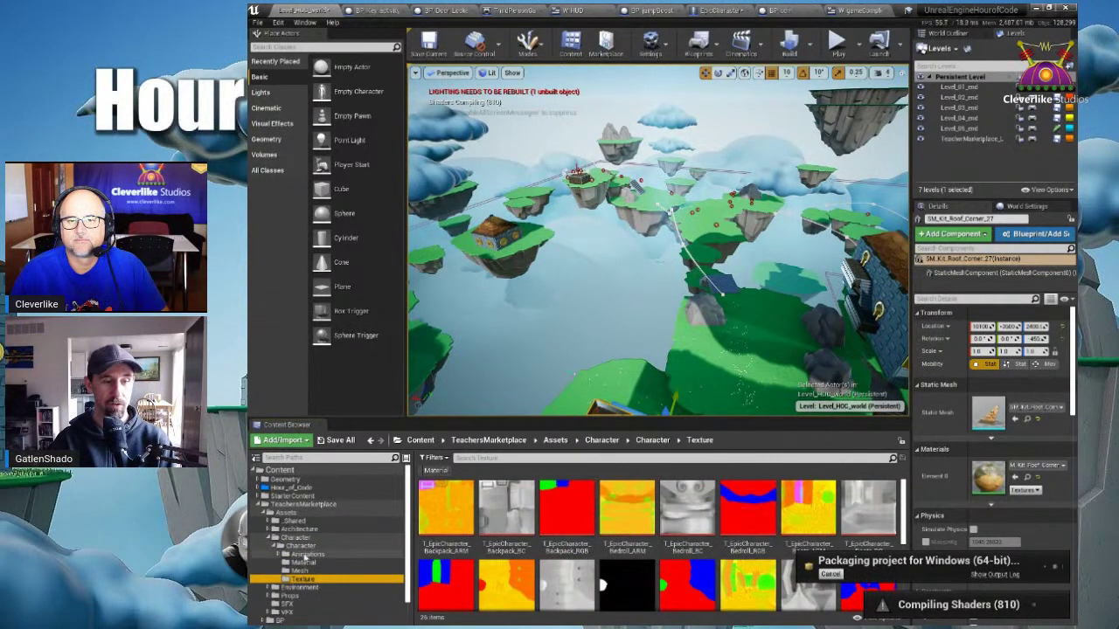
# - Open the EpicCharacter_LD blueprint from TeachersMarketplace's BP/PlayerCharacterBP folder
pyautogui.scroll(-1, 295, 551)
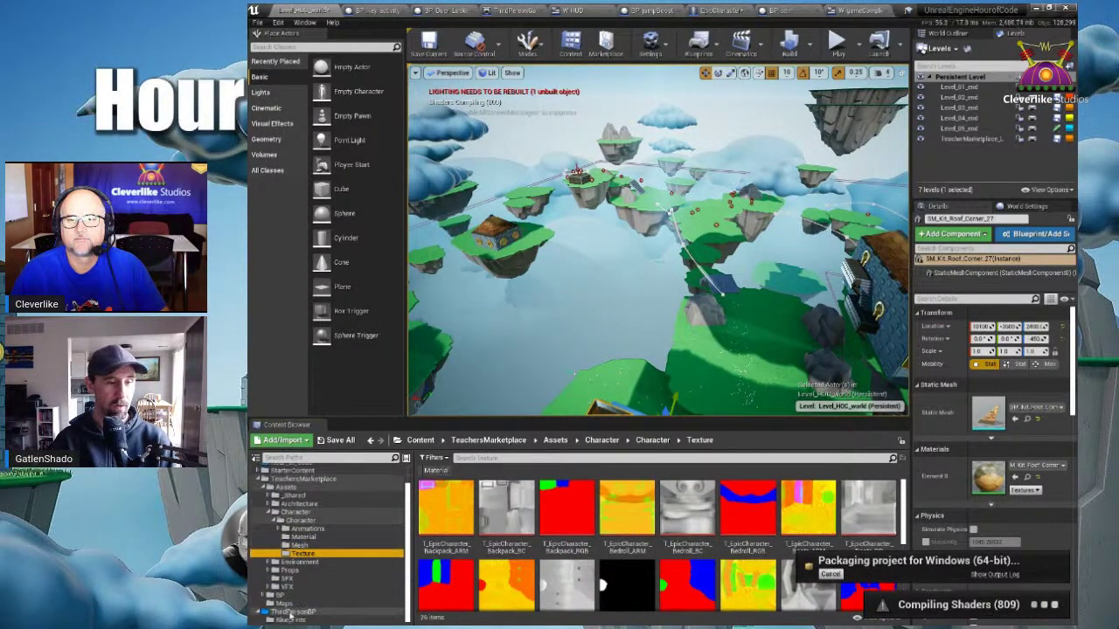
pyautogui.click(281, 596)
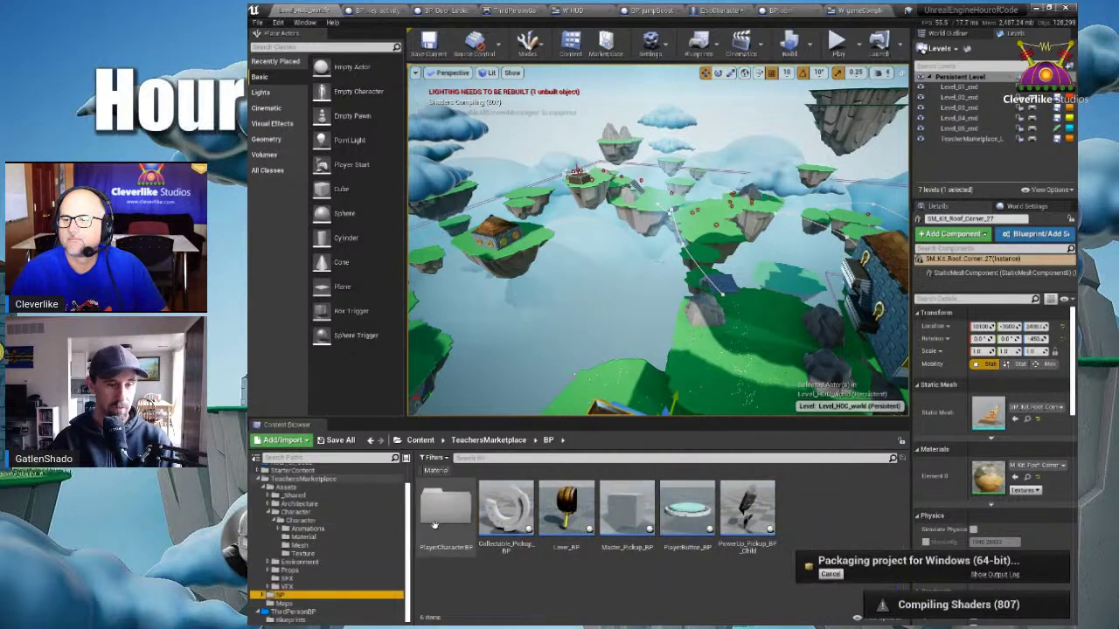
pyautogui.doubleClick(444, 514)
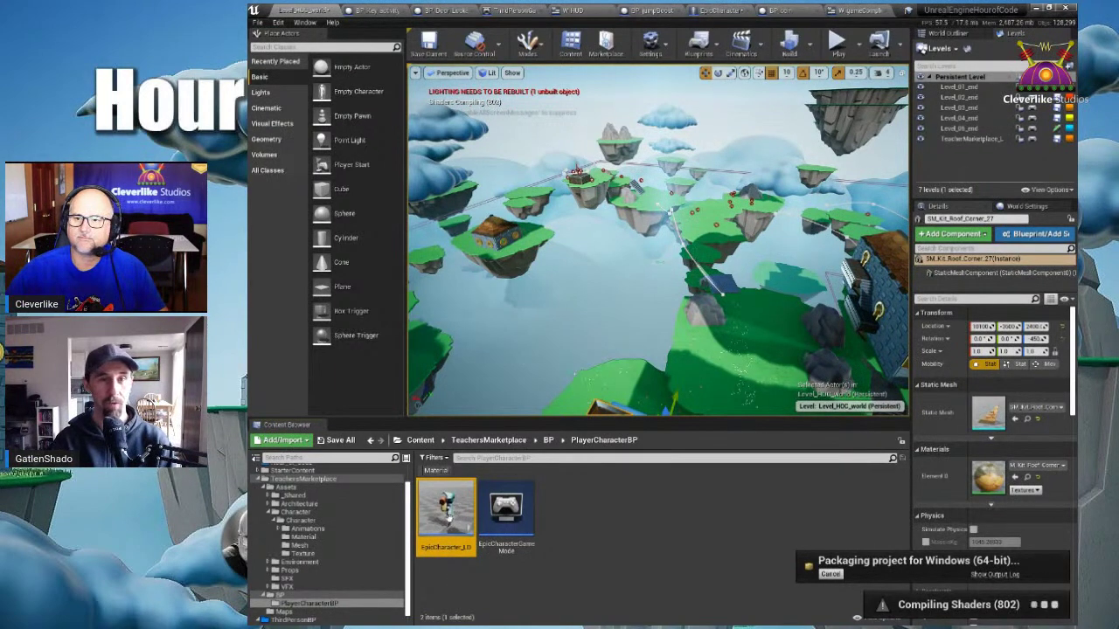
pyautogui.doubleClick(450, 519)
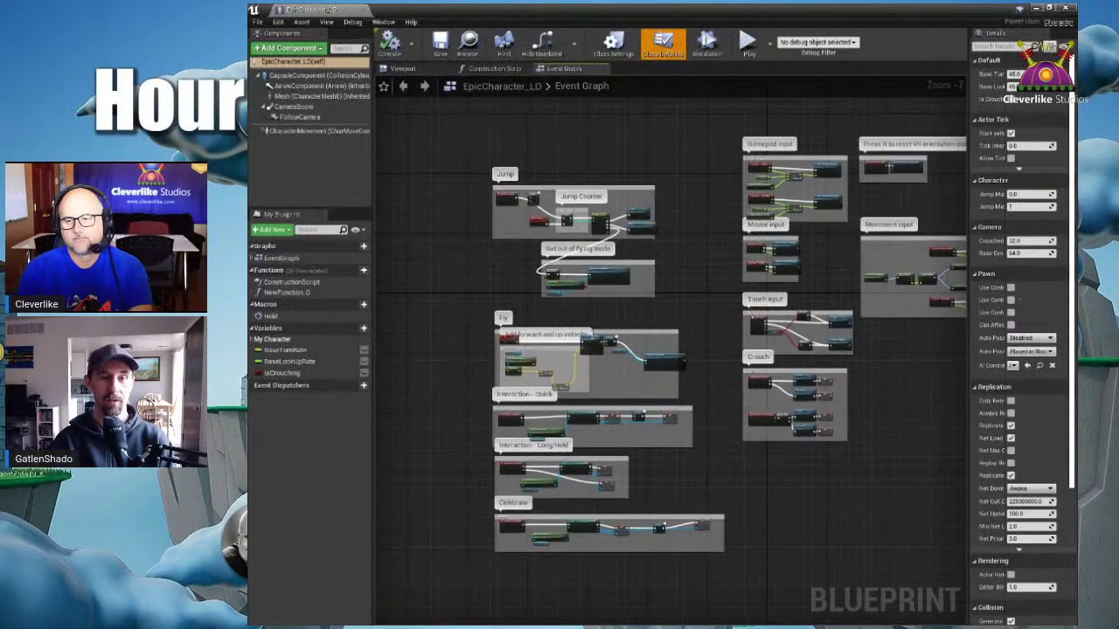
# - Examine the Interaction, Celebrate, Fly and Jump groups in the EpicCharacter_LD event graph, and close the blueprint
pyautogui.click(533, 412)
pyautogui.scroll(4, 535, 441)
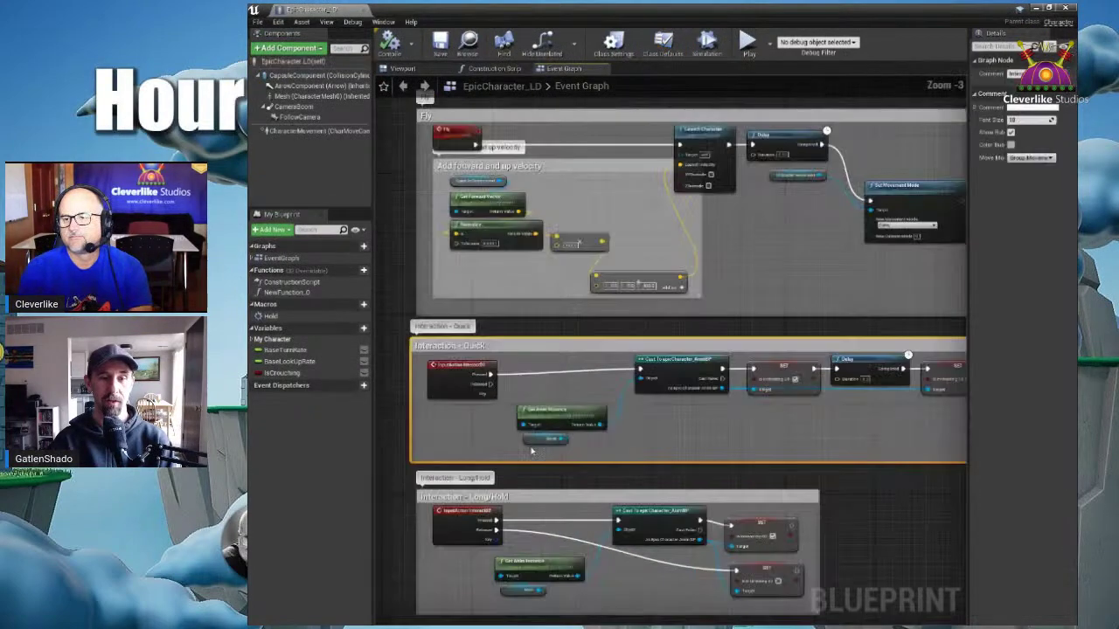
pyautogui.moveTo(543, 488); pyautogui.dragTo(587, 333, button='right')
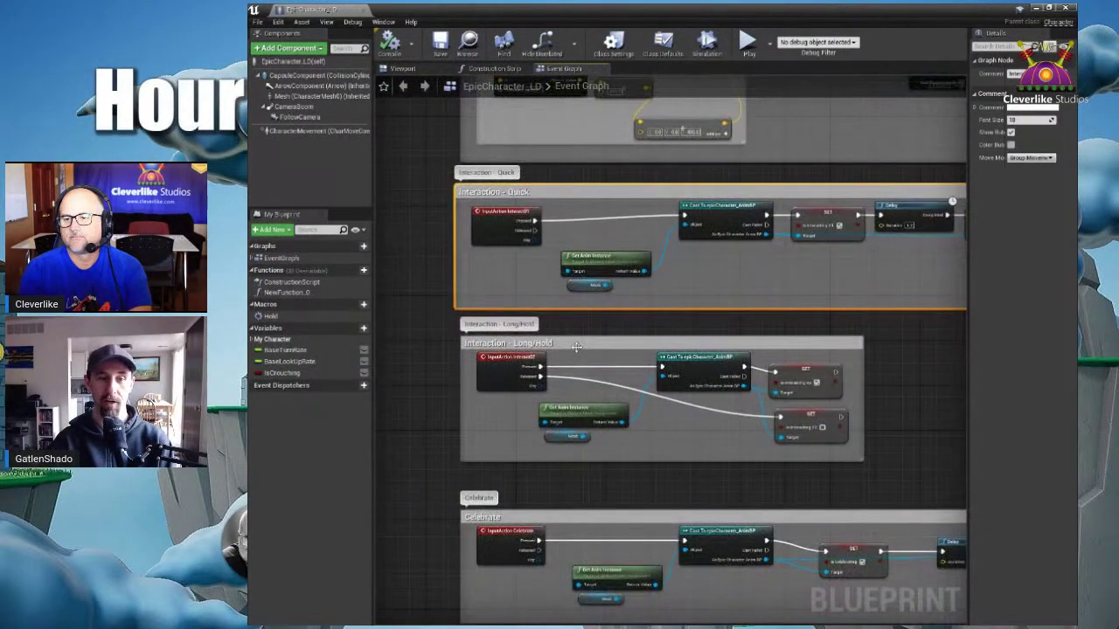
pyautogui.click(543, 402)
pyautogui.moveTo(609, 480); pyautogui.dragTo(565, 323, button='right')
pyautogui.scroll(-4, 708, 346)
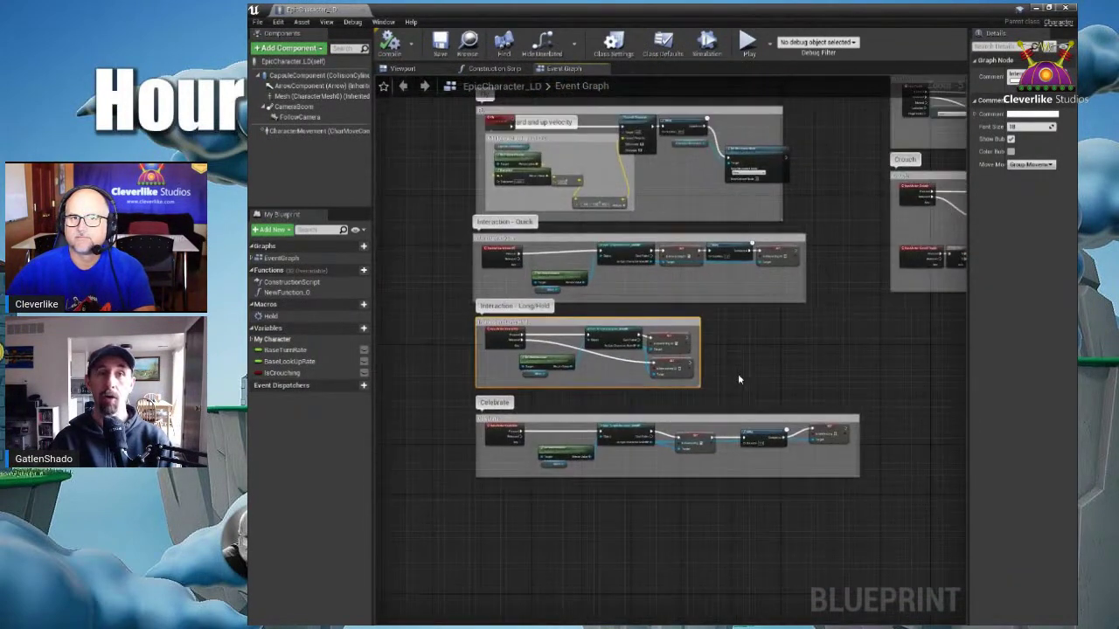
pyautogui.moveTo(490, 201); pyautogui.dragTo(539, 380, button='right')
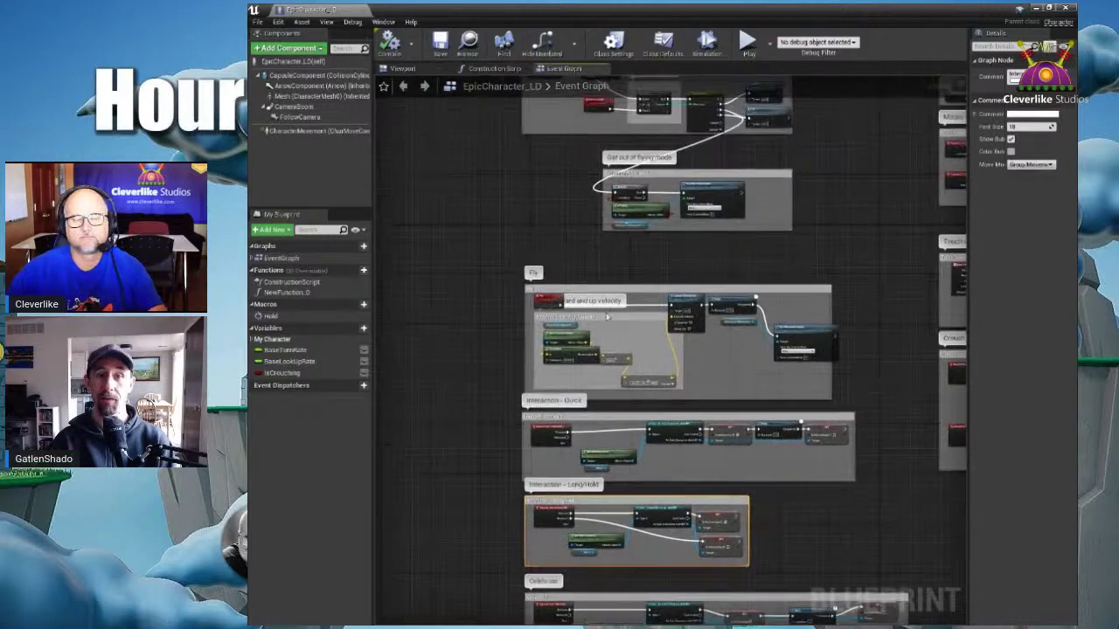
pyautogui.moveTo(558, 242); pyautogui.dragTo(559, 441, button='right')
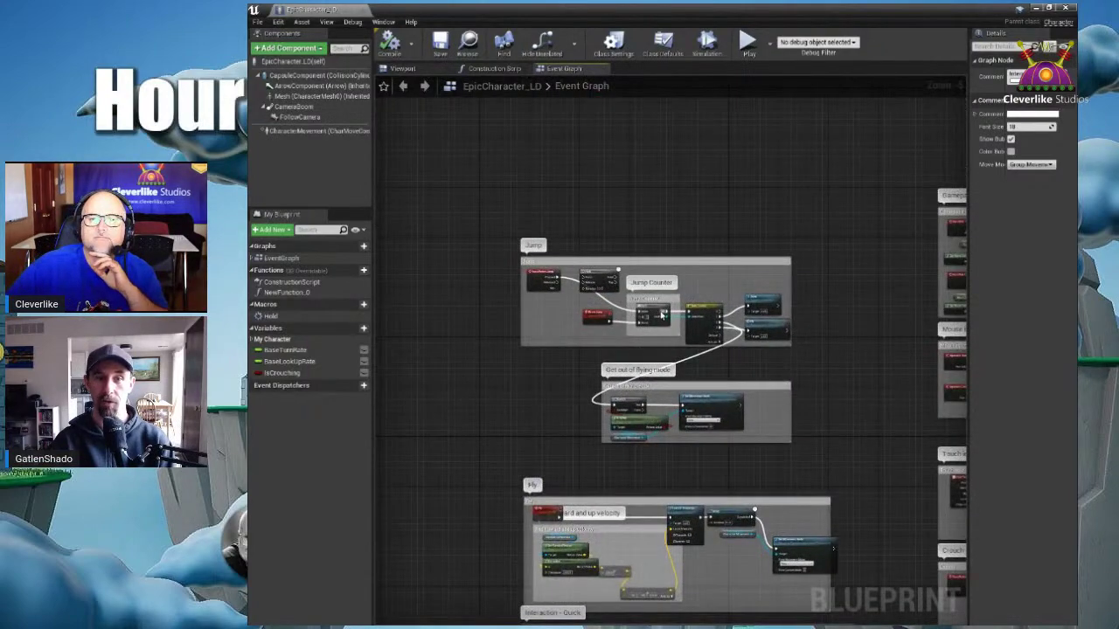
pyautogui.click(362, 12)
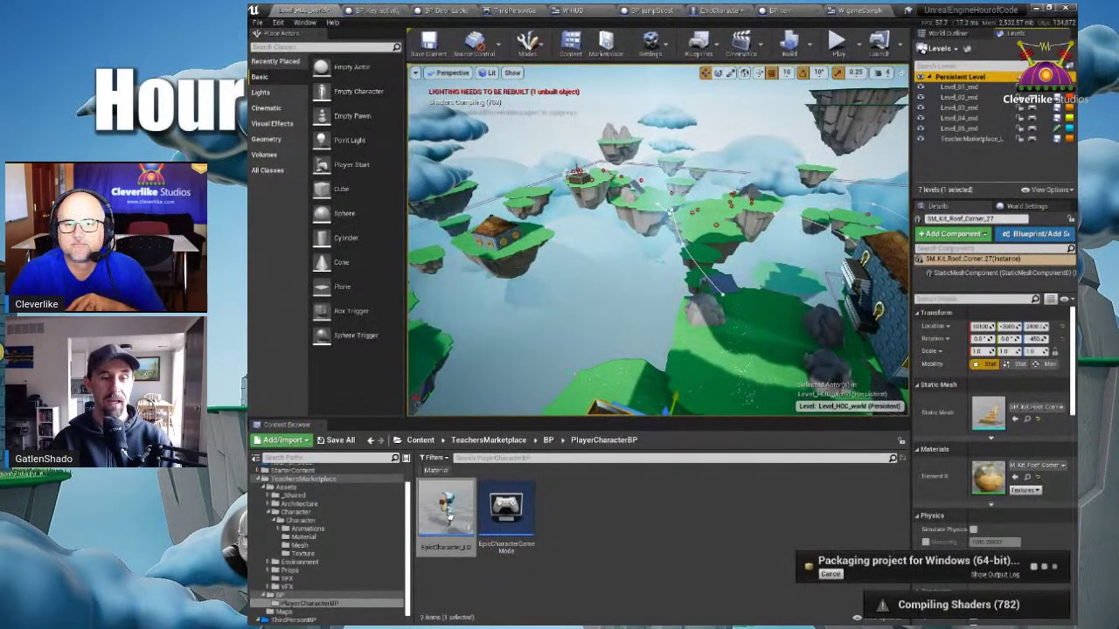
# - Switch to the Player_Controller_Game reference board and move the HUD image off the Game picture to its right, adjusting the Character picture's position
pyautogui.click(448, 515)
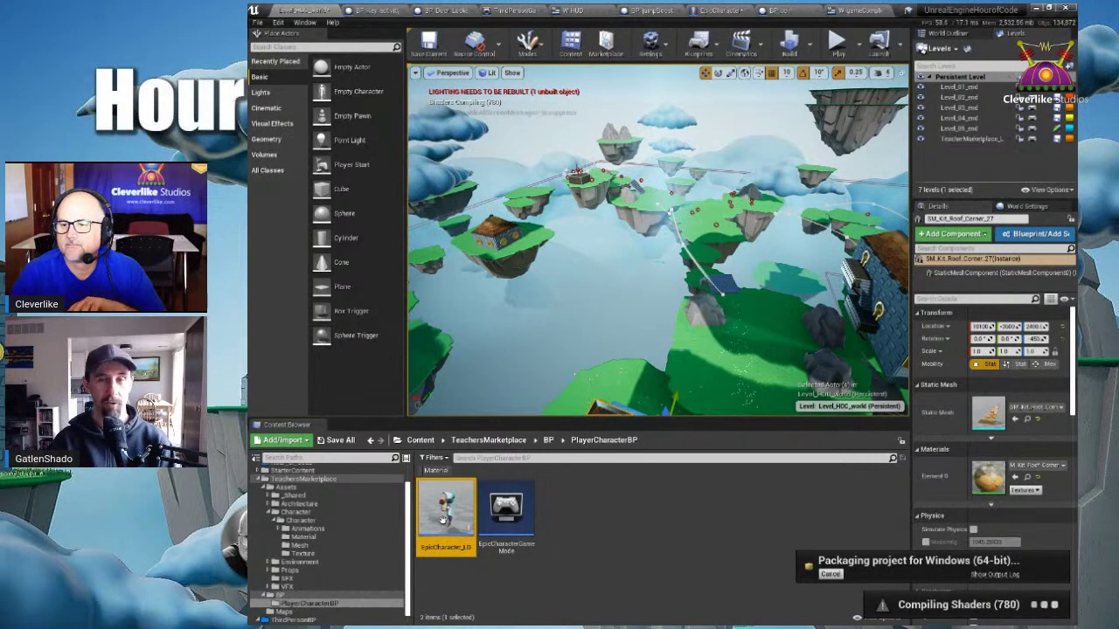
pyautogui.hotkey('alt', 'Tab')
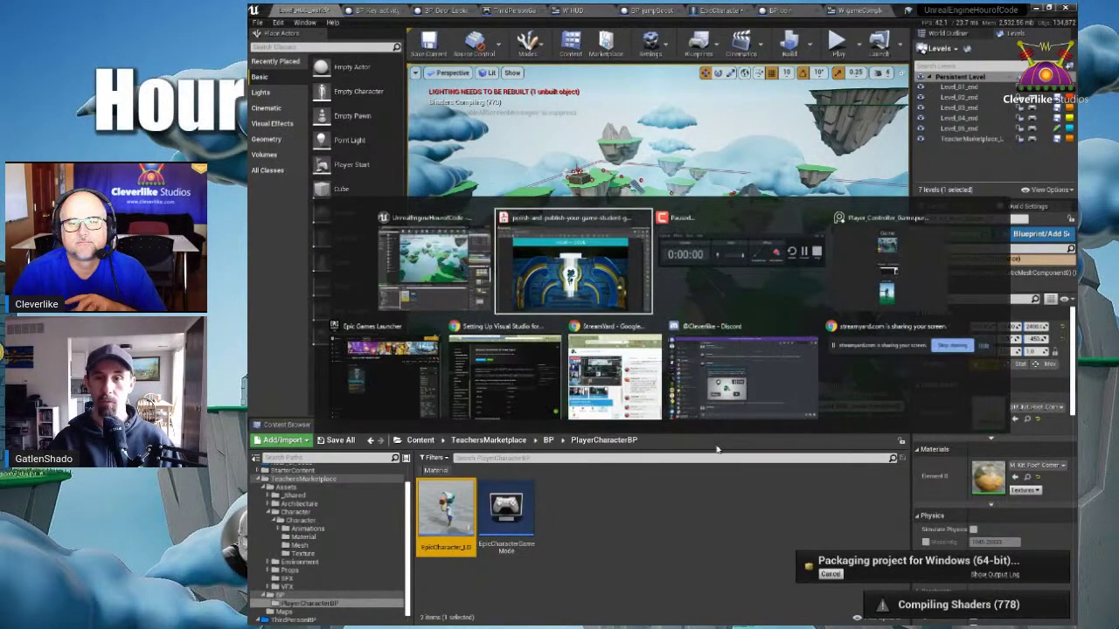
pyautogui.click(874, 267)
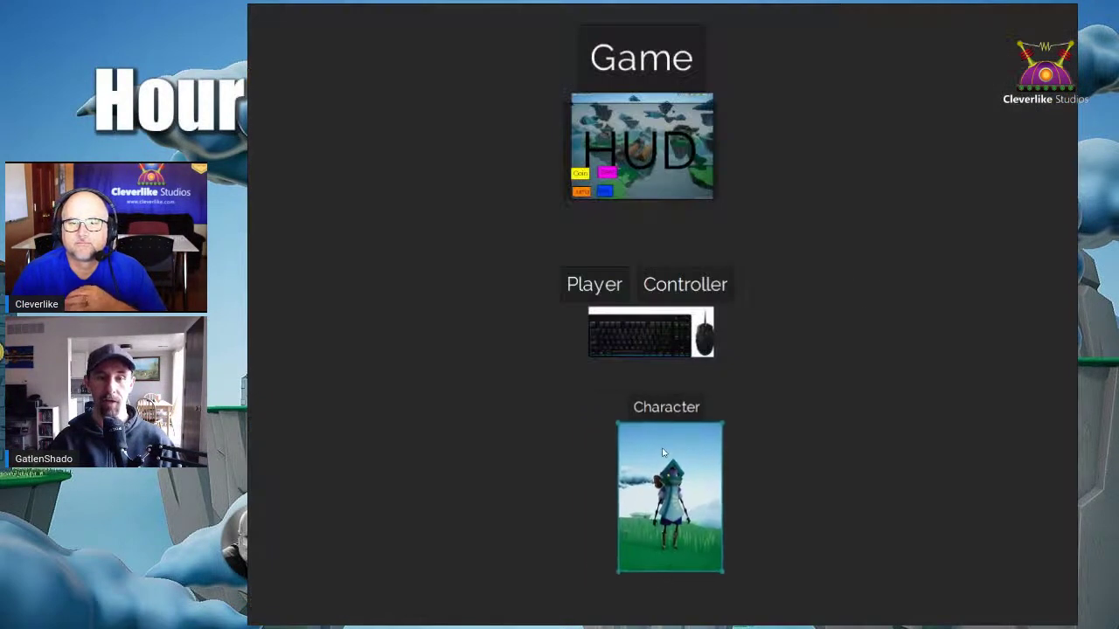
pyautogui.moveTo(644, 164); pyautogui.dragTo(830, 140)
pyautogui.moveTo(645, 149); pyautogui.dragTo(644, 145)
pyautogui.moveTo(659, 480)
pyautogui.mouseDown()
pyautogui.moveTo(665, 459)
pyautogui.moveTo(650, 468)
pyautogui.mouseUp()
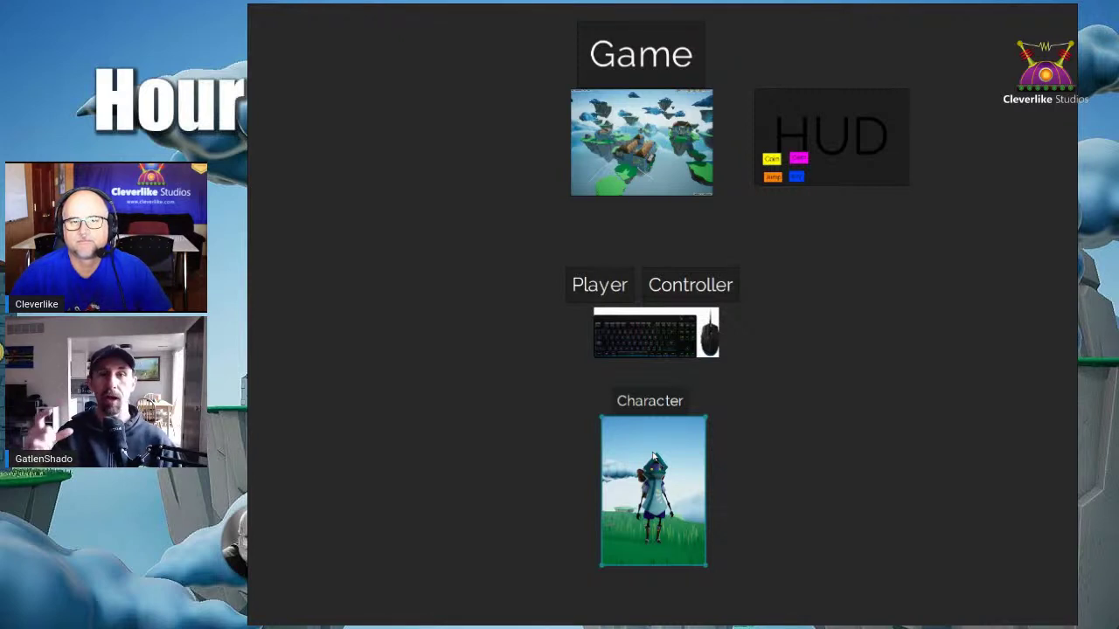
pyautogui.moveTo(653, 491)
pyautogui.mouseDown()
pyautogui.moveTo(638, 495)
pyautogui.moveTo(661, 496)
pyautogui.moveTo(653, 481)
pyautogui.mouseUp()
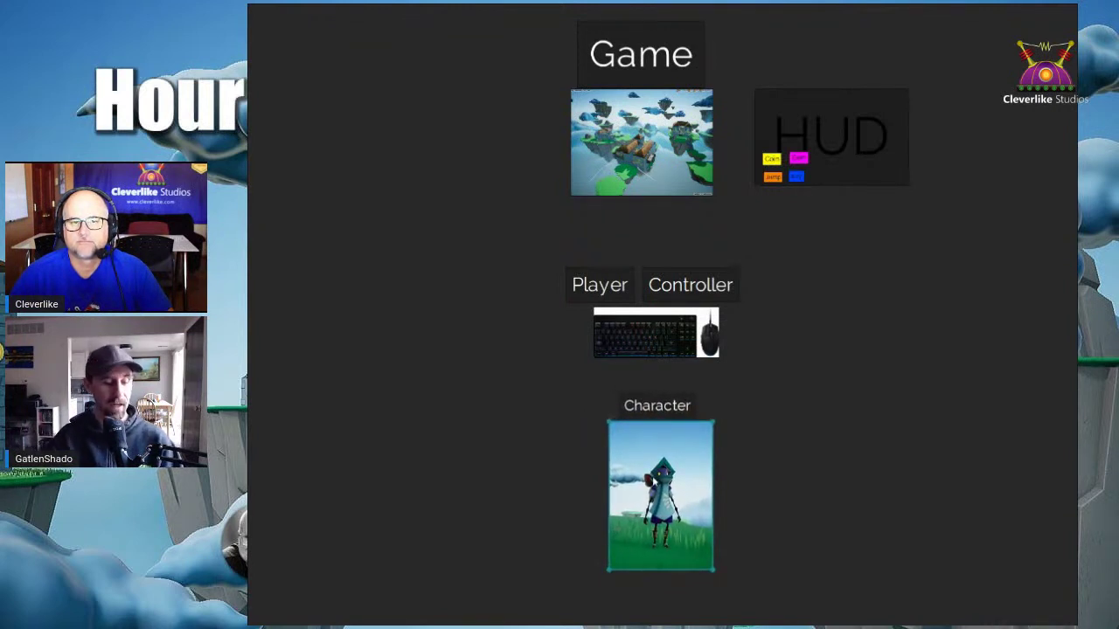
# - Switch back to Unreal Editor and select the EpicCharacterGameMode asset in the PlayerCharacterBP folder
pyautogui.hotkey('alt', 'Tab')
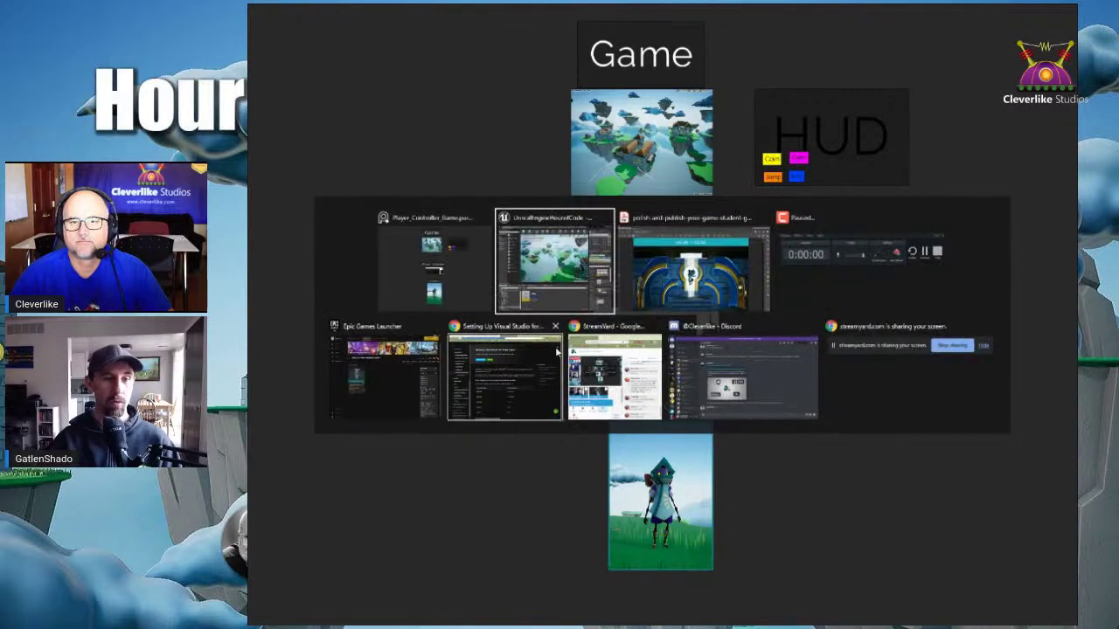
pyautogui.click(560, 282)
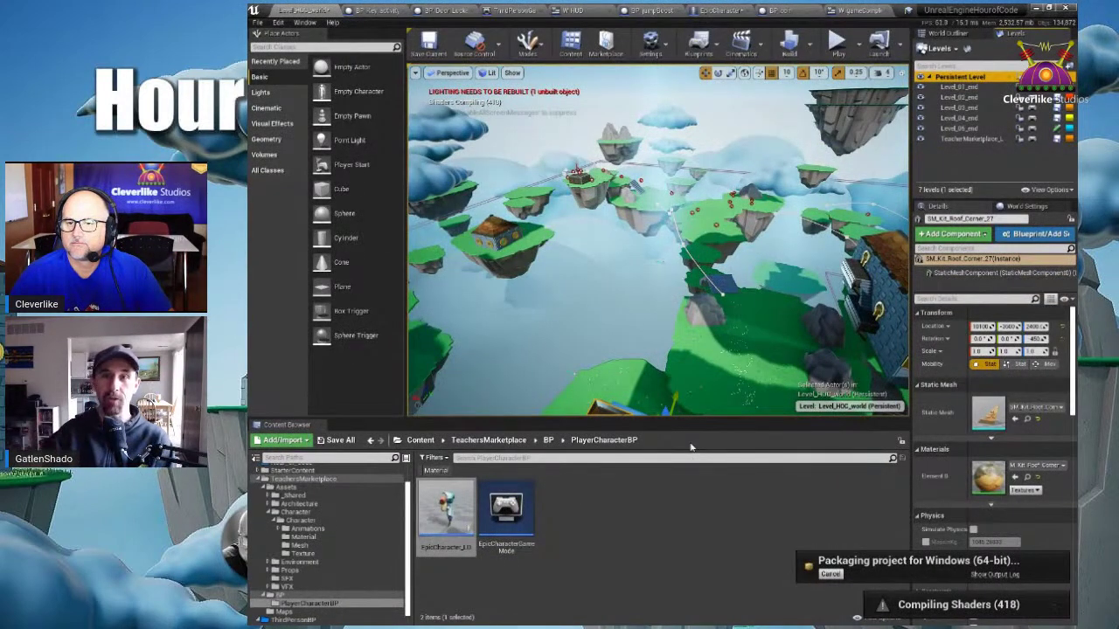
pyautogui.click(723, 515)
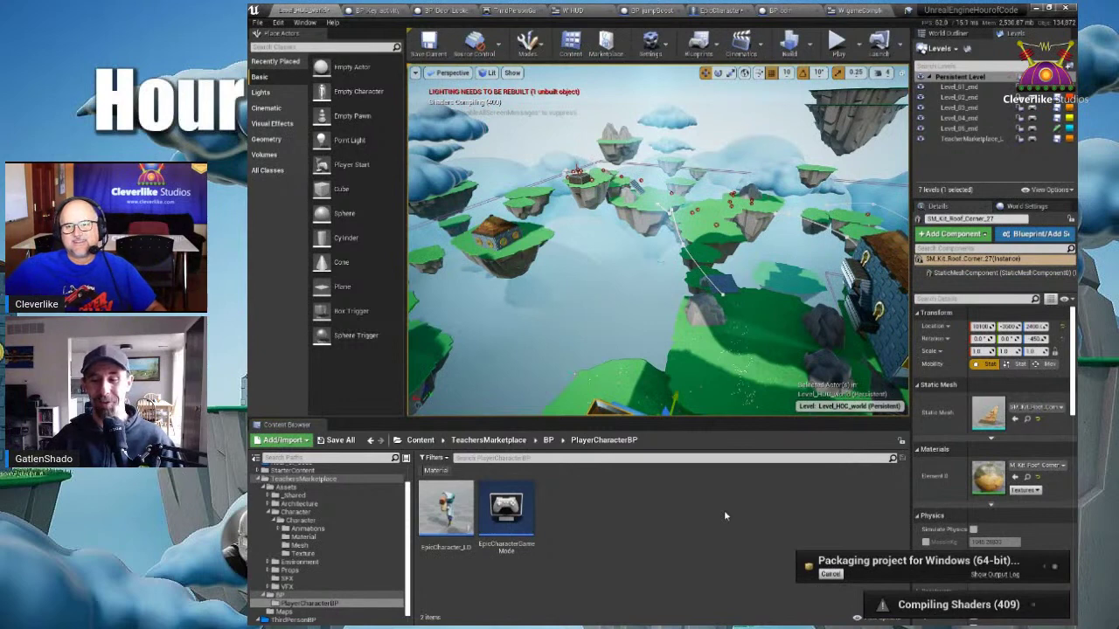
pyautogui.click(504, 514)
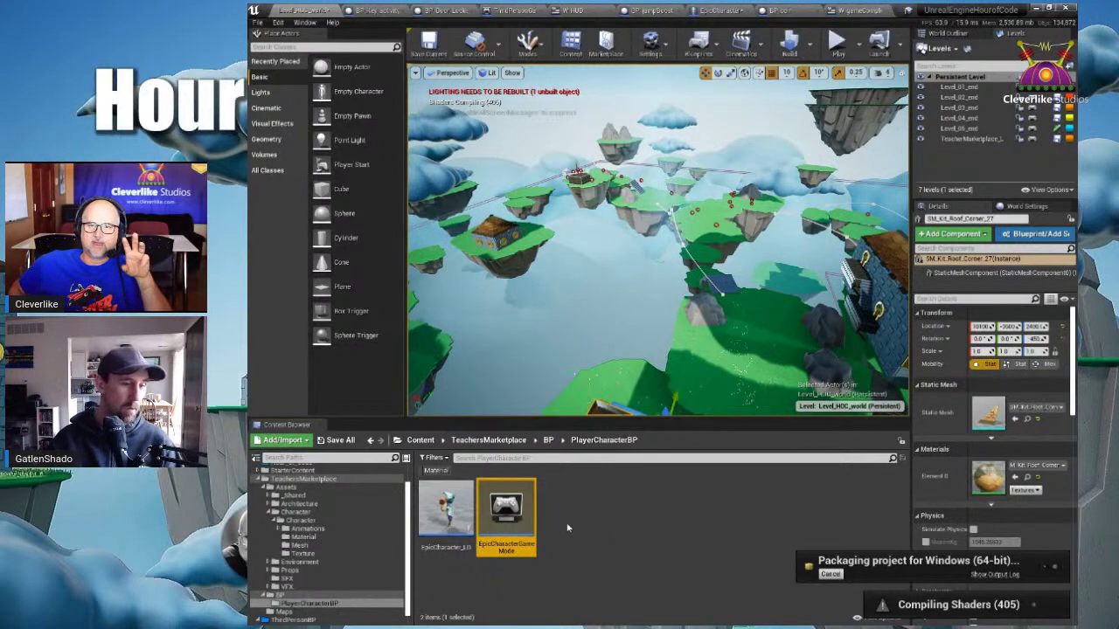
pyautogui.scroll(-1, 352, 566)
pyautogui.scroll(3, 352, 565)
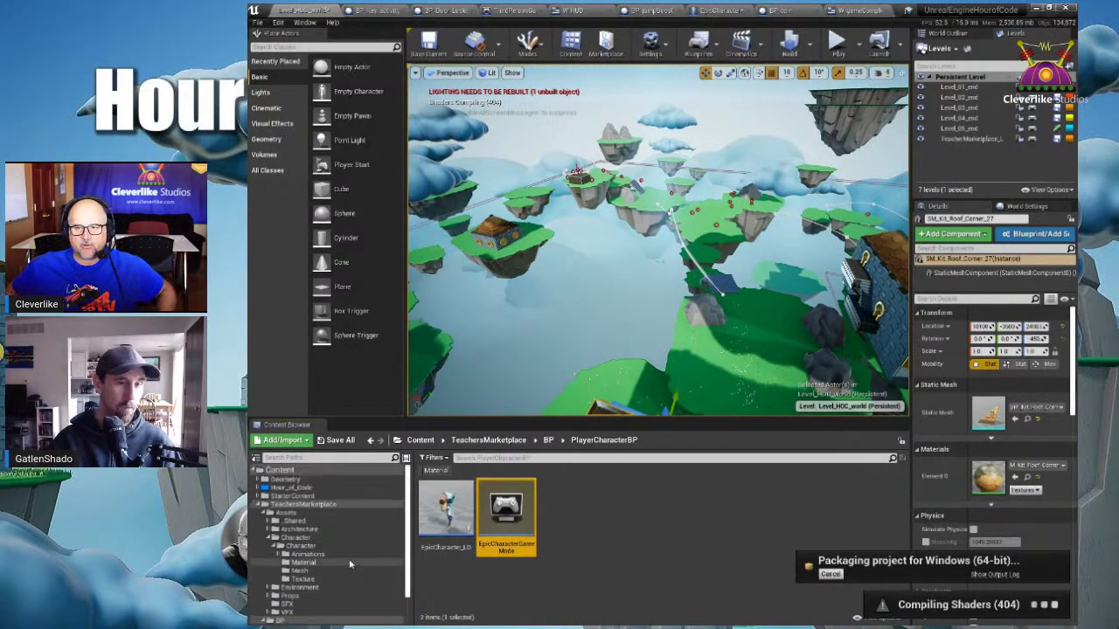
# - Replace the Content Browser's Material filter with the Level filter and list every level under the Content folder
pyautogui.click(433, 457)
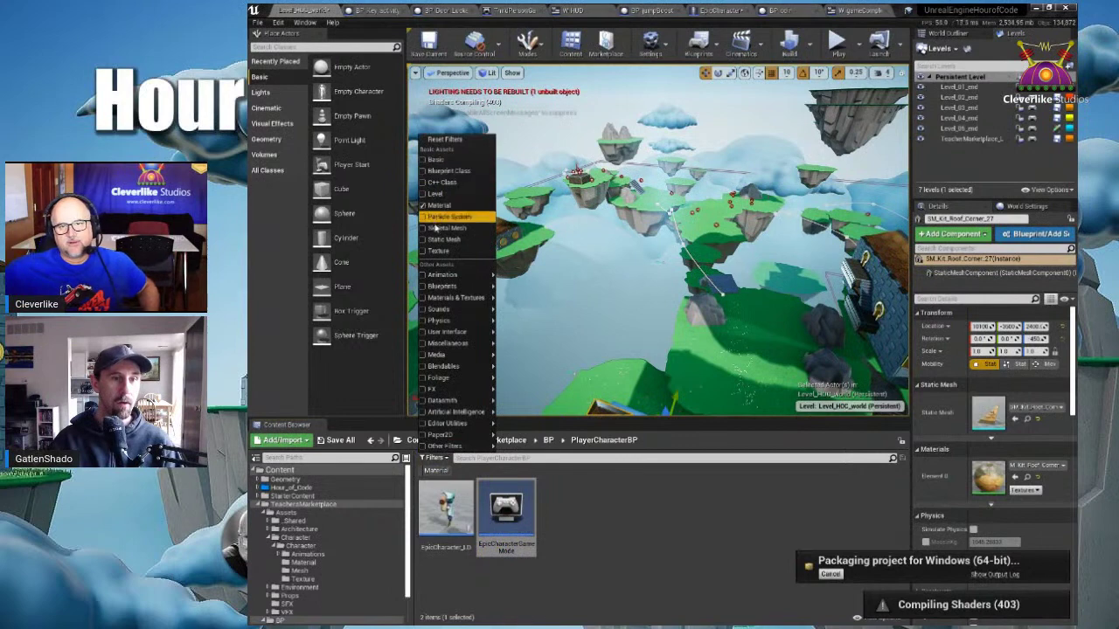
pyautogui.moveTo(425, 289)
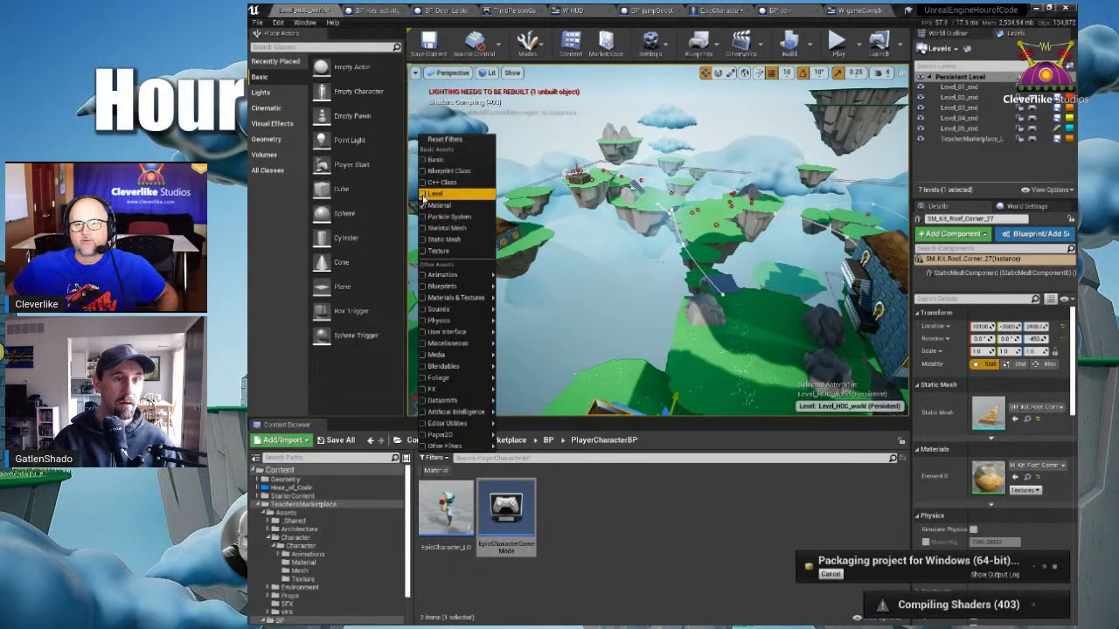
pyautogui.click(423, 194)
pyautogui.click(424, 207)
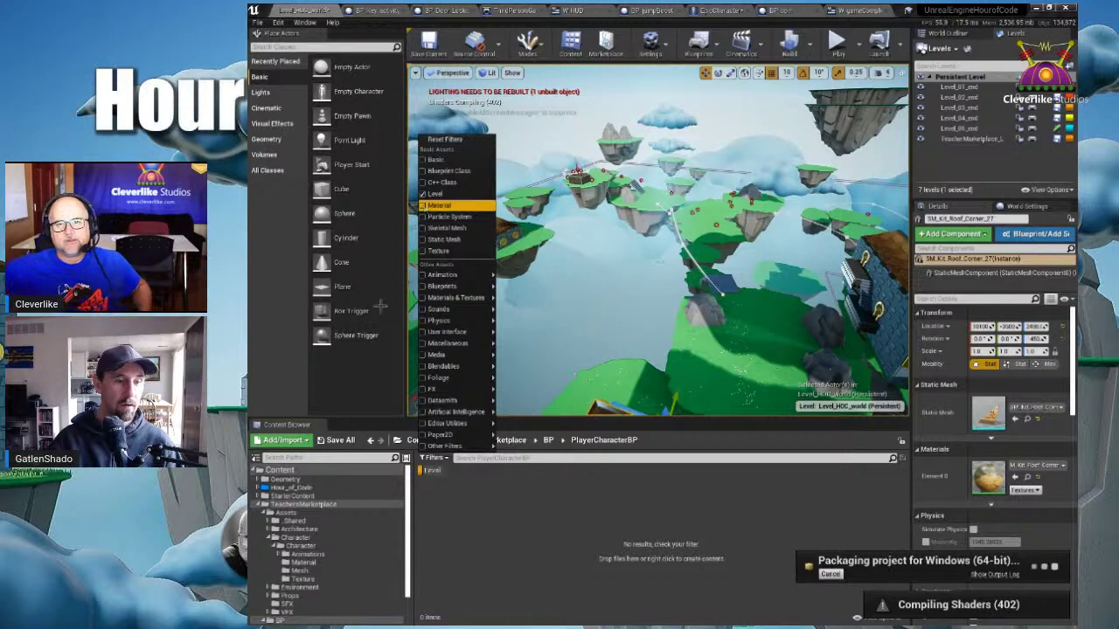
pyautogui.click(324, 470)
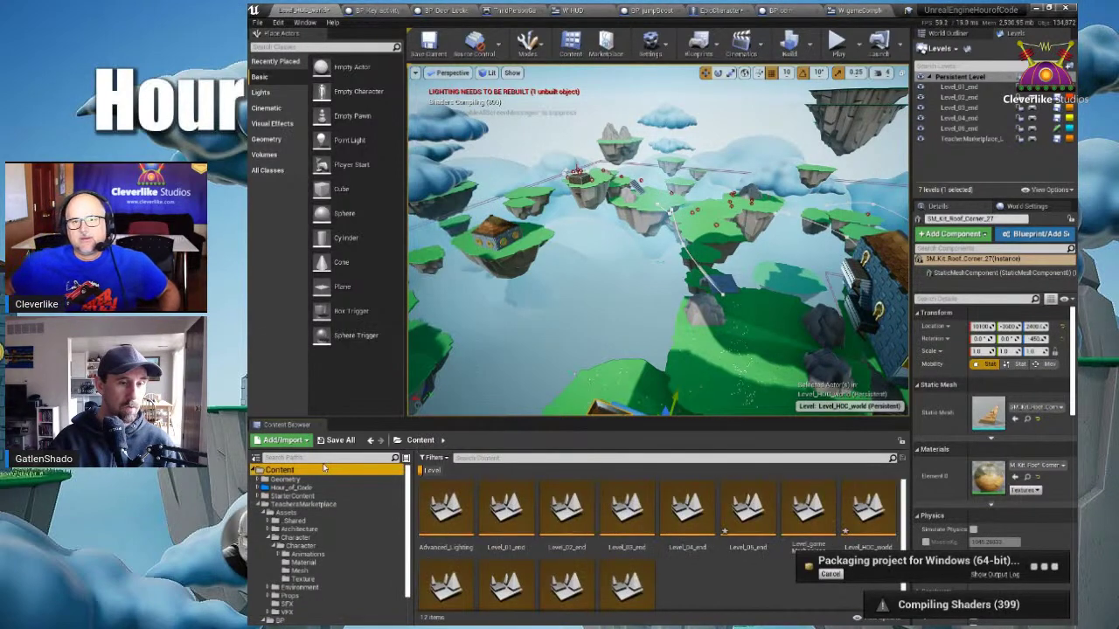
pyautogui.click(434, 457)
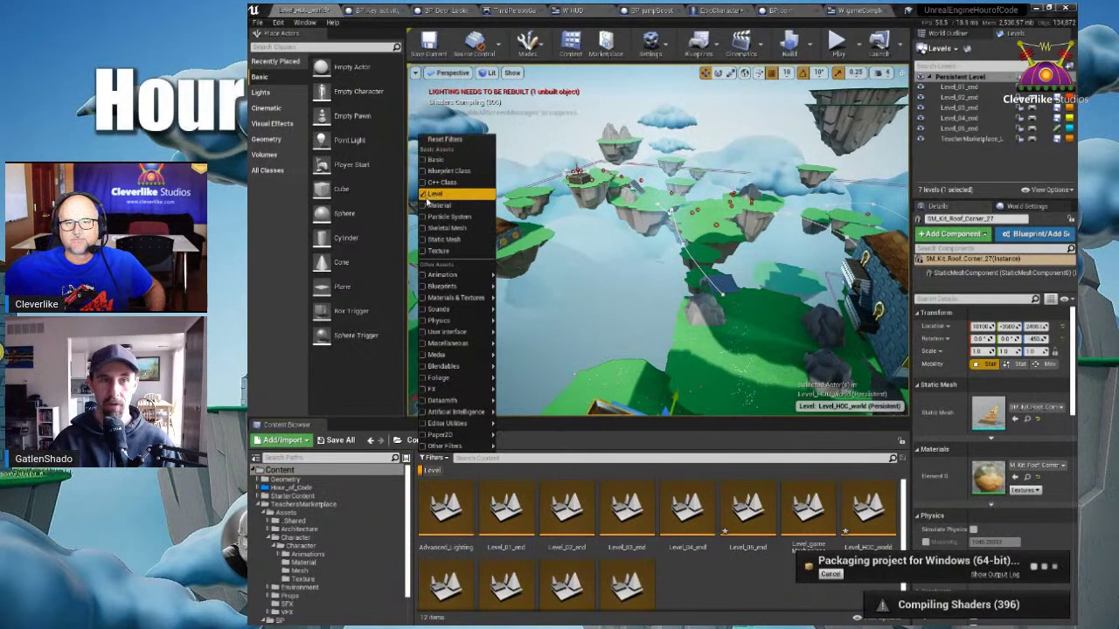
pyautogui.click(713, 587)
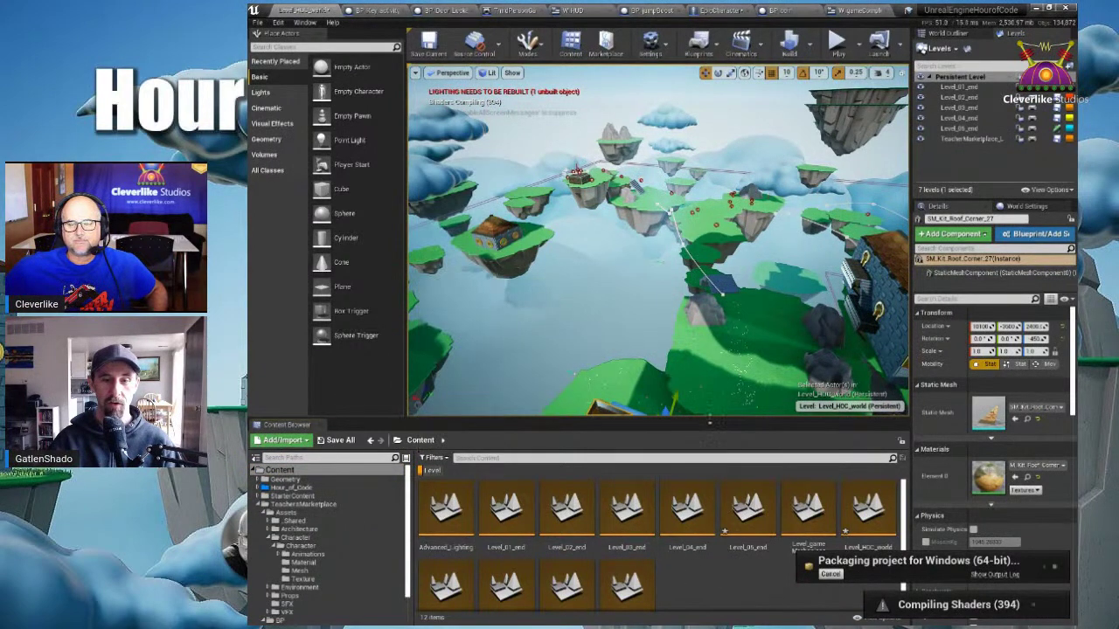
# - Enlarge the Content Browser, go over the level assets, and open the game mechanics level without saving the pending changes
pyautogui.moveTo(709, 416); pyautogui.dragTo(709, 340)
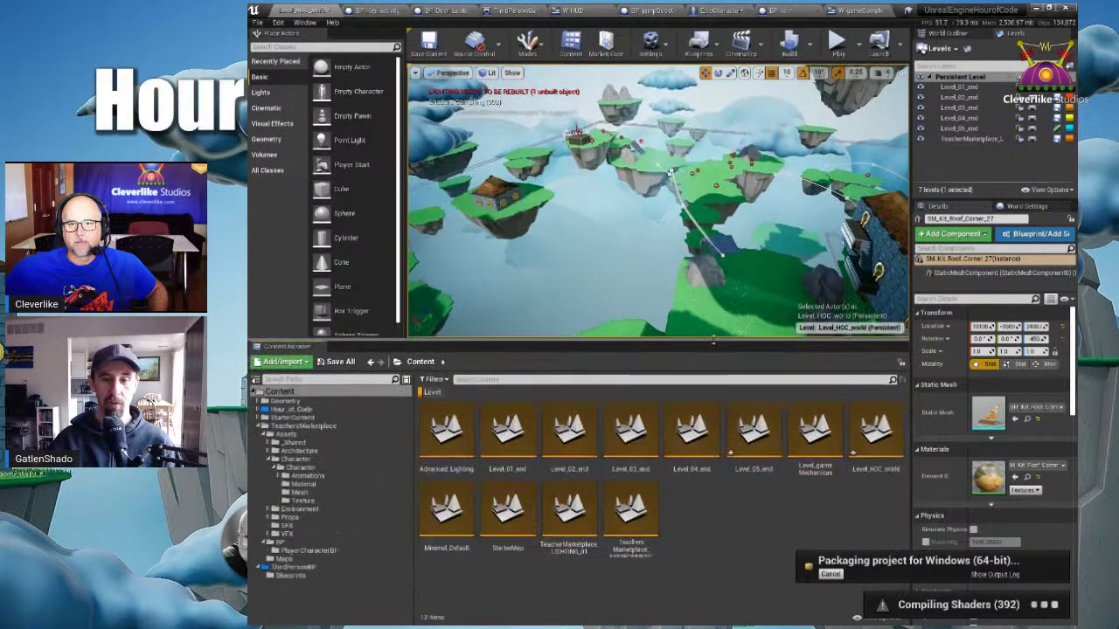
pyautogui.click(515, 434)
pyautogui.click(572, 435)
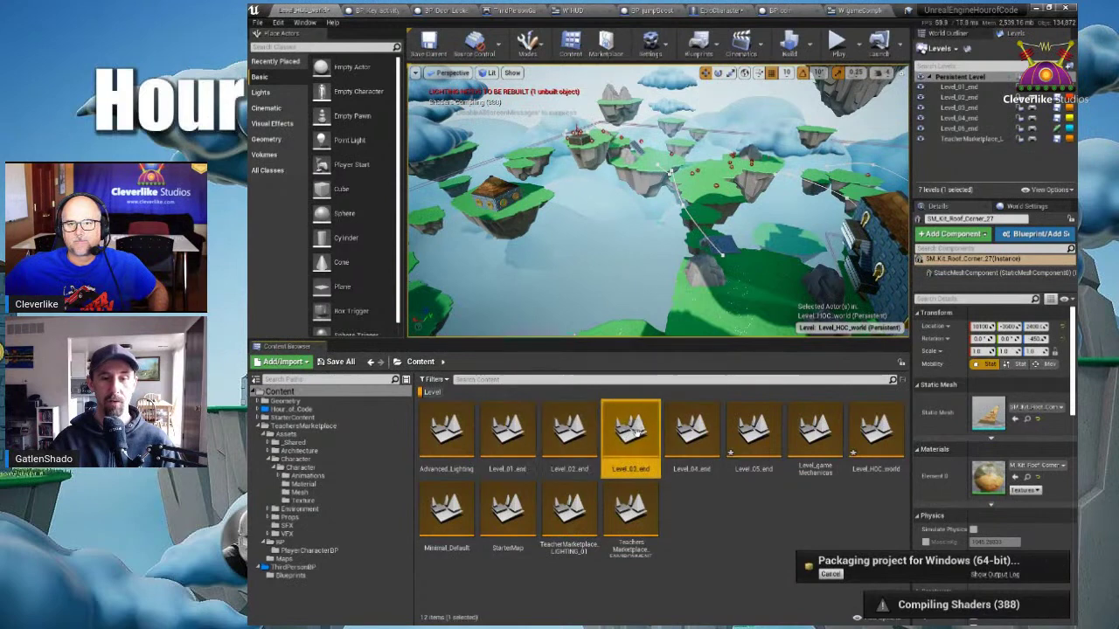
pyautogui.click(633, 435)
pyautogui.click(687, 434)
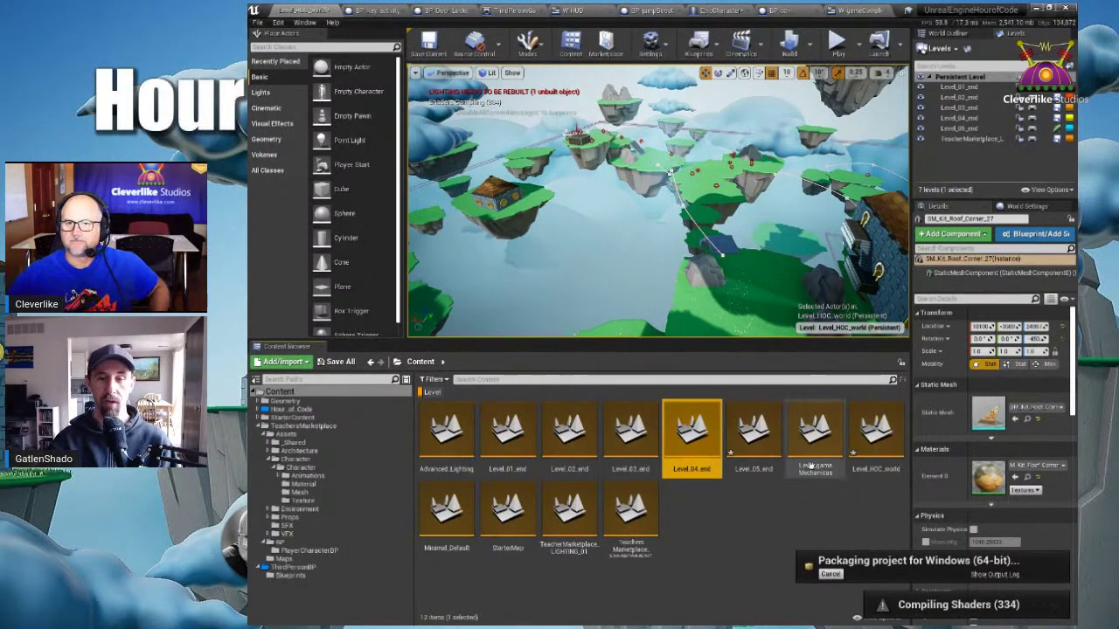
pyautogui.click(796, 506)
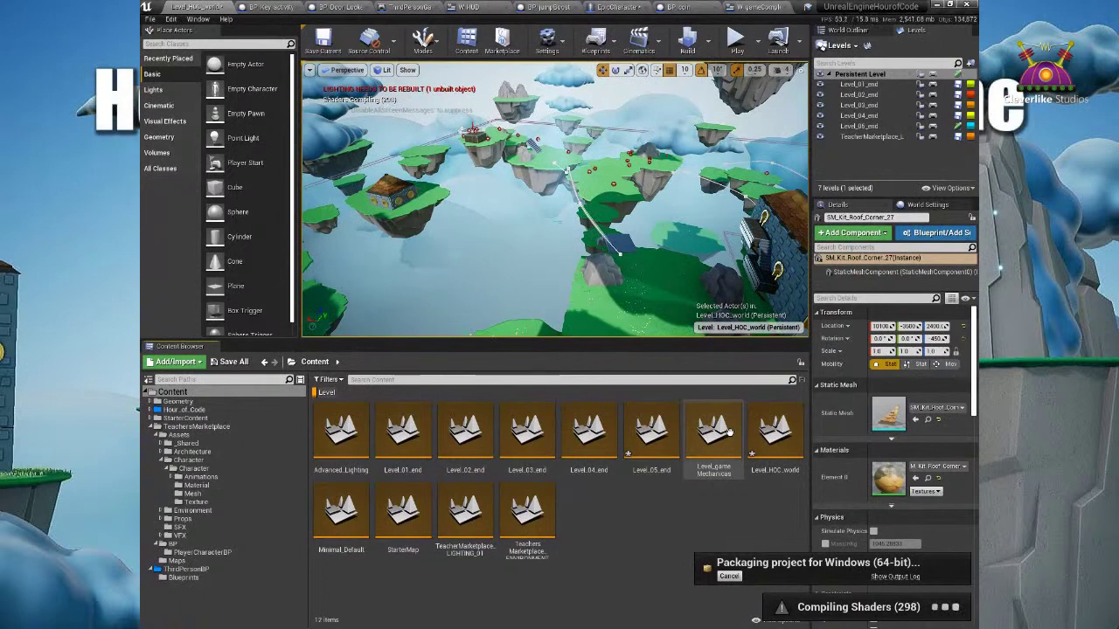
pyautogui.doubleClick(730, 431)
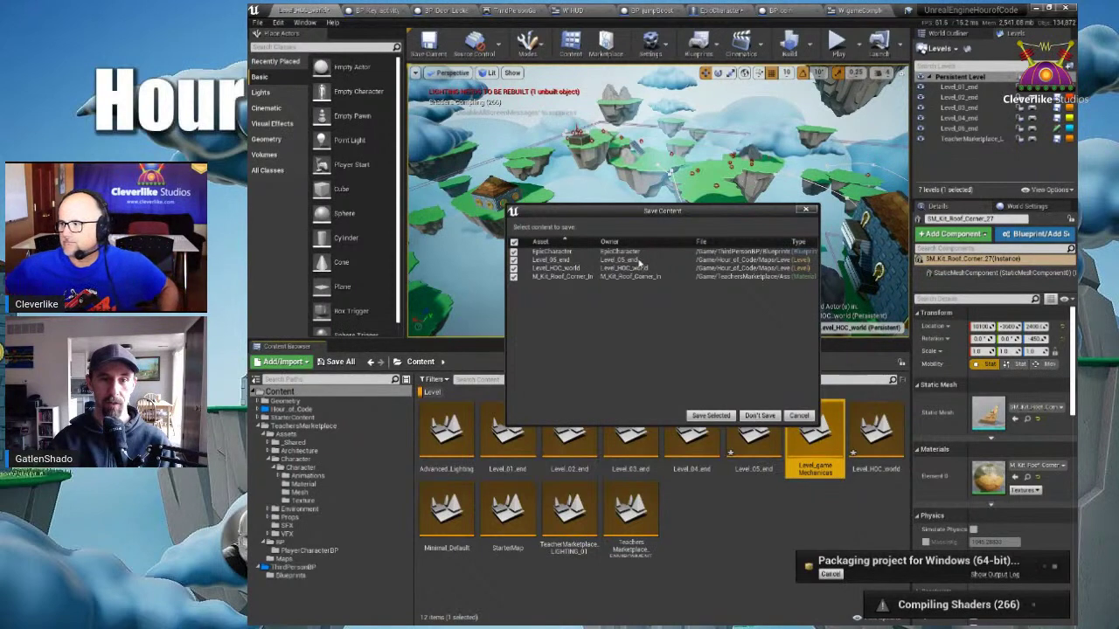
pyautogui.click(760, 415)
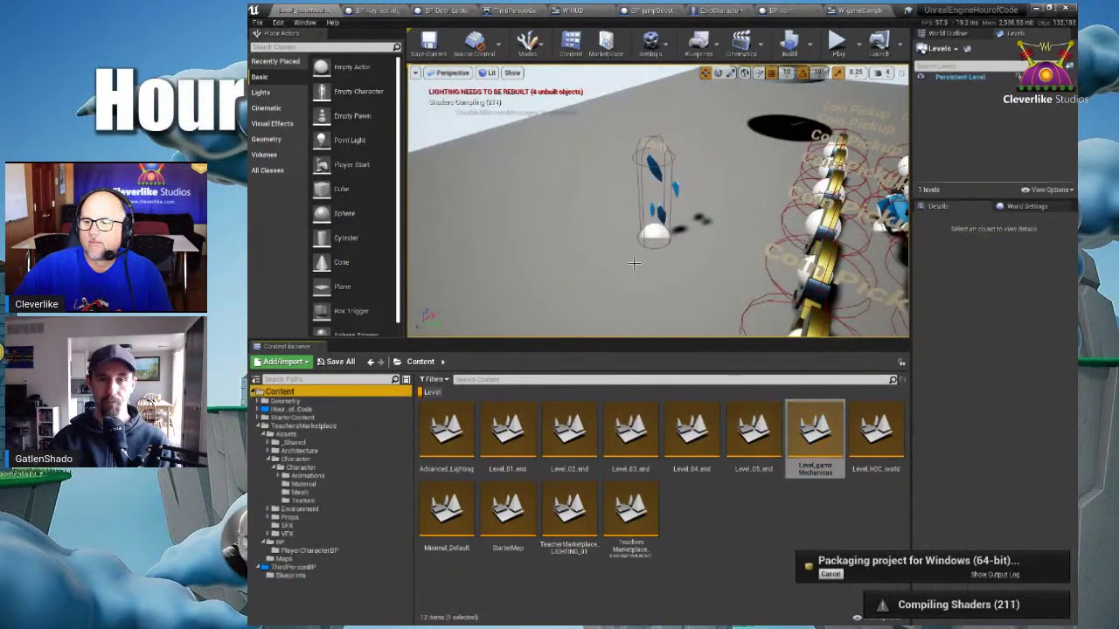
# - Examine the gameplay objects laid out on the floor, including the lever door, the round platforms and the pain-causing volume
pyautogui.moveTo(688, 341); pyautogui.dragTo(691, 446)
pyautogui.scroll(-15, 688, 373)
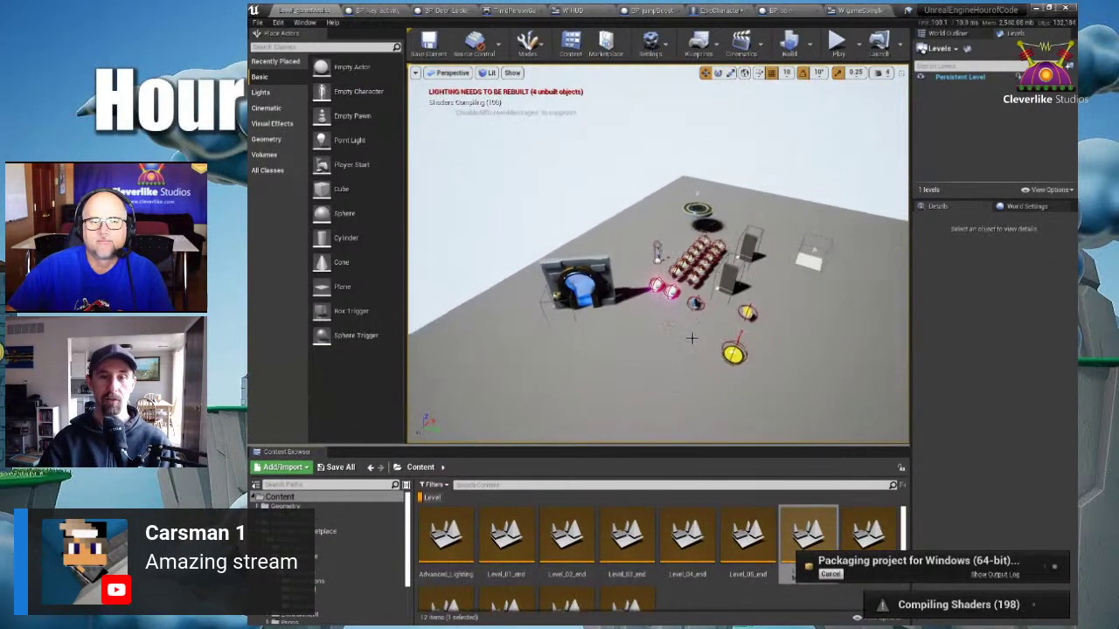
pyautogui.moveTo(689, 372); pyautogui.dragTo(722, 380)
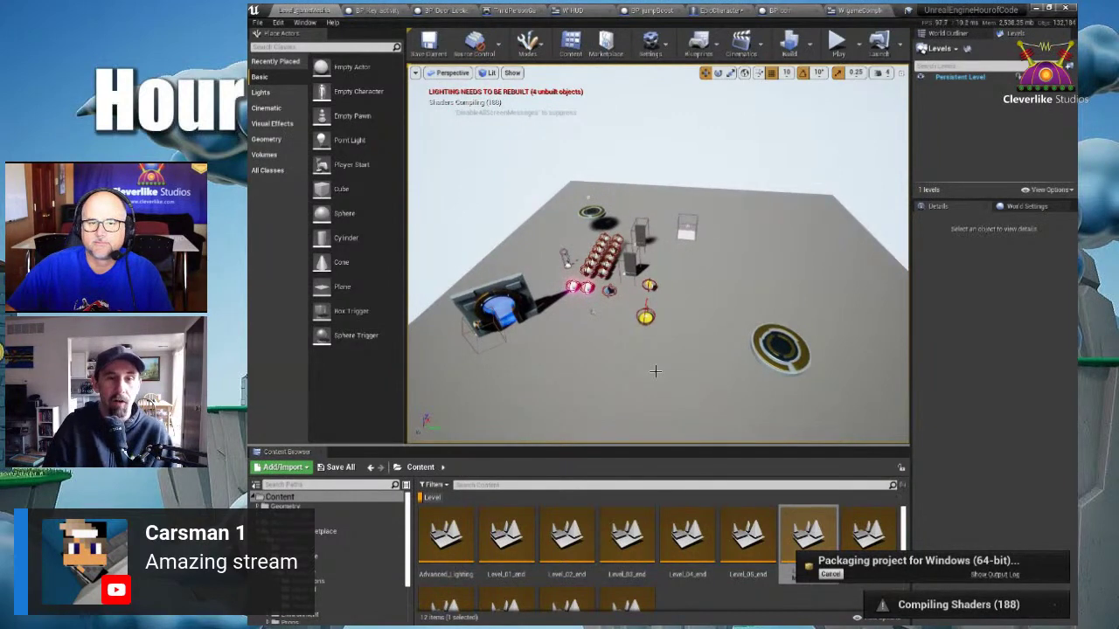
pyautogui.click(511, 285)
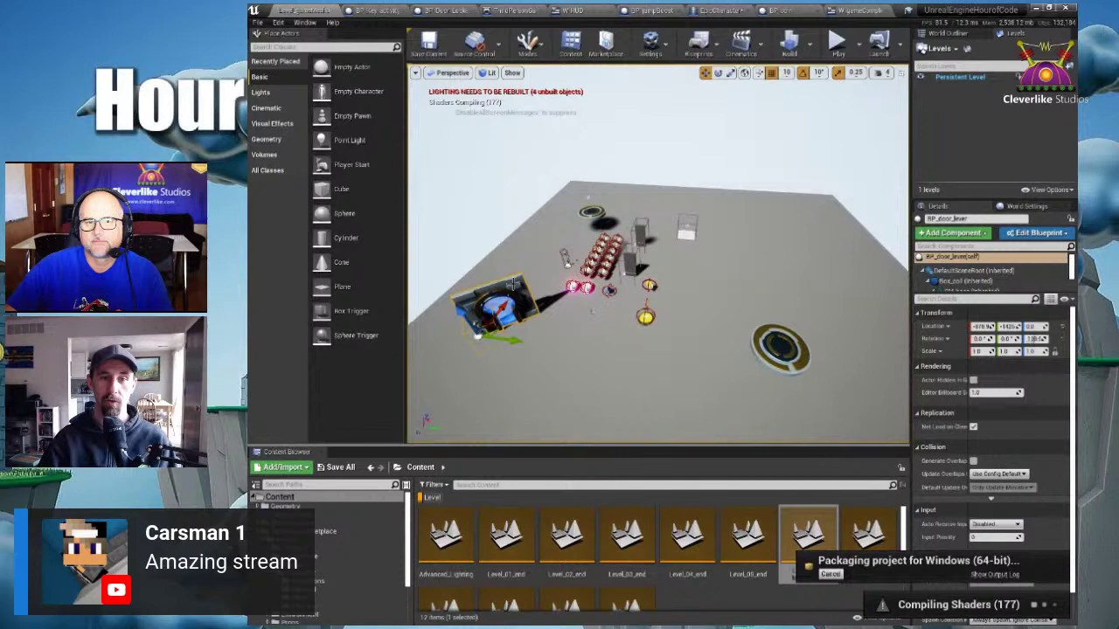
pyautogui.click(784, 349)
pyautogui.click(592, 210)
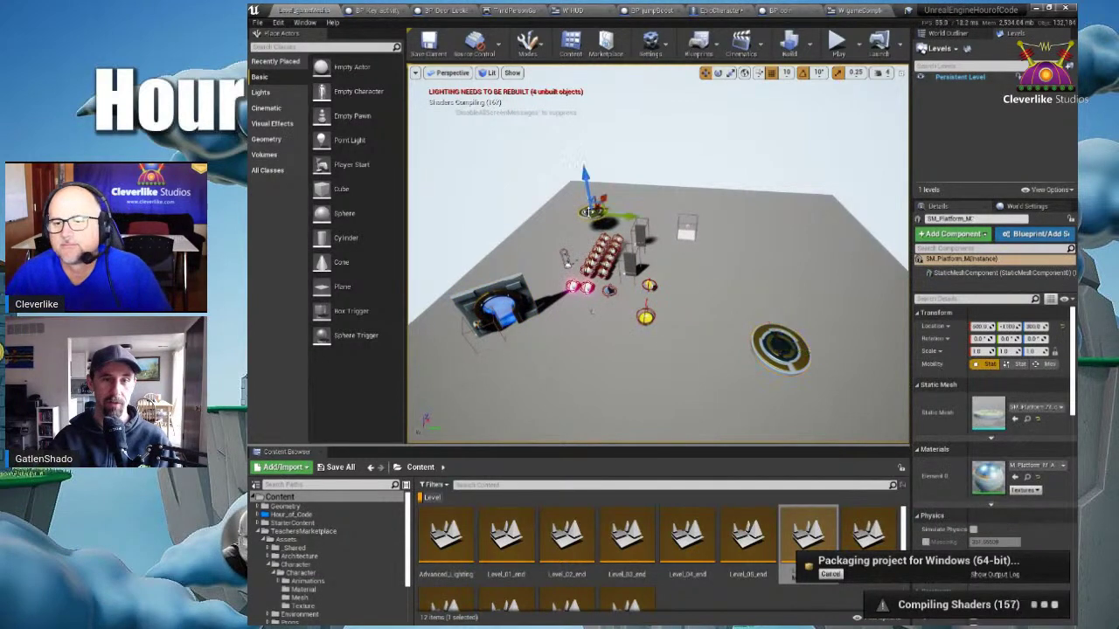
pyautogui.click(687, 234)
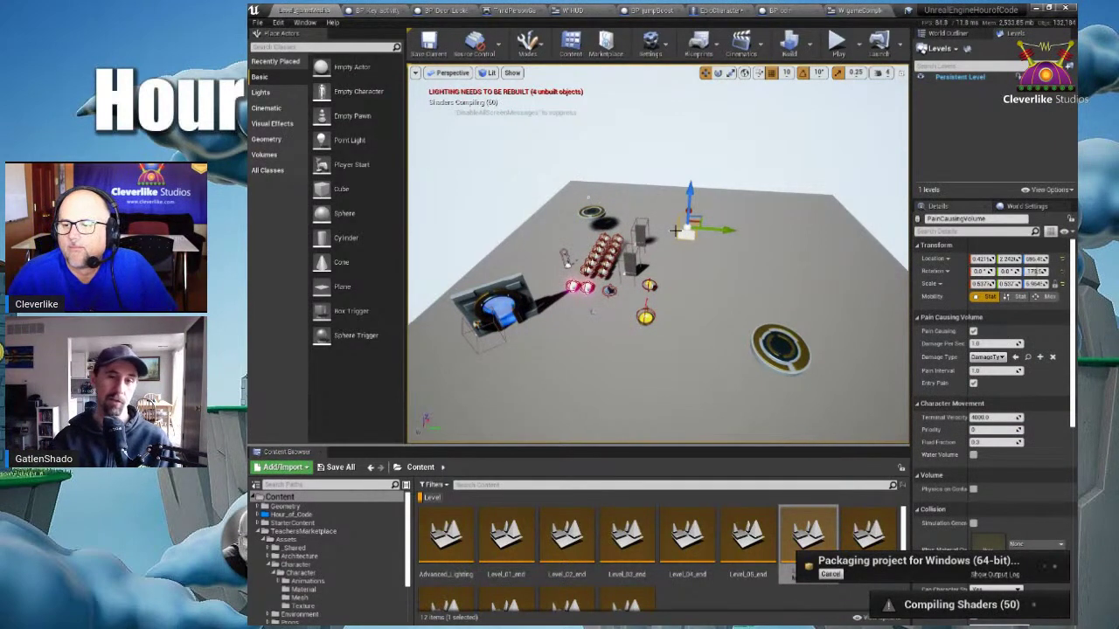
pyautogui.click(567, 265)
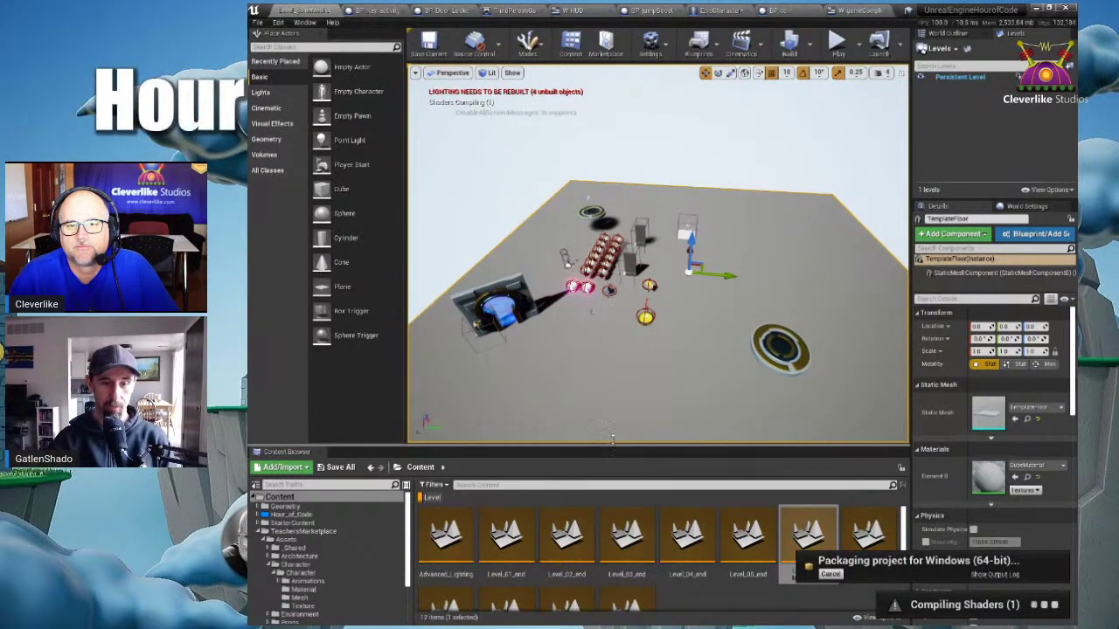
# - Reopen the Level_HOC_world level from the Content folder without saving the pending changes
pyautogui.moveTo(611, 447); pyautogui.dragTo(612, 369)
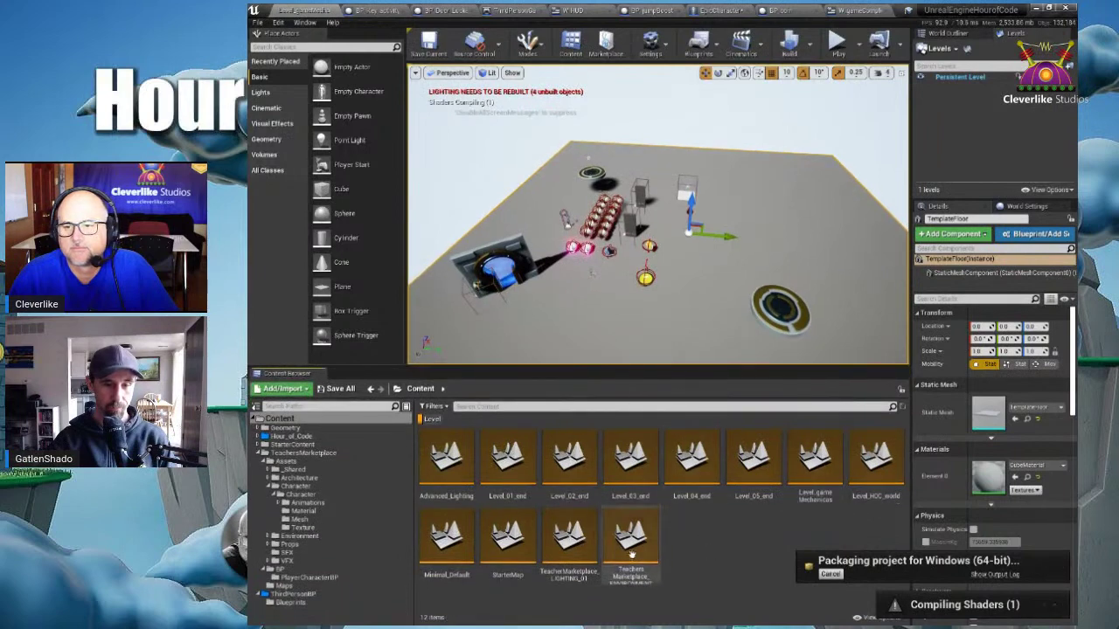
pyautogui.click(631, 556)
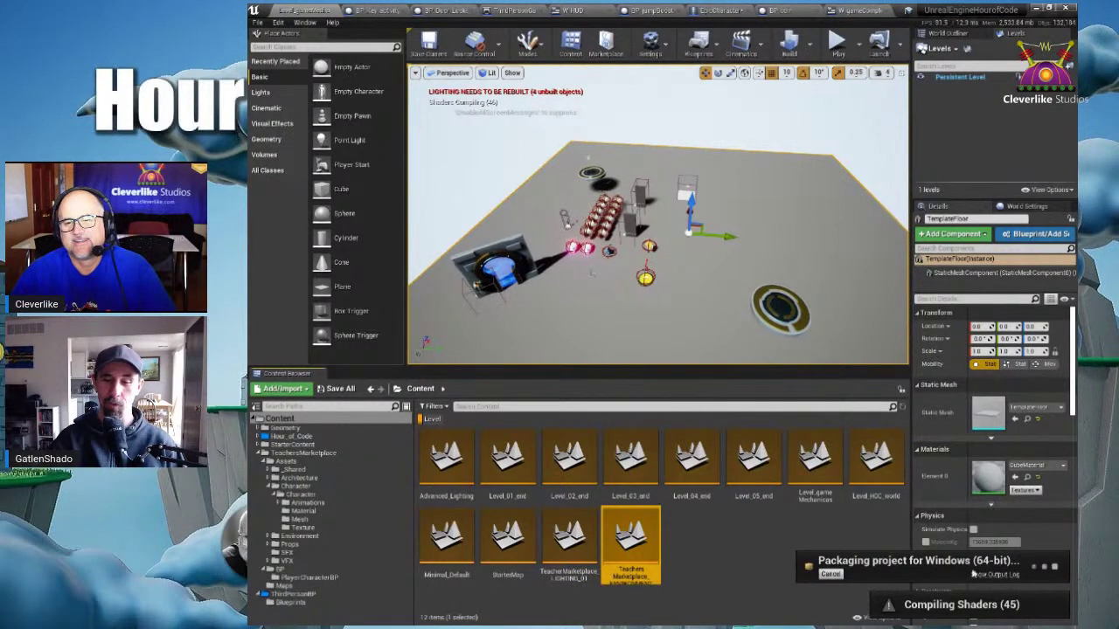
pyautogui.click(877, 472)
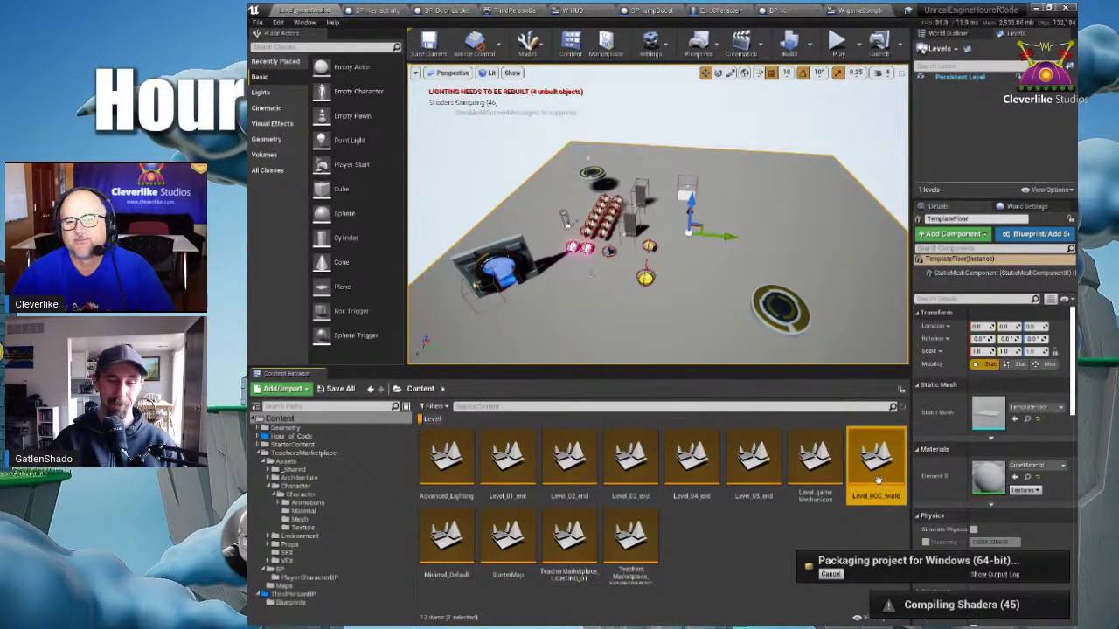
pyautogui.click(651, 541)
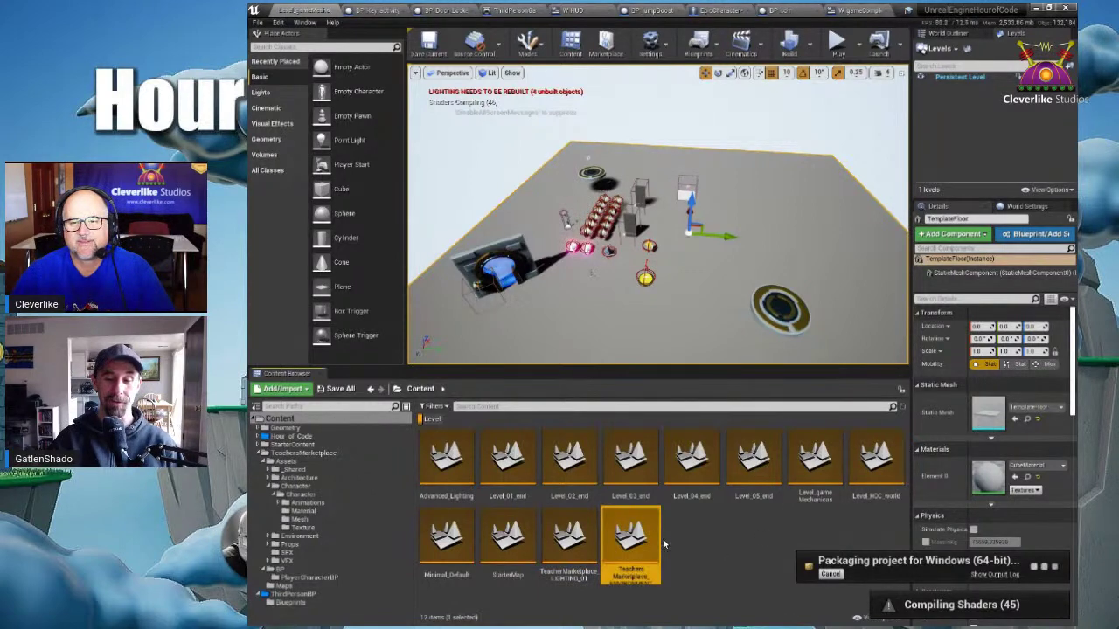
pyautogui.click(857, 446)
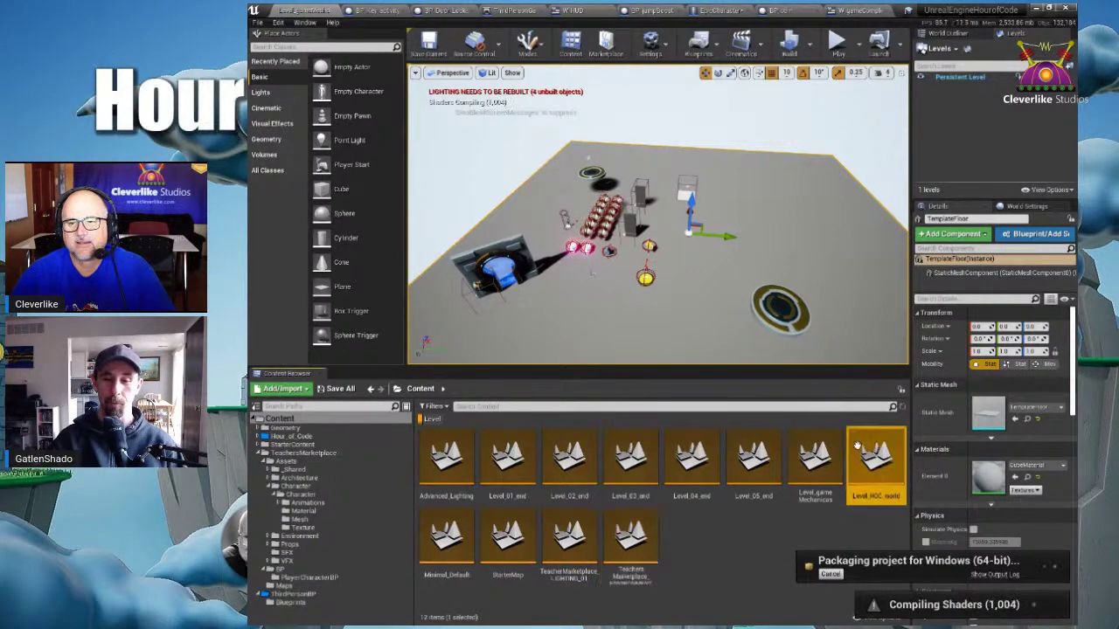
pyautogui.doubleClick(858, 446)
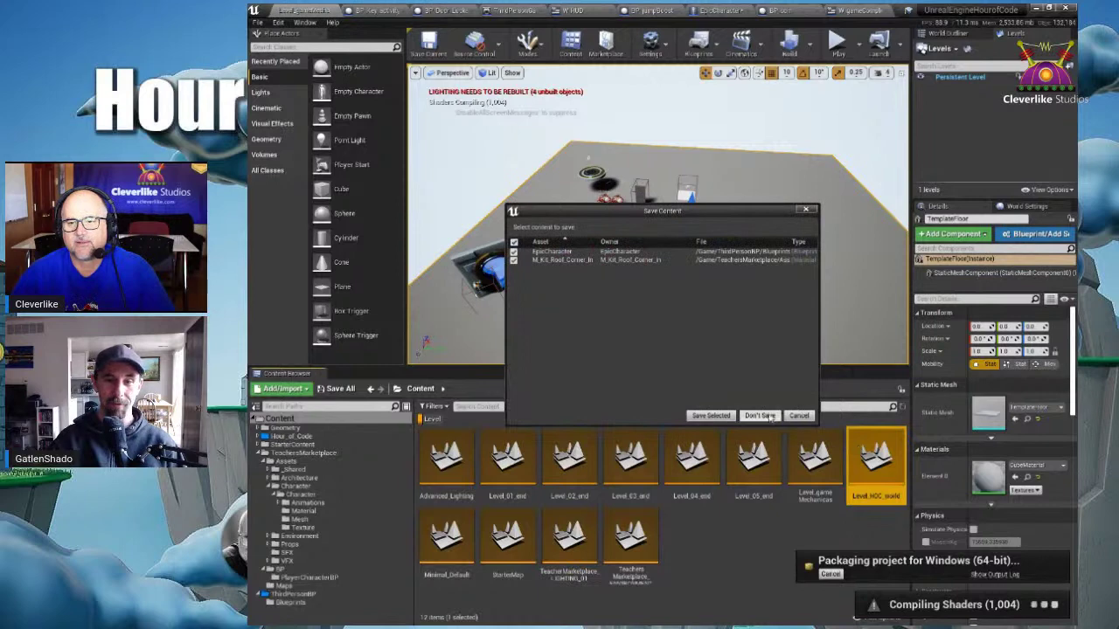
pyautogui.click(758, 416)
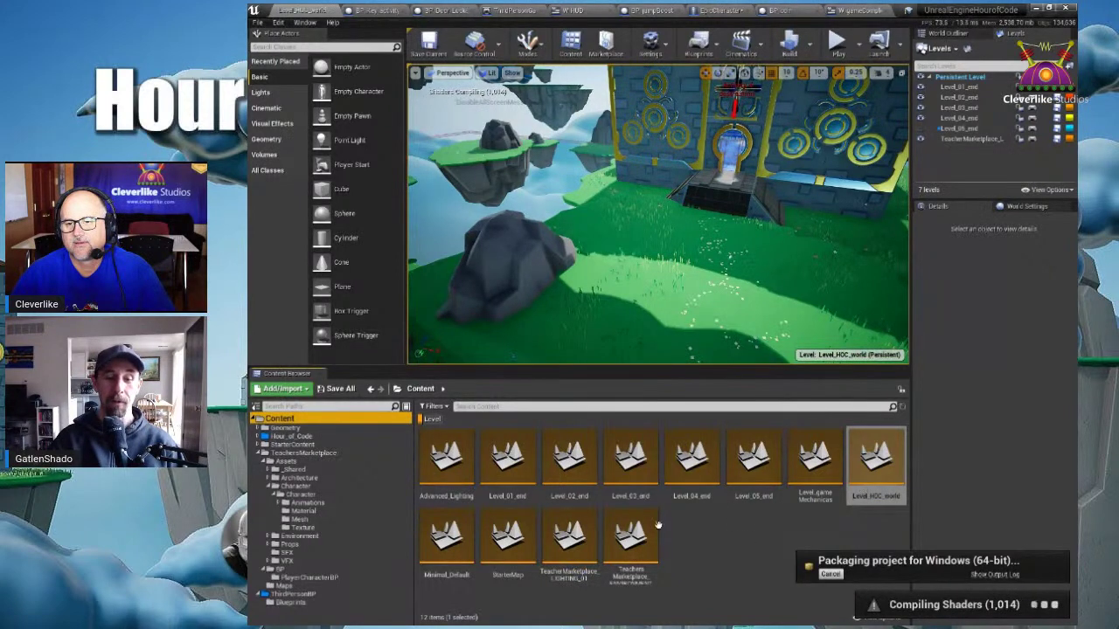
# - Show TeachersMarketplace's Assets/Architecture folder with the Level filter turned off, and select the Kit_Roof folder
pyautogui.click(633, 543)
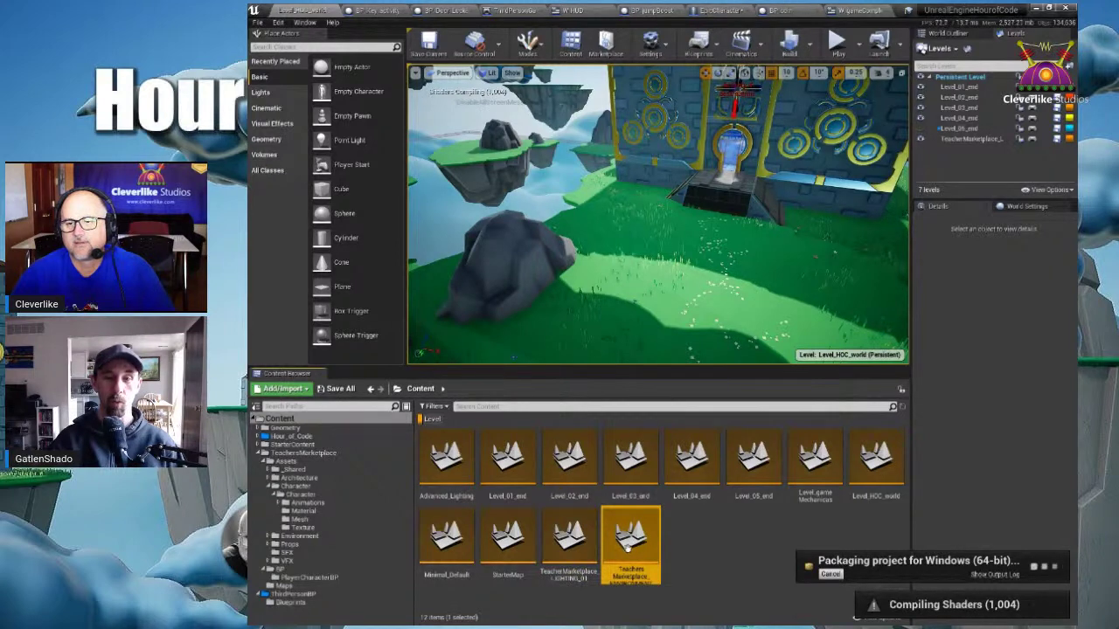
pyautogui.moveTo(710, 288); pyautogui.dragTo(554, 224, button='right')
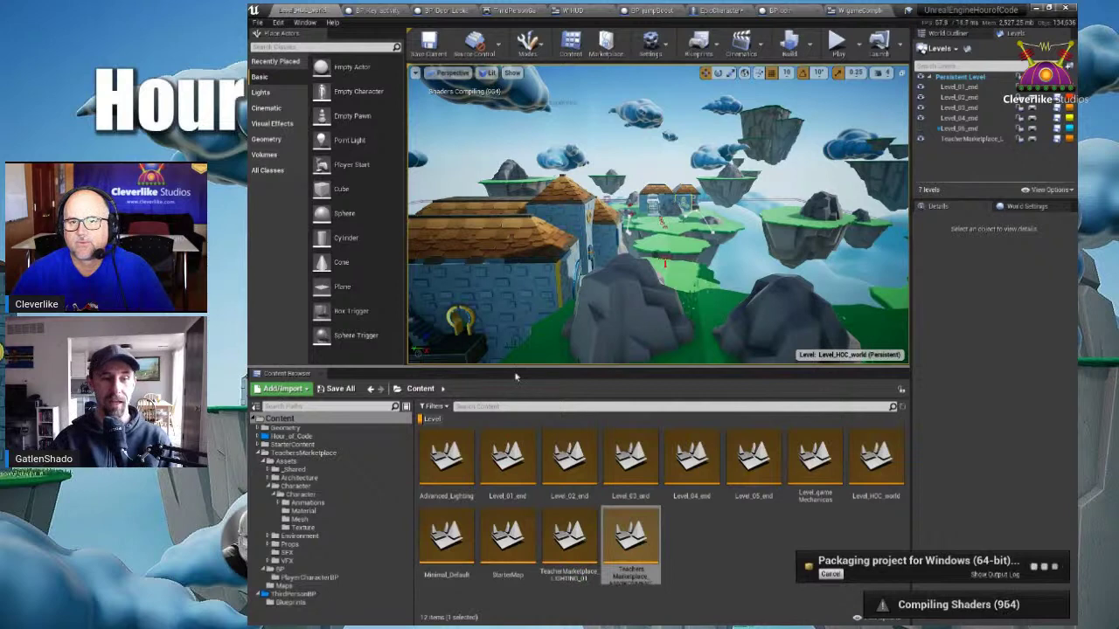
pyautogui.click(303, 453)
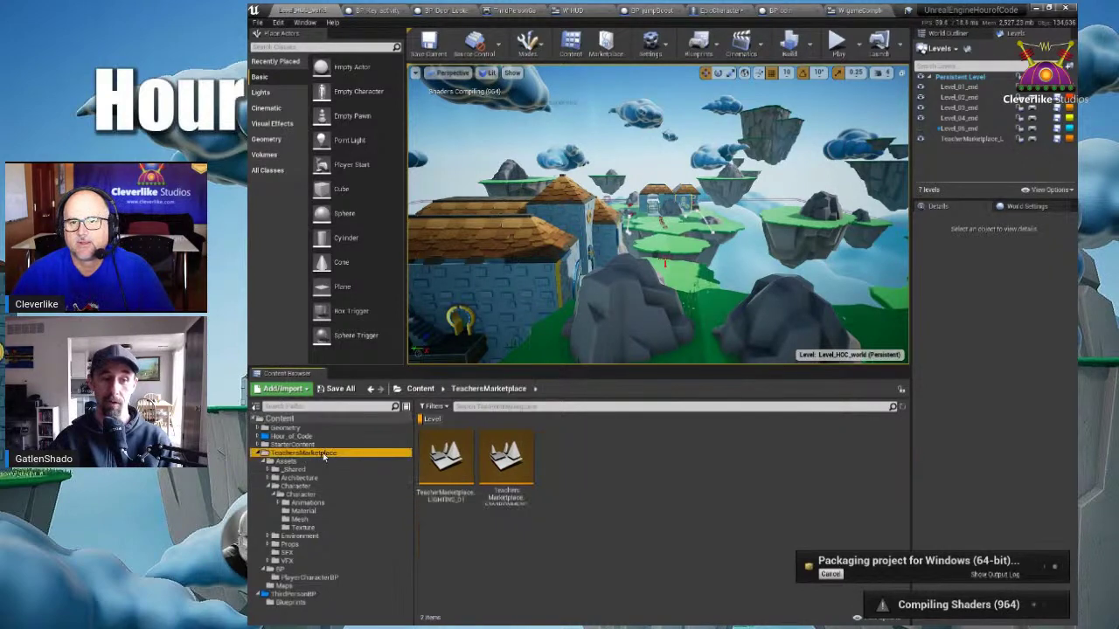
pyautogui.click(312, 479)
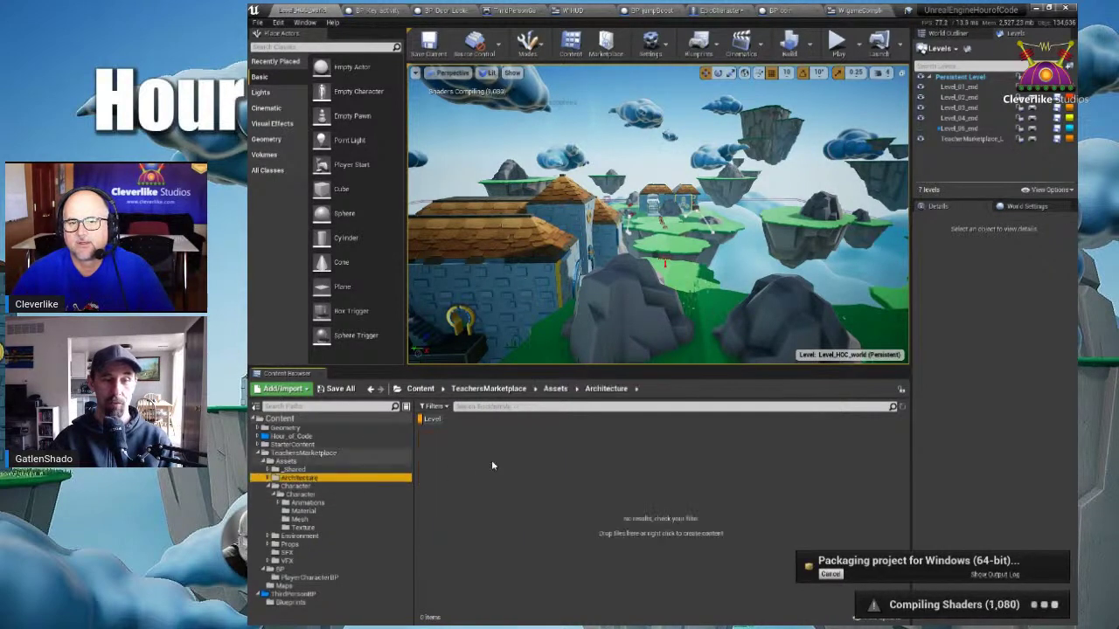
pyautogui.click(432, 420)
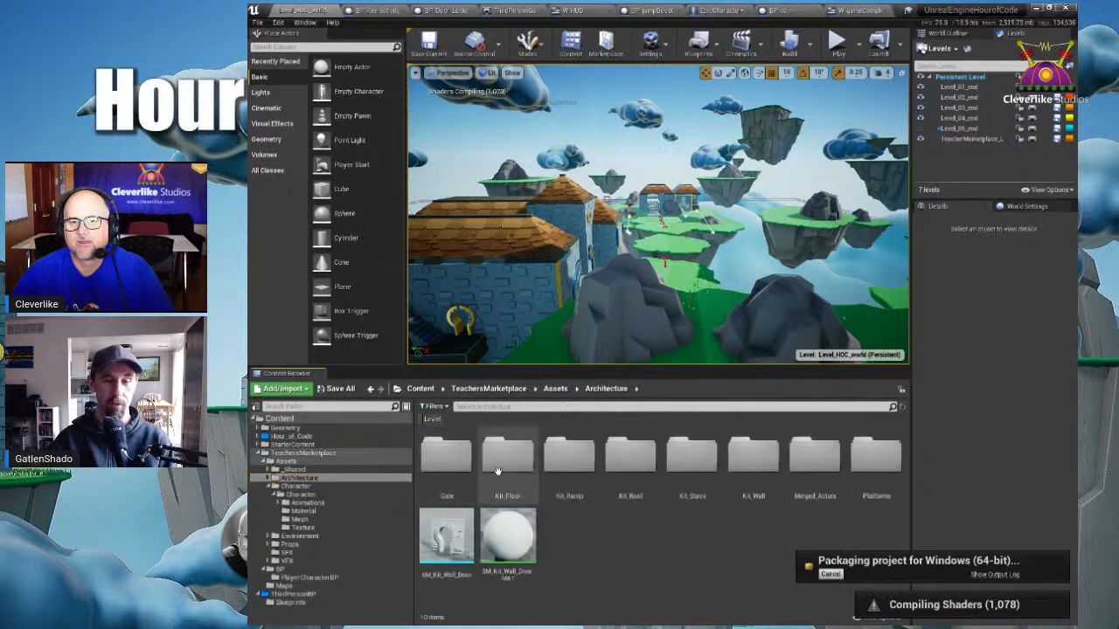
pyautogui.click(642, 461)
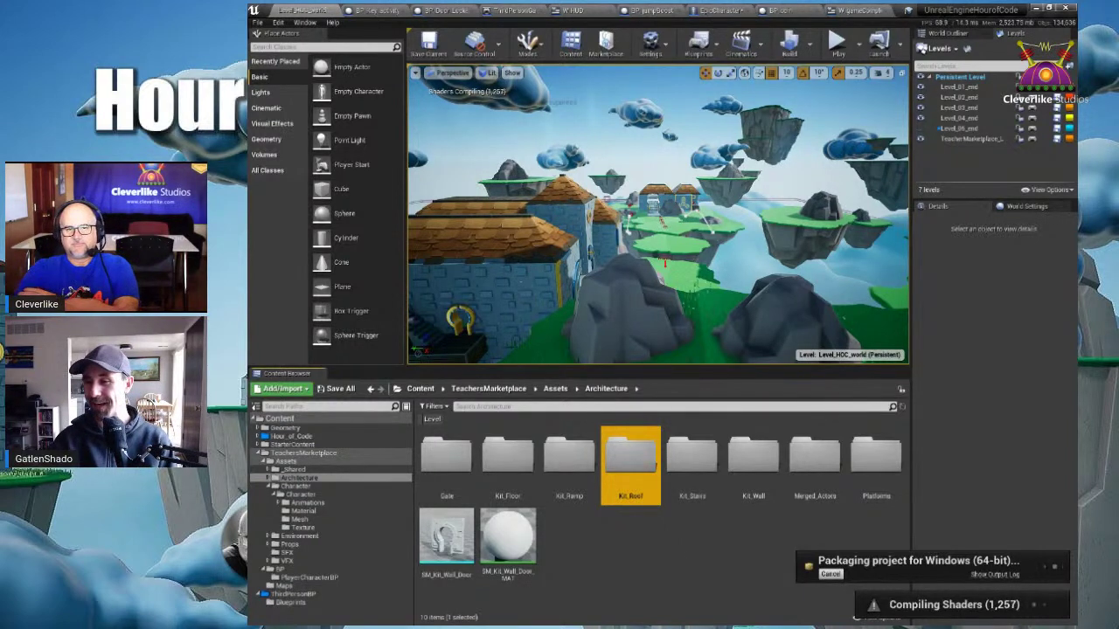
# - Switch to the student guide PDF in Acrobat and read the last page's packaging notes, highlighting WindowsNoEditor and Hour_of_code.exe
pyautogui.moveTo(1075, 131); pyautogui.dragTo(831, 5)
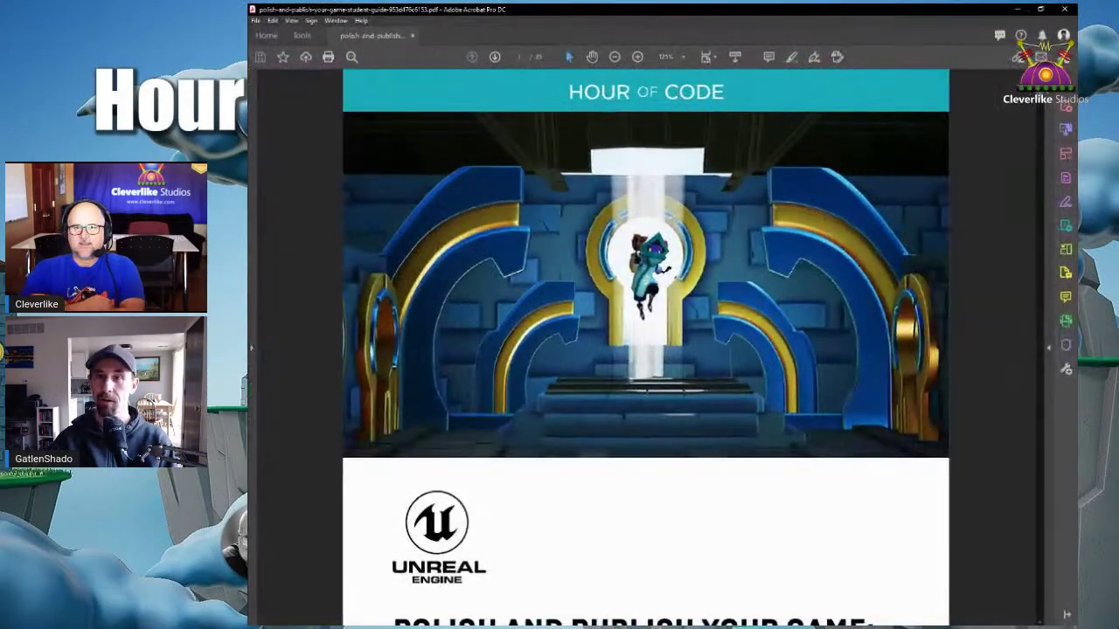
pyautogui.moveTo(1038, 92); pyautogui.dragTo(1011, 599)
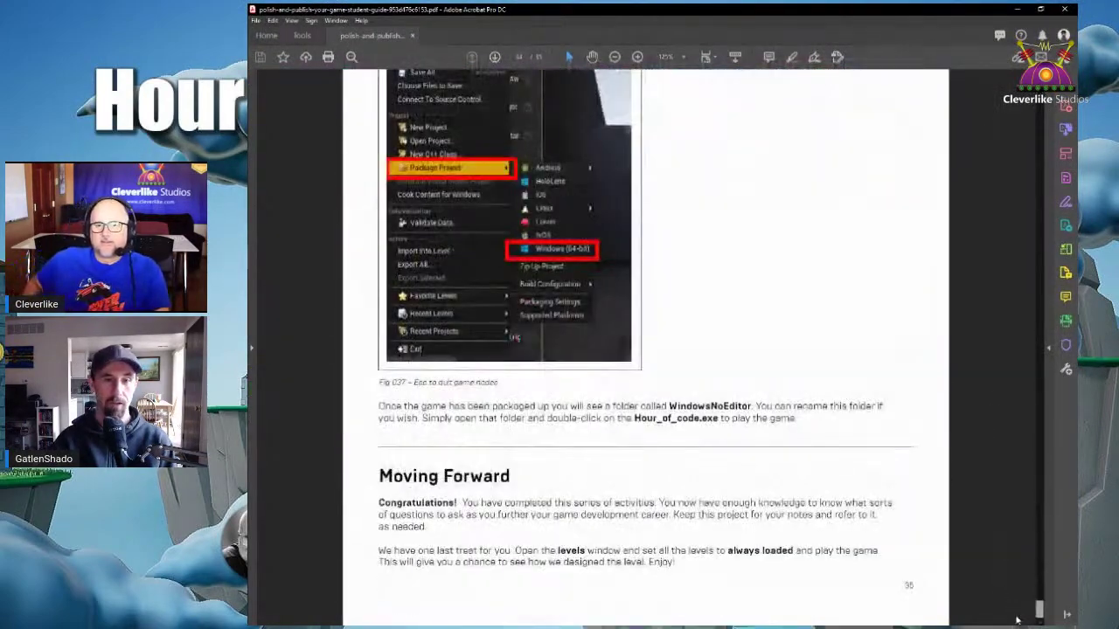
pyautogui.scroll(3, 970, 538)
pyautogui.scroll(6, 961, 533)
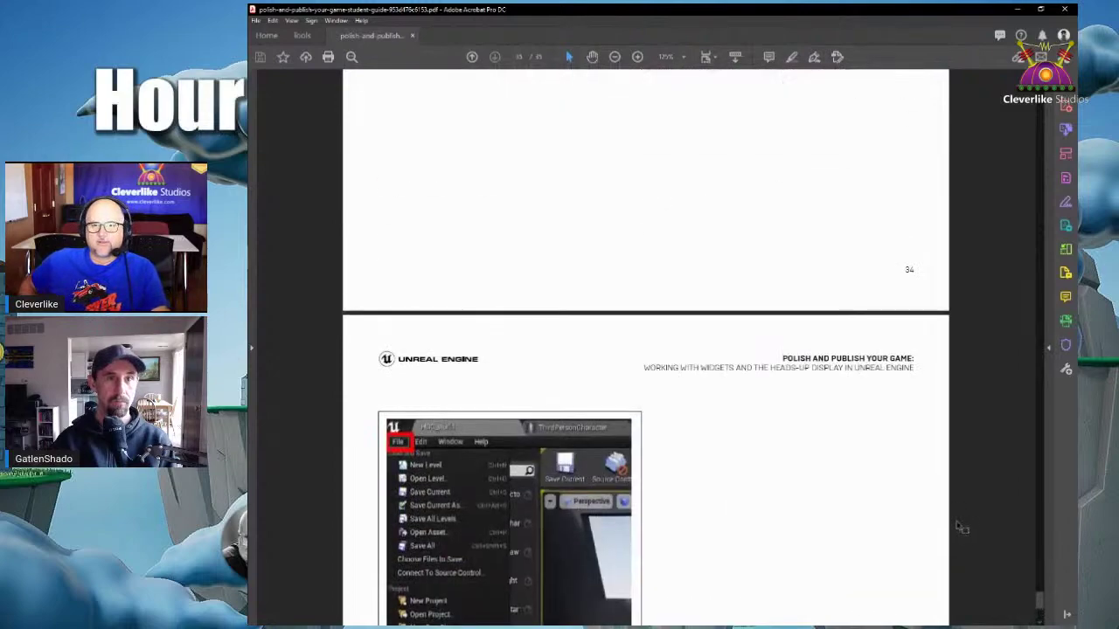
pyautogui.scroll(-4, 933, 523)
pyautogui.scroll(-5, 933, 522)
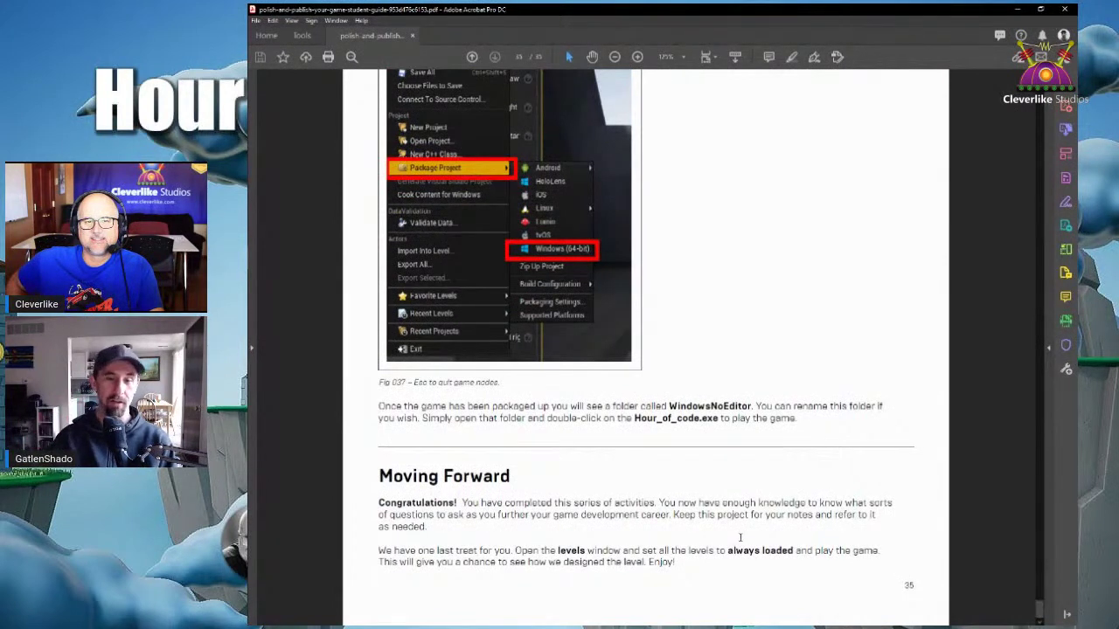
pyautogui.moveTo(669, 406); pyautogui.dragTo(753, 410)
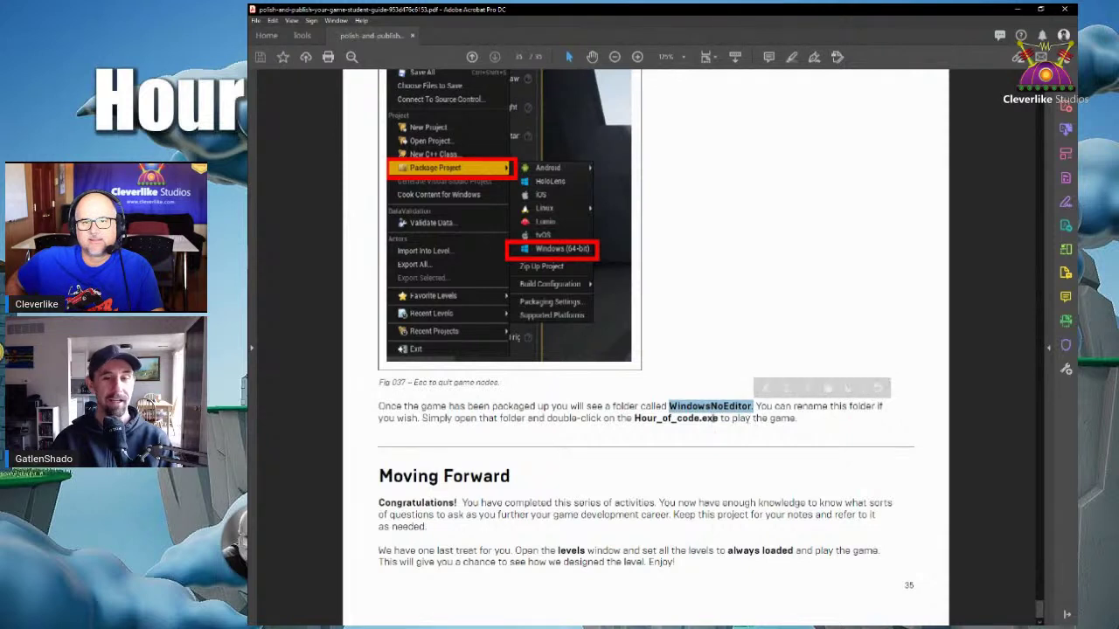
pyautogui.moveTo(635, 419); pyautogui.dragTo(718, 421)
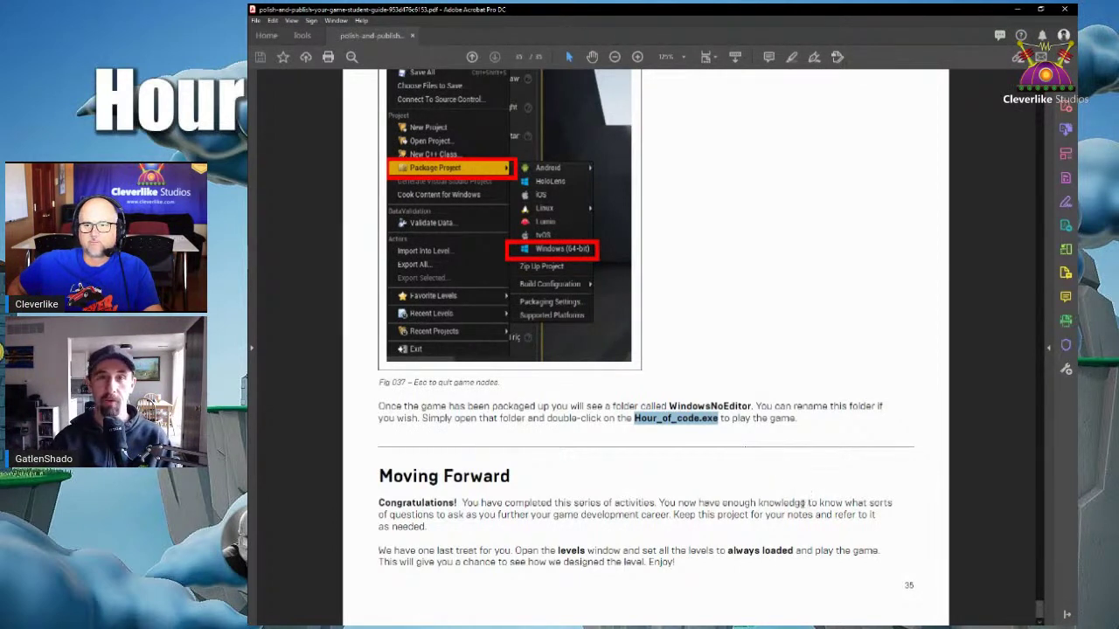
# - Switch back to Unreal Editor and select the Architecture folder under TeachersMarketplace's Assets
pyautogui.moveTo(746, 13); pyautogui.dragTo(1115, 120)
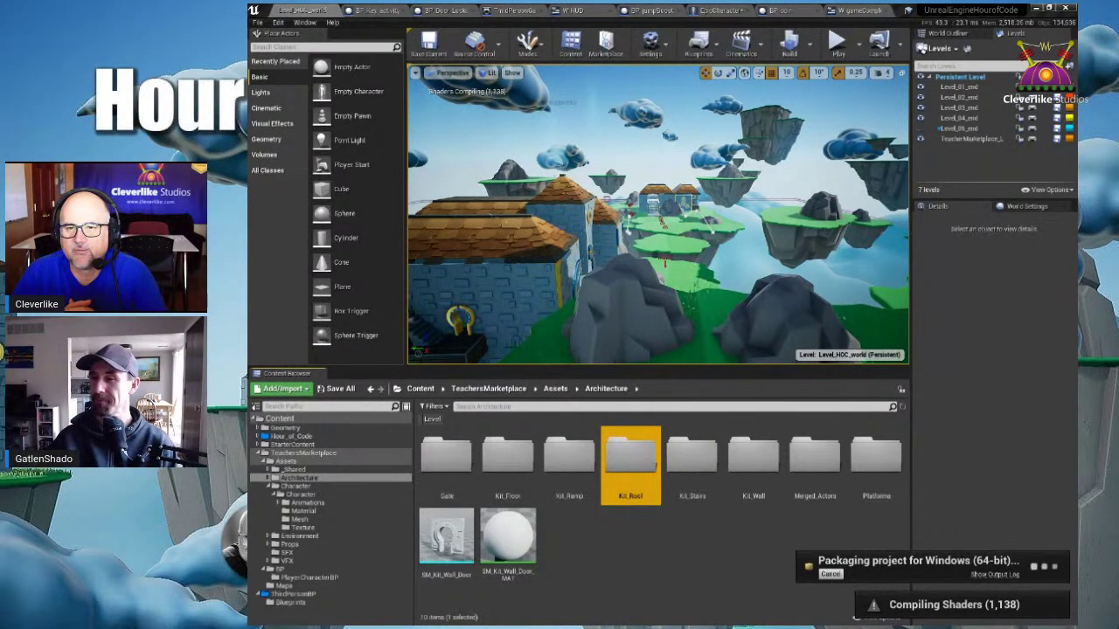
pyautogui.click(299, 478)
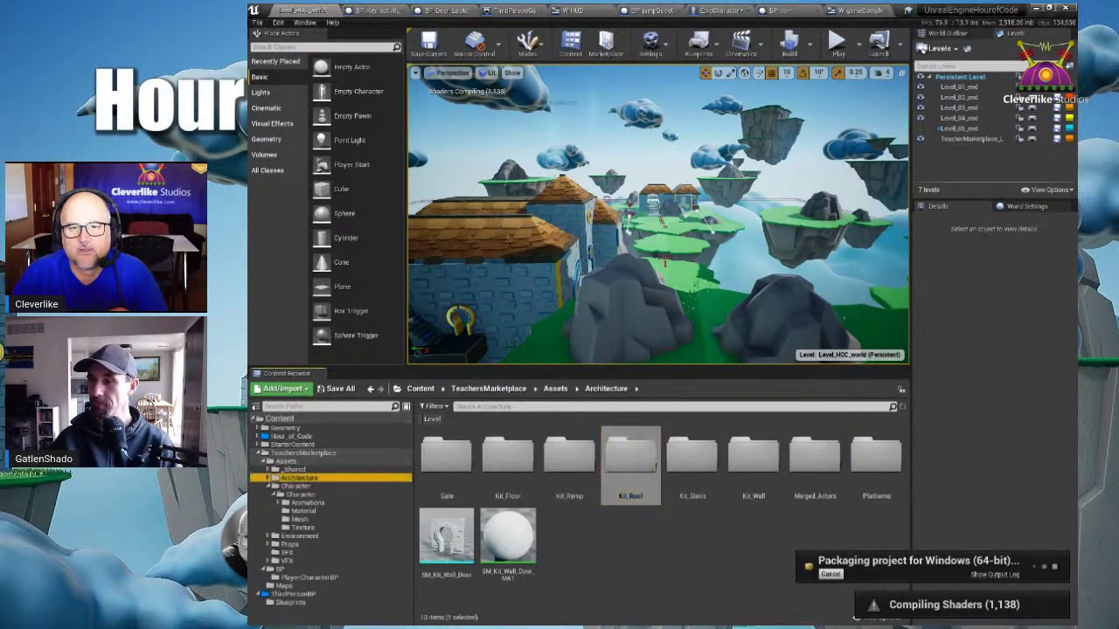